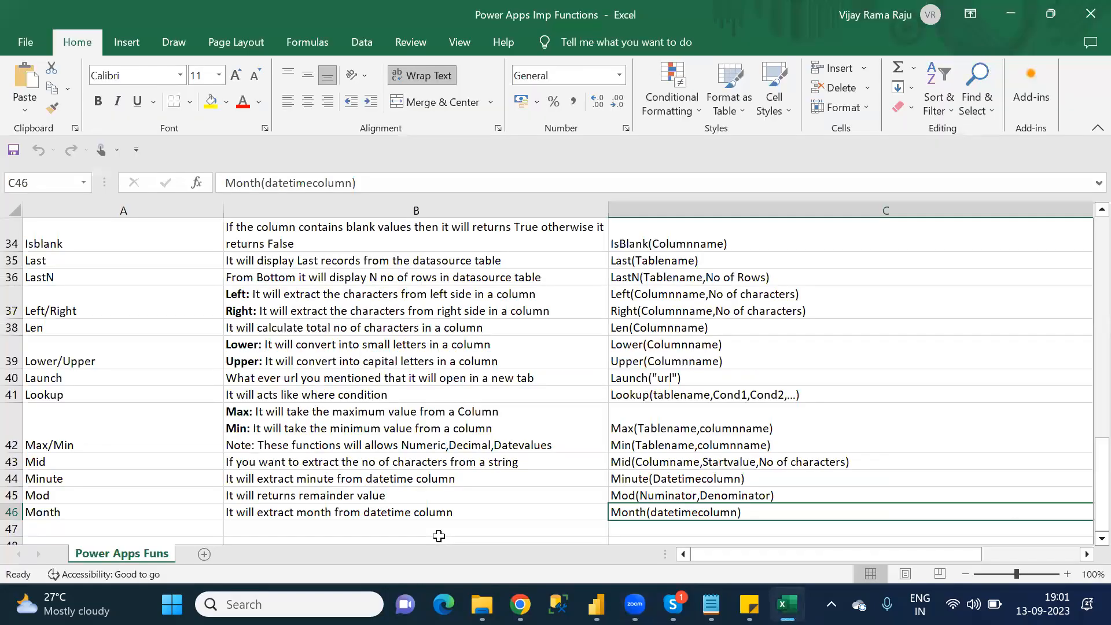
- Switch to Notepad and review the N Category Functions in the Category_Wise_Functions notes
click(438, 535)
key(Left)
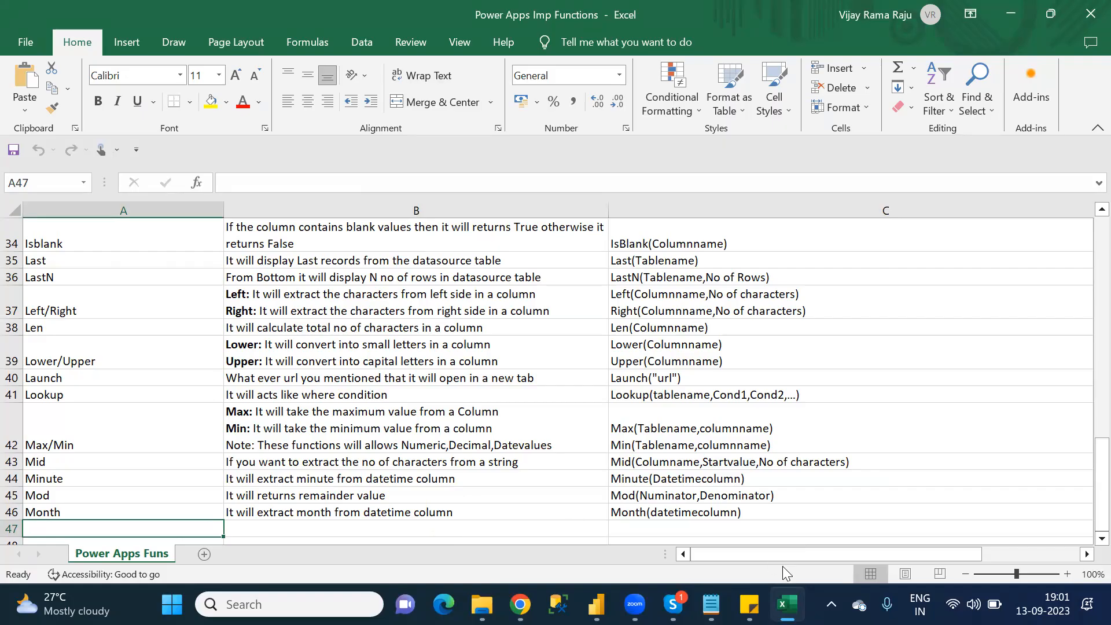
click(711, 604)
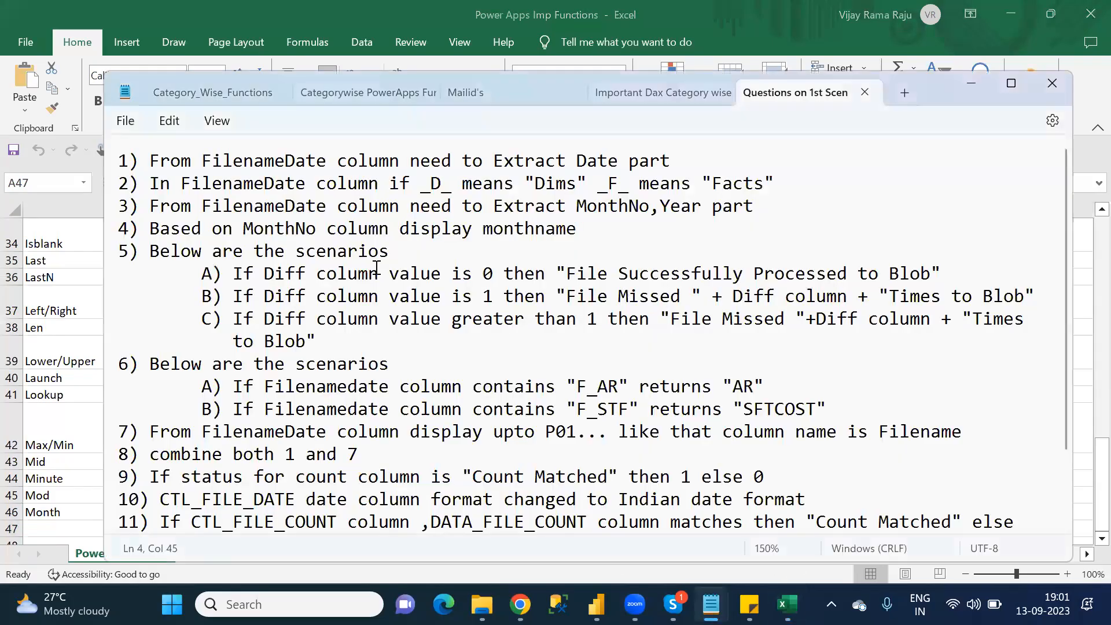
click(649, 96)
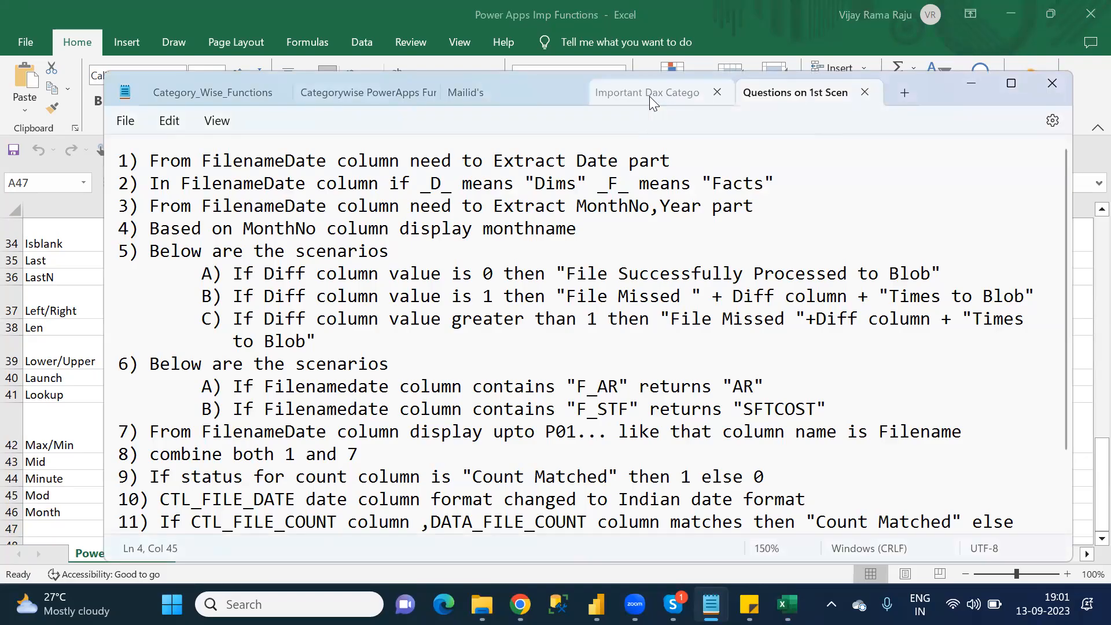
click(231, 83)
click(339, 474)
key(Down)
key(Down)
key(Down)
key(Down)
key(Down)
key(Down)
key(Down)
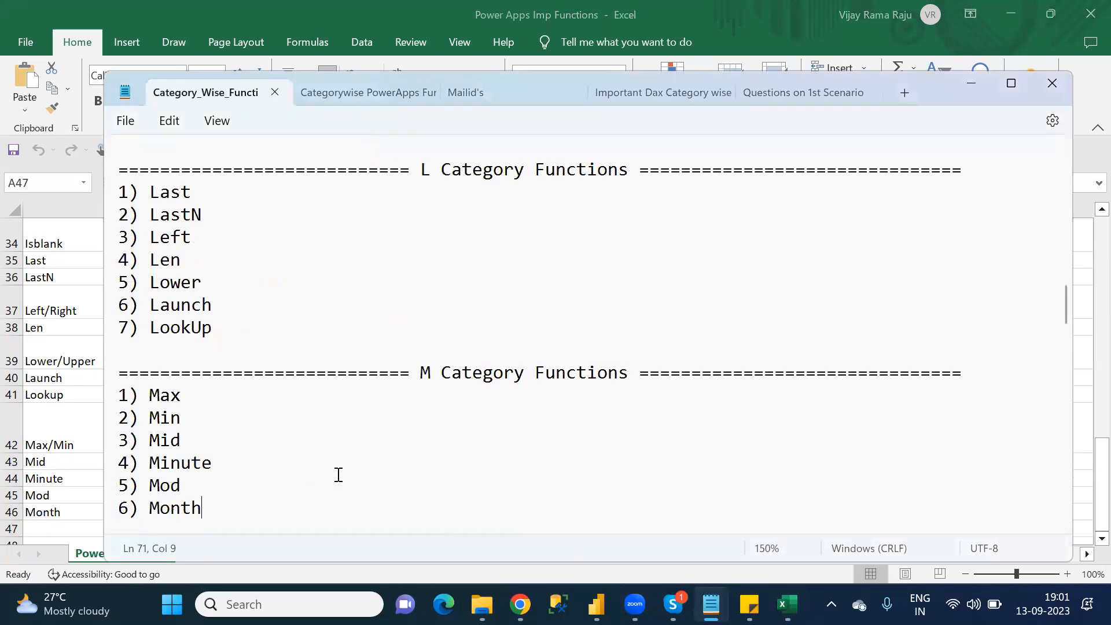
key(Down)
key(Down)
key(Down)
key(Down)
key(Down)
key(Down)
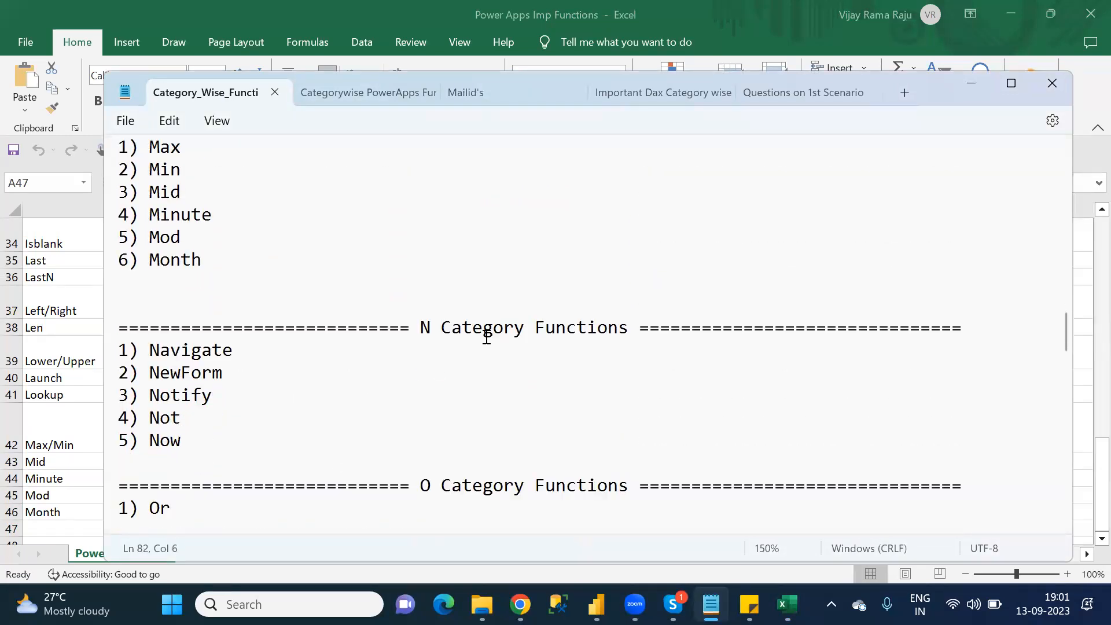
key(alt+Tab)
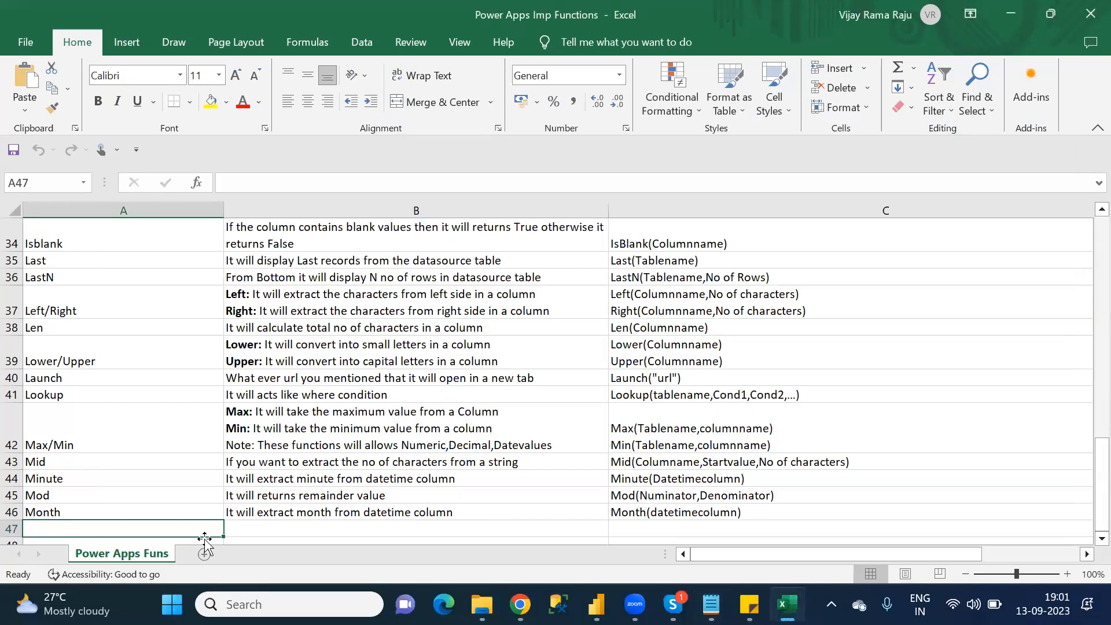
text(Navigate)
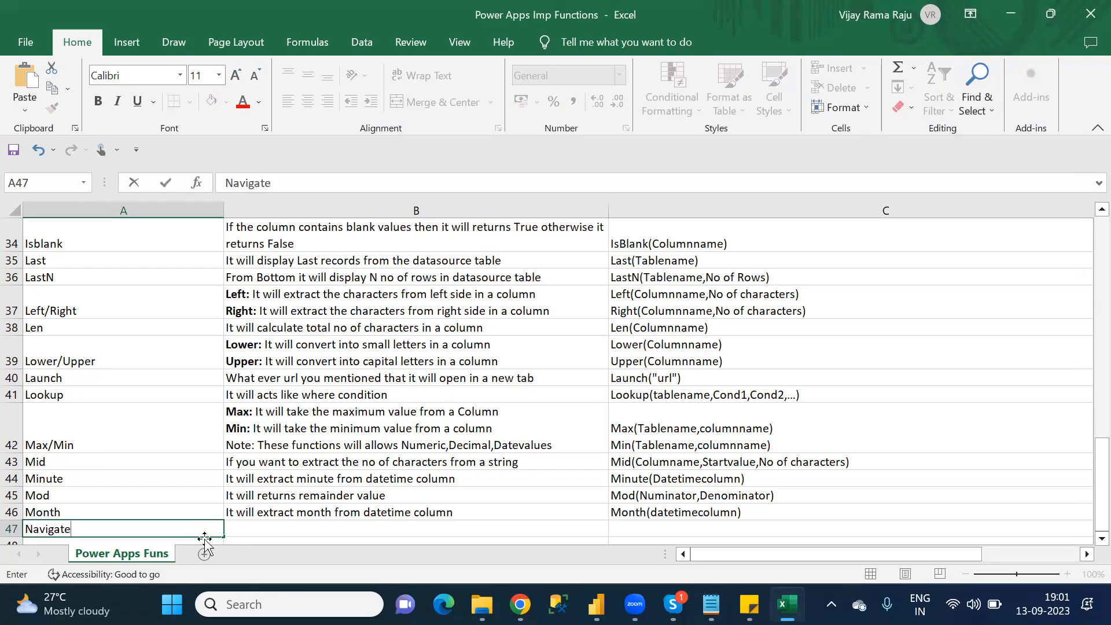
key(Tab)
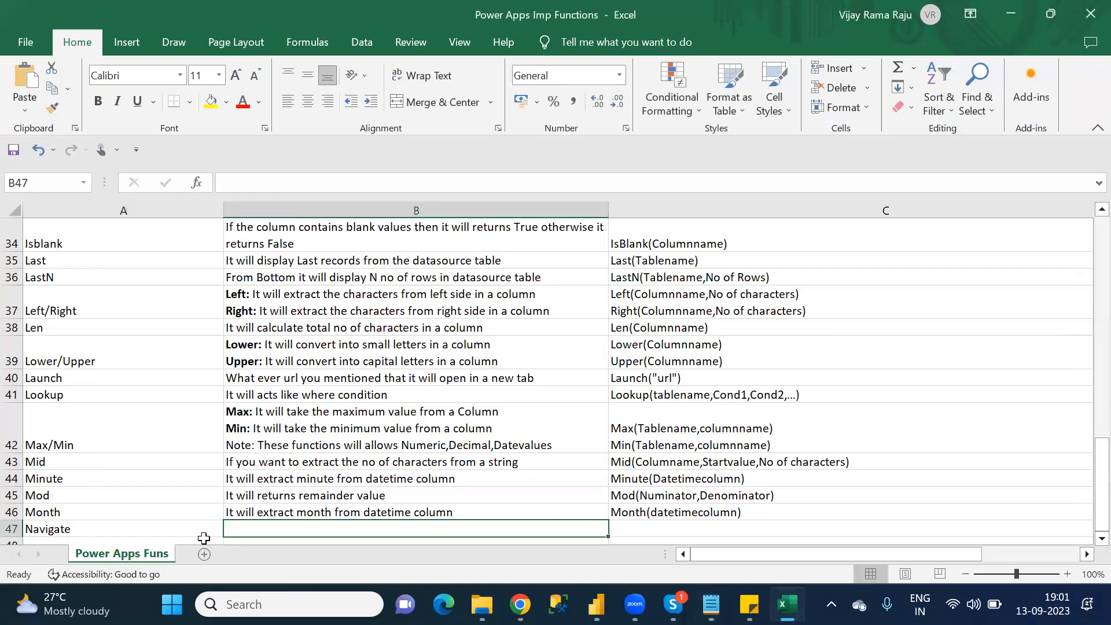
click(204, 535)
drag(1085, 473, 1086, 286)
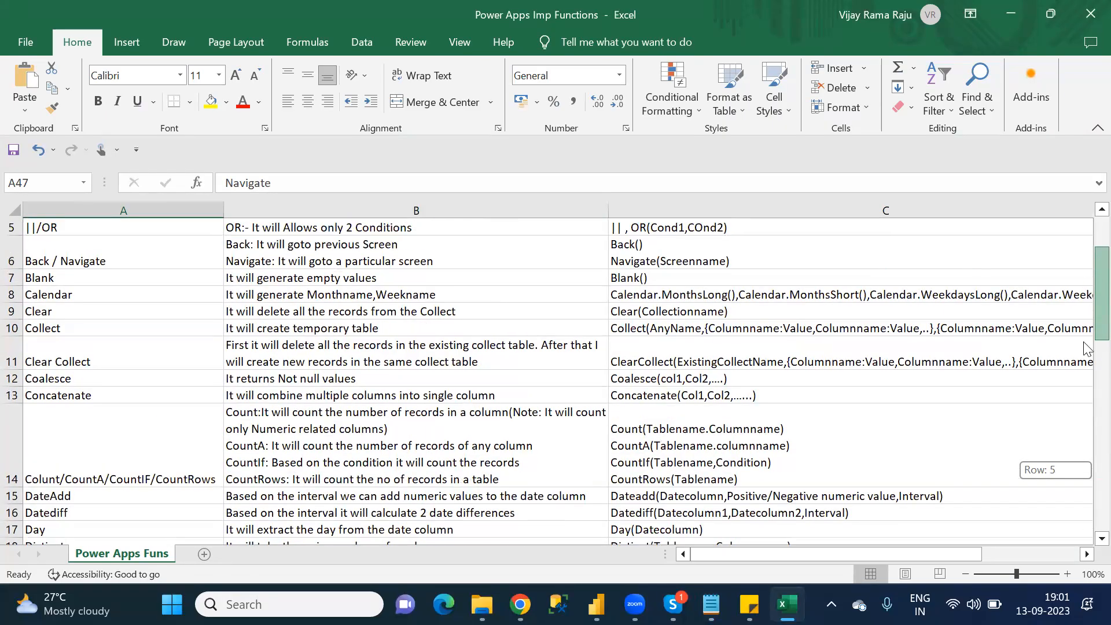
drag(1083, 449, 1087, 497)
key(Delete)
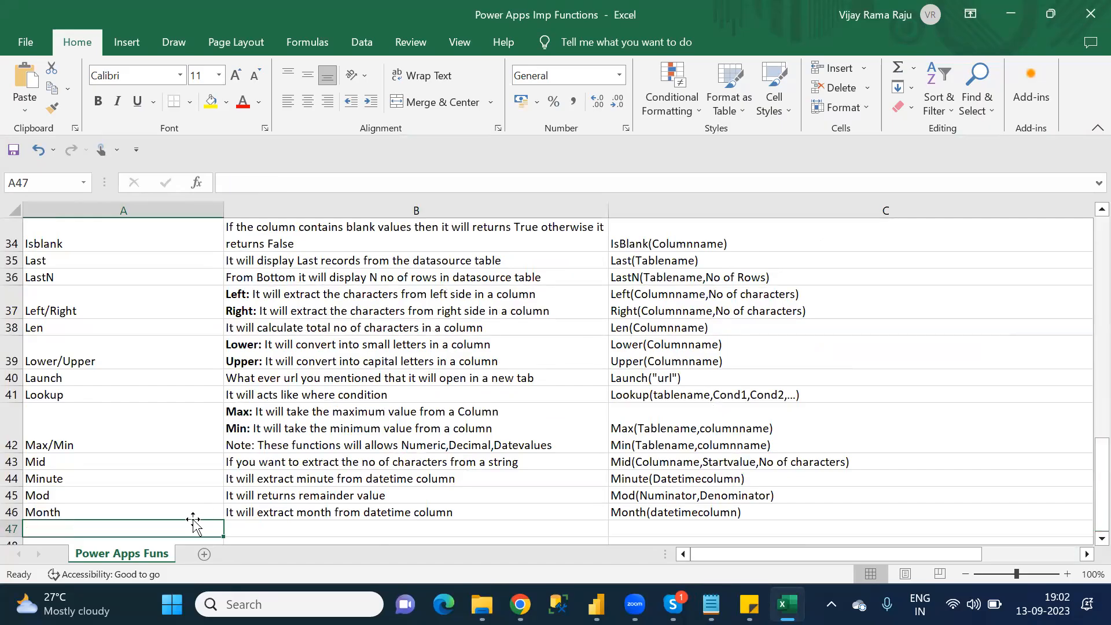
- Look up NewForm in the Notepad function list and enter it as "NewForm" in cell A47 of the Excel sheet
key(alt+Tab)
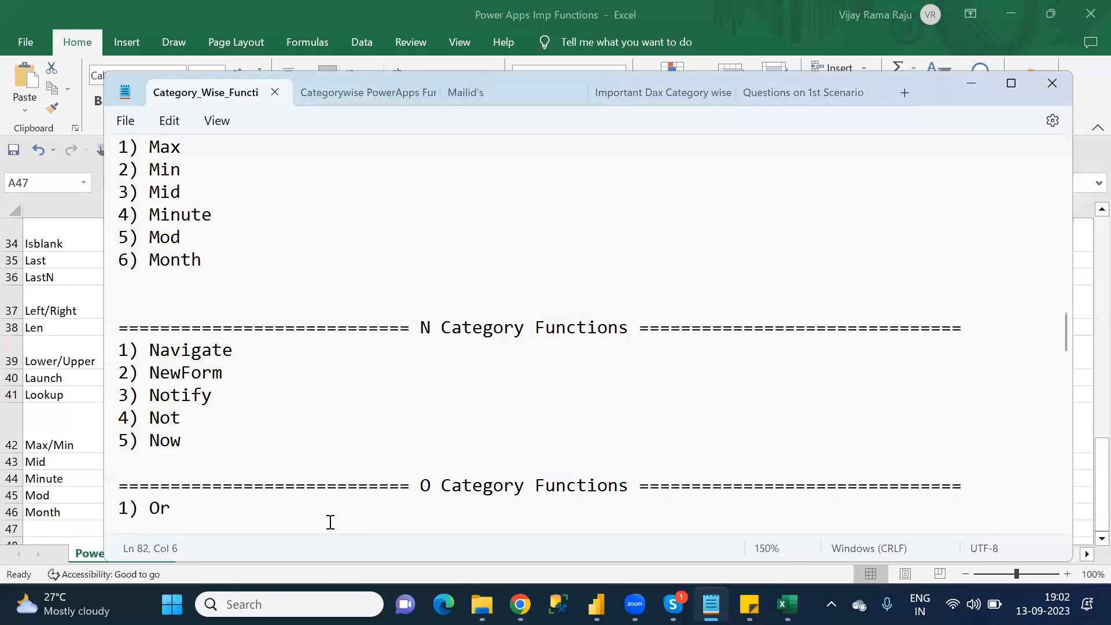
double_click(186, 377)
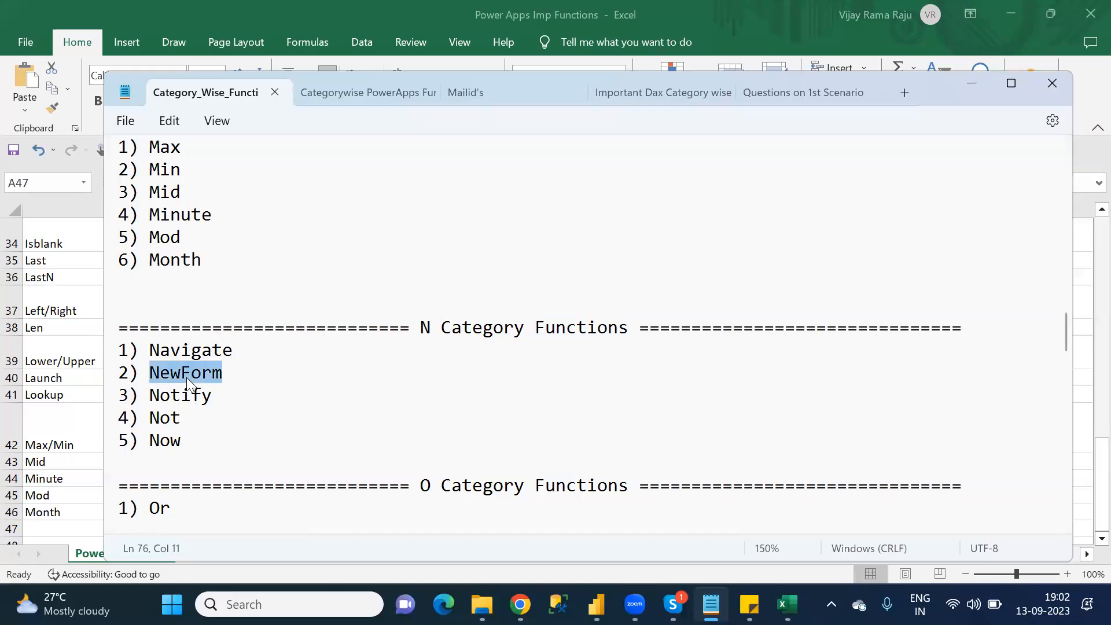
click(73, 530)
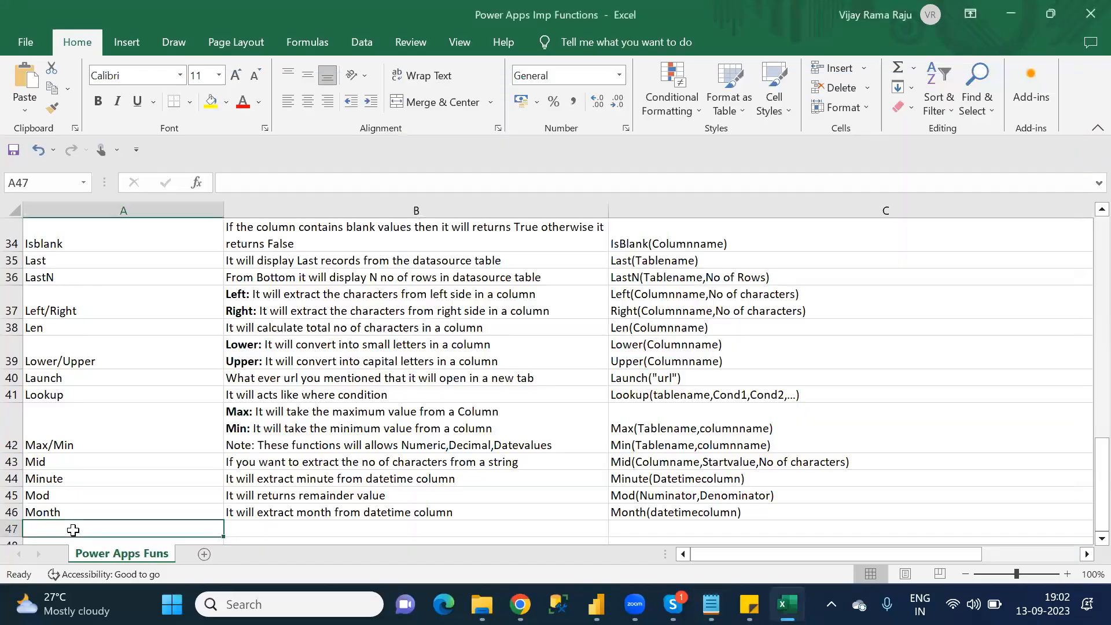
text(NewF)
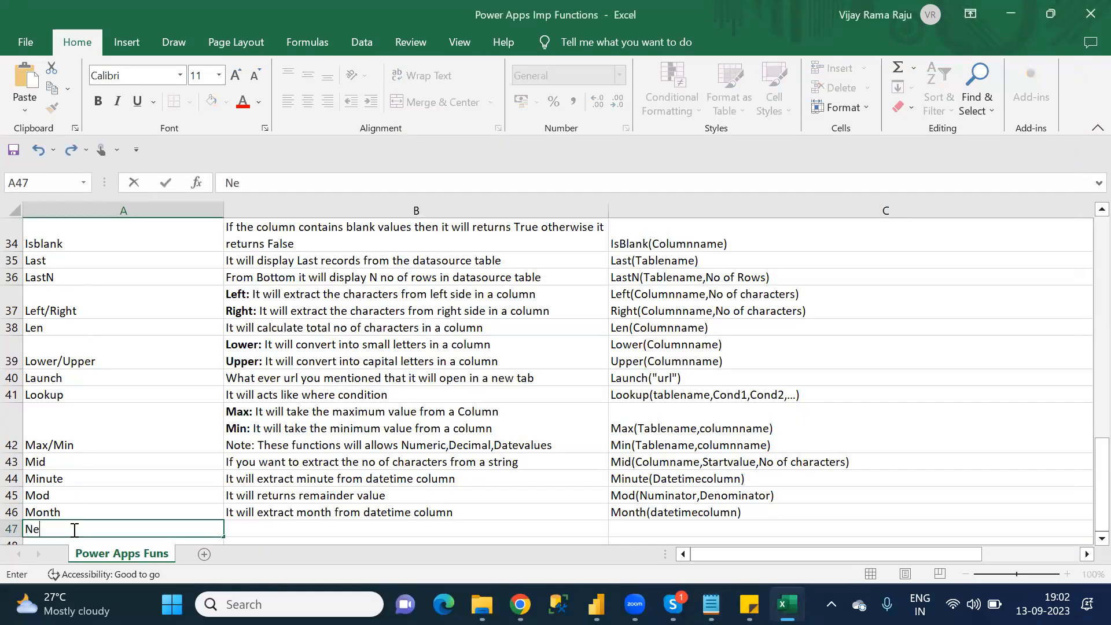
text(Orm)
key(BackSpace)
key(BackSpace)
key(BackSpace)
text(orm)
key(F2)
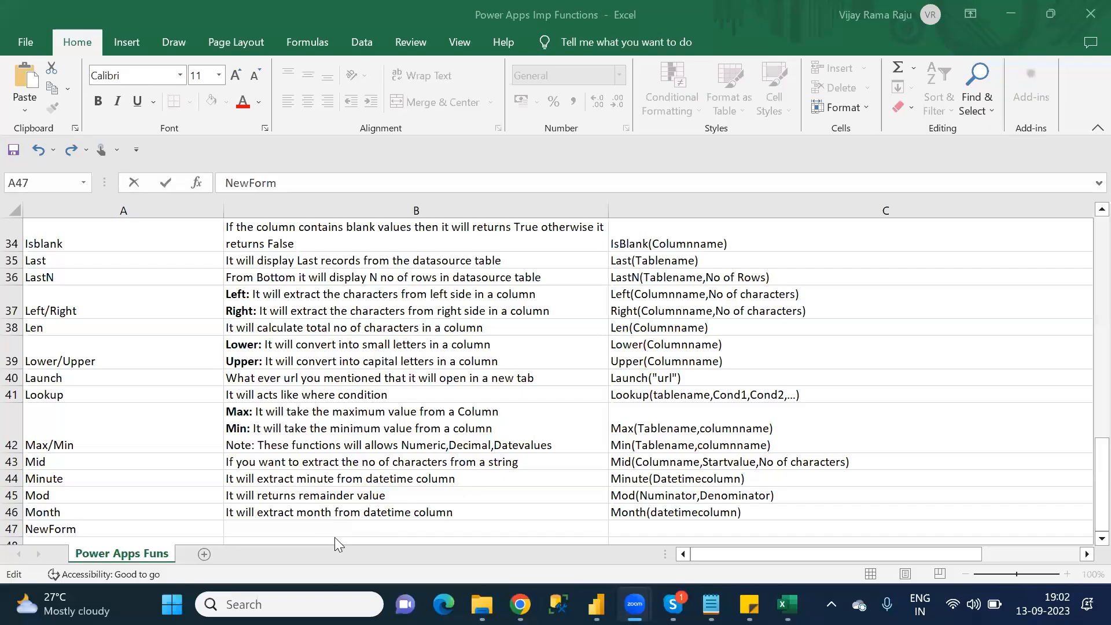
- Enter the NewForm description in cell B47: "In the Edit Form all the textbox element values are cleared"
click(328, 522)
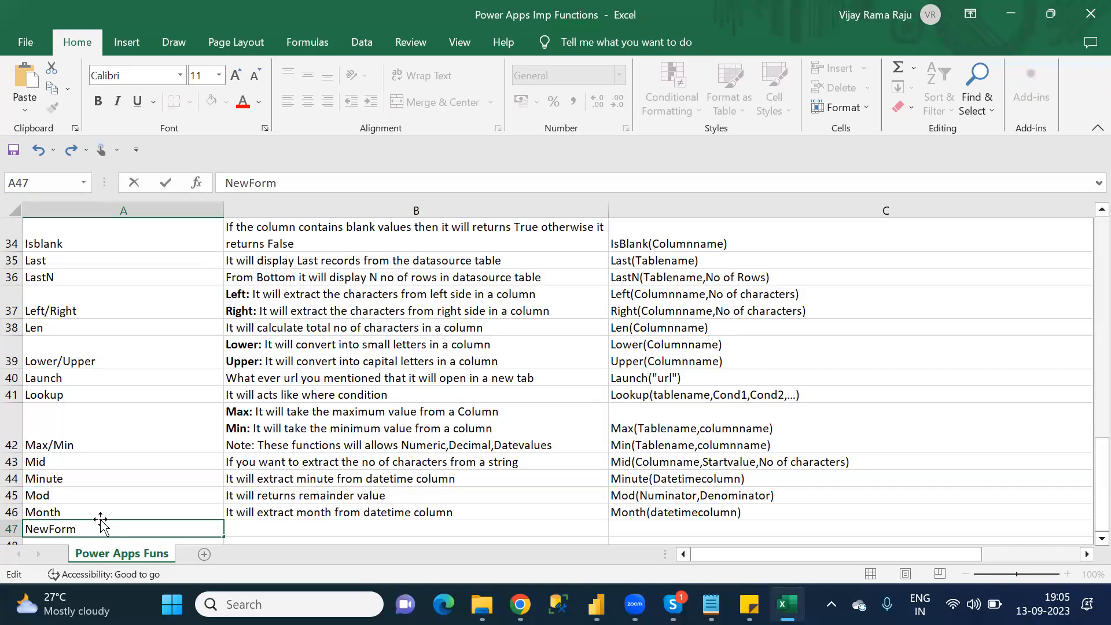
click(278, 524)
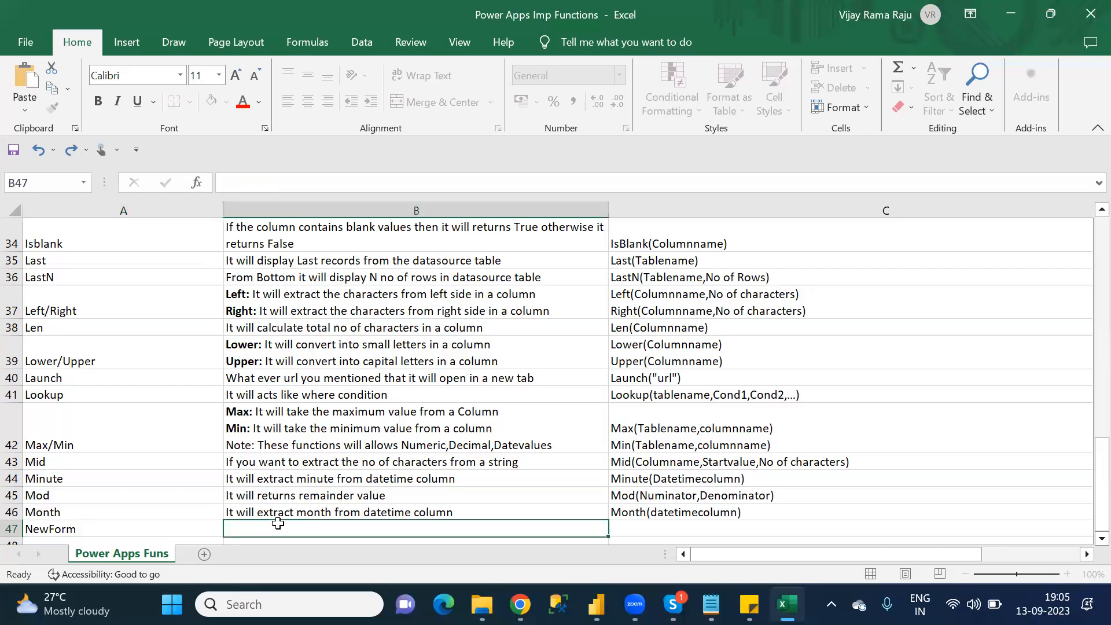
click(248, 187)
text(It will be)
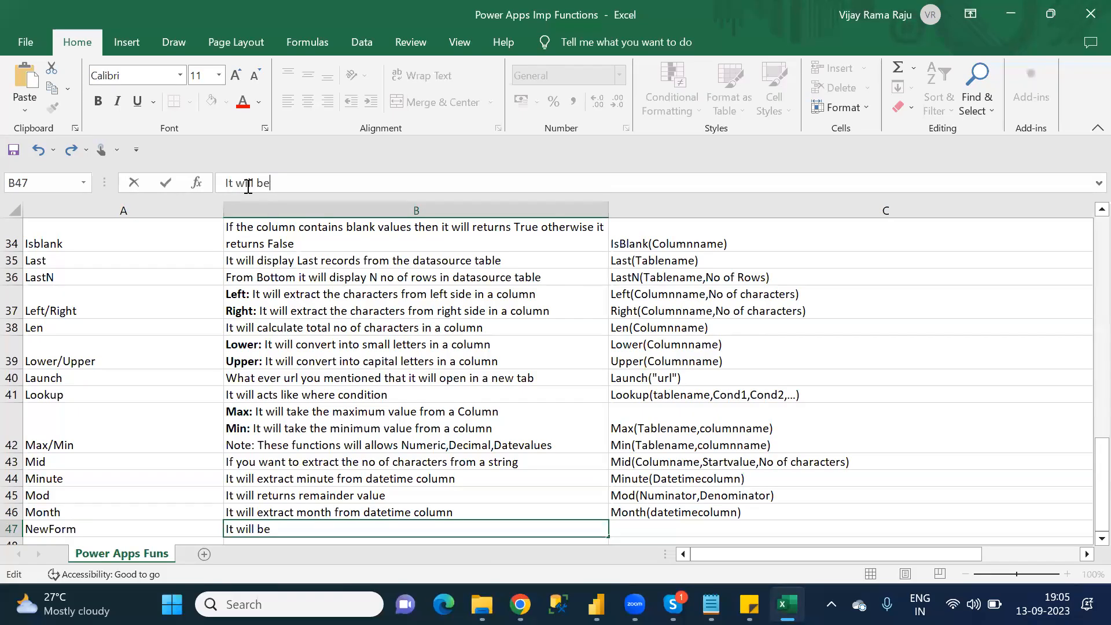
key(BackSpace)
key(BackSpace)
key(BackSpace)
key(BackSpace)
key(BackSpace)
key(BackSpace)
key(BackSpace)
key(BackSpace)
key(BackSpace)
key(BackSpace)
text(In the Editfo)
key(BackSpace)
key(BackSpace)
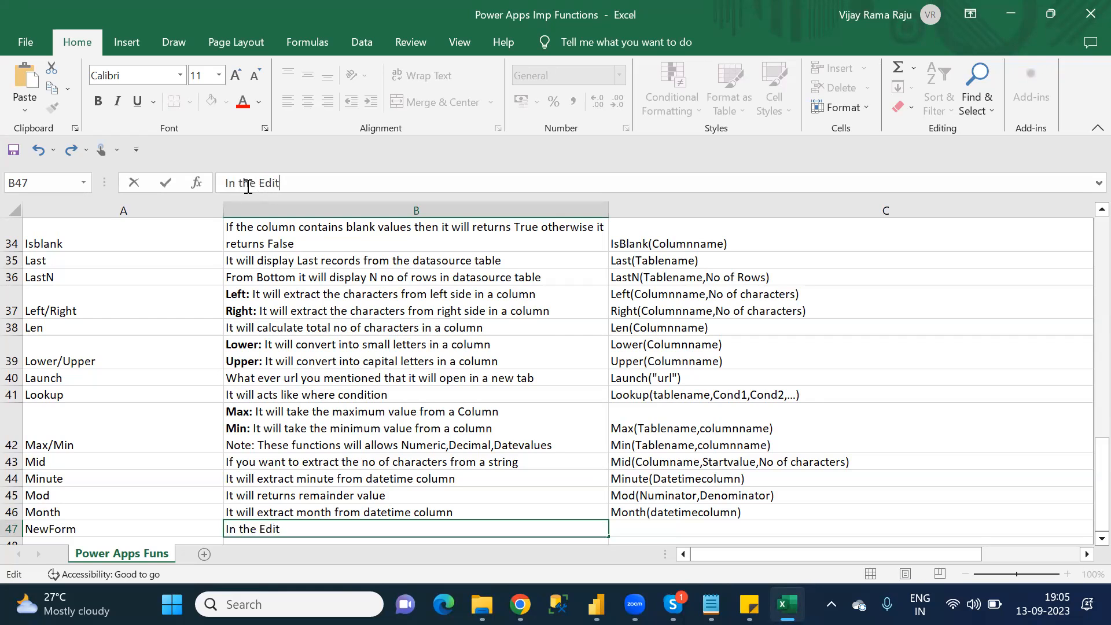
text(Form all the )
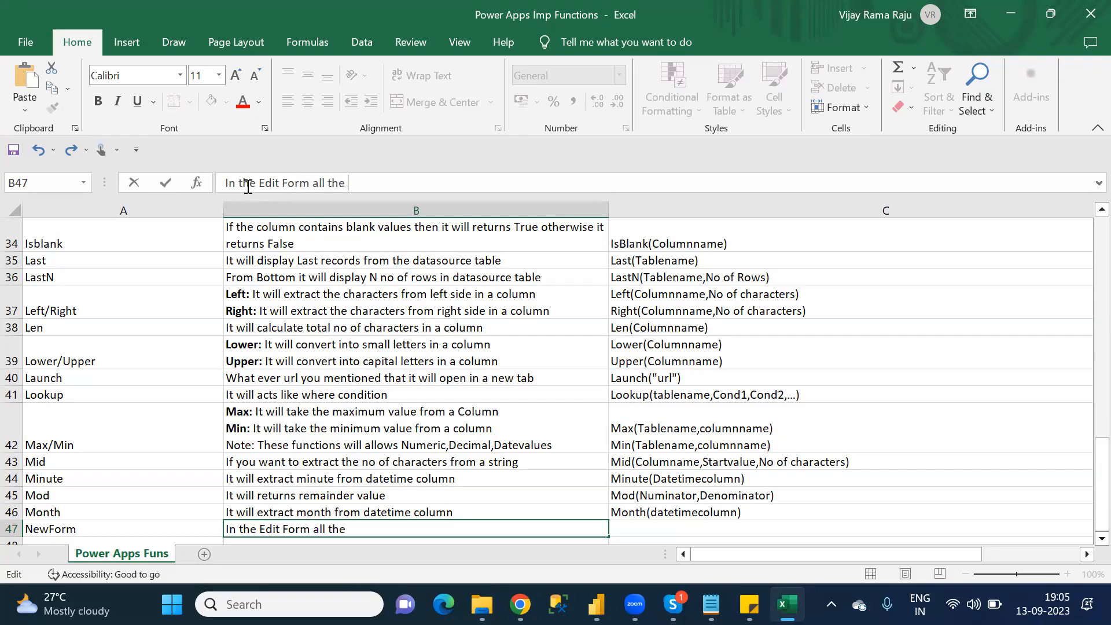
text(textbox element)
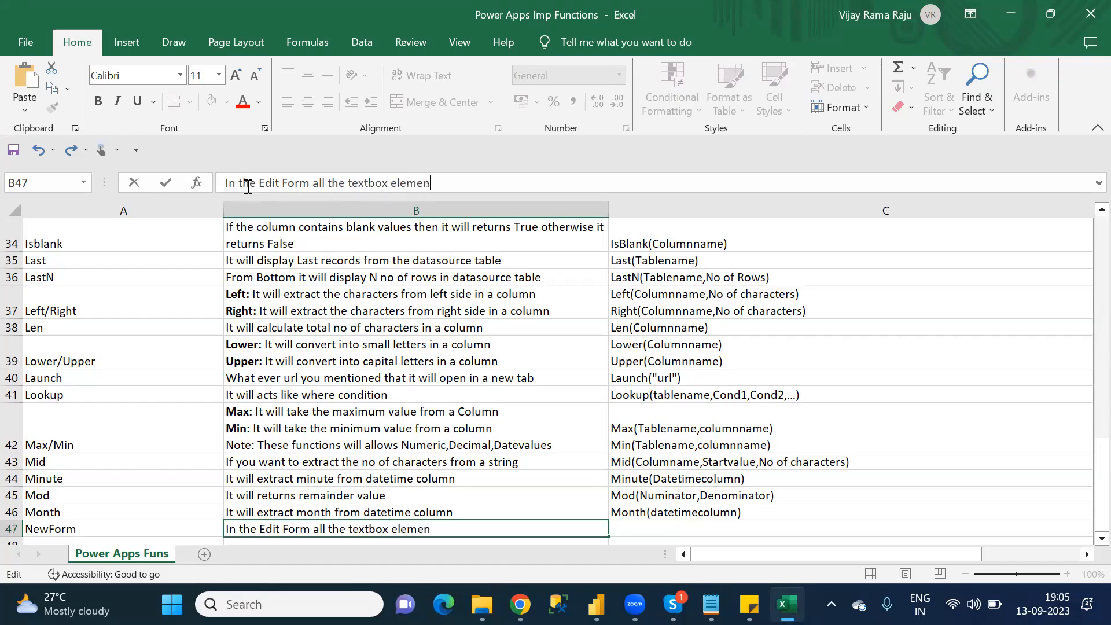
key(BackSpace)
key(BackSpace)
key(BackSpace)
key(BackSpace)
key(BackSpace)
key(BackSpace)
key(BackSpace)
text(elemen)
text(ts )
text(value)
key(BackSpace)
key(BackSpace)
key(BackSpace)
key(BackSpace)
key(BackSpace)
key(BackSpace)
key(BackSpace)
text(values are cle)
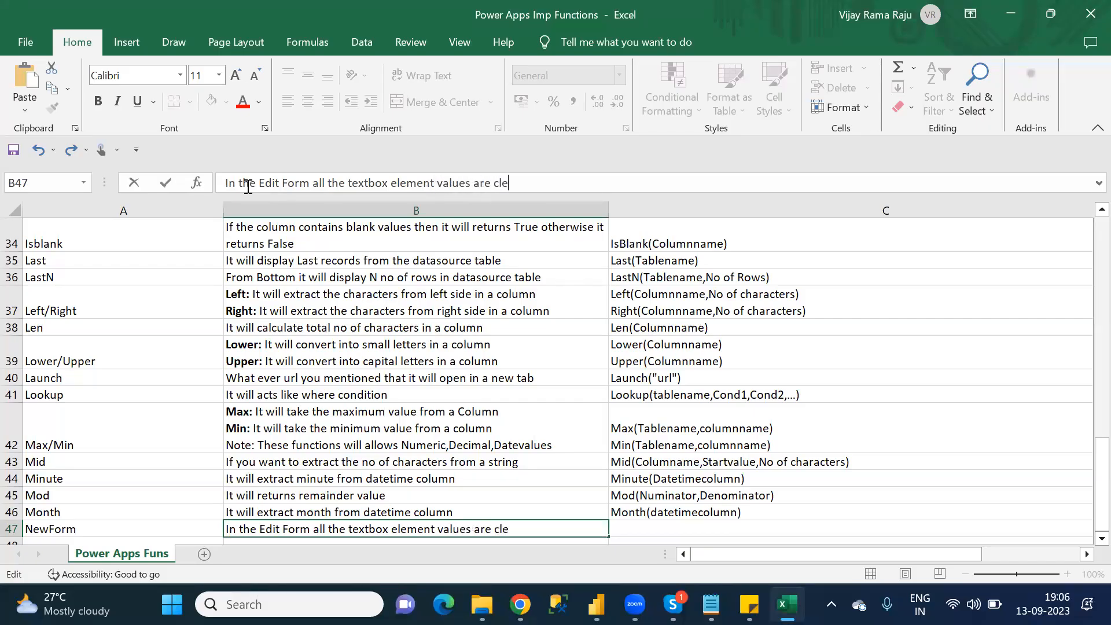
text(ared)
- Enter the syntax "Newform()" in cell C47 beside the NewForm description
click(663, 536)
scroll(663, 535, right, 2)
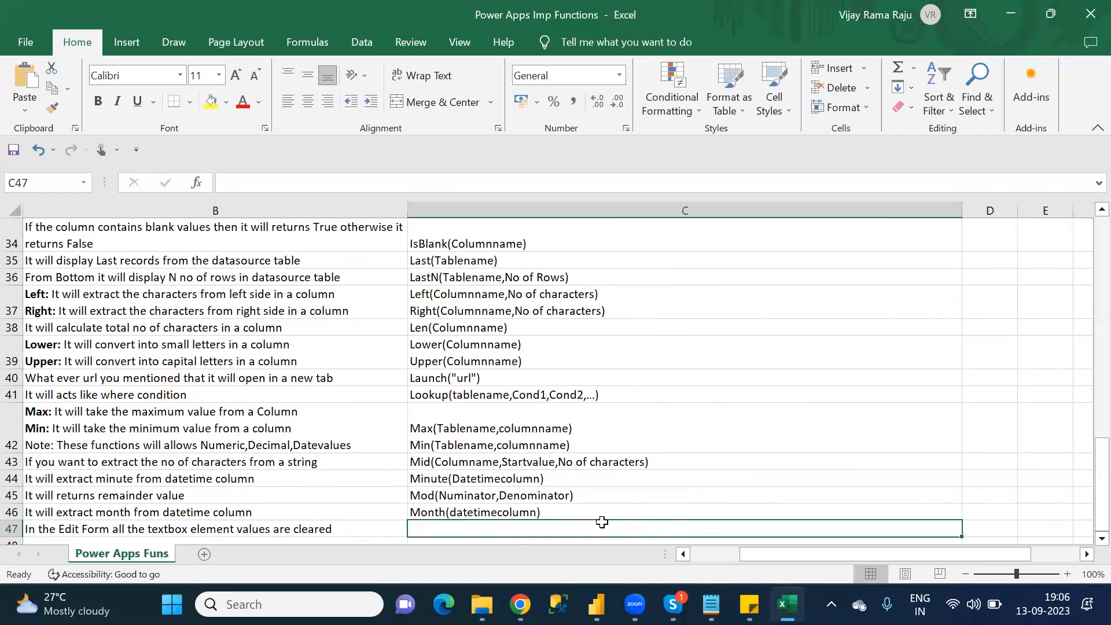
click(245, 179)
text(Newform())
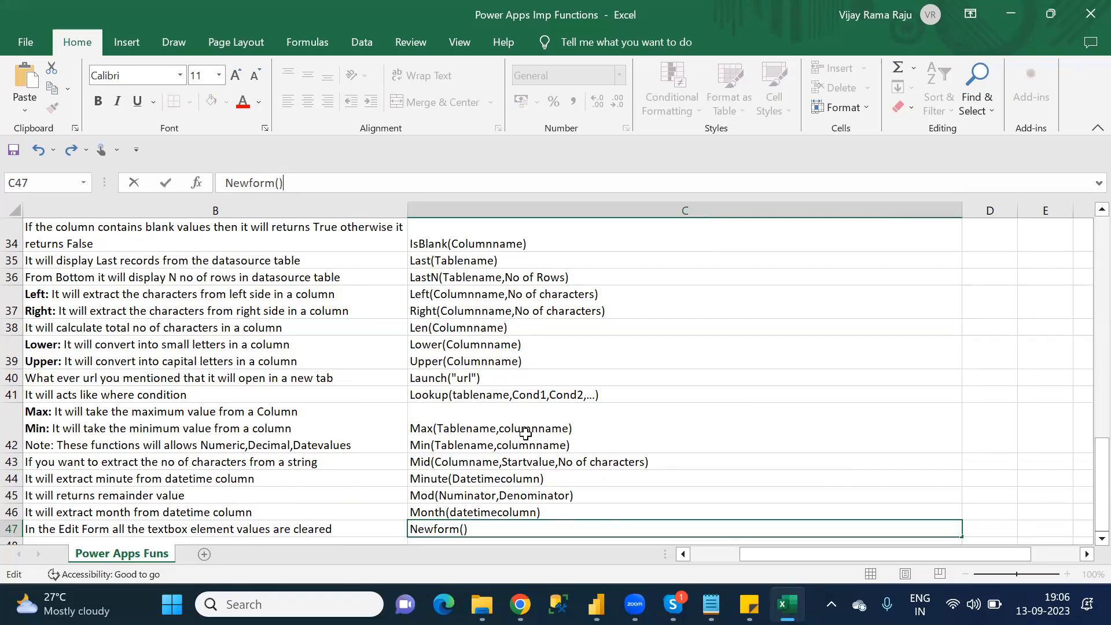
- Switch to Chrome, bring up Customer_DefaultCanvasApp in Power Apps Studio and skip the welcome message
mouse_move(520, 604)
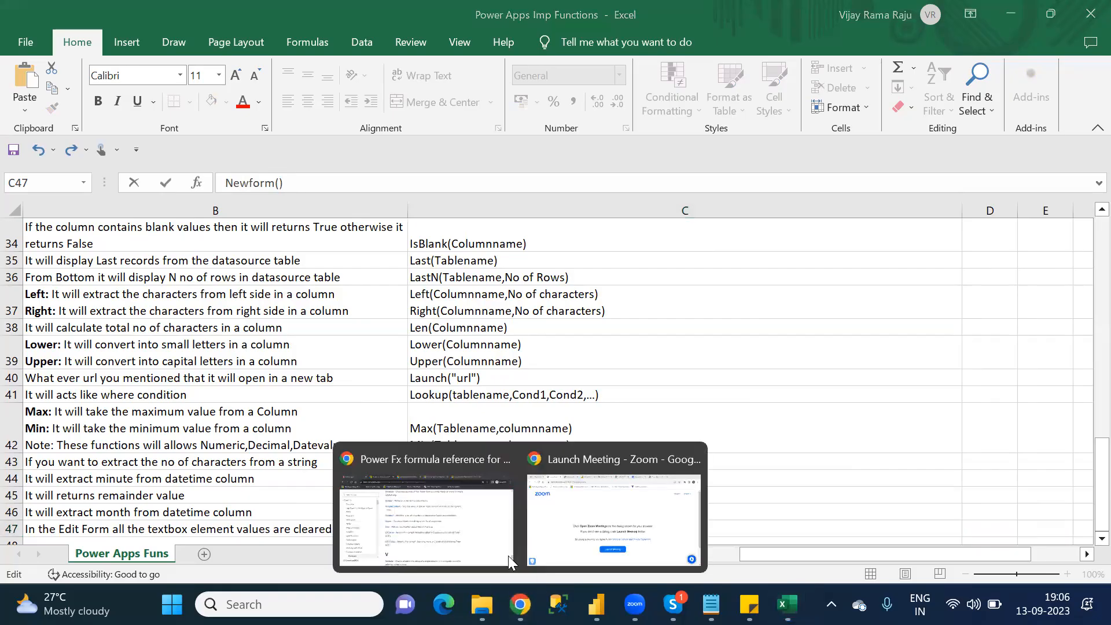
click(484, 525)
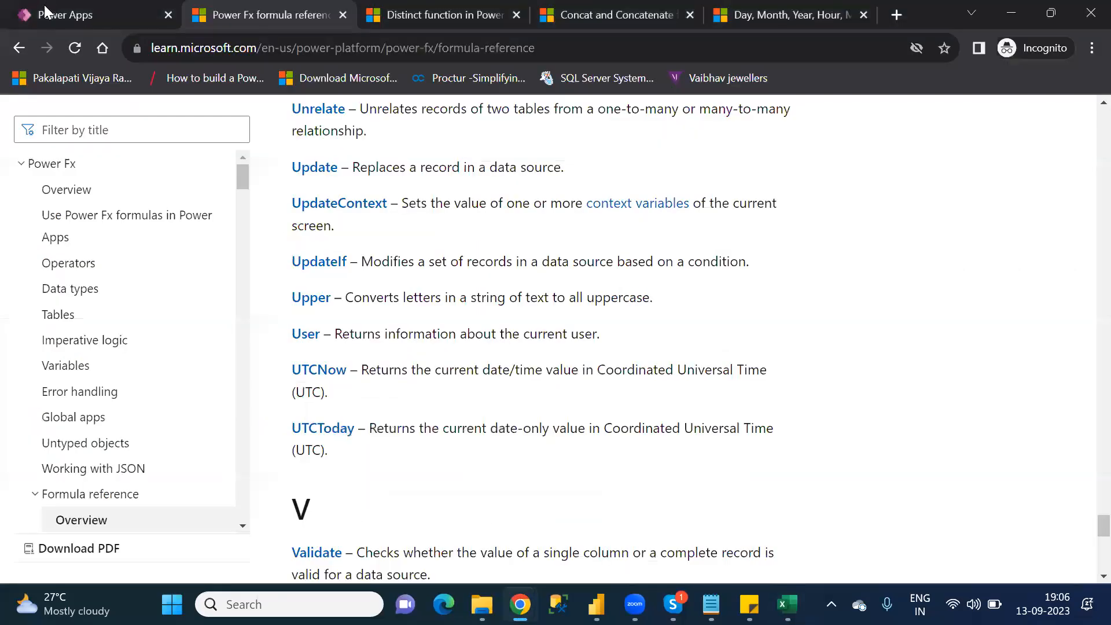
click(45, 12)
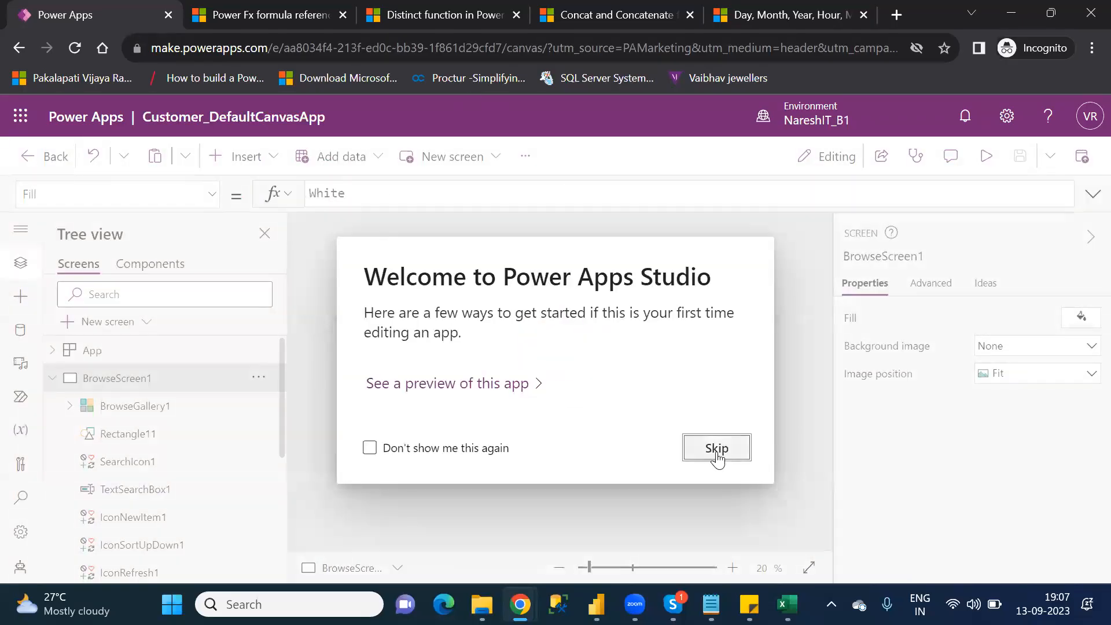
click(716, 452)
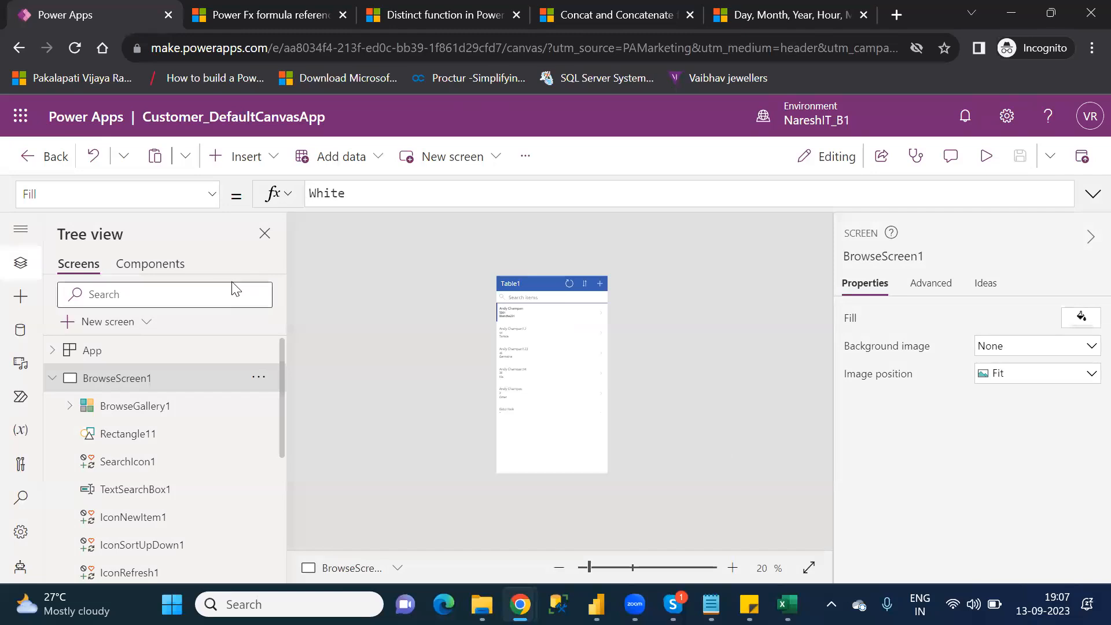
- Display EditScreen1 in the tree view with its controls expanded and select EditForm1
click(53, 379)
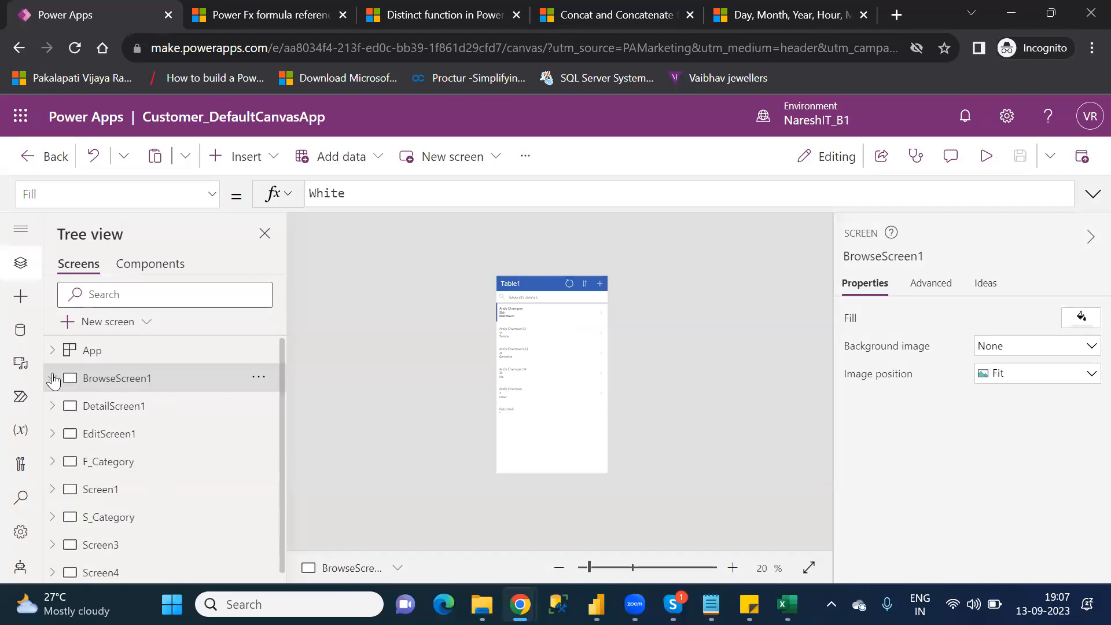
click(113, 434)
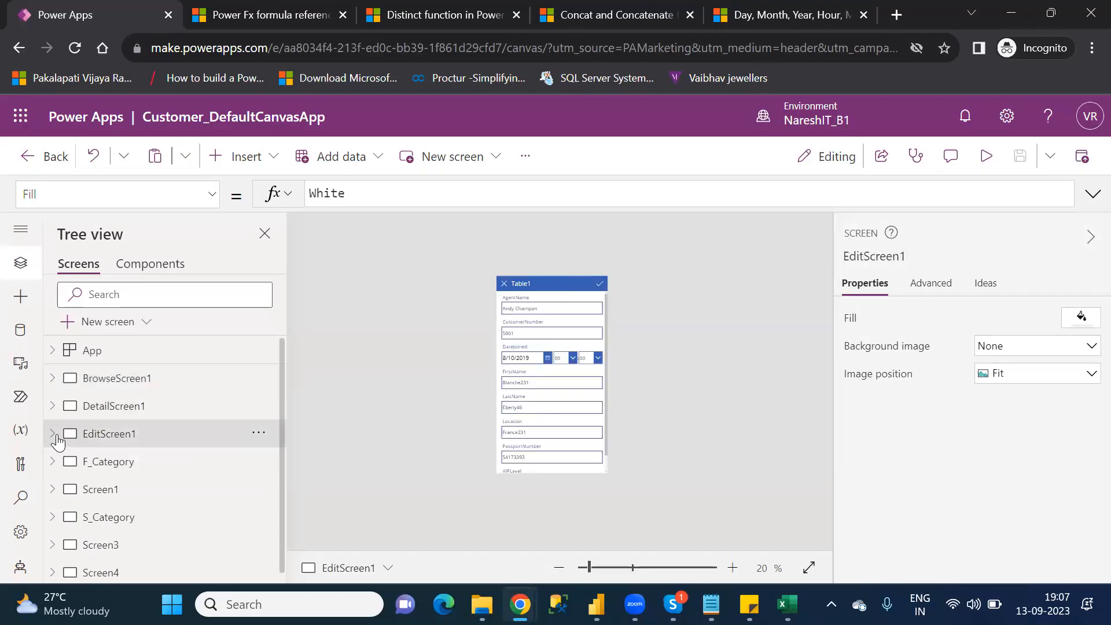
click(54, 434)
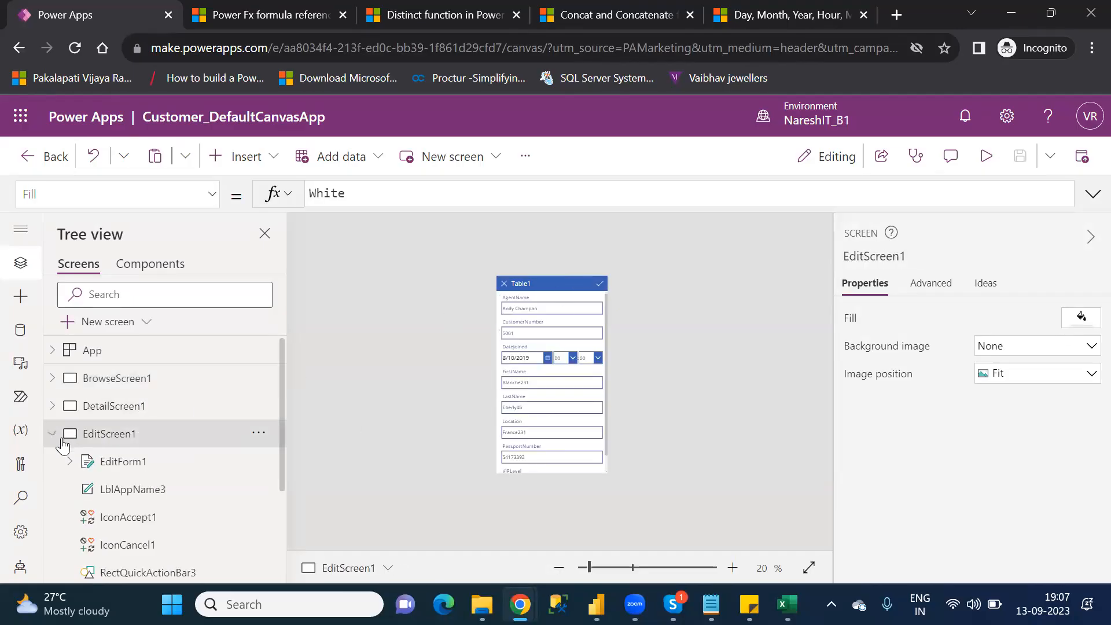
click(137, 471)
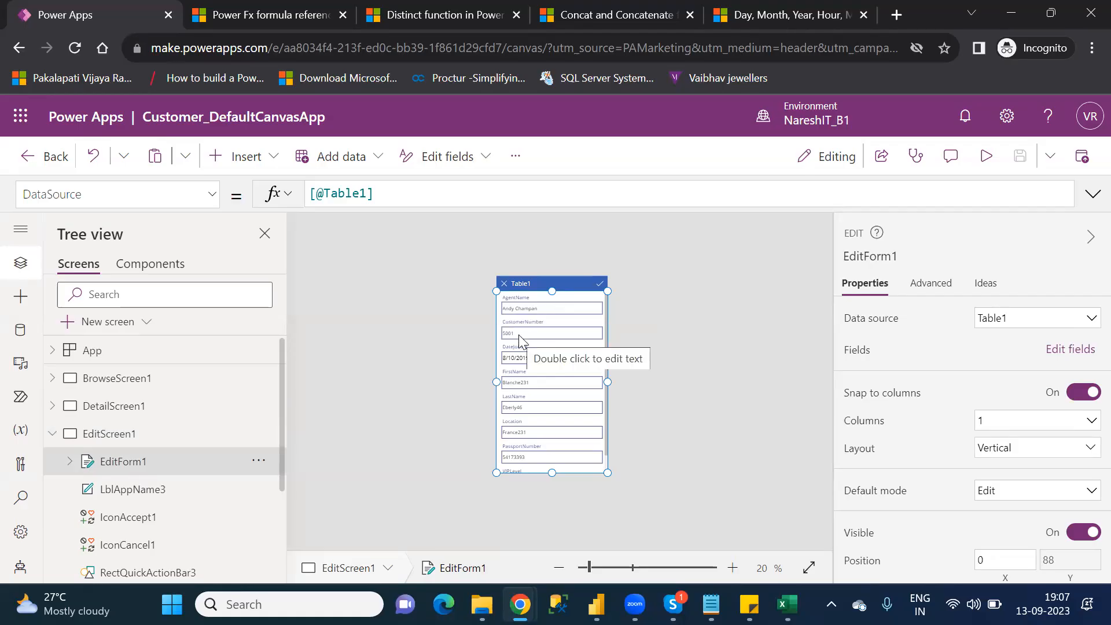
- Examine the form argument of NewForm in the OnSelect formula of the add icon on BrowseScreen1
click(195, 386)
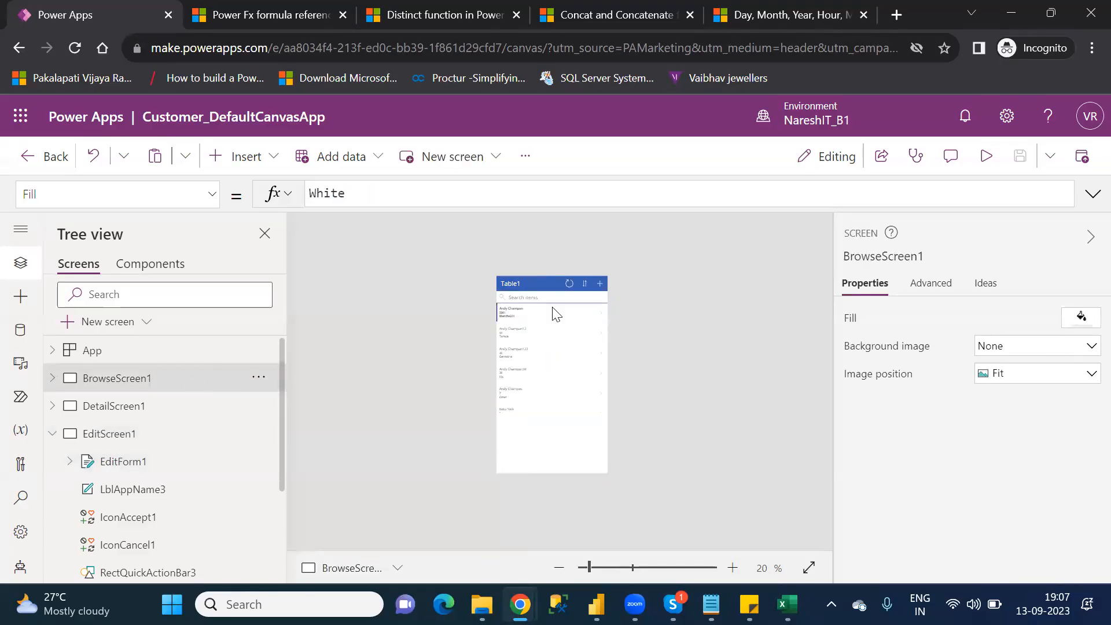
click(599, 285)
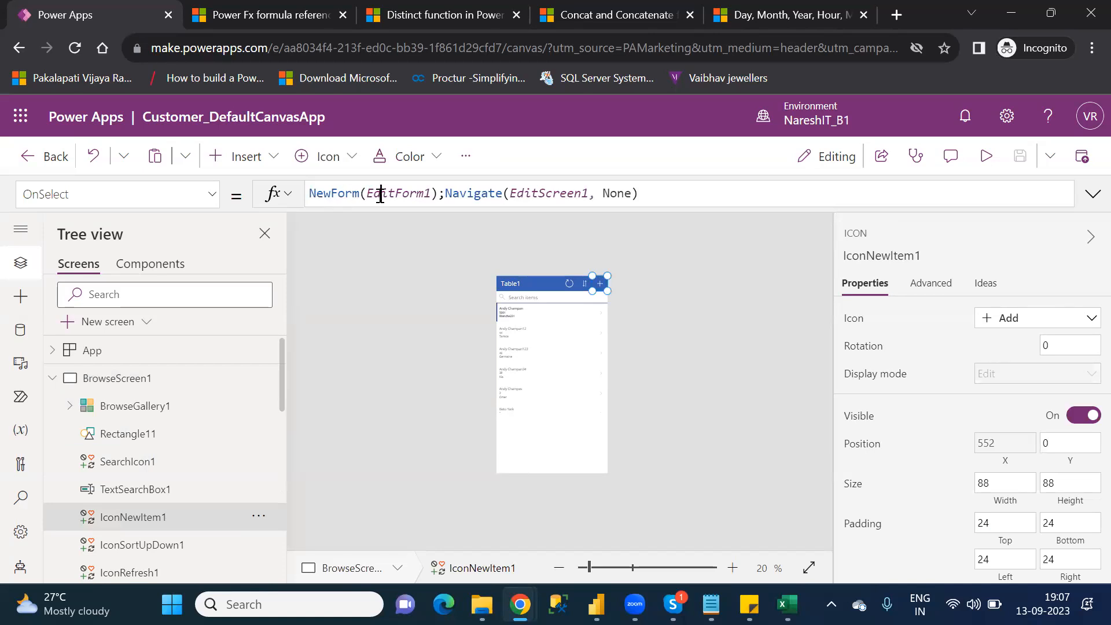
click(380, 195)
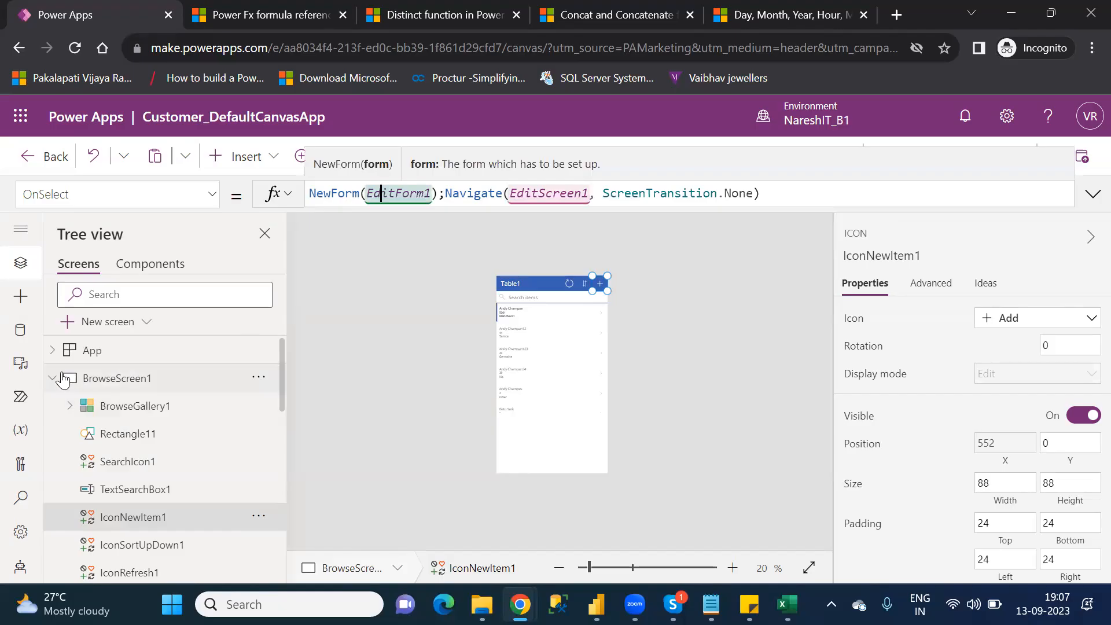
- Collapse BrowseScreen1 in the tree view, switch to Excel and complete the syntax in cell C47 as "Newform(EditFormName)"
click(55, 379)
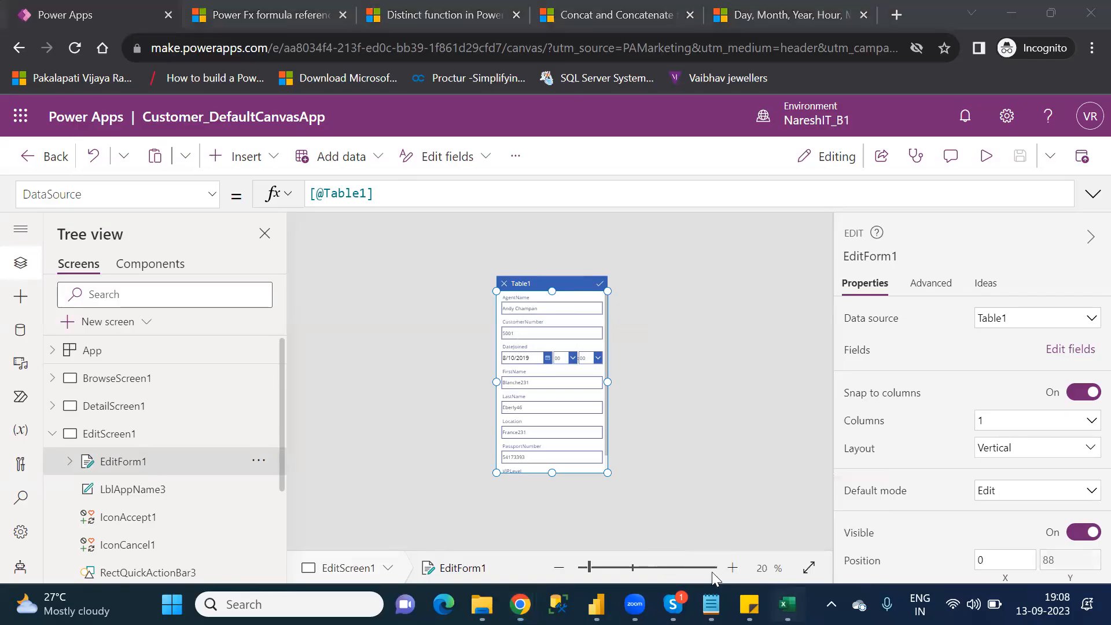
click(787, 603)
key(Left)
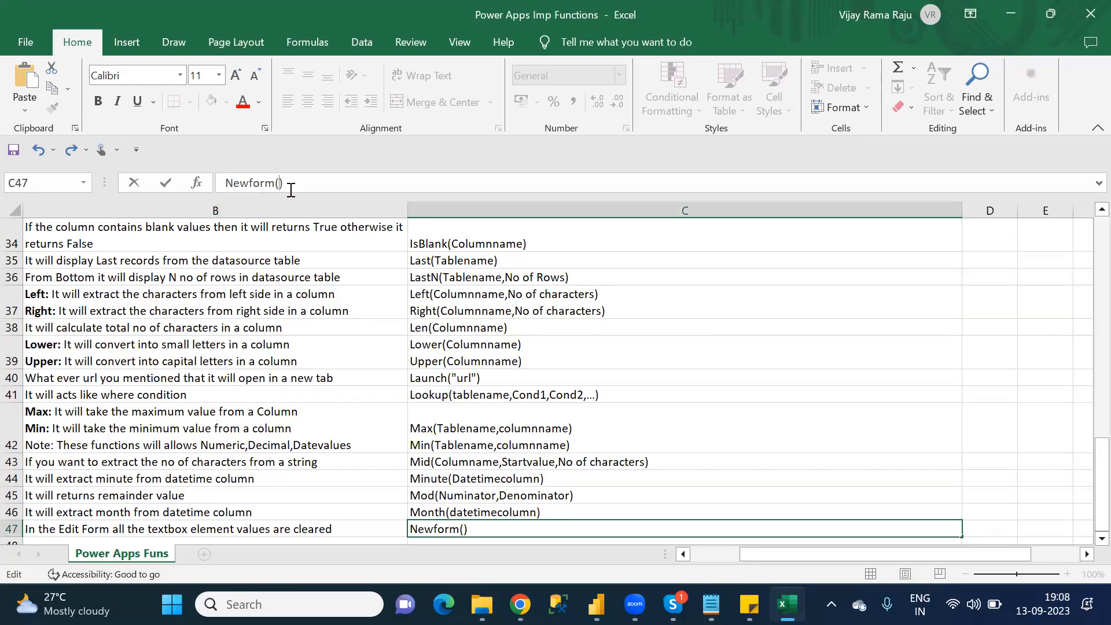
text(EditFormName)
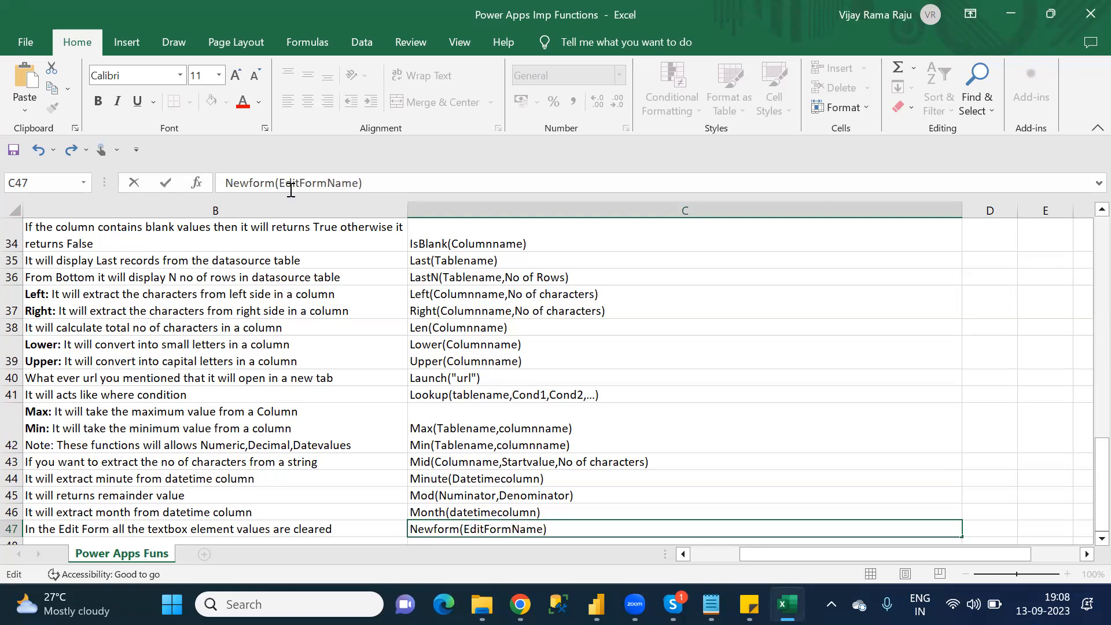
click(619, 509)
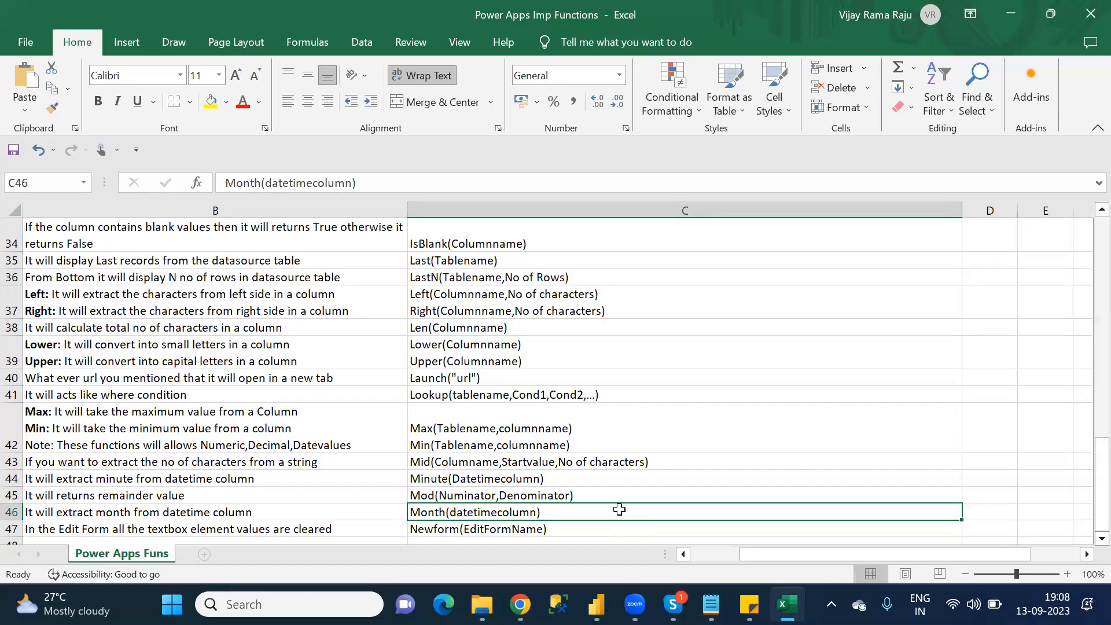
- Check the next N category function in the Notepad list and enter "Notify" in cell A48 of the Excel sheet
key(Down)
key(Down)
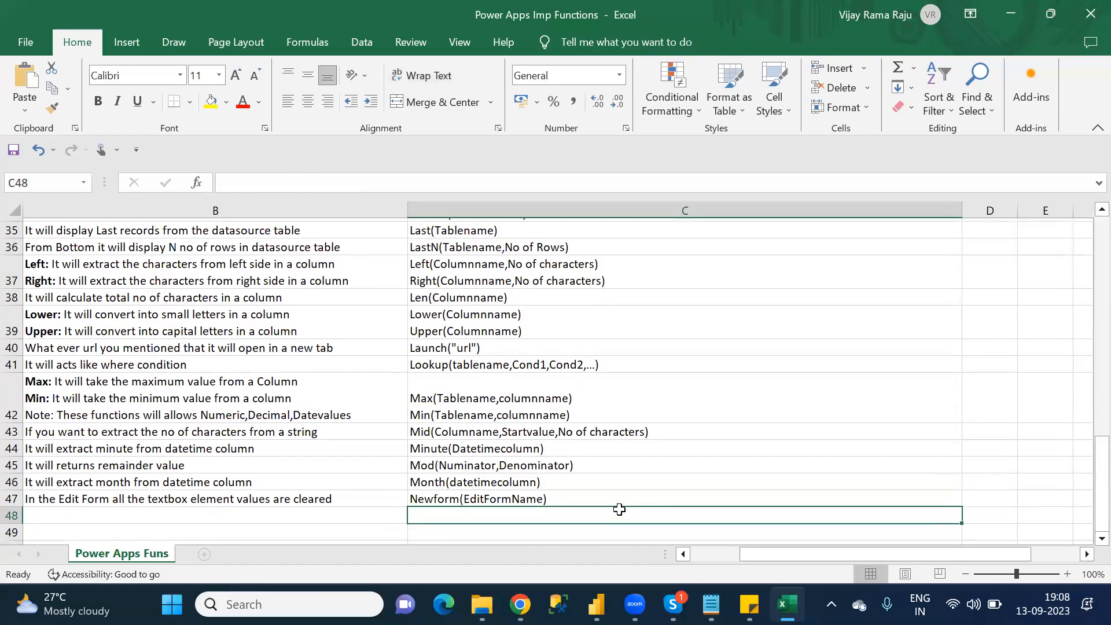
key(Left)
key(Left)
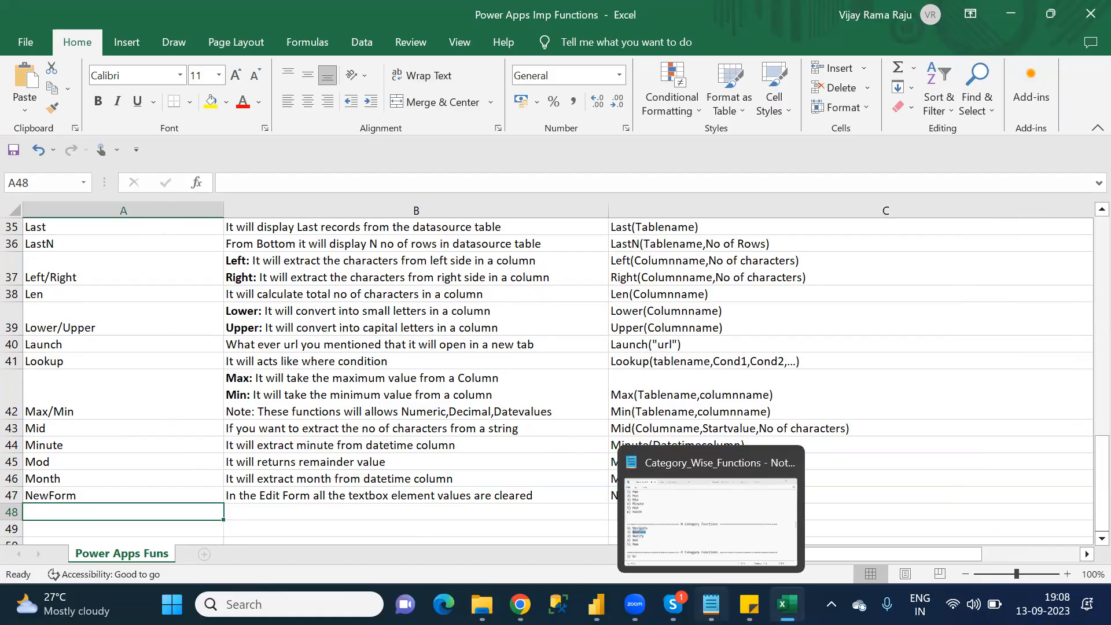
click(710, 604)
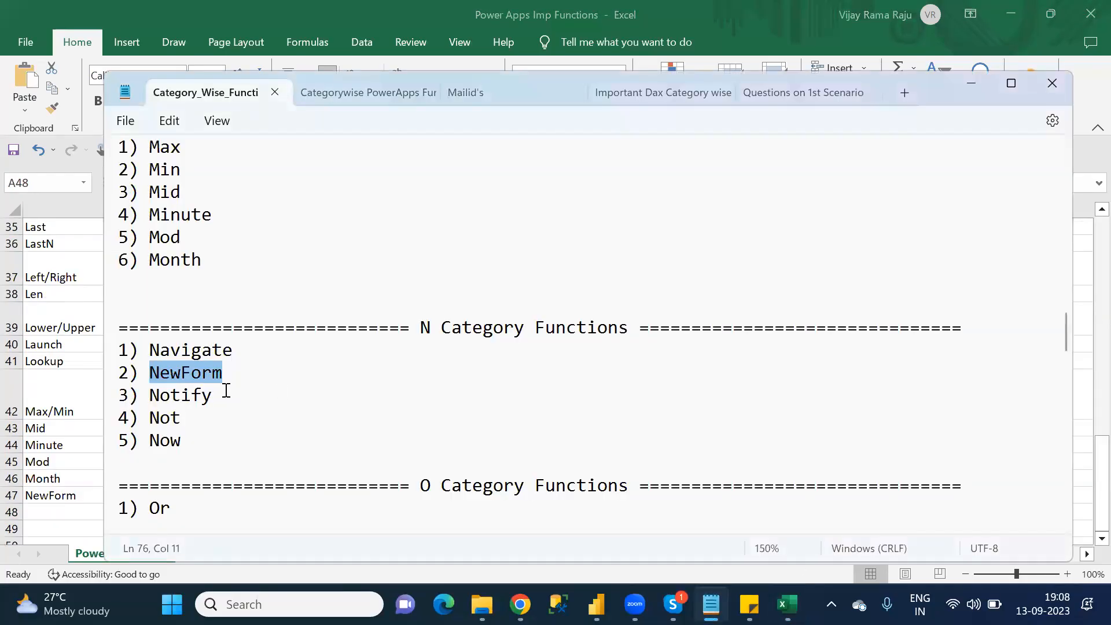
key(alt+Tab)
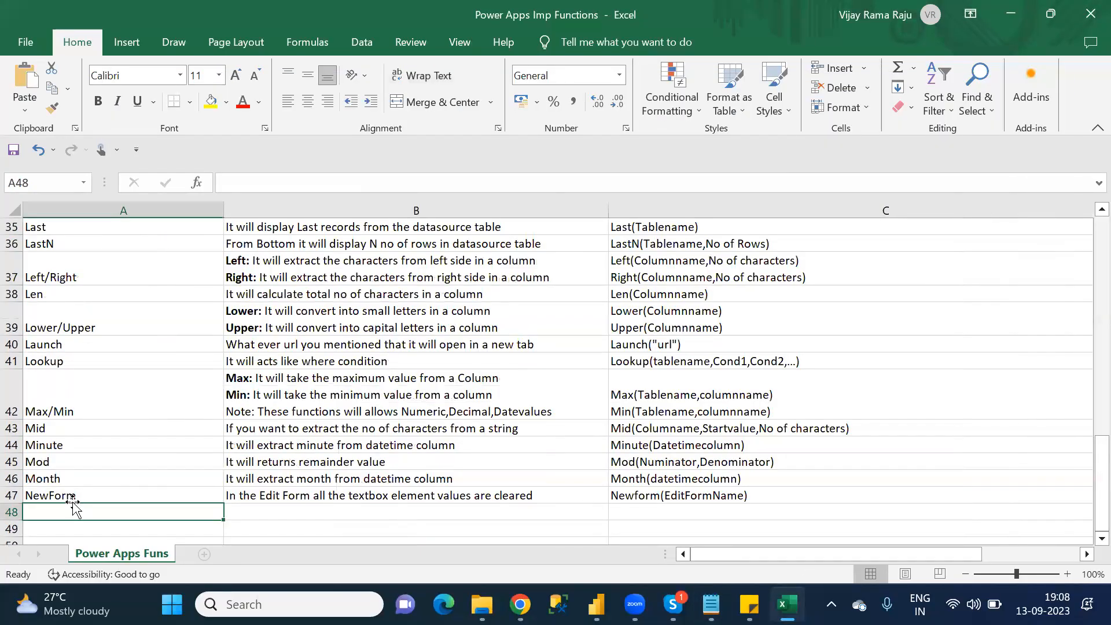
text(Notify)
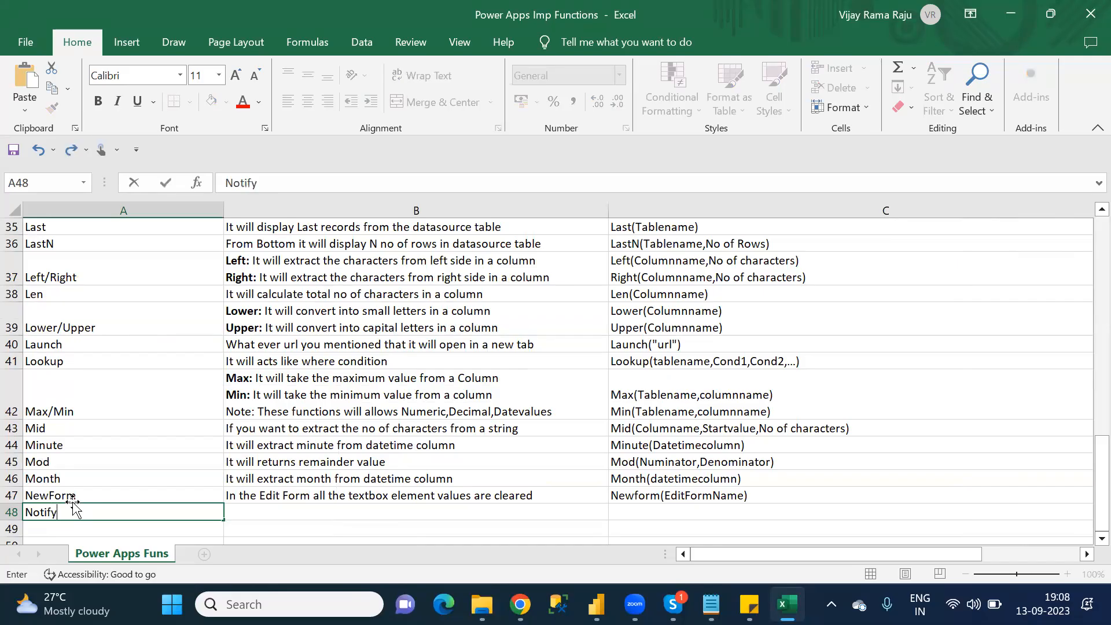
key(Tab)
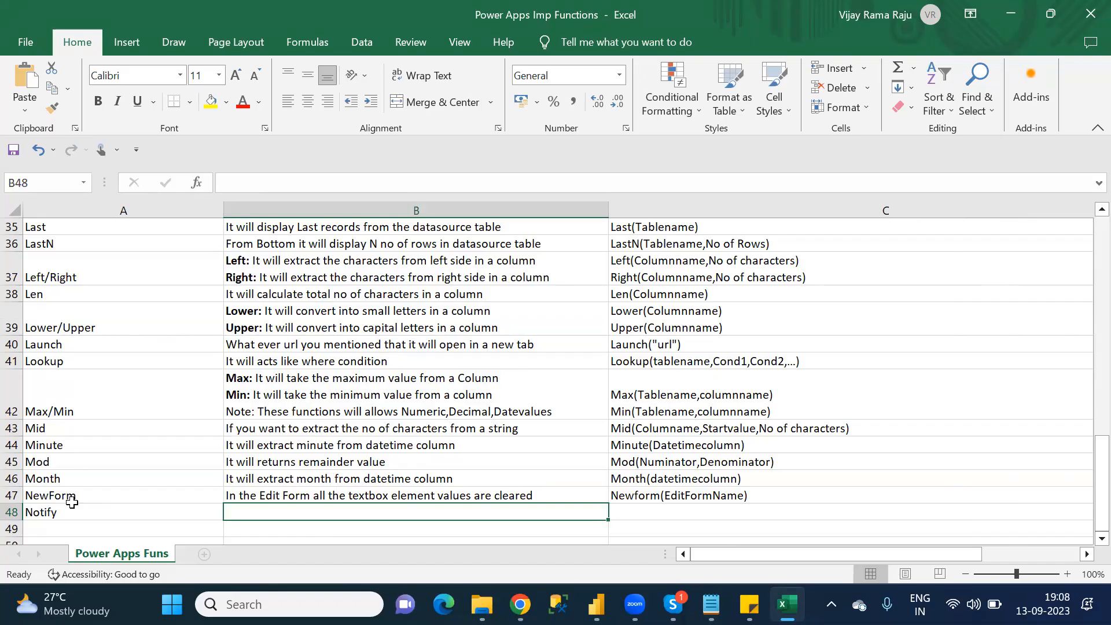
- Describe Notify in cell B48 with "If you want to show any popup message use Notify Function"
text(If you)
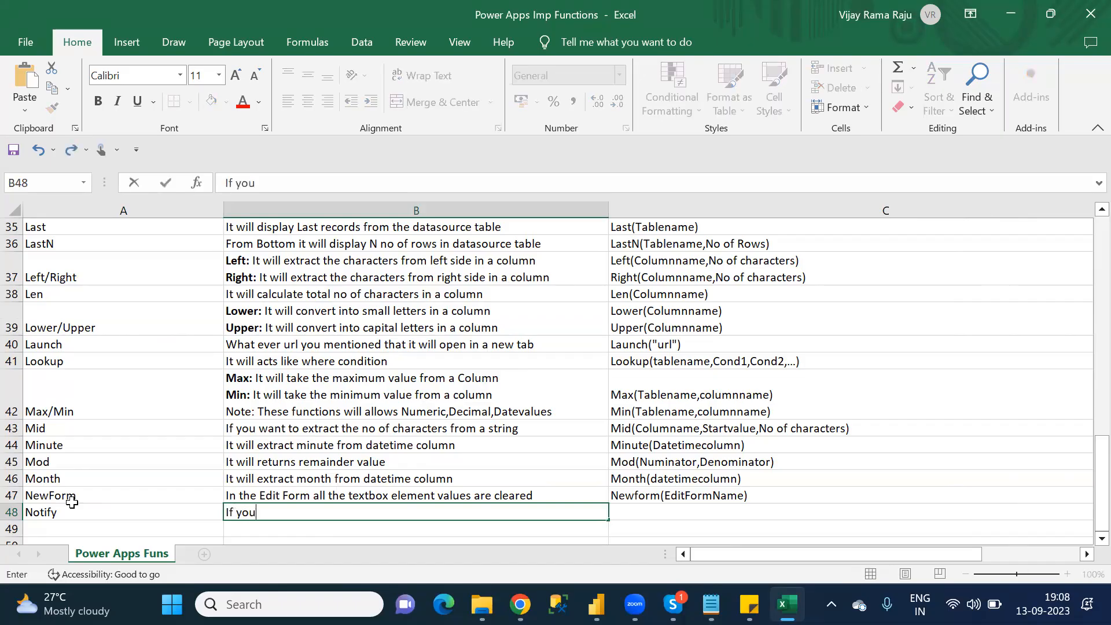
text( wnat)
key(BackSpace)
key(BackSpace)
key(BackSpace)
text(ant to show any )
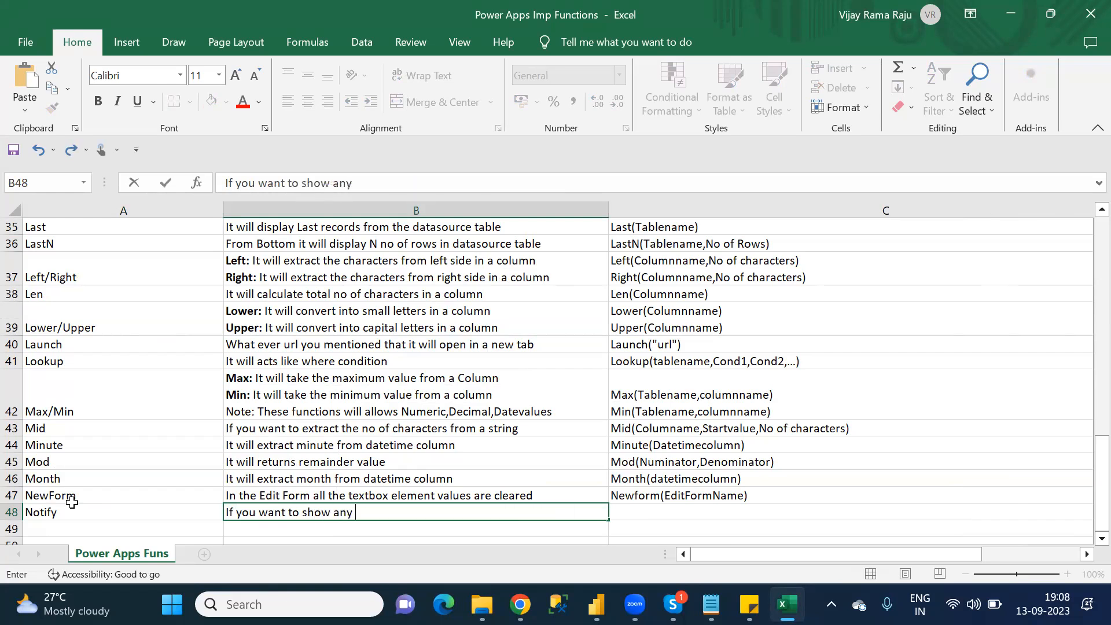
text(popup mes)
key(BackSpace)
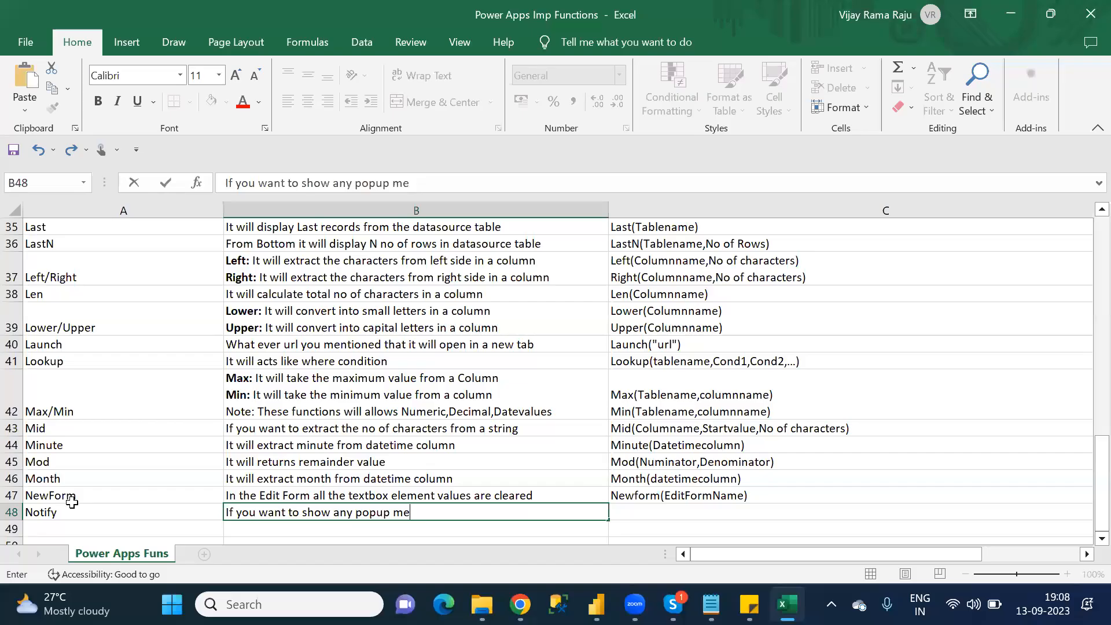
text(ssage use Noti)
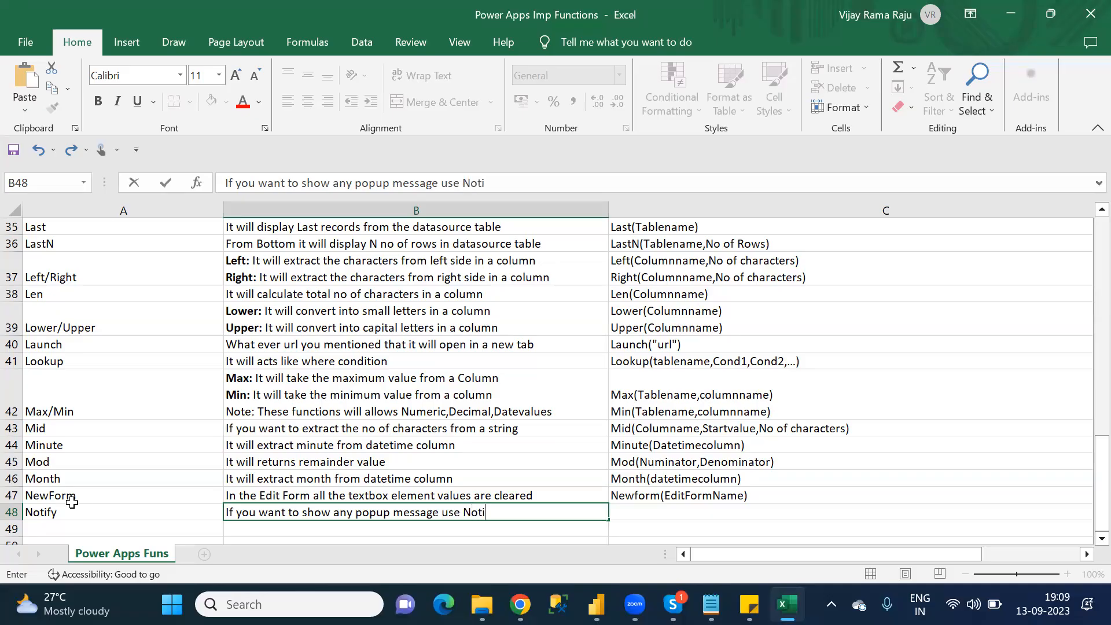
text(fy Function)
key(ctrl+Return)
- Enter the syntax Notify("any text") in cell C48 beside the Notify description
key(Tab)
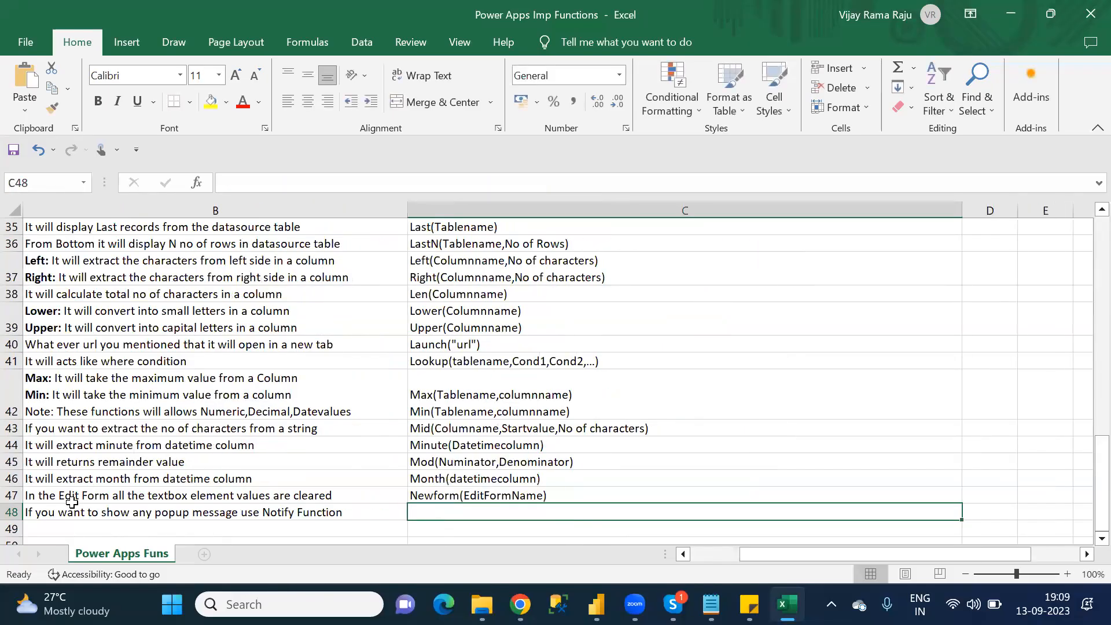
text(No)
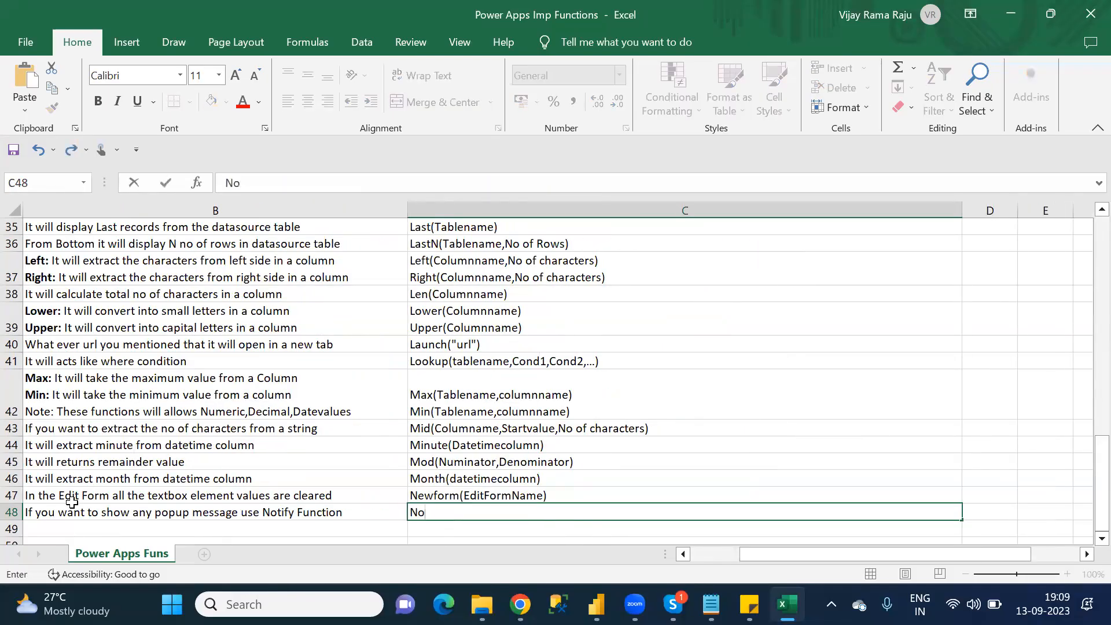
text(tify("")
click(71, 501)
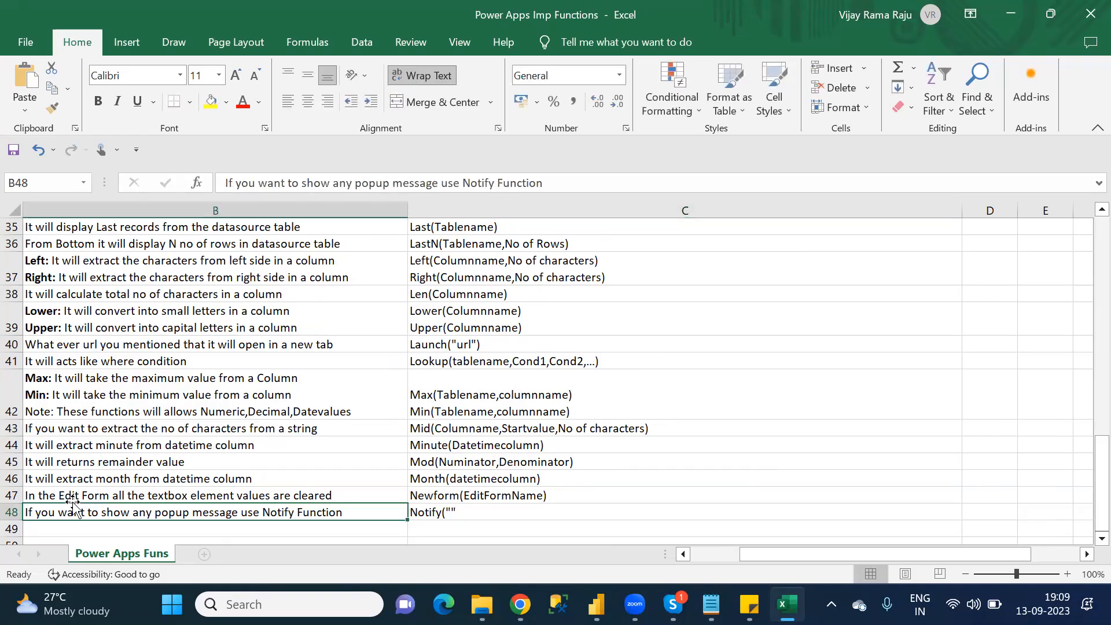
click(498, 512)
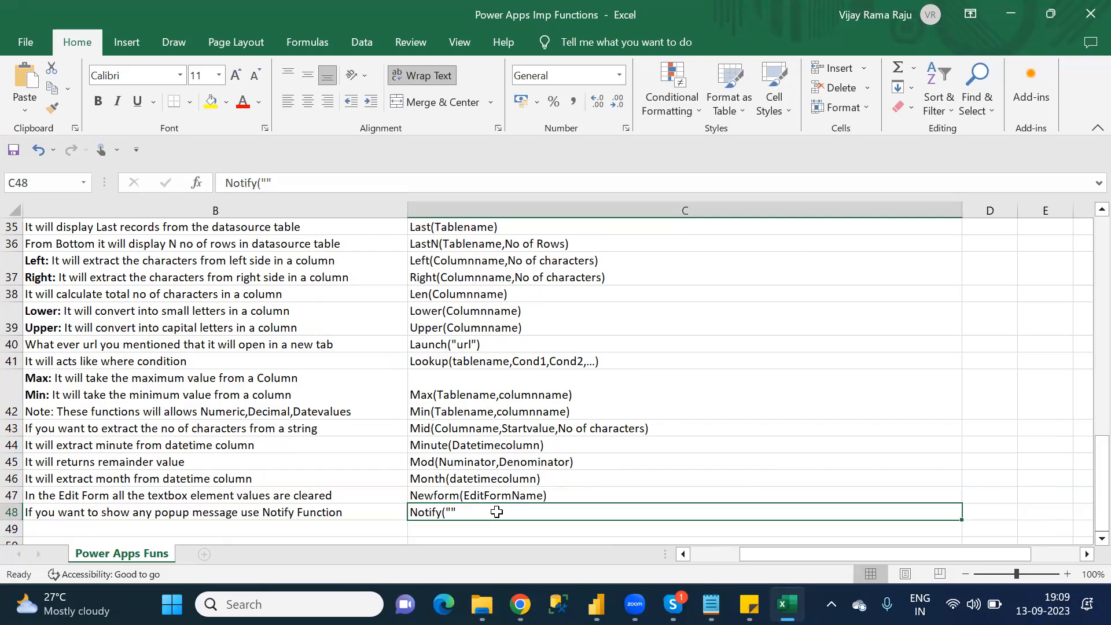
click(270, 182)
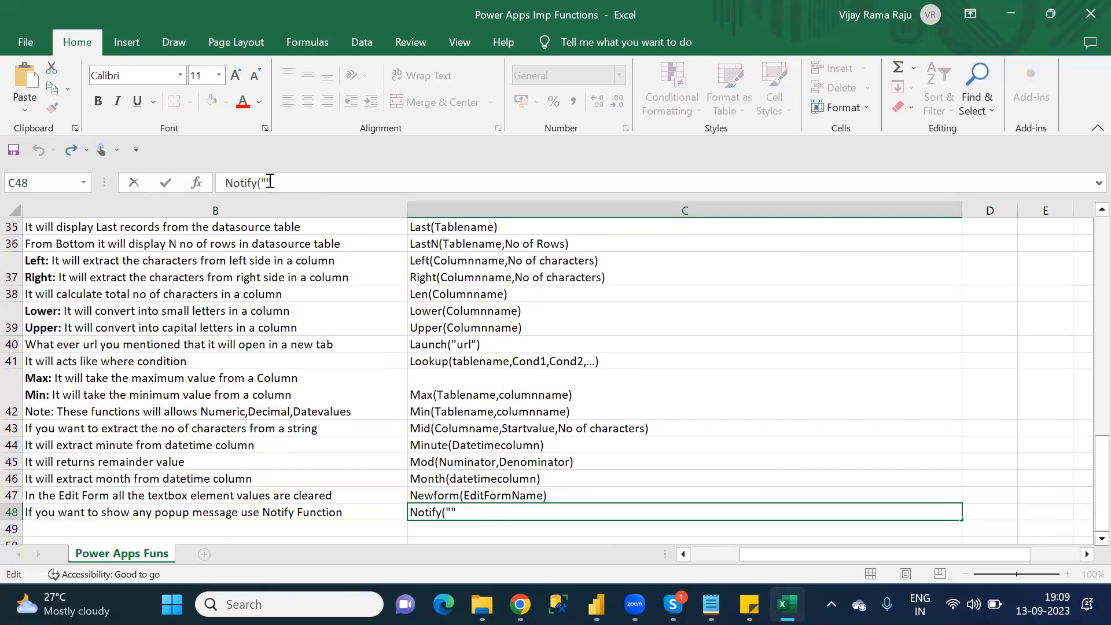
text(any text"))
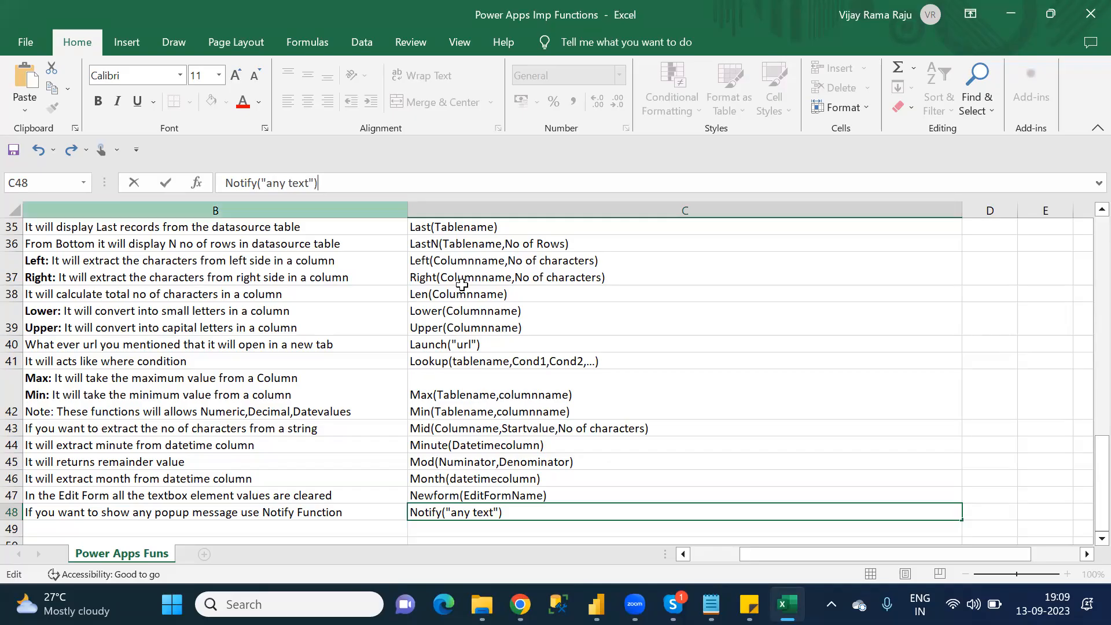
- Look up the function after Notify in the Notepad list and enter "Not" in cell A49 of the Excel sheet
drag(849, 555, 773, 565)
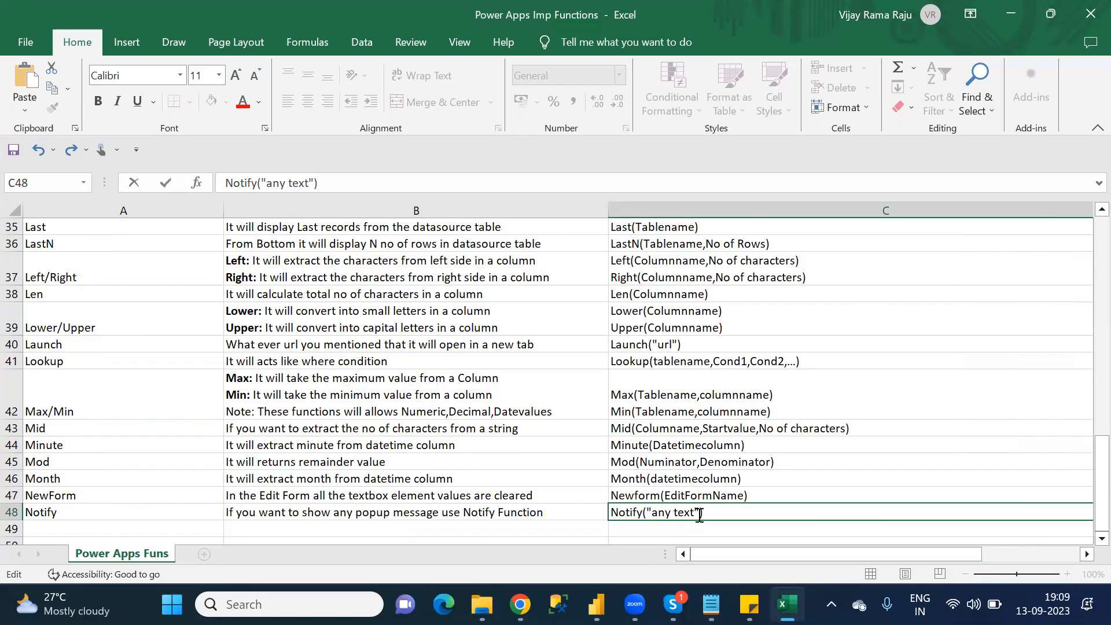
mouse_move(787, 604)
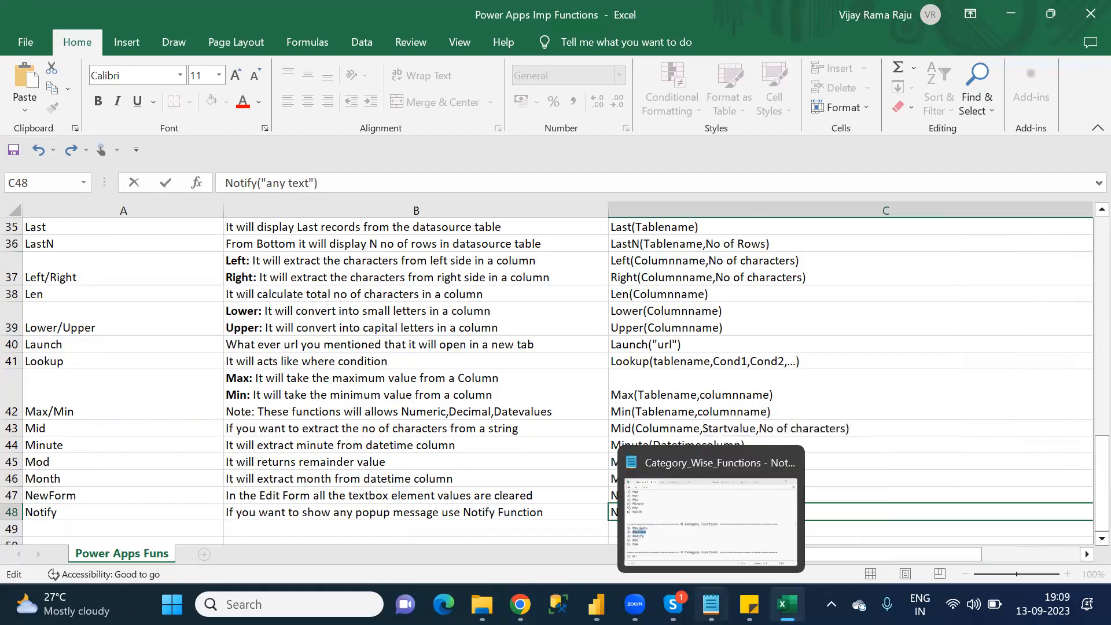
click(711, 603)
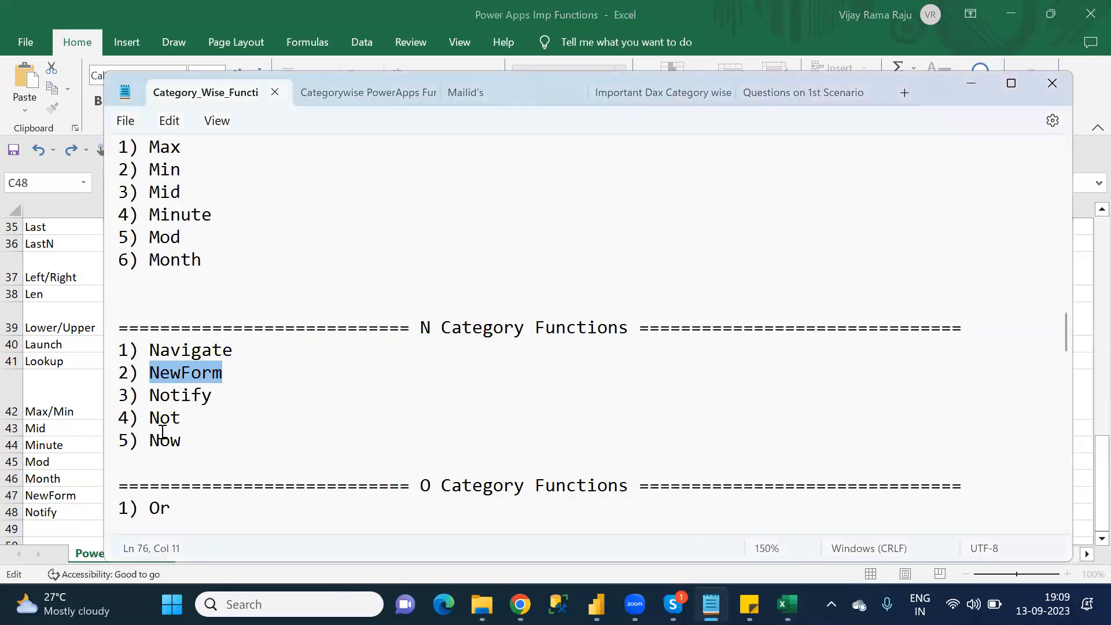
key(alt+Tab)
click(88, 529)
text(NOtify)
key(BackSpace)
key(BackSpace)
text(o)
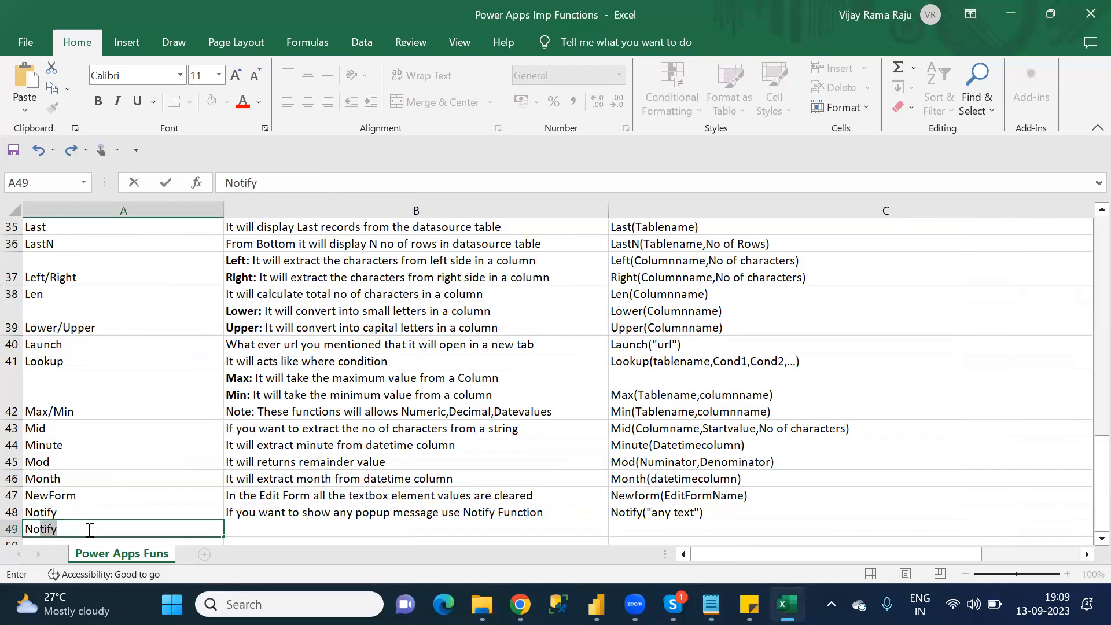
text(t)
key(BackSpace)
key(Tab)
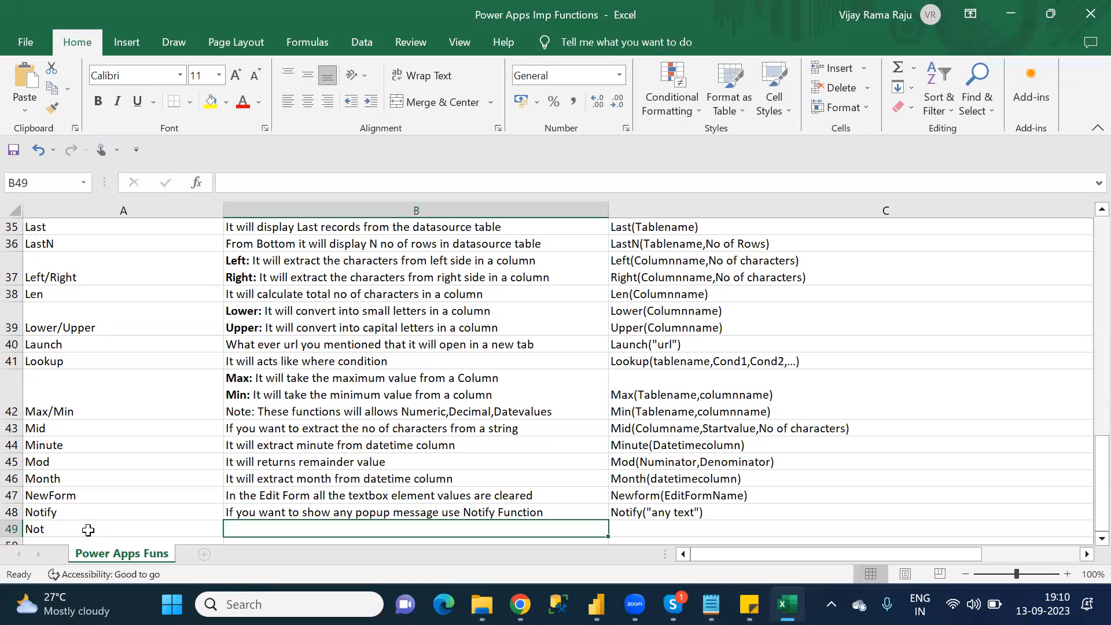
- Describe Not in cell B49 with "This is logical operator and this will acts like not equal"
text(This is l)
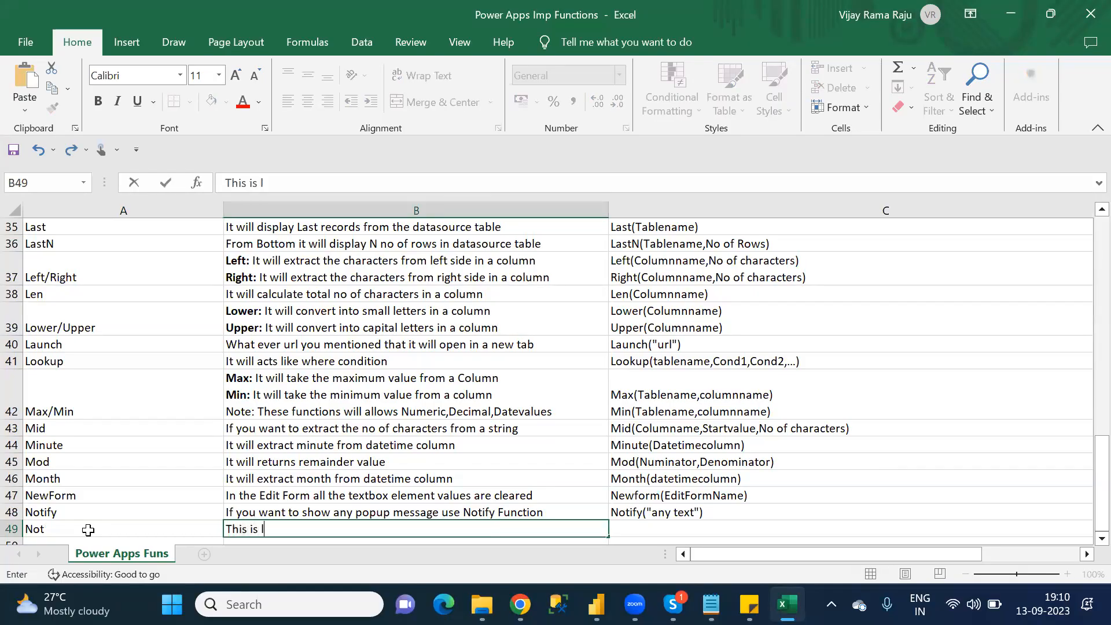
text(ogical operator)
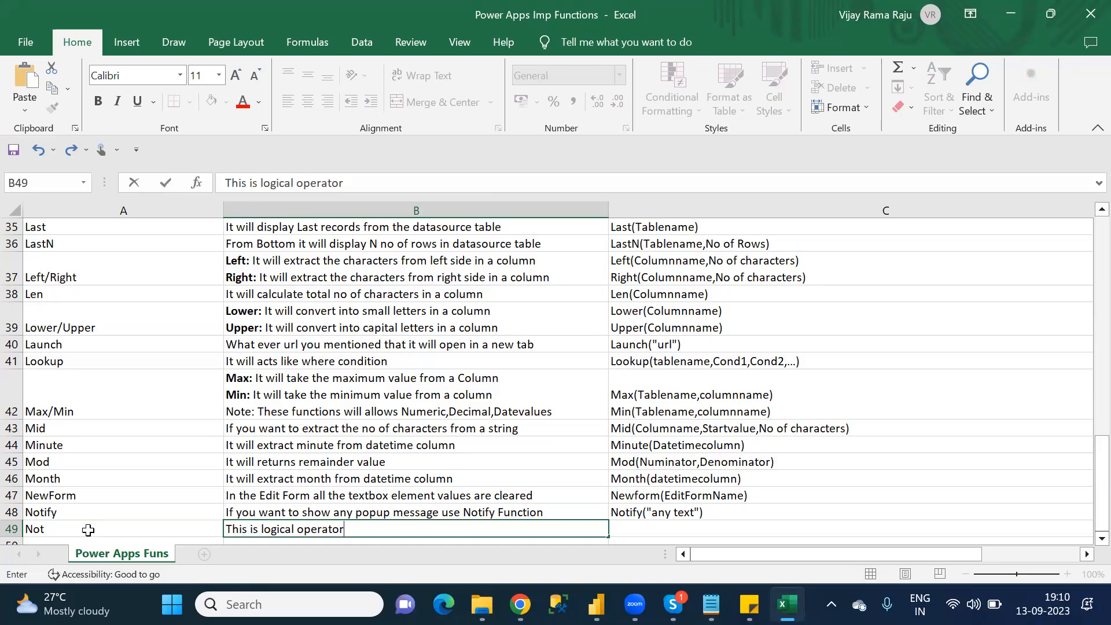
text(and this wi)
text(ll actl)
text(y)
key(BackSpace)
key(BackSpace)
text(s)
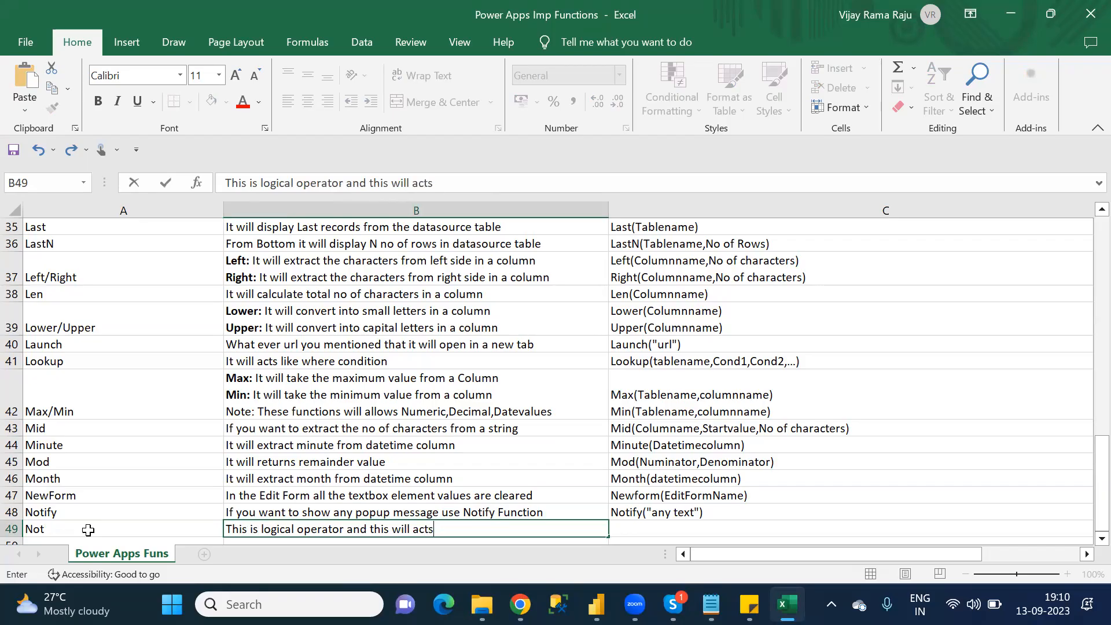
text( like not equal)
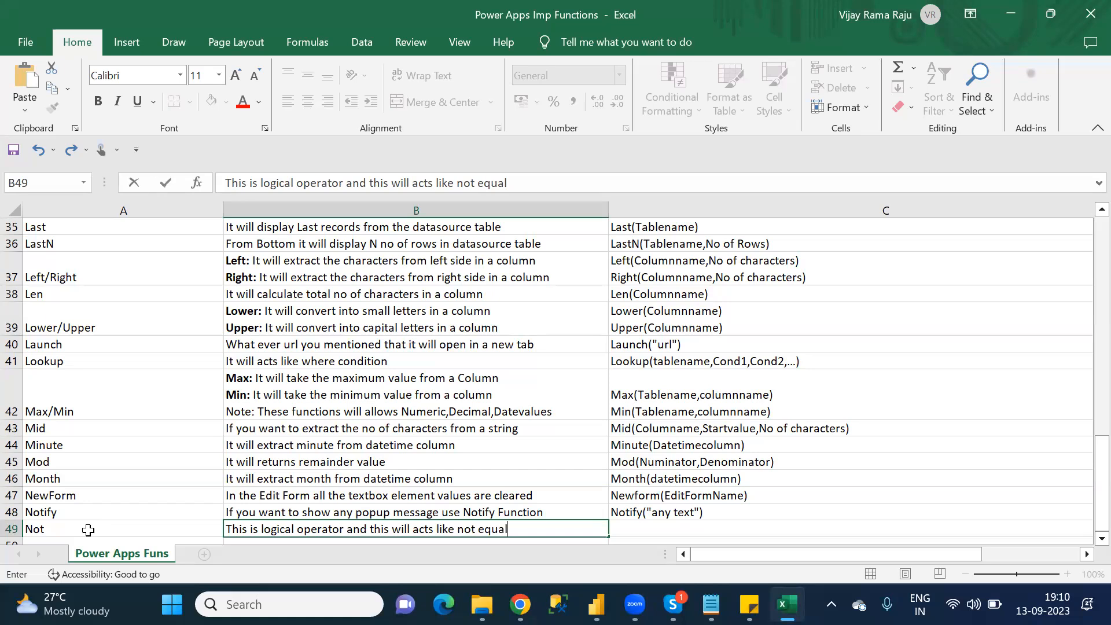
- Extend the function name in cell A49 to "Not/<>"
click(88, 530)
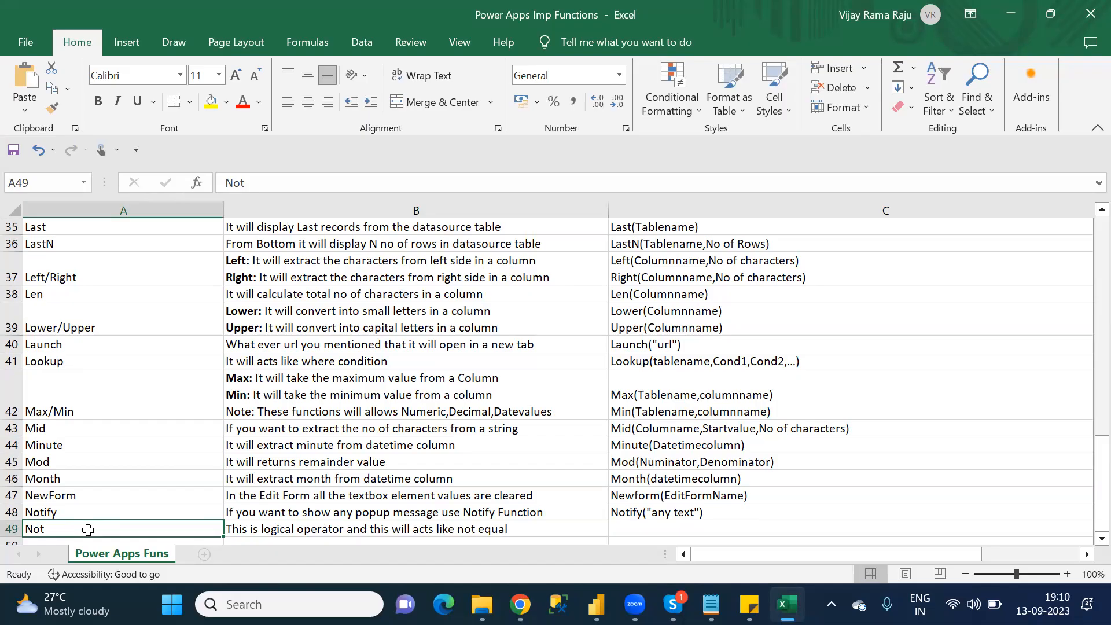
click(294, 181)
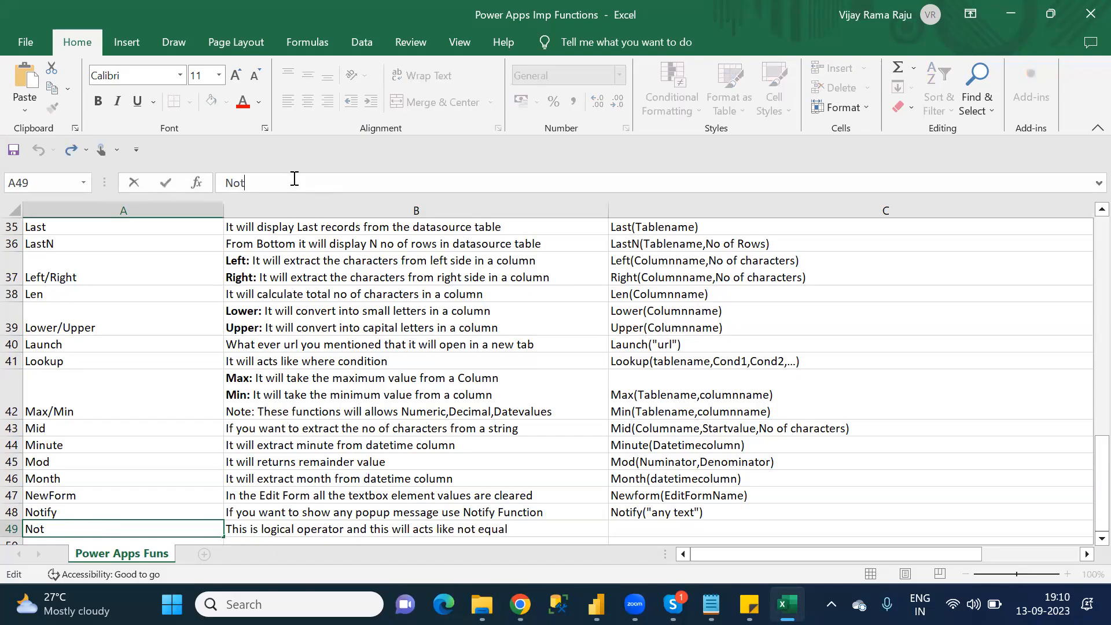
text(/<>)
drag(250, 182, 269, 181)
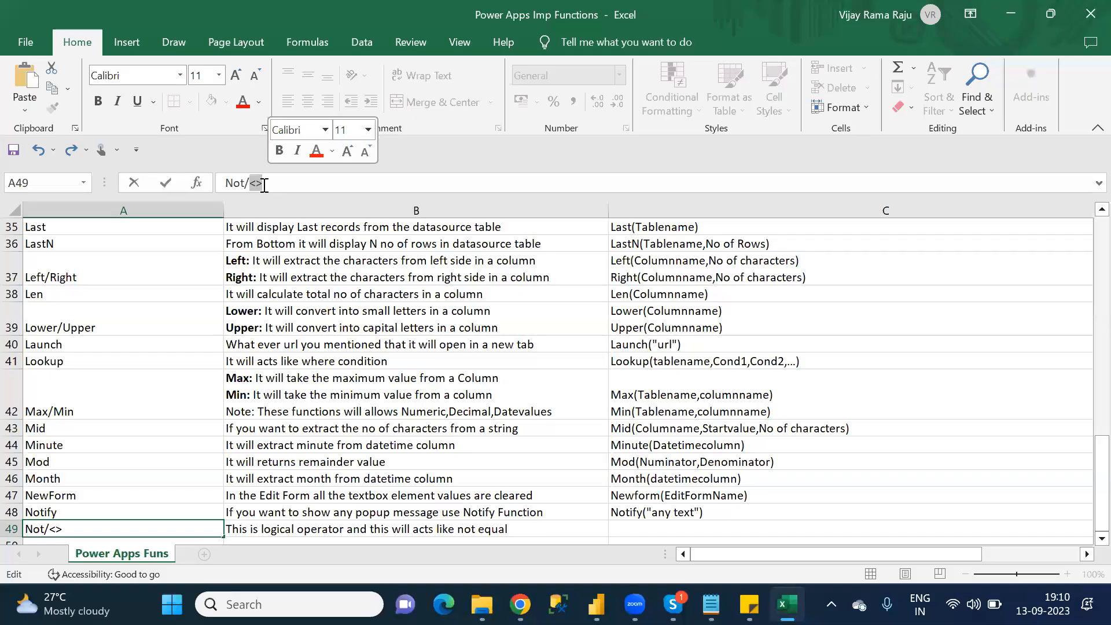
- Enter the syntax Not(condition) in cell C49 beside the Not description
click(675, 529)
text(NO)
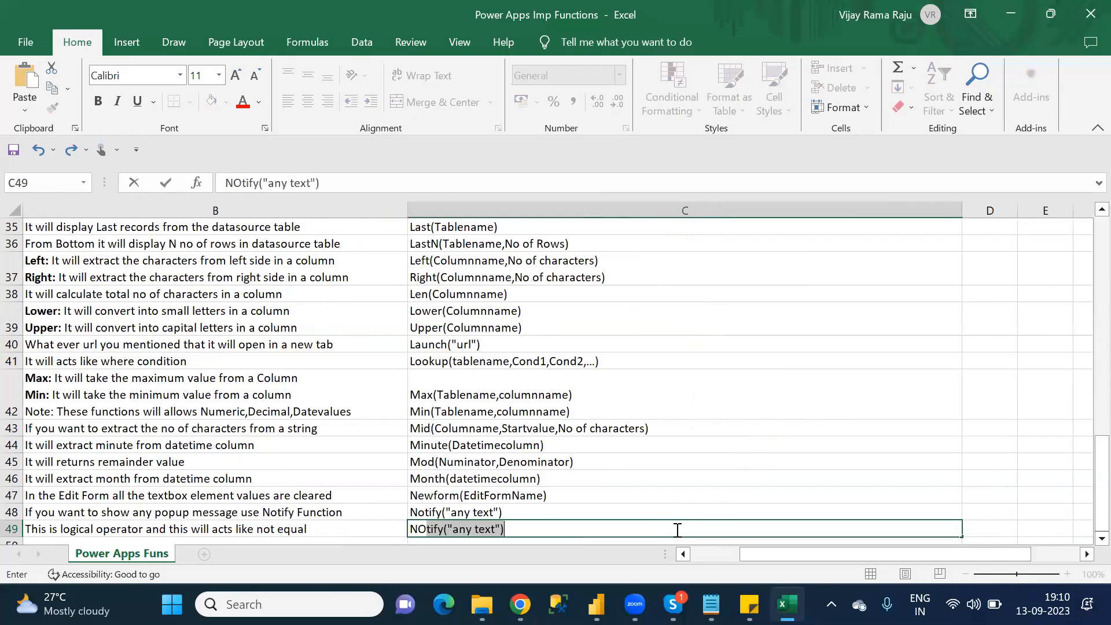
key(BackSpace)
key(BackSpace)
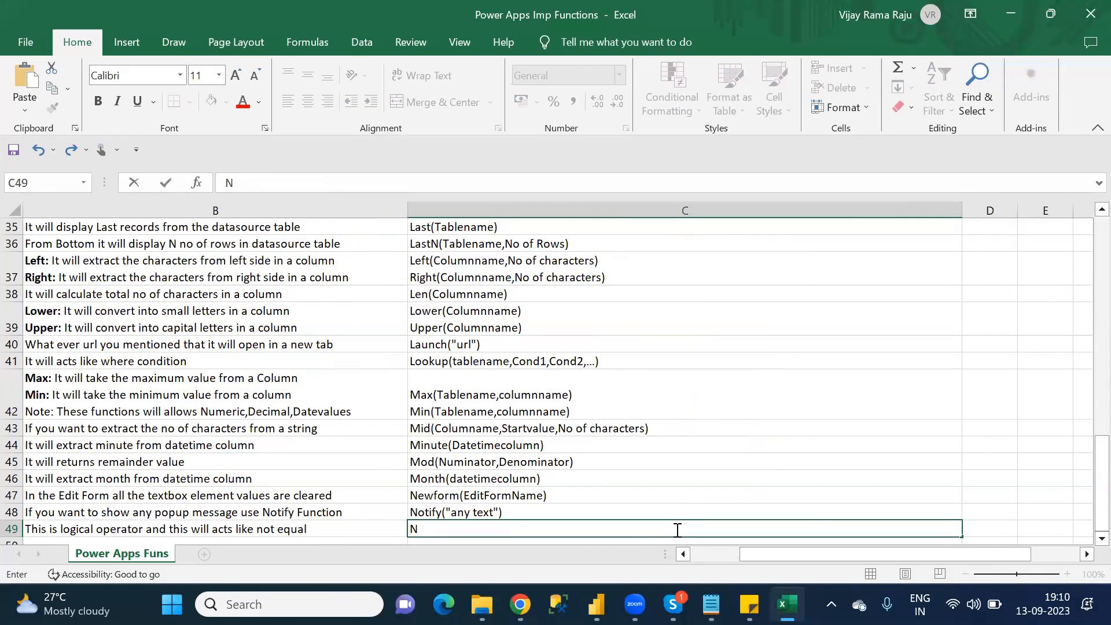
text(ot)
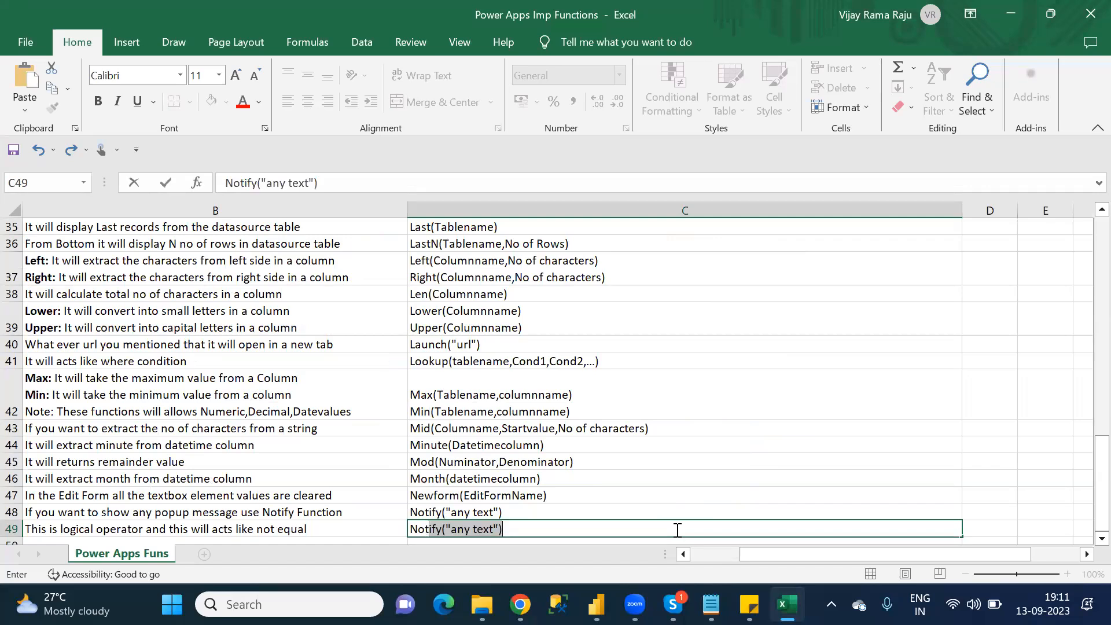
key(BackSpace)
text(()
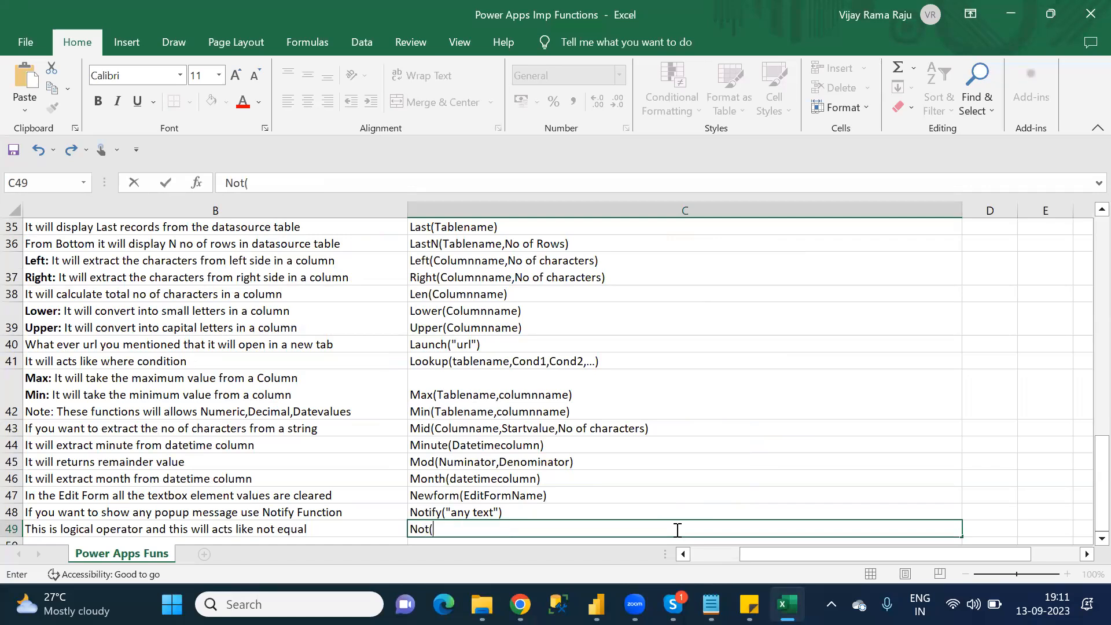
text(condition))
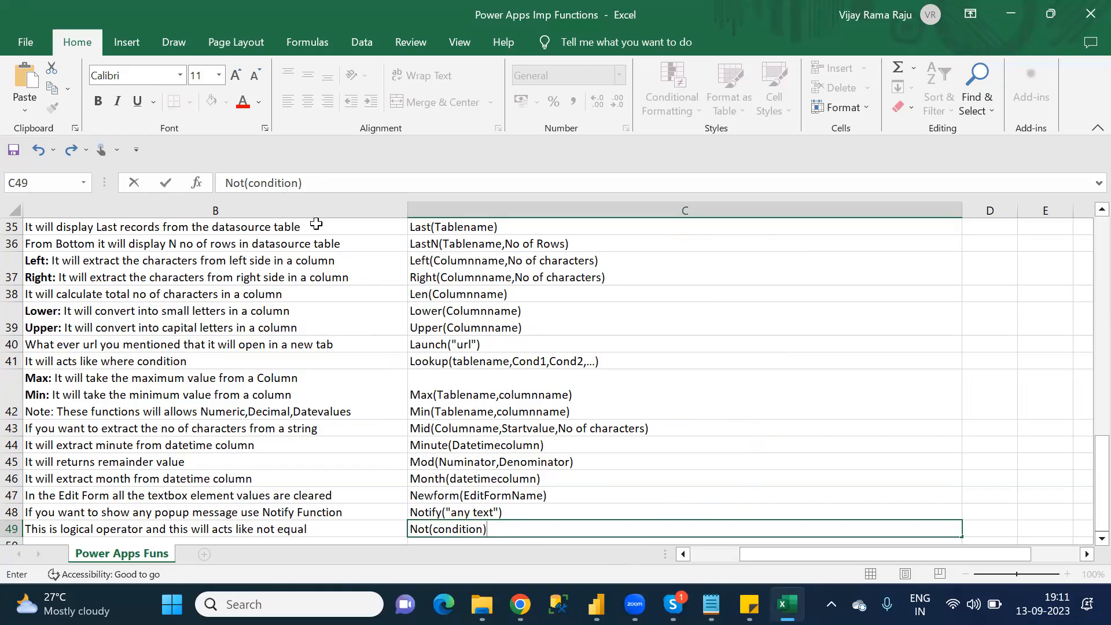
- Append the example "Eg: Not(id=4)" to the Not syntax in cell C49
click(266, 182)
text(Eg: Not(id)
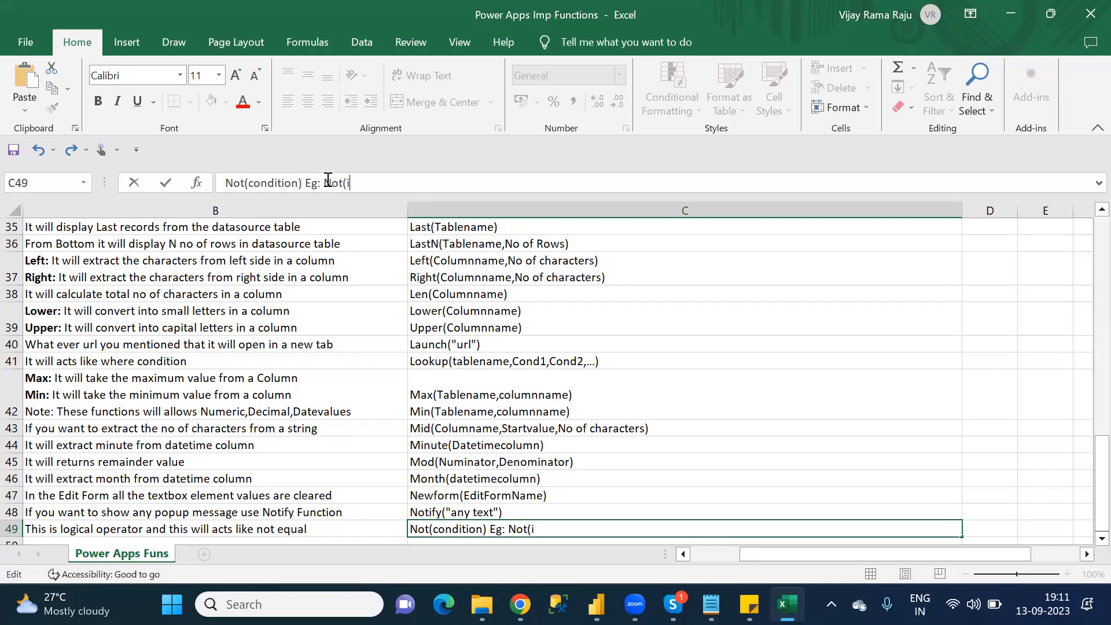
text(=4))
drag(346, 184, 367, 185)
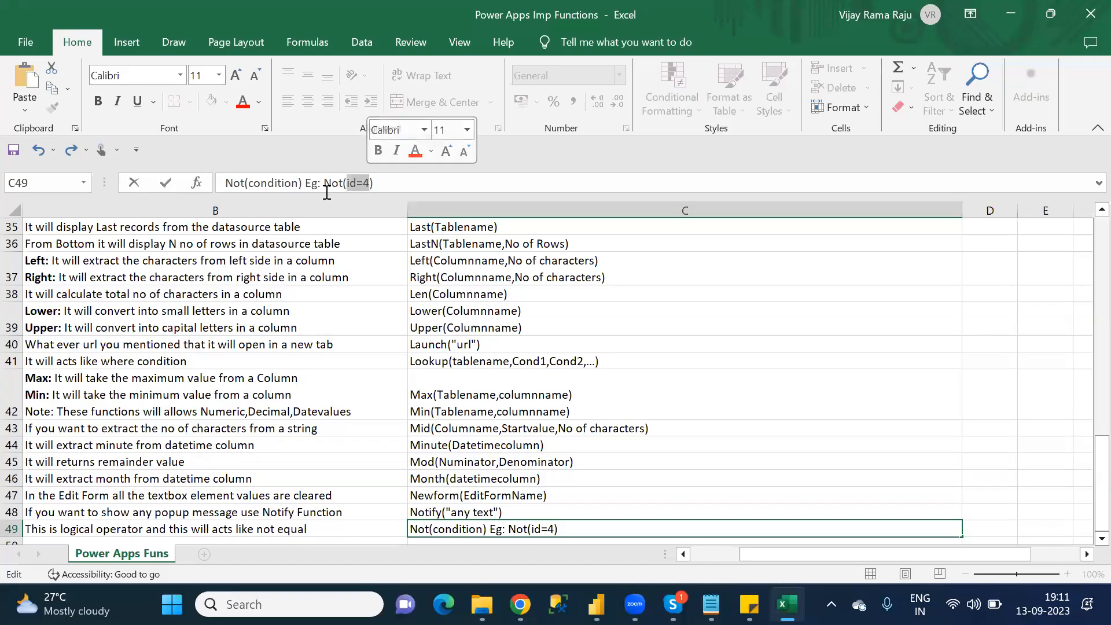
click(374, 182)
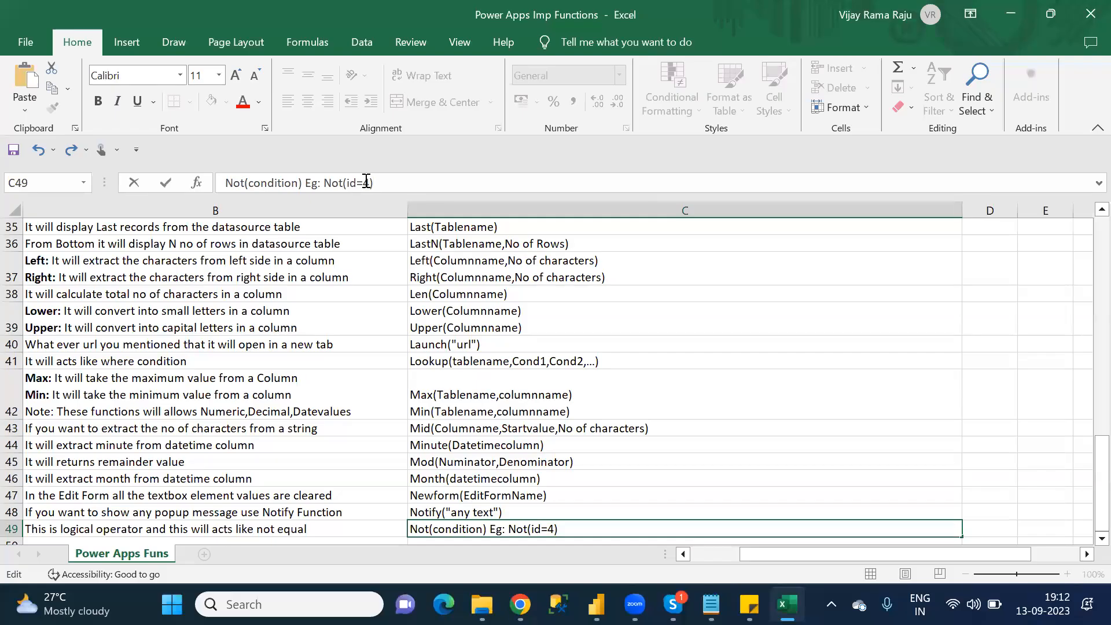
key(BackSpace)
text(<>)
key(BackSpace)
key(BackSpace)
text(=)
- Look up the function after Not in the Notepad list and enter "Now" in cell A50 of the Excel sheet
click(367, 532)
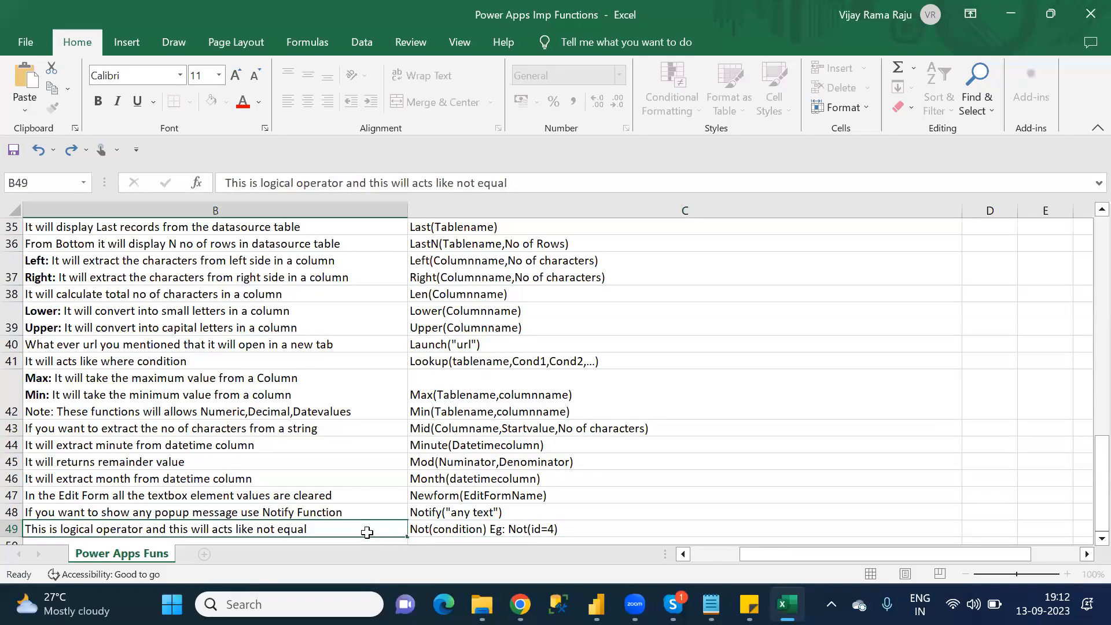
key(Down)
key(Left)
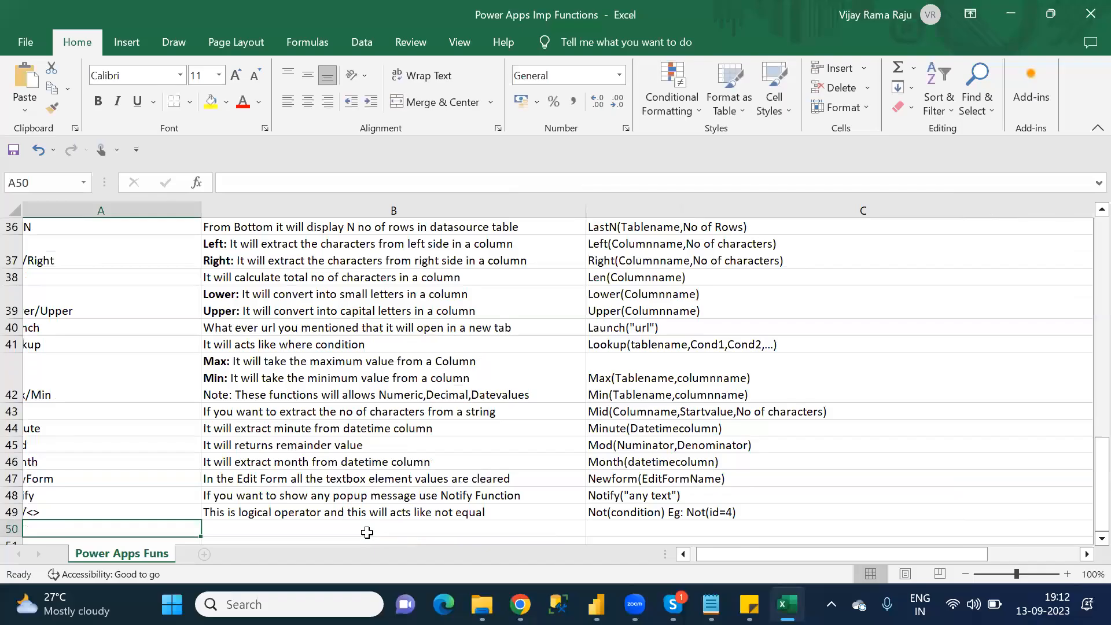
key(alt+Tab)
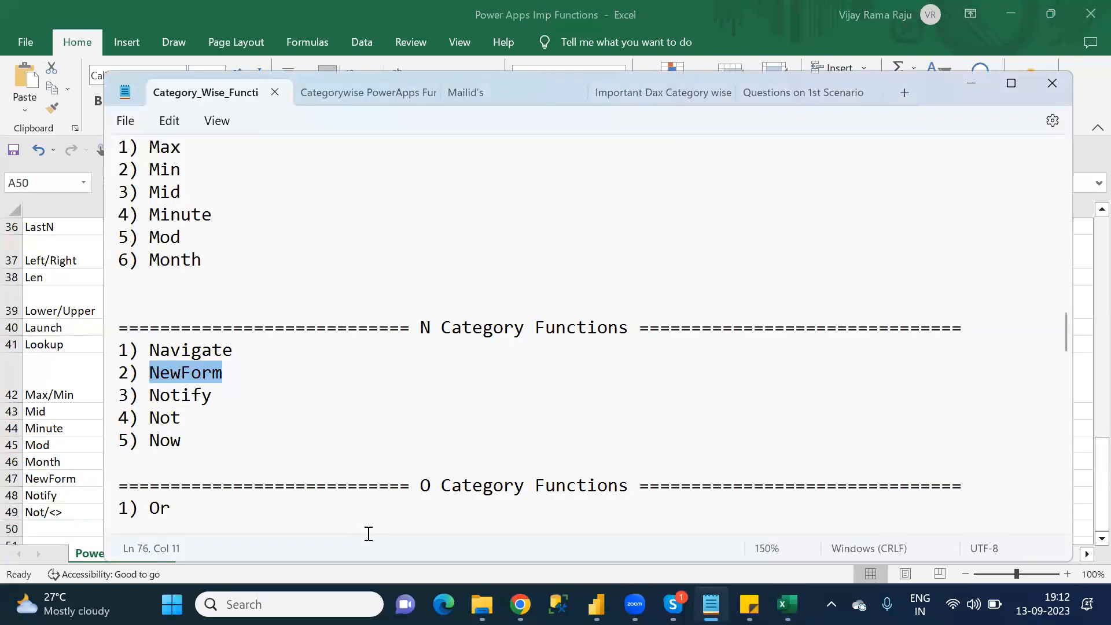
key(Down)
key(Down)
key(alt+Tab)
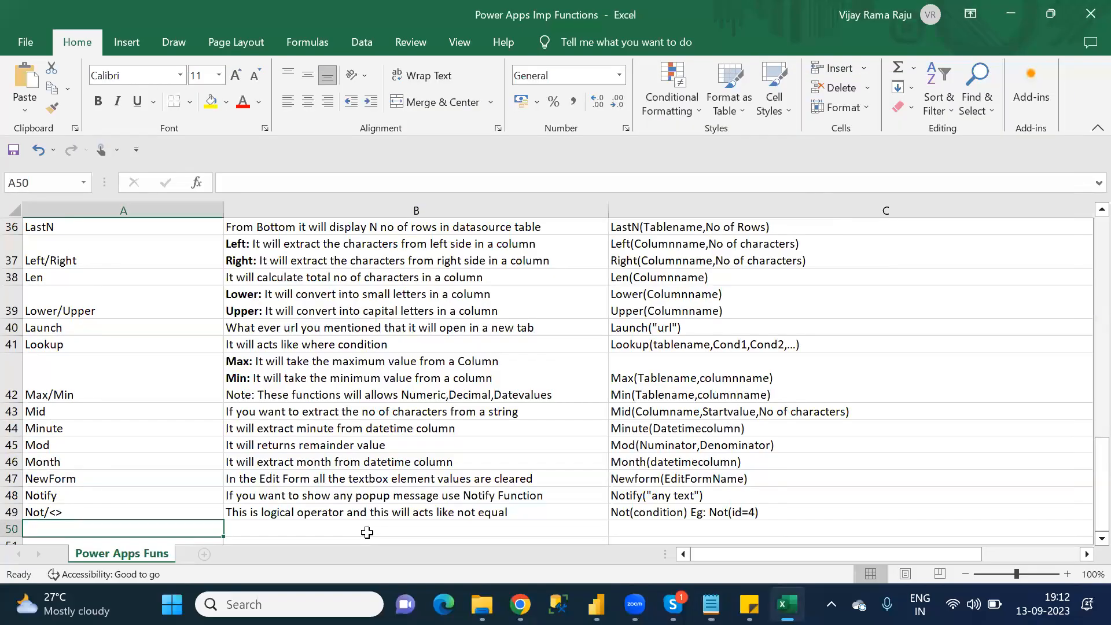
text(Now)
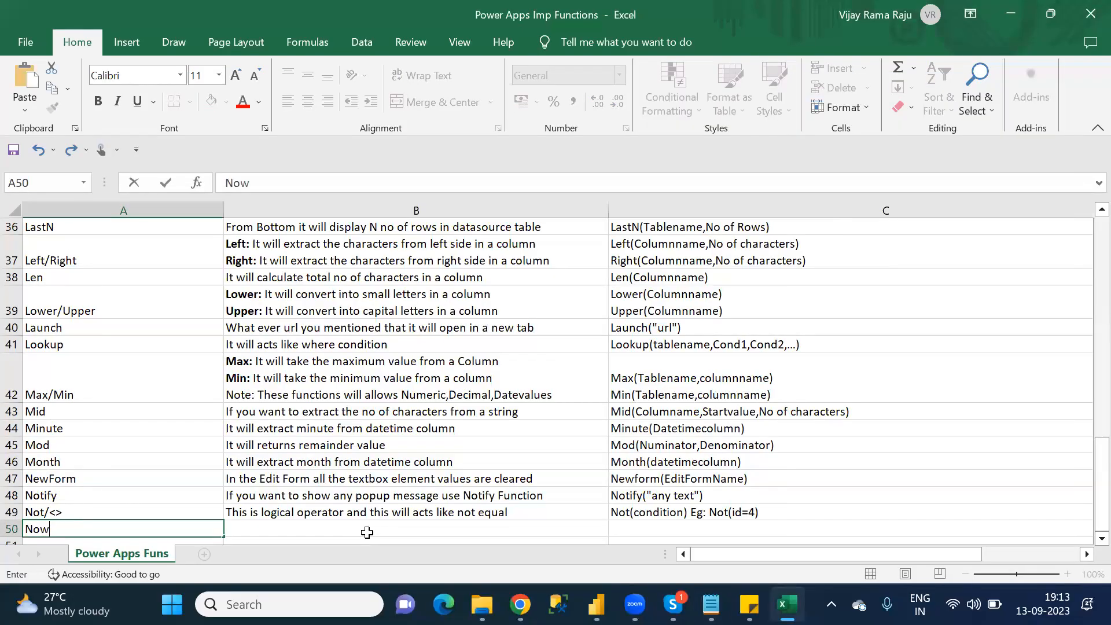
- Describe Now in cell B50 with "It will display current date and time"
key(Tab)
text(It will display current date)
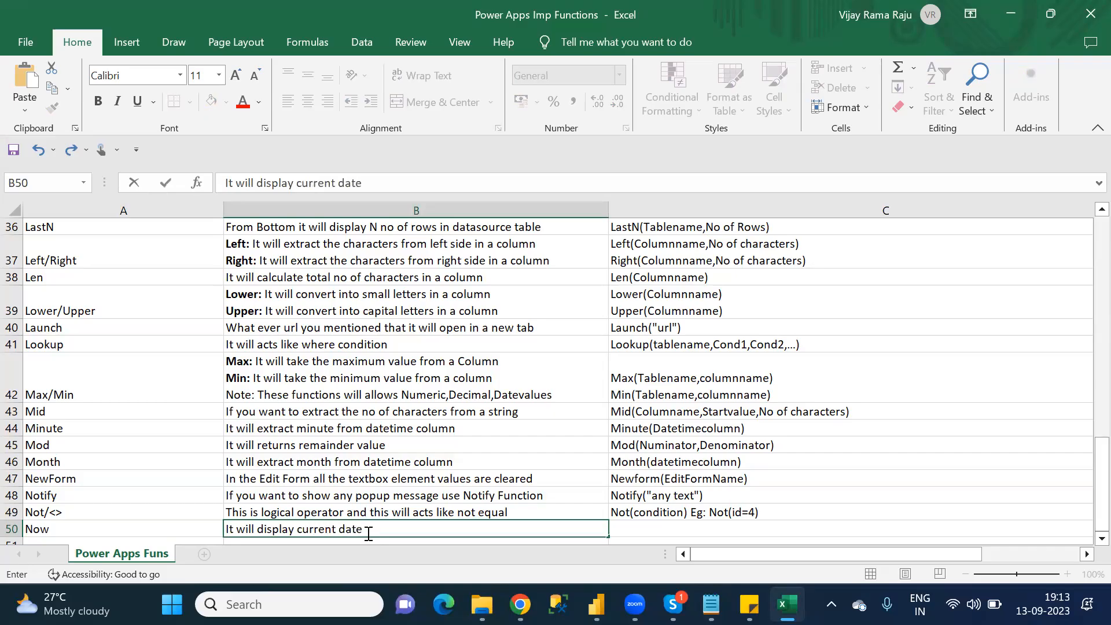
text( and time)
key(Tab)
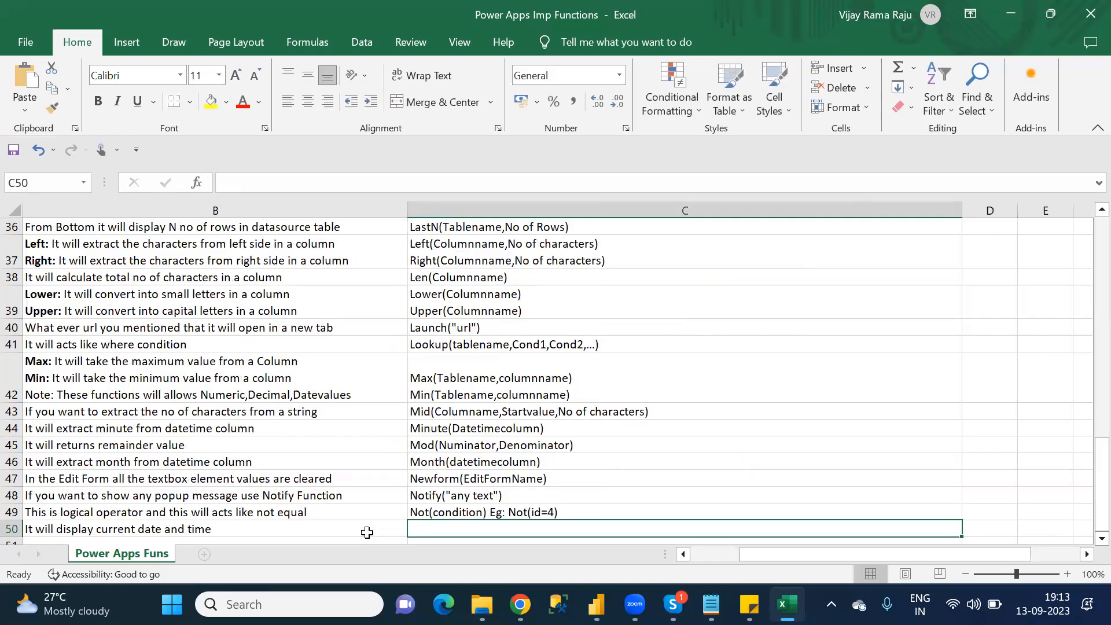
- Enter the syntax Now() in cell C50 beside the Now description
text(Now)
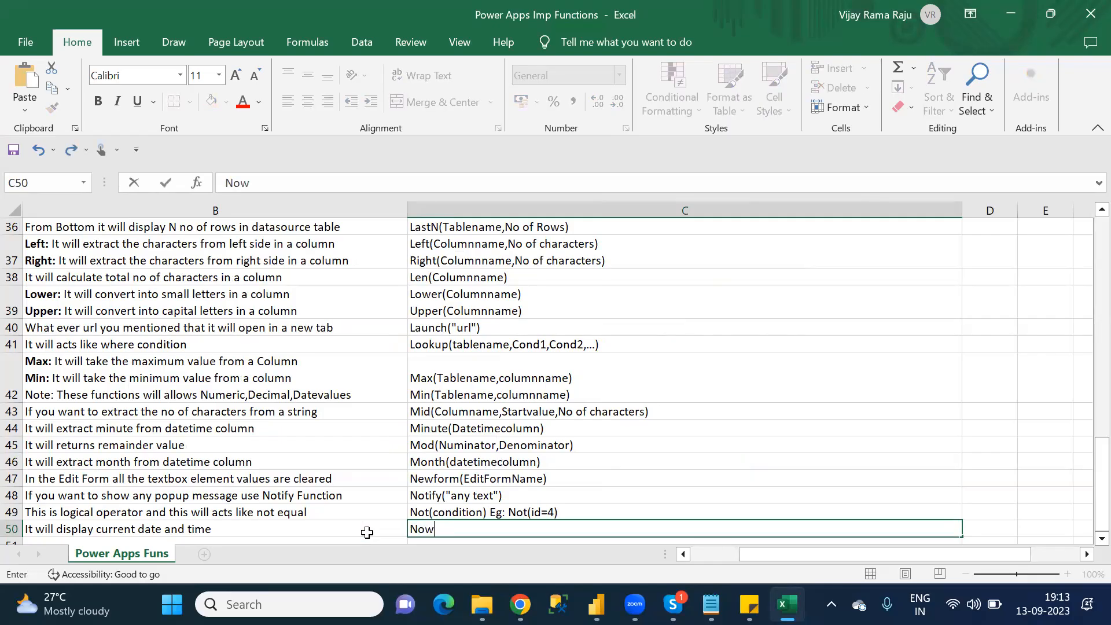
text(())
key(Return)
- Look up the O category function in the Notepad list and enter "Or/||" in cell A51 of the Excel sheet
key(Left)
key(Left)
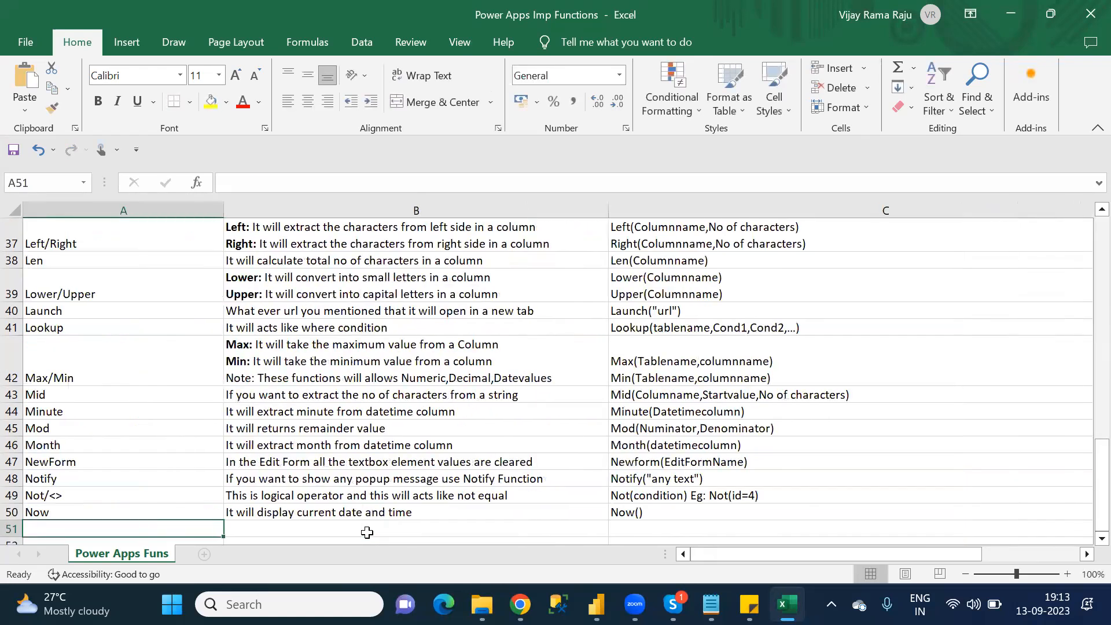
key(alt+Tab)
key(Down)
key(Down)
key(Down)
key(Down)
key(Down)
key(Down)
key(Down)
key(Down)
key(Down)
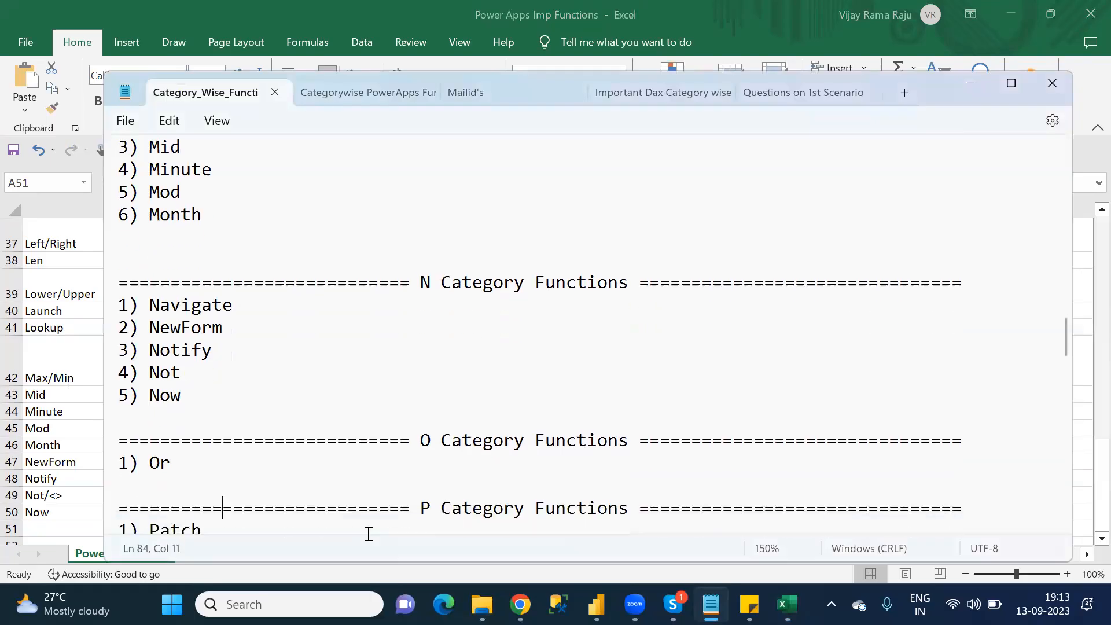
key(alt+Tab)
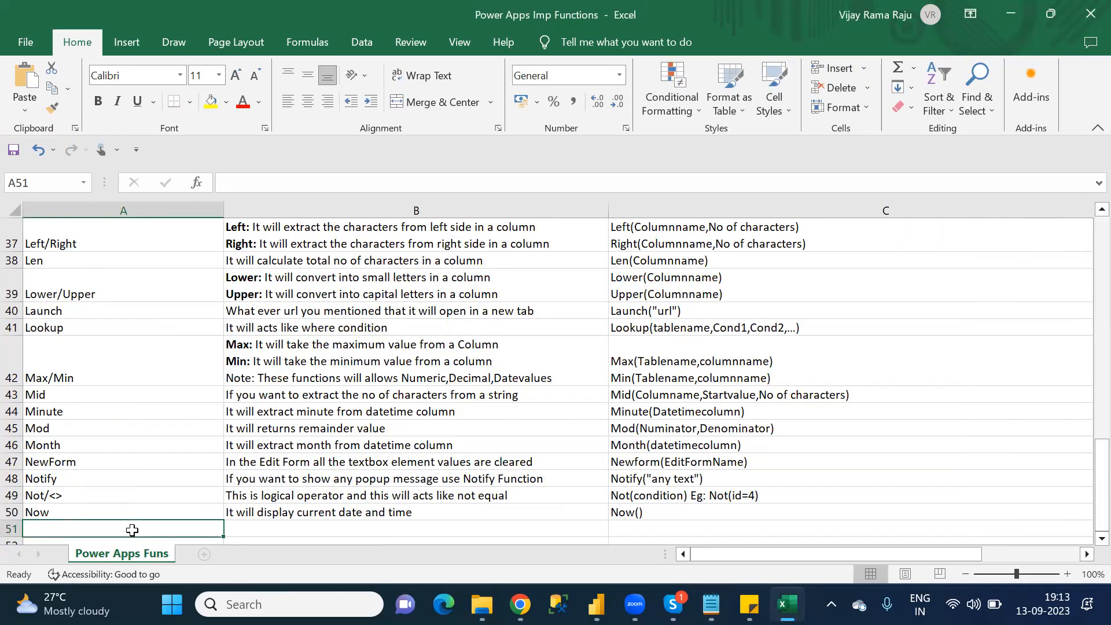
text(Or/||)
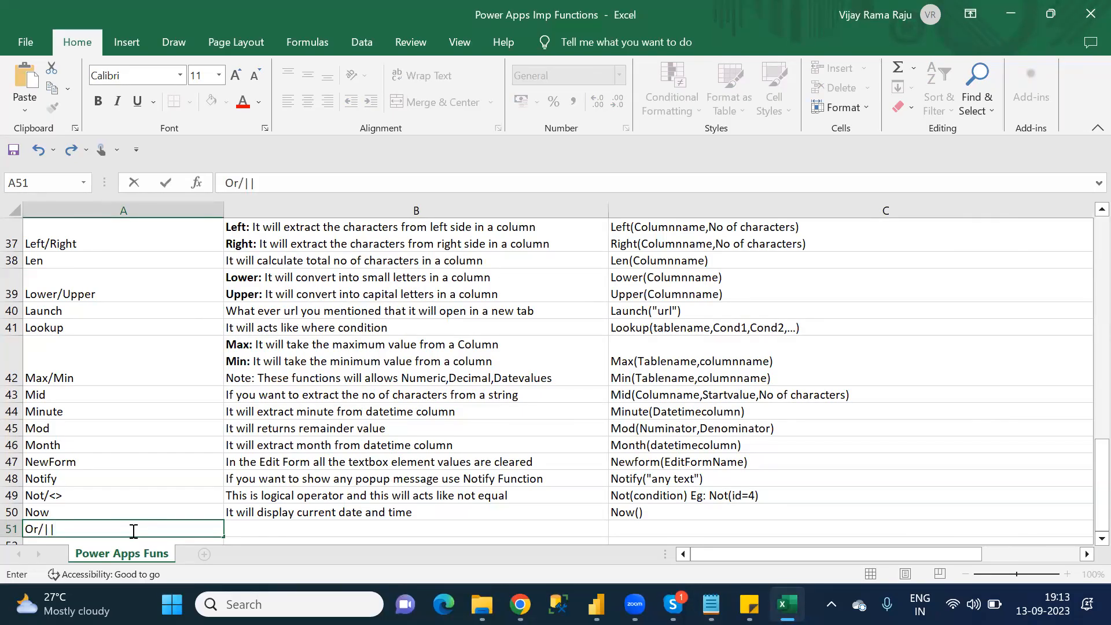
- Start the Or description in cell B51 with "It is a logical operator . If any of the condition satisfy"
key(Tab)
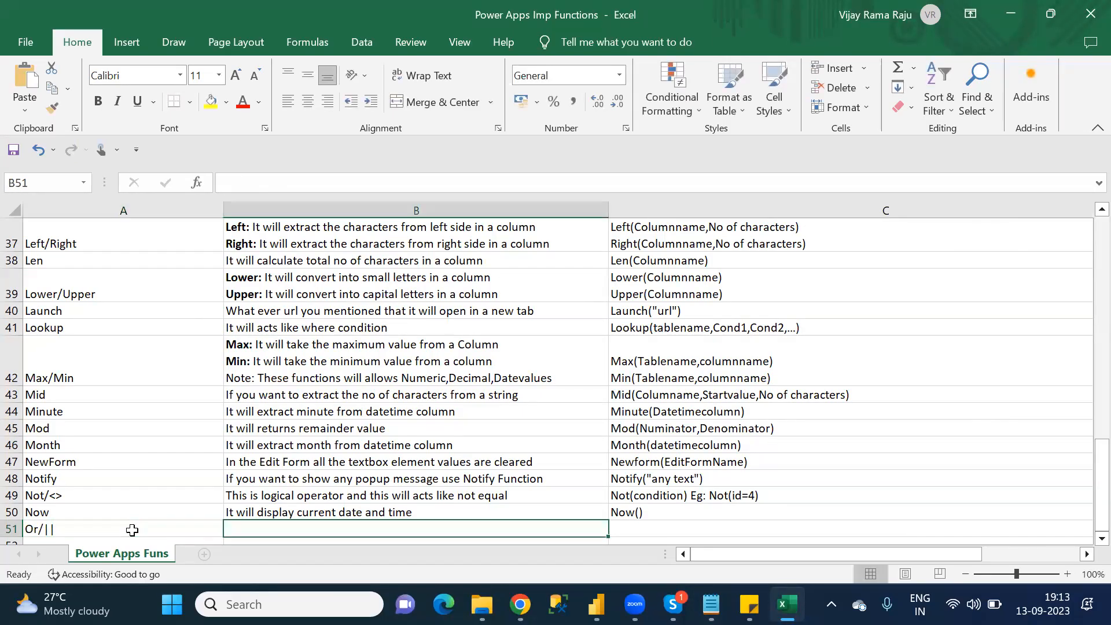
text(I)
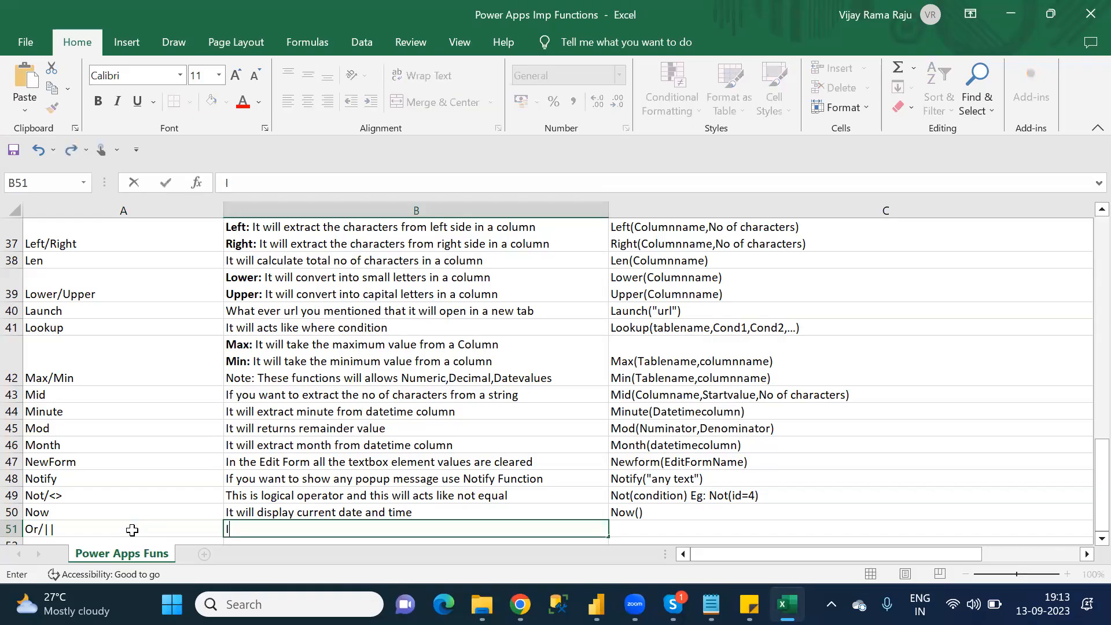
text(t is a logical opera)
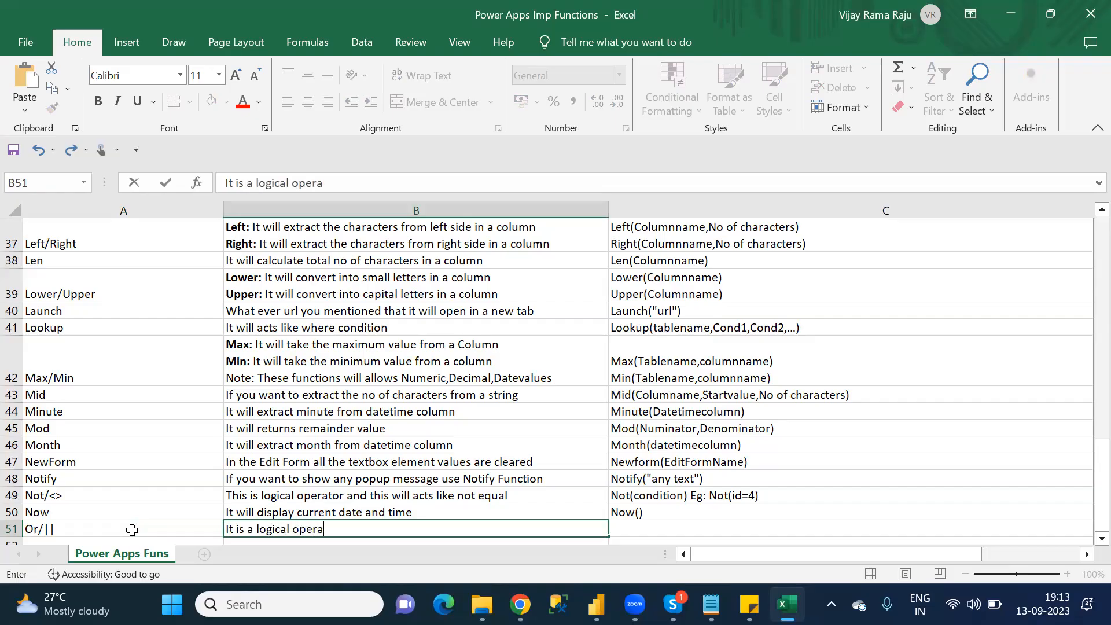
text(tor and t)
key(BackSpace)
key(BackSpace)
key(BackSpace)
key(BackSpace)
key(BackSpace)
text(. If any of the )
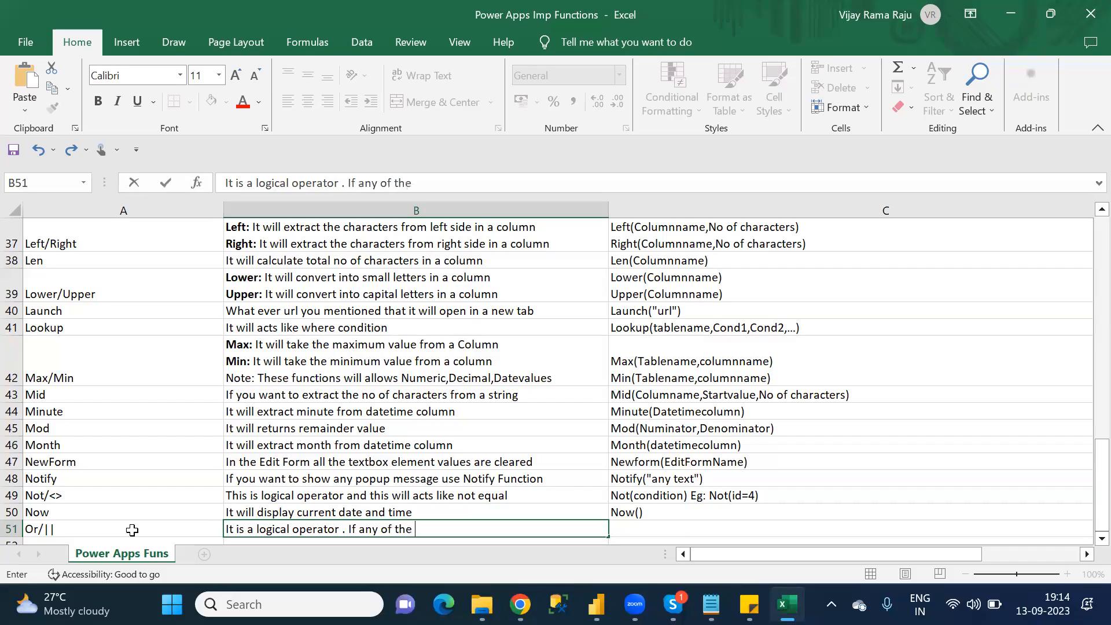
text(condition sati)
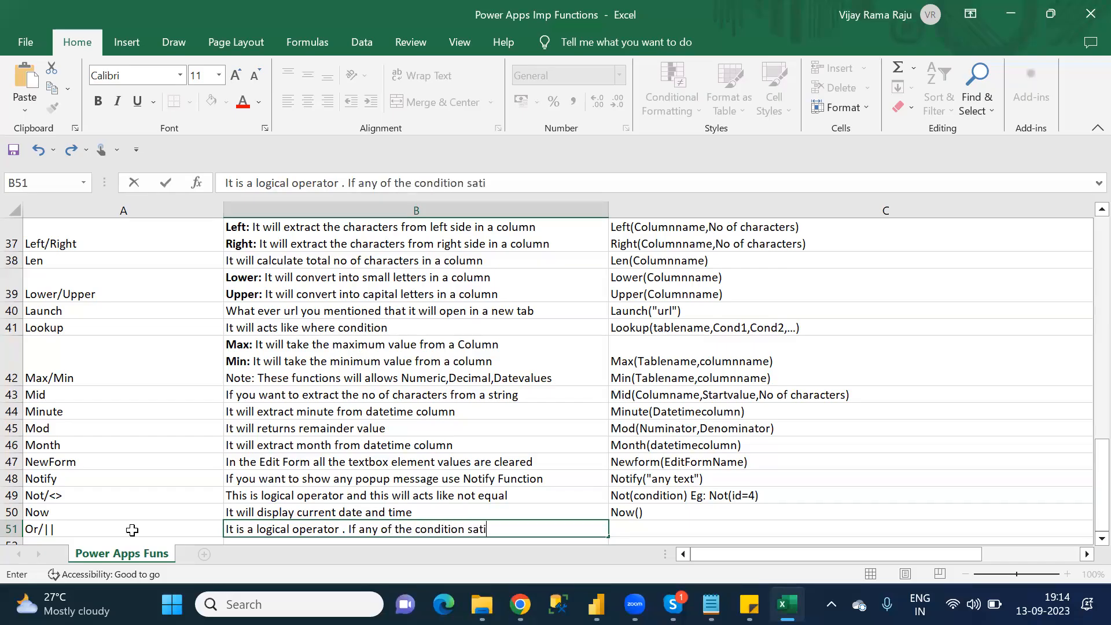
text(sfy)
- Reword the second sentence in cell B51 to "If any one condition satisfy then it will return true statement"
click(411, 529)
key(BackSpace)
key(BackSpace)
key(BackSpace)
key(BackSpace)
key(BackSpace)
key(BackSpace)
text(one condition satisfy)
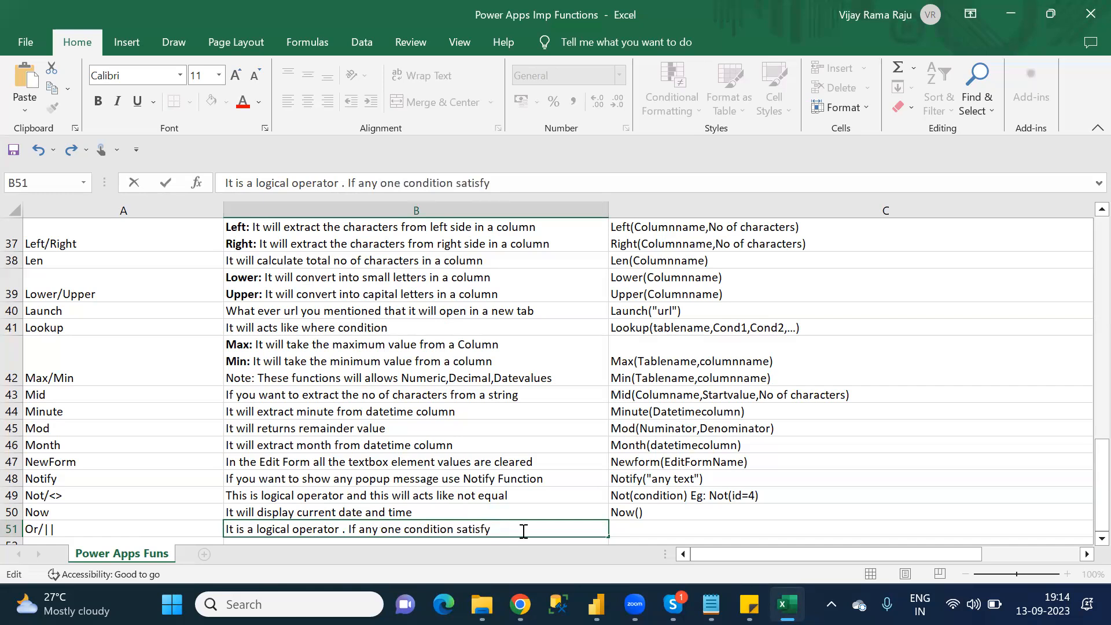
text( then it will retur)
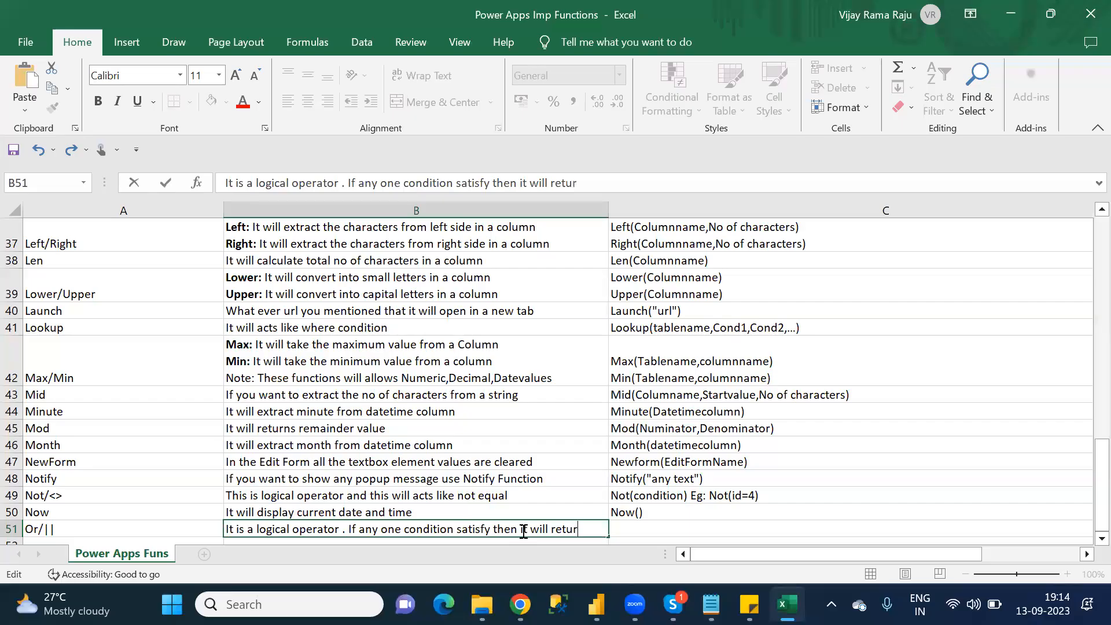
text(n true statement)
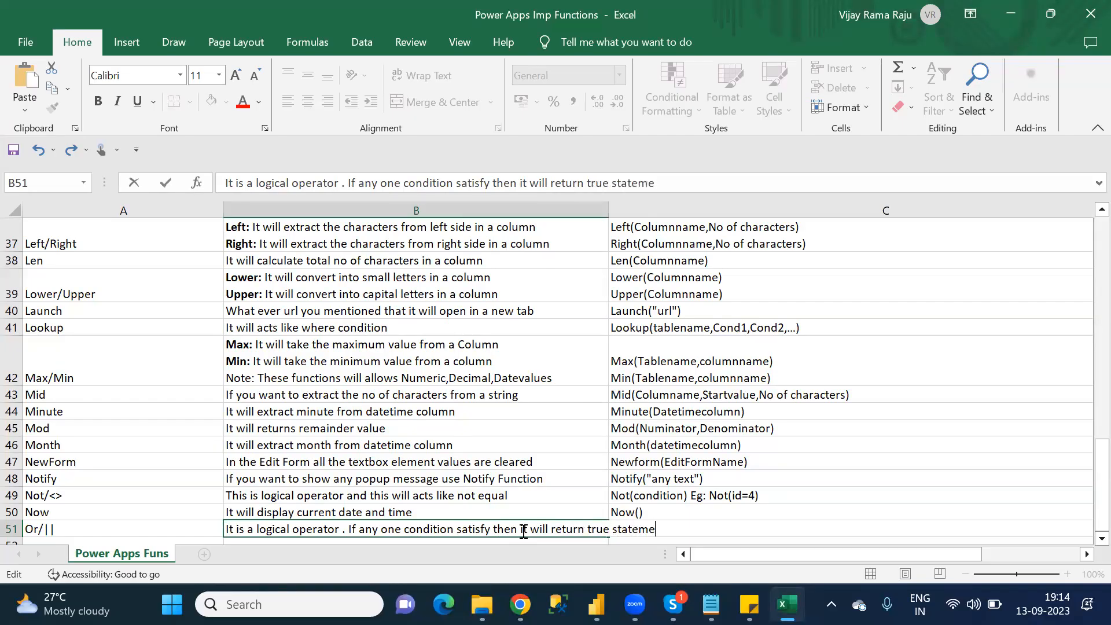
click(503, 507)
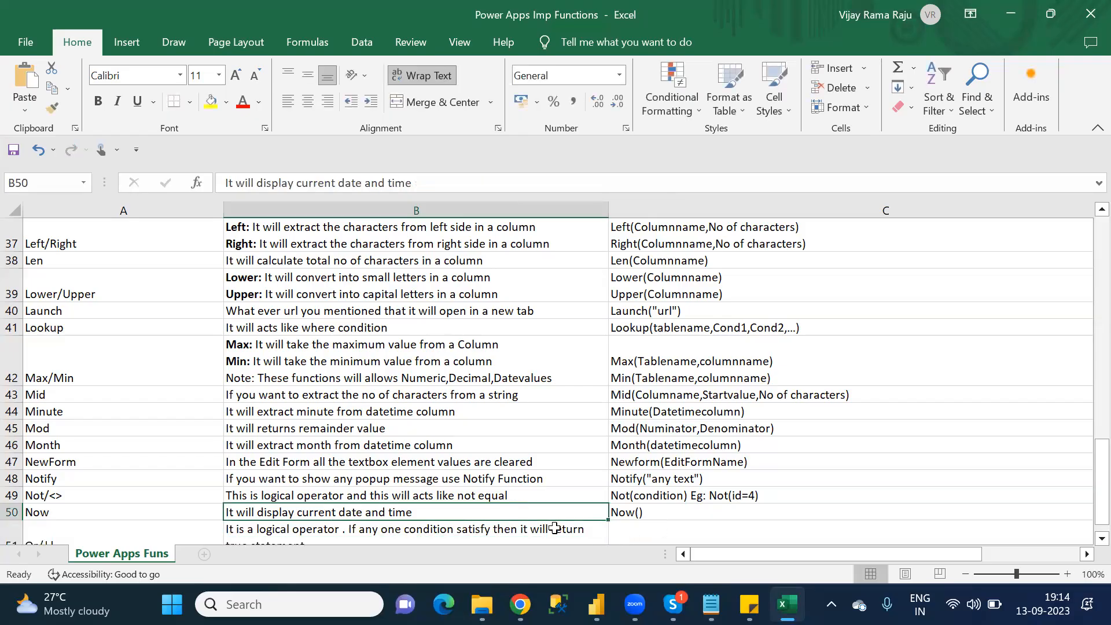
click(502, 533)
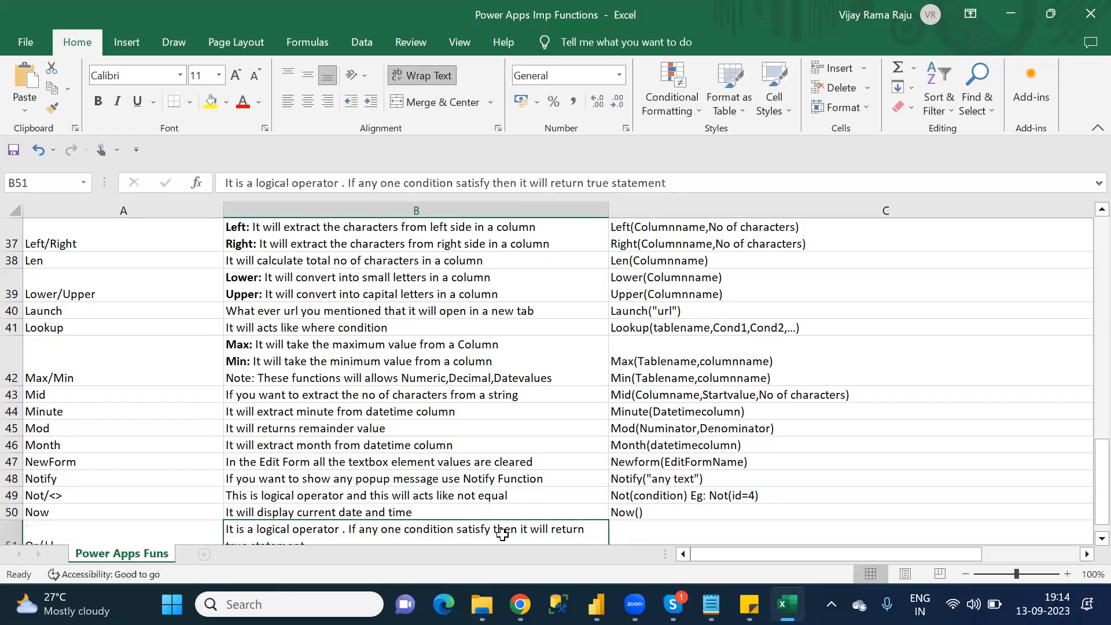
key(Return)
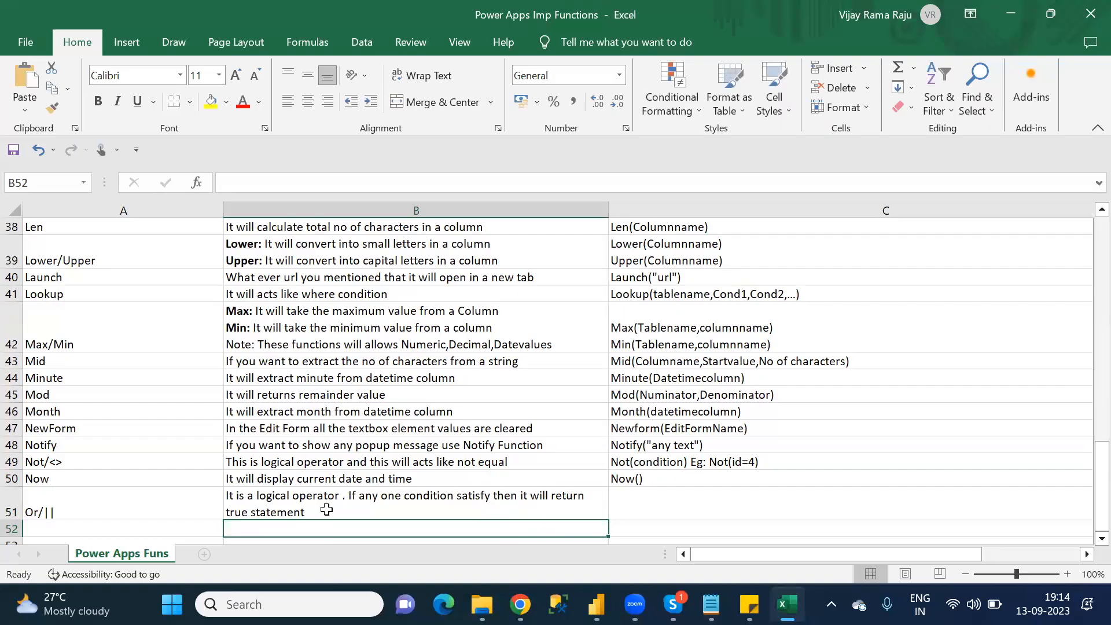
- Append "otherwise it returns false statement" to the Or description in cell B51
click(326, 509)
double_click(328, 509)
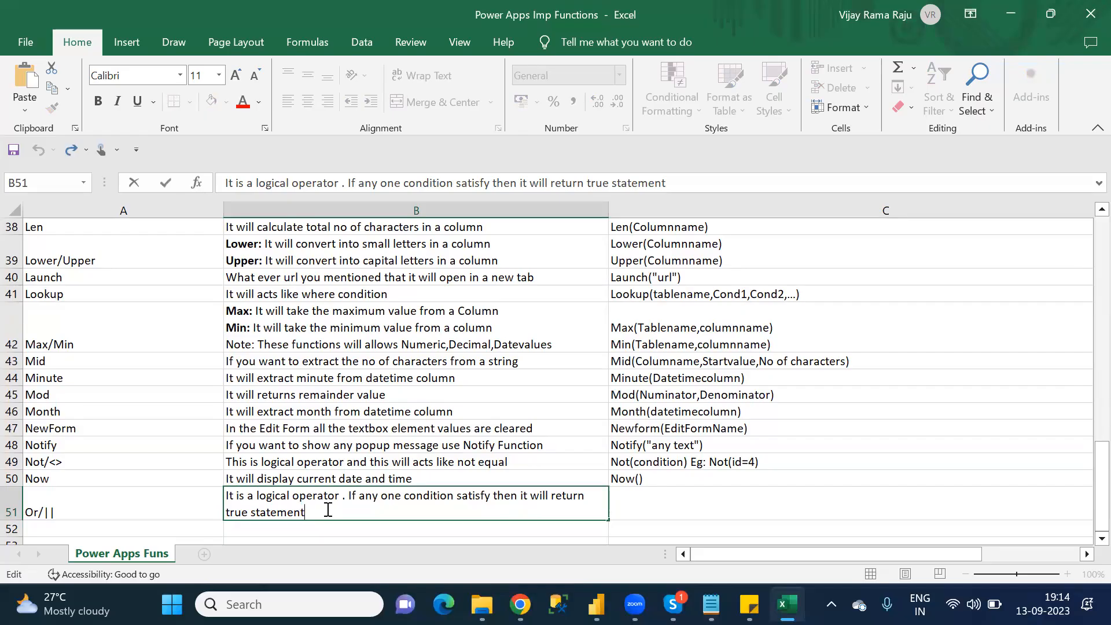
text(otherwise it returns )
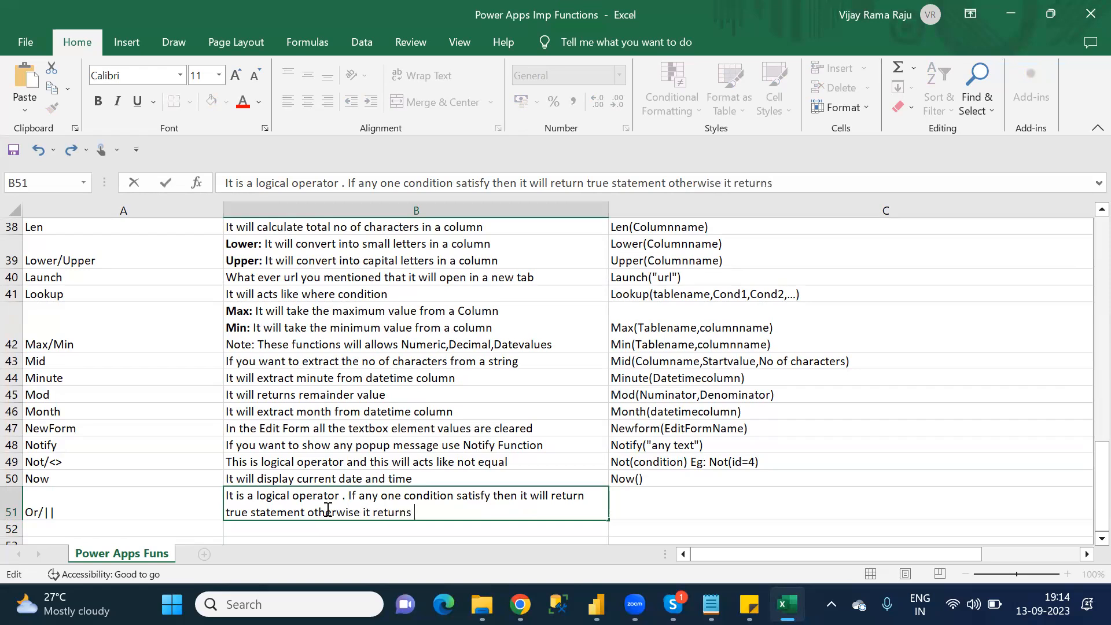
text(false statement)
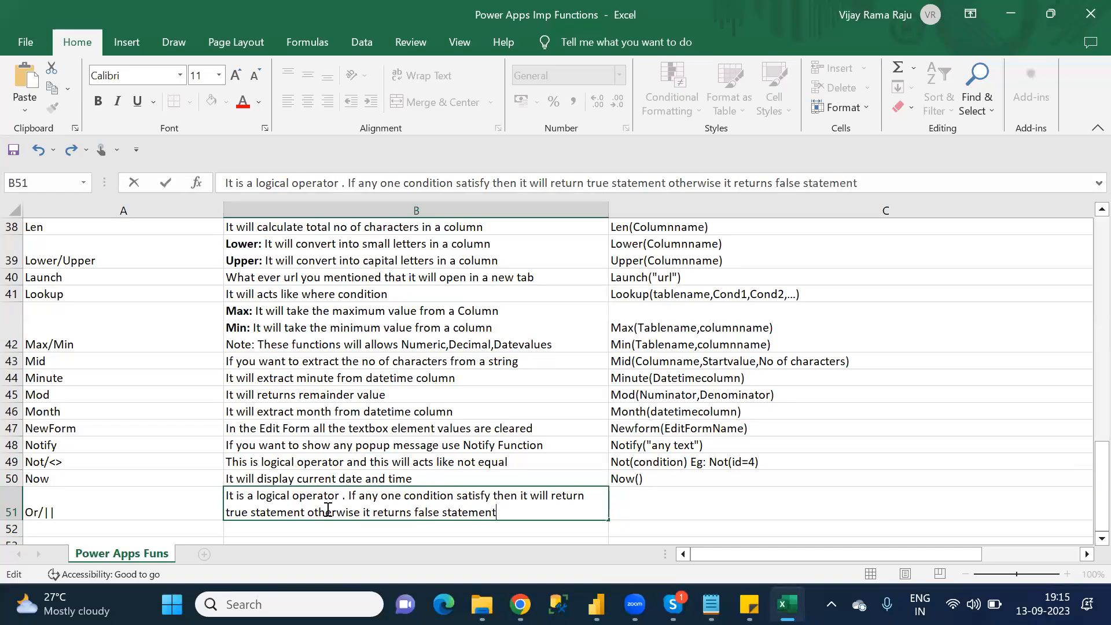
click(724, 504)
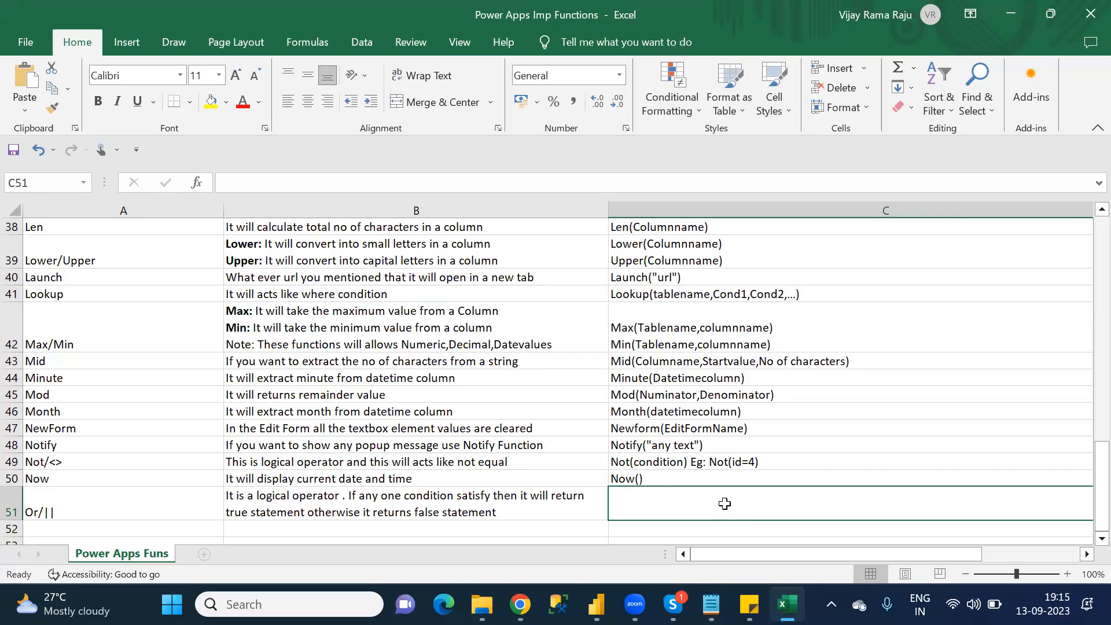
- Enter the Or syntax example "Eg: If(condition || condition, statement,.....)" in cell C51
scroll(725, 503, right, 5)
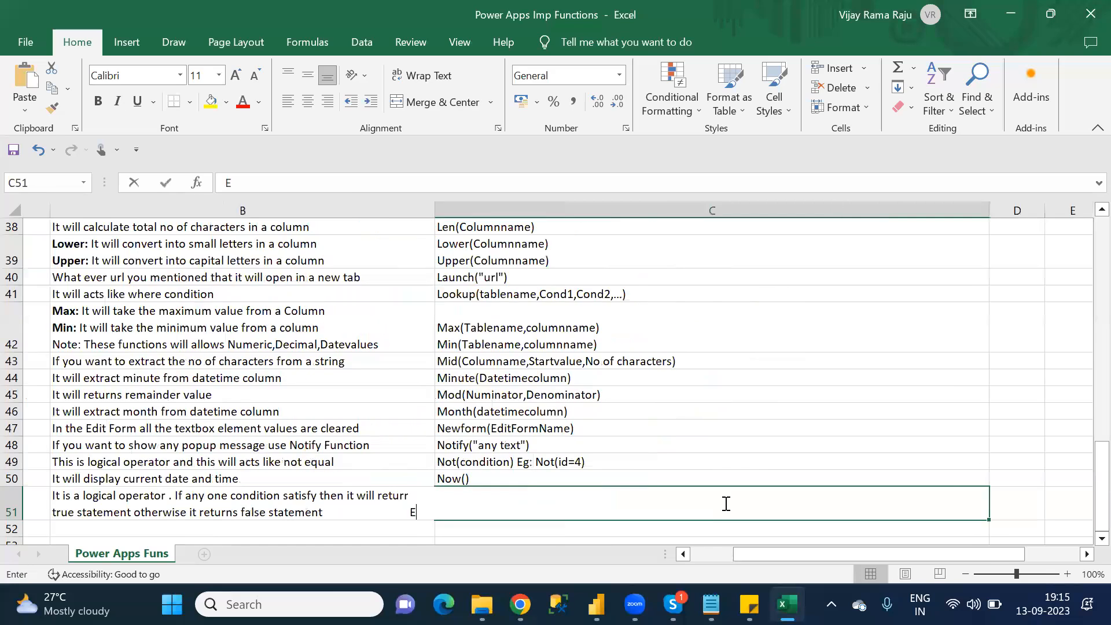
text(Eg)
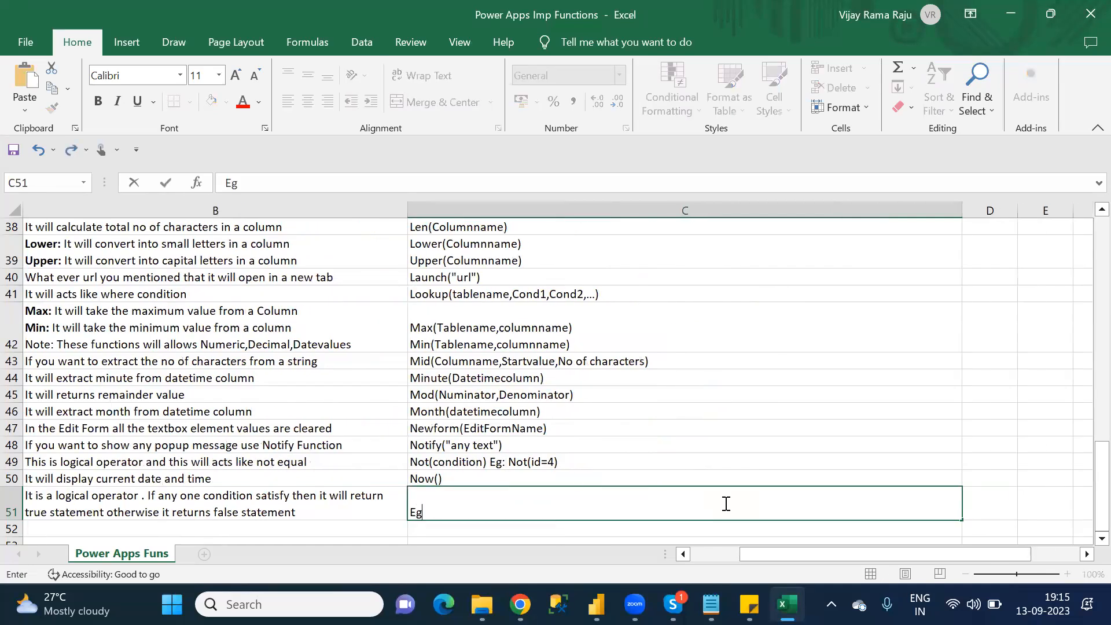
text(: If(condit)
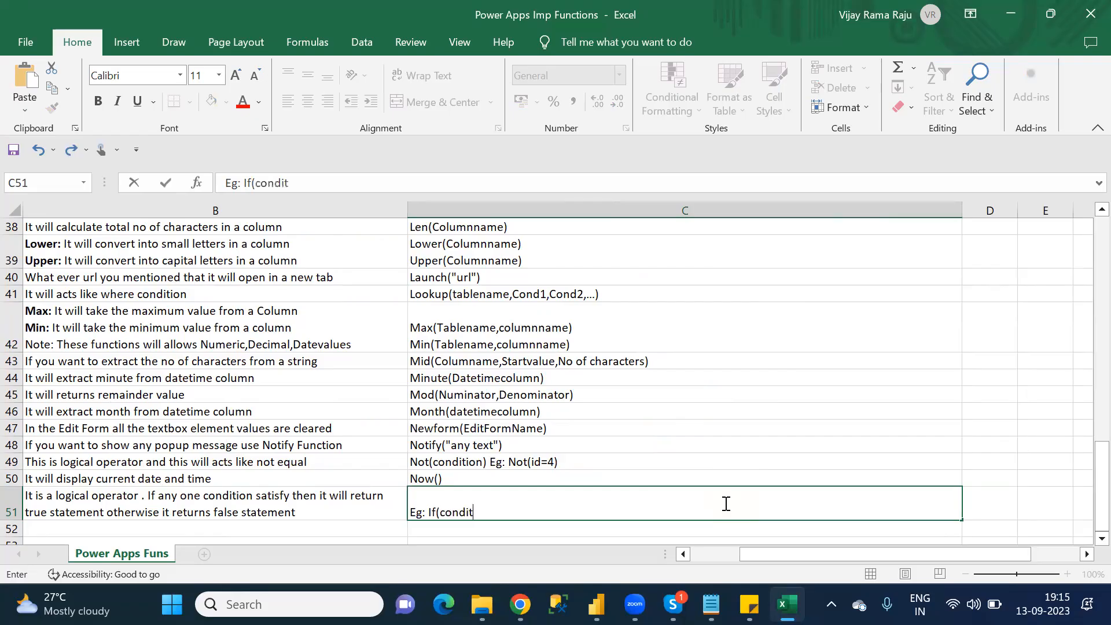
text(ios)
text(n)
text(||)
text(condit)
text(ion)
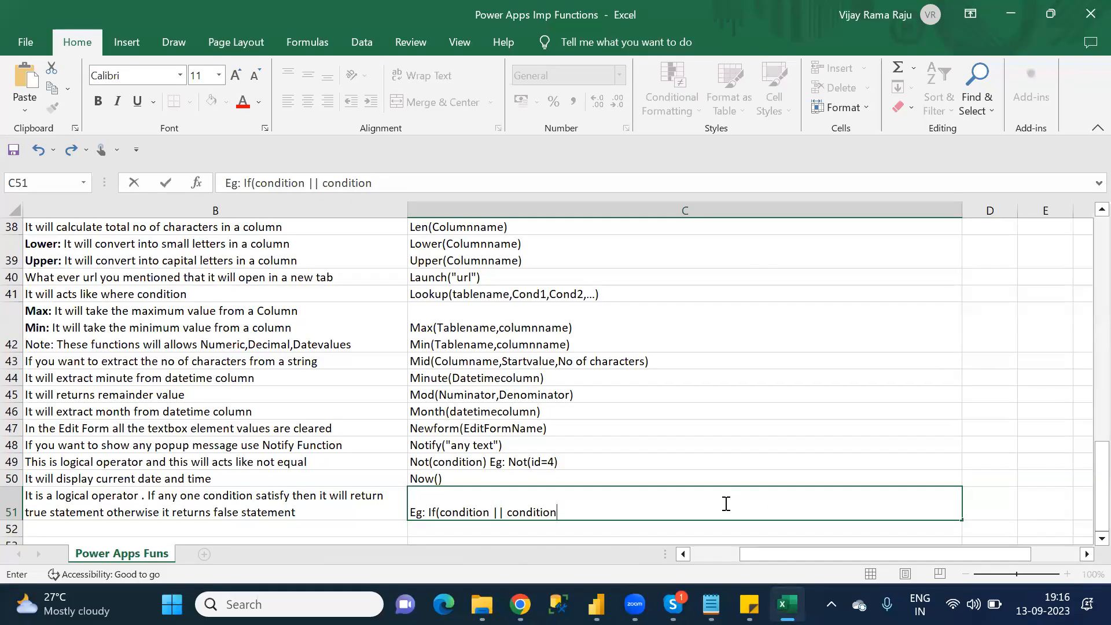
text(, statement,)
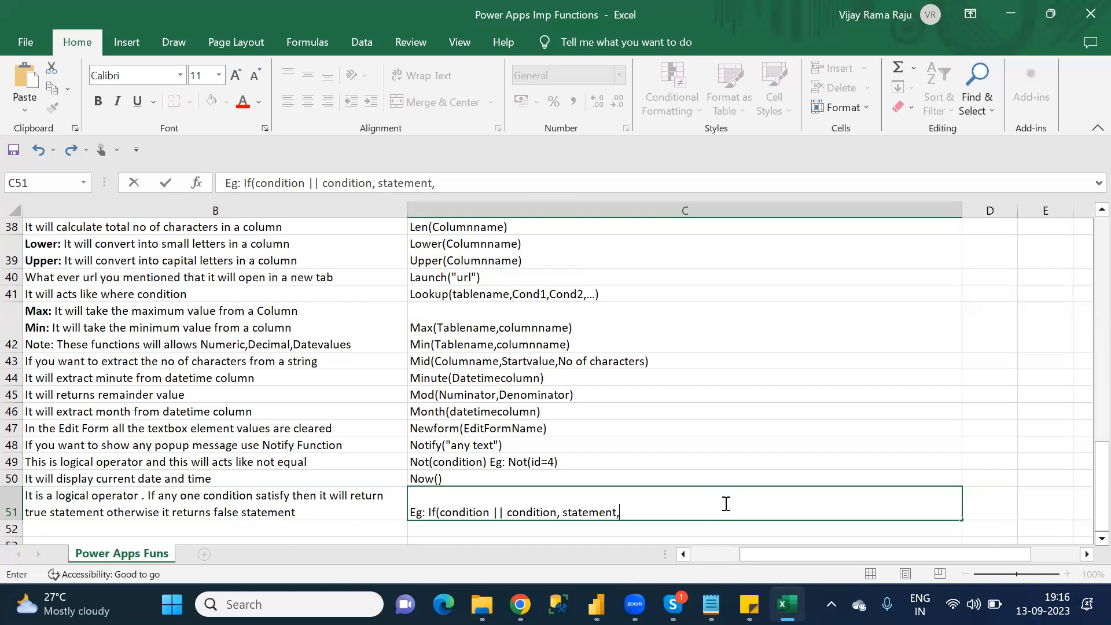
text(.....))
drag(859, 555, 702, 555)
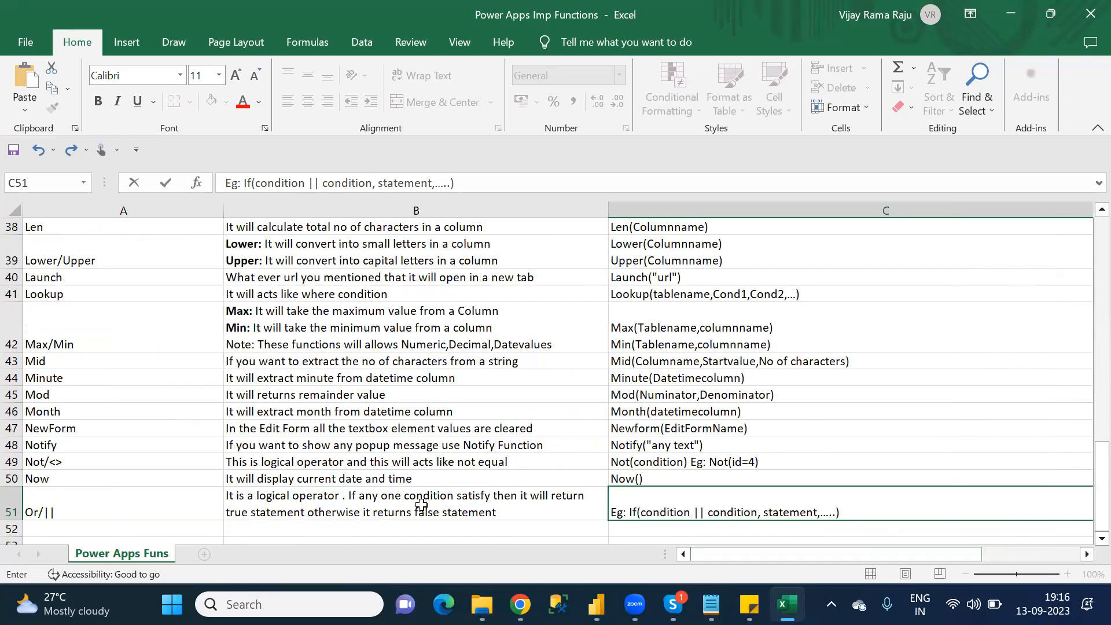
click(127, 500)
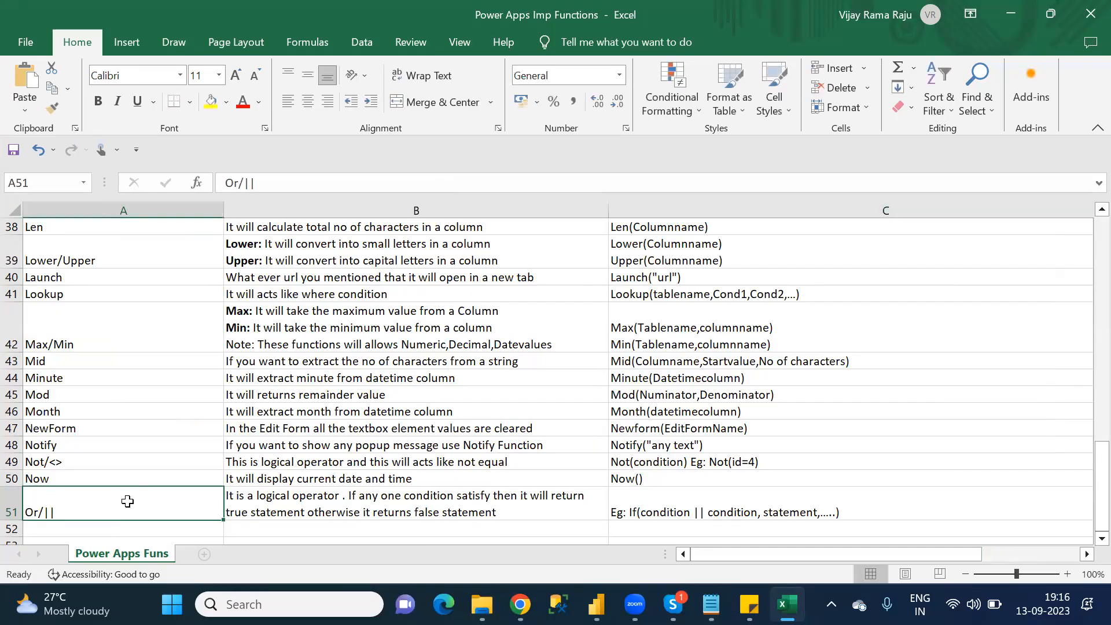
- Look up the P category functions in the Notepad list and enter "Patch" in bold in cell A52 of the Excel sheet
click(127, 527)
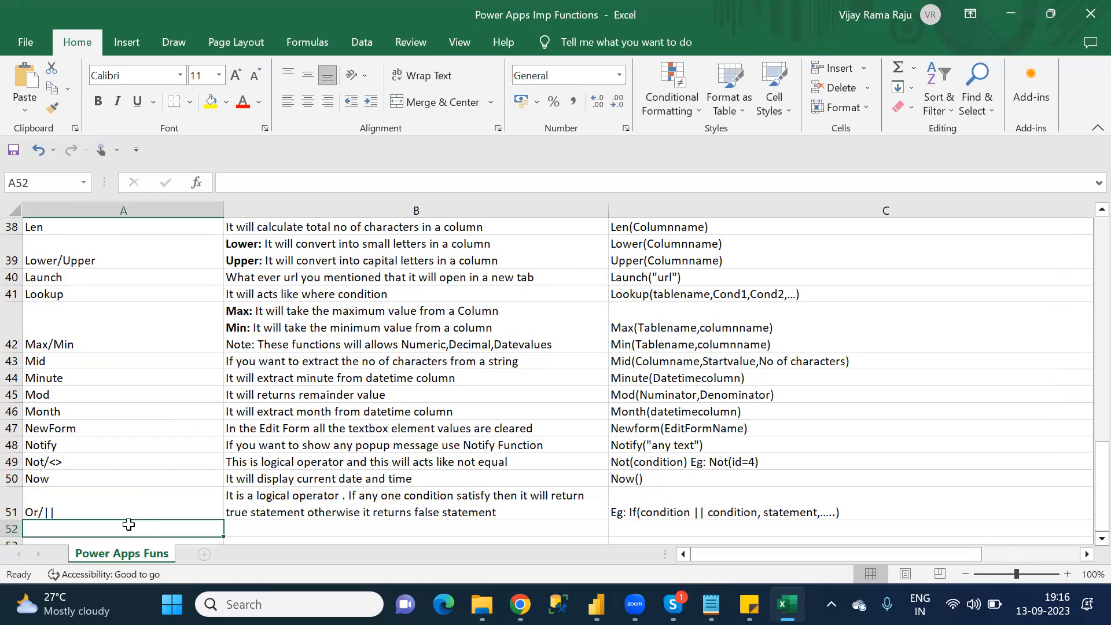
key(alt+Tab)
scroll(130, 525, down, 1)
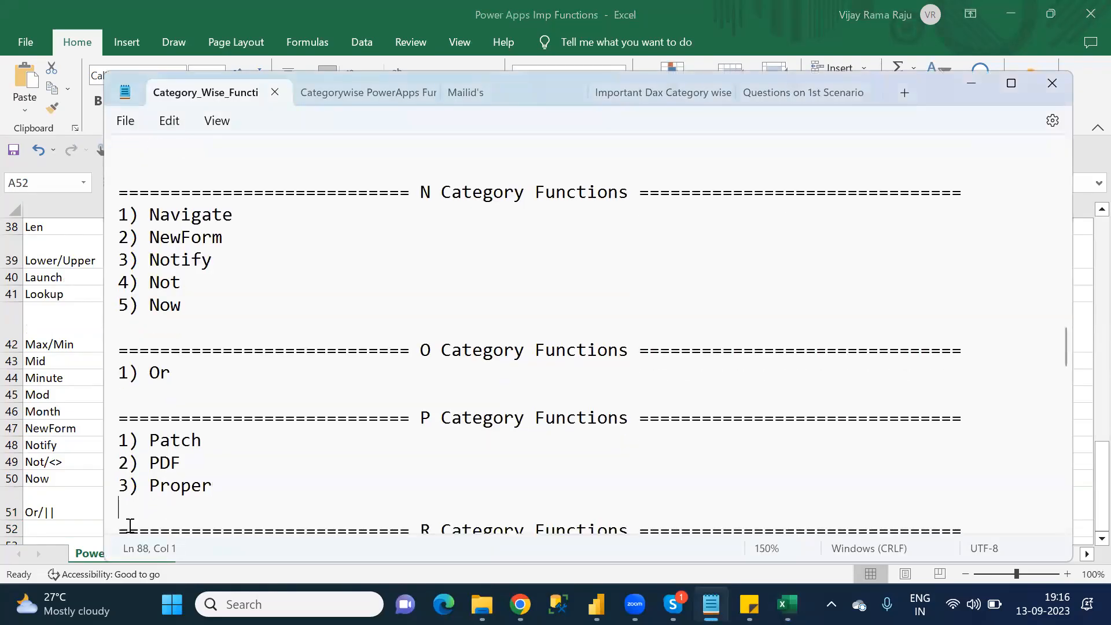
key(alt+Tab)
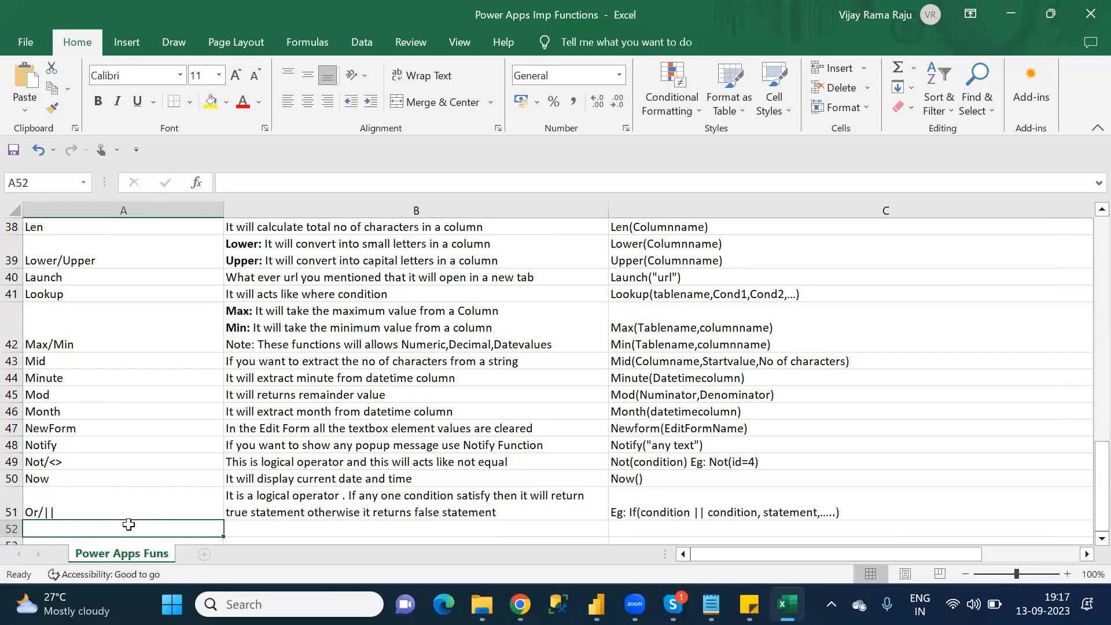
text(P)
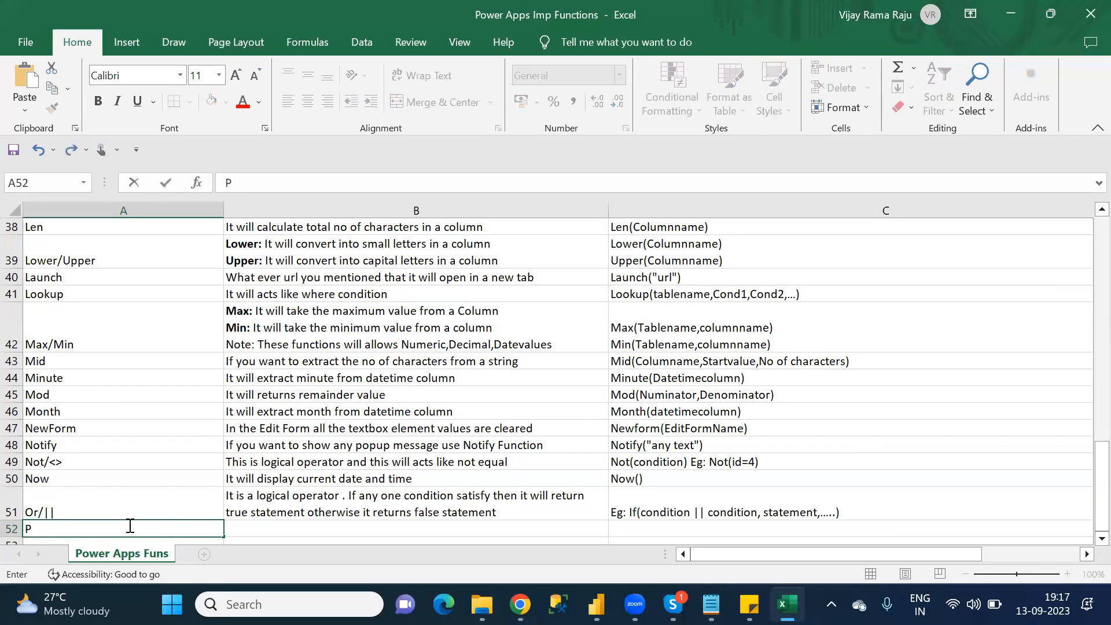
text(atch)
key(Tab)
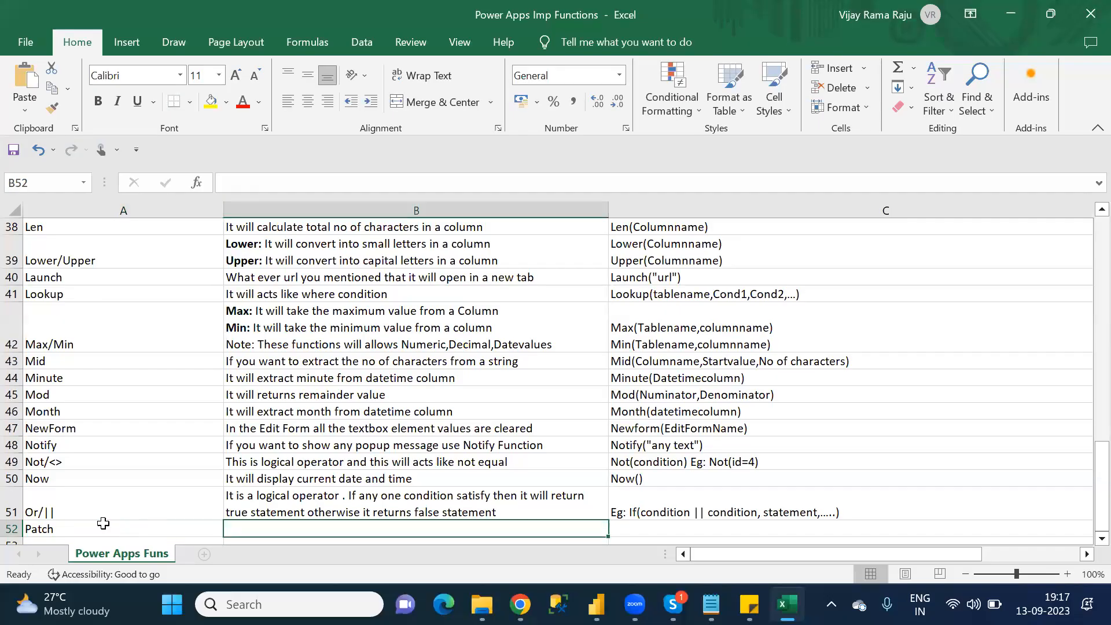
click(58, 524)
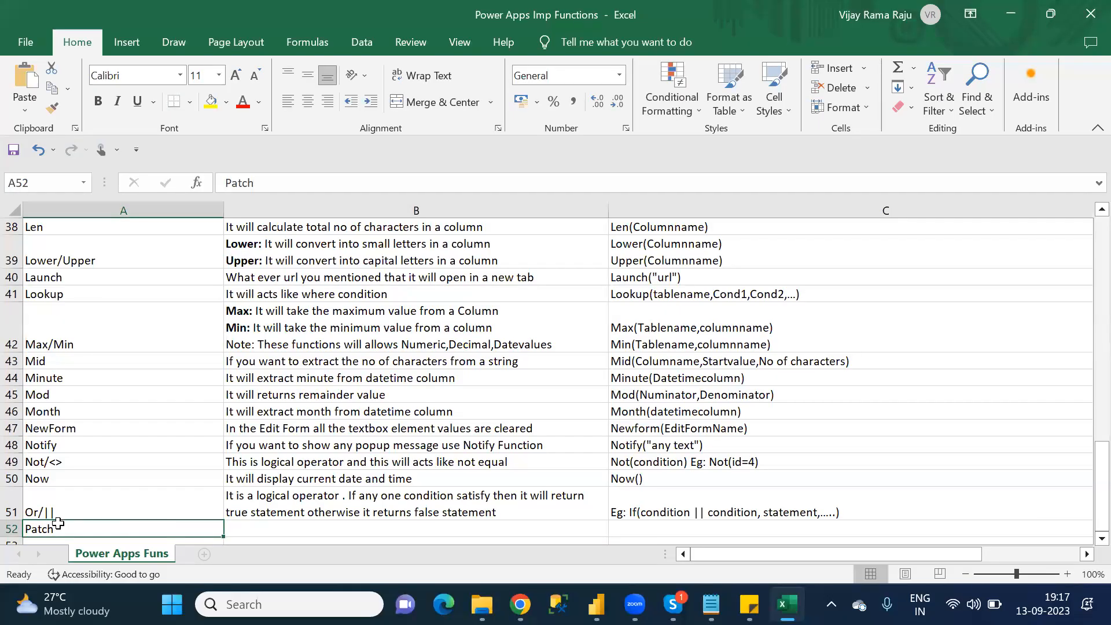
key(ctrl+b)
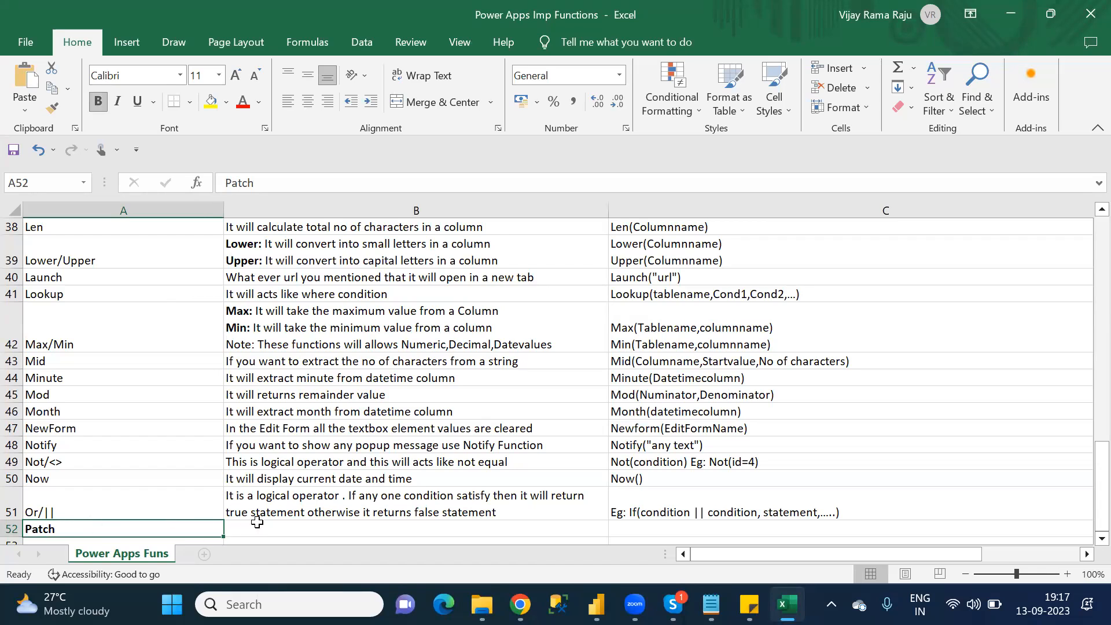
- Start the Patch description in cell B52 with "Patch function will modify the existing record or"
click(280, 525)
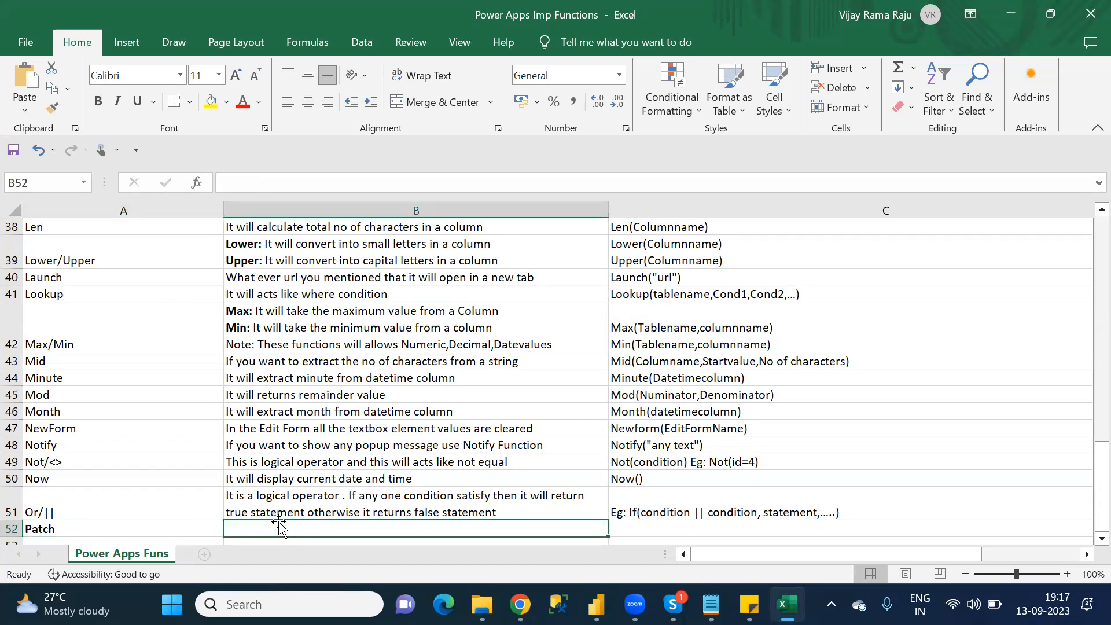
text(If)
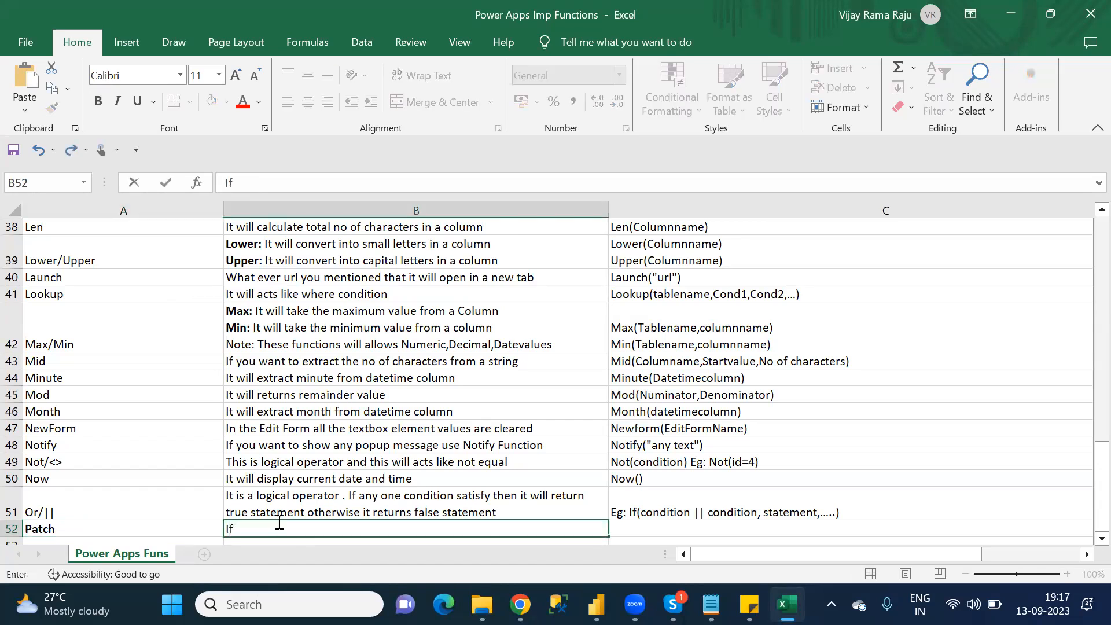
key(BackSpace)
key(BackSpace)
text(POat)
key(BackSpace)
key(BackSpace)
key(BackSpace)
key(BackSpace)
text(Patch function w)
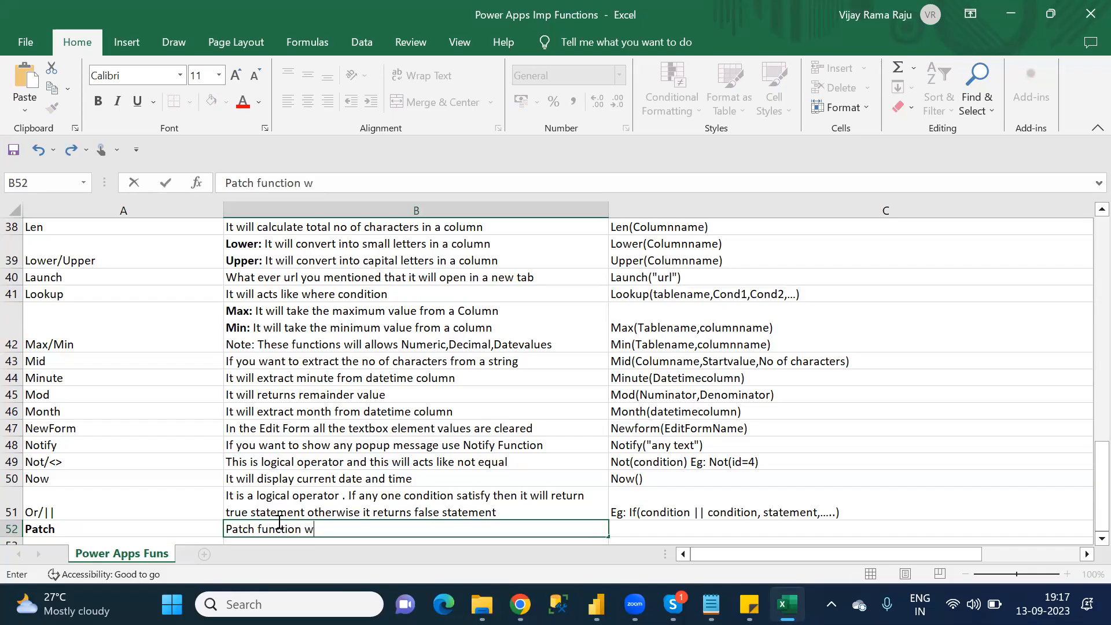
text(ill modify th)
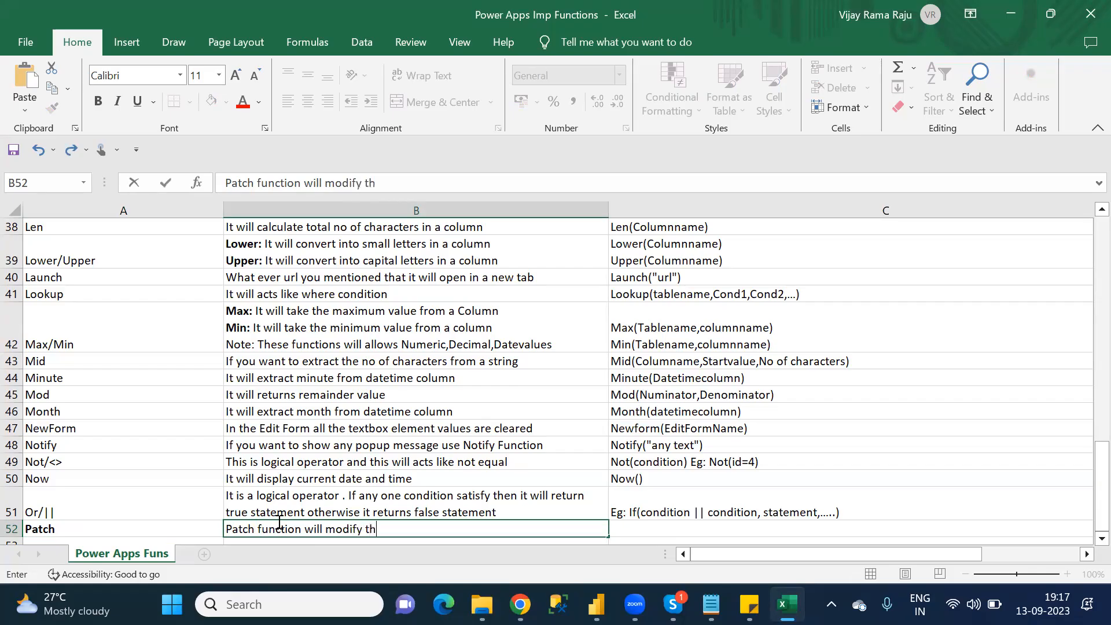
text(e ex)
text(isting )
text(recrod)
key(BackSpace)
key(BackSpace)
key(BackSpace)
text(ord or )
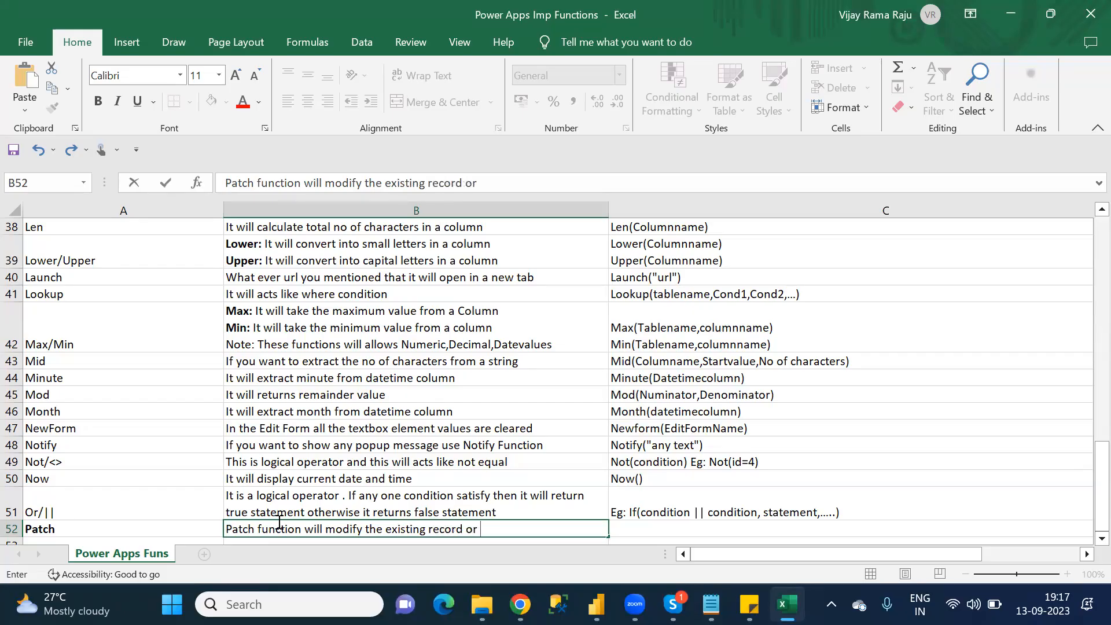
- Complete the Patch description in cell B52 with "it will create new record in the datasource"
text(it will create)
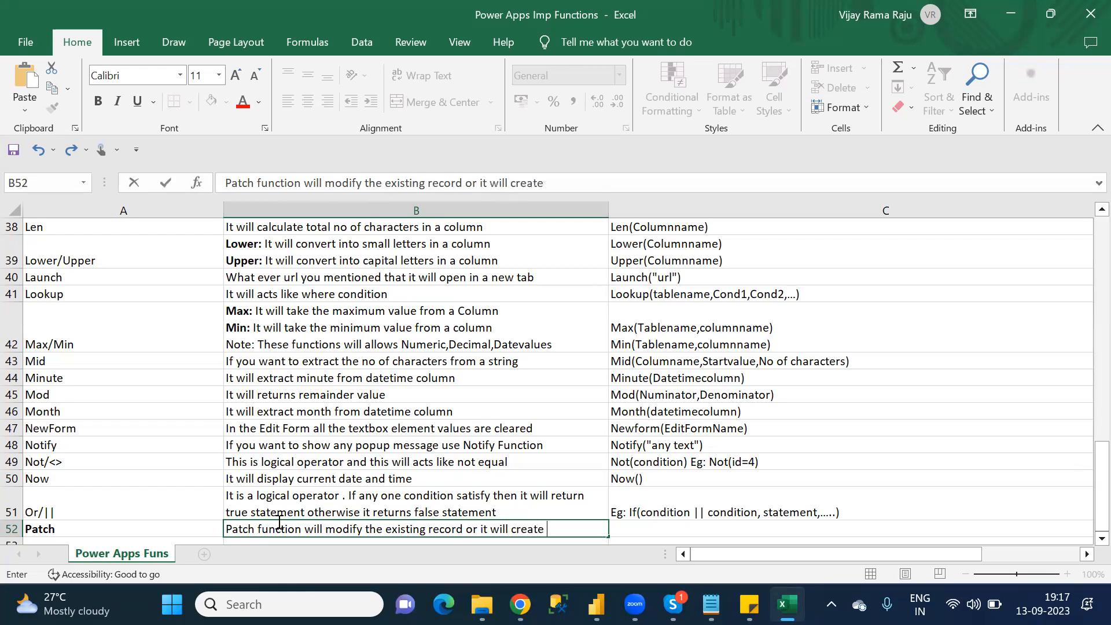
text( new)
text( recor)
text(d from the )
text(d)
key(BackSpace)
key(BackSpace)
key(BackSpace)
key(BackSpace)
key(BackSpace)
key(BackSpace)
key(BackSpace)
key(BackSpace)
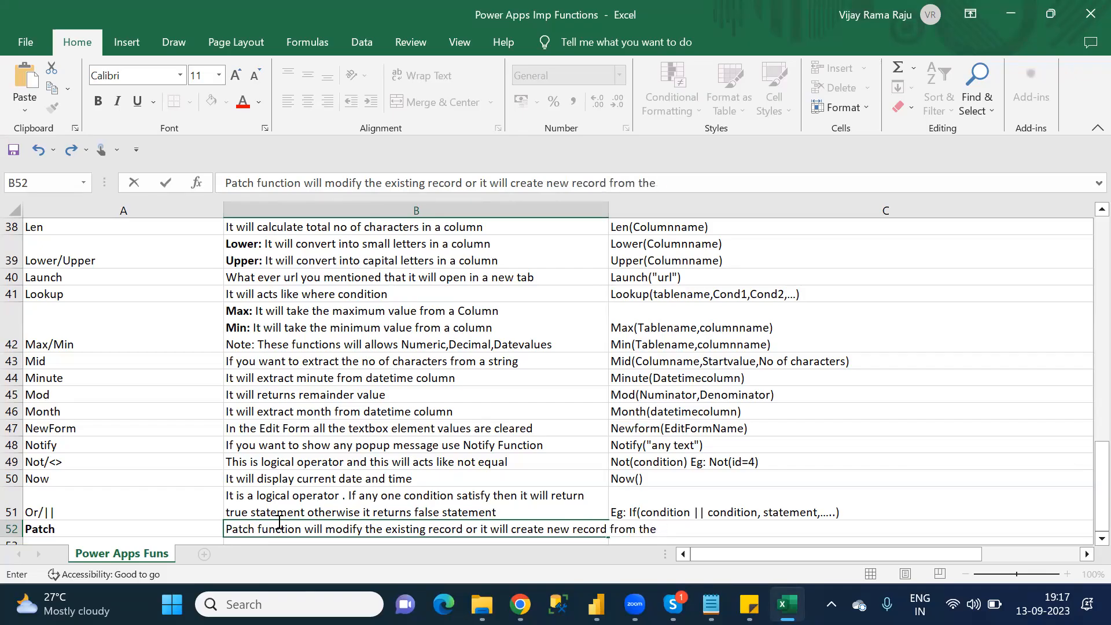
key(BackSpace)
key(BackSpace)
text(in )
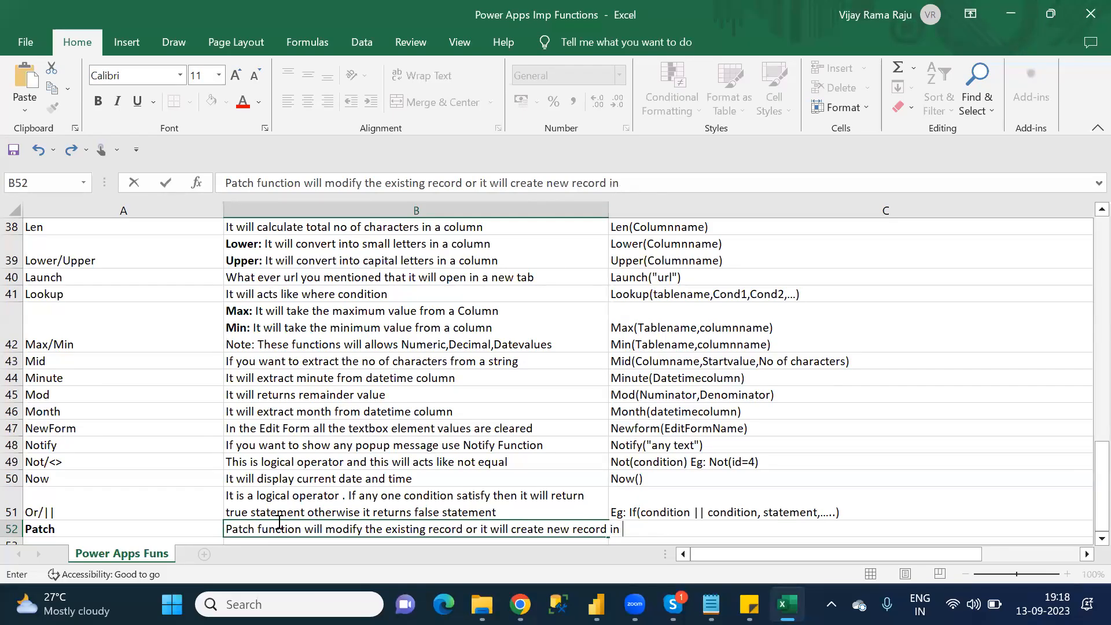
text(the datasource)
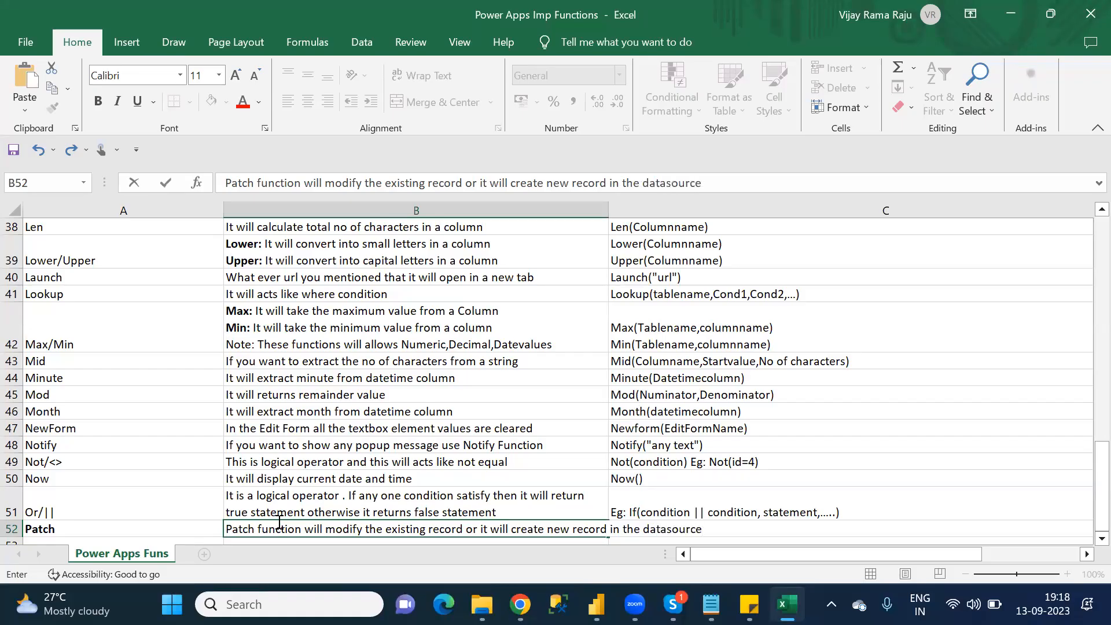
key(Return)
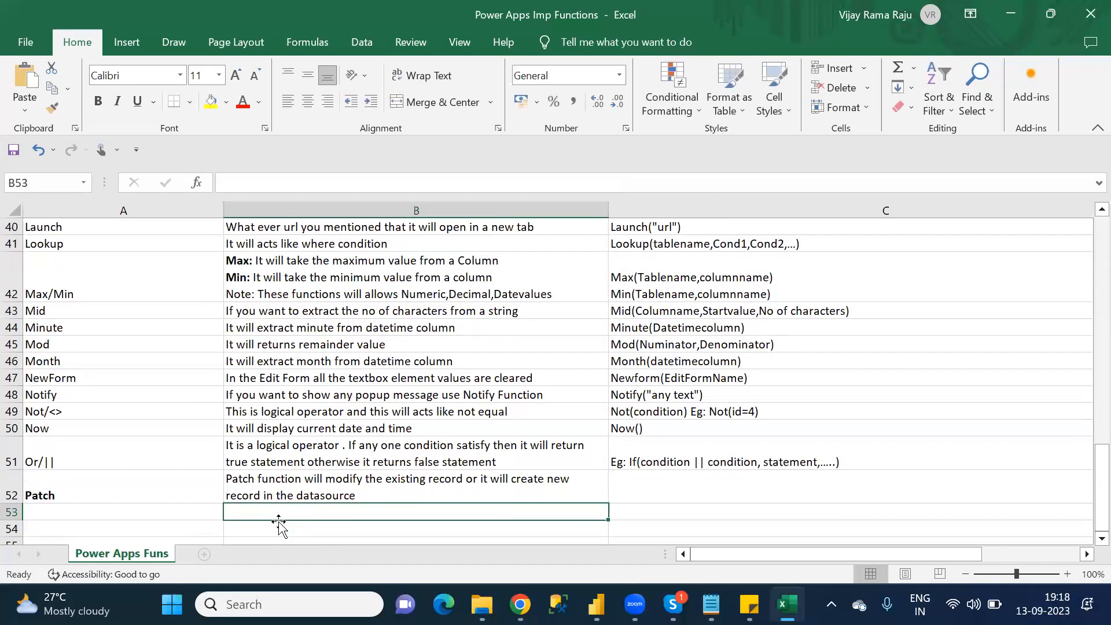
- Enter the bold heading "Modify Existing Record:" in cell C52 for the Patch syntax
click(640, 489)
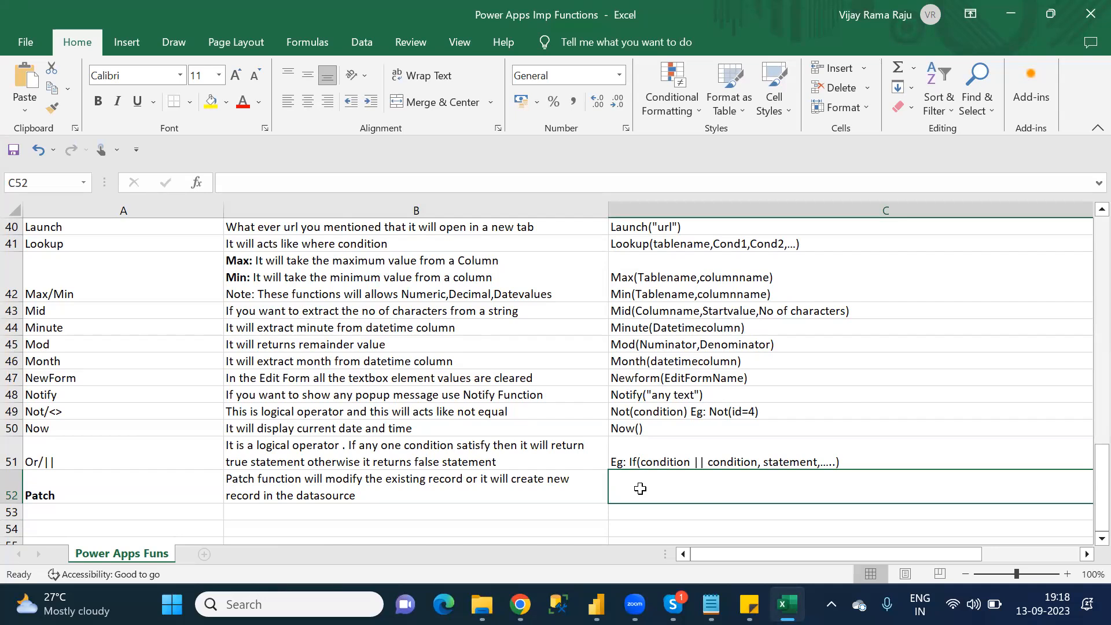
text(M)
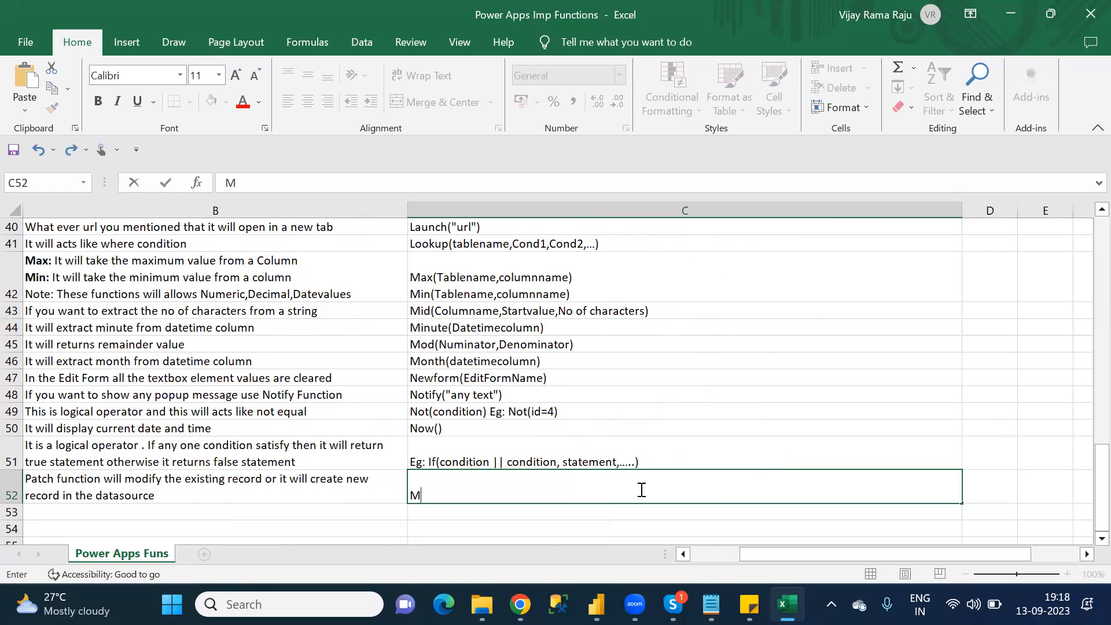
text(odify)
text(Existing Record)
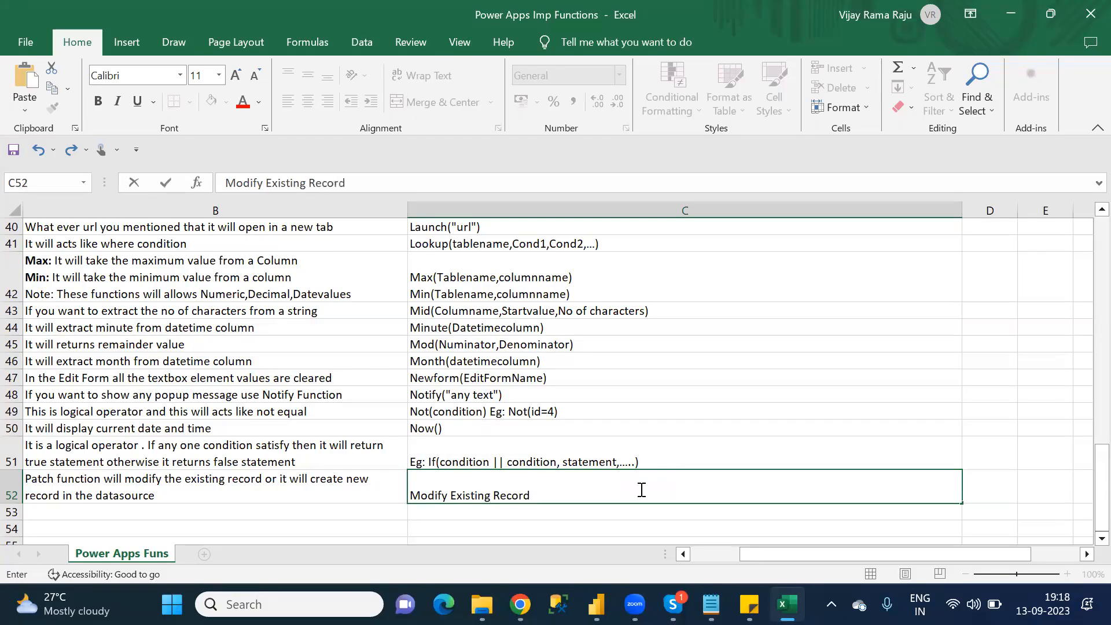
key(shift+Left)
key(shift+Left)
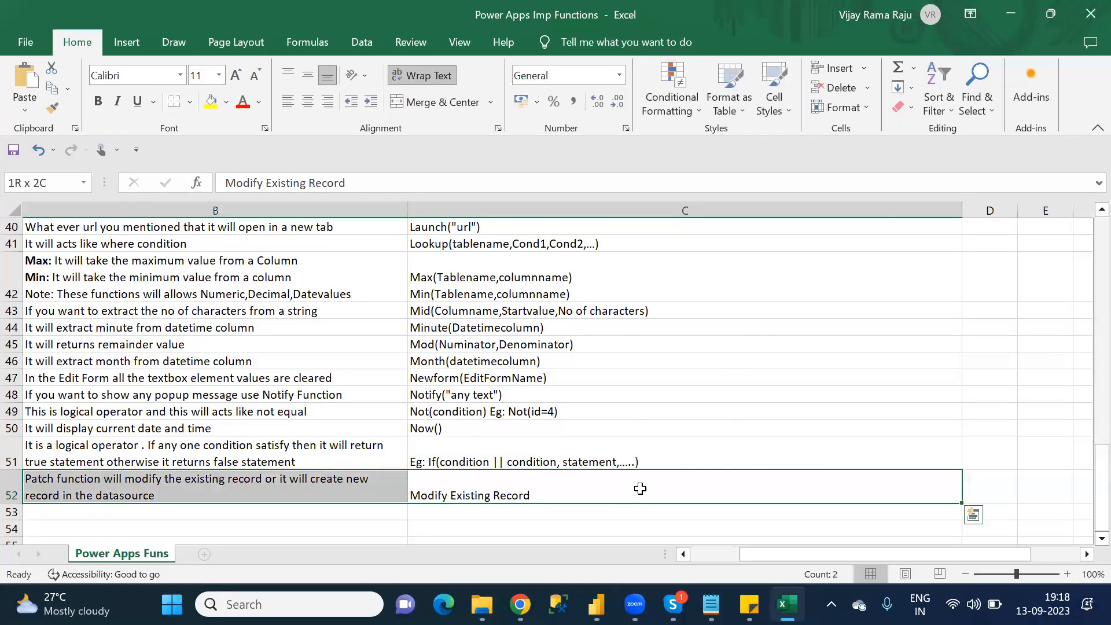
click(639, 488)
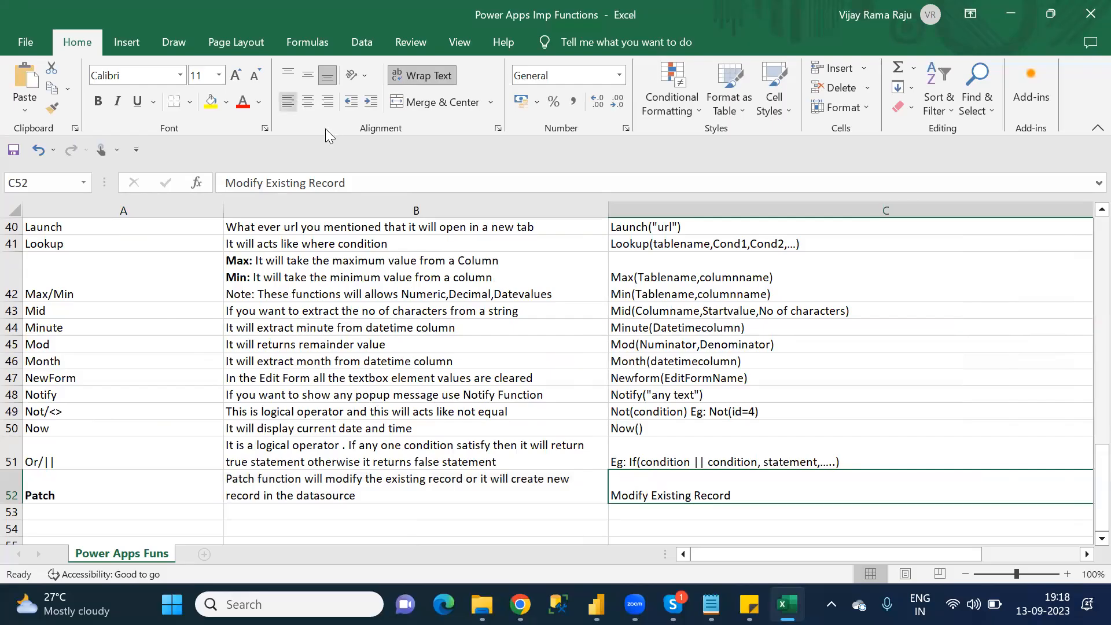
drag(357, 182, 225, 180)
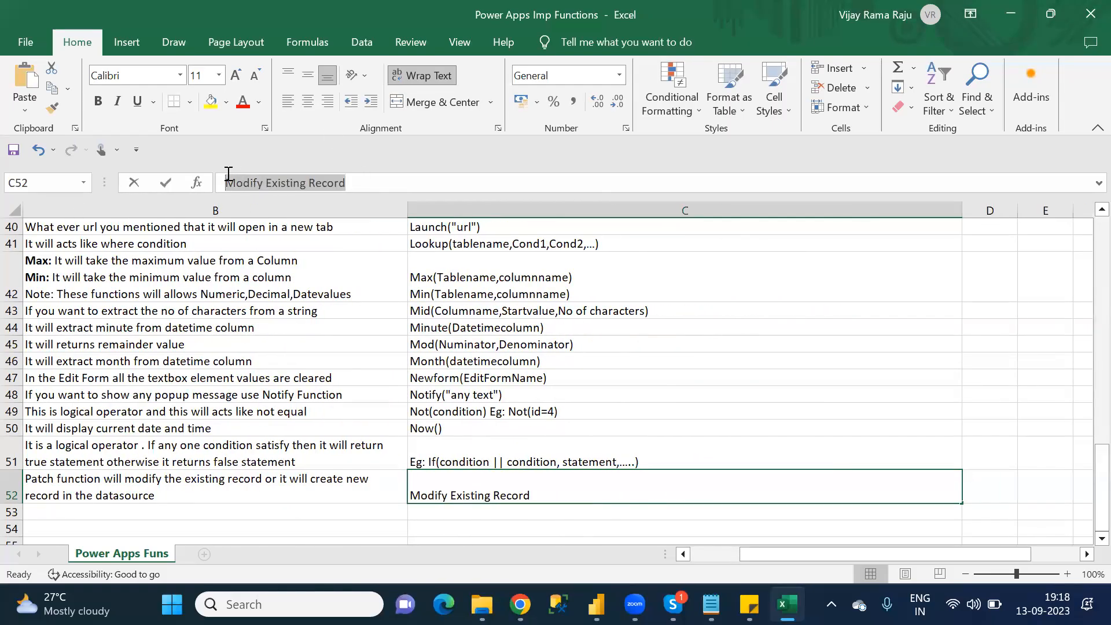
key(ctrl+b)
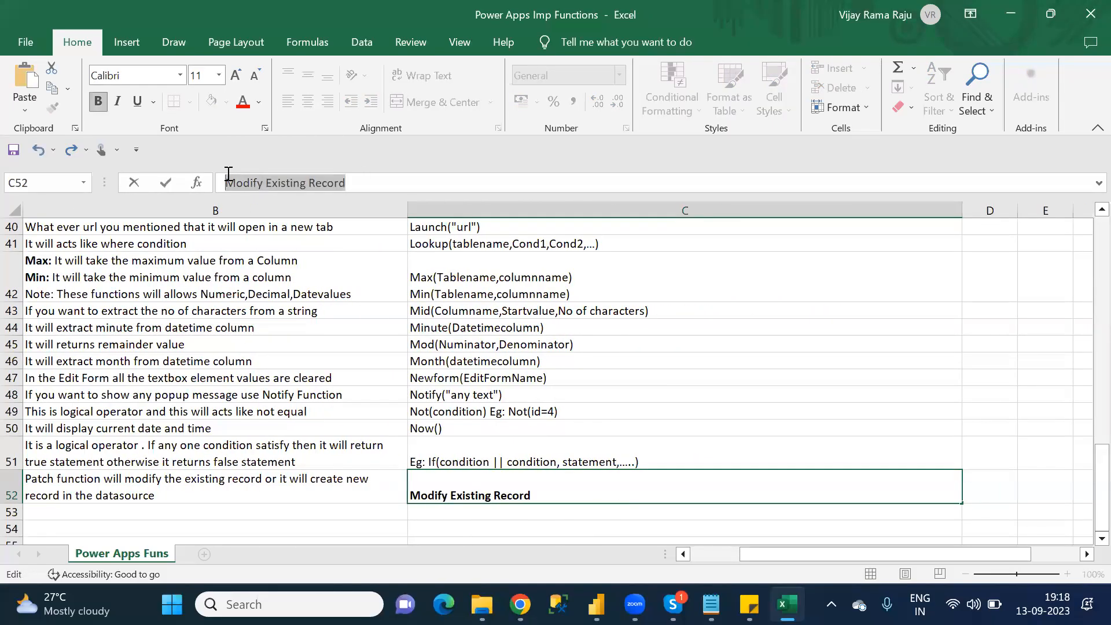
key(Right)
text(:)
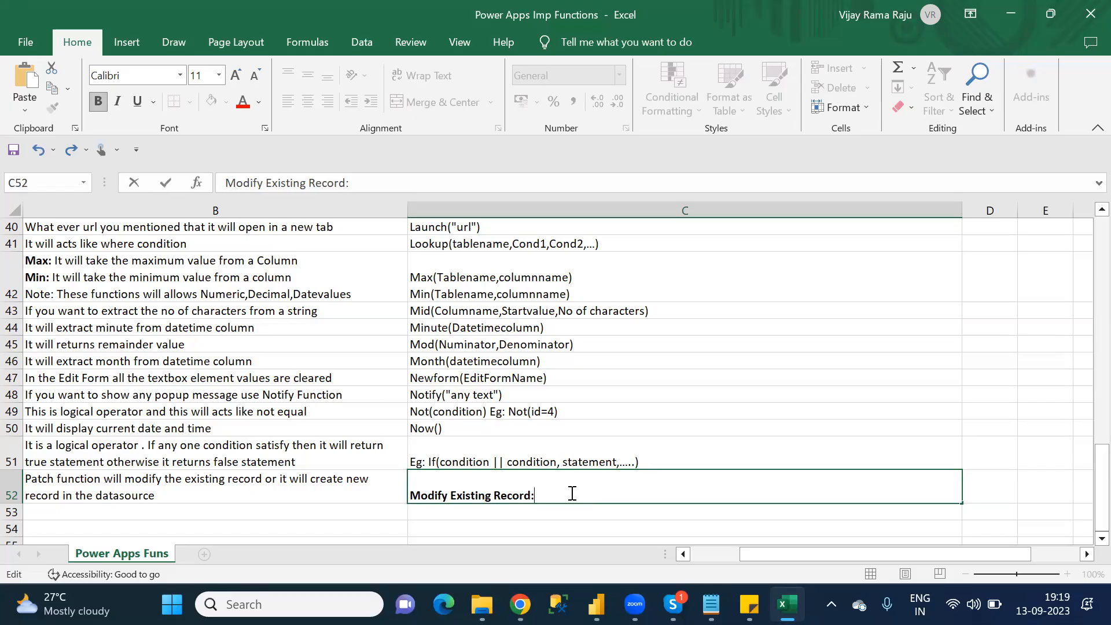
- Add the start of the Patch syntax, "Patch(tablename,This", in regular weight after the bold heading in cell C52
key(ctrl+b)
text(Patch(data)
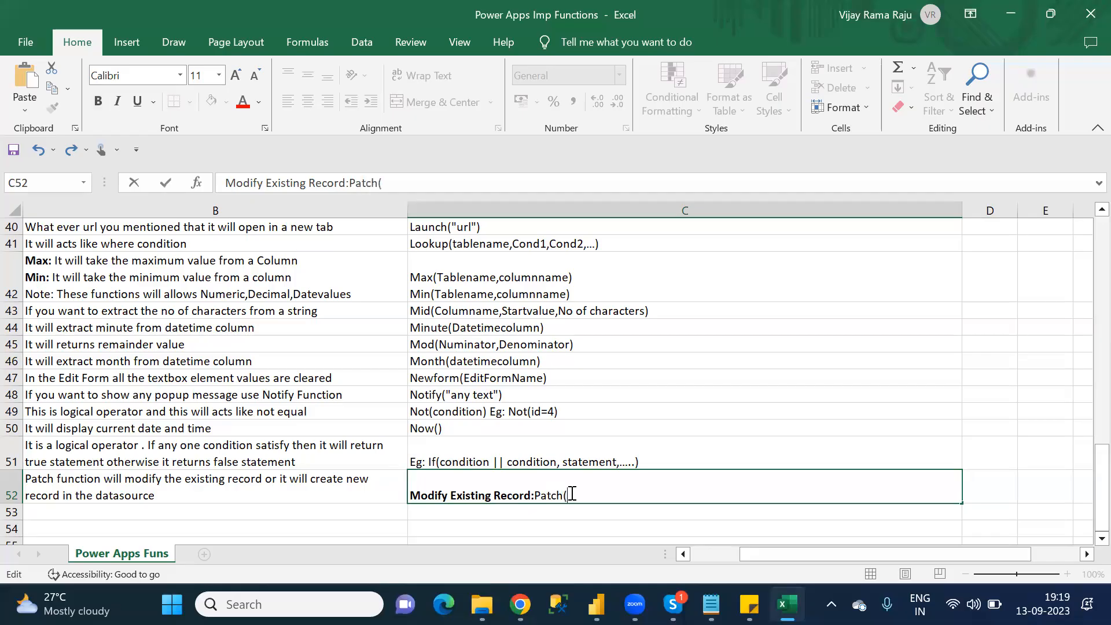
key(BackSpace)
key(BackSpace)
key(BackSpace)
key(BackSpace)
text(tablename,This)
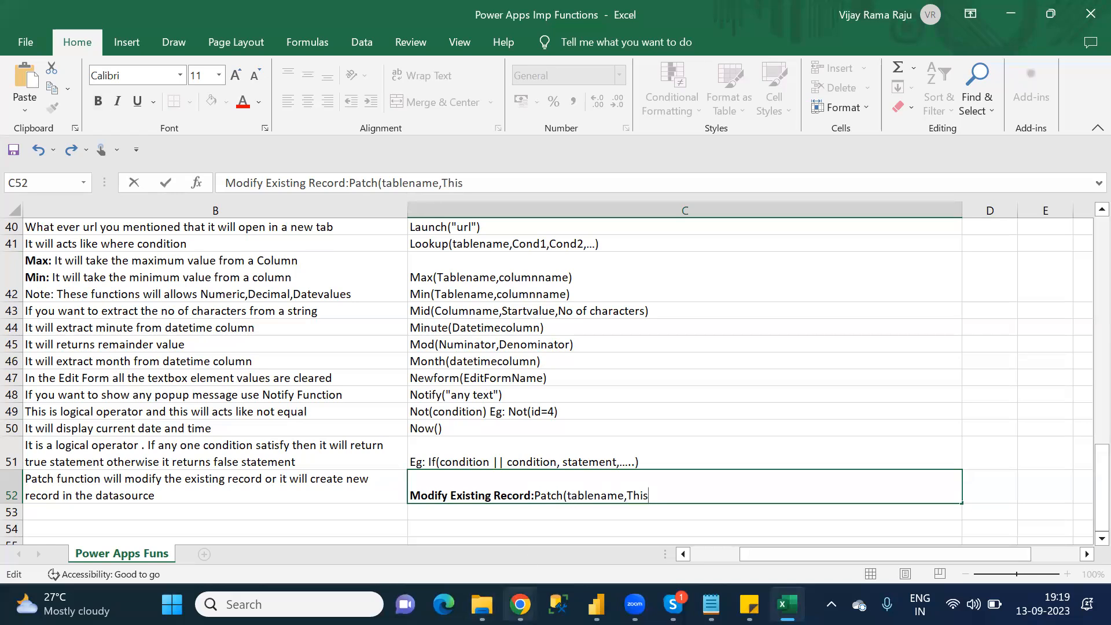
- Switch to Chrome, find Patch under the letter P in the Power Fx formula reference, and open its documentation page in a new tab
mouse_move(520, 604)
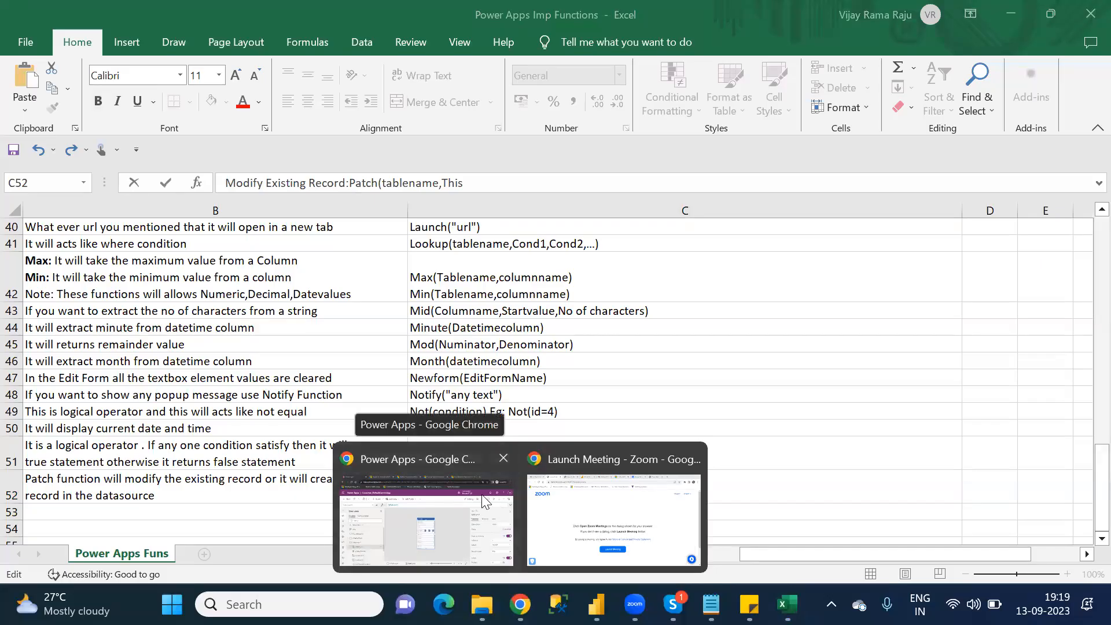
click(485, 501)
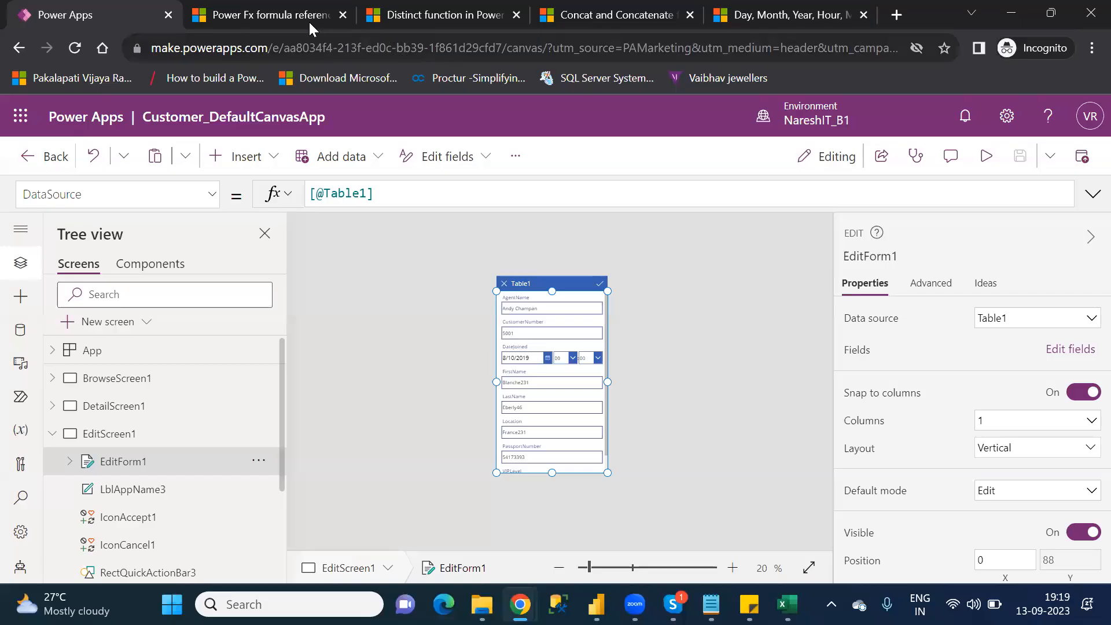
click(295, 14)
key(Down)
key(Down)
key(Down)
key(Down)
key(Down)
key(Down)
key(Down)
key(Down)
key(Down)
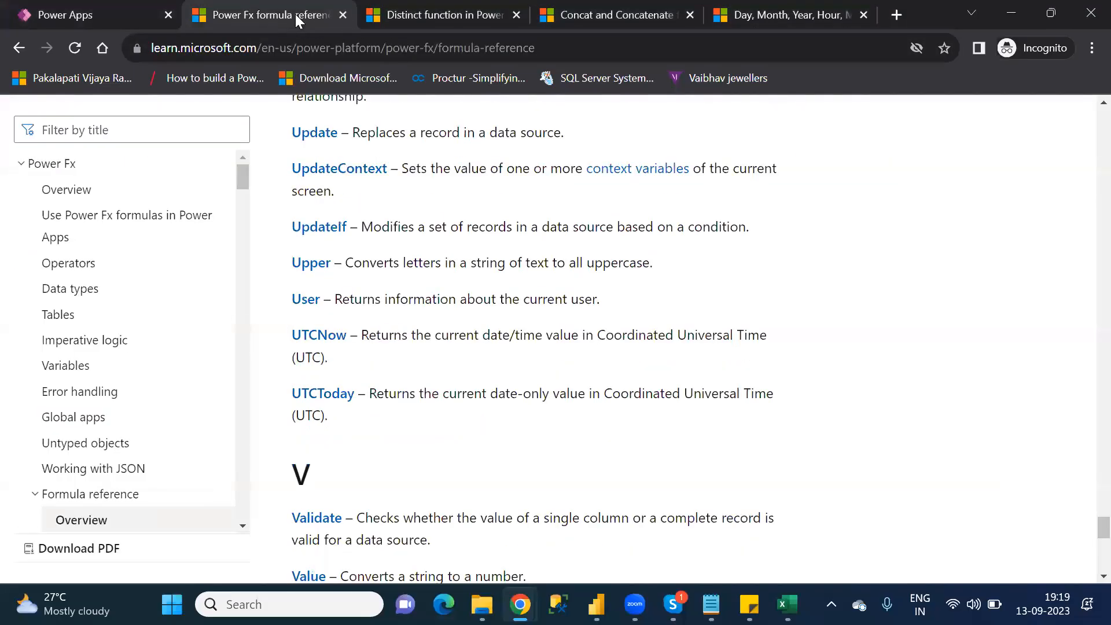
key(Up)
key(Up)
key(Up)
key(Up)
key(Up)
key(Up)
key(Up)
key(Up)
key(Up)
key(Up)
key(Up)
key(Up)
key(Up)
key(Up)
key(Up)
key(Up)
key(Up)
key(Up)
key(Up)
key(Up)
key(Up)
key(Up)
key(Up)
key(Up)
key(Up)
key(Up)
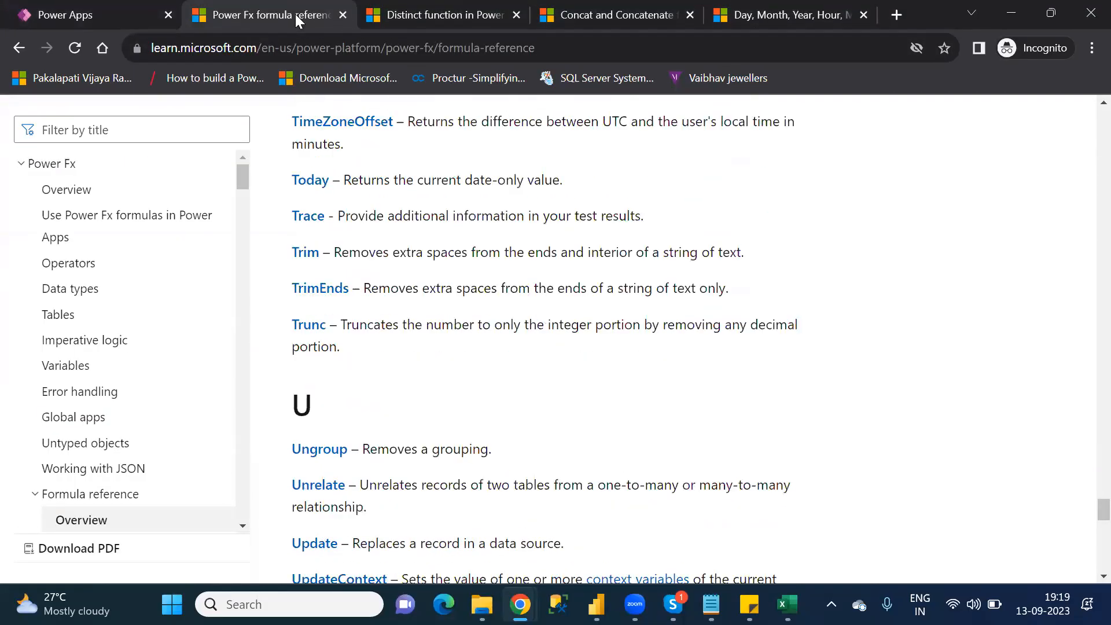
key(Up)
key(Up)
key(Up)
key(Up)
key(Up)
key(Up)
key(Up)
key(Up)
key(Up)
key(Up)
key(Up)
key(Up)
key(Up)
key(Up)
key(Up)
key(Up)
key(Up)
key(Up)
key(Up)
key(Up)
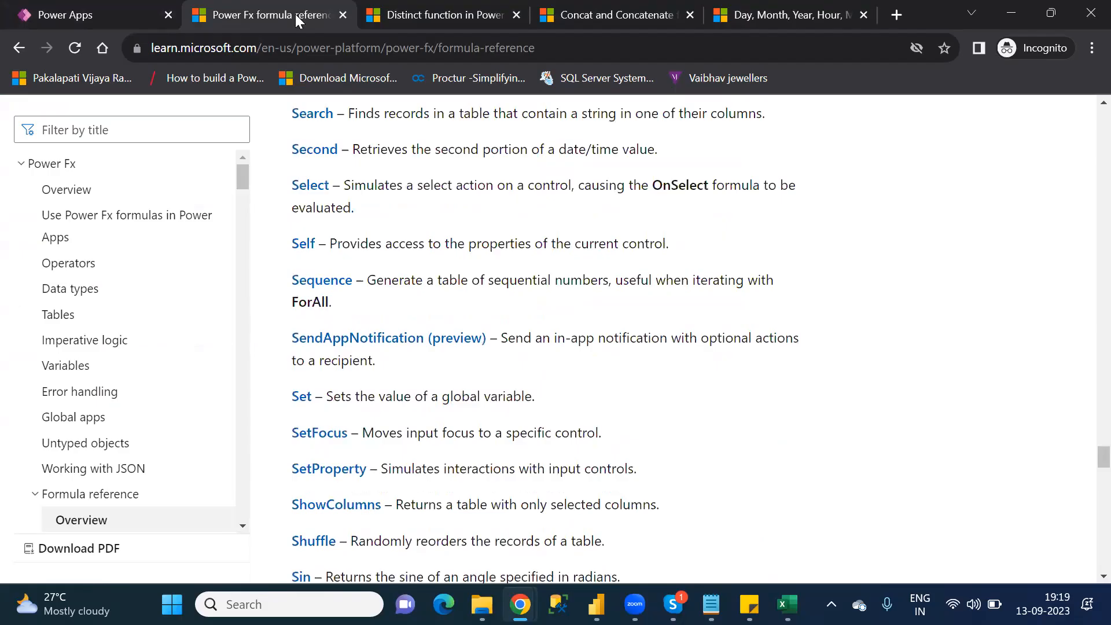
key(Up)
key(Up)
key(Up)
key(Up)
key(Up)
key(Up)
key(Up)
key(Up)
key(Up)
key(Up)
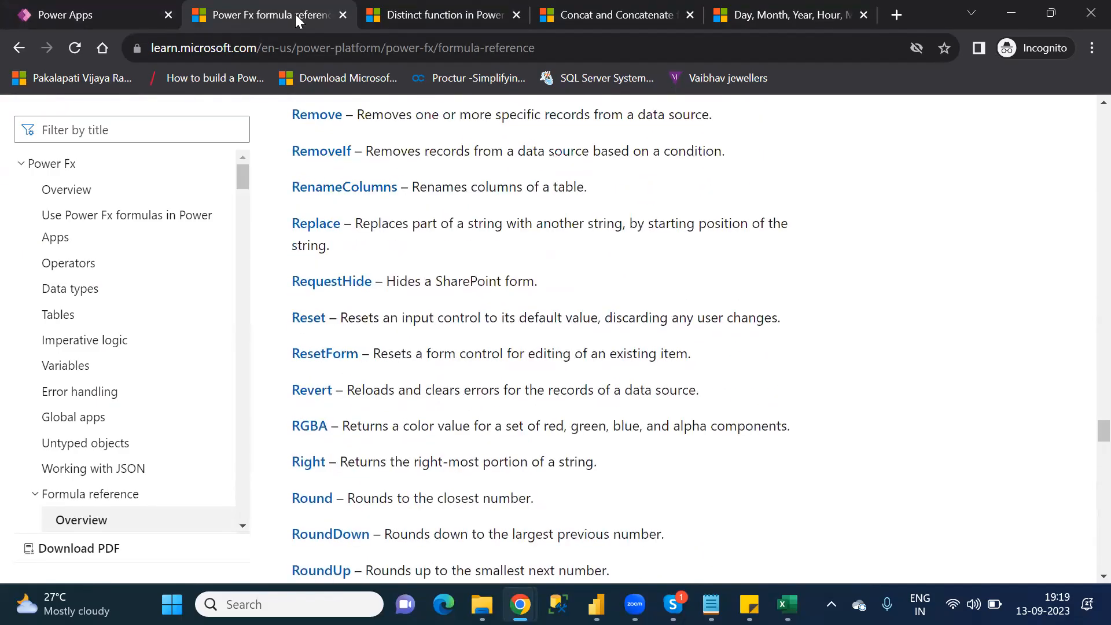
key(Up)
key(Up)
key(Up)
key(Up)
key(Up)
key(Up)
key(Up)
key(Up)
key(Up)
key(Up)
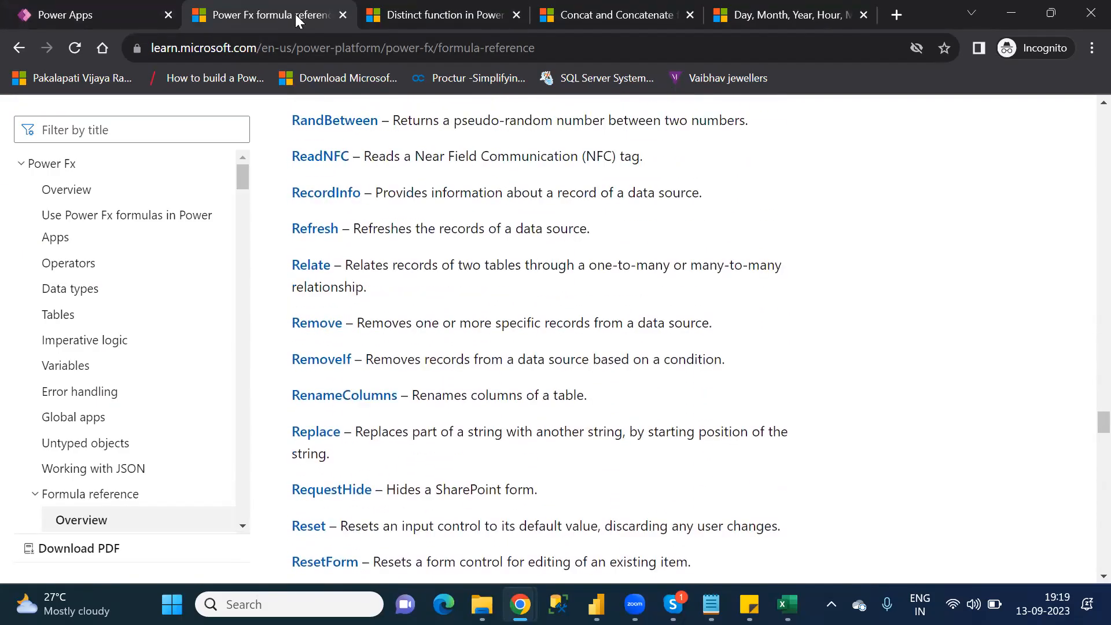
key(Down)
key(Up)
key(Up)
key(Up)
key(Up)
key(Up)
key(Up)
key(Up)
key(Up)
key(Up)
key(Up)
key(Up)
key(Up)
key(Up)
key(Up)
key(Up)
key(Up)
key(Up)
key(Up)
key(Up)
key(Up)
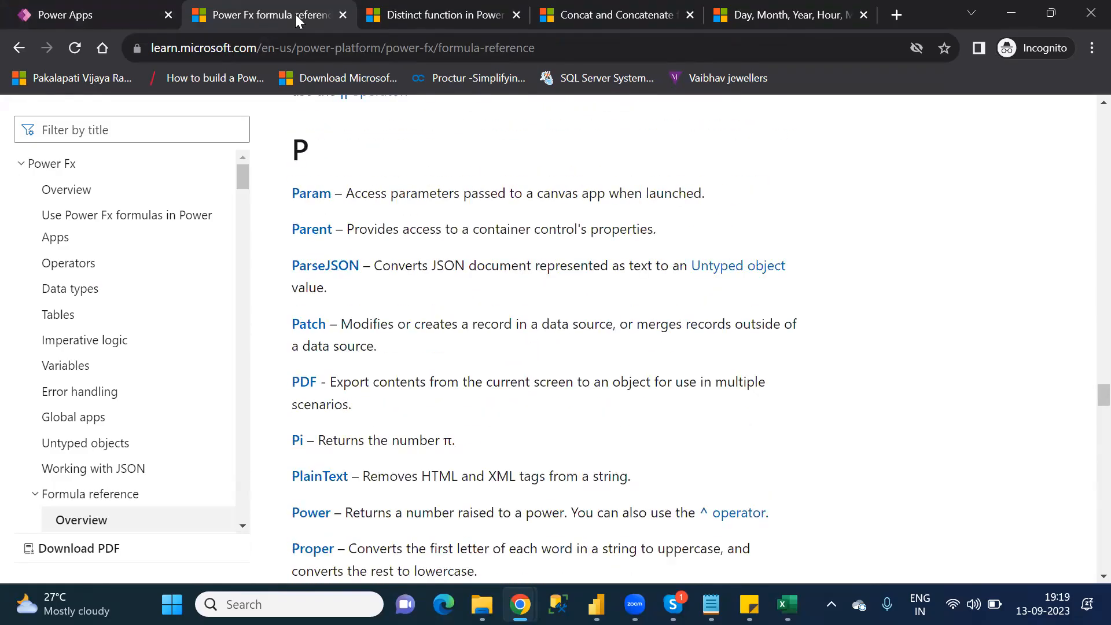
key(Down)
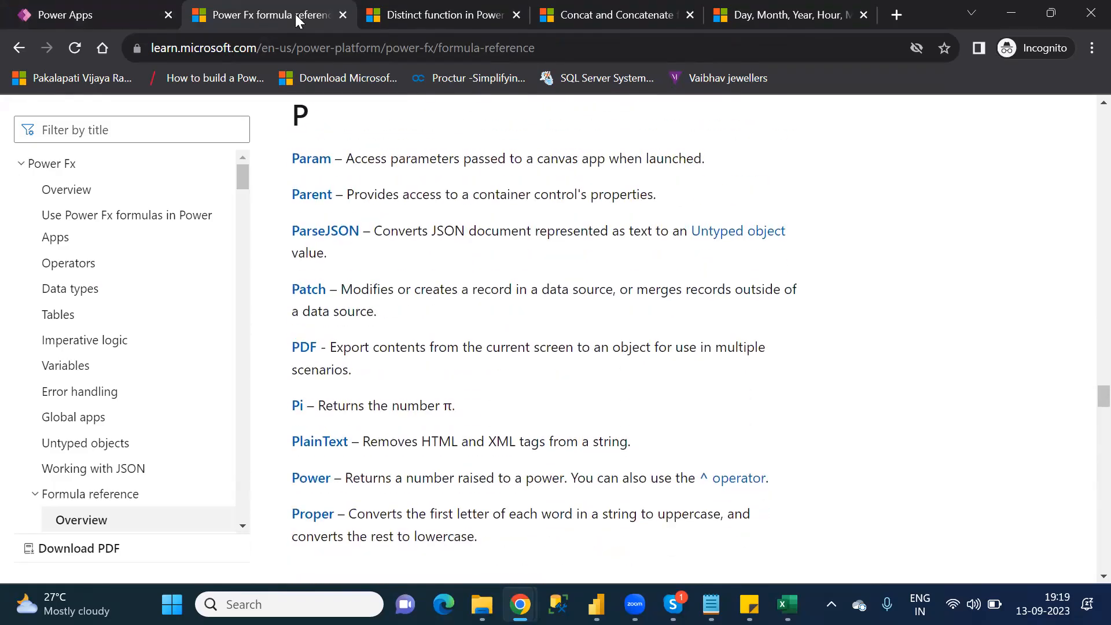
middle_click(309, 292)
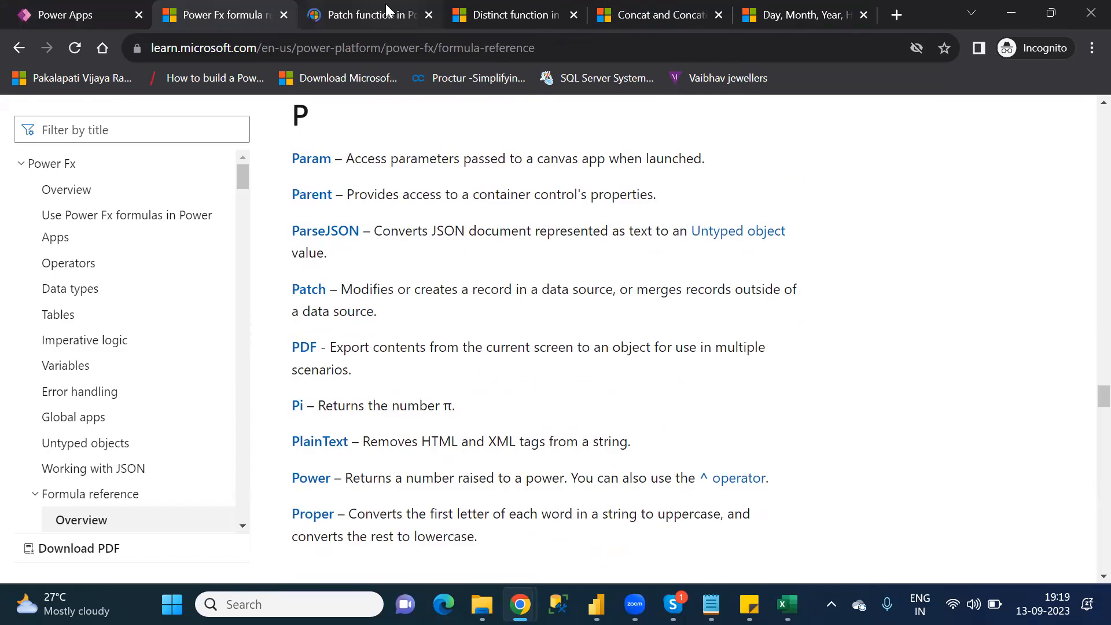
click(386, 6)
- Examine the Overview section of the Patch page for the example formulas that modify, create and merge records
key(Down)
key(Down)
key(Down)
key(Down)
key(Down)
key(Down)
key(Down)
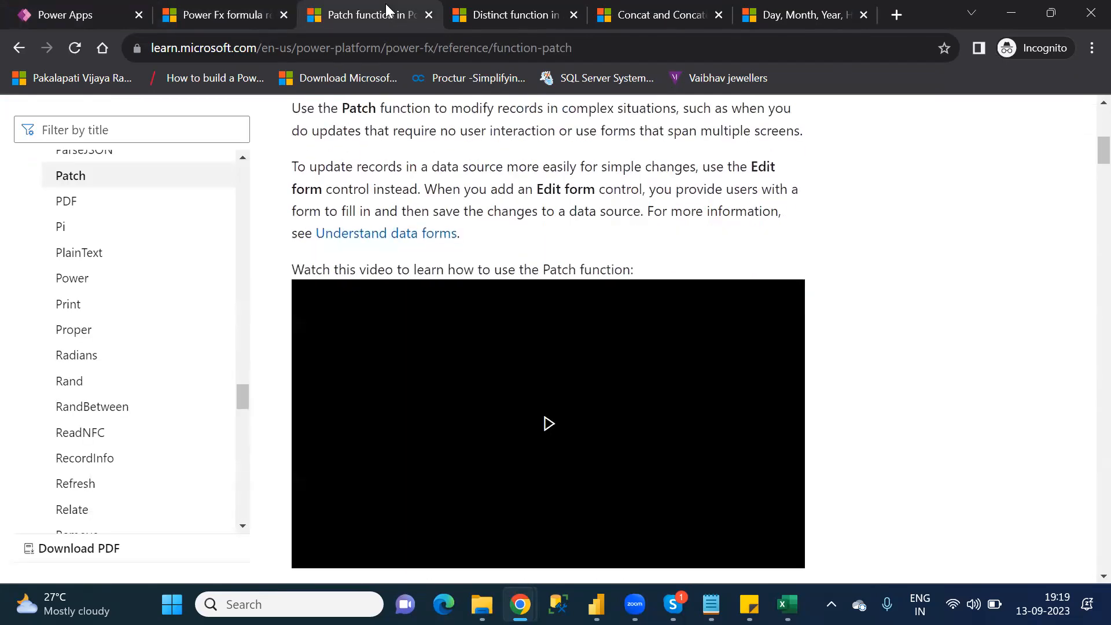
key(Down)
key(Down)
key(Down)
key(Down)
key(Down)
key(Down)
key(Down)
key(Down)
key(Down)
key(Down)
key(Down)
key(Down)
key(Down)
key(Down)
key(Down)
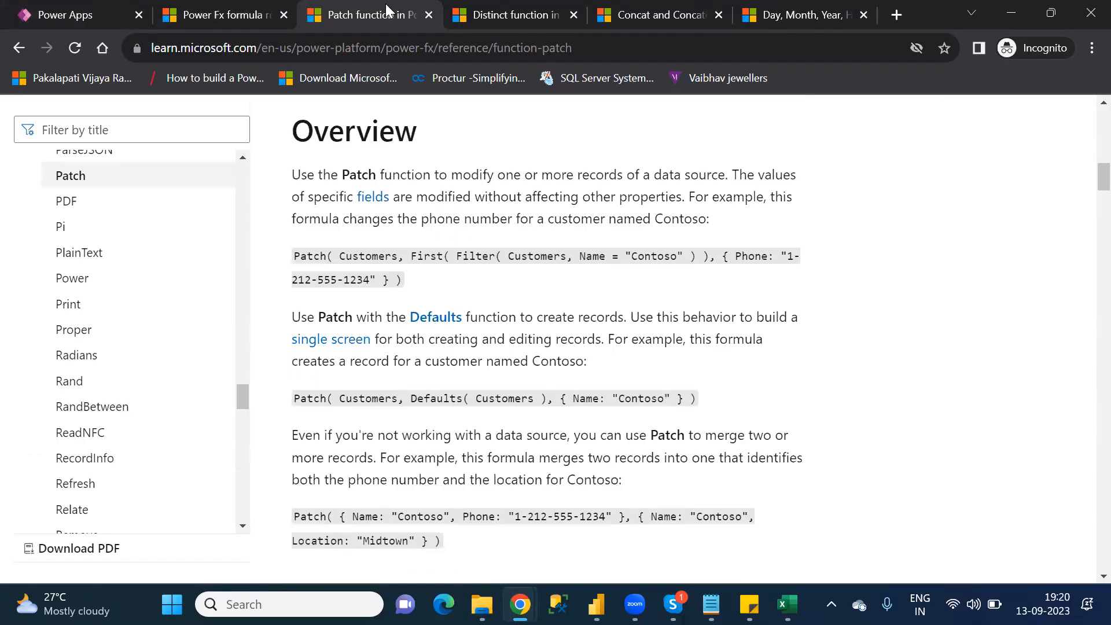
key(Down)
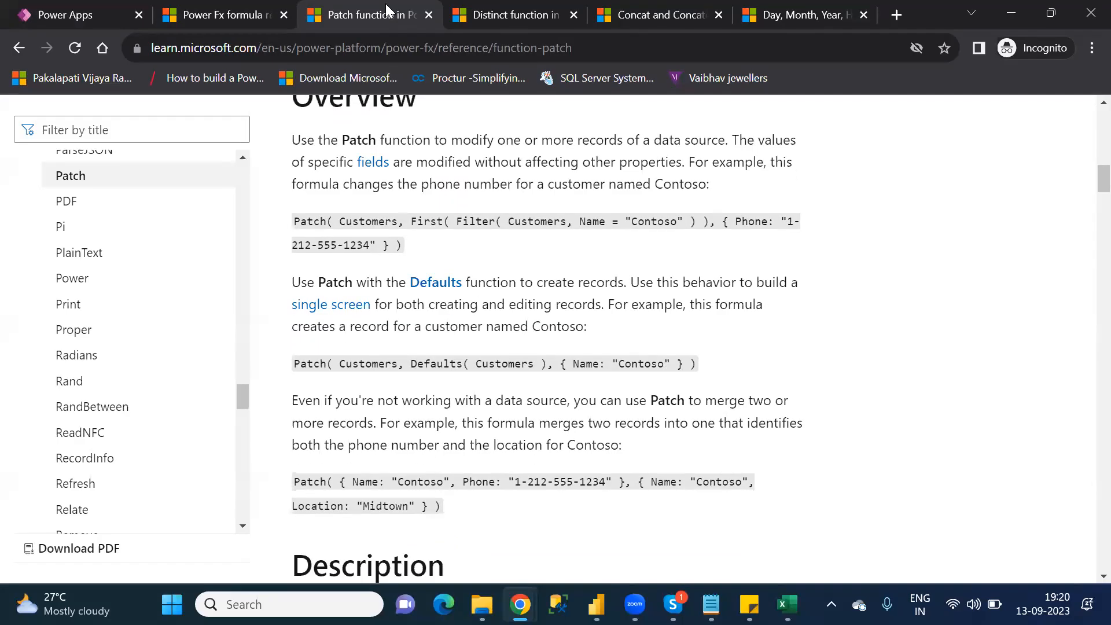
key(Down)
key(Down)
key(Down)
key(Down)
key(Down)
key(Down)
key(Down)
key(Down)
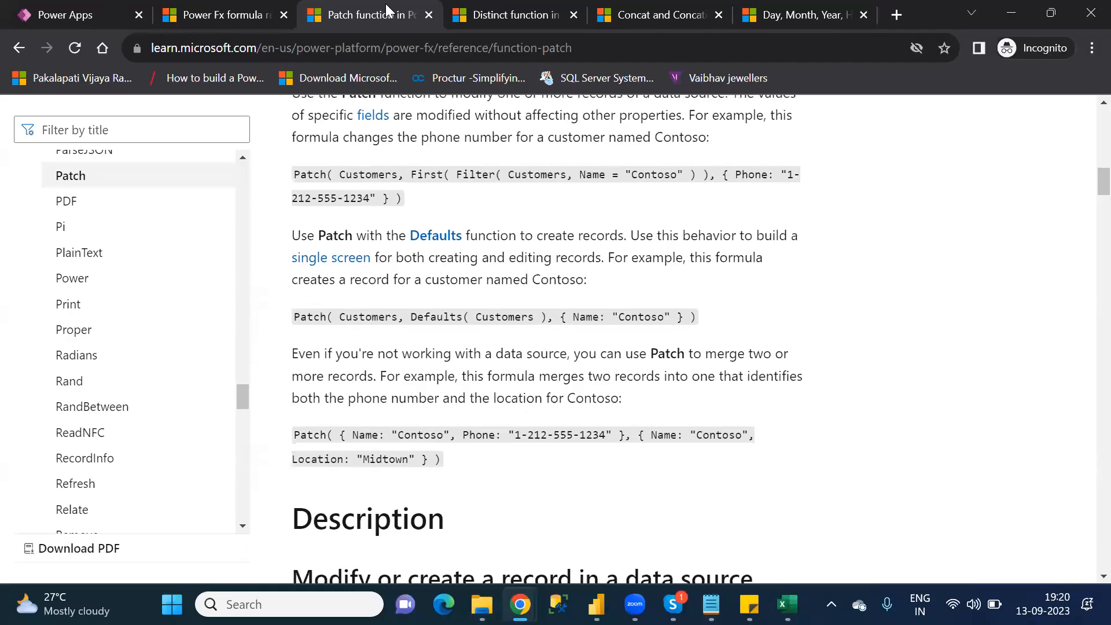
- Examine the Description section of the Patch page on modifying or creating a record in a data source
key(Down)
key(Down)
key(Down)
key(Down)
key(Down)
key(Down)
key(Down)
key(Down)
key(Down)
key(Down)
key(Down)
key(Down)
key(Down)
key(Down)
key(Down)
key(Down)
key(Down)
key(Down)
key(Down)
key(Down)
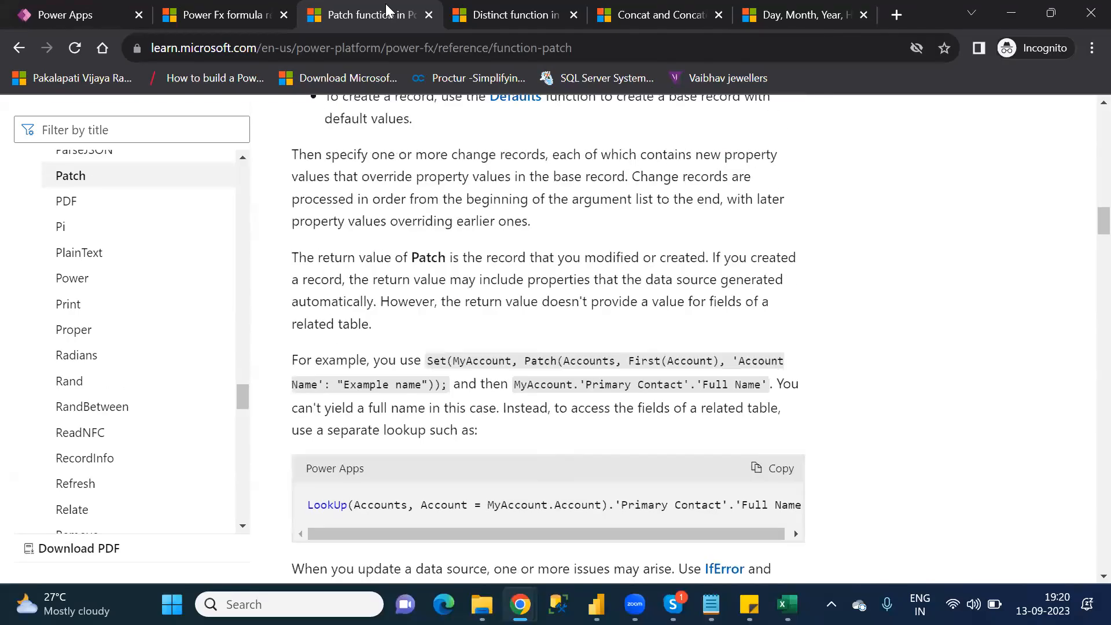
key(Down)
key(Down)
key(Down)
key(Down)
key(Down)
key(Down)
key(Down)
key(Down)
key(Down)
key(Down)
key(Down)
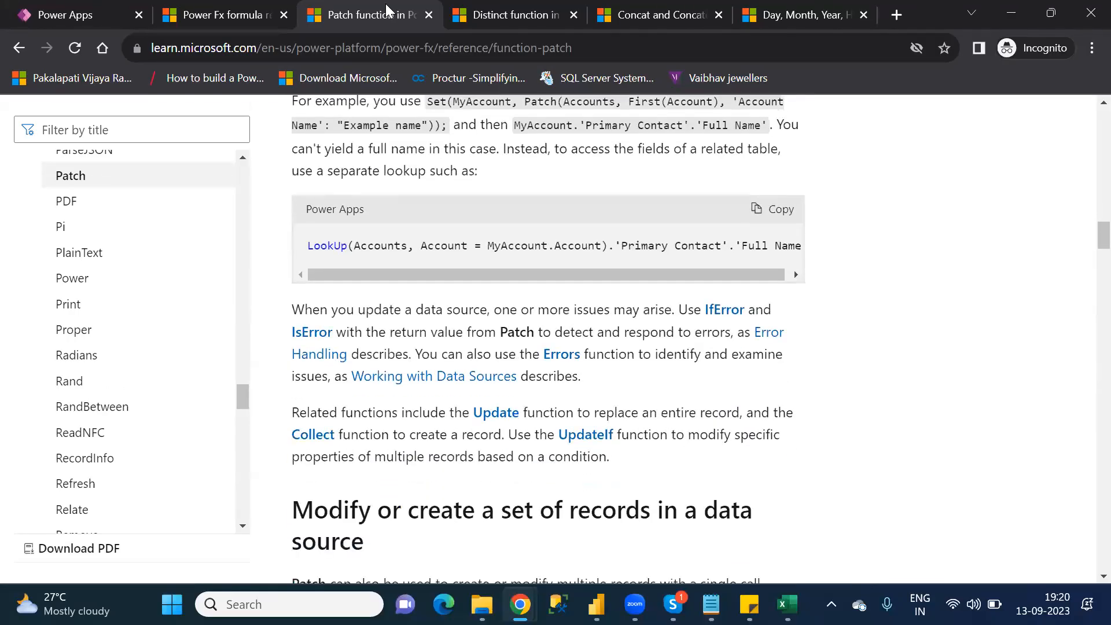
- Examine the Syntax section of the Patch page for the arguments used to modify or create one record and sets of records
key(Down)
key(Down)
key(Down)
key(Down)
key(Down)
key(Down)
key(Down)
key(Down)
key(Down)
key(Down)
key(Down)
key(Down)
key(Down)
key(Down)
key(Down)
key(Down)
key(Down)
key(Down)
key(Down)
key(Down)
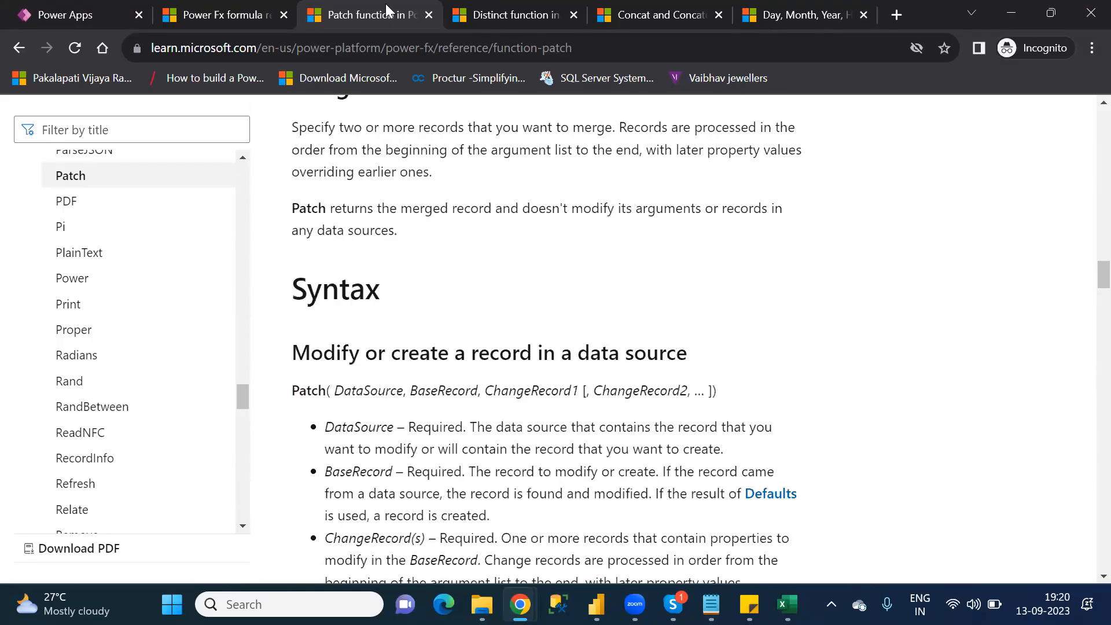
key(Down)
key(Down)
key(Down)
key(Down)
key(Down)
key(Down)
key(Down)
key(Down)
key(Down)
key(Down)
key(Down)
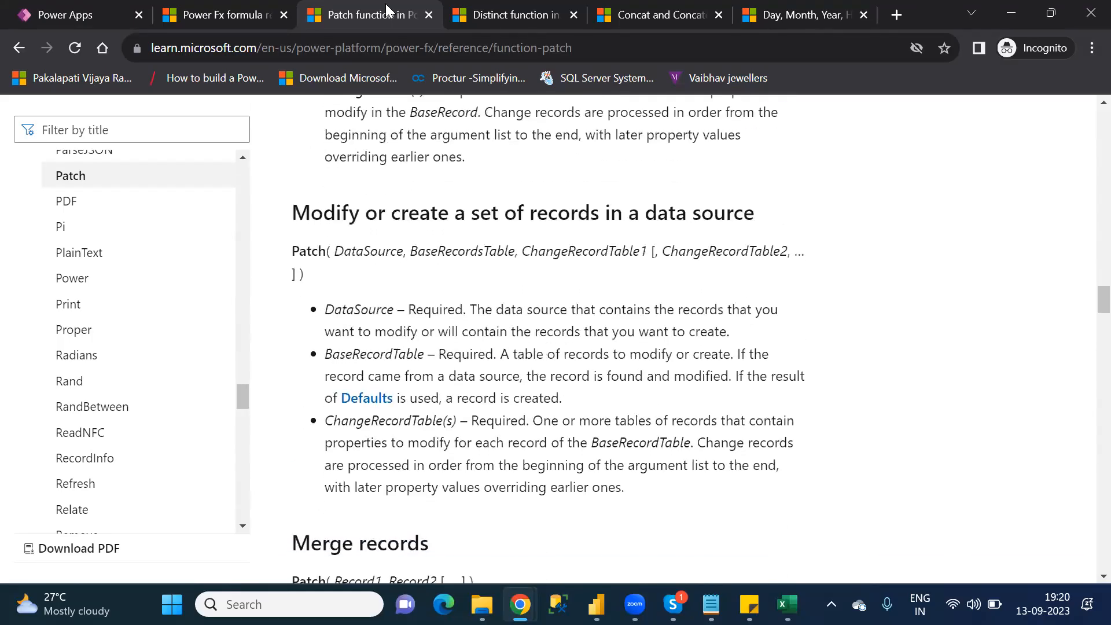
- Examine the Patch page's example tables for the IceCream data source and for merging records outside a data source
key(Down)
key(Down)
key(Down)
key(Down)
key(Down)
key(Down)
key(Down)
key(Down)
key(Down)
key(Down)
key(Down)
key(Down)
key(Down)
key(Down)
key(Down)
key(Down)
key(Down)
key(Down)
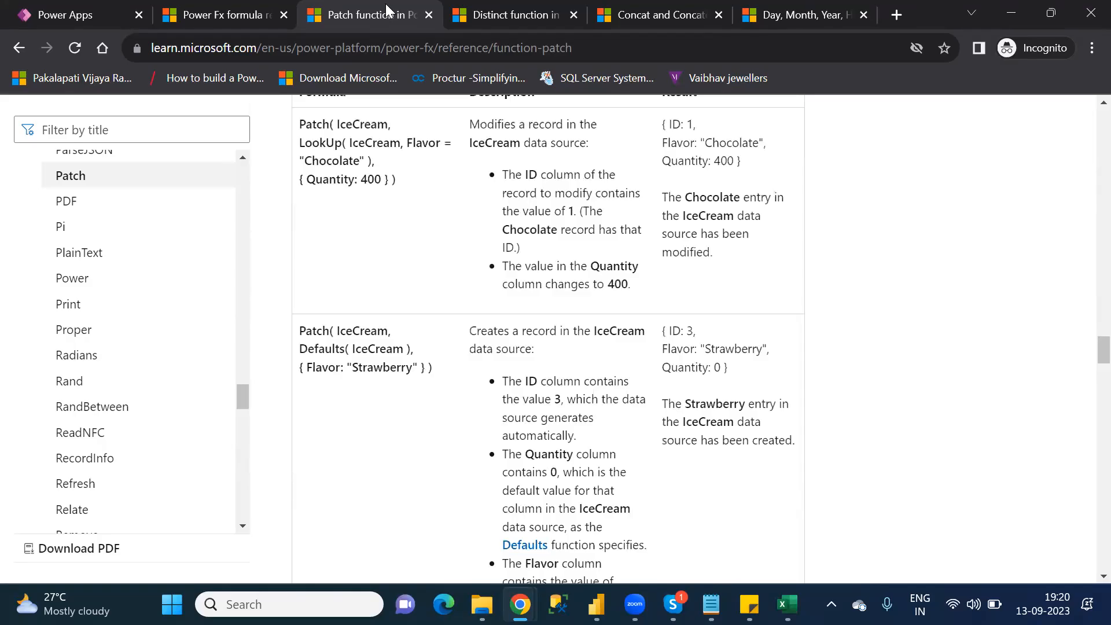
key(Down)
key(Down)
key(Down)
key(Down)
key(Down)
key(Down)
key(Down)
key(Down)
key(Down)
key(Down)
key(Down)
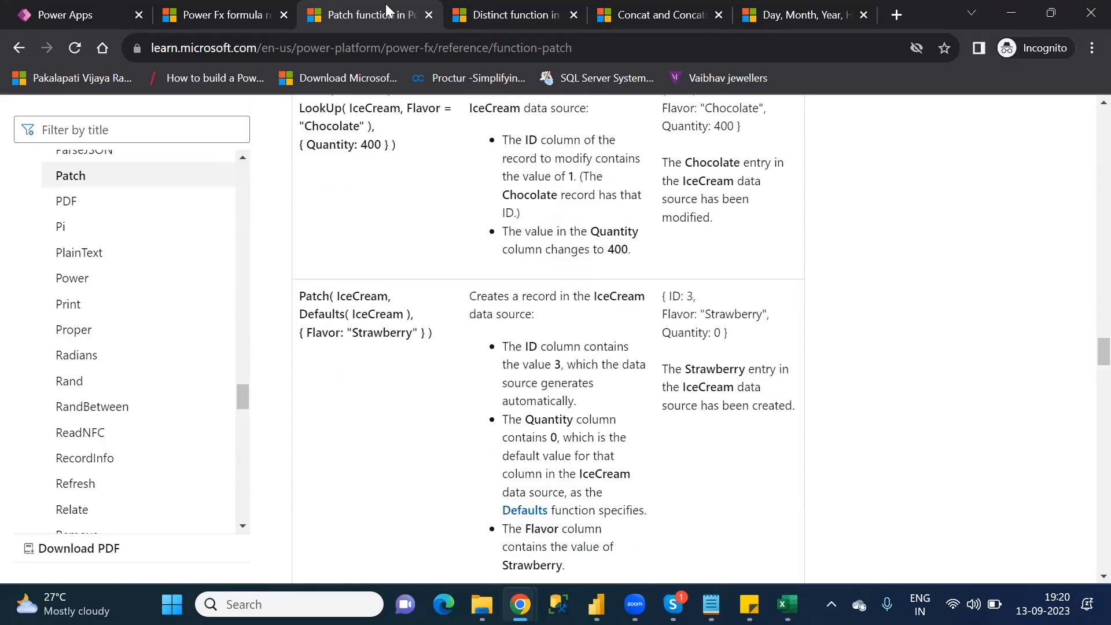
key(Down)
key(Down)
key(Down)
key(Down)
key(Down)
key(Down)
key(Down)
key(Down)
key(Down)
key(Down)
key(Down)
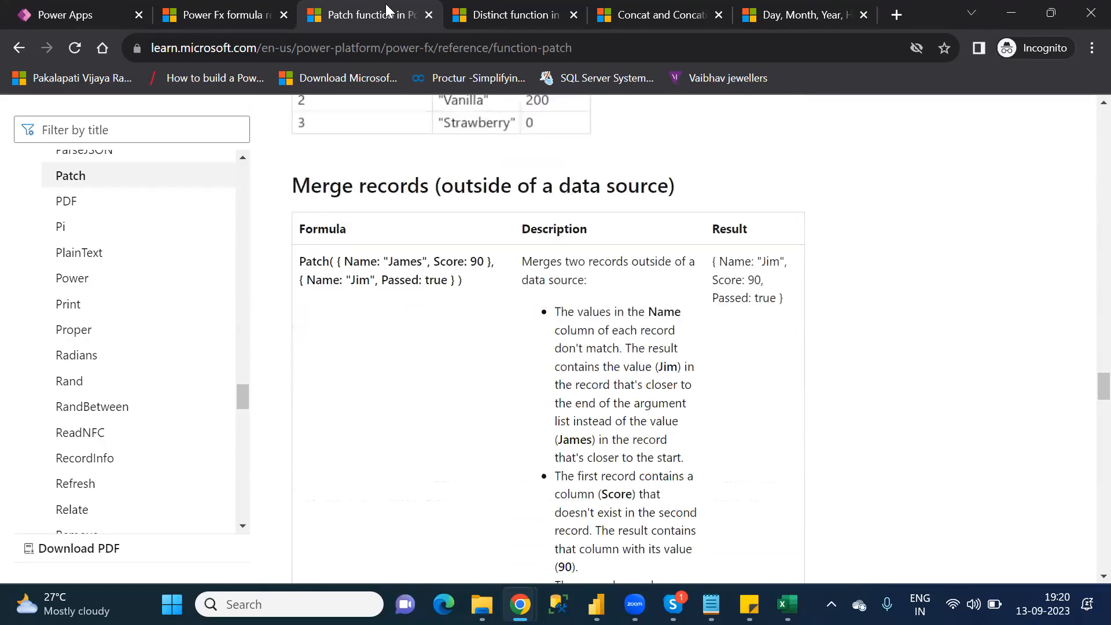
key(Down)
key(Down)
key(Down)
key(Down)
key(Down)
key(Down)
key(Down)
key(Down)
key(Down)
key(Down)
key(Down)
key(Down)
key(Down)
key(Down)
key(Down)
key(Down)
key(Down)
key(Down)
key(Down)
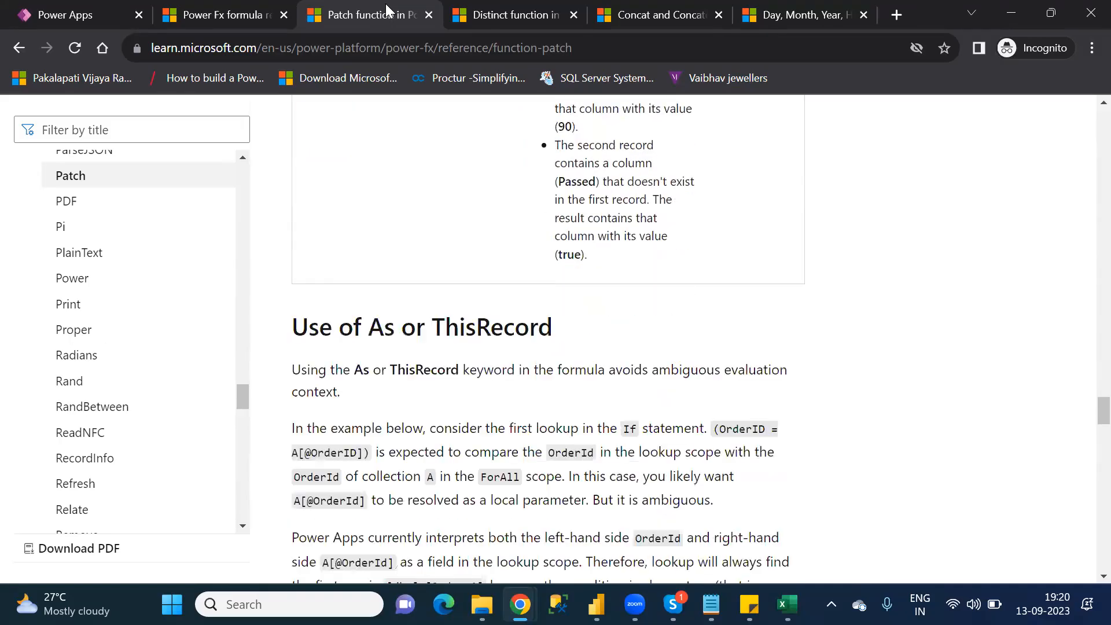
- Examine the As and ThisRecord guidance on the Patch page, including the ForAll example that patches the Orders1 table
key(Down)
key(Down)
key(Down)
key(Down)
key(Down)
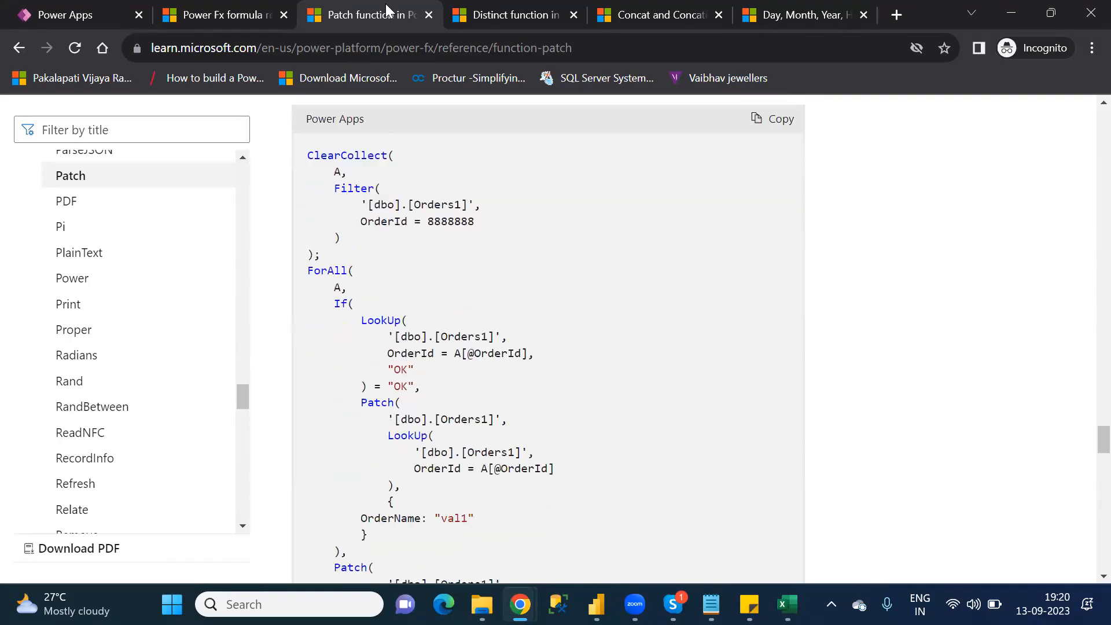
key(Down)
key(Down)
key(Down)
key(Down)
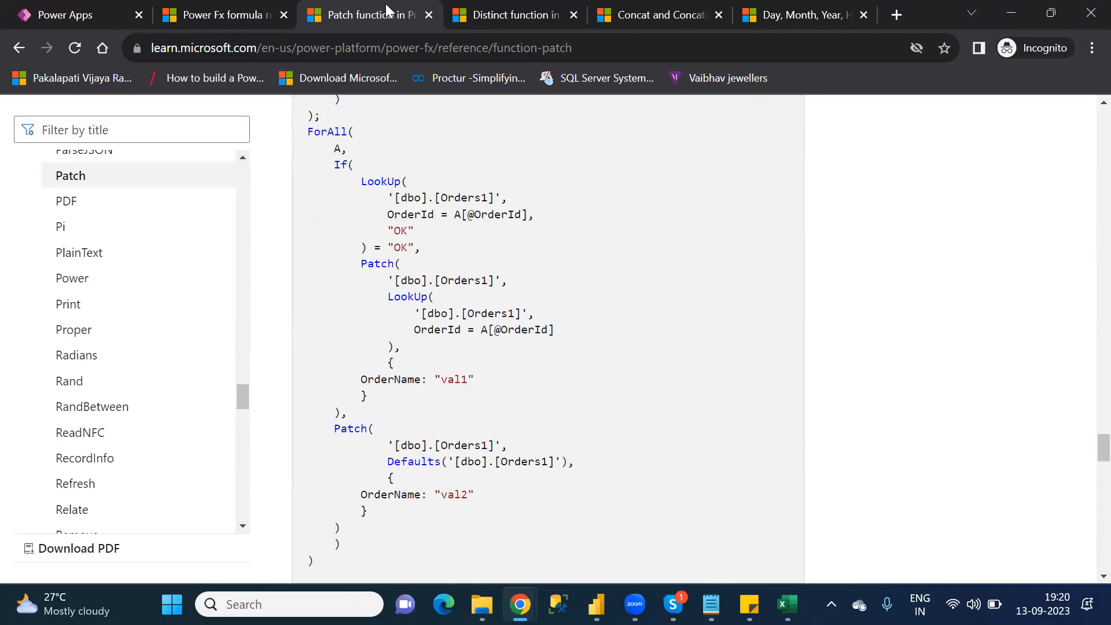
key(Down)
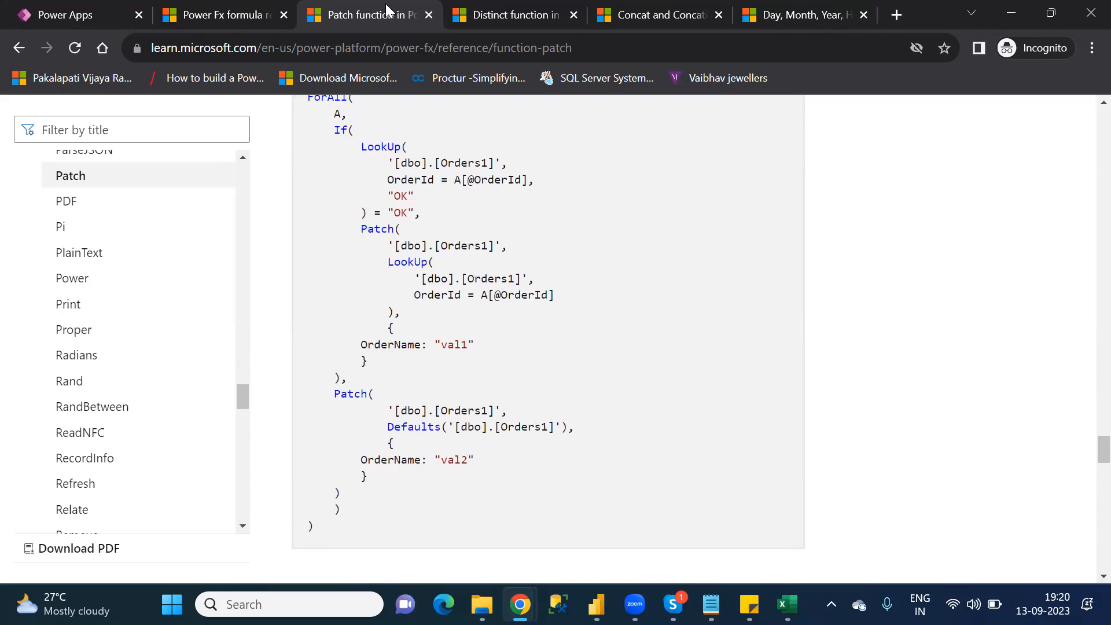
key(Down)
key(Down)
key(Down)
key(Down)
key(Down)
key(Down)
key(Down)
key(Down)
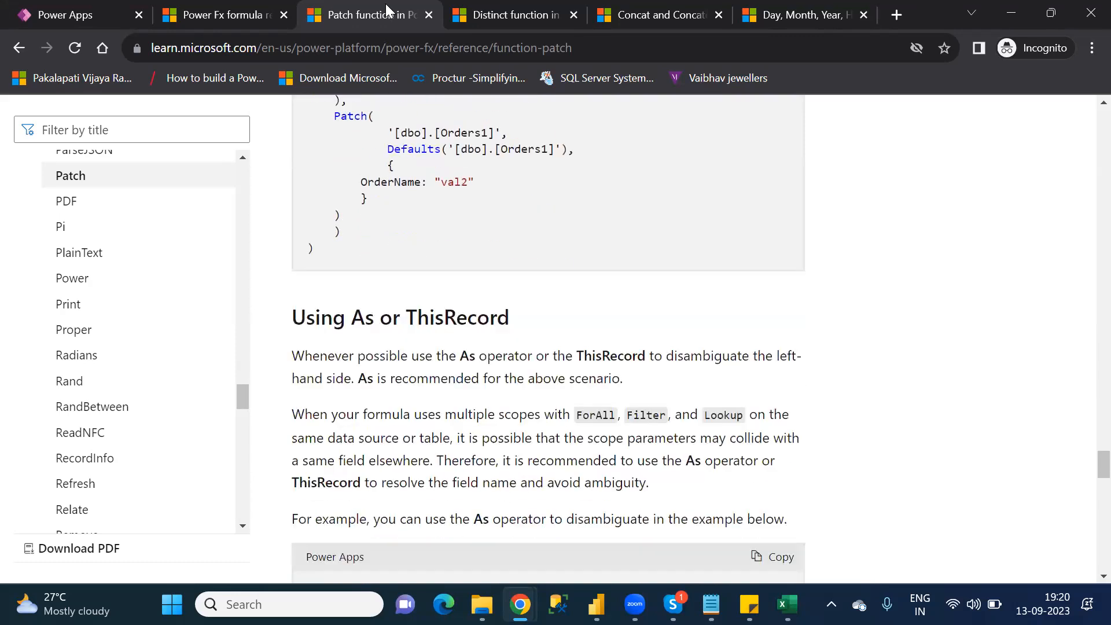
key(Down)
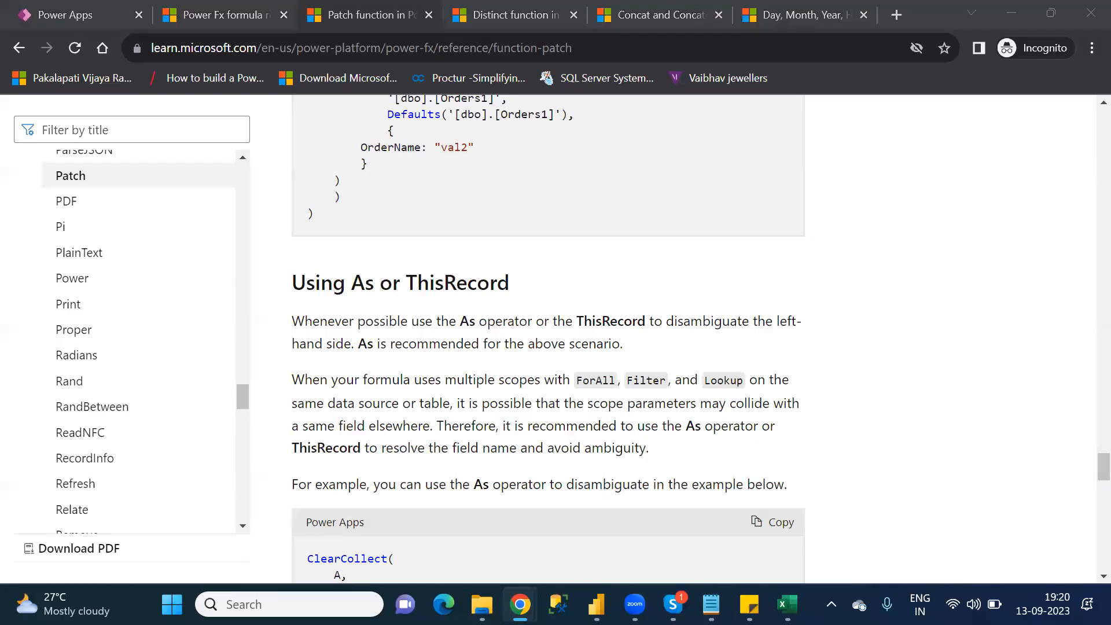
- Switch to Excel and complete the second argument of the Patch syntax in cell C52 as "ThisRecord/Condition"
click(787, 604)
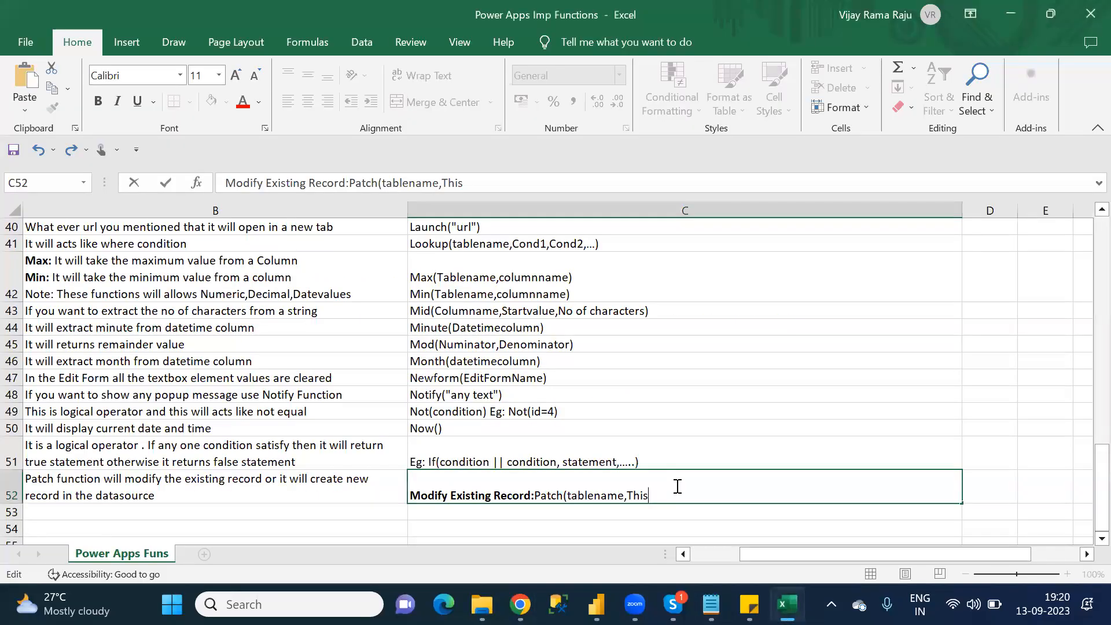
text(Record)
double_click(651, 494)
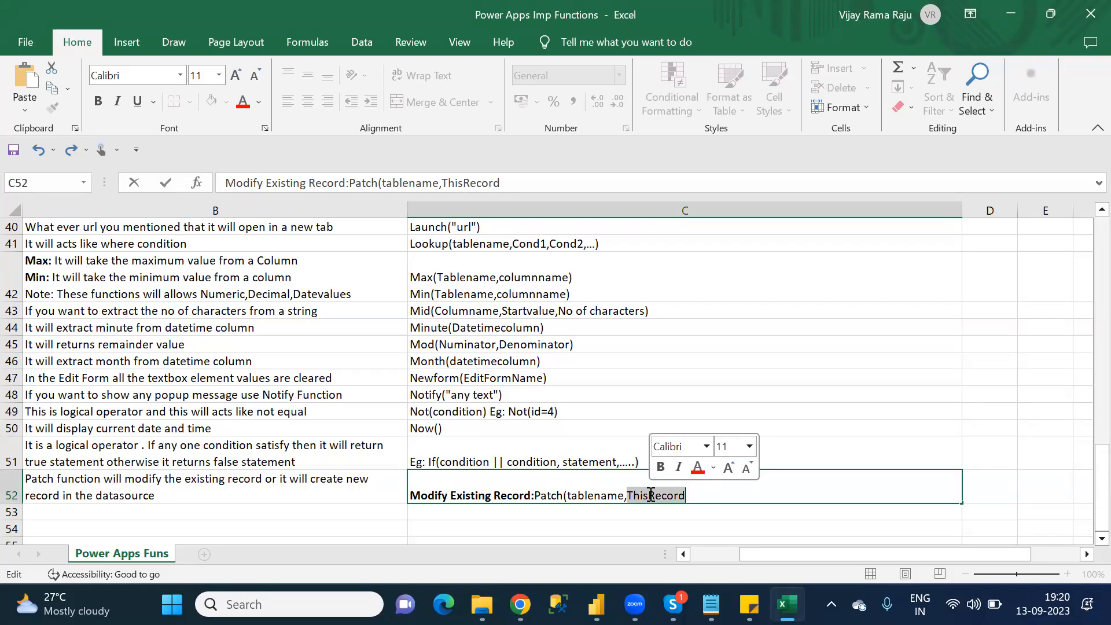
key(BackSpace)
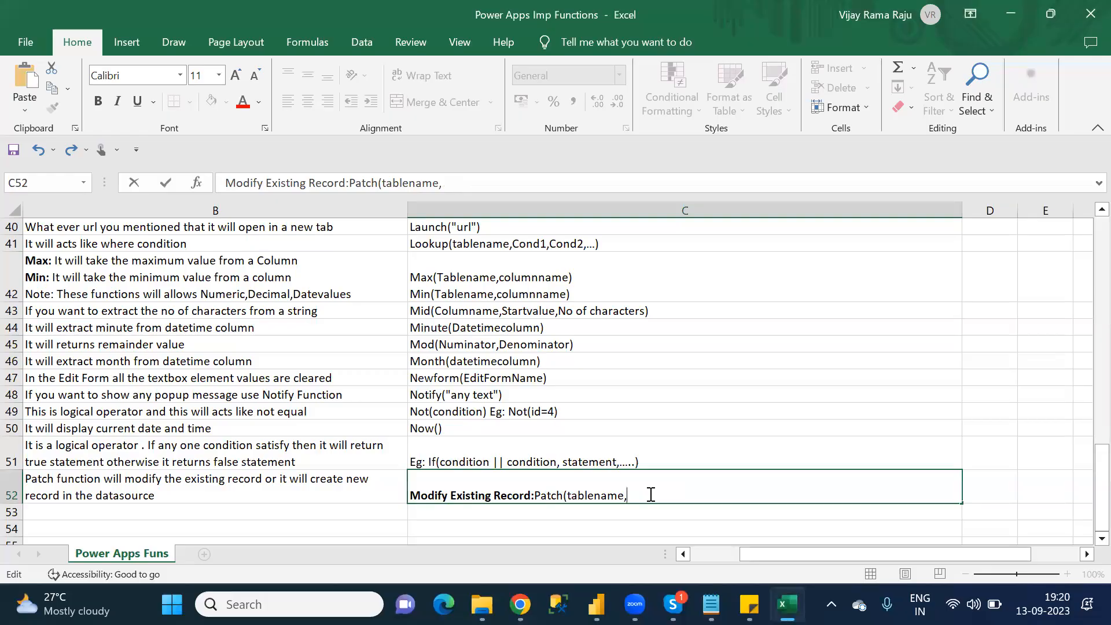
text(ThisRecord/COnd)
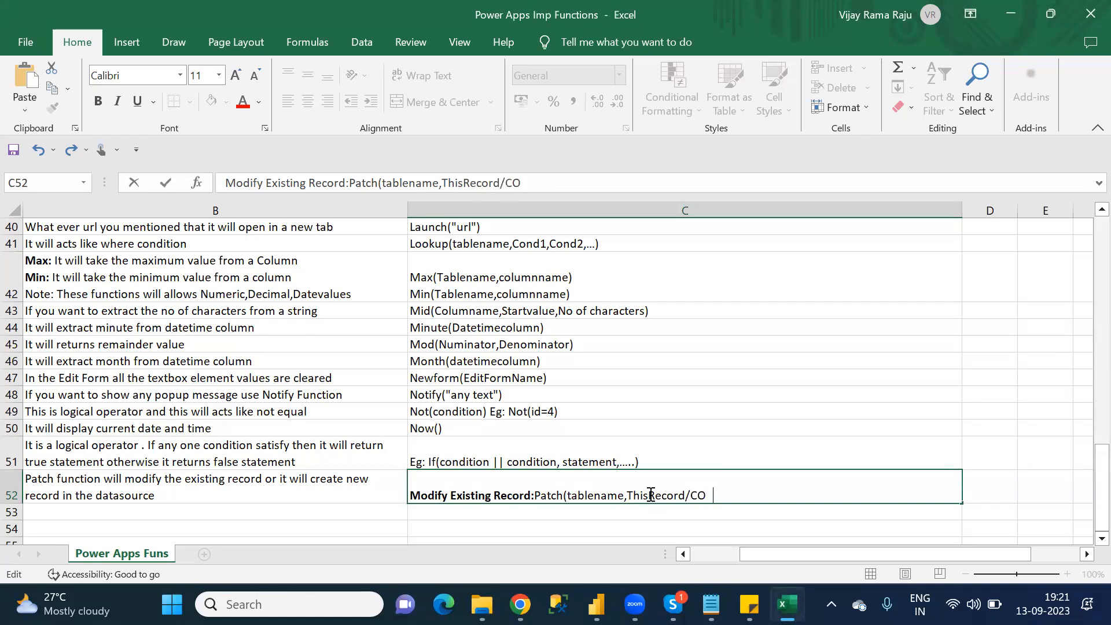
key(BackSpace)
key(BackSpace)
key(BackSpace)
text(ondition)
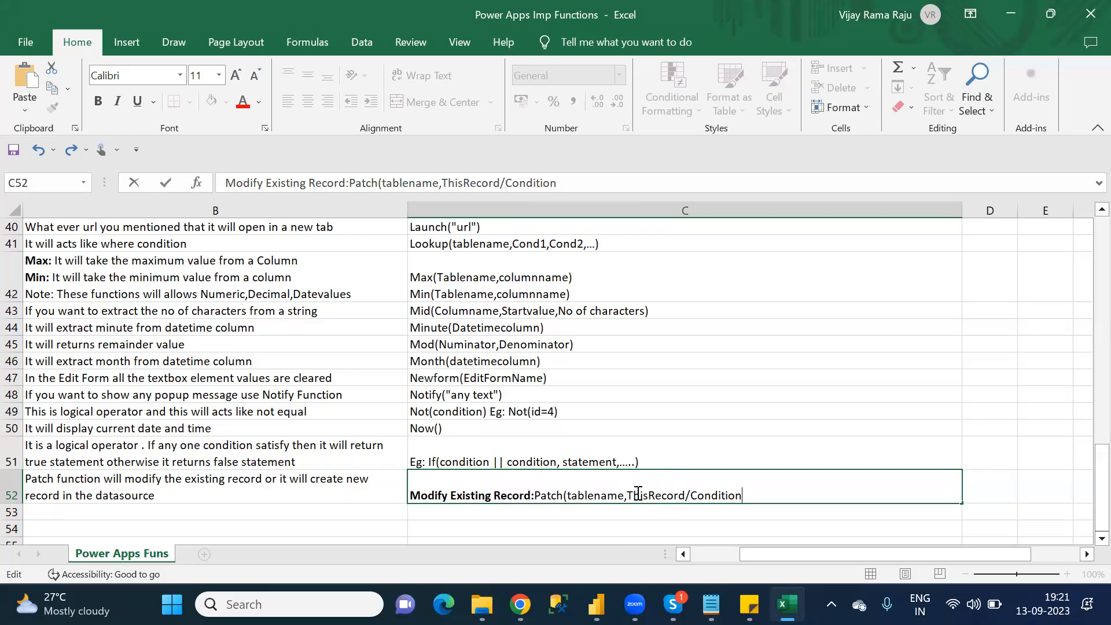
- Append "(Use Filter Function or Lookup" after "Condition" in the Patch syntax in cell C52
double_click(729, 496)
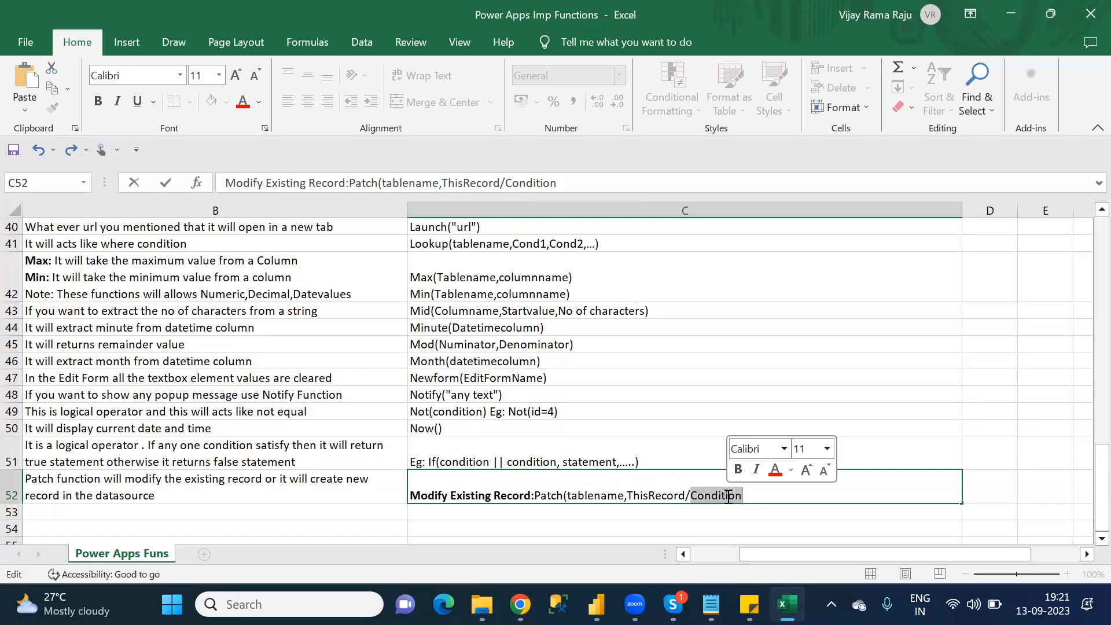
drag(728, 497, 743, 496)
click(743, 497)
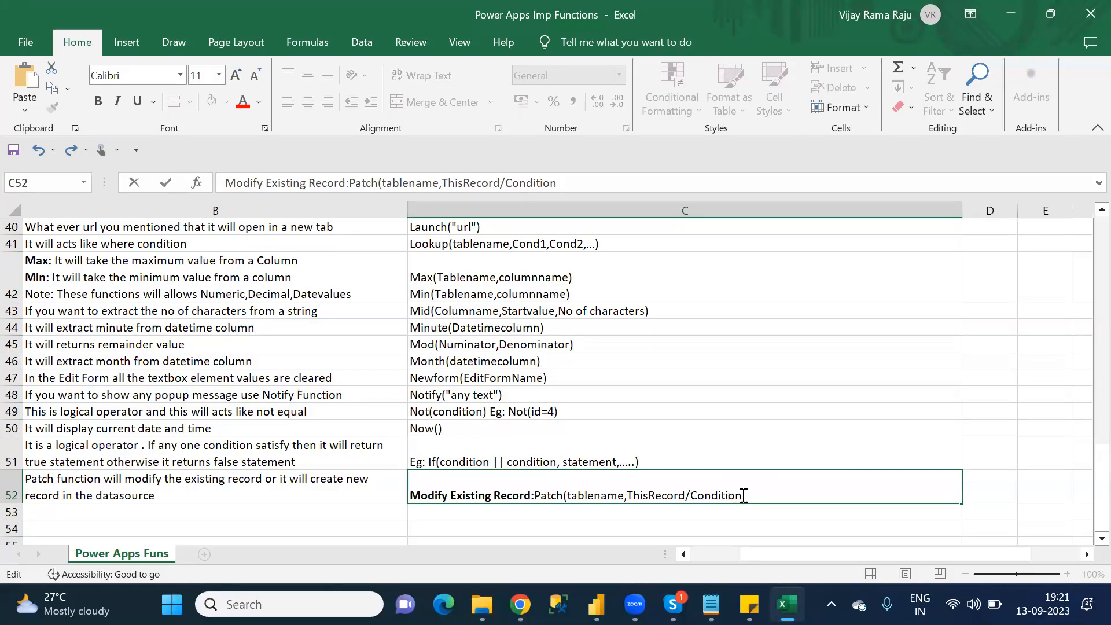
text(()
text(Use Filter FUnc)
key(BackSpace)
key(BackSpace)
key(BackSpace)
text(unction or L)
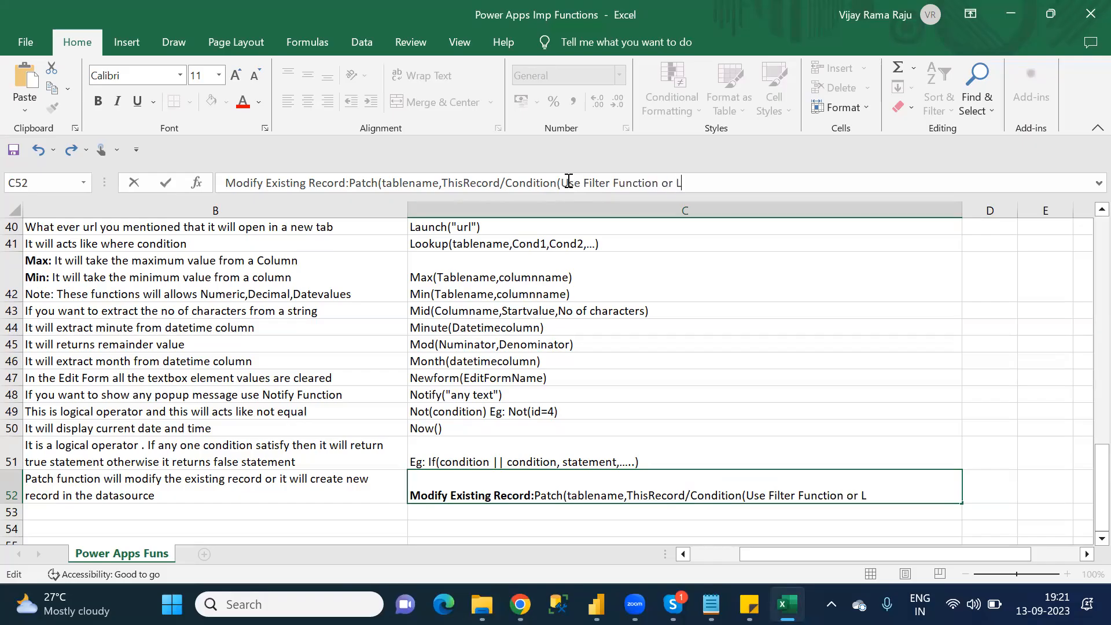
text(ookup)
- Bold "Filter Function or Lookup" in C52 and continue the syntax with "),{"
drag(582, 183, 717, 183)
key(ctrl+b)
click(717, 183)
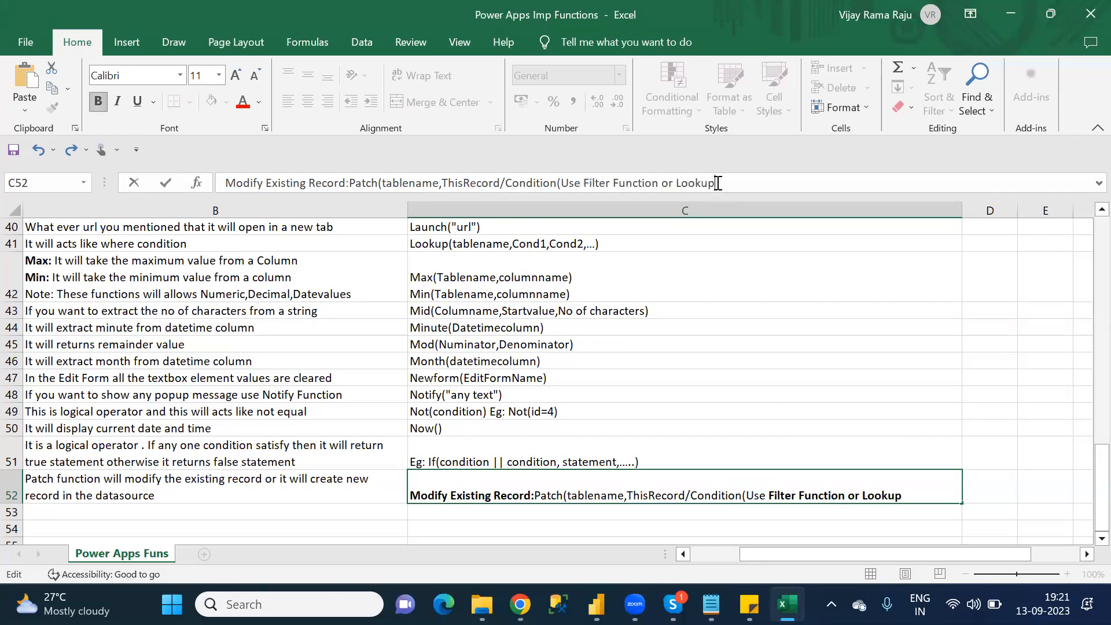
text(),{)
click(717, 183)
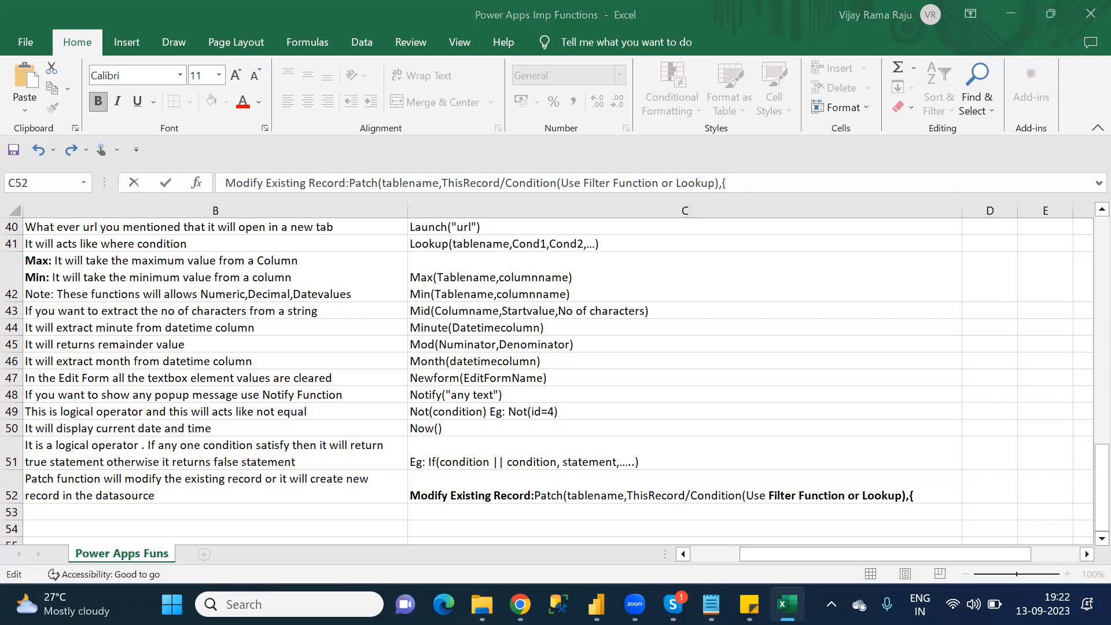
- Switch to the Patch page in Chrome and examine the braces argument in the IceCream LookUp example
mouse_move(520, 604)
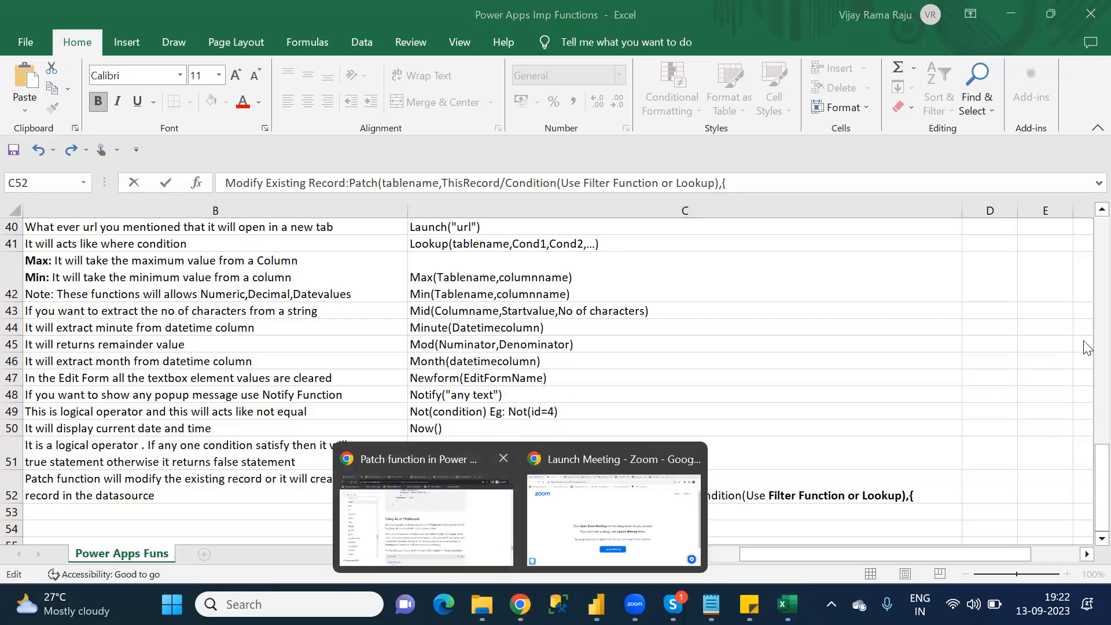
click(490, 532)
scroll(1088, 390, up, 3)
scroll(1087, 390, up, 20)
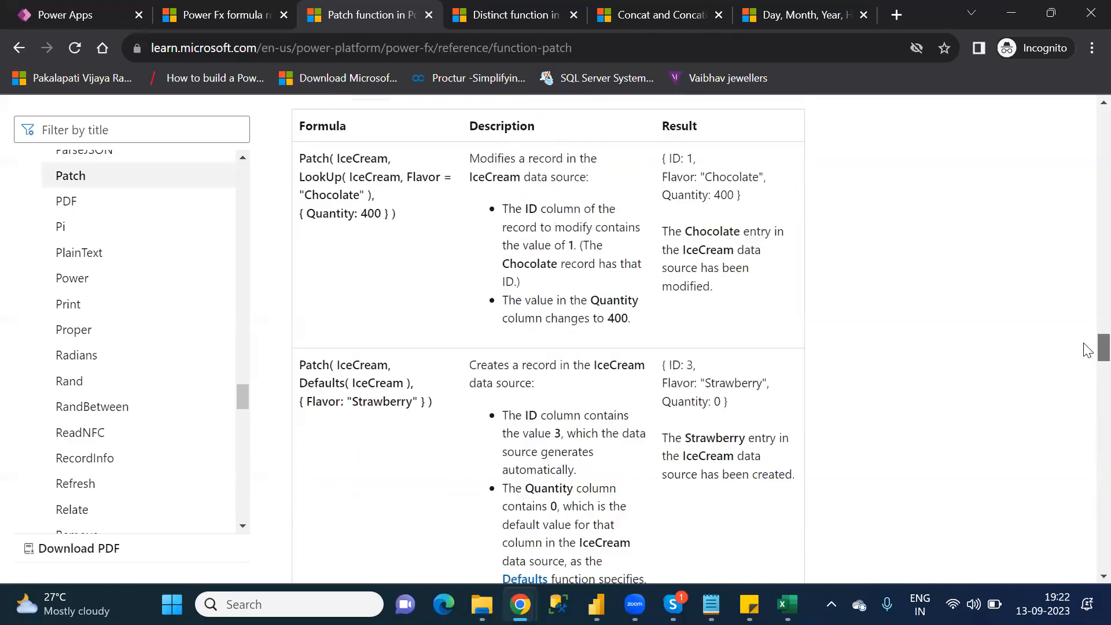
scroll(1087, 353, down, 4)
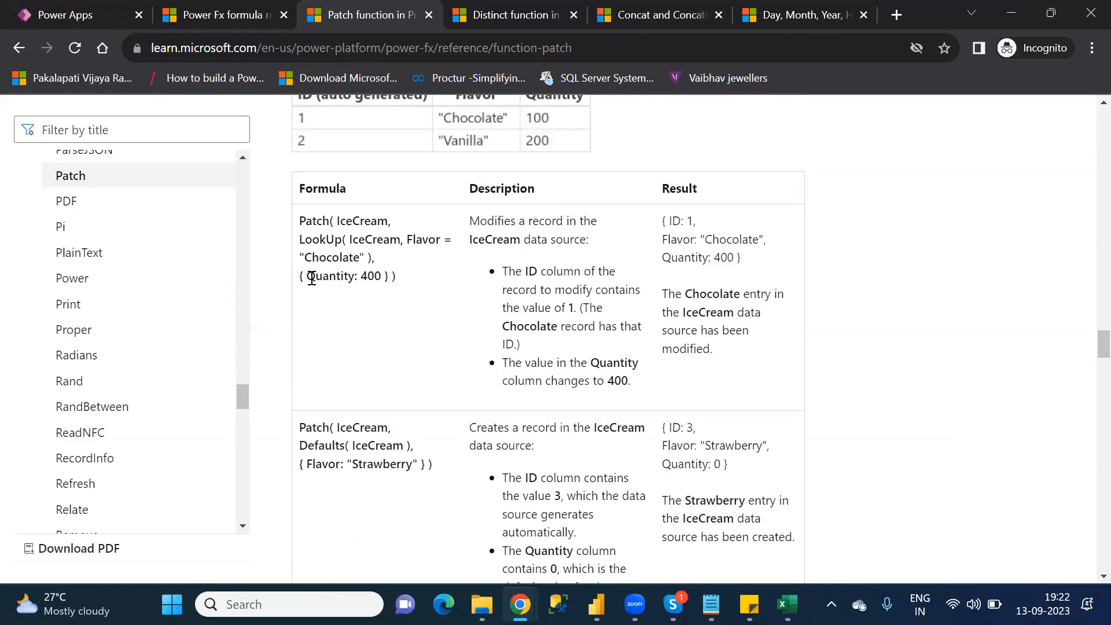
drag(307, 278, 383, 279)
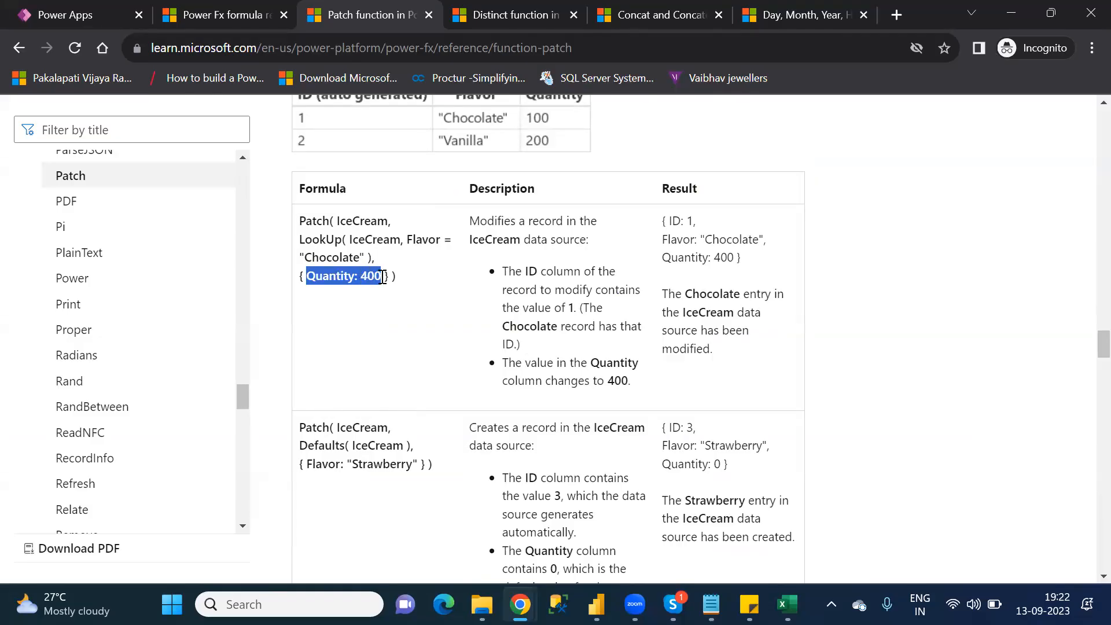
- Switch back to Excel and enter "columname" after the opening brace of the Patch syntax in C52
key(alt+Tab)
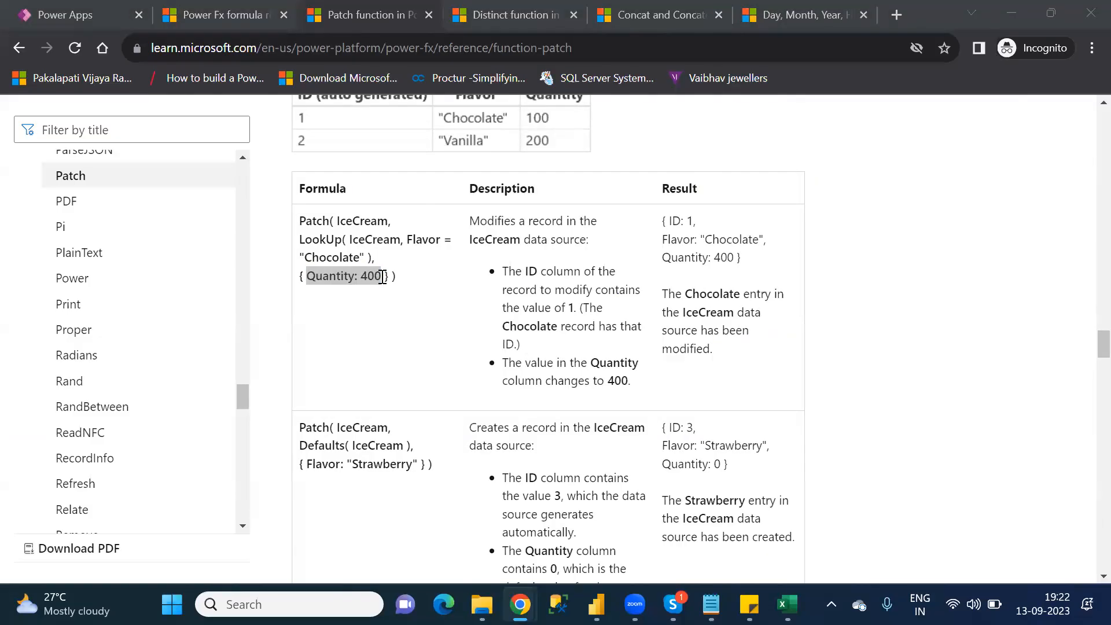
key(Tab)
key(Tab)
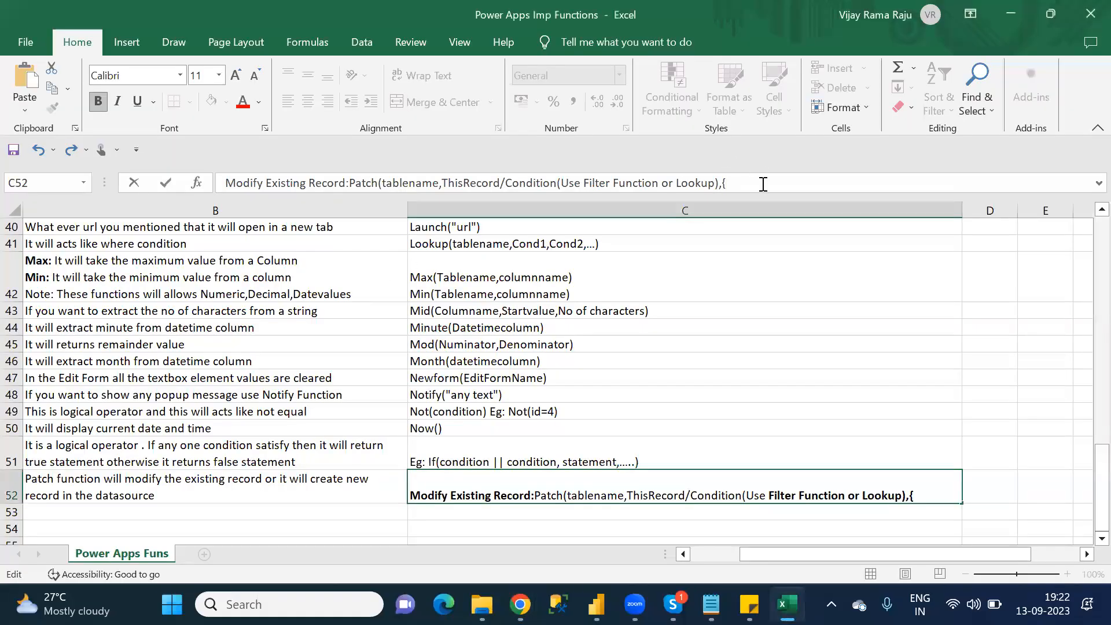
text(columnane)
text(m)
key(BackSpace)
key(BackSpace)
key(BackSpace)
text(me)
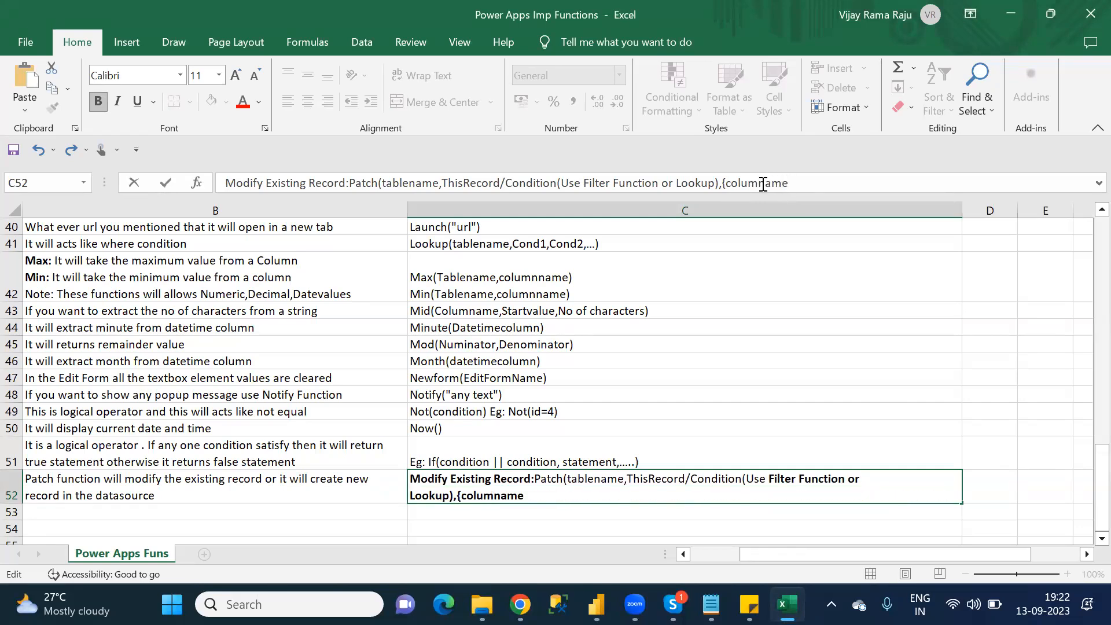
- Complete the first name-value pair in C52 by adding ":newvalue" after the column name
text(:)
text(value)
key(BackSpace)
key(BackSpace)
key(BackSpace)
key(BackSpace)
key(BackSpace)
text(newvalue)
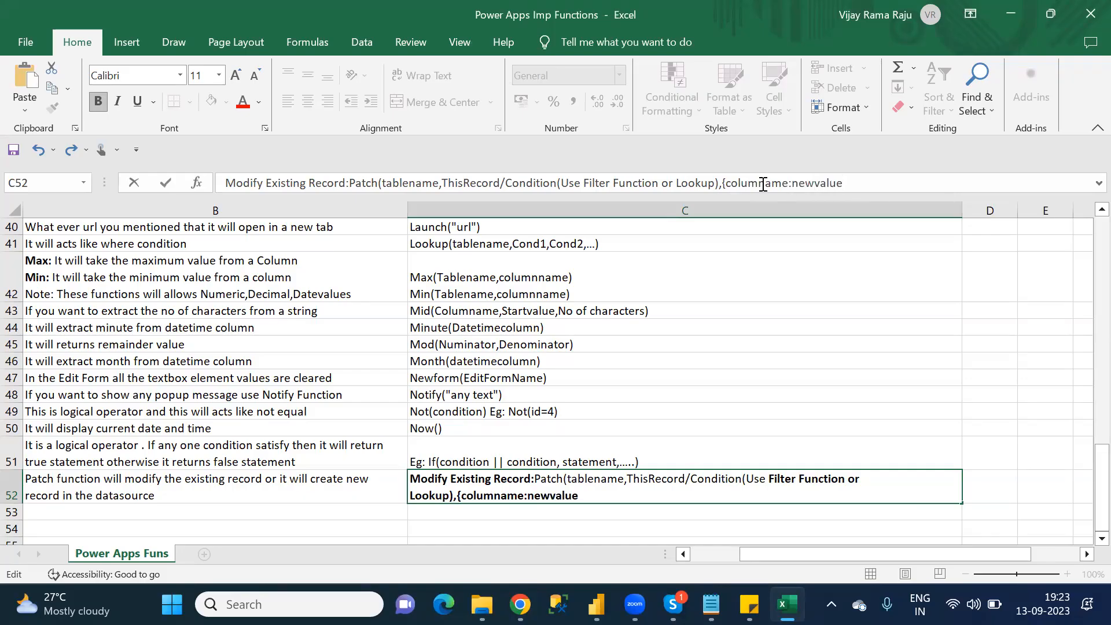
- Add a copied second "columname:newvalue" pair after a comma in C52 and close the syntax with ",...})"
text(,)
mouse_move(730, 186)
mouse_down()
mouse_move(847, 180)
mouse_move(727, 183)
mouse_up()
key(ctrl+c)
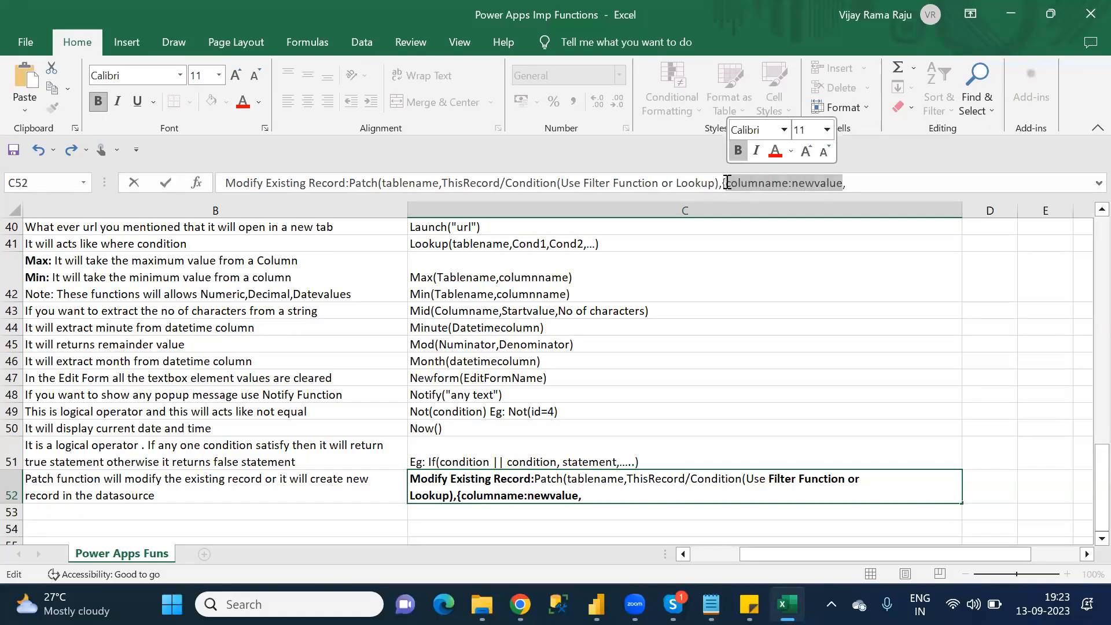
click(862, 179)
key(ctrl+v)
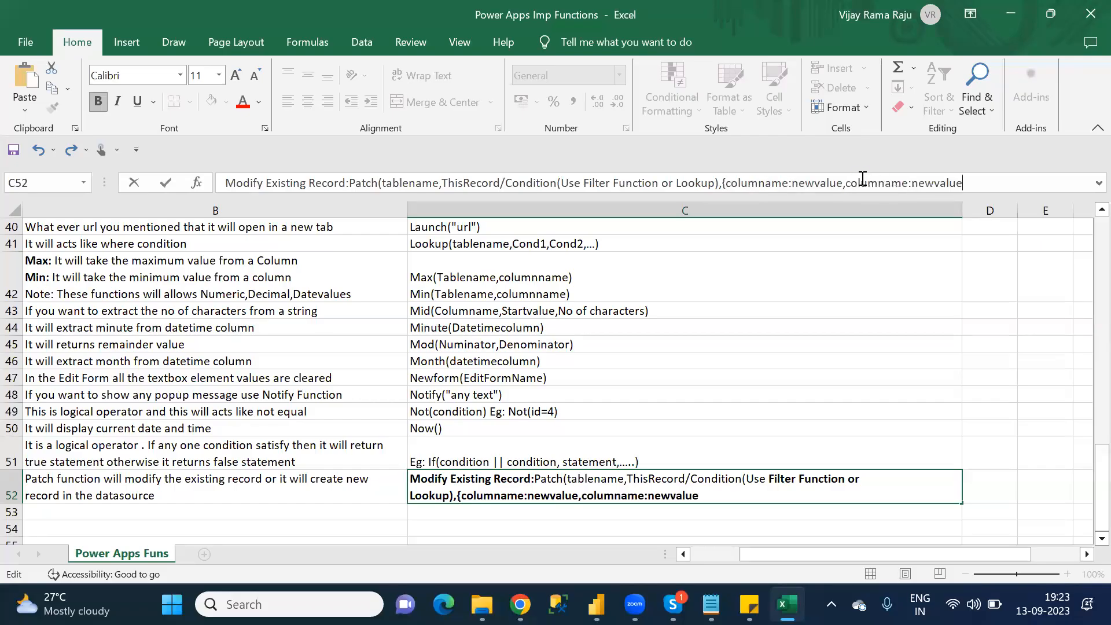
text(,...}))
- Remove bold from the text after "Lookup" in C52, from the closing parenthesis to the end of the syntax
drag(723, 496, 449, 495)
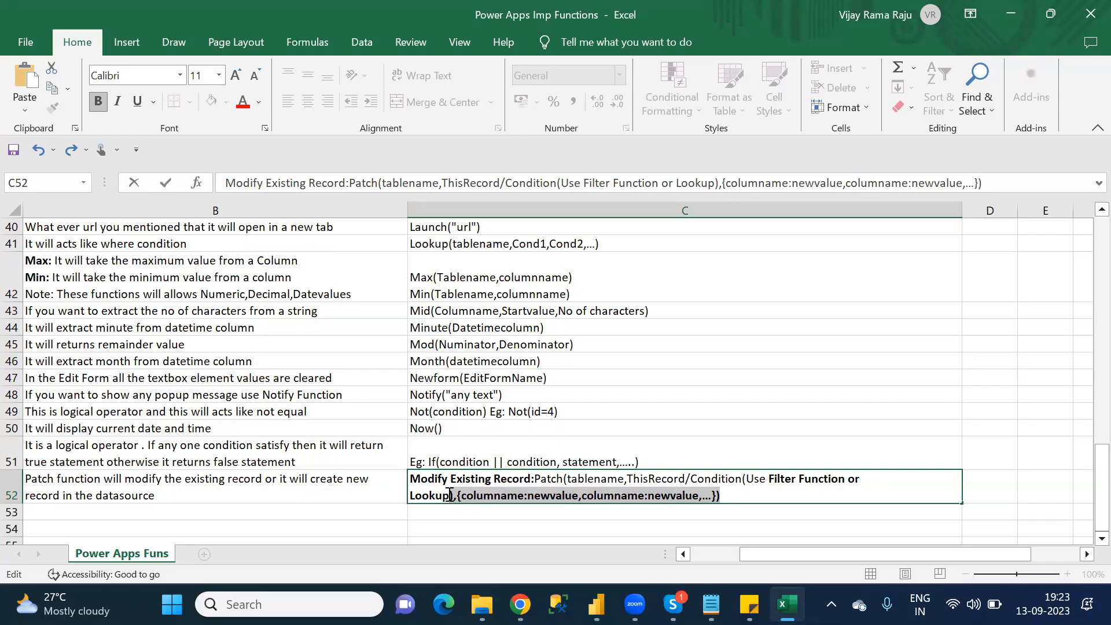
key(ctrl+b)
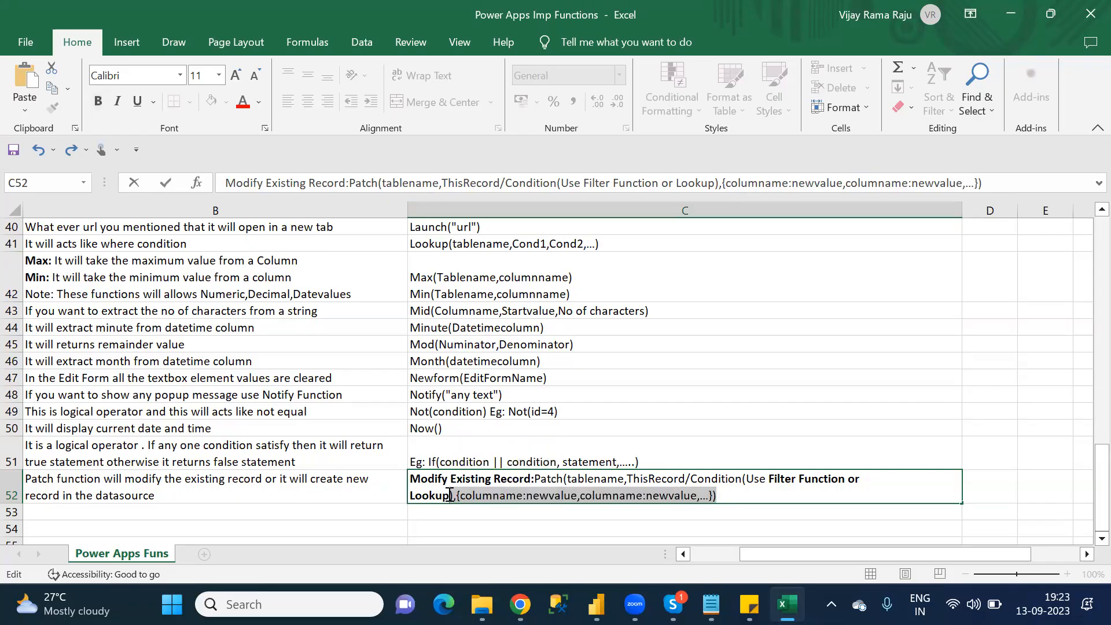
click(747, 495)
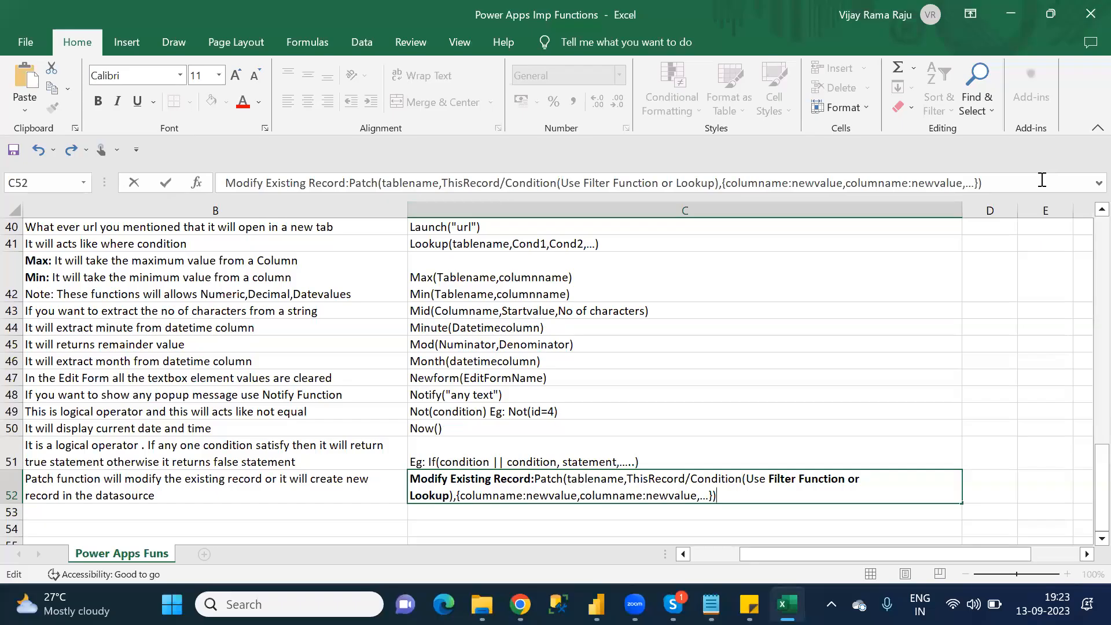
- Start a new line inside cell C52 with the bold label "Create a New Record:"
key(alt+Return)
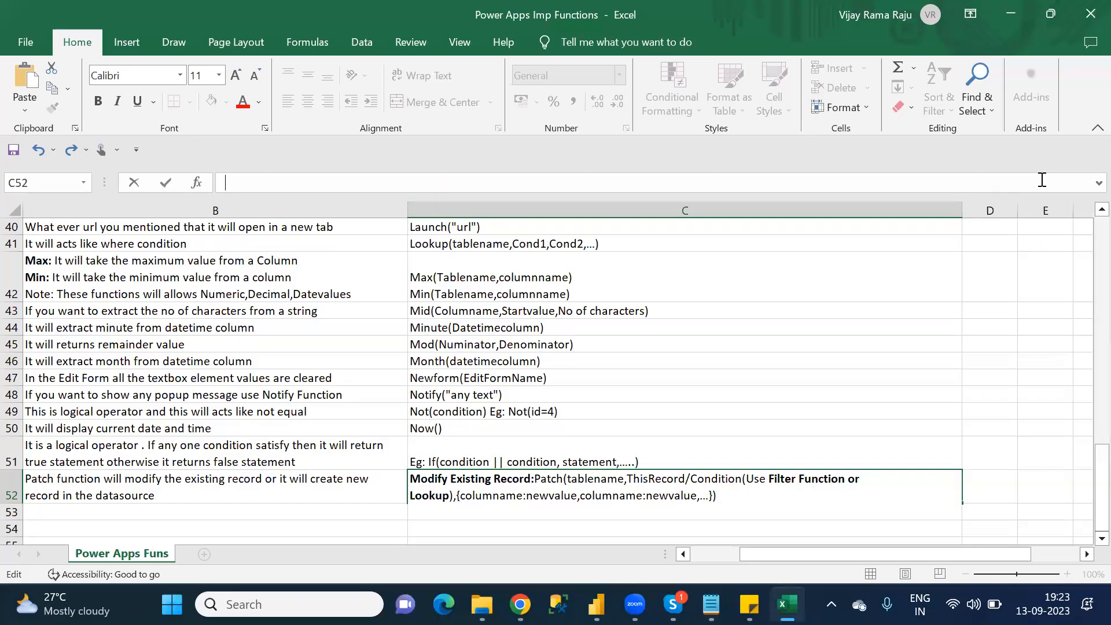
text(Crea)
key(BackSpace)
key(BackSpace)
key(BackSpace)
key(BackSpace)
key(ctrl+b)
text(Create N)
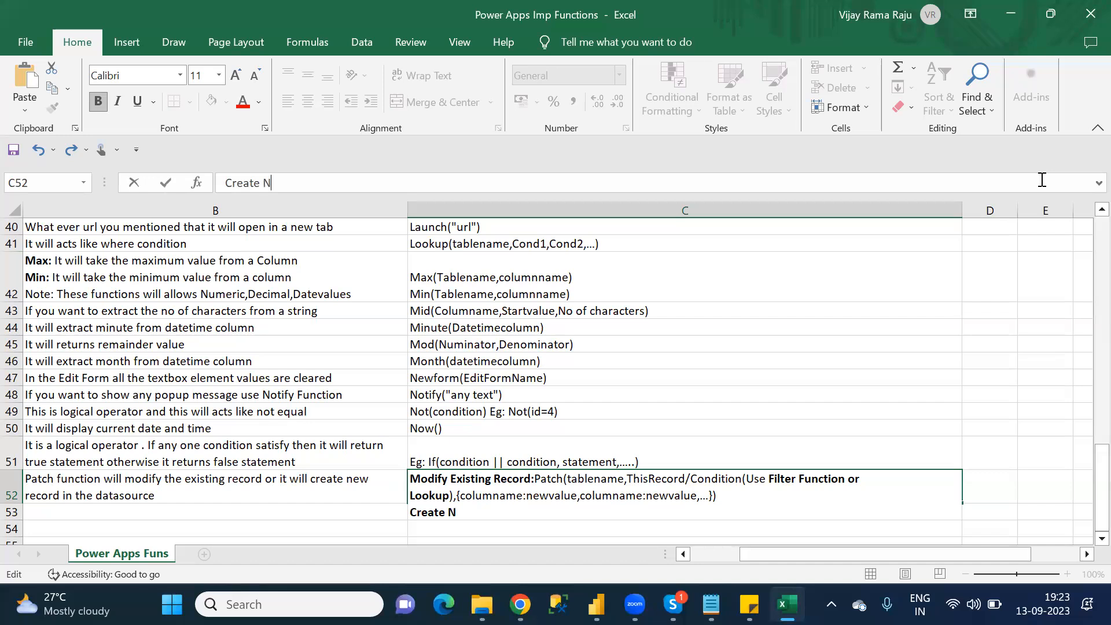
key(BackSpace)
text(a New E)
key(BackSpace)
text(Record)
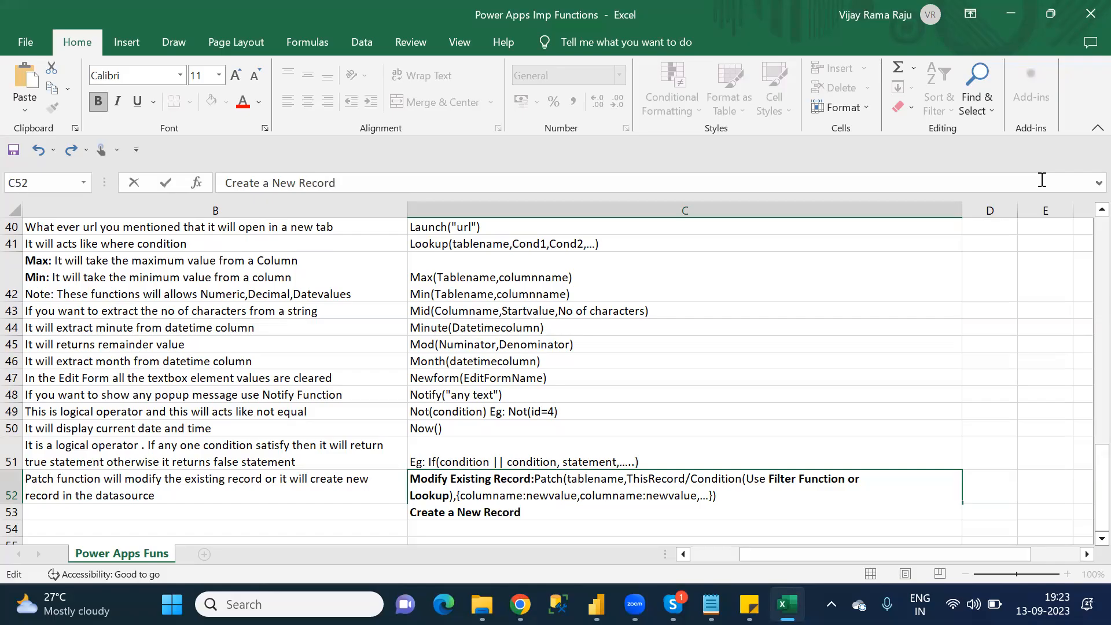
text(:)
- Enter "Patch(Tablename," in regular weight after the "Create a New Record:" label in C52
key(ctrl+b)
key(ctrl+b)
key(ctrl+b)
text(Patch)
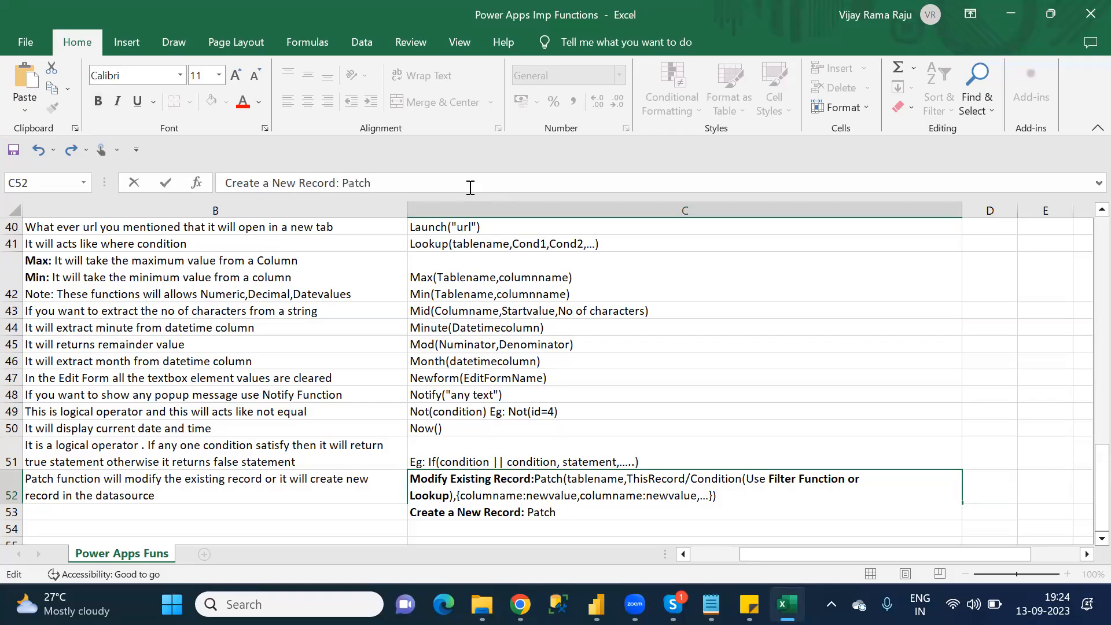
text((Tablename,)
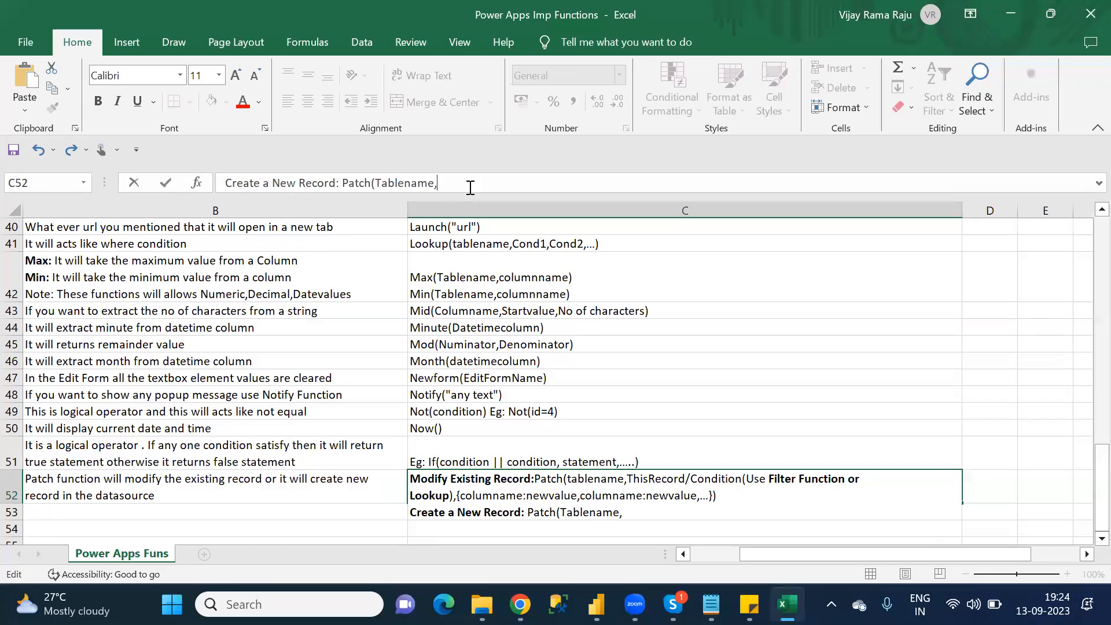
- Add "Defaults(Tablename)" as the second argument of the new-record Patch syntax, reusing the copied table name
text(Defaults()
double_click(397, 183)
key(ctrl+c)
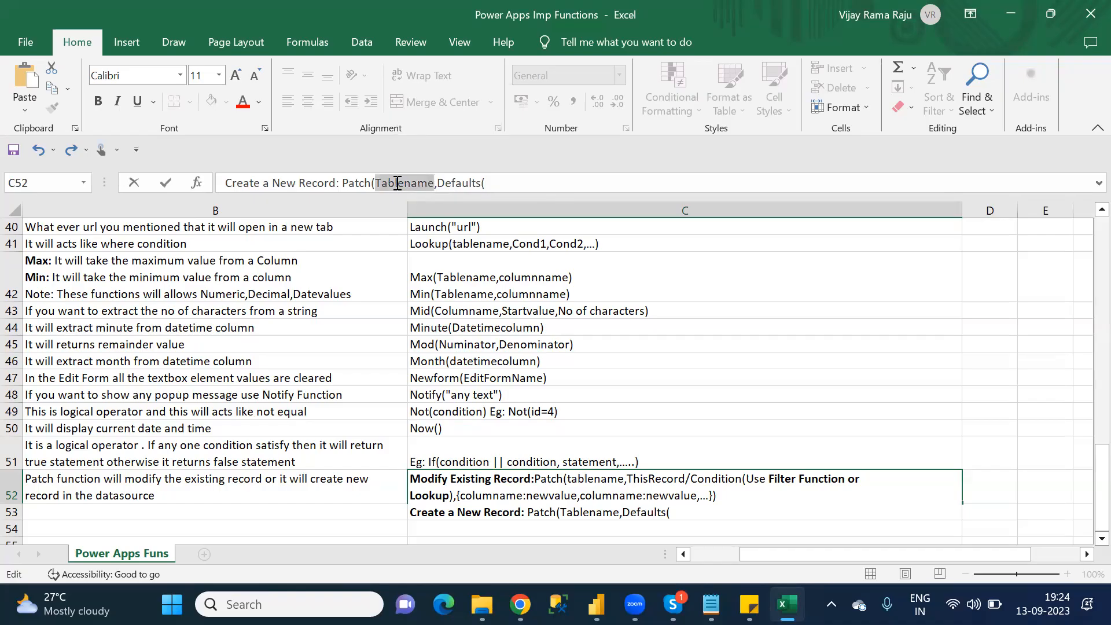
click(504, 186)
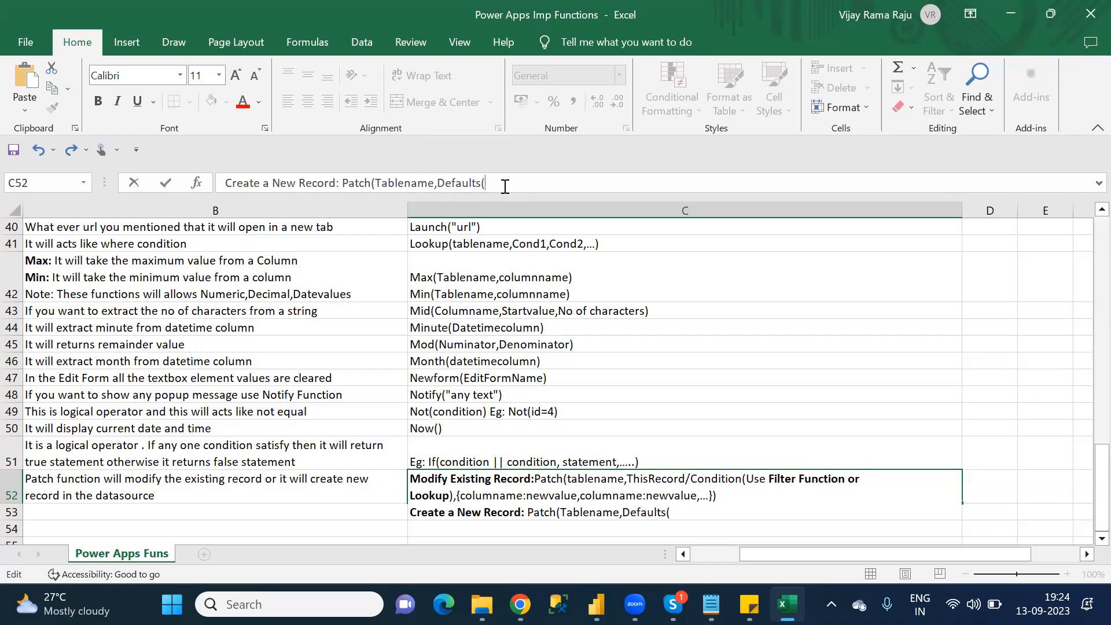
key(ctrl+v)
text())
- Complete the new-record syntax with "{columname:newvalue,columname:newvalue,...})" copied from the modify syntax, and commit cell C52
text({)
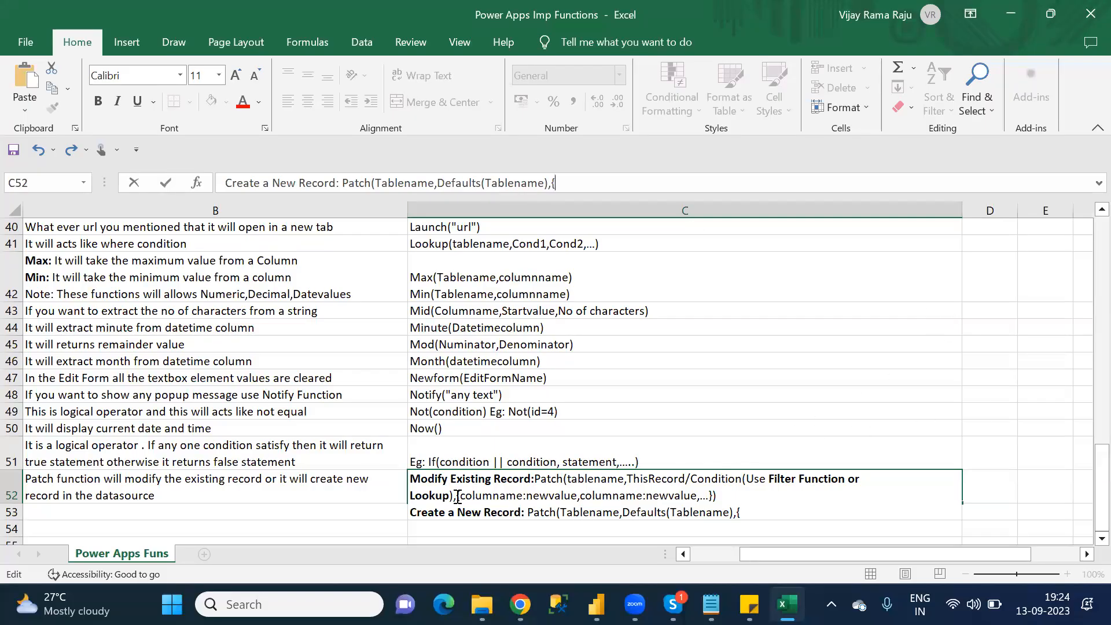
drag(456, 496, 718, 497)
key(ctrl+c)
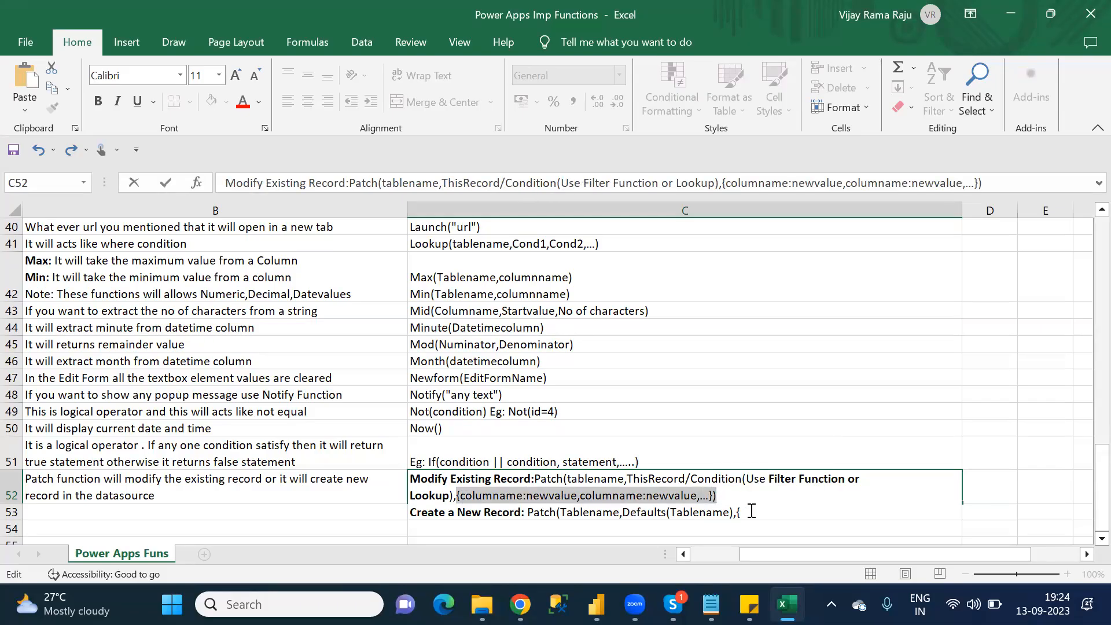
click(744, 510)
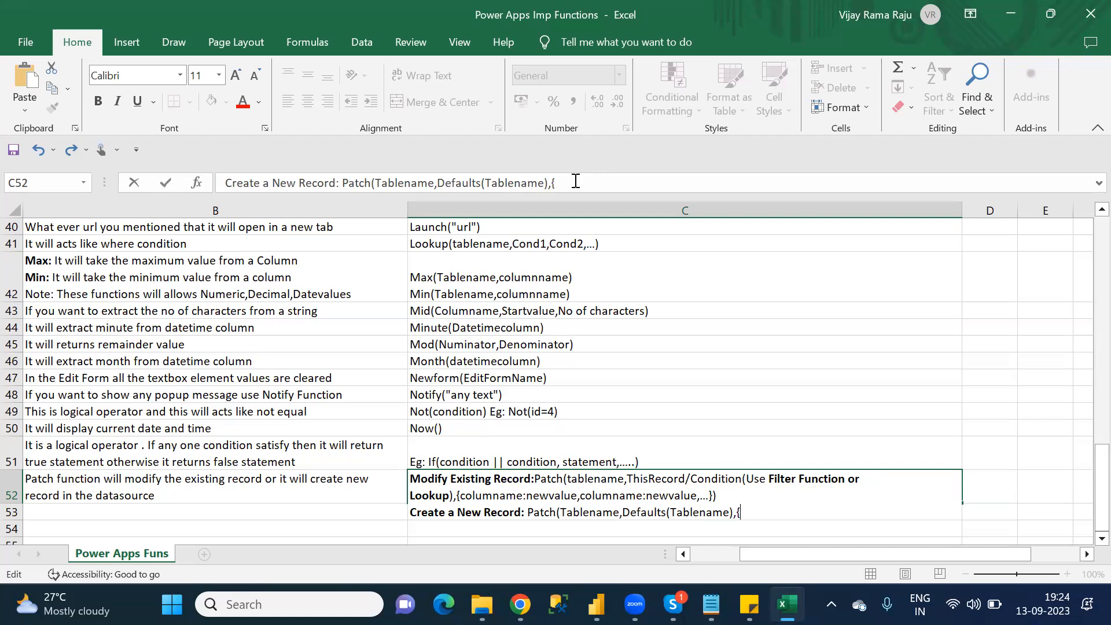
key(BackSpace)
key(ctrl+v)
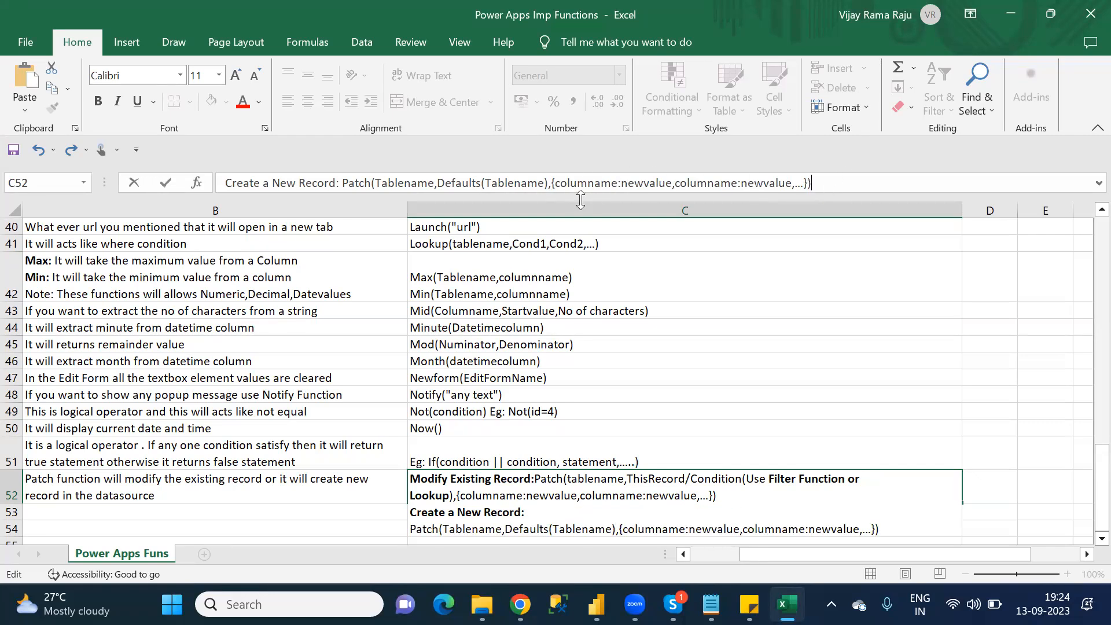
click(670, 468)
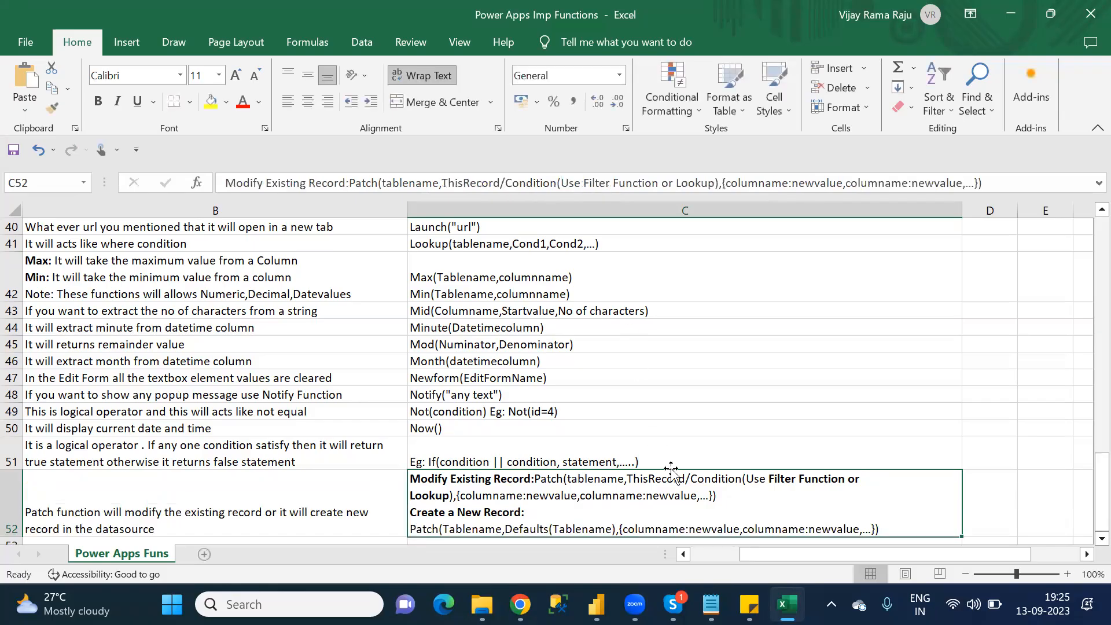
- Select cell A53, the empty function-name cell below Patch
click(641, 439)
key(Down)
key(Down)
key(Down)
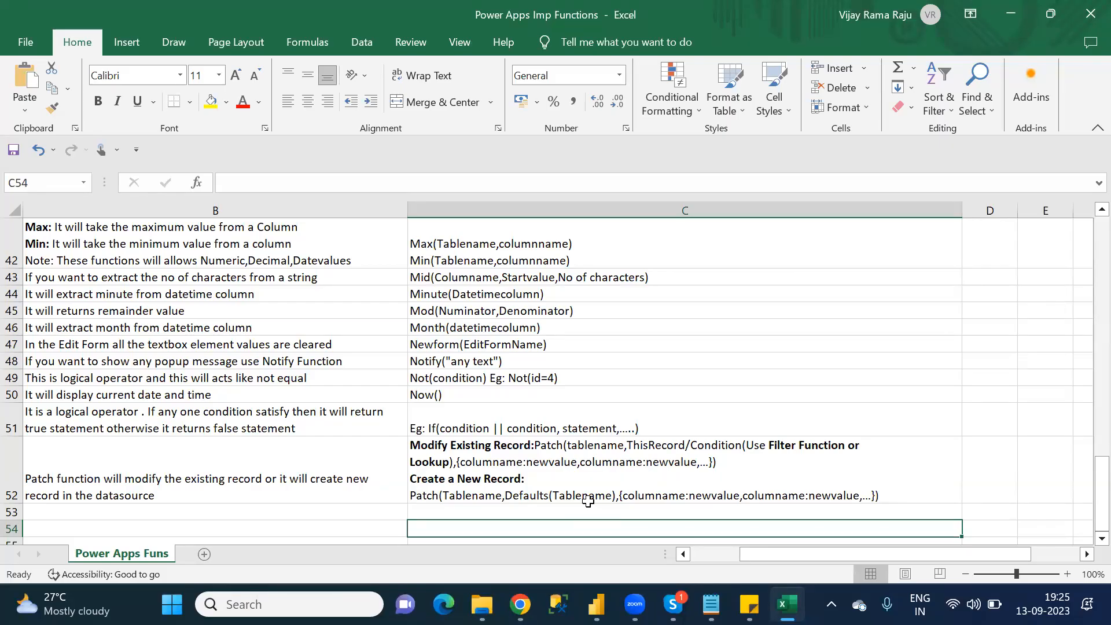
click(224, 523)
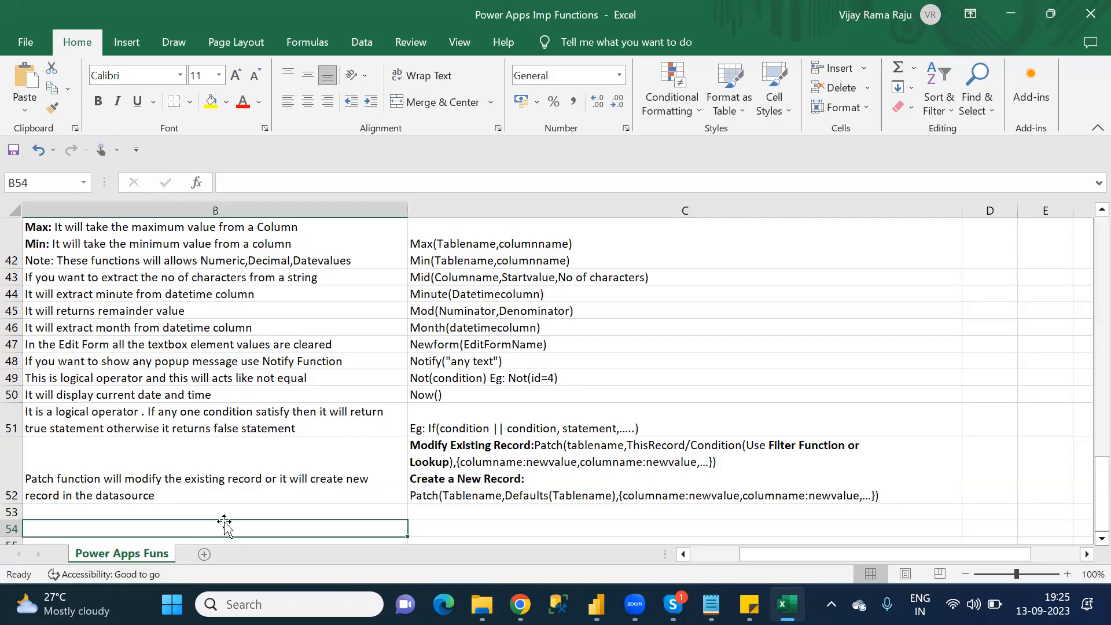
key(Left)
key(Up)
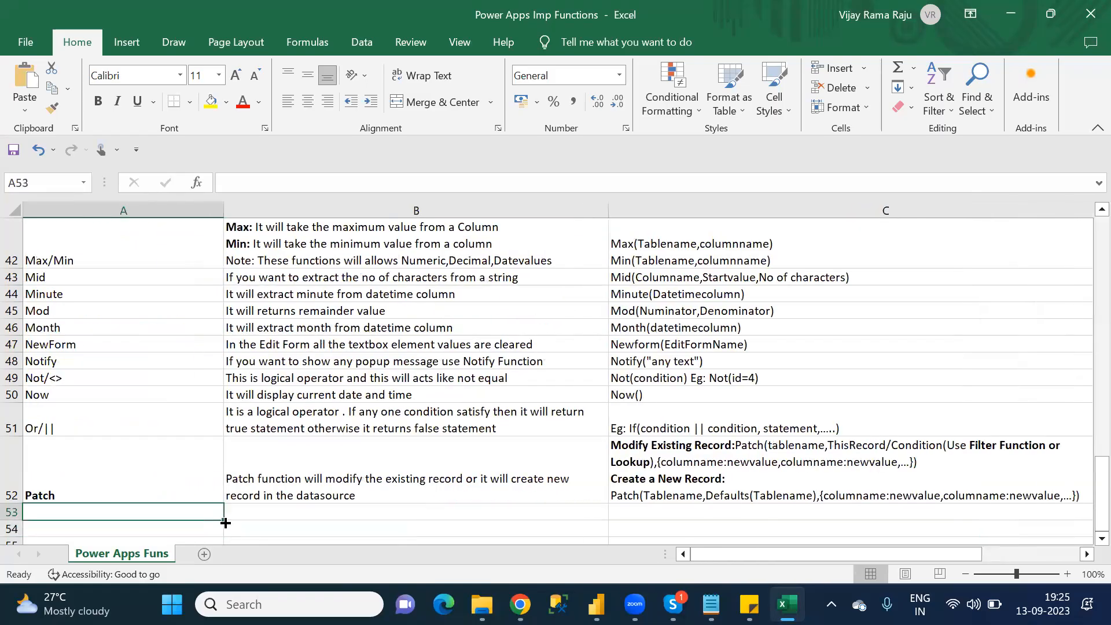
- Switch to the Category_Wise_Functions notes in Notepad and check which P category functions follow Patch
key(alt+Tab)
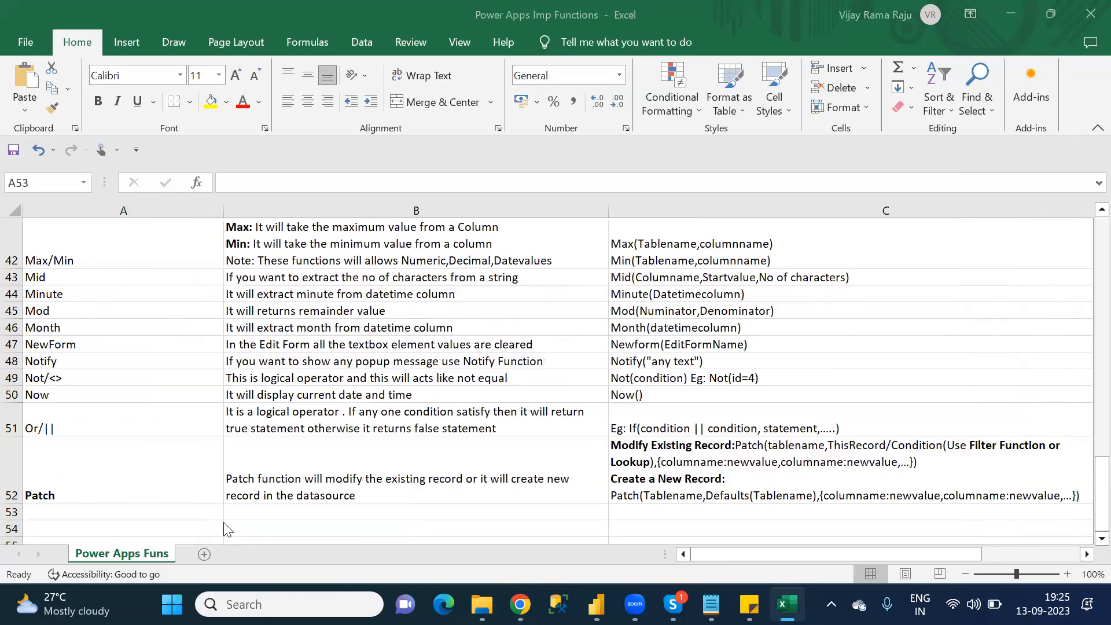
key(alt+Tab)
key(alt+Tab)
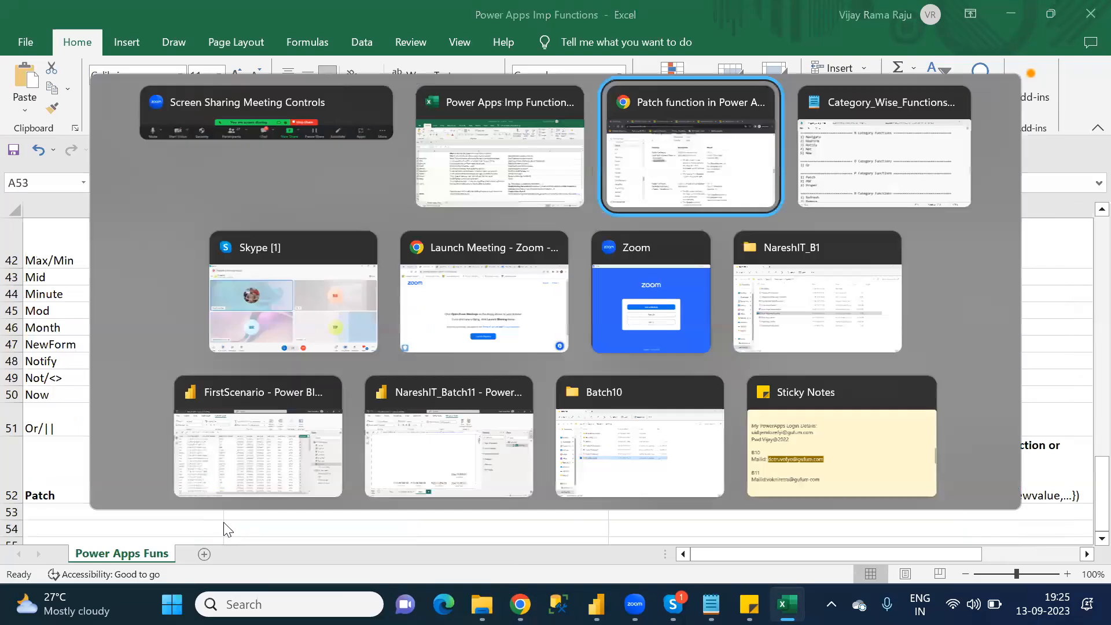
key(alt+Tab)
key(alt+Tab)
key(alt+Tab)
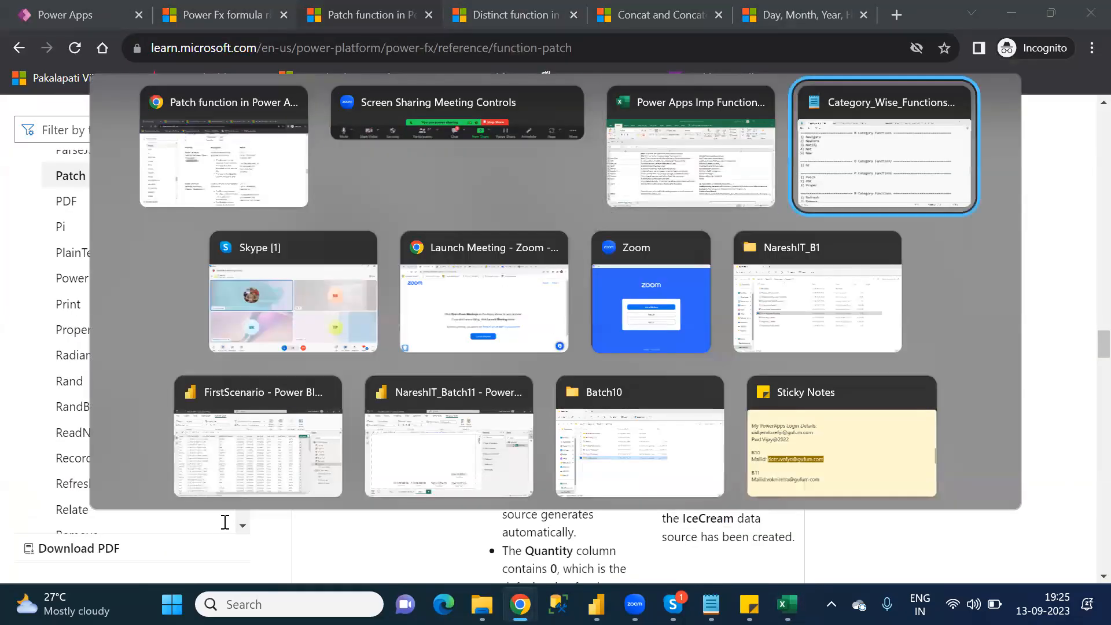
key(Down)
key(Down)
key(Down)
key(Down)
key(Down)
key(Down)
key(Down)
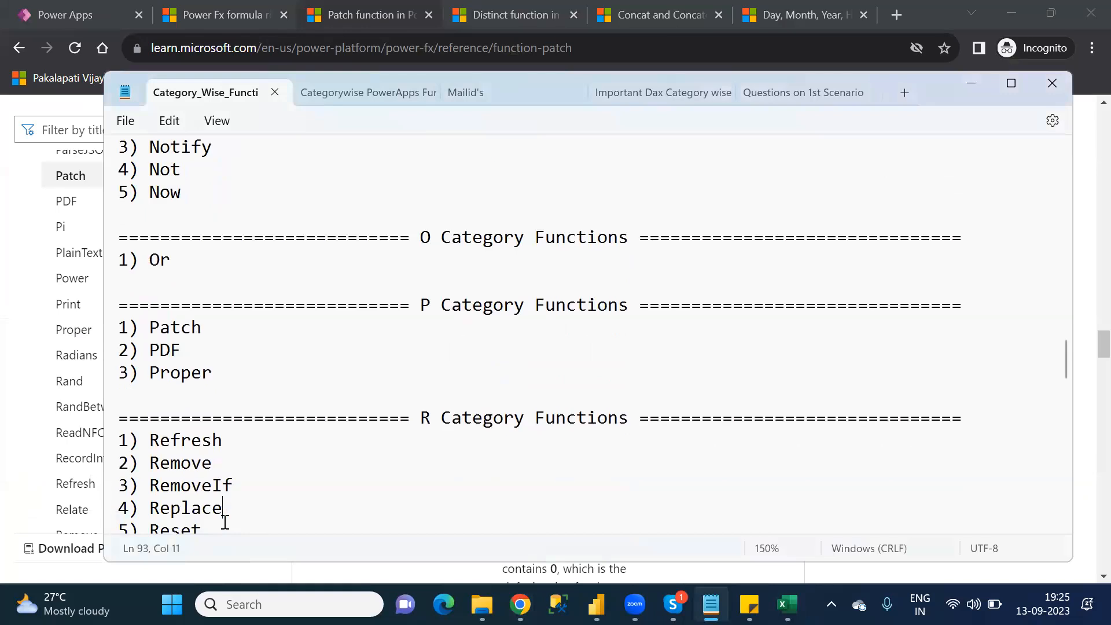
- Return to the Excel sheet and enter PDF as the function name in A53, moving on to B53
key(alt+Tab)
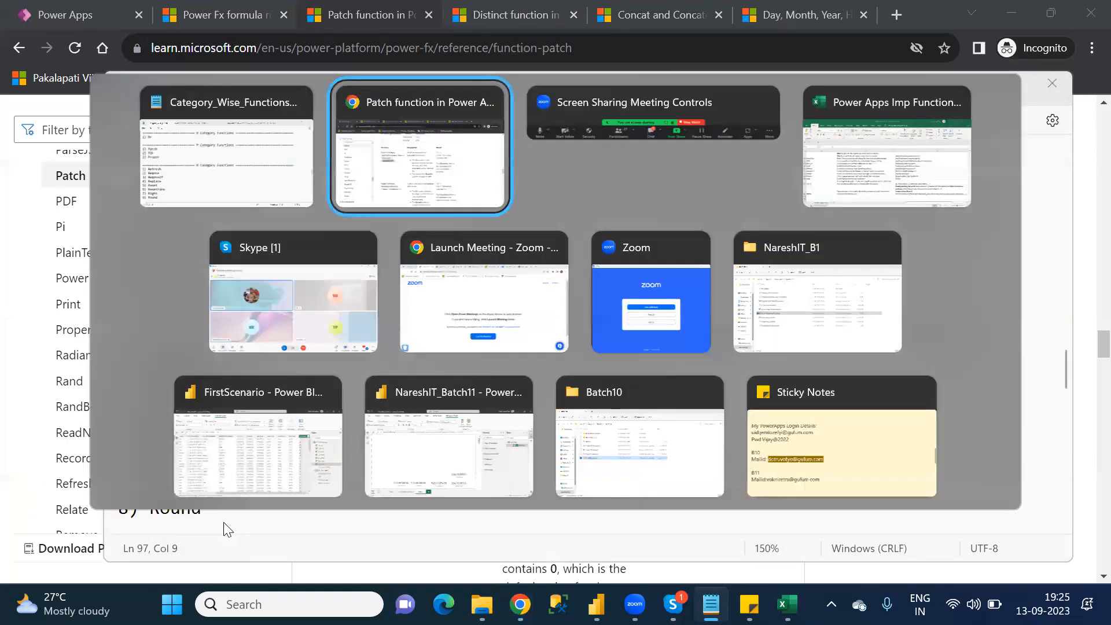
key(alt+Tab)
key(alt+Tab)
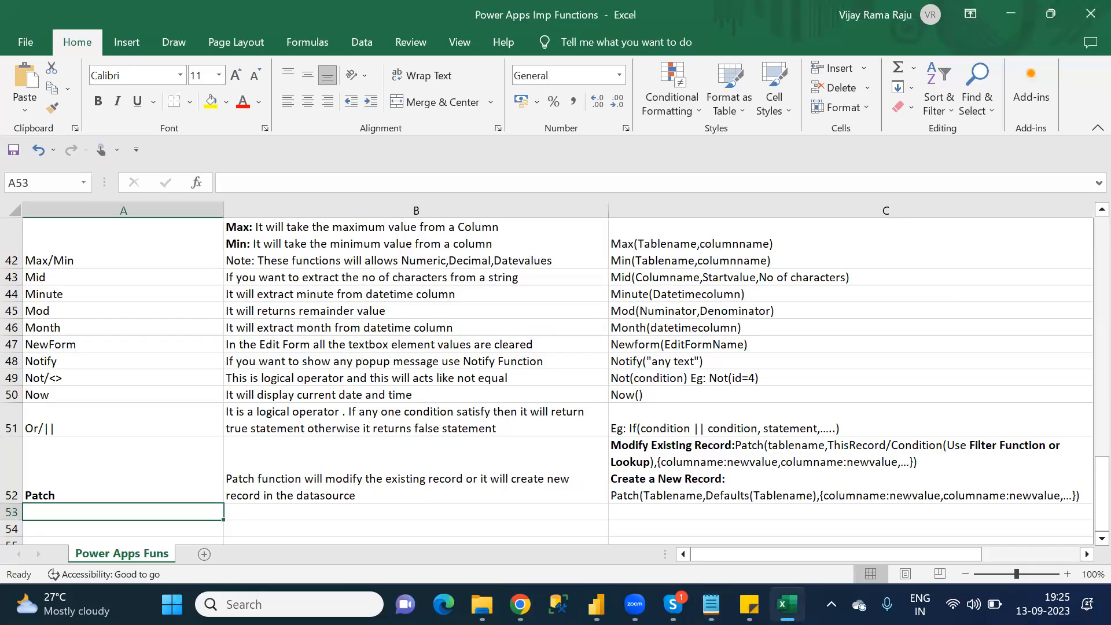
text(PDF)
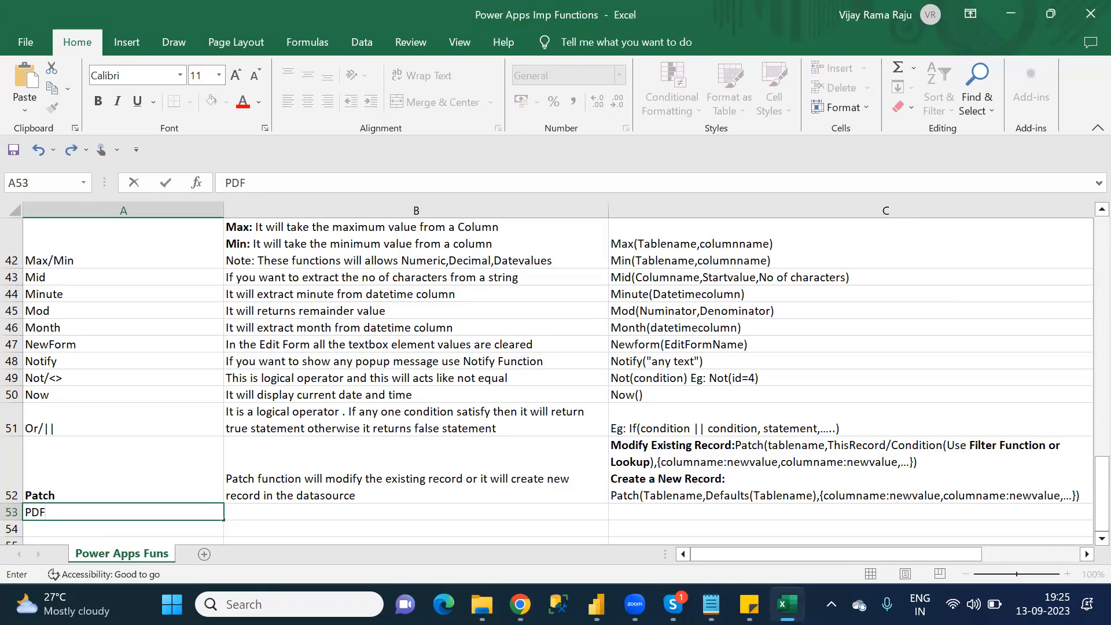
key(Tab)
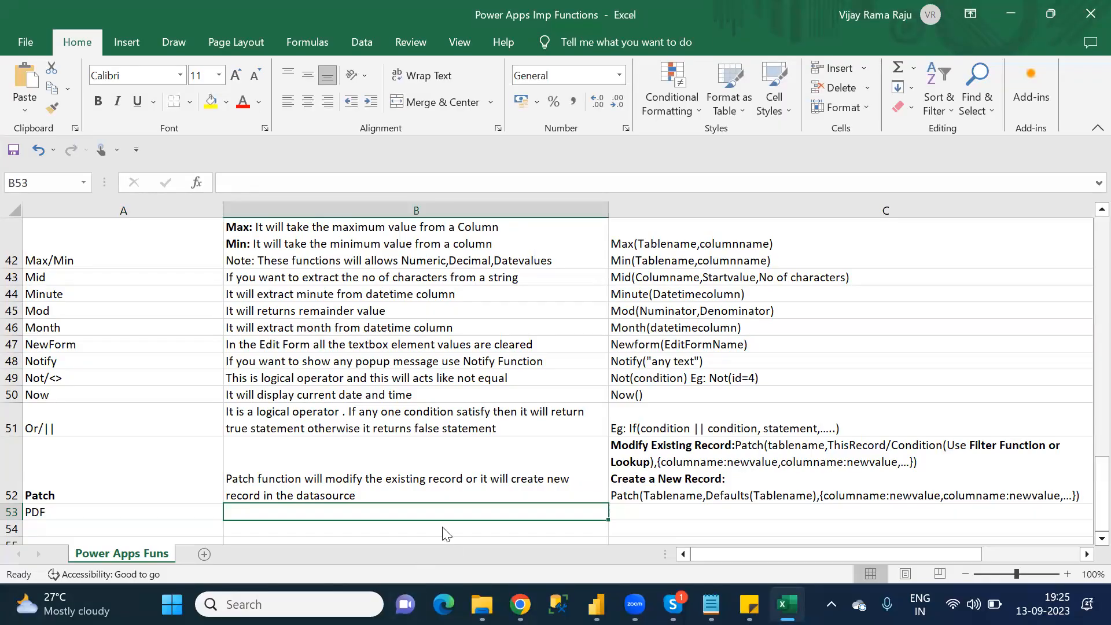
- Begin the PDF description in B53 with "If you want to download your elements("
text(If )
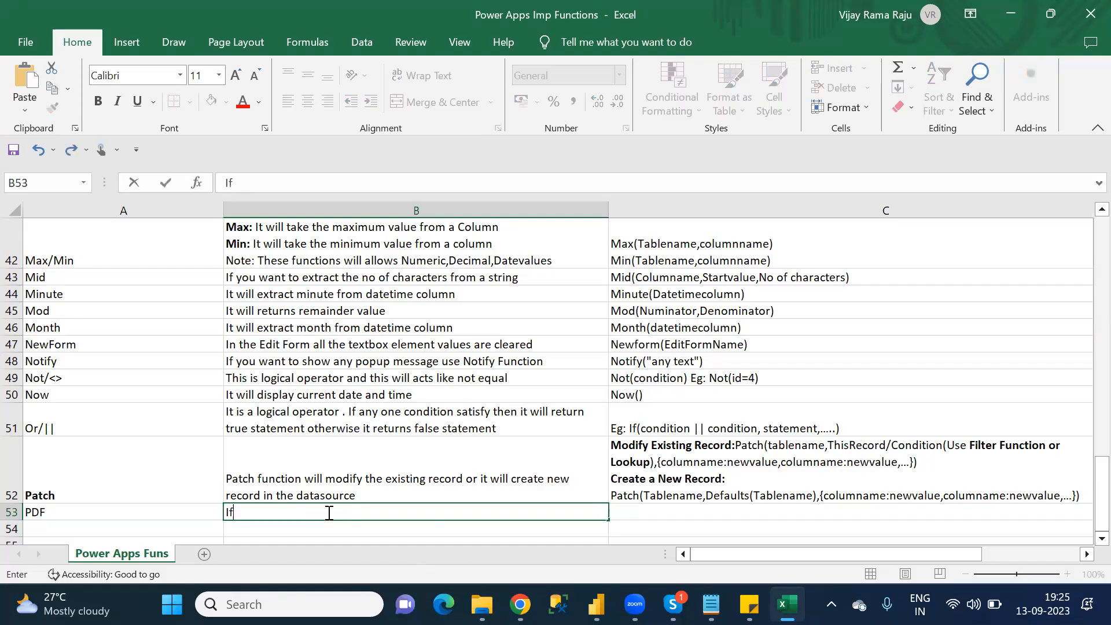
text(you wnat)
key(BackSpace)
key(BackSpace)
key(BackSpace)
text(ant to)
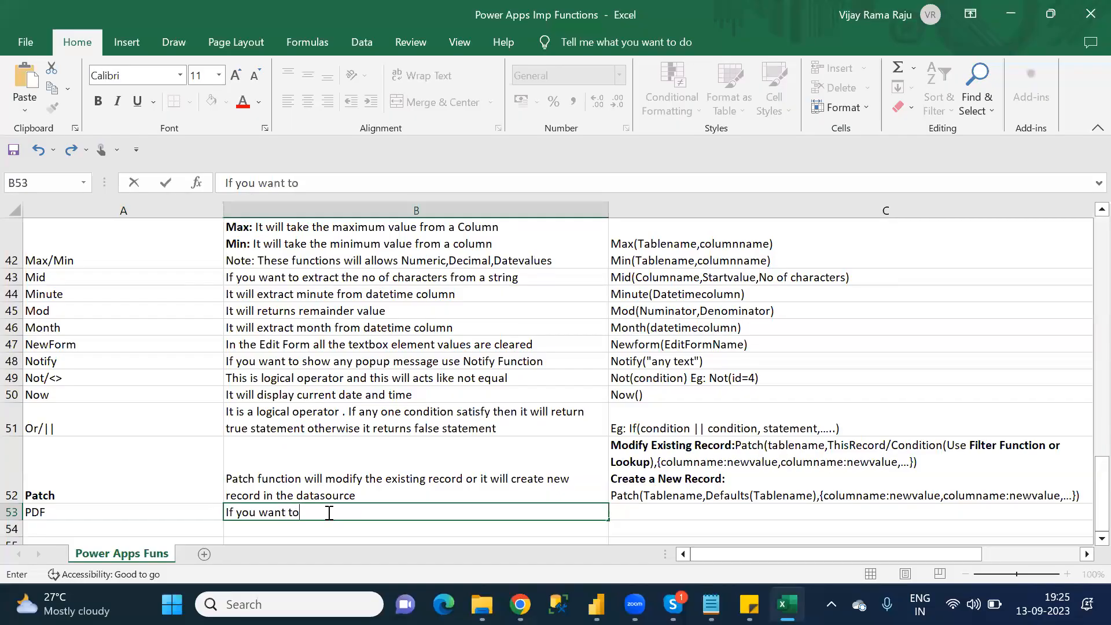
text( download )
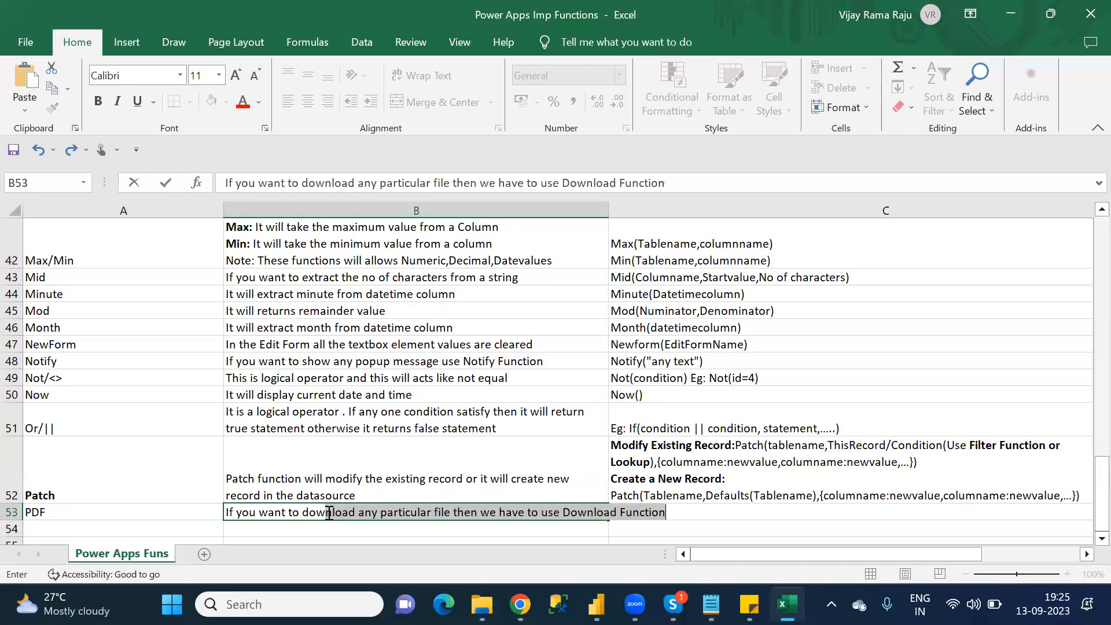
text(your)
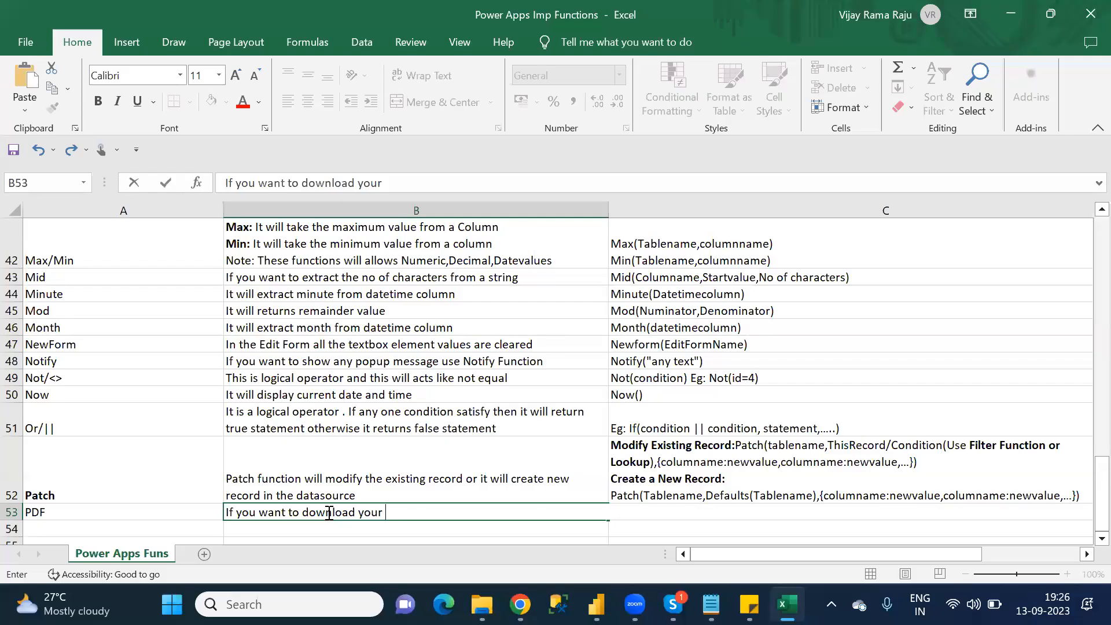
text(elements()
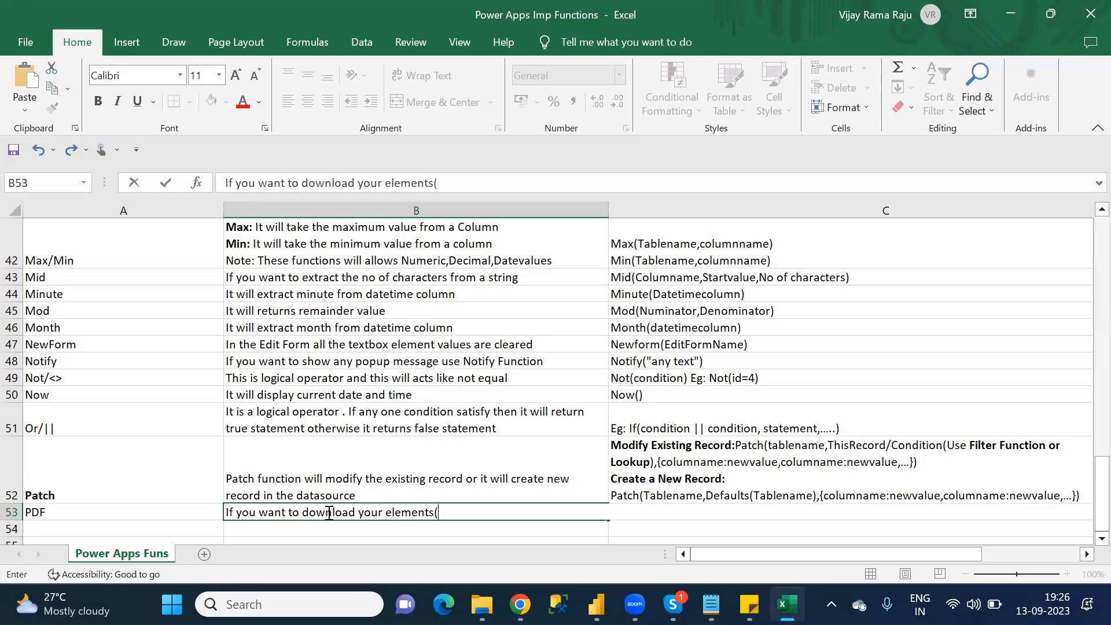
- Continue the B53 description after "elements" with "(Gallery,Datatable,...)/Complete screen you have to use"
key(BackSpace)
text((Gallery,Data)
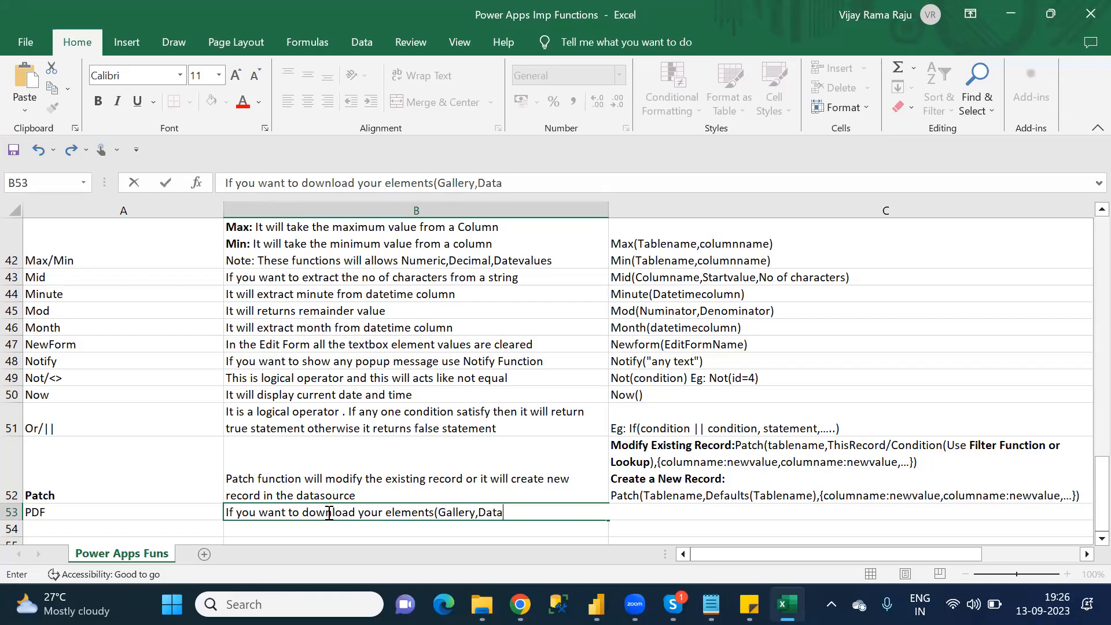
text(table,...)
text()/Screen)
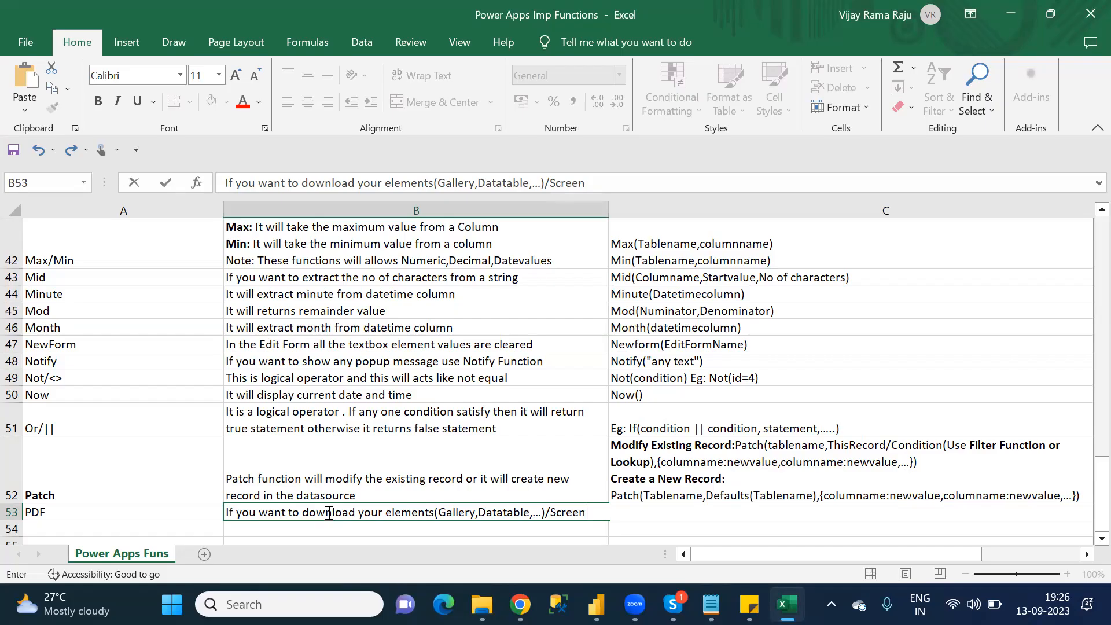
key(BackSpace)
key(BackSpace)
key(BackSpace)
key(BackSpace)
key(BackSpace)
key(BackSpace)
text(Complete scr)
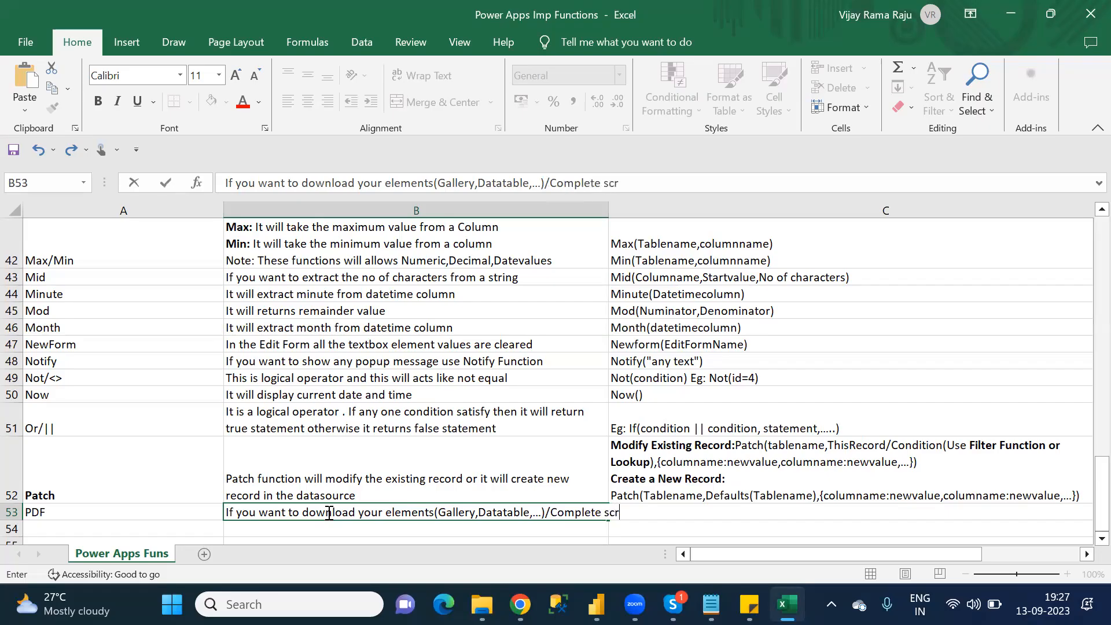
text(een you have to use)
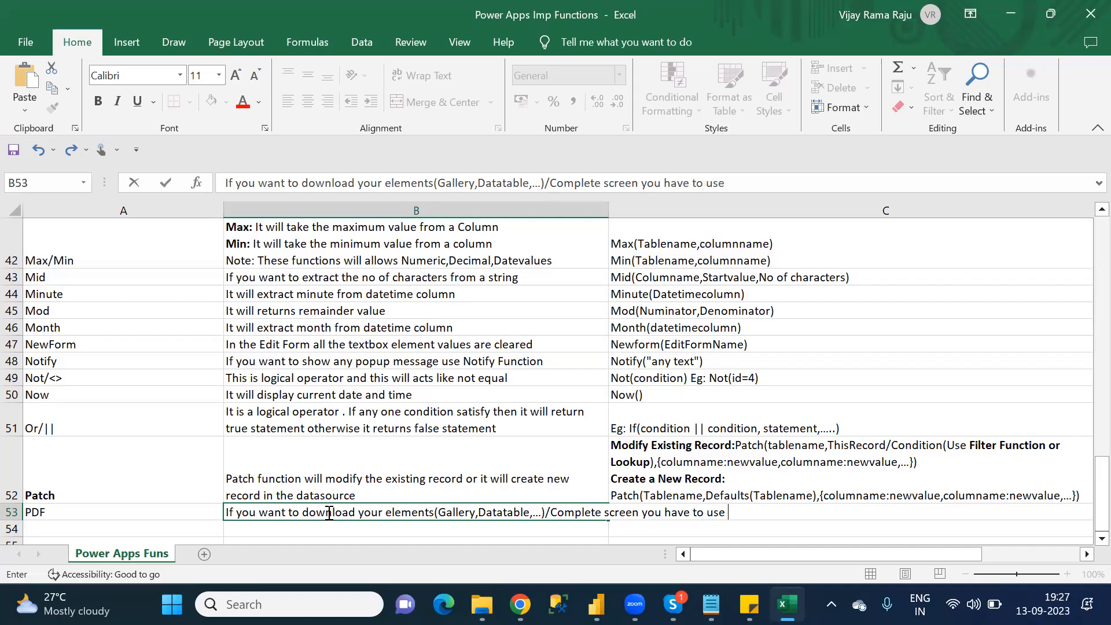
- Finish the B53 sentence with a bold "PDF" followed by "function." in regular weight, and commit the cell
key(ctrl+b)
text(PDF)
key(ctrl+b)
text(function.)
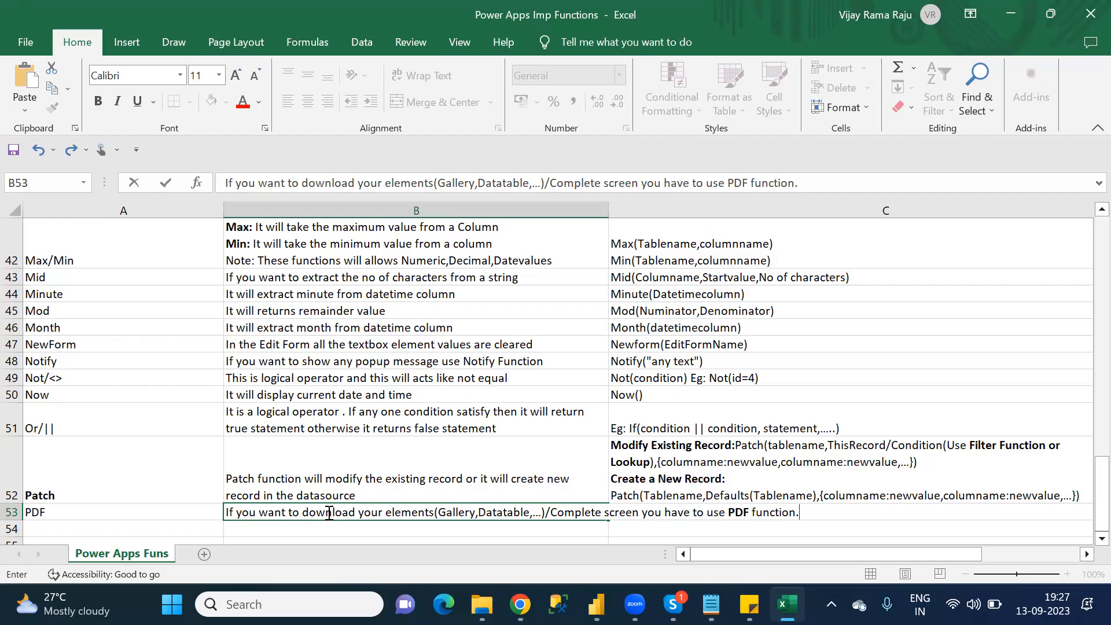
key(Up)
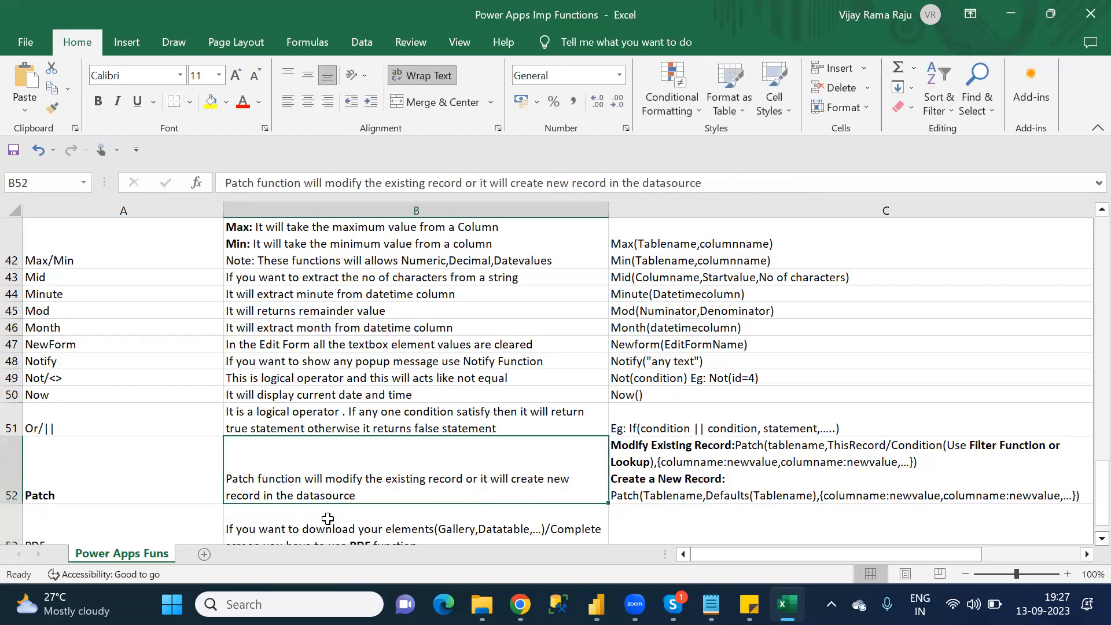
- Add a new line at the end of the PDF description in B53 containing the word "Note" in bold
click(385, 520)
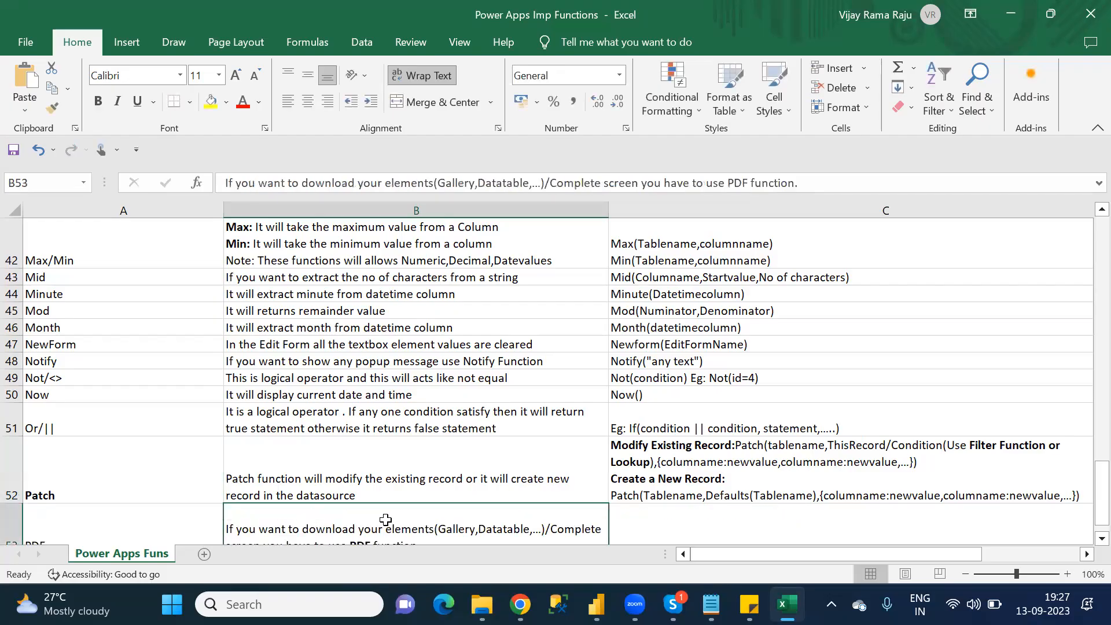
click(829, 183)
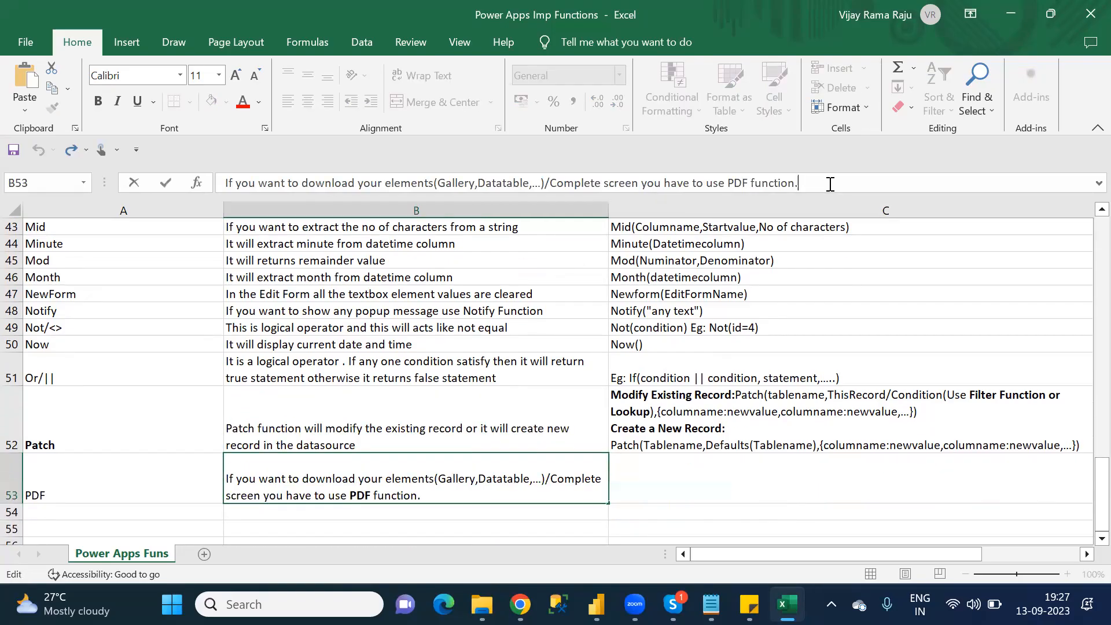
key(alt+Return)
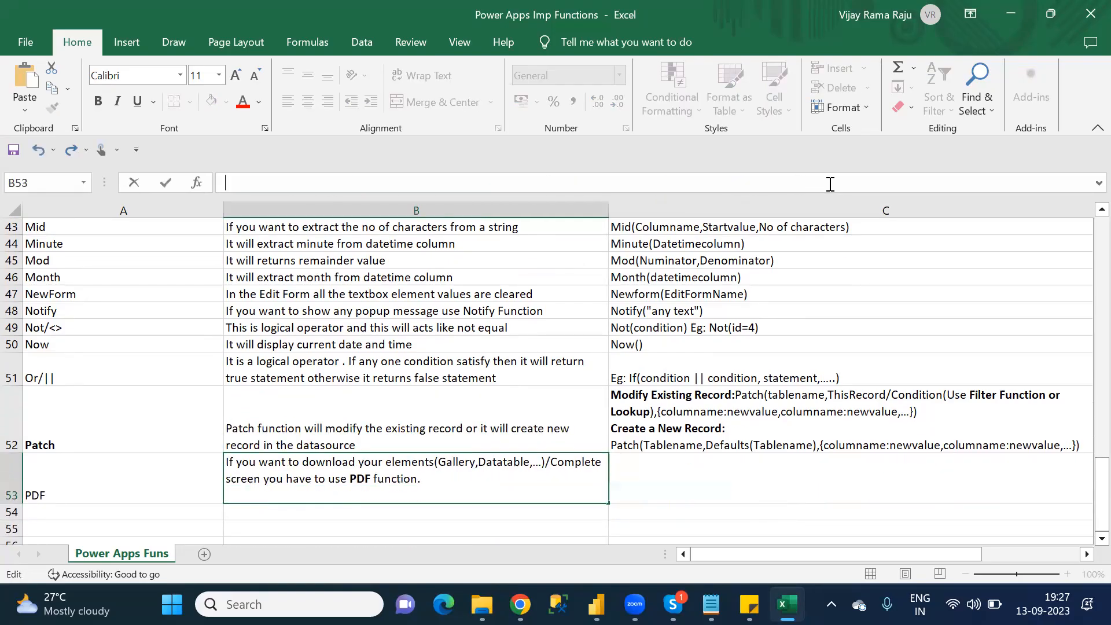
text(Not)
key(BackSpace)
key(BackSpace)
key(BackSpace)
key(ctrl+b)
text(Note)
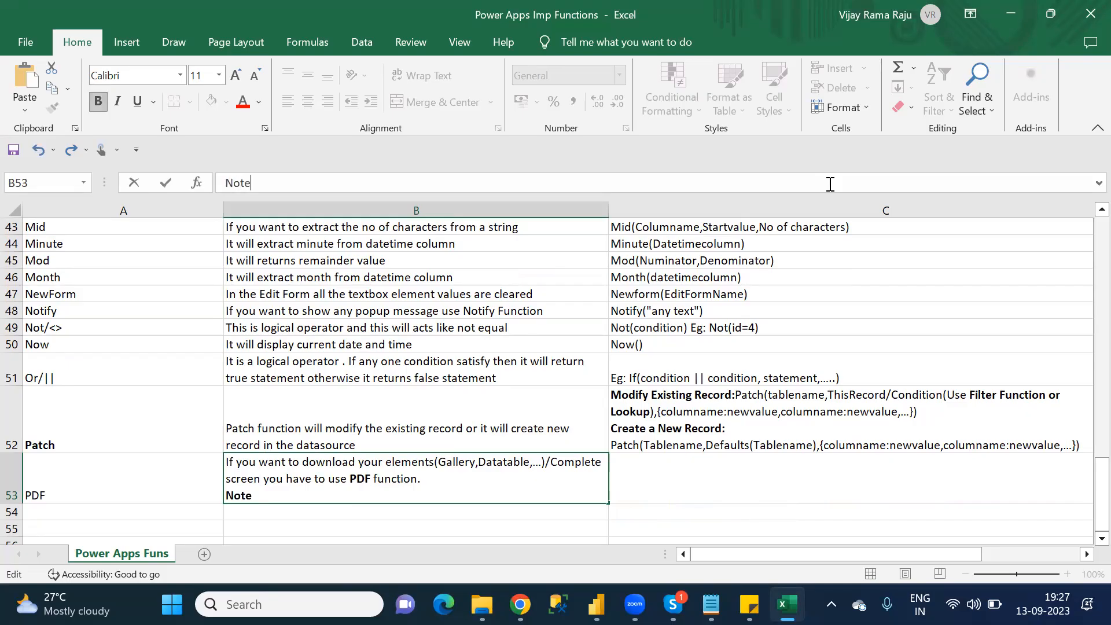
- Add a bold colon after "Note" in B53, followed by "Enable" in regular weight
text(:Enable)
key(BackSpace)
key(BackSpace)
key(BackSpace)
key(BackSpace)
key(BackSpace)
key(BackSpace)
key(ctrl+b)
text(Un)
key(BackSpace)
key(BackSpace)
key(ctrl+b)
text(Ena)
key(BackSpace)
key(BackSpace)
key(BackSpace)
key(ctrl+b)
text(ble)
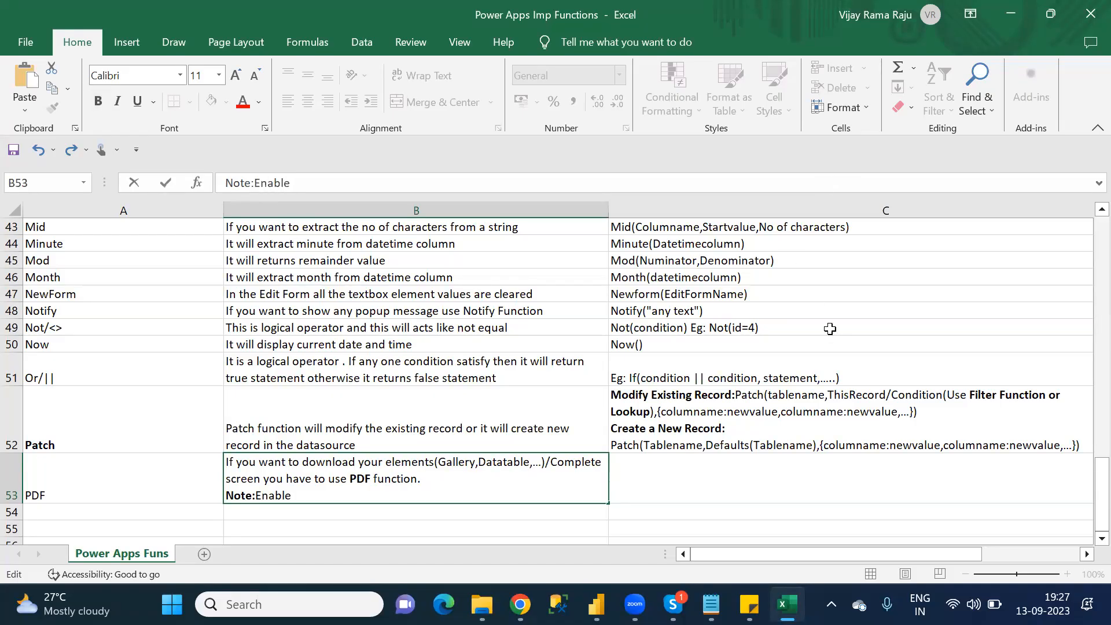
- Switch to Power Apps in Chrome and search the app's upcoming features settings for "pdf"
mouse_move(520, 604)
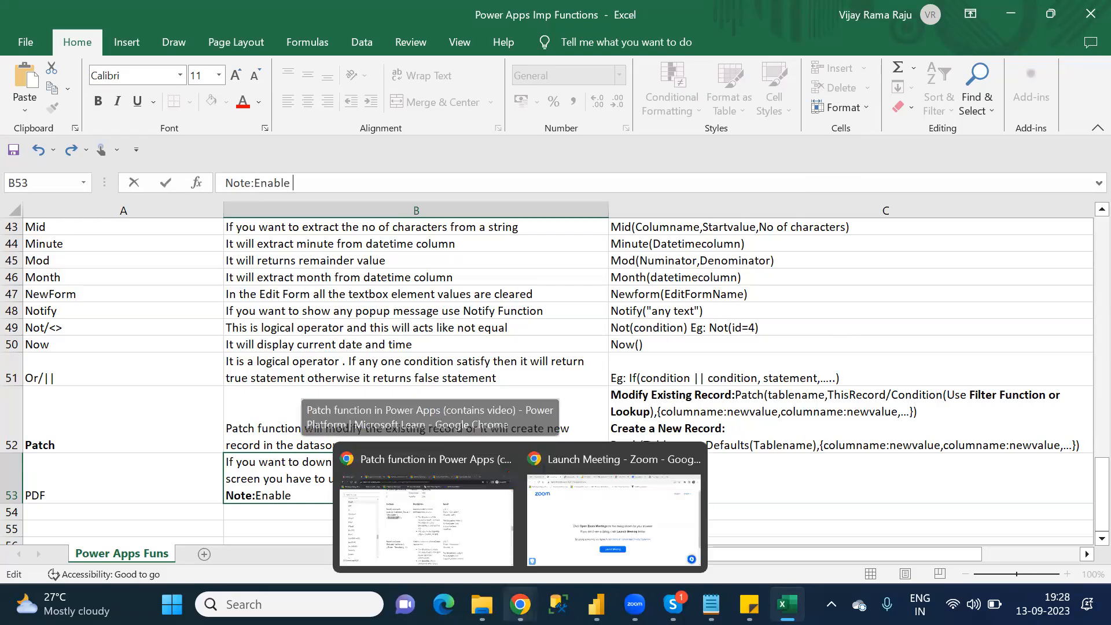
click(492, 507)
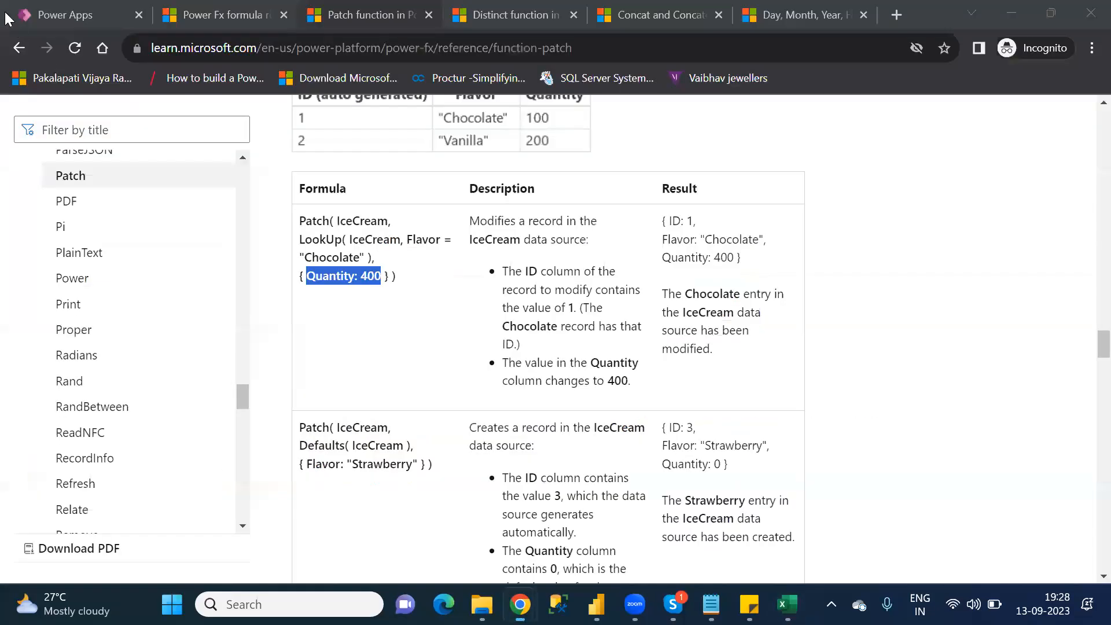
click(41, 14)
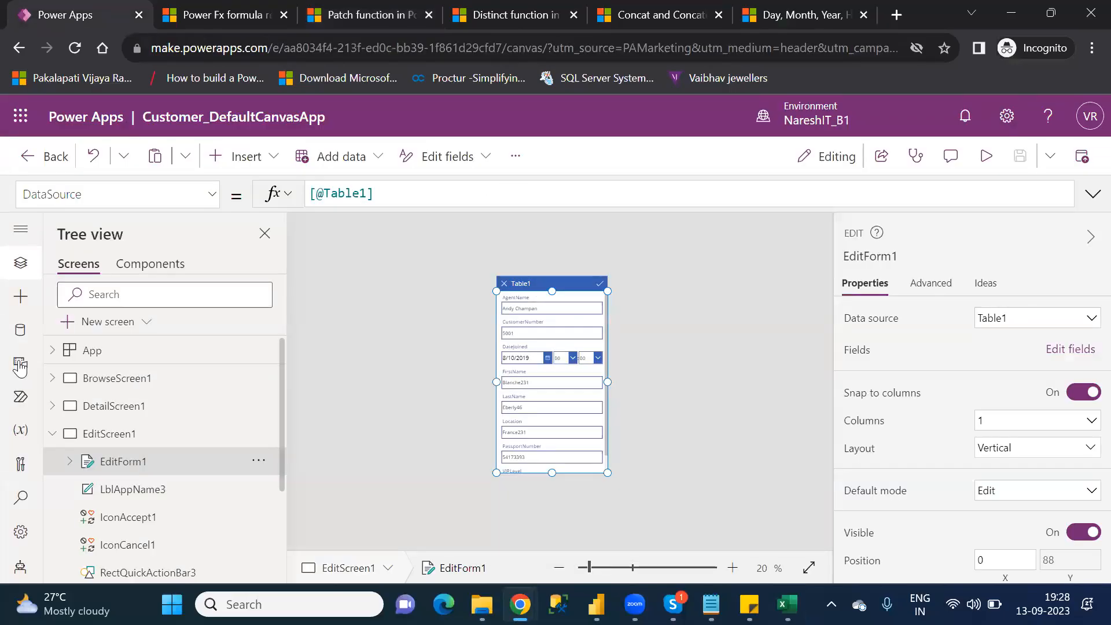
click(21, 533)
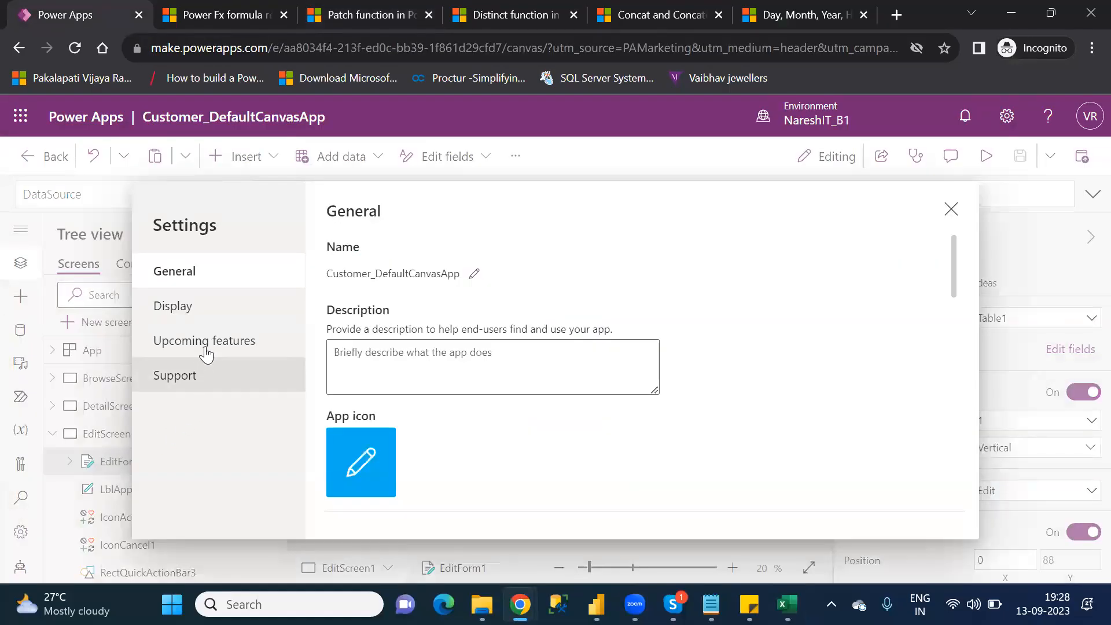
click(206, 345)
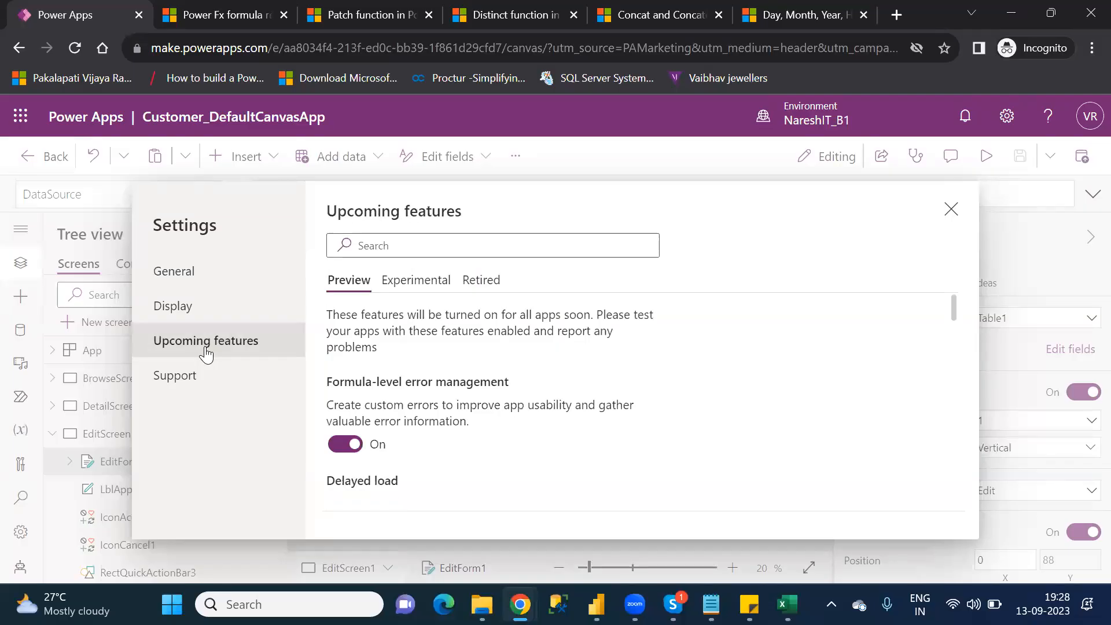
click(438, 240)
text(pdf)
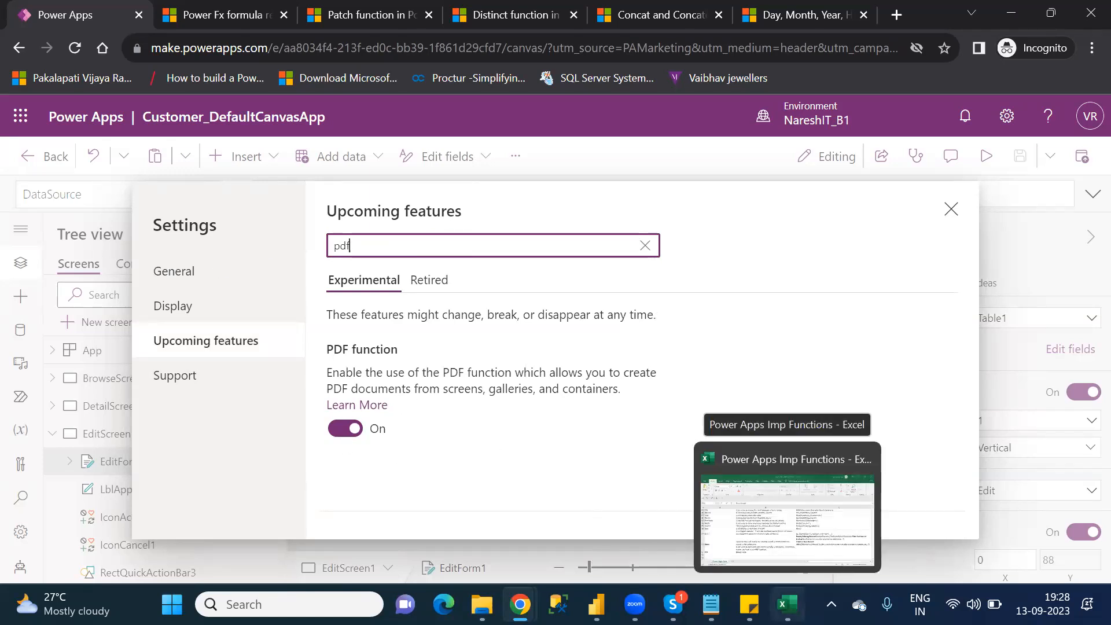
- Back in Excel, rewrite the B53 note text as "Enable PDF option in settings" in regular weight and start a new line
click(787, 603)
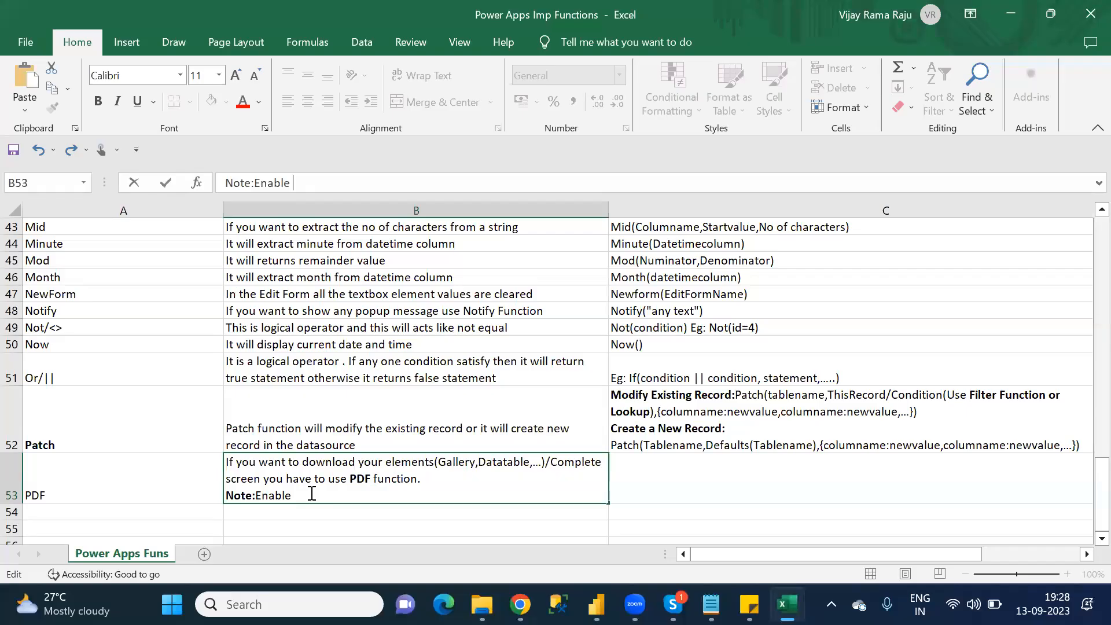
key(BackSpace)
key(BackSpace)
key(BackSpace)
key(BackSpace)
key(BackSpace)
key(BackSpace)
key(BackSpace)
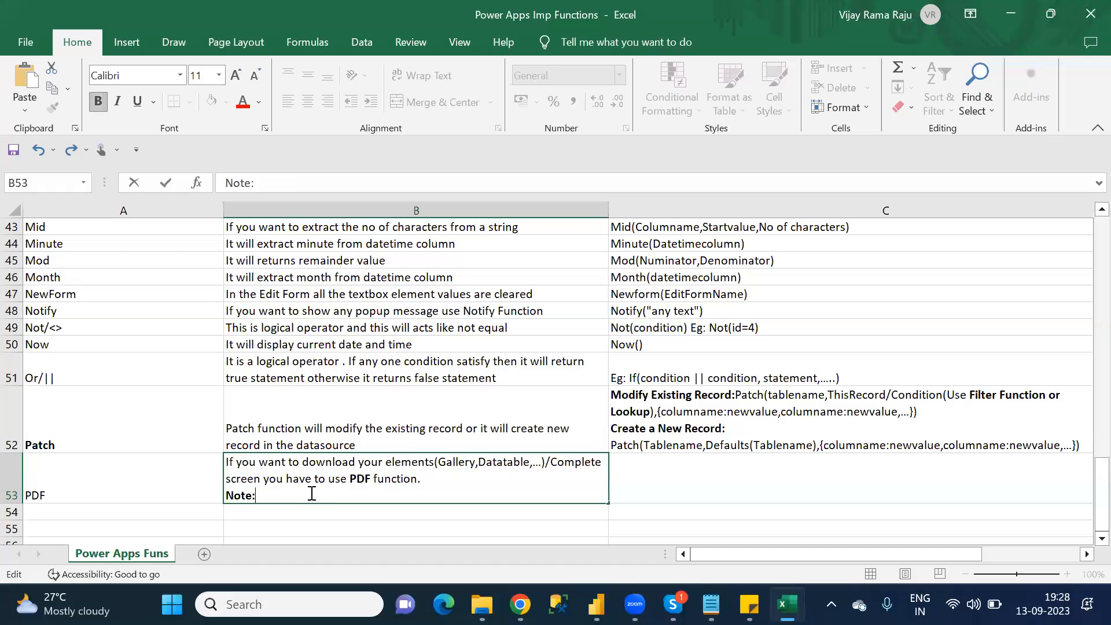
text(E)
key(BackSpace)
key(ctrl+b)
text(Enable PDF o)
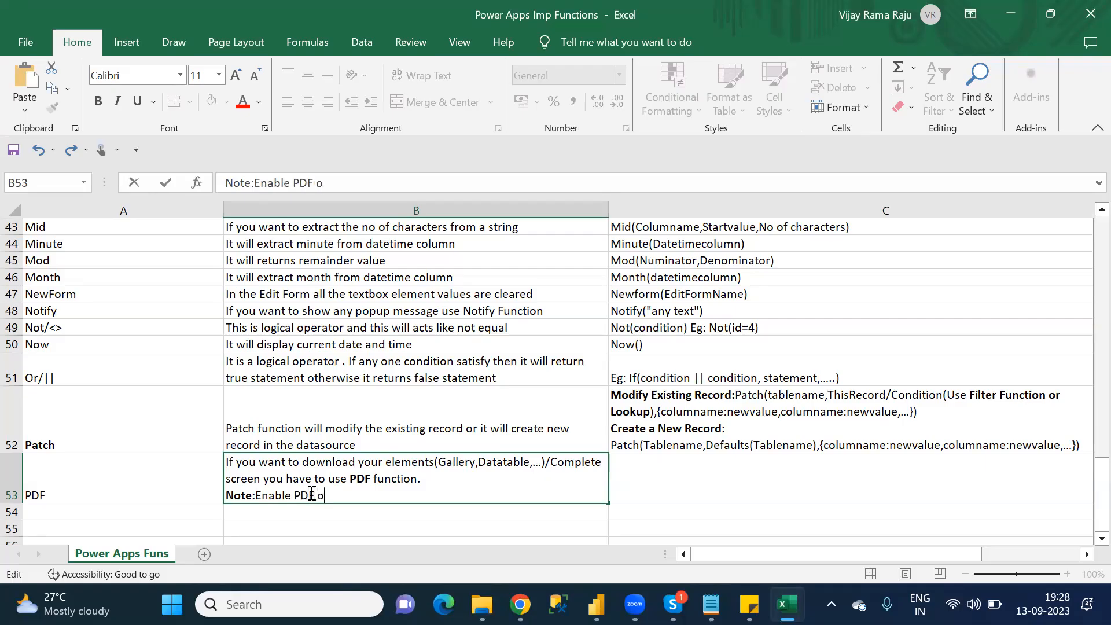
text(ption in settings)
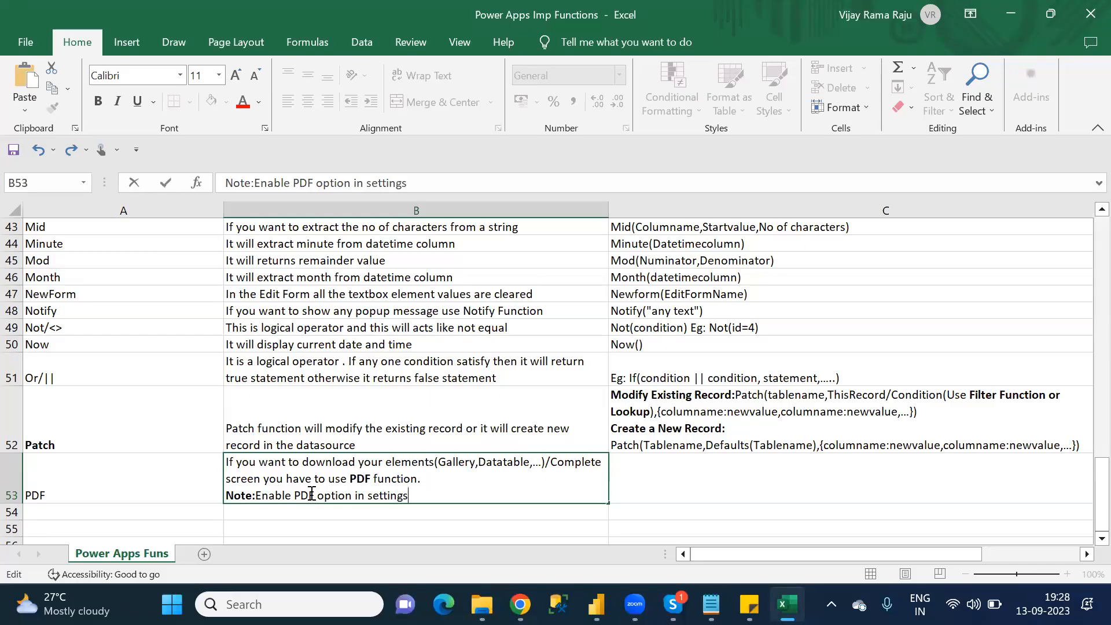
key(alt+Return)
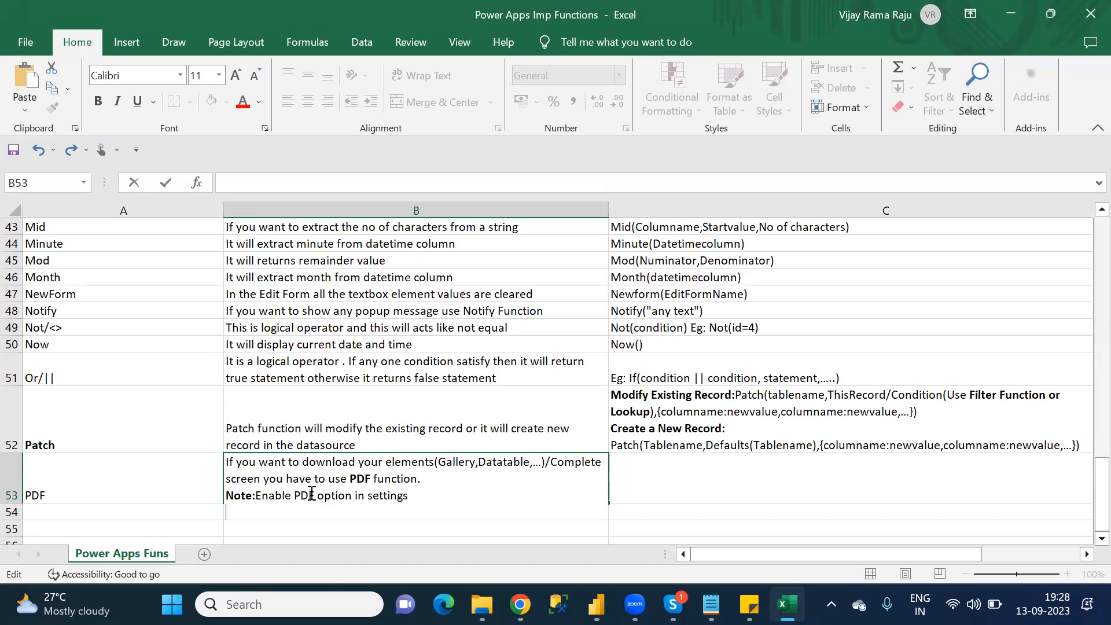
- Write "Goto Settings-->" as the last line of the PDF description in B53
text(Click on Settings)
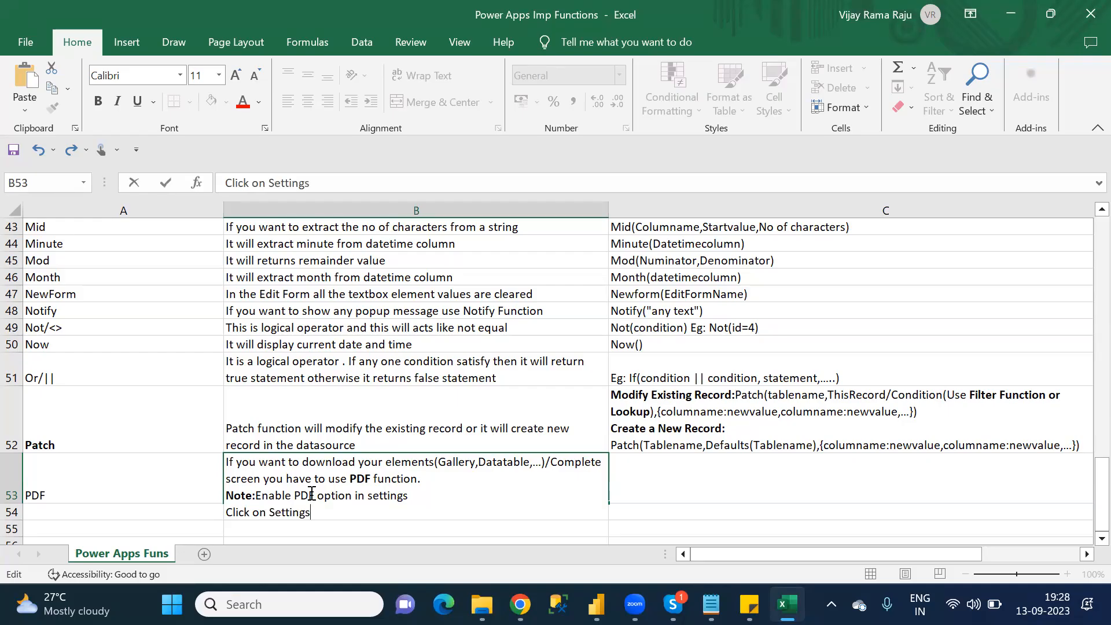
double_click(247, 509)
text(Got)
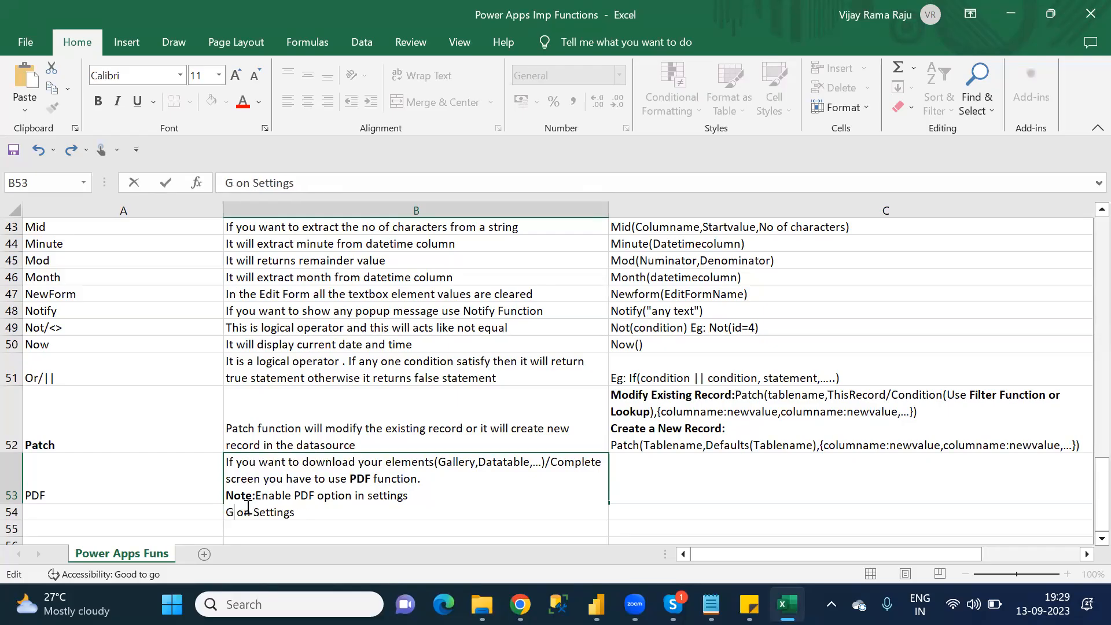
text(o)
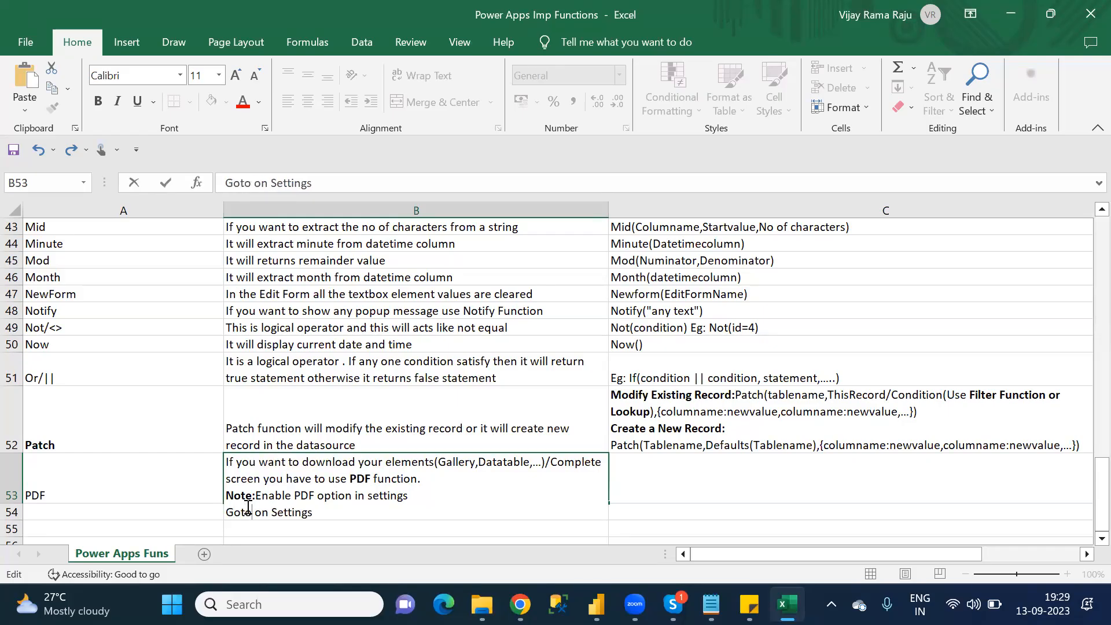
key(Delete)
key(Delete)
key(Delete)
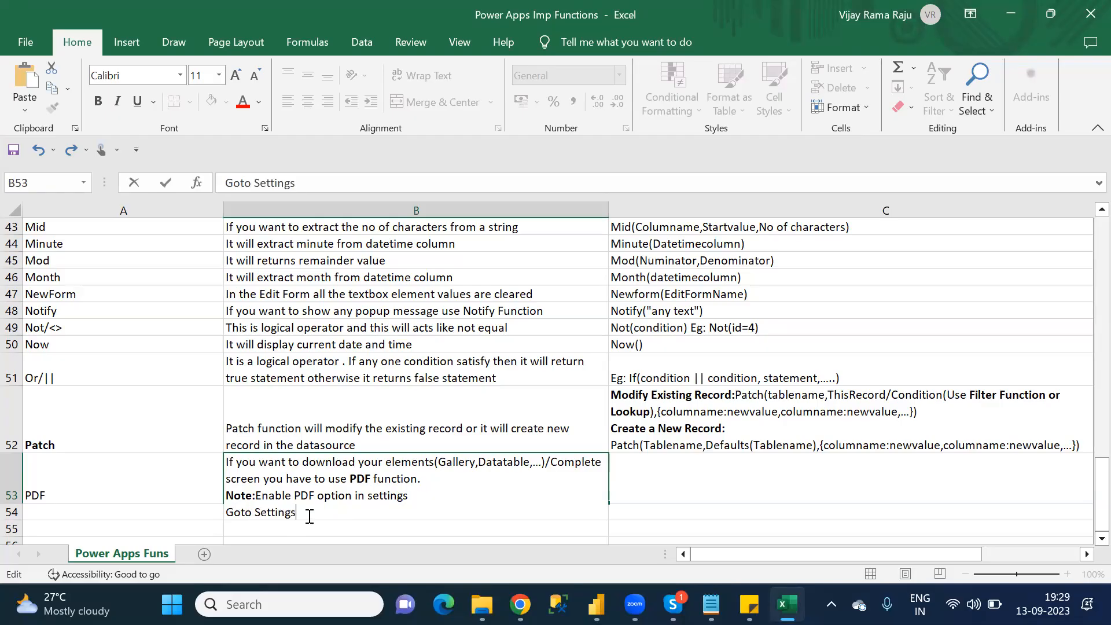
text(->)
- Check the setting's location in Power Apps, and append "Upcoming Features-->" to the last line of B53 in Excel
key(alt+Tab)
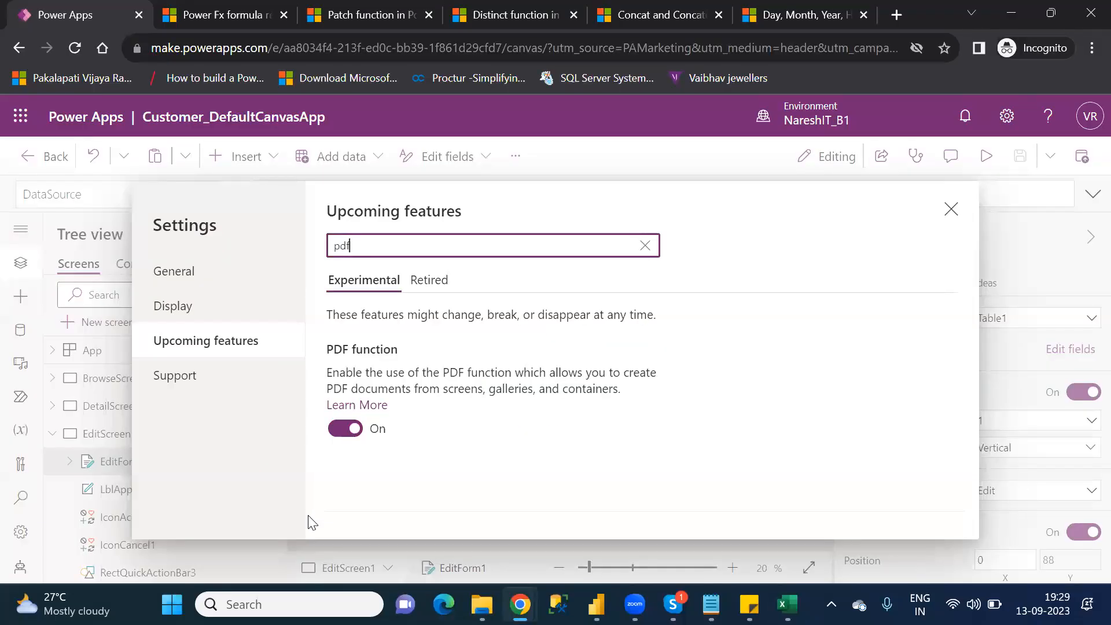
key(alt+Tab)
text(U)
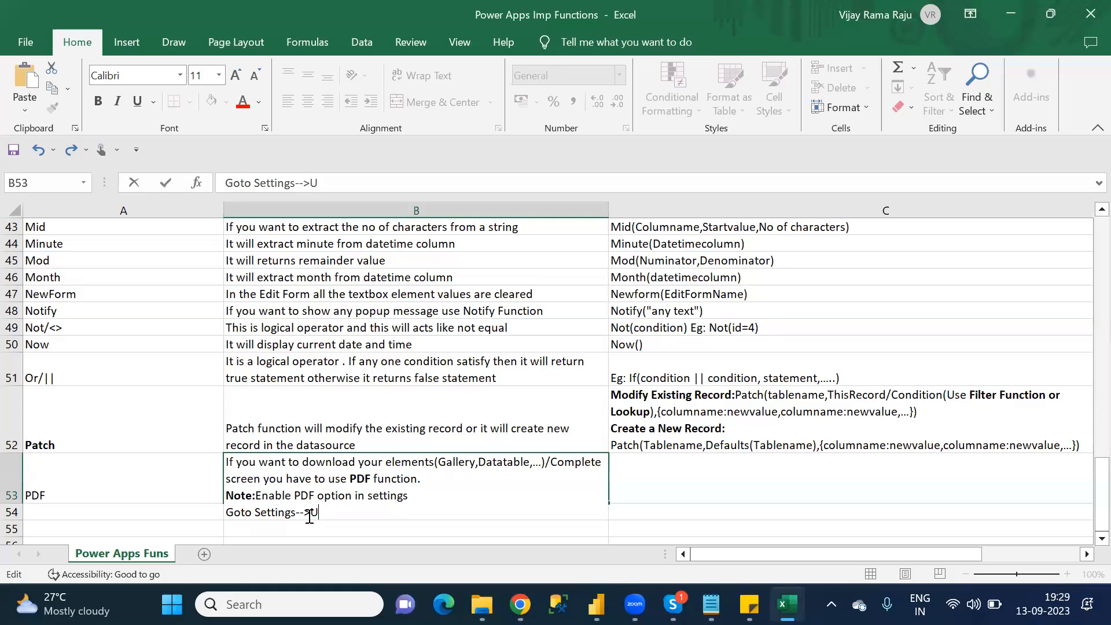
text(pcoming Fea)
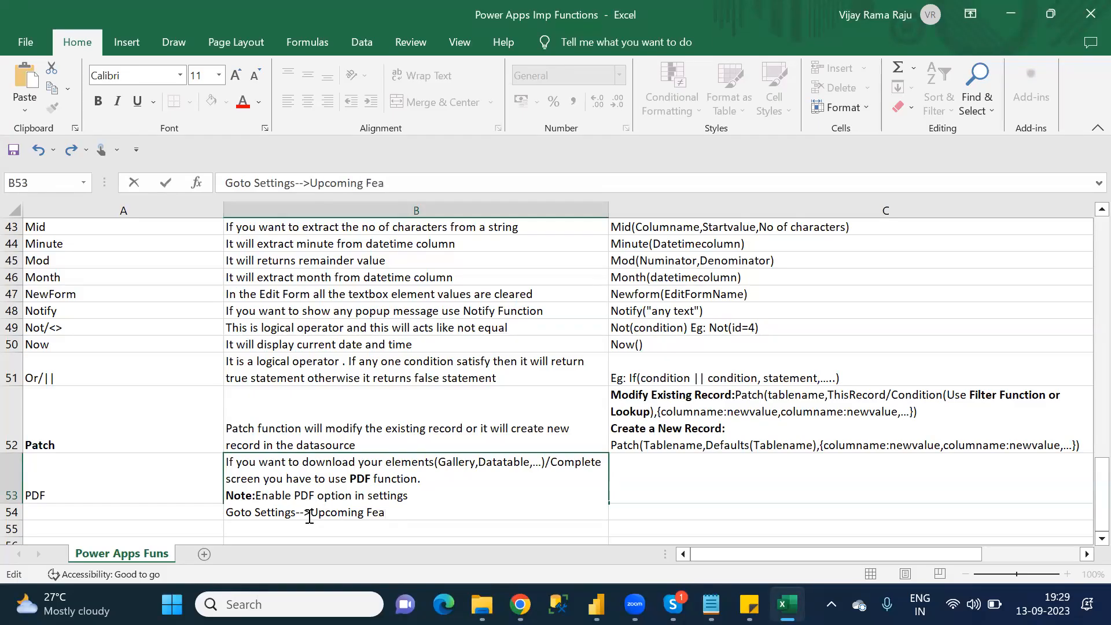
text(tures)
key(alt+Tab)
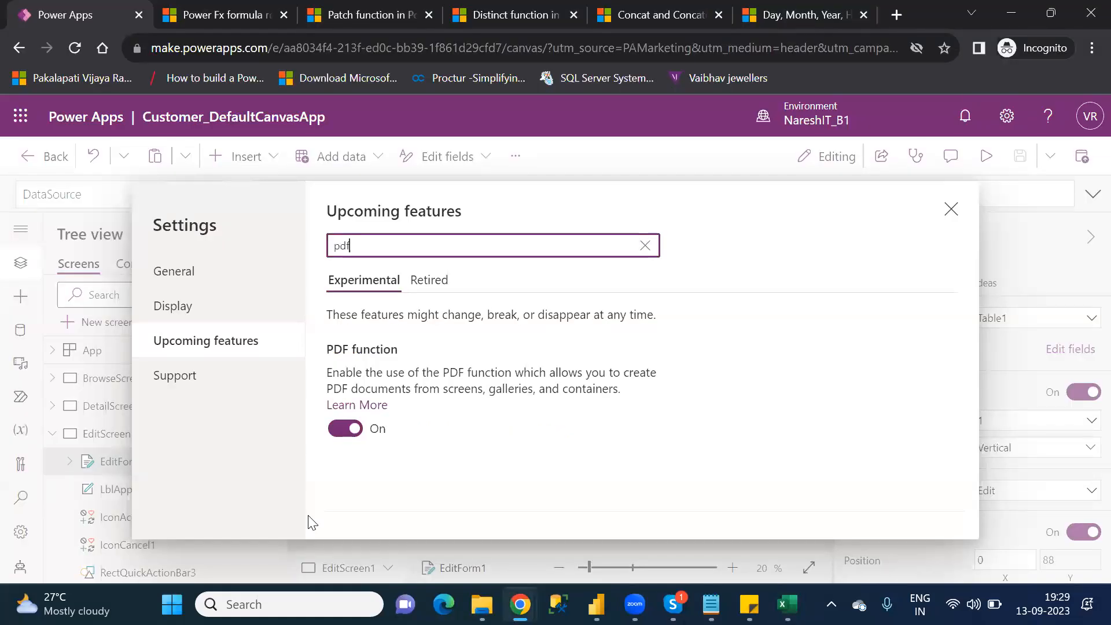
key(alt+Tab)
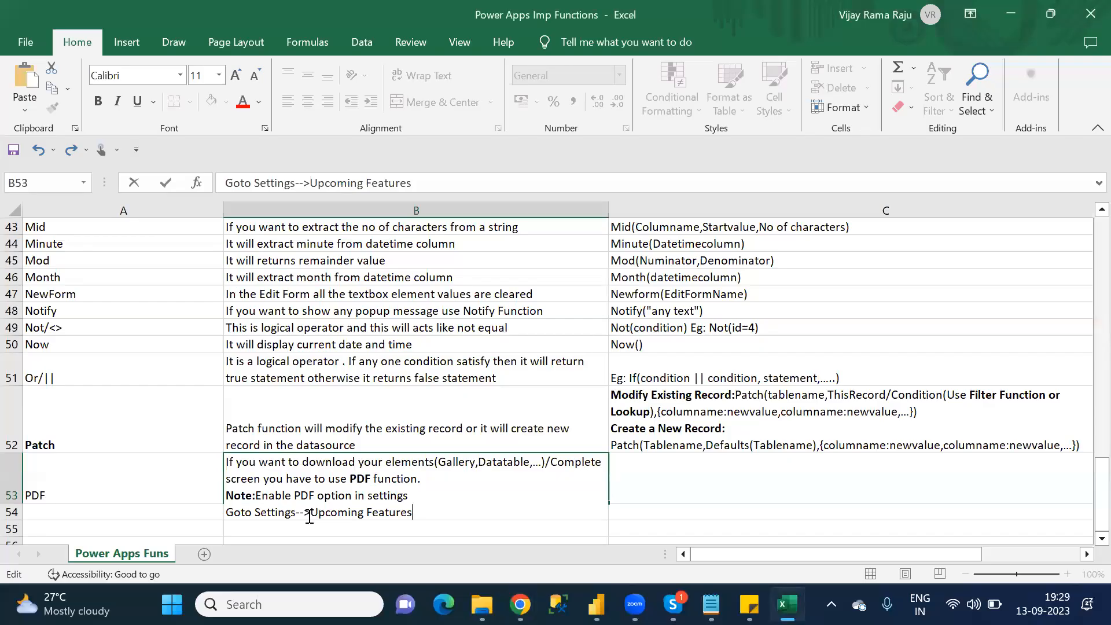
text(-->)
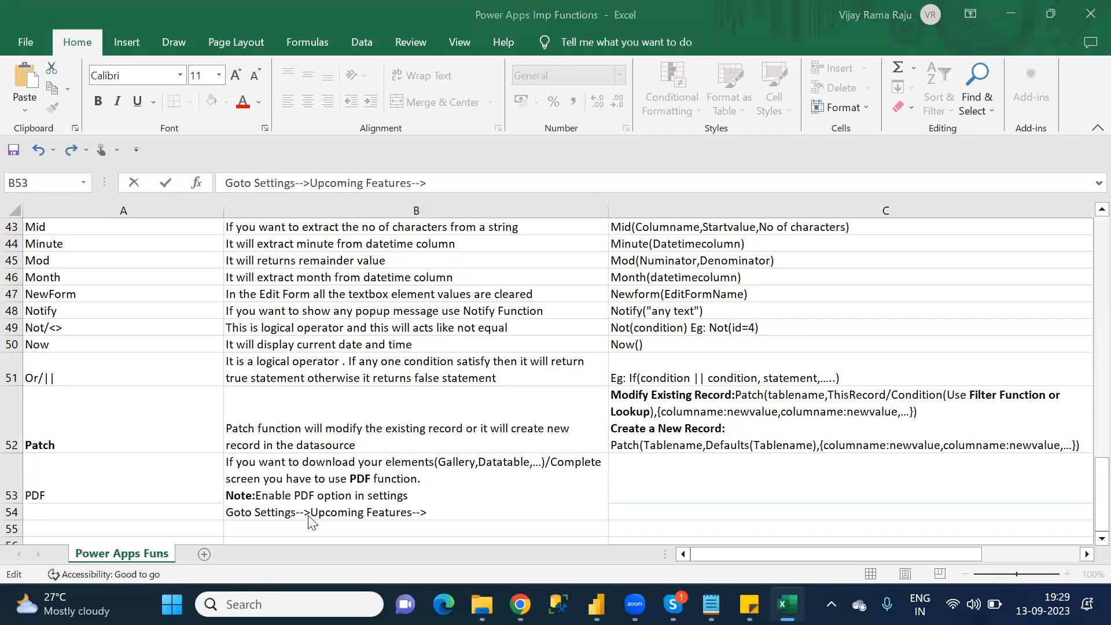
- Check the feature's name in Power Apps and complete the last line of B53 in Excel with "PDF Function:ON"
key(alt+Tab)
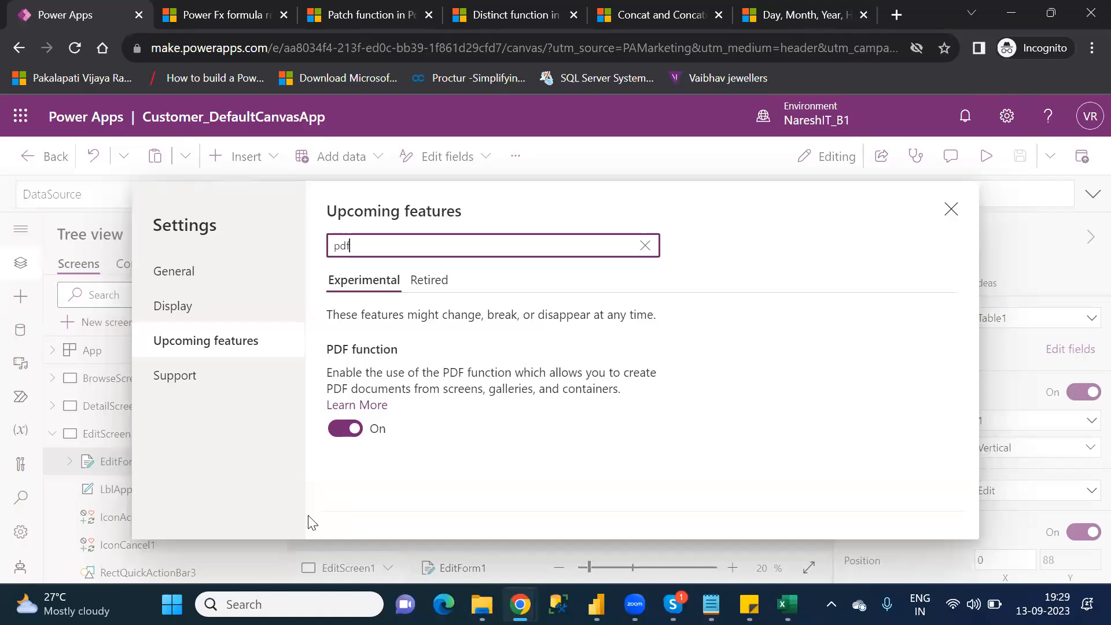
key(alt+Tab)
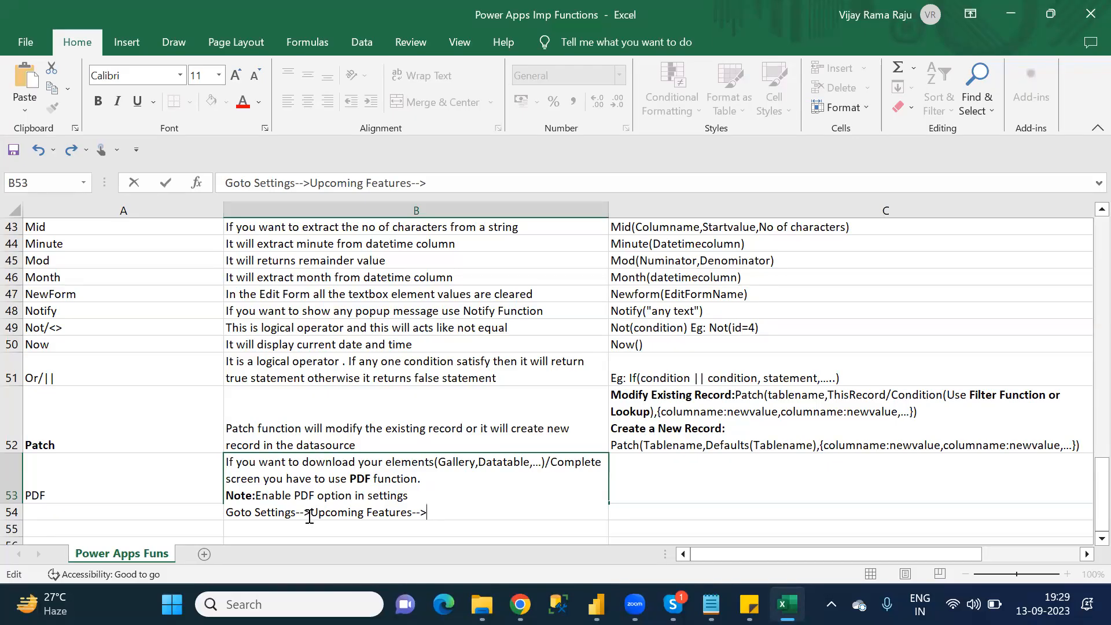
text(PDF)
key(alt+Tab)
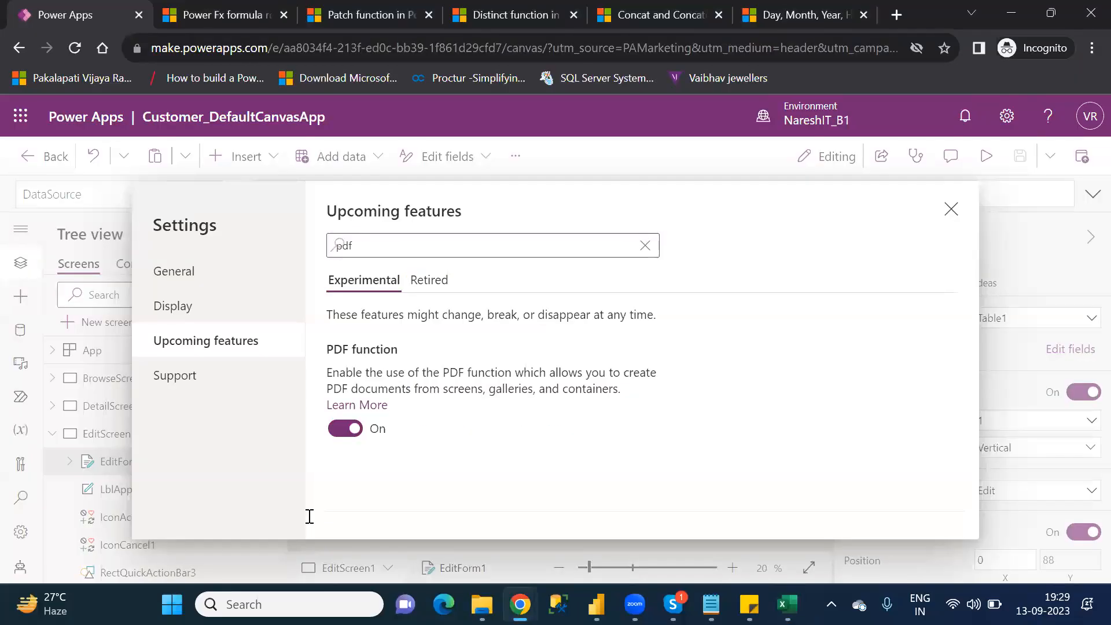
key(alt+Tab)
text(Fu)
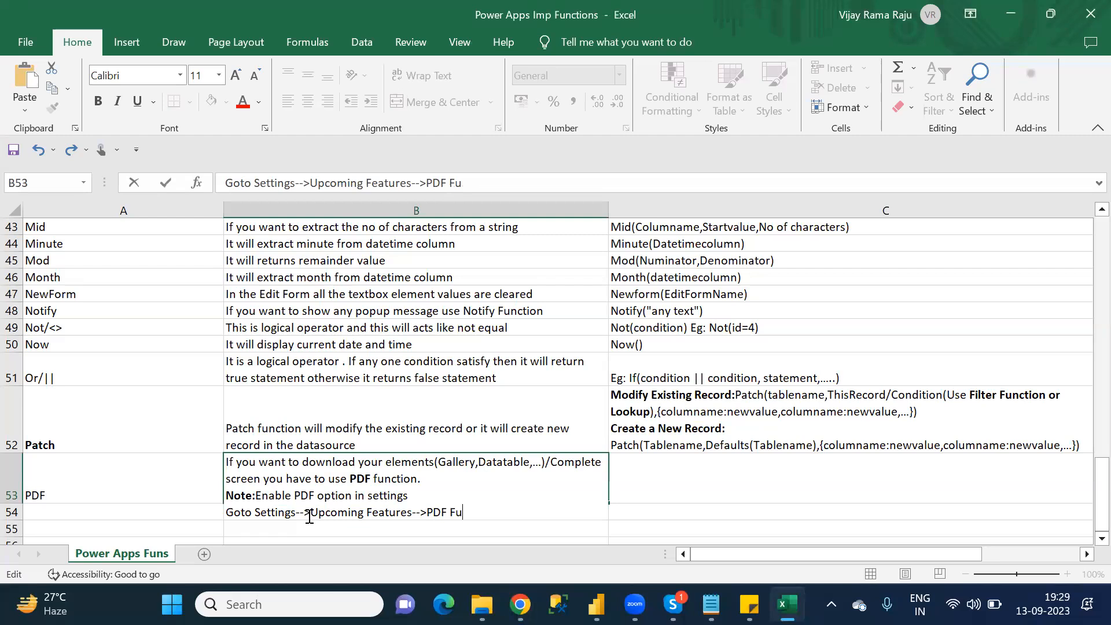
text(nction:ON)
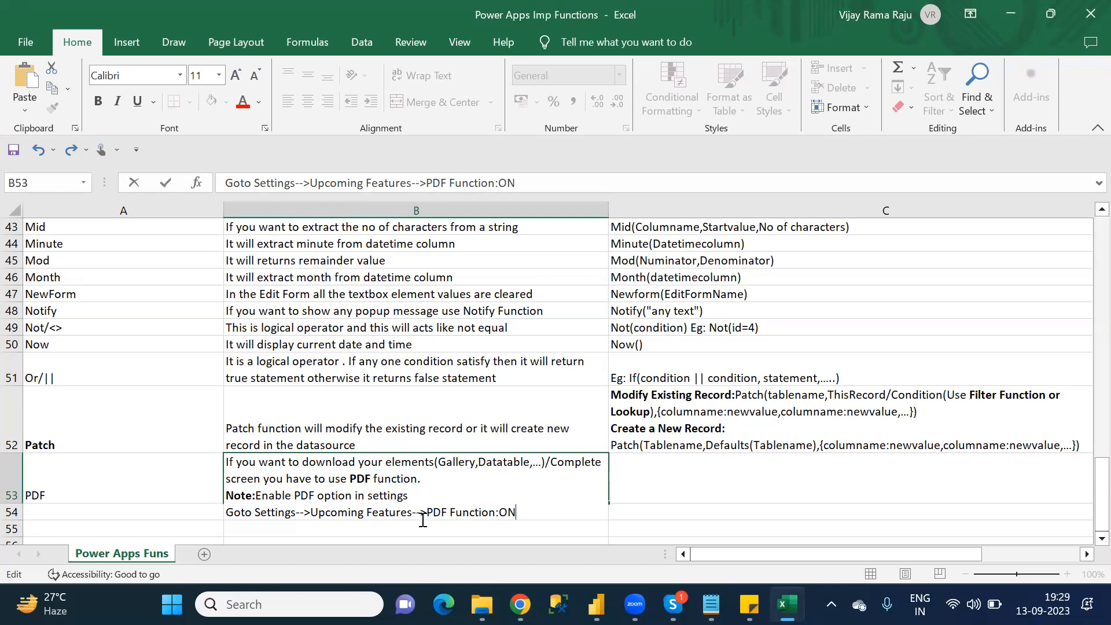
- Make the whole "Goto Settings-->Upcoming Features-->PDF Function:ON" line in B53 bold
drag(531, 516, 226, 512)
key(ctrl+b)
key(End)
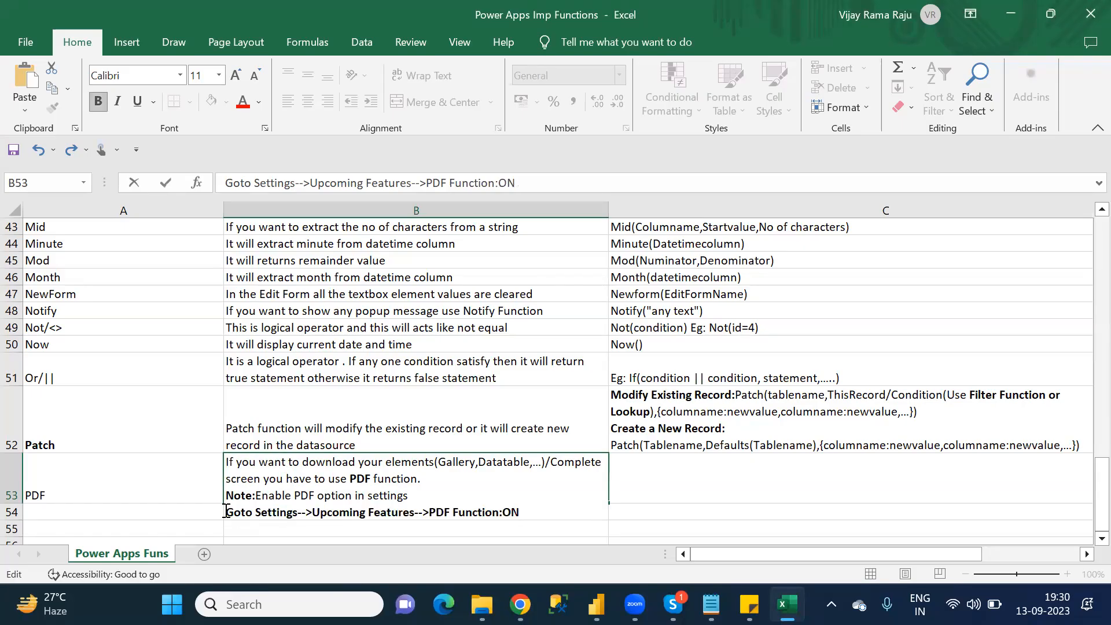
- Enter the PDF function's syntax "PDF(Elementname/Screenname)" in C53
click(698, 486)
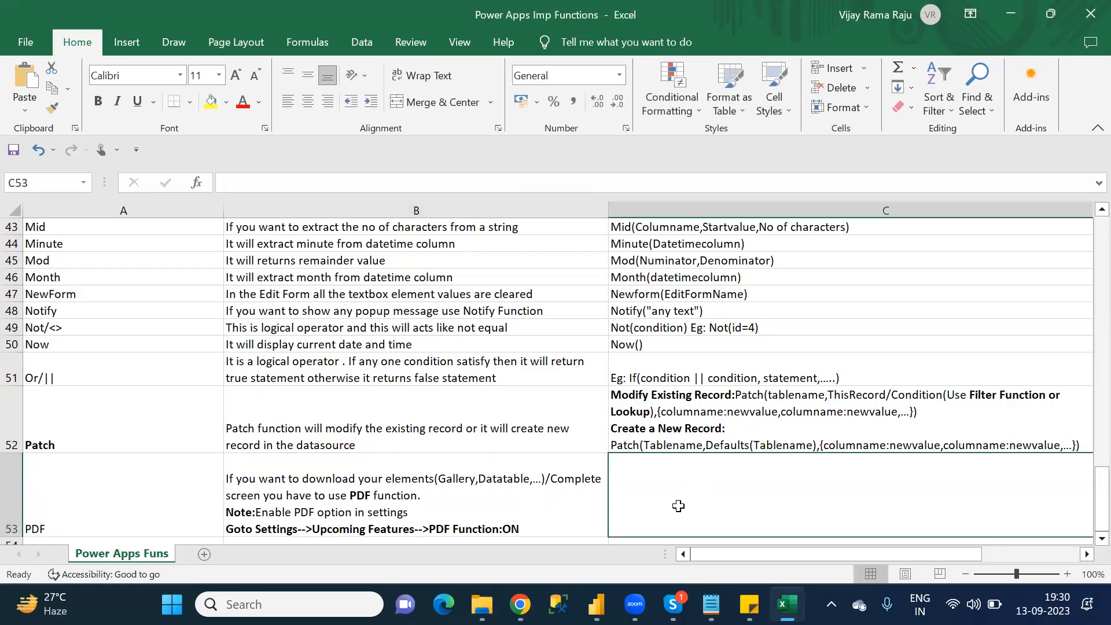
click(262, 182)
text(PDF()
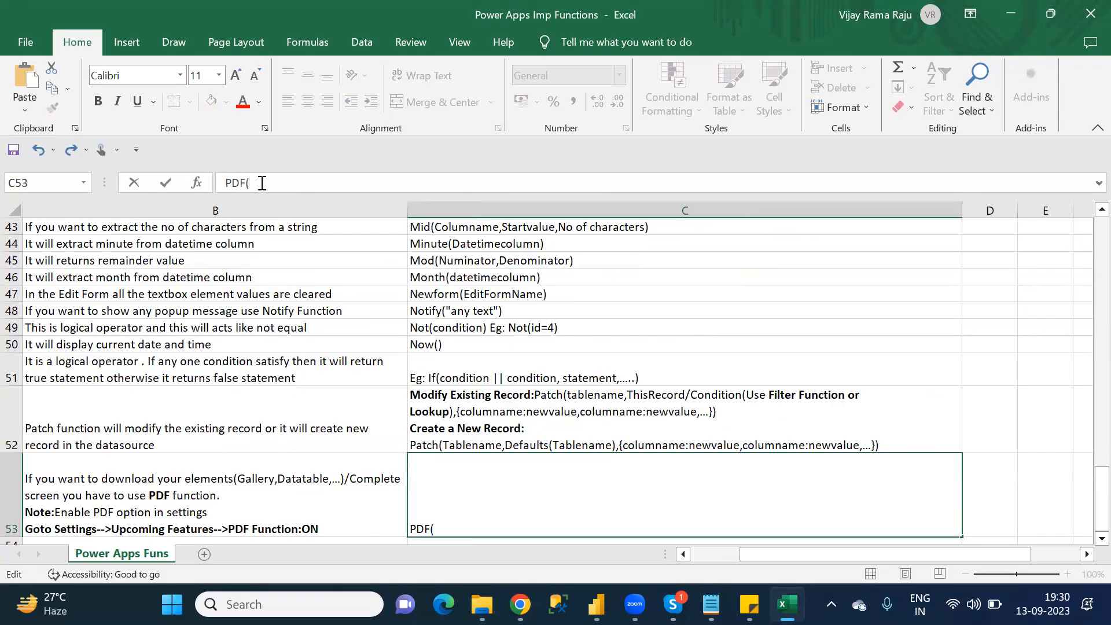
text(Elementname)
text(/Screenname))
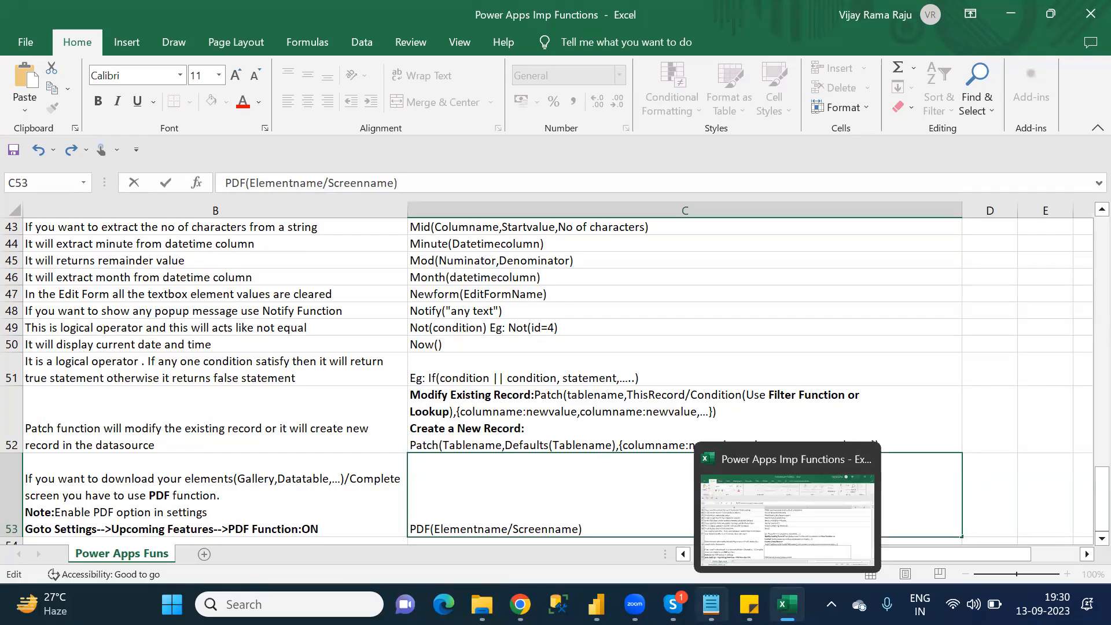
- Switch to the Notepad function list and look up the function that follows PDF in the P category
click(710, 604)
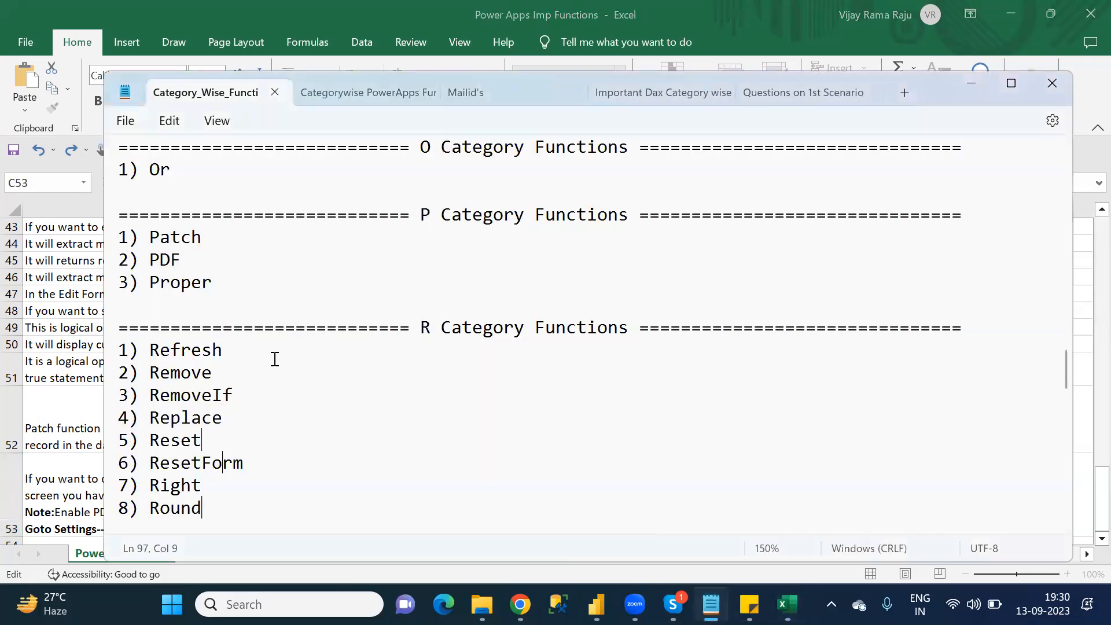
key(Down)
key(Down)
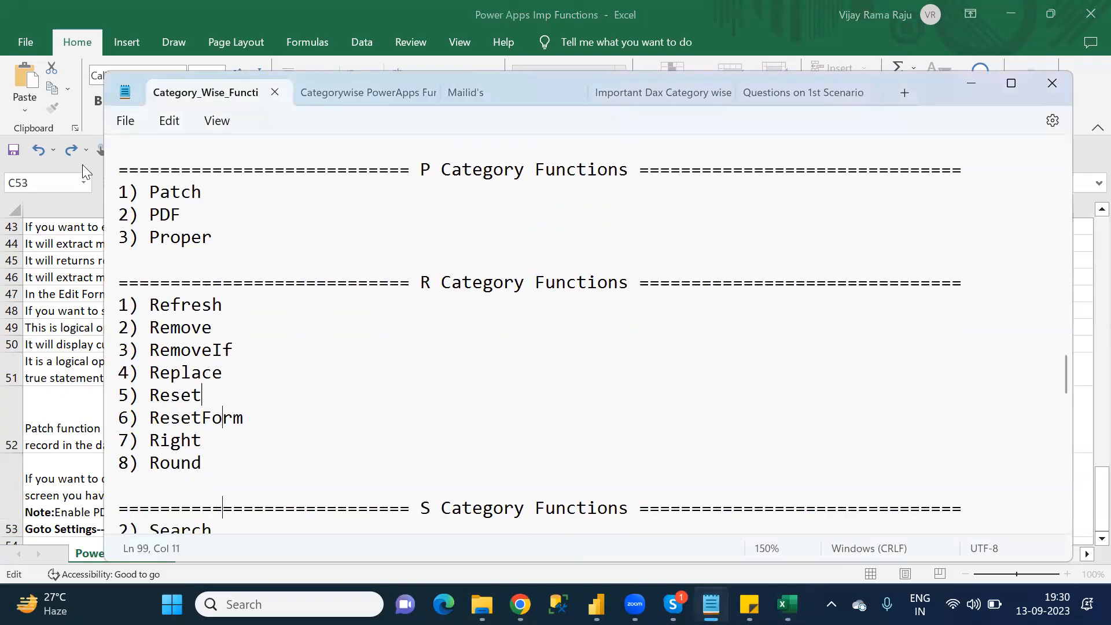
- Back in Excel, enter "Proper" as the next function name in A54
key(alt+Tab)
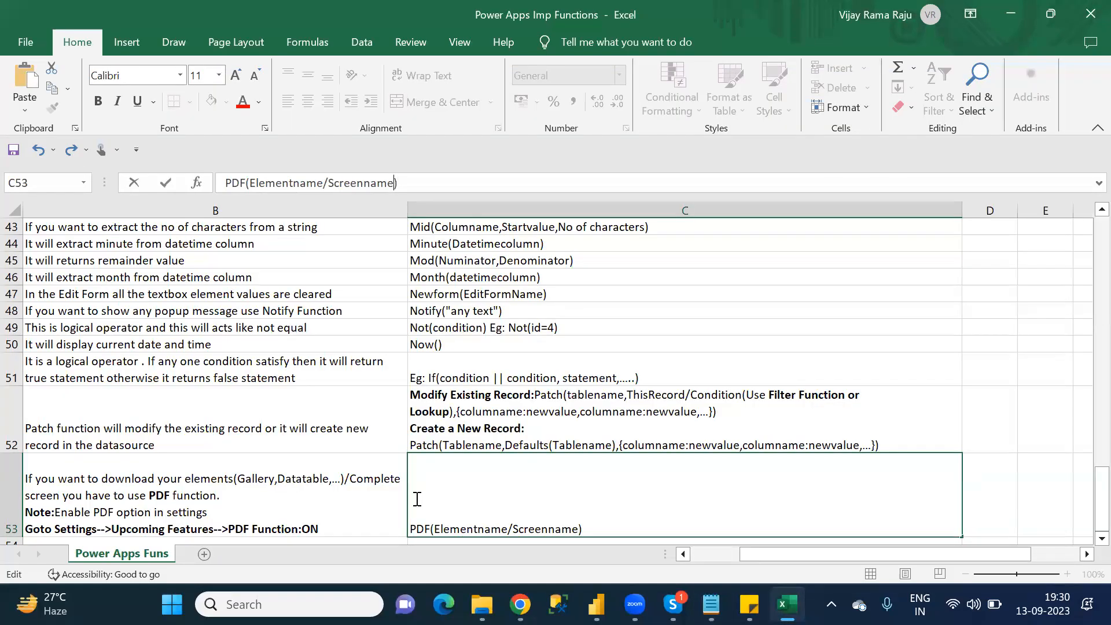
click(361, 431)
key(Down)
key(Down)
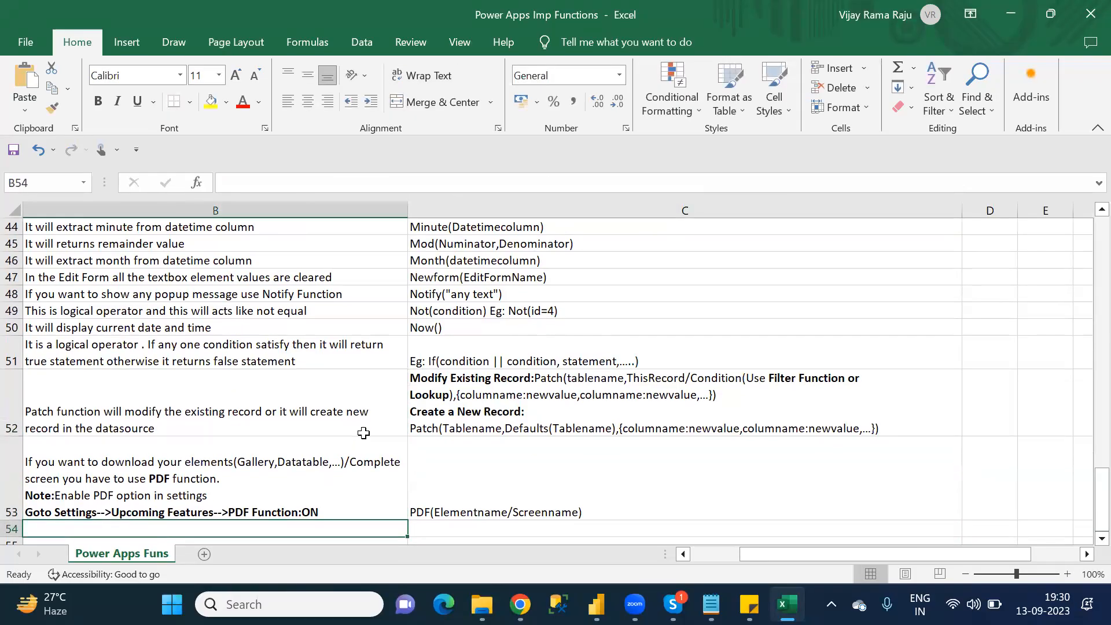
key(Left)
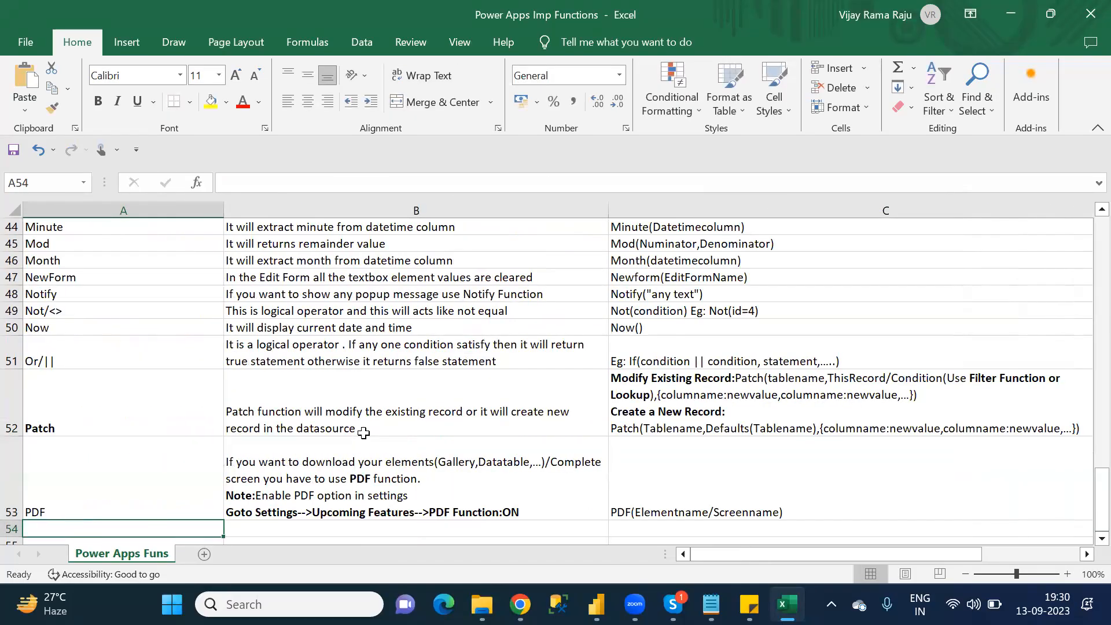
text(Proper)
key(Tab)
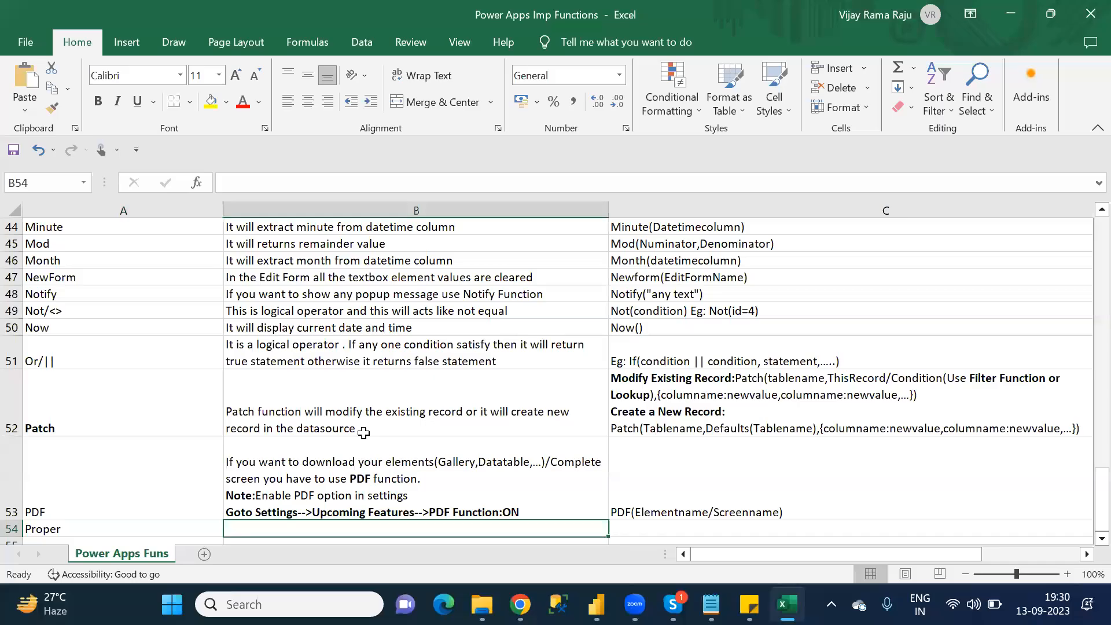
- Describe Proper in B54 as "It will convert first character into capital letter remaining characters are small letters"
text(It w)
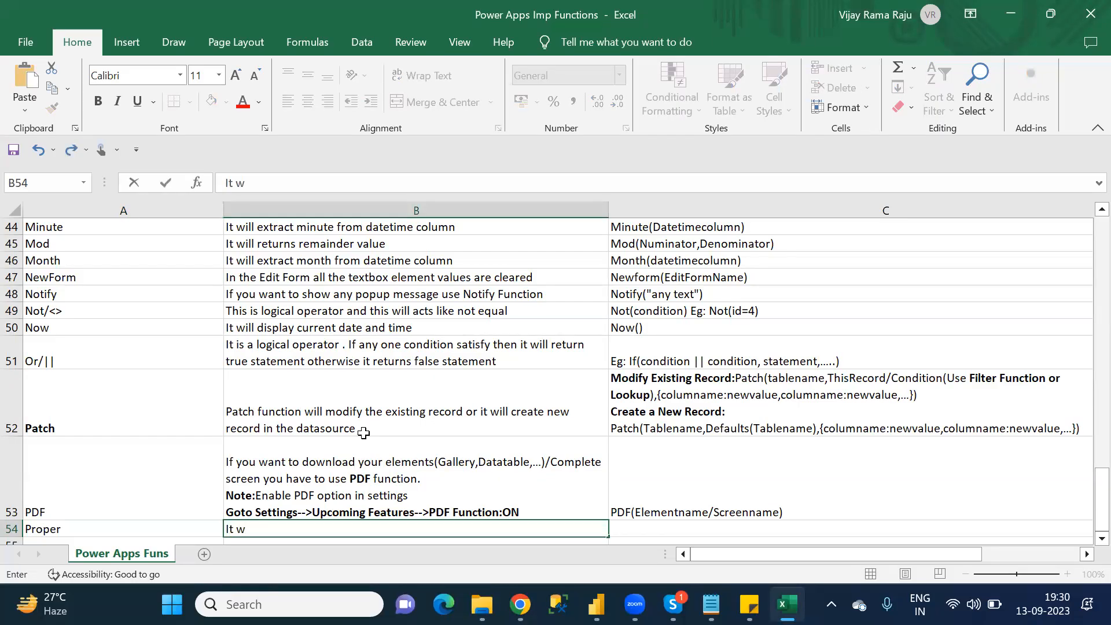
text(l)
key(BackSpace)
text(ill convert first chan)
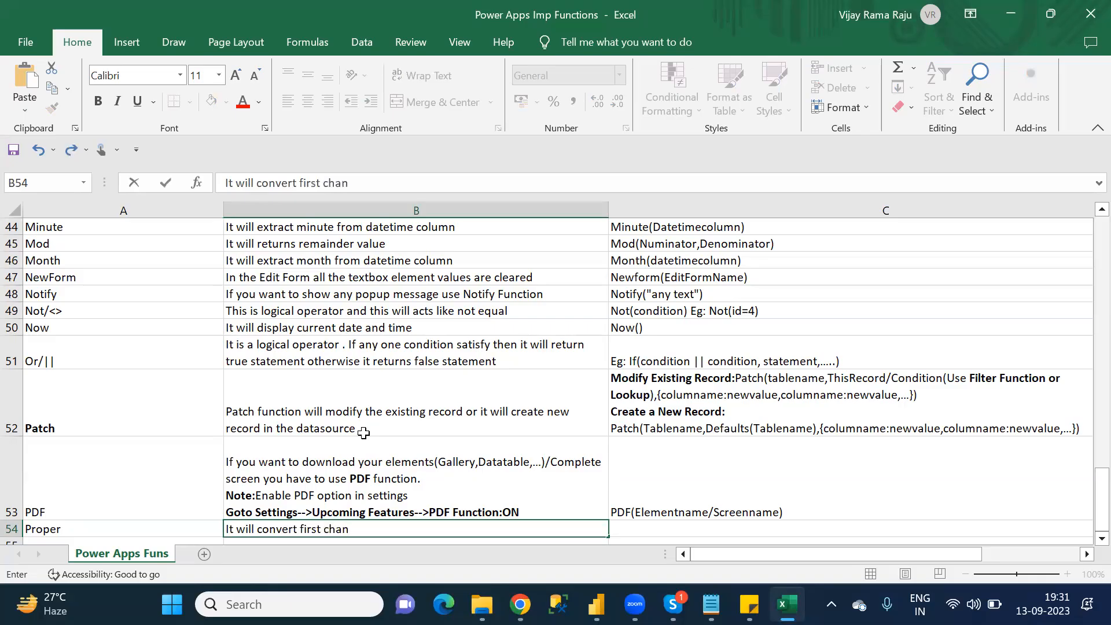
key(BackSpace)
text(racter into capital)
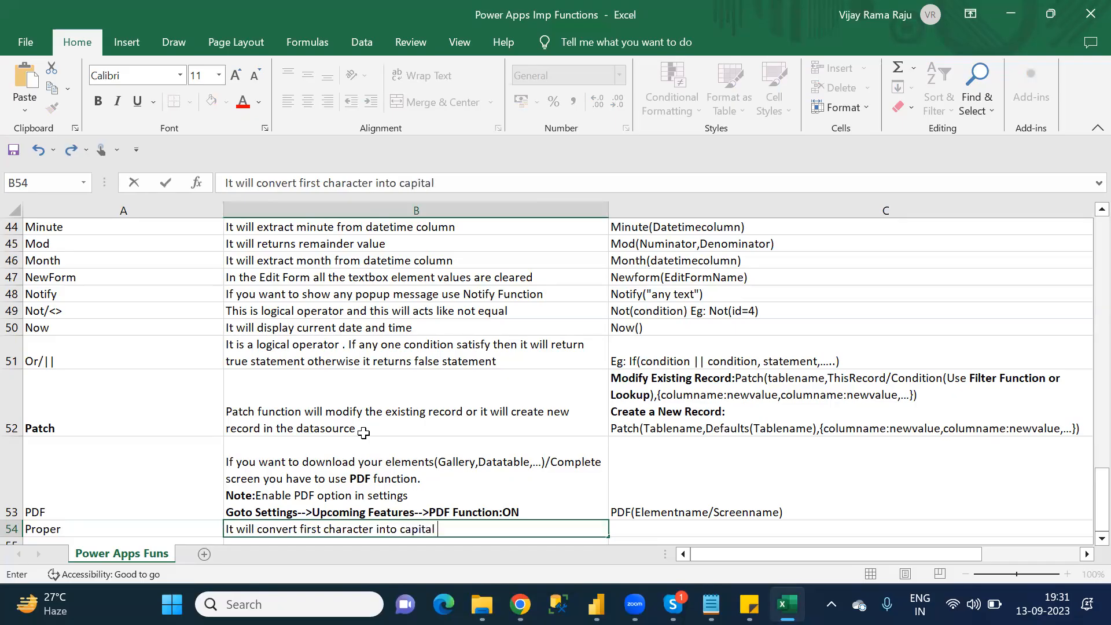
text( lette)
text(remaining)
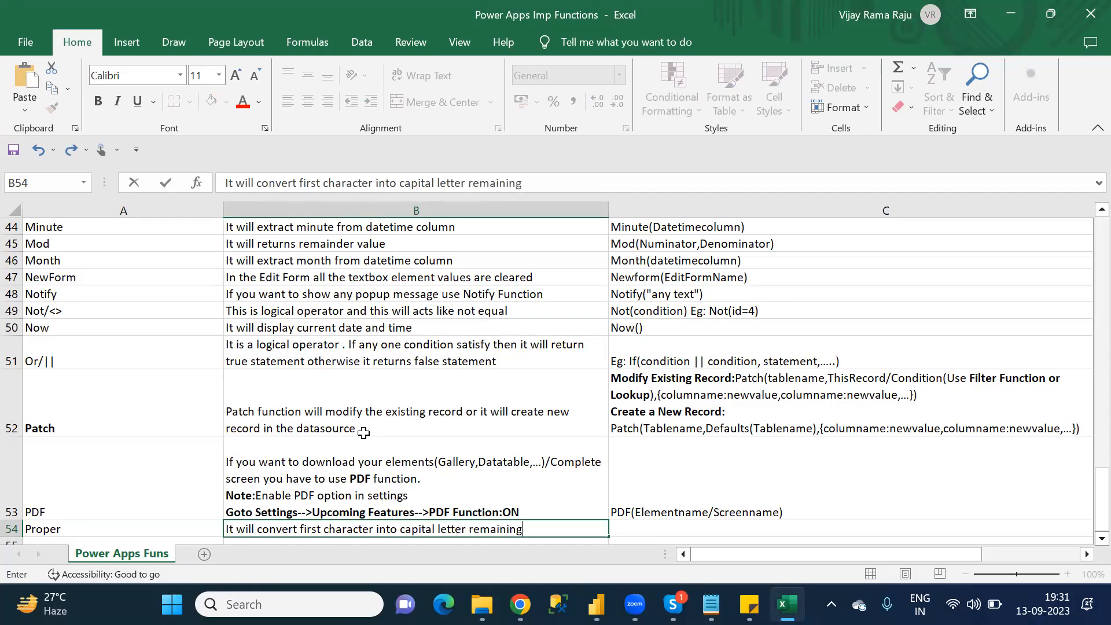
text( characters are small)
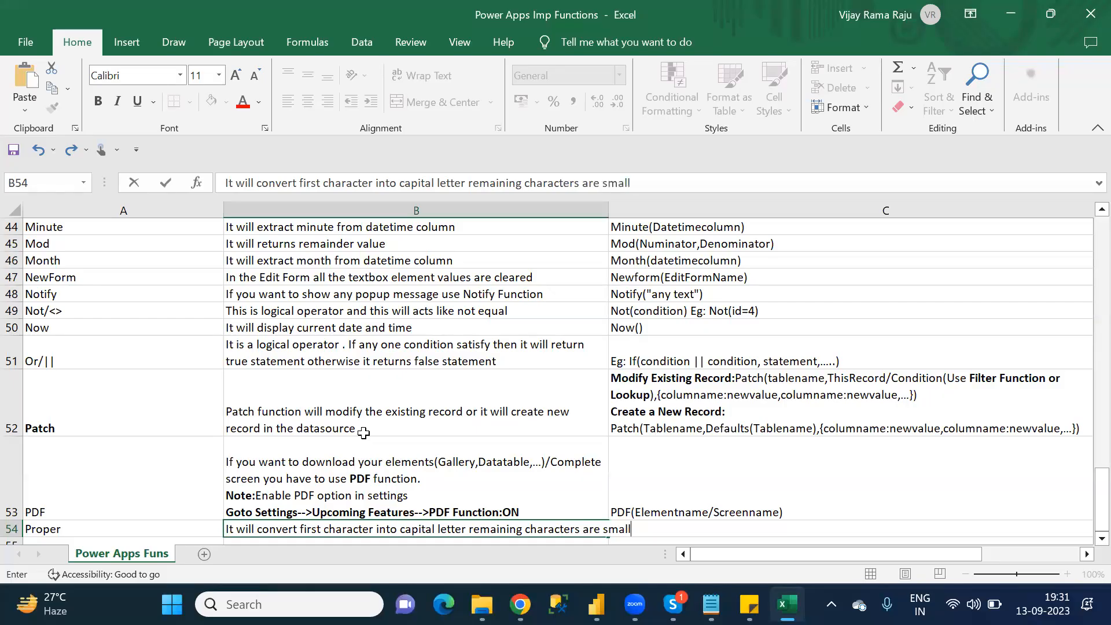
text( letters)
key(Return)
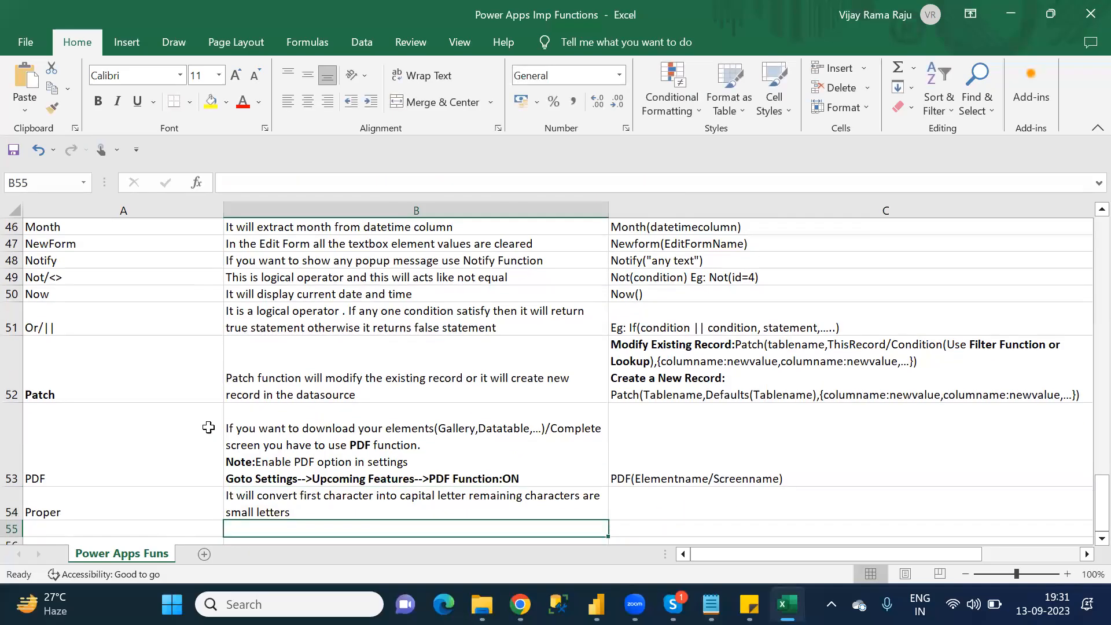
- Enter the Proper function's syntax "Proper(Columnname)" in C54
click(396, 501)
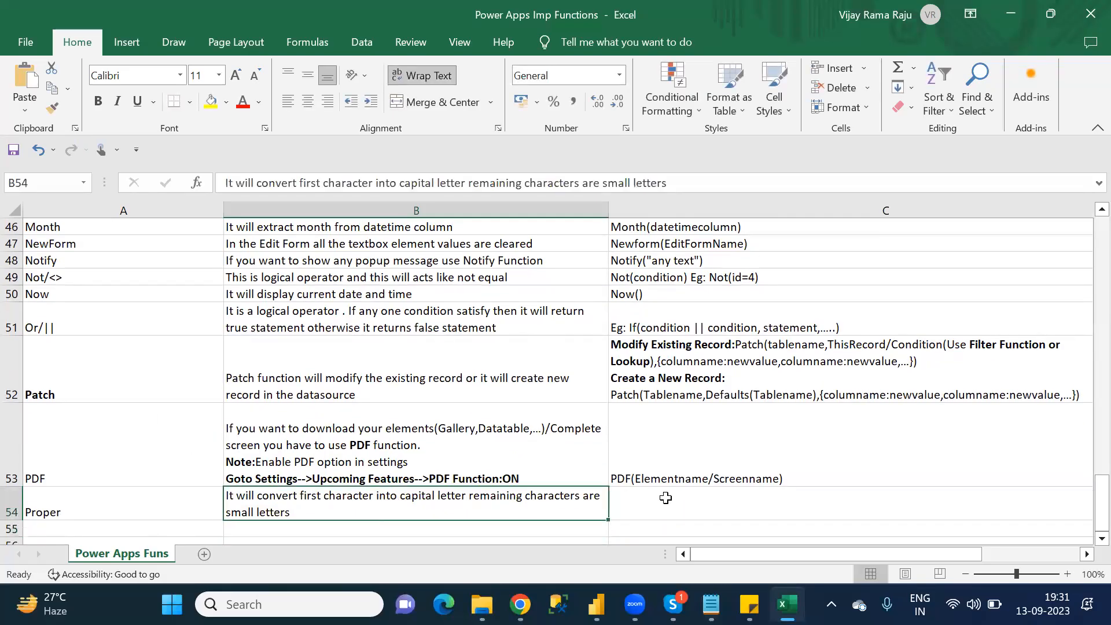
click(665, 497)
scroll(665, 497, right, 2)
text(Proper()
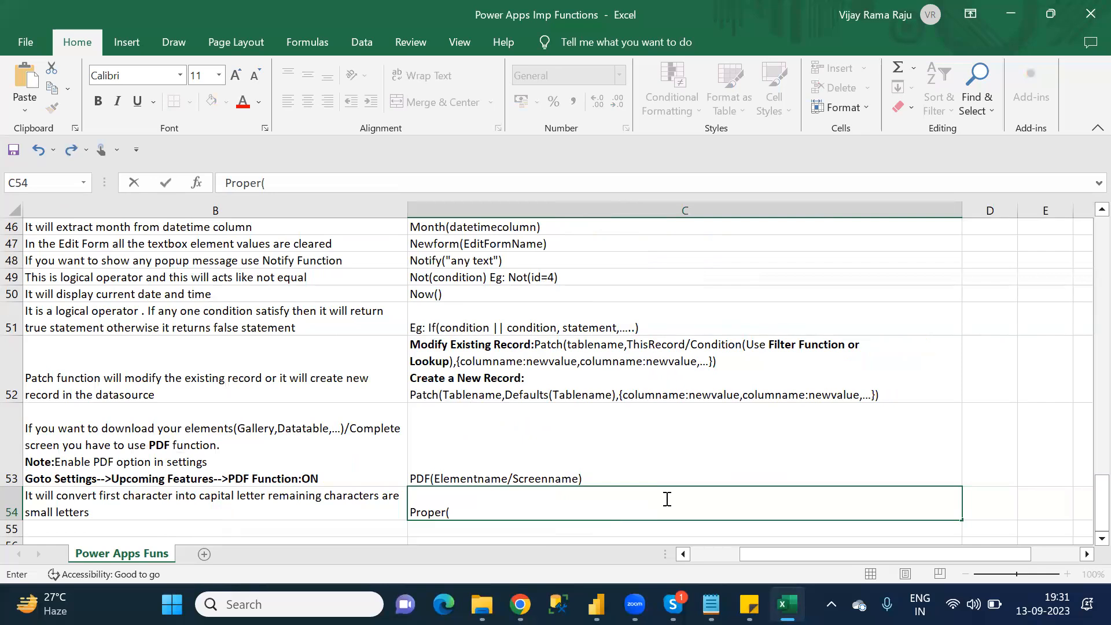
text(Columnname))
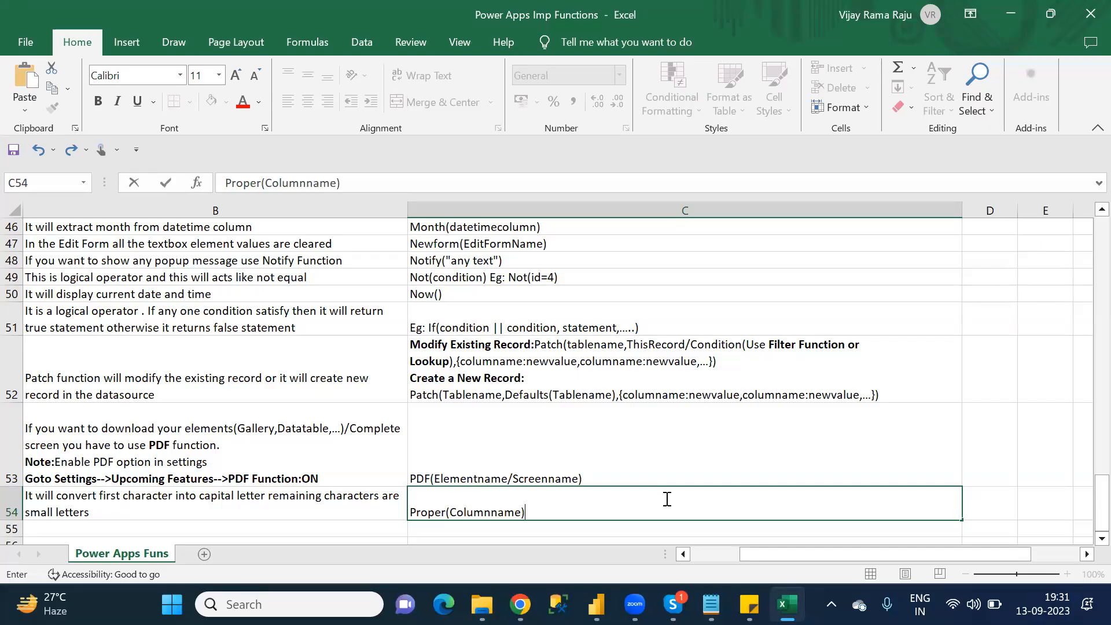
key(Return)
key(Left)
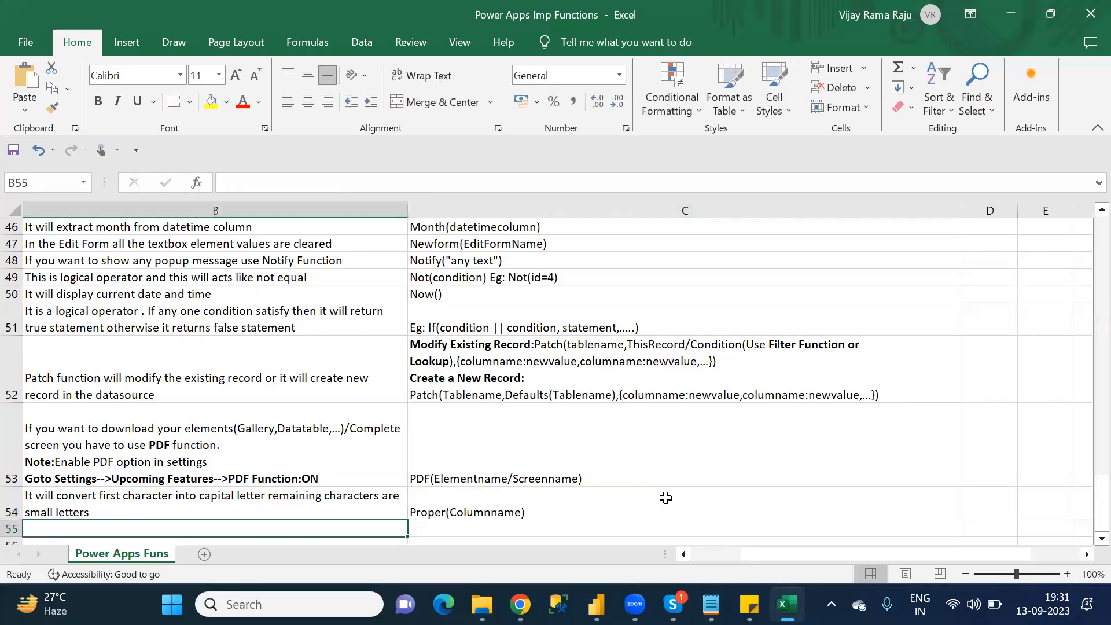
- Look up the first R category function in the Notepad list and, back in Excel, enter "Refresh" in A55
key(Left)
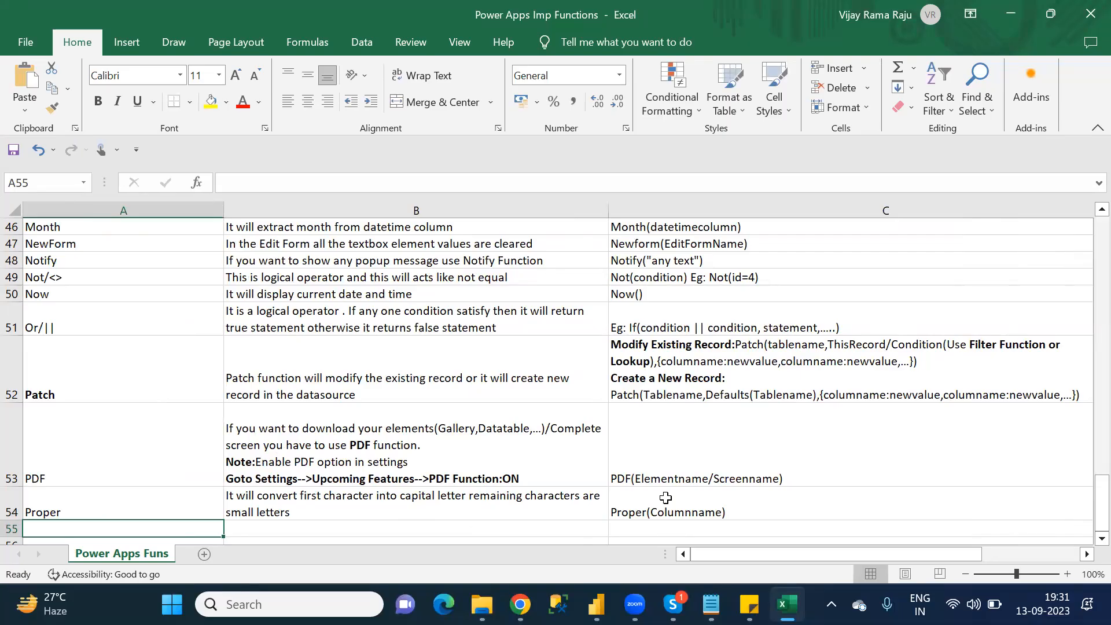
key(alt+Tab)
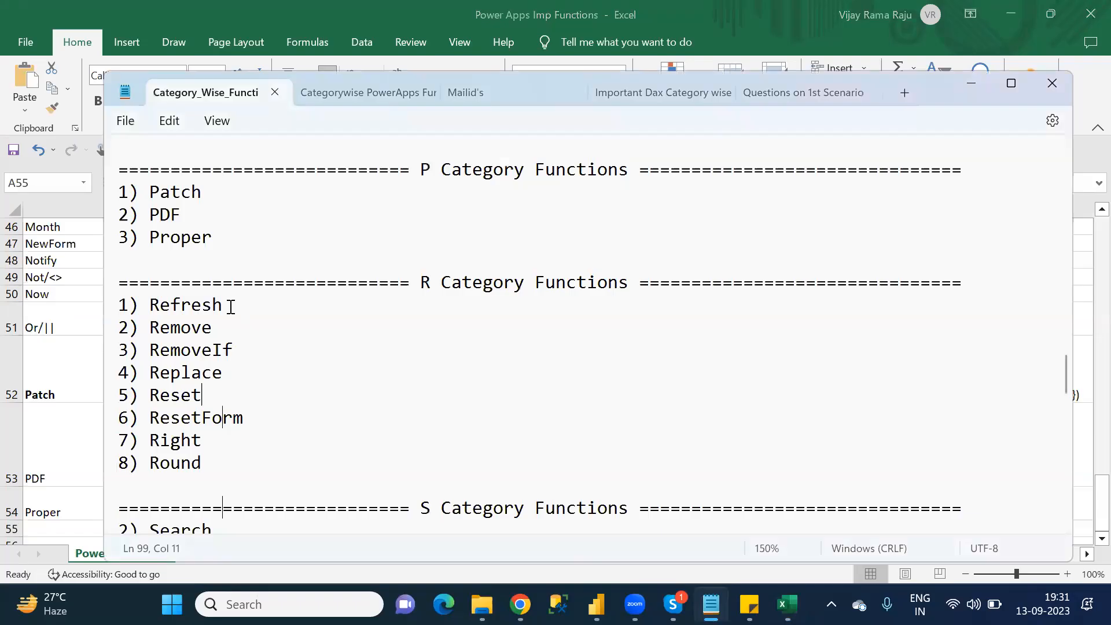
double_click(213, 307)
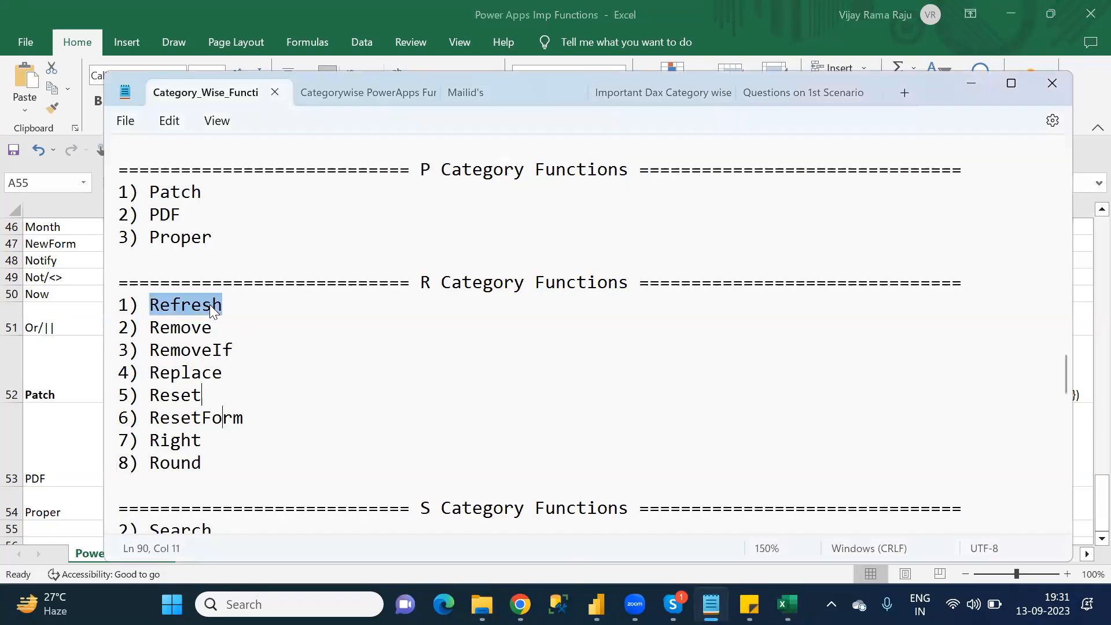
key(alt+Tab)
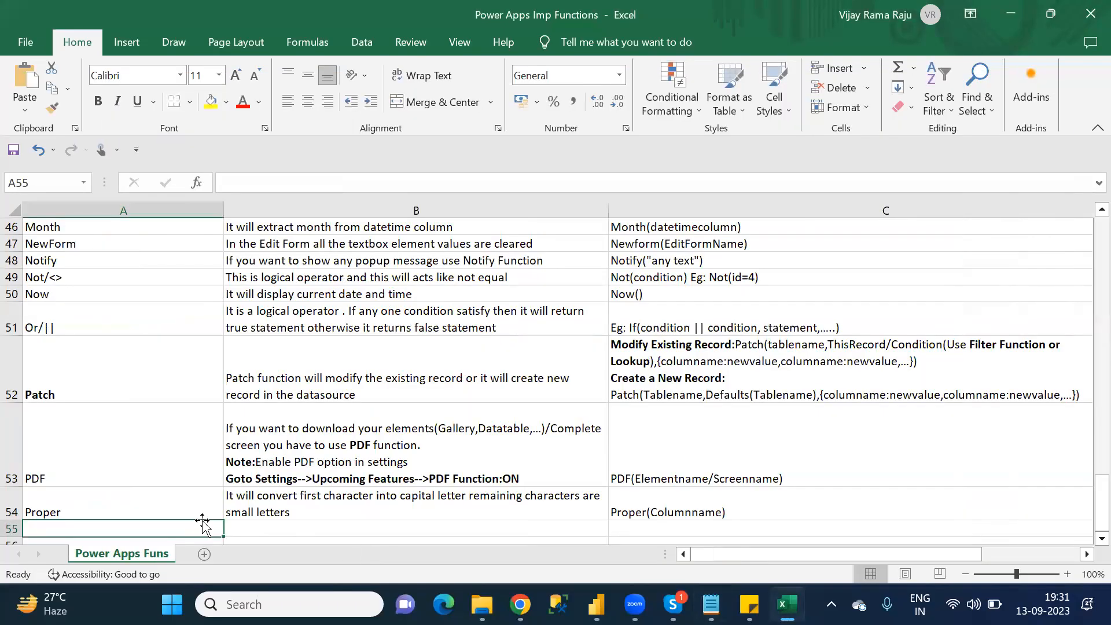
text(Refresh)
key(Tab)
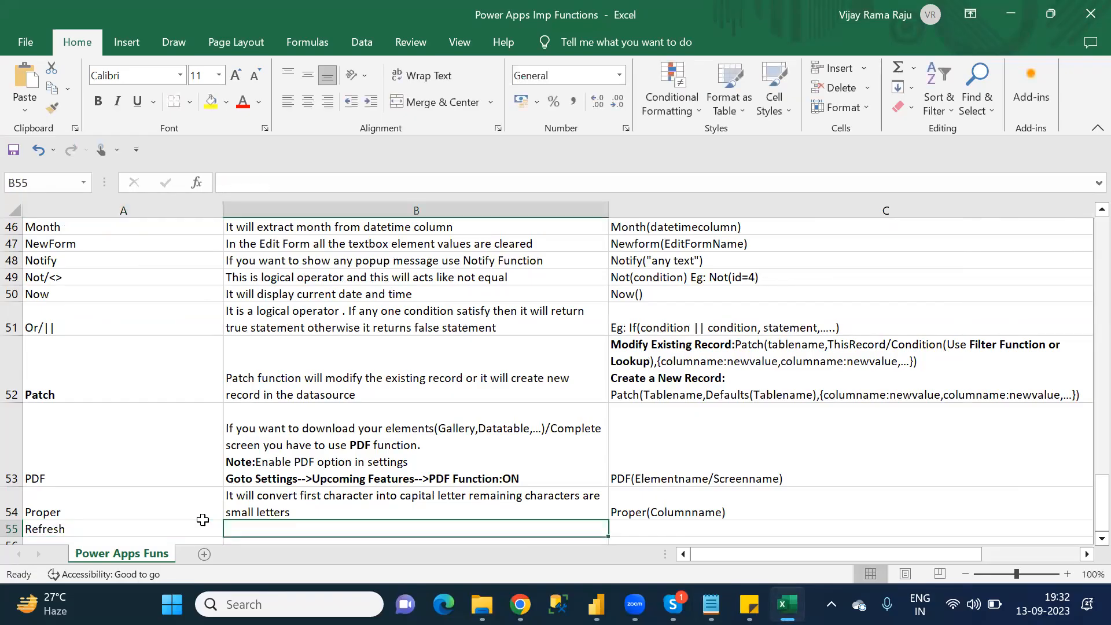
- Describe Refresh in B55 as "Reload the data from the datasource"
text(Relao)
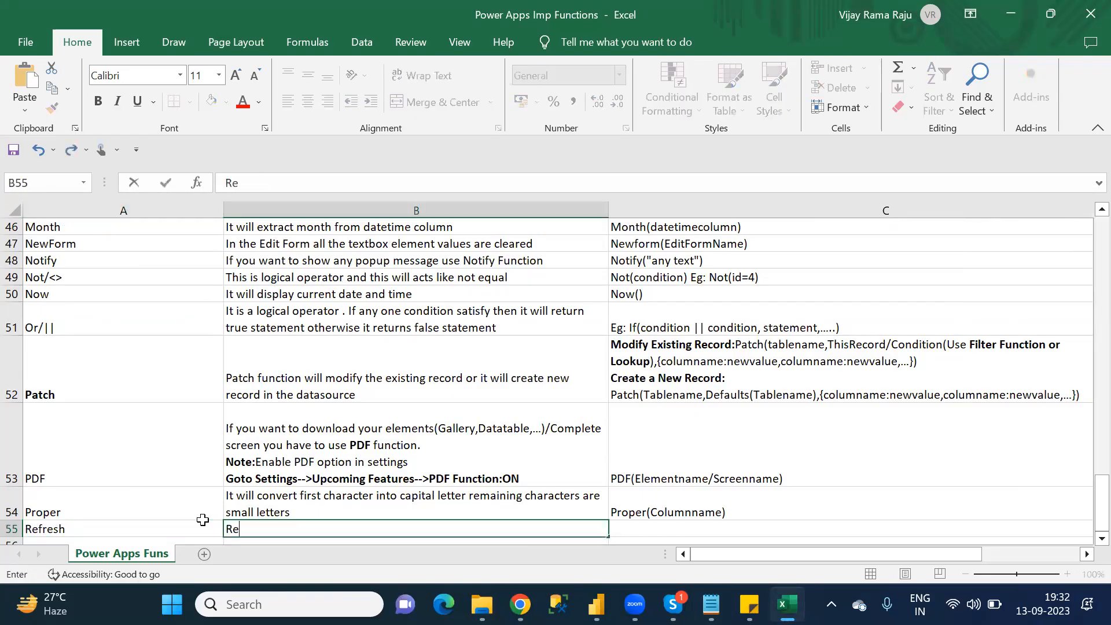
key(BackSpace)
key(BackSpace)
text(oad the da)
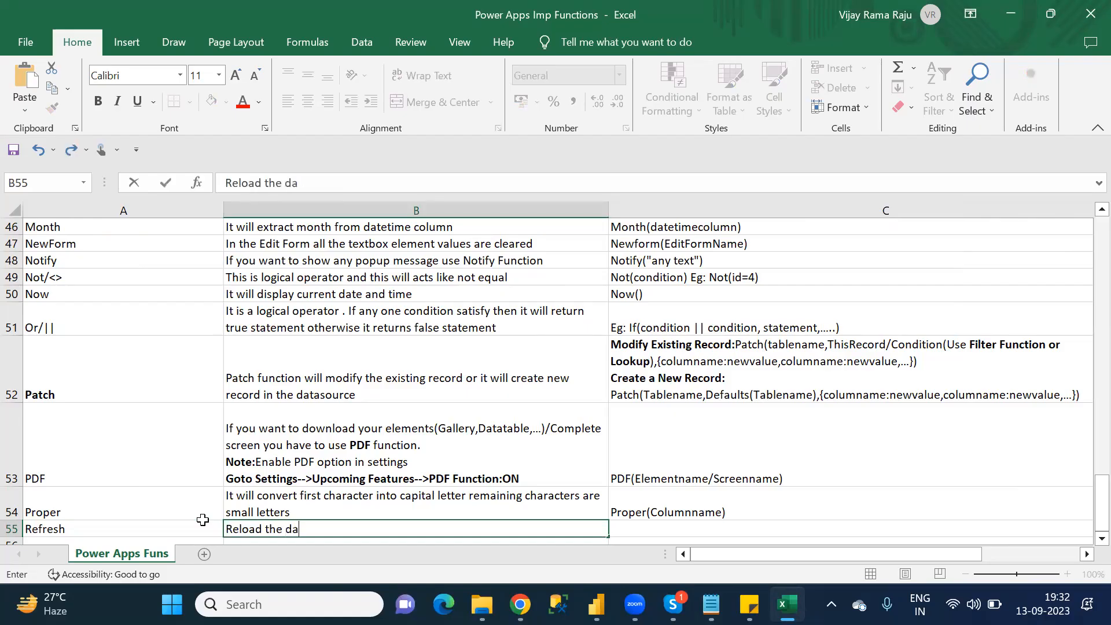
text(ta from the datasource)
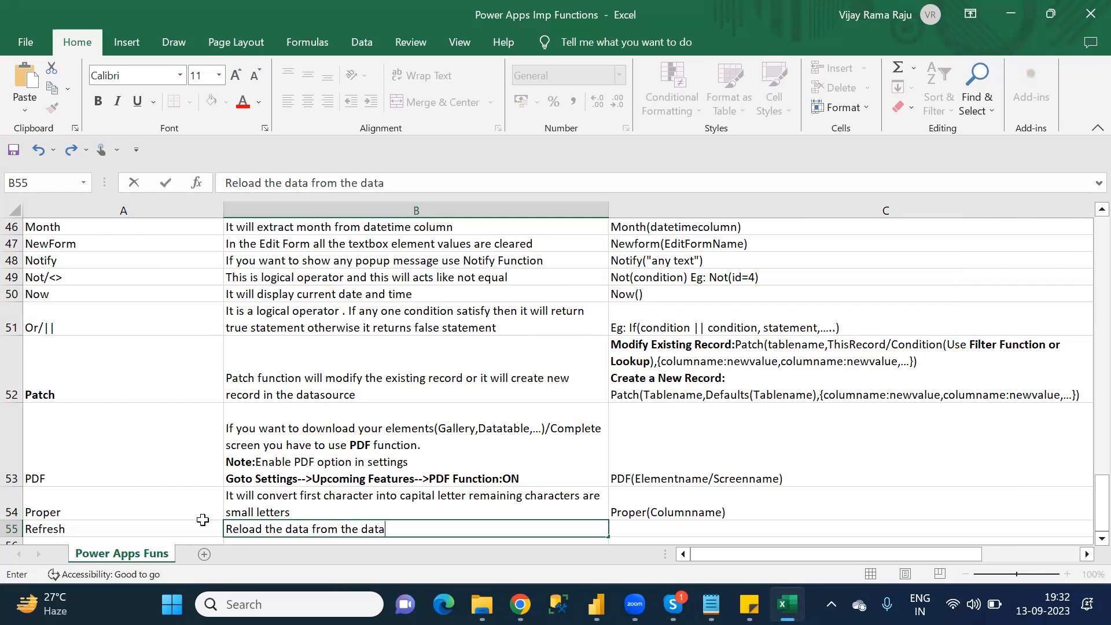
key(Tab)
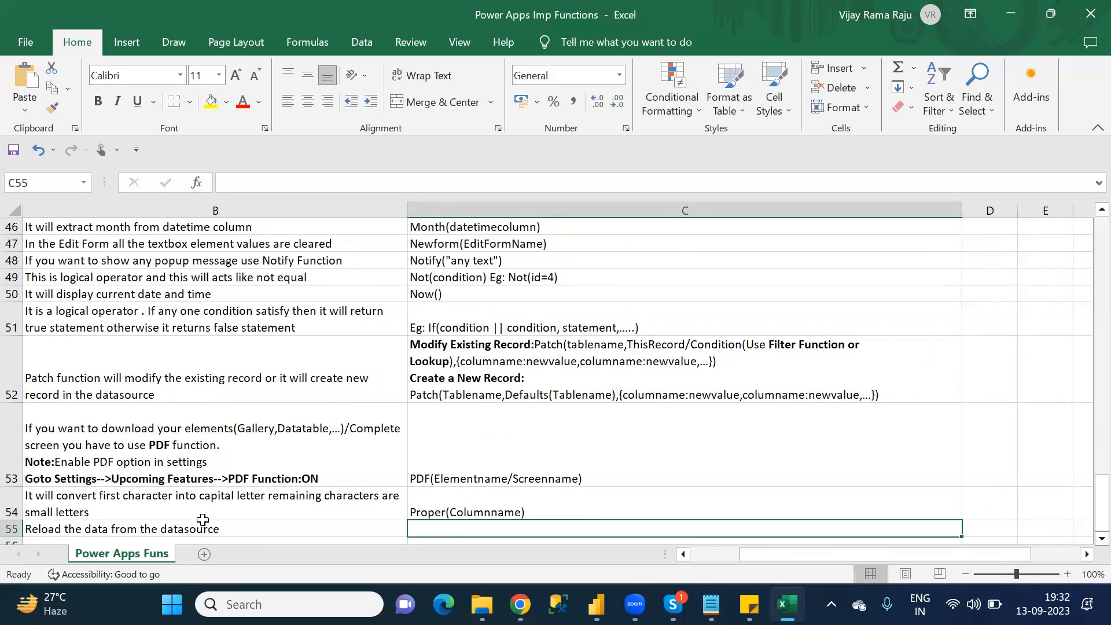
- Enter the Refresh function's syntax "Refresh(Tablename)" in C55
text(Refresh(Tabl)
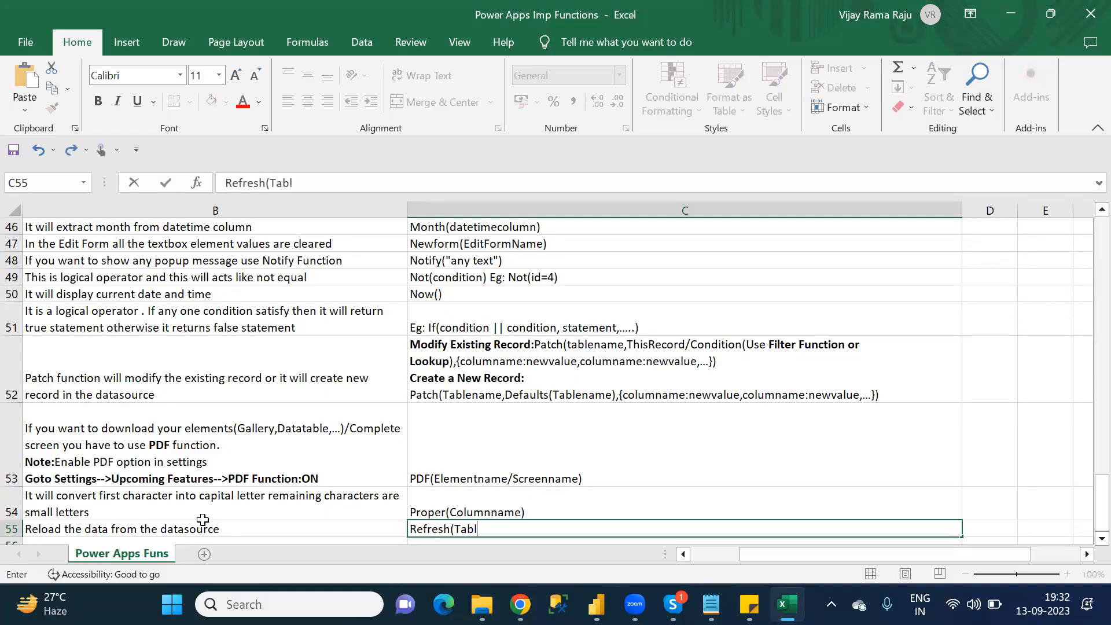
text(ename))
key(Return)
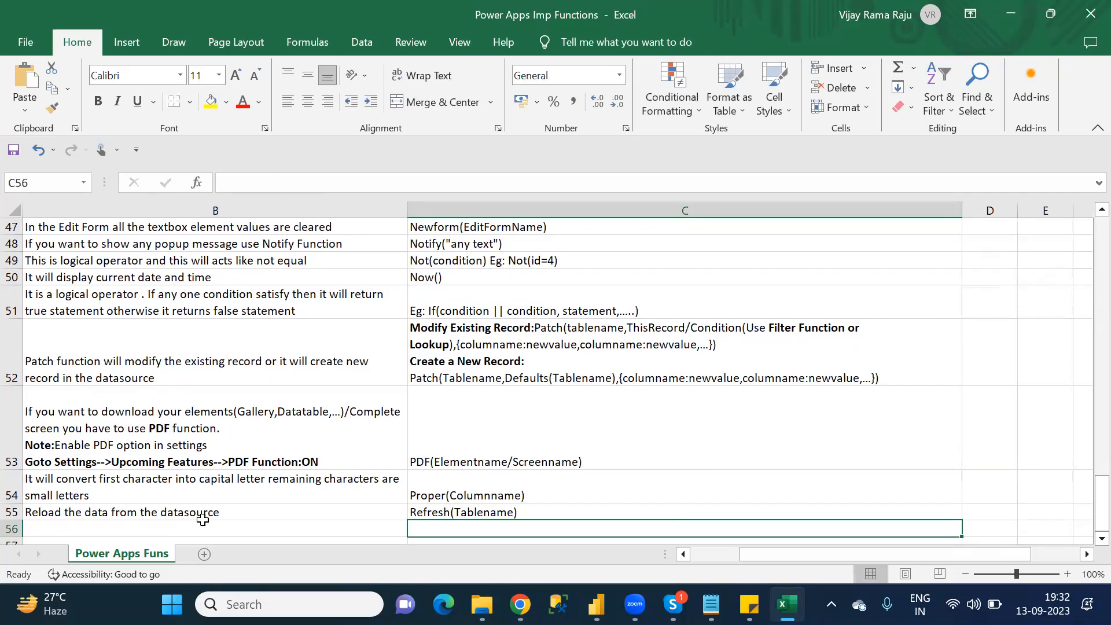
- Check the Notepad list for the R function after Refresh and, back in Excel, enter "Remove" in A56
key(Left)
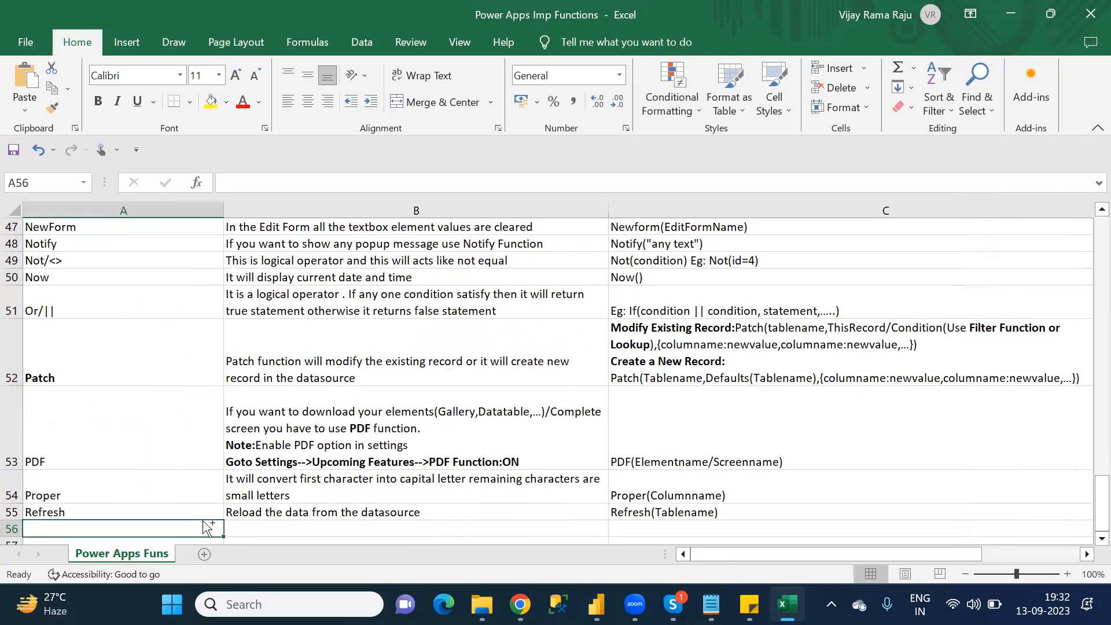
key(alt+Tab)
key(Down)
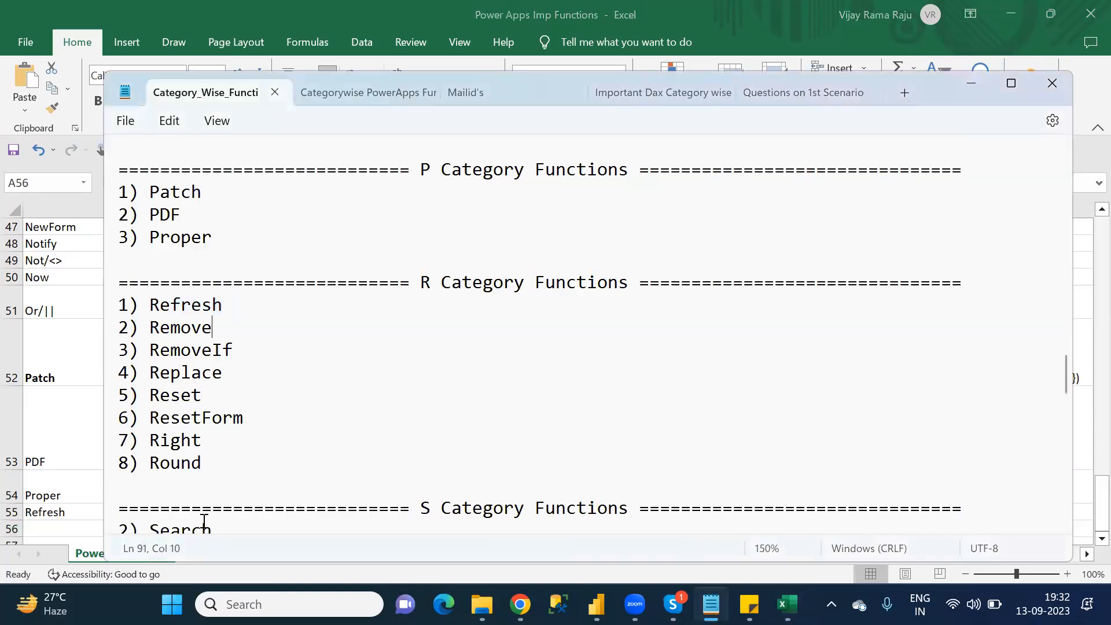
key(alt+Tab)
text(Remove)
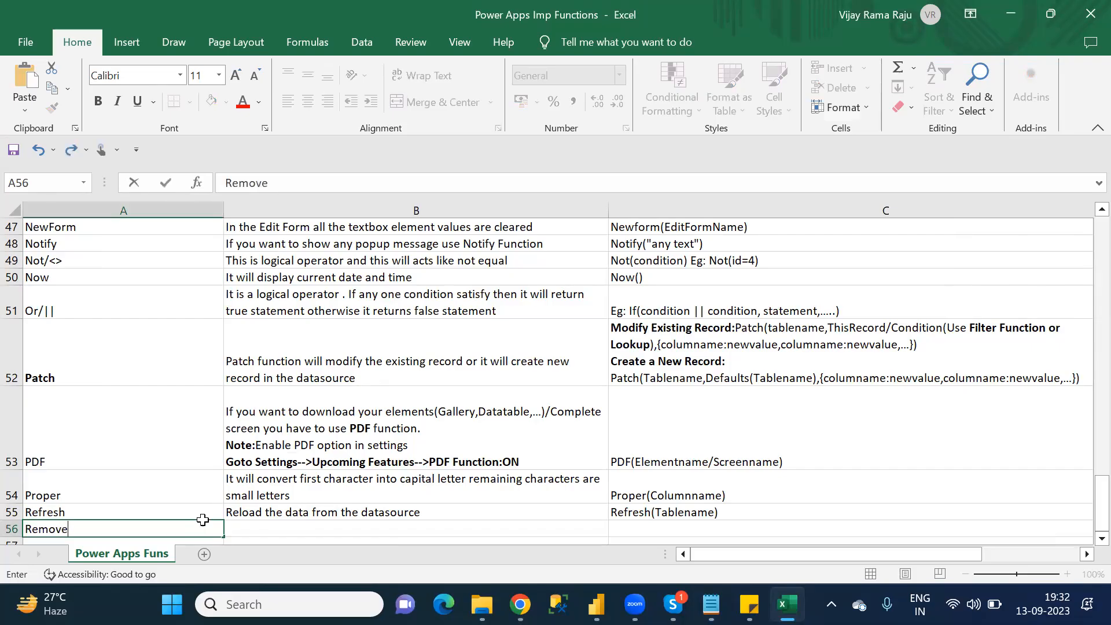
key(Tab)
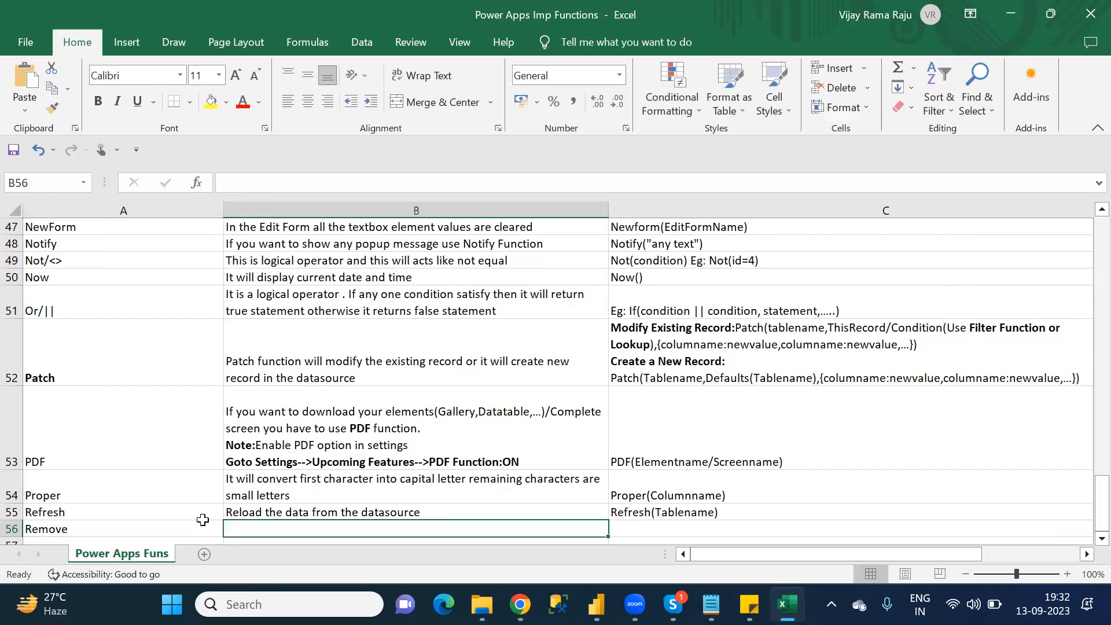
- Start describing Remove in B56 with "If you want to delete the first row"
text(If you wanty)
key(BackSpace)
text(to re)
key(BackSpace)
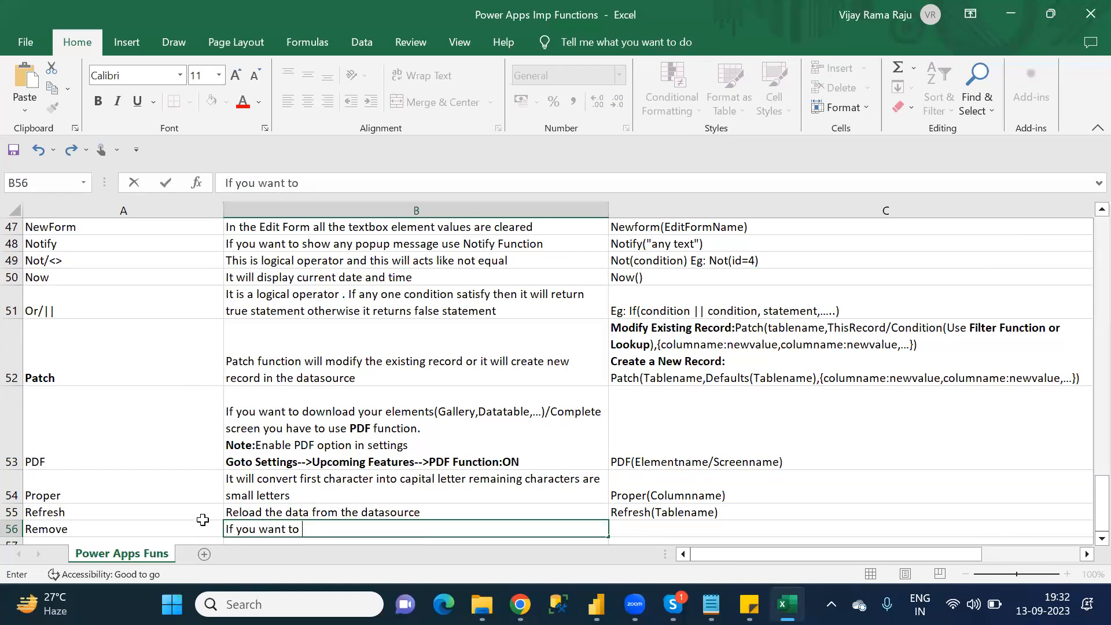
text(delete the)
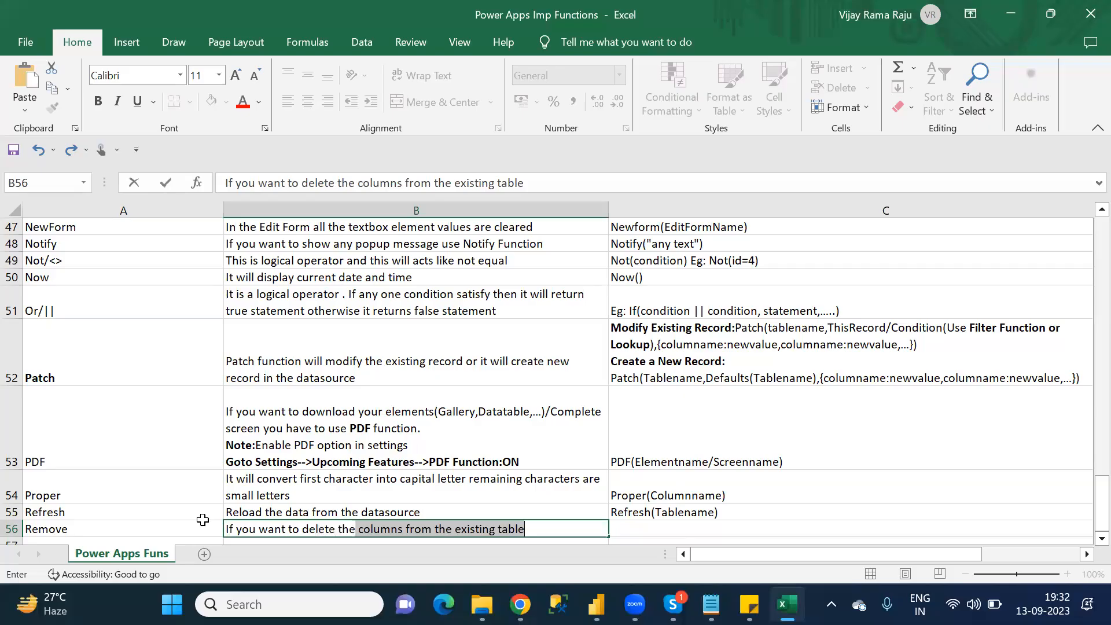
text( fir)
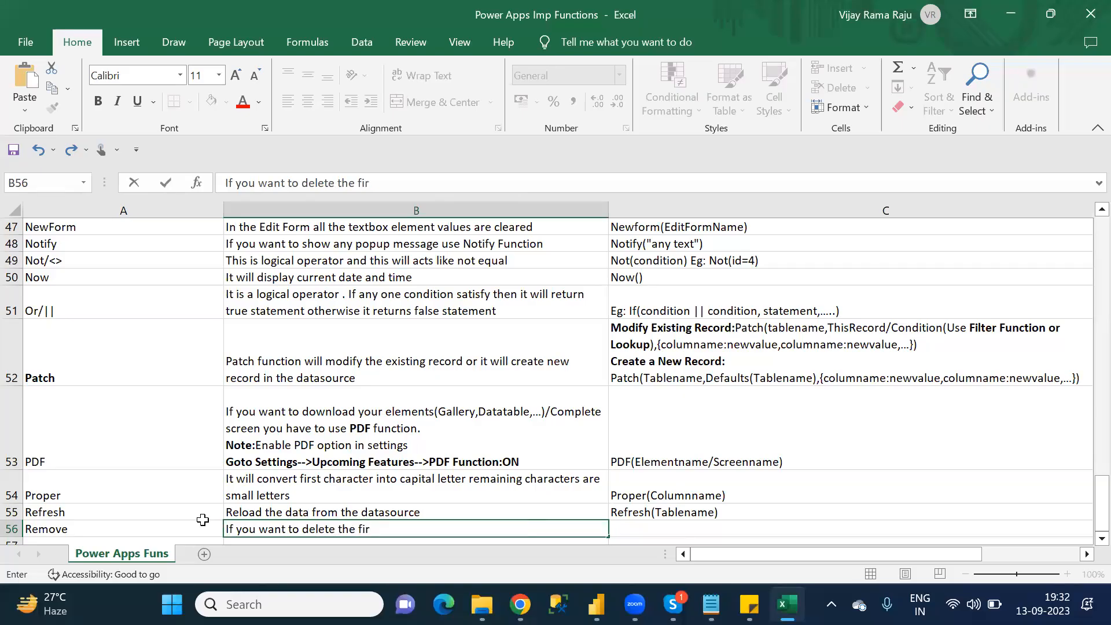
text(st rown)
key(BackSpace)
- Switch to Chrome and look up the Remove function in the Power Fx formula reference
key(alt+Tab)
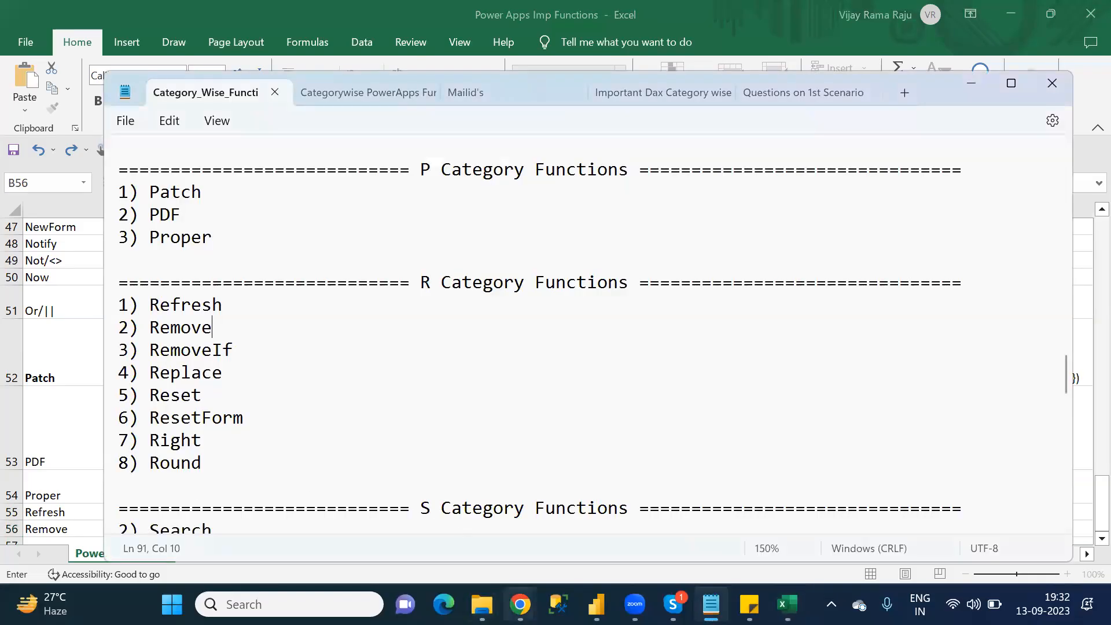
mouse_move(520, 603)
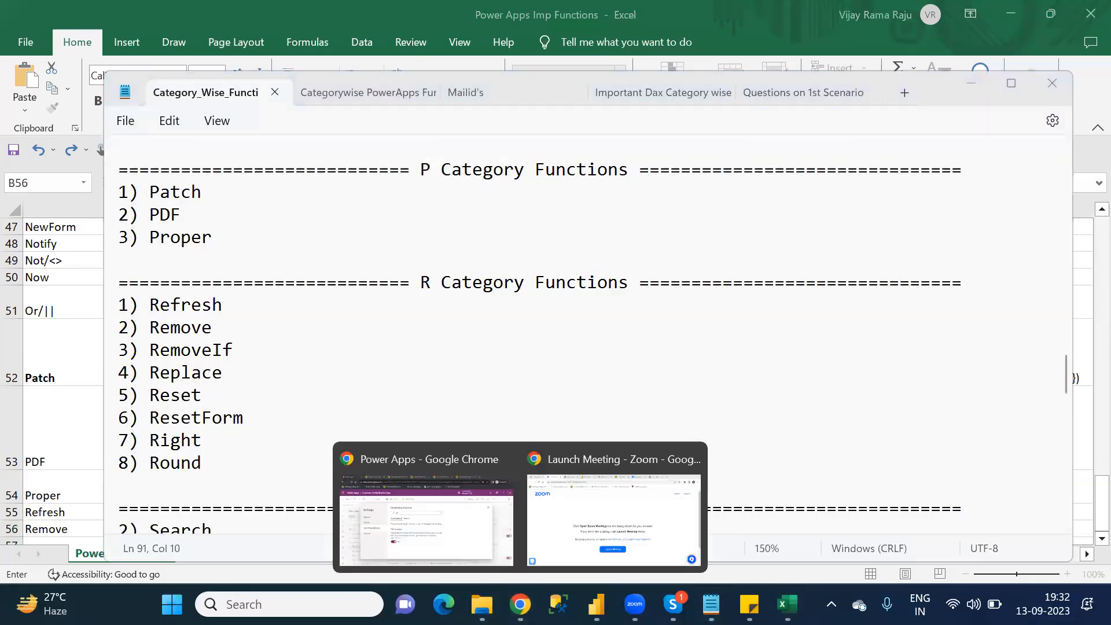
click(453, 480)
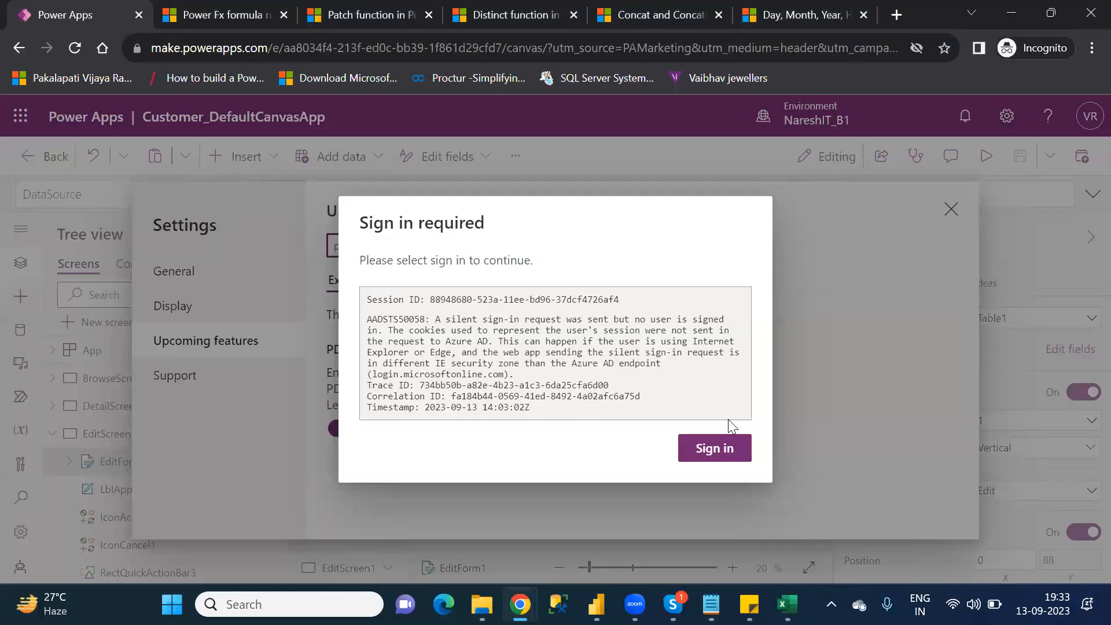
click(713, 448)
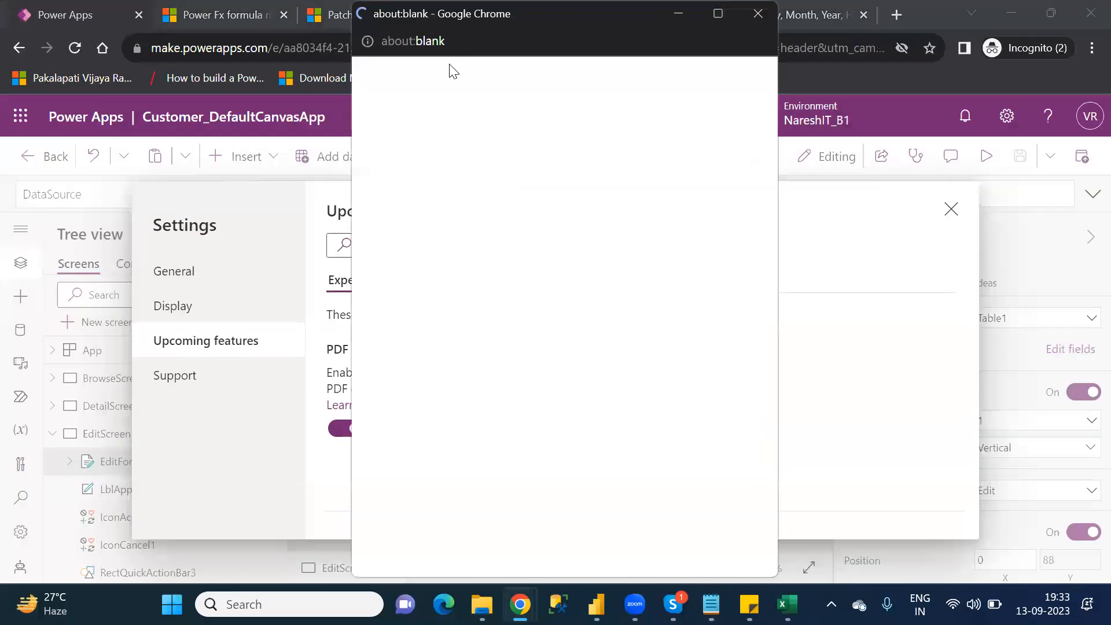
click(205, 13)
scroll(388, 313, down, 7)
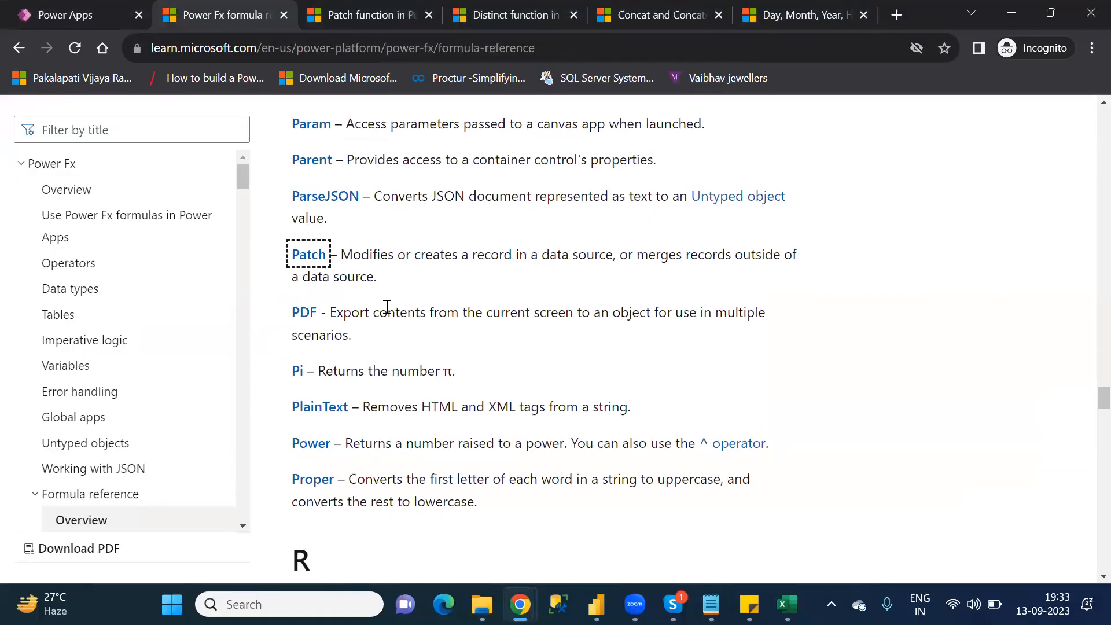
scroll(388, 313, down, 3)
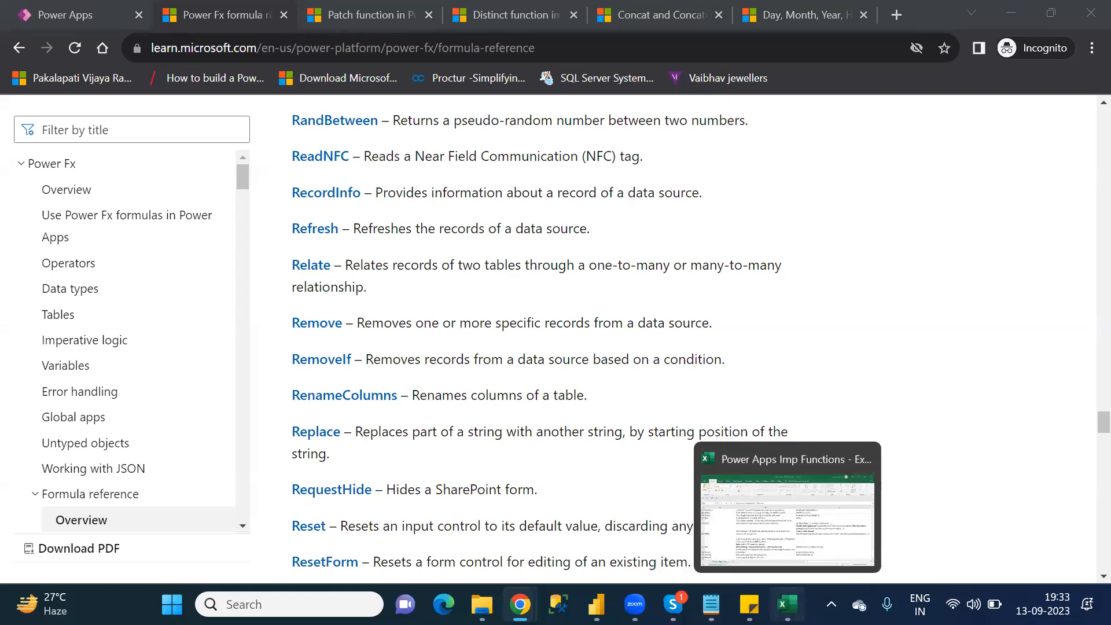
- Back in Excel, replace the draft description of Remove in B56 with "It will delete particular records from the datasource"
click(787, 603)
key(BackSpace)
key(BackSpace)
key(BackSpace)
key(BackSpace)
key(BackSpace)
key(BackSpace)
key(BackSpace)
key(BackSpace)
key(BackSpace)
key(BackSpace)
key(BackSpace)
key(BackSpace)
key(BackSpace)
key(BackSpace)
key(BackSpace)
key(BackSpace)
key(BackSpace)
key(BackSpace)
key(BackSpace)
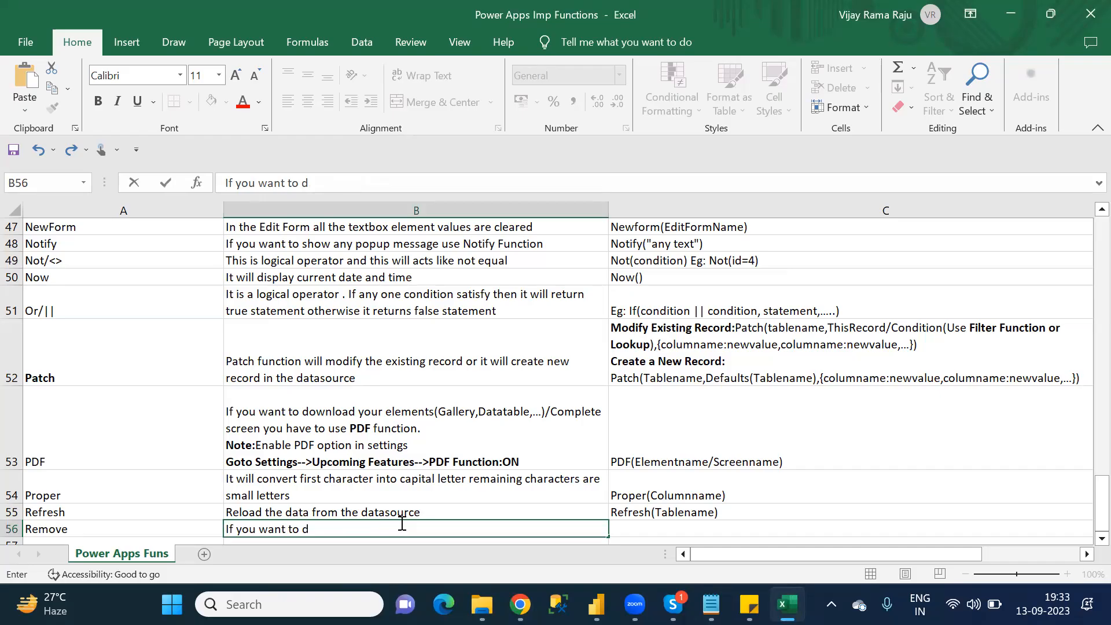
key(BackSpace)
key(BackSpace)
key(BackSpace)
key(BackSpace)
key(BackSpace)
key(BackSpace)
key(BackSpace)
key(BackSpace)
key(BackSpace)
key(BackSpace)
key(BackSpace)
key(BackSpace)
key(BackSpace)
key(BackSpace)
key(BackSpace)
key(BackSpace)
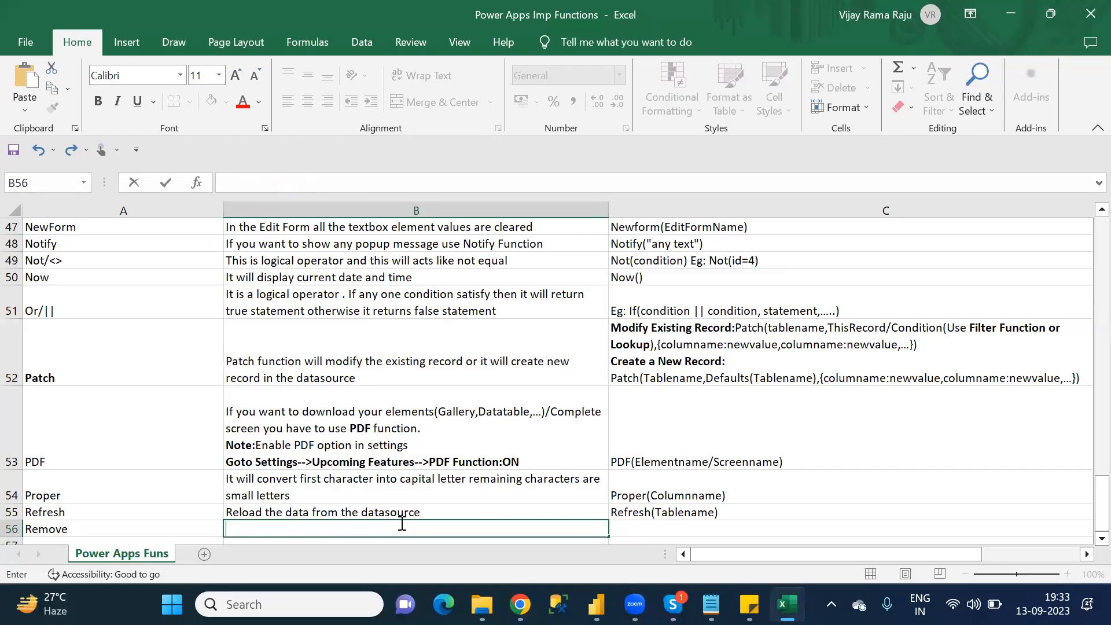
text(It will delete )
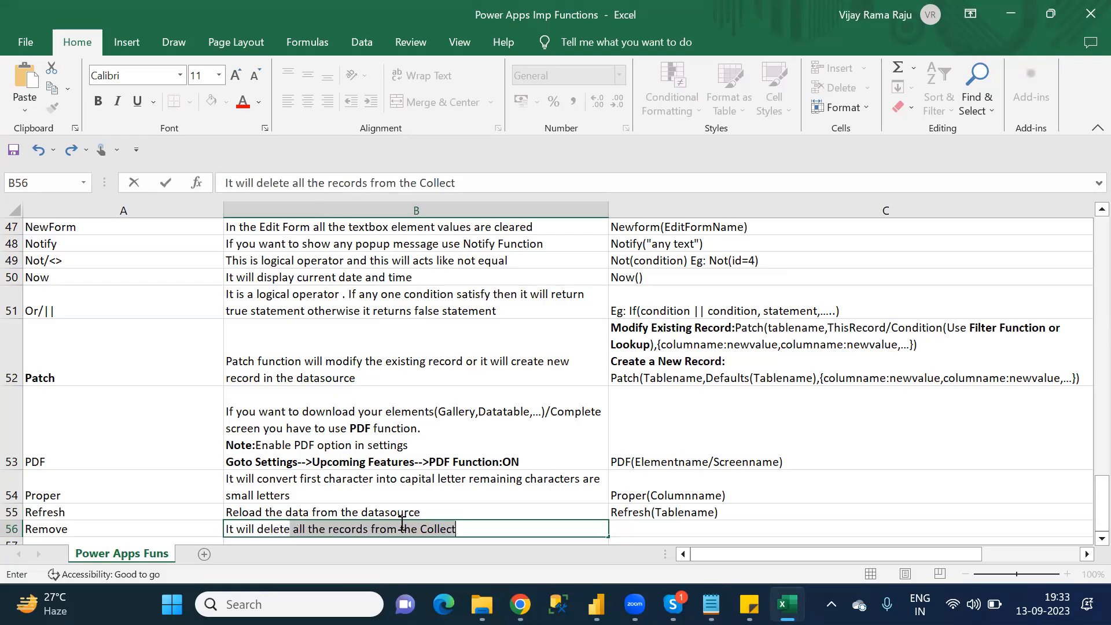
text(par)
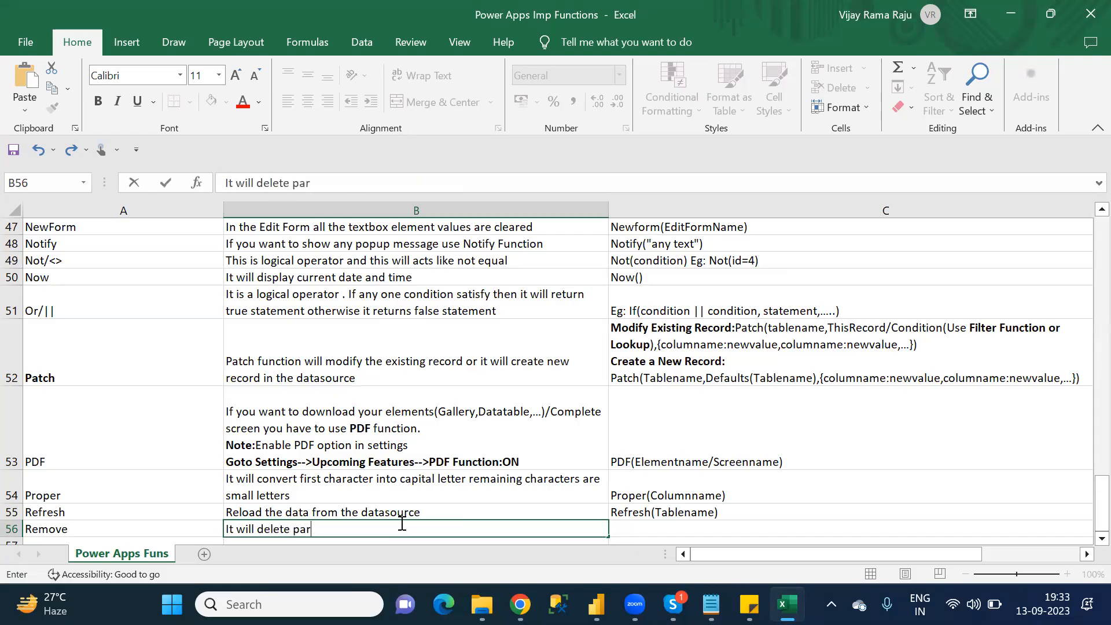
text(ticular record)
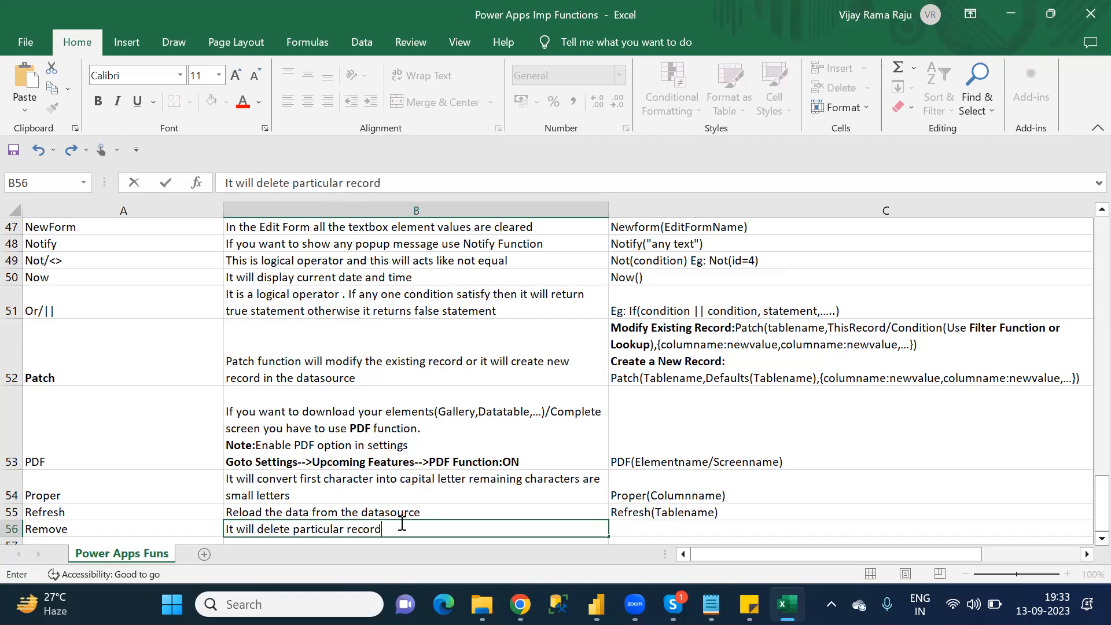
text(s from the dat)
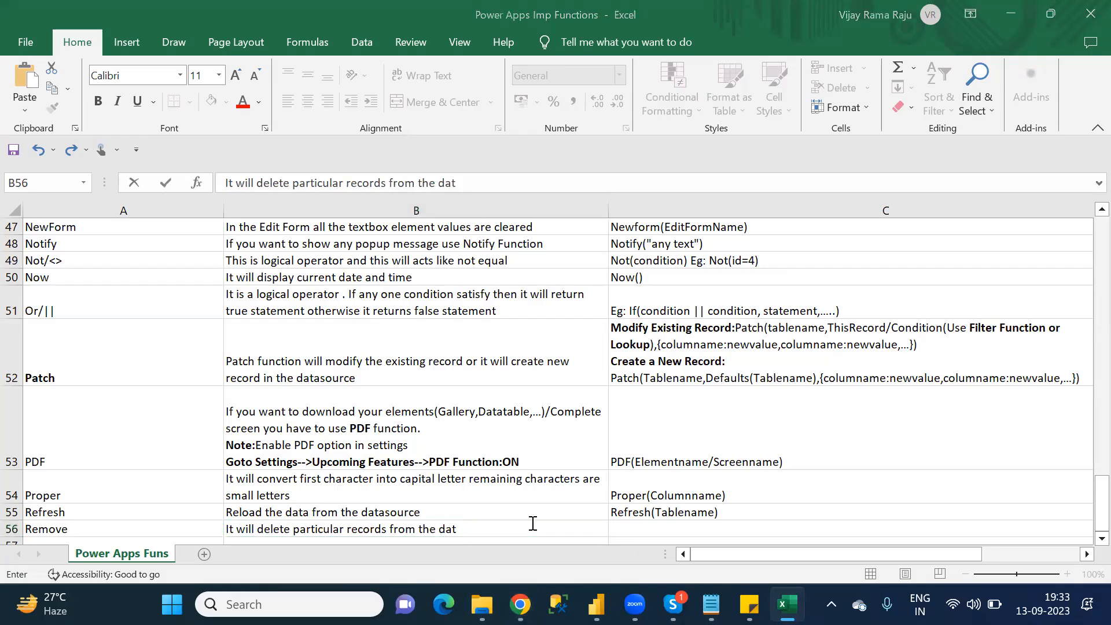
text(asource)
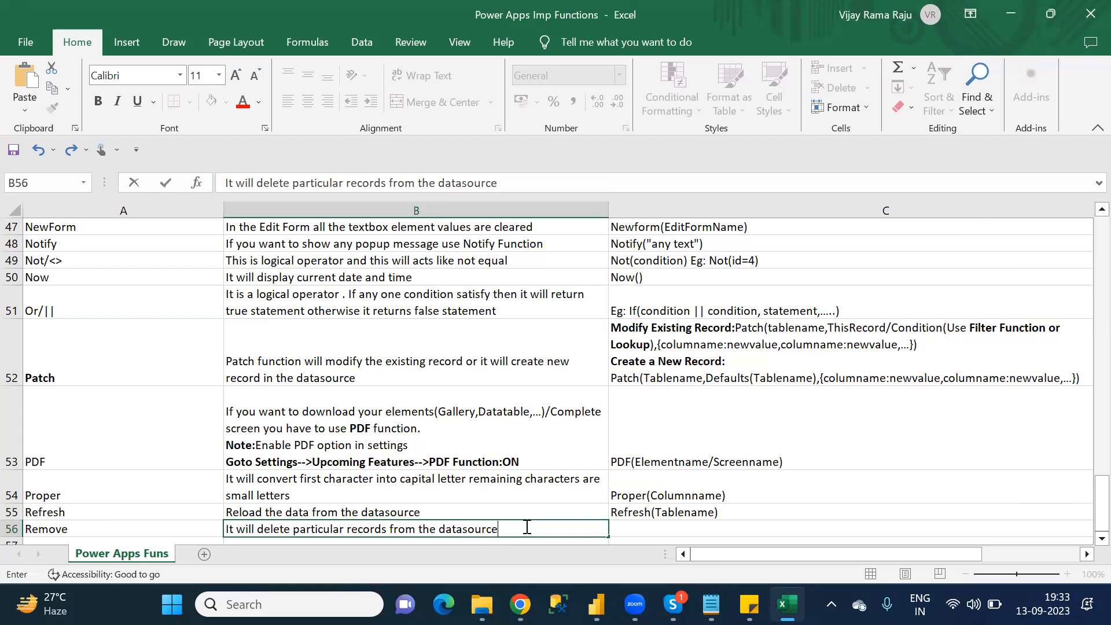
key(Tab)
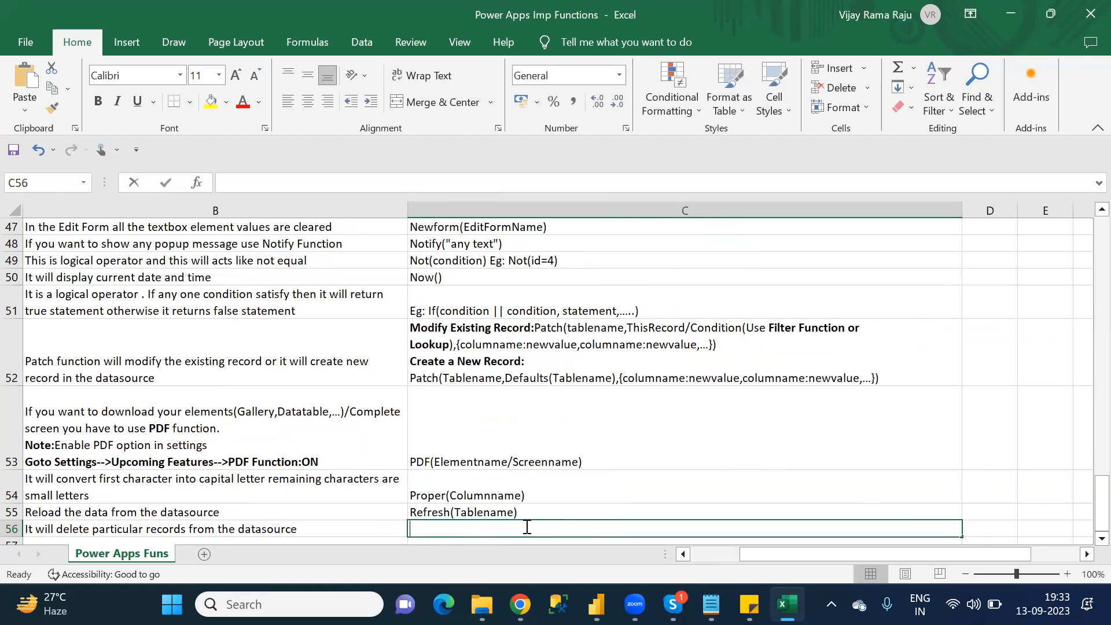
- Start the Remove syntax in C56 with "Remove(Tablename,"
text(Remove)
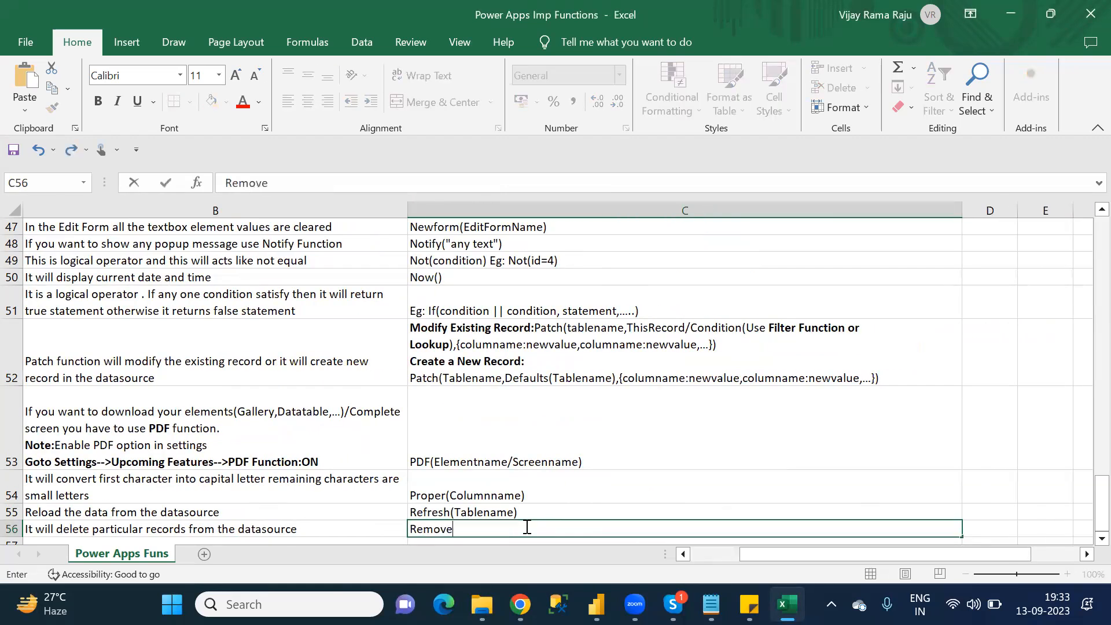
text((Tablename,)
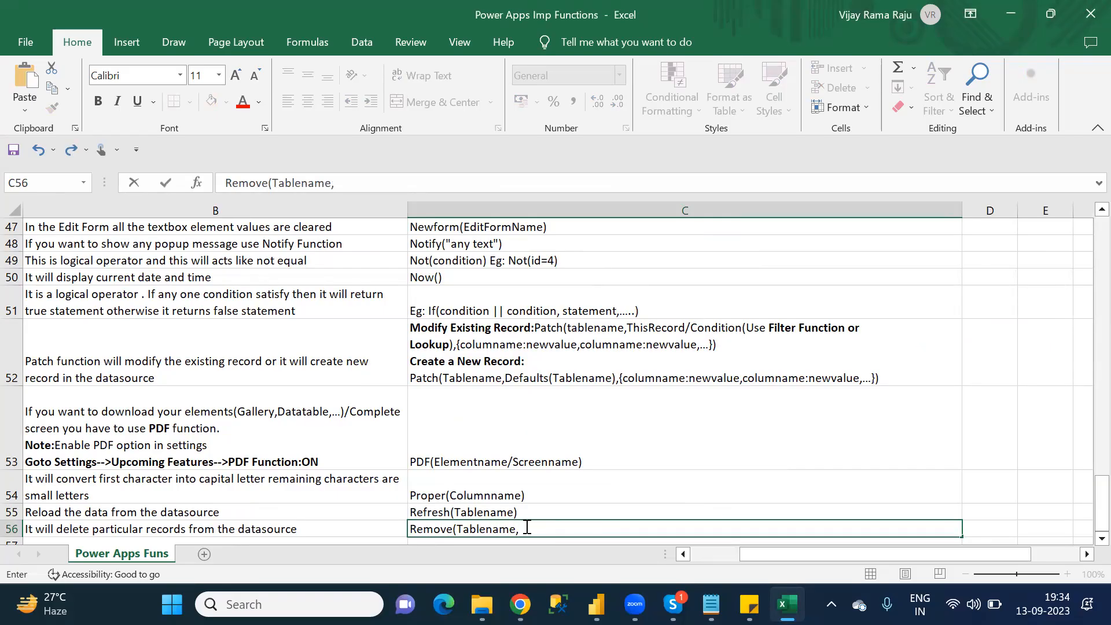
- Switch to Chrome, open the Remove function's page in a new tab, and close the Patch and Distinct function tabs
key(alt+Tab)
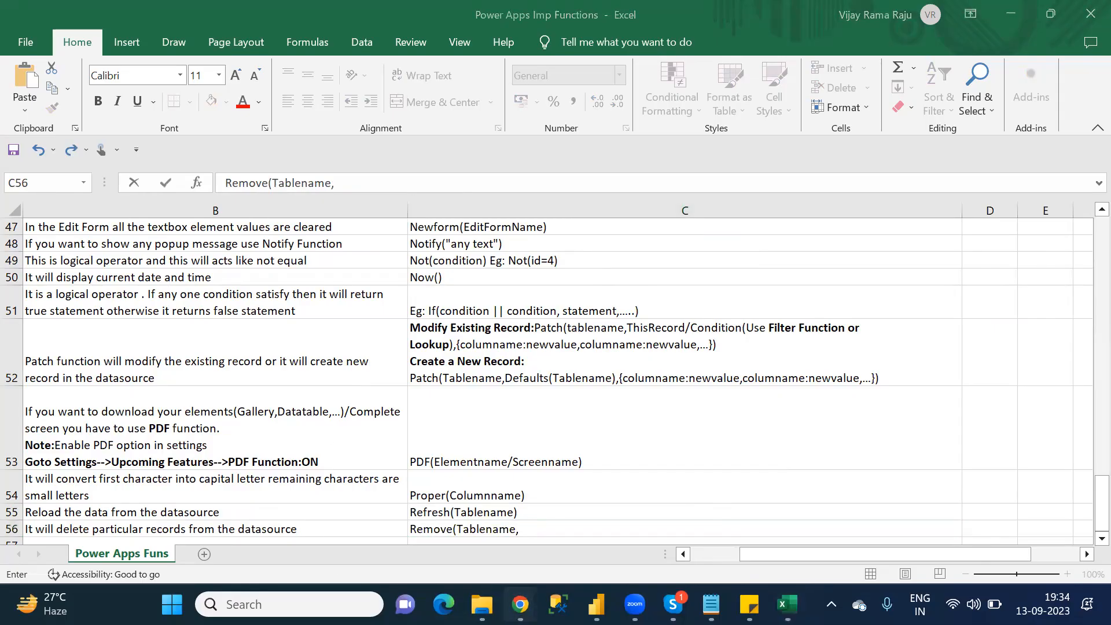
mouse_move(520, 604)
click(454, 540)
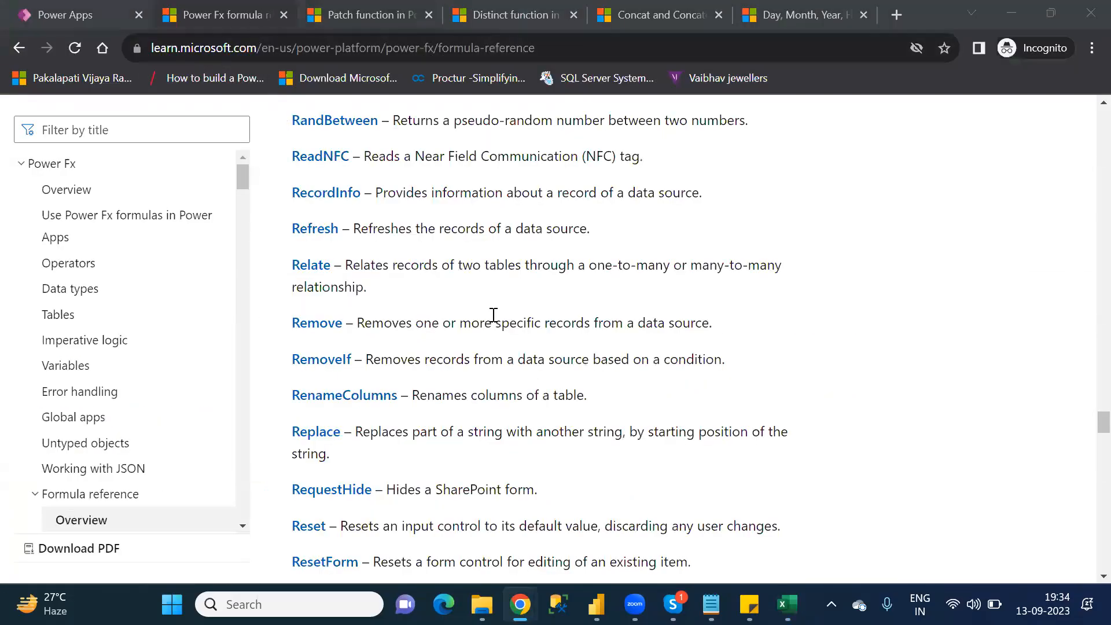
ctrl+click(322, 325)
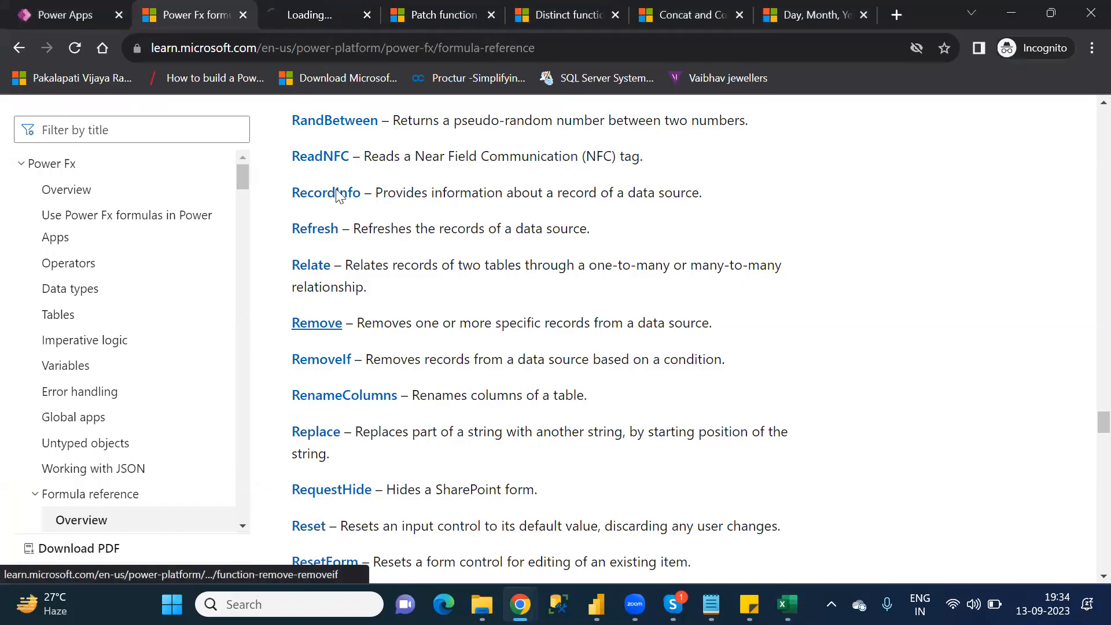
click(491, 14)
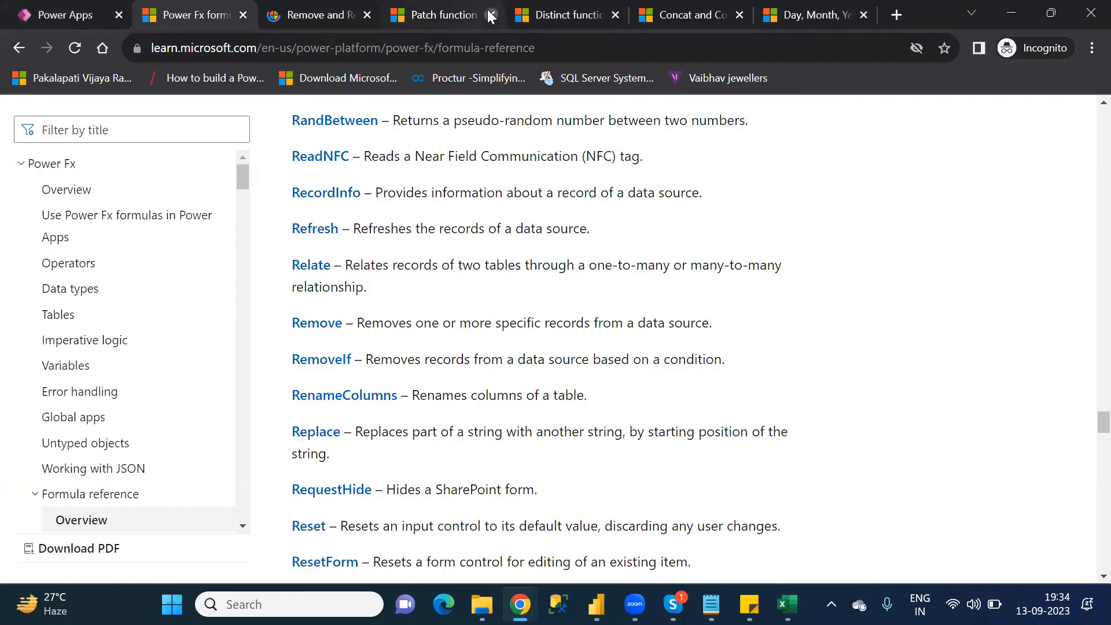
click(491, 15)
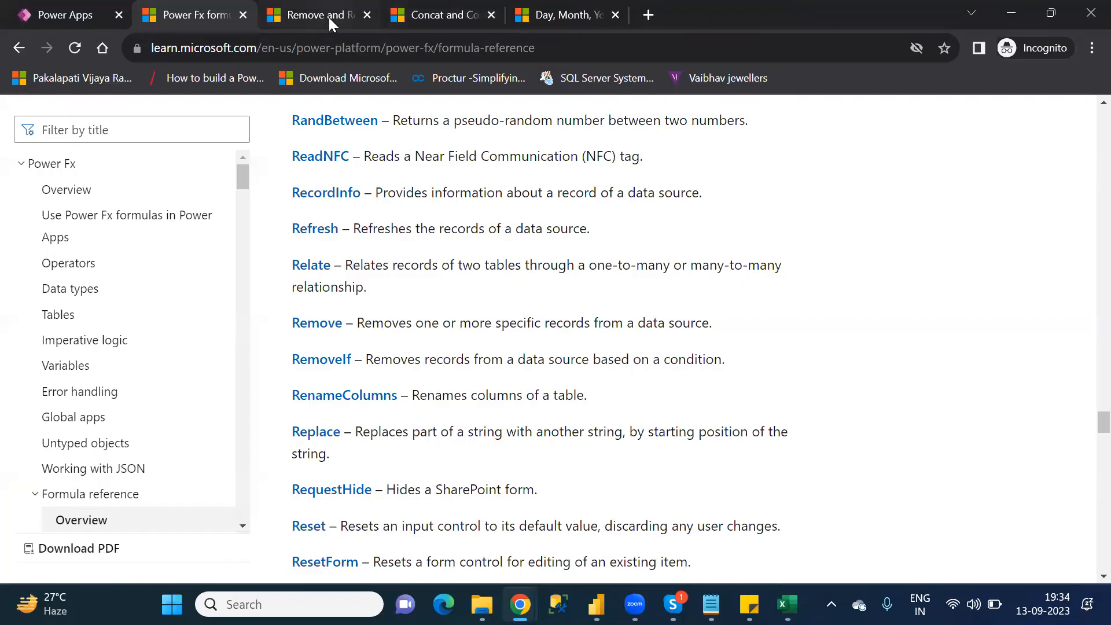
- Examine the Remove and RemoveIf article through its syntax and sample formulas, highlighting the LookUp condition in the first Remove example
click(329, 17)
key(Down)
key(Down)
key(Down)
key(Down)
key(Down)
key(Down)
key(Down)
key(Down)
key(Down)
key(Down)
key(Down)
key(Down)
key(Down)
key(Down)
key(Down)
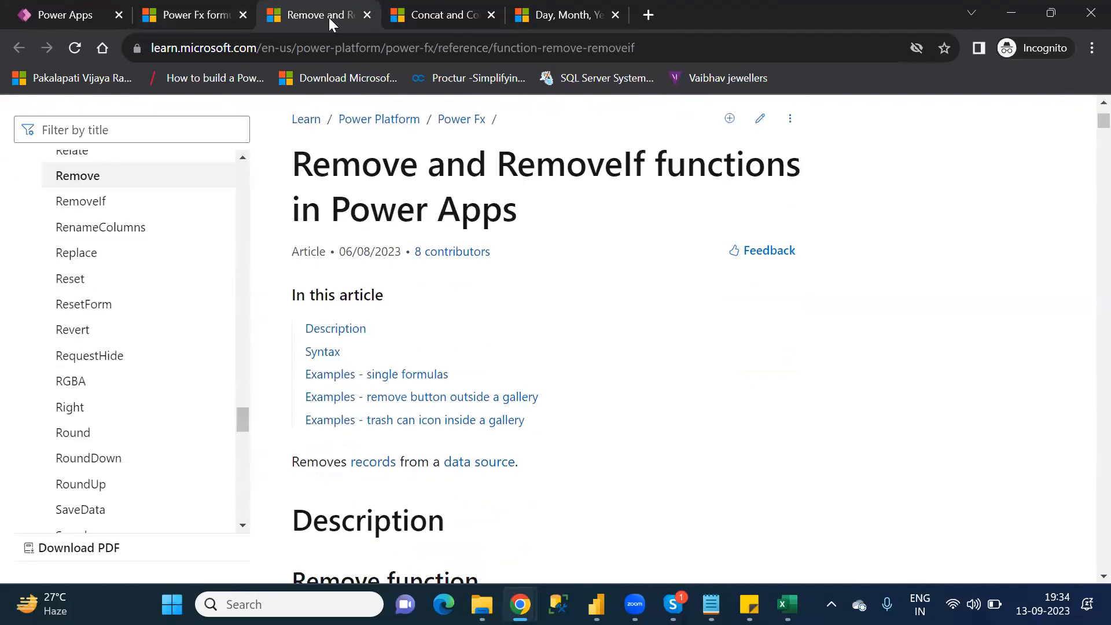
key(Down)
key(Down)
key(Down)
key(Down)
key(Down)
key(Down)
key(Down)
key(Down)
key(Down)
key(Down)
key(Down)
key(Down)
key(Down)
key(Down)
key(Down)
key(Down)
key(Down)
key(Down)
key(Down)
key(Down)
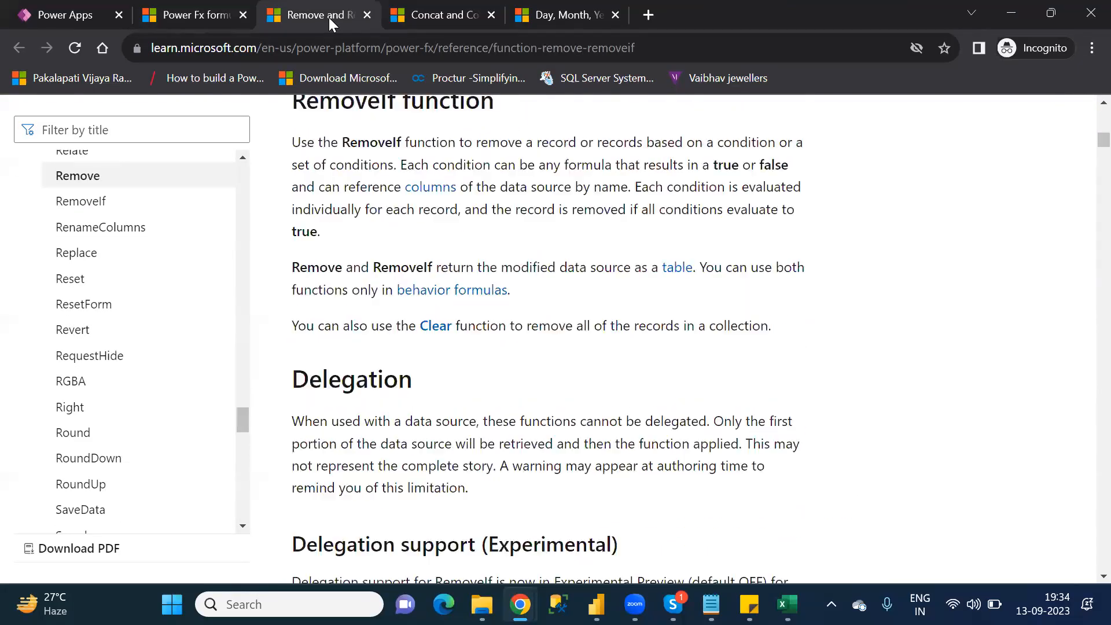
key(Down)
key(Down)
key(Down)
key(Down)
key(Down)
key(Down)
key(Down)
key(Down)
key(Down)
key(Down)
key(Down)
key(Down)
key(Down)
key(Down)
key(Down)
key(Down)
key(Down)
key(Down)
key(Down)
key(Down)
key(Down)
key(Down)
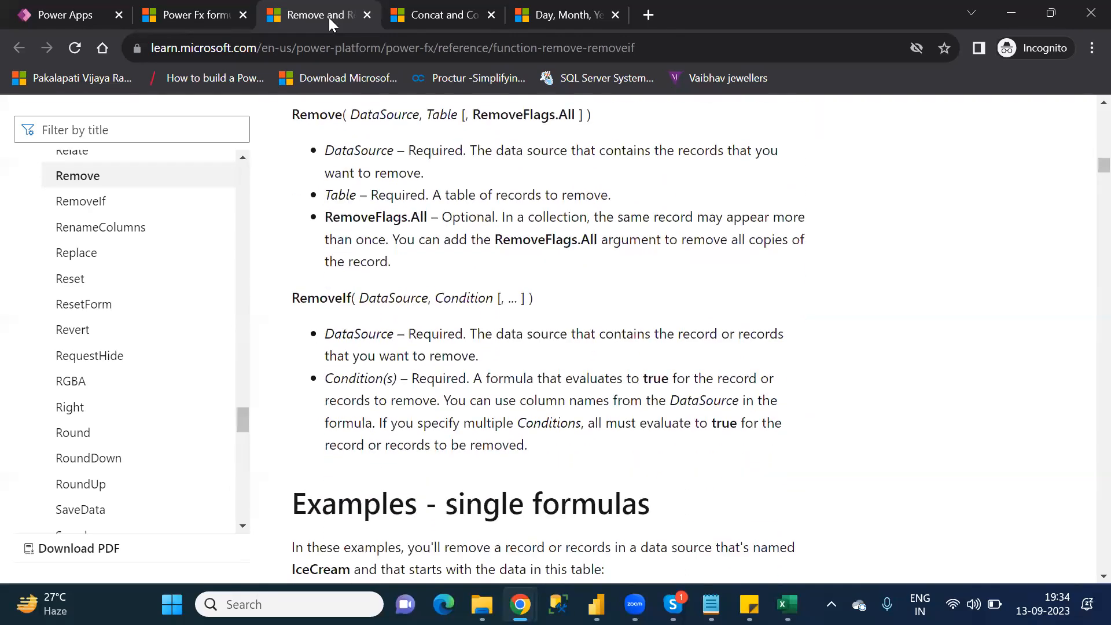
key(Page_Down)
key(Down)
key(Down)
key(Down)
key(Down)
key(Down)
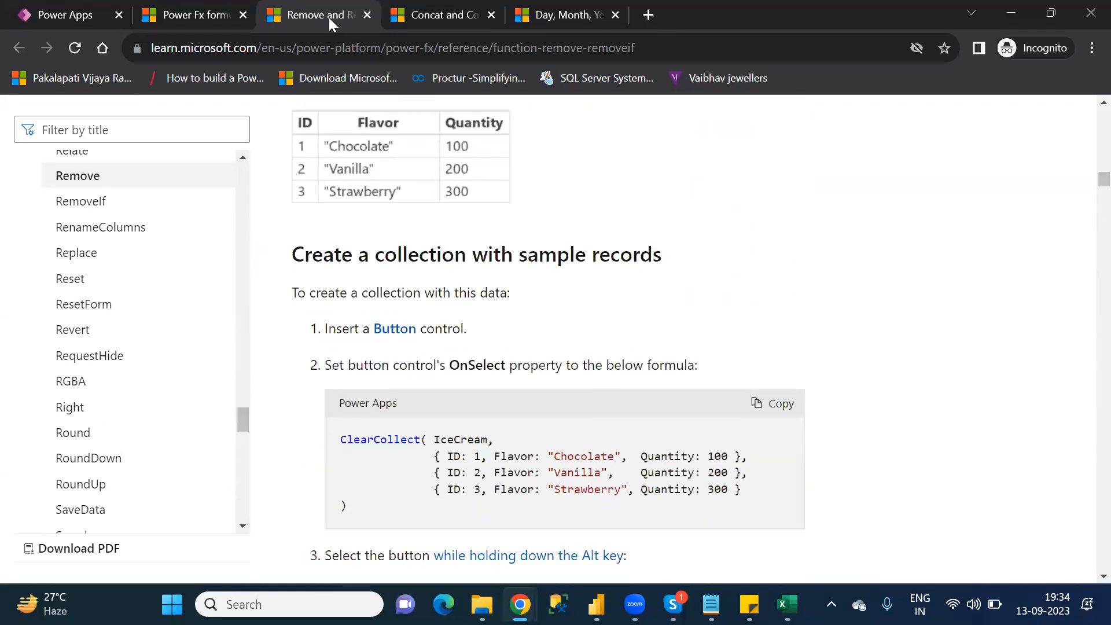
key(Down)
key(Down)
key(Down)
key(Down)
key(Down)
key(Down)
key(Down)
key(Down)
key(Down)
key(Down)
key(Down)
key(Down)
key(Down)
key(Down)
key(Down)
key(Down)
key(Down)
key(Down)
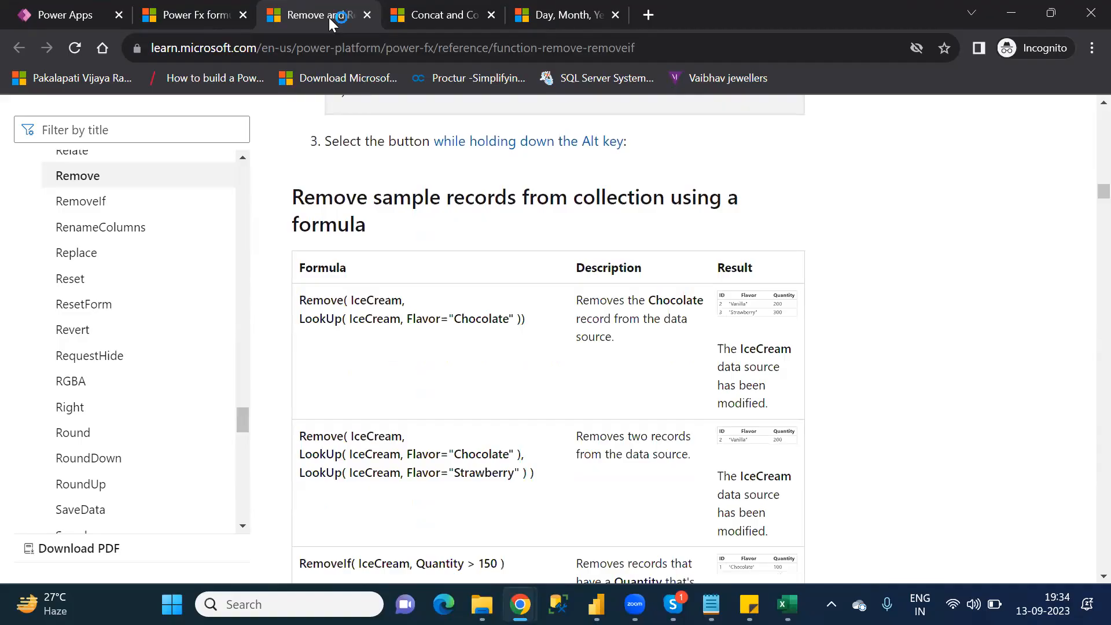
key(Down)
key(Down)
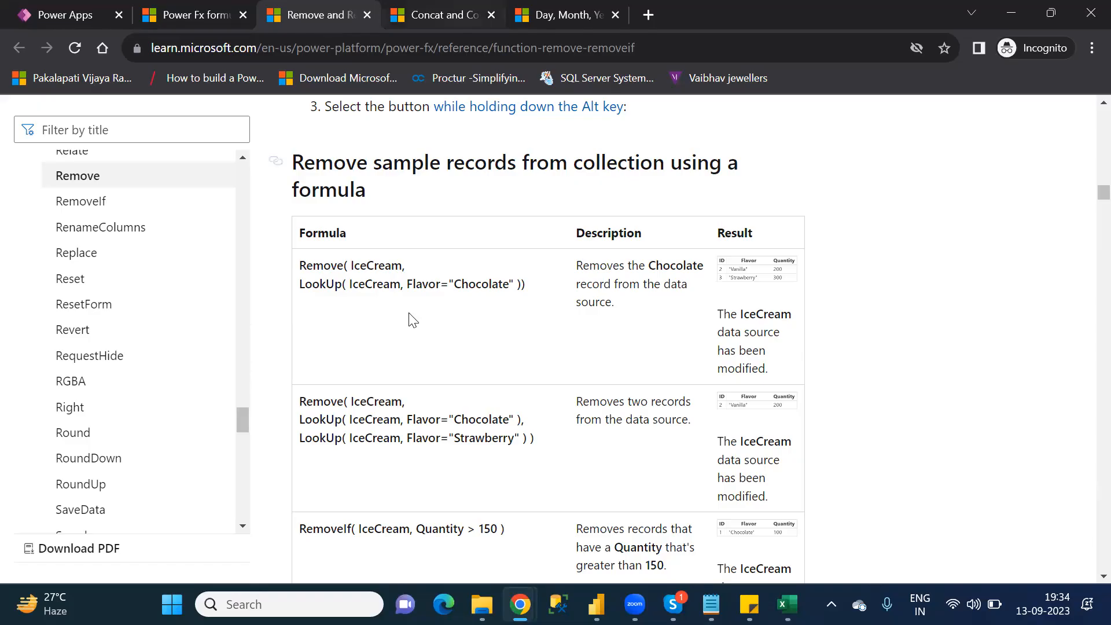
drag(301, 284, 522, 289)
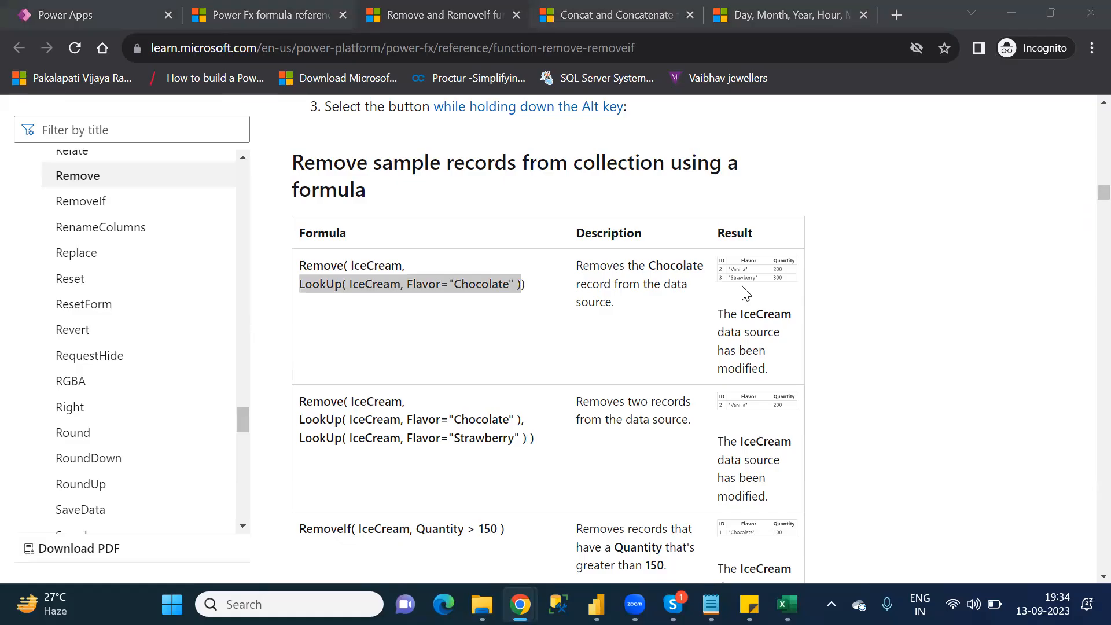
- Back in Excel, extend the Remove syntax in C56 with "condition(Use Filter or Lookup function"
key(alt+Tab)
key(alt+Tab)
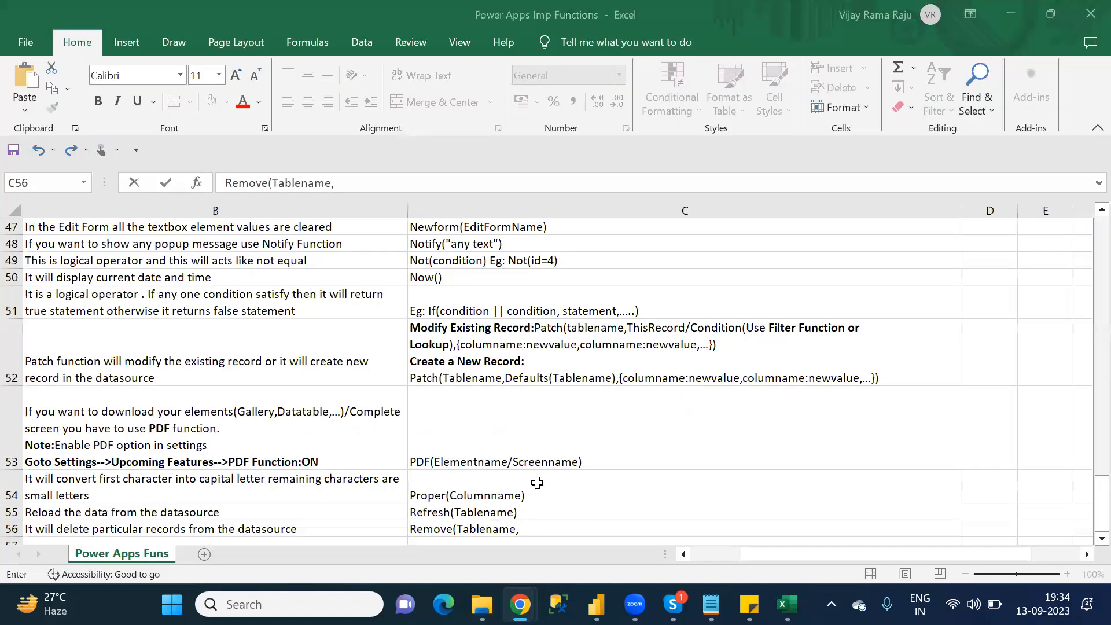
click(346, 185)
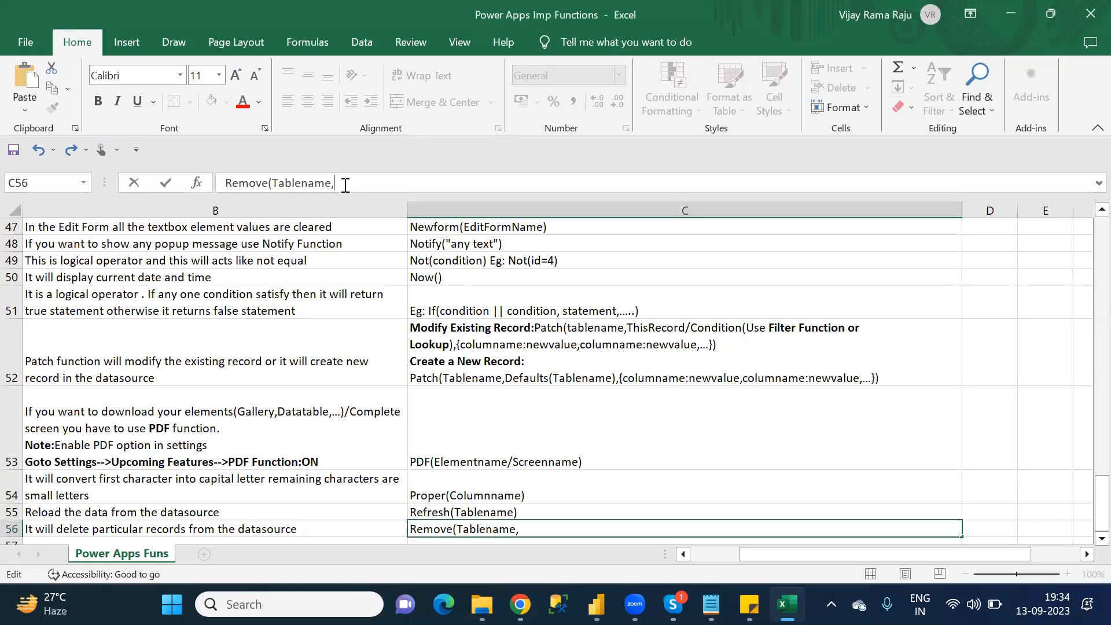
text(condition)
text(()
text(Fil)
key(BackSpace)
key(BackSpace)
key(BackSpace)
text(Use)
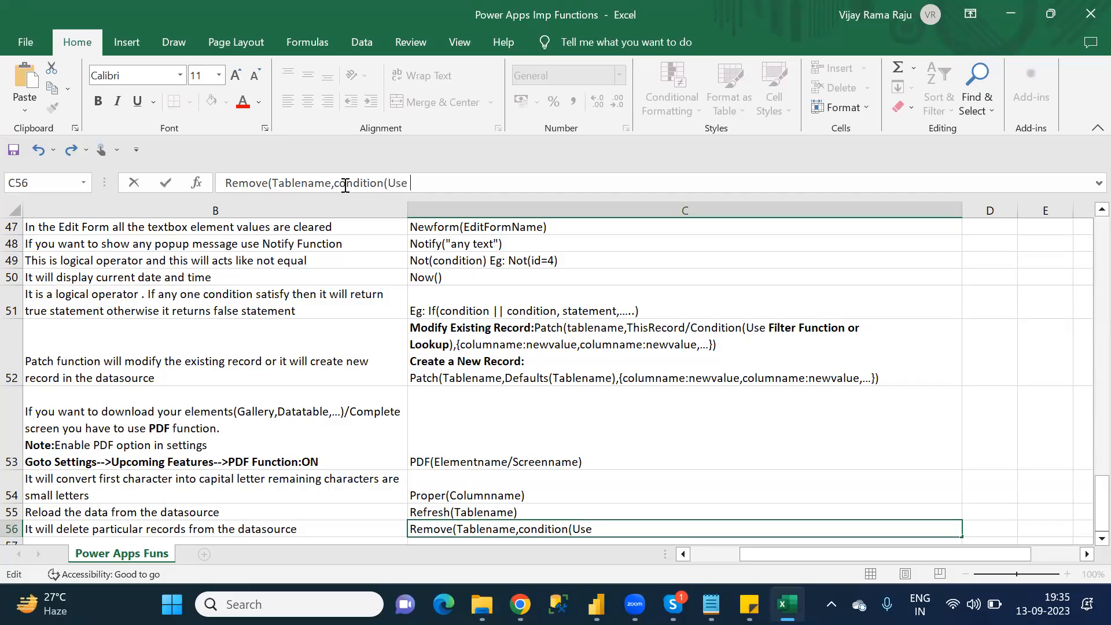
text( Filter or Loo)
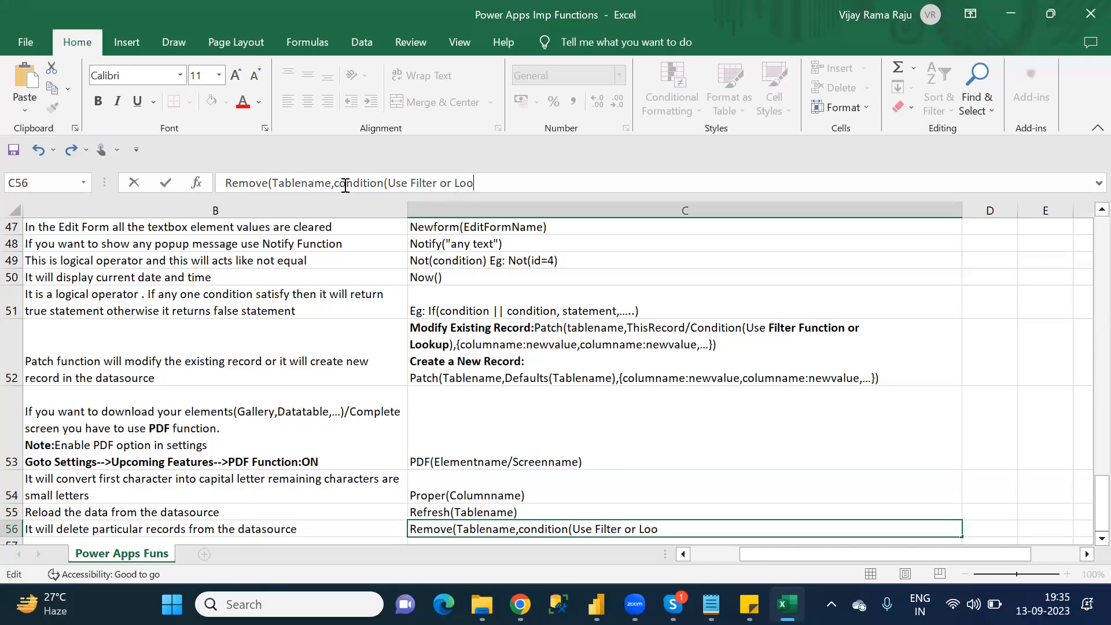
text(kup function)
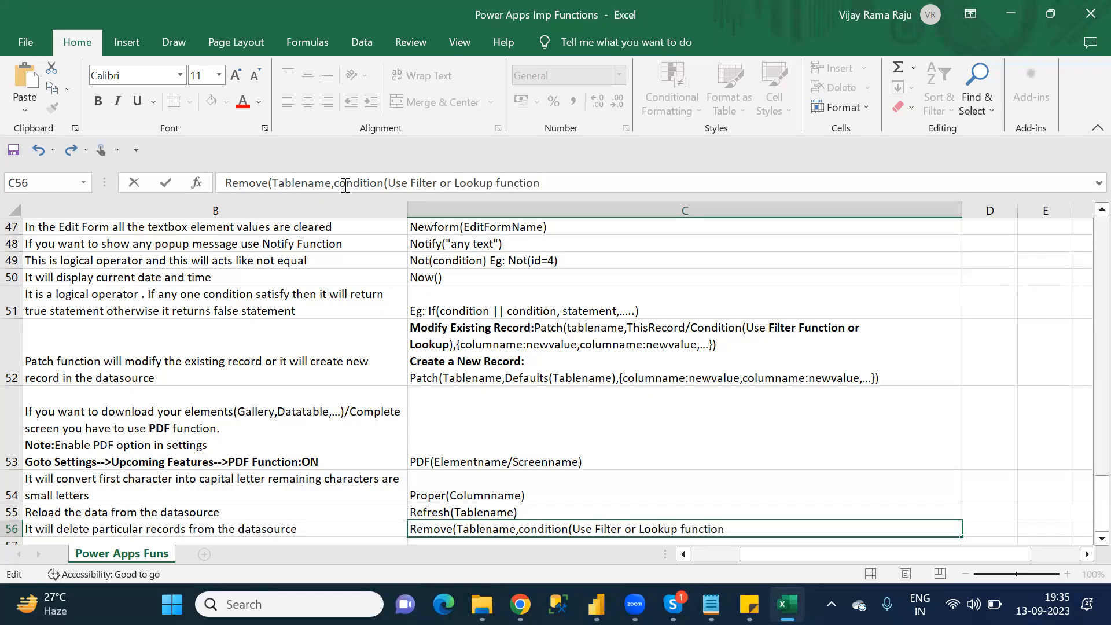
- Complete C56 as "Remove(Tablename,condition1(Use Filter or Lookup function),condition2)", numbering the first condition and adding the second
text()))
text(,)
click(383, 184)
text(1)
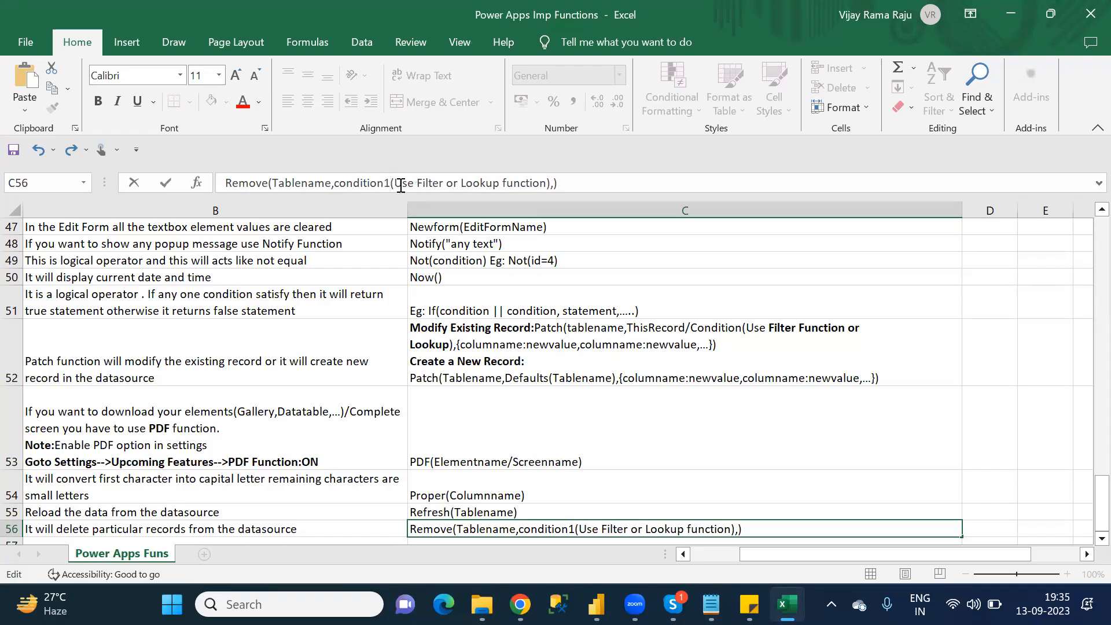
click(554, 183)
text(condition2)
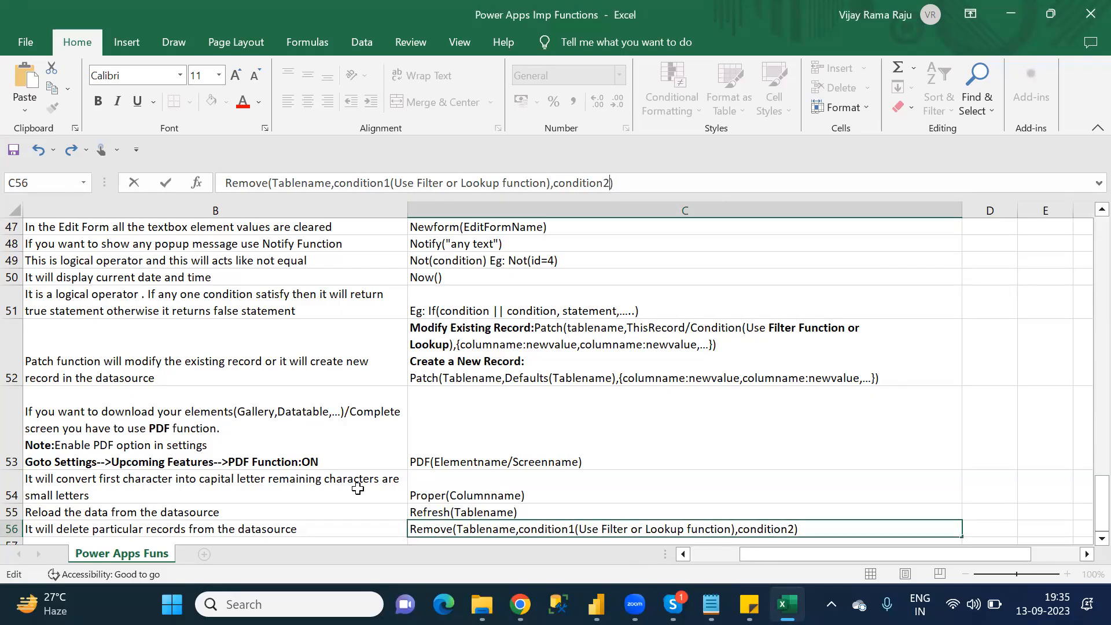
click(325, 513)
- Enter "RemoveIf" as the next function name in A57
key(Down)
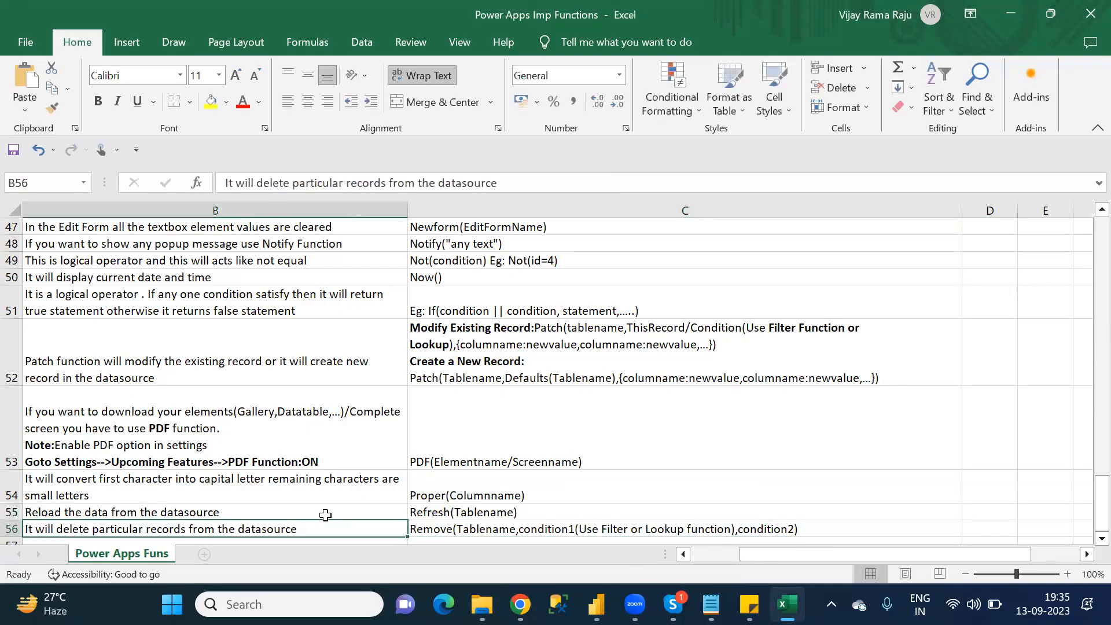
key(Left)
key(Down)
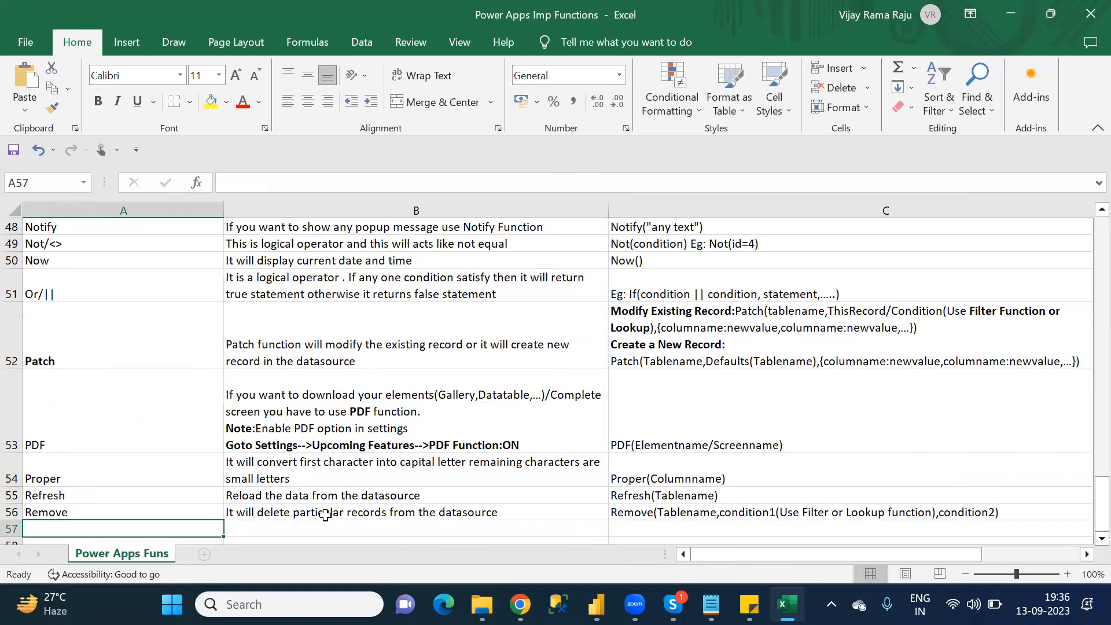
text(Remove)
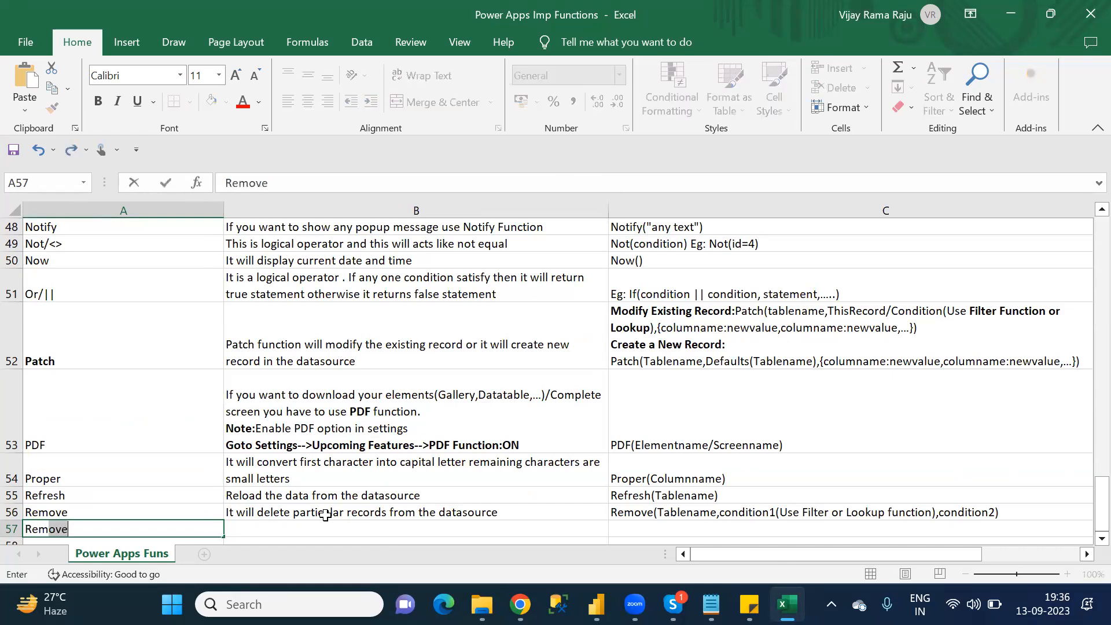
text(If()
key(BackSpace)
key(Tab)
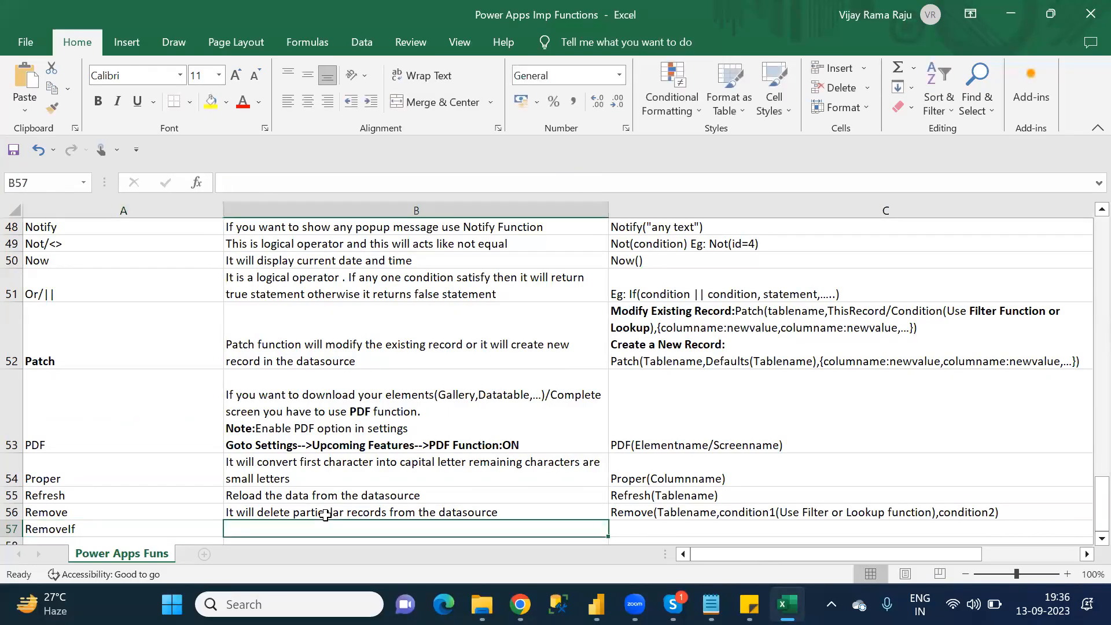
text(It)
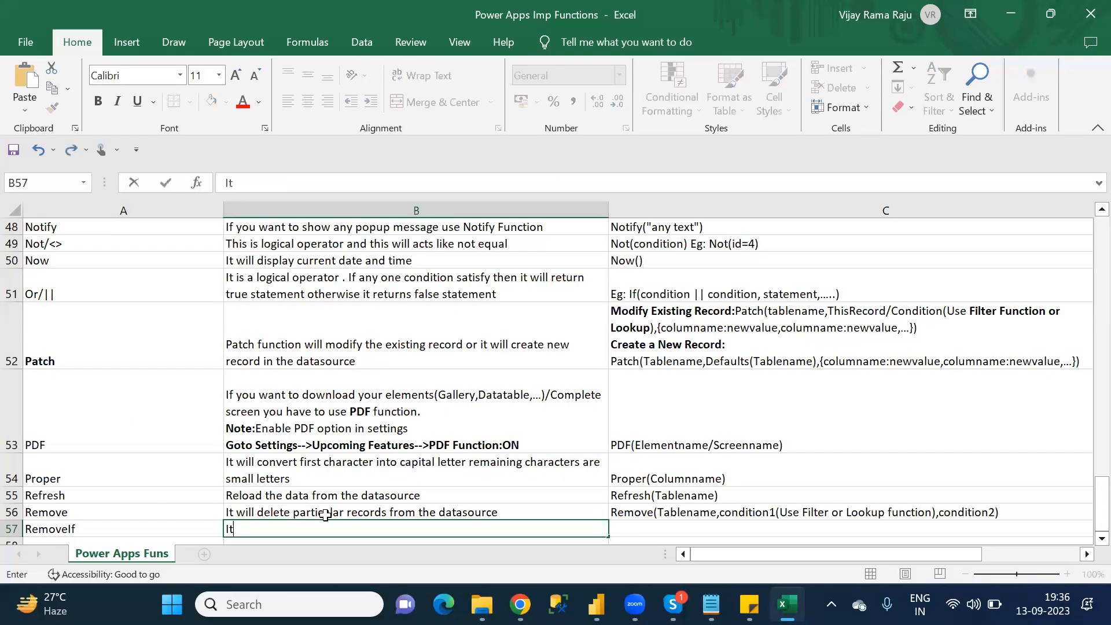
text( will delte)
key(BackSpace)
key(BackSpace)
key(BackSpace)
key(BackSpace)
key(BackSpace)
key(BackSpace)
key(BackSpace)
key(BackSpace)
key(BackSpace)
key(BackSpace)
key(BackSpace)
key(BackSpace)
key(BackSpace)
- Describe RemoveIf in B57 as "Which ever condition is satisfied those related records only it will removed"
text(Which )
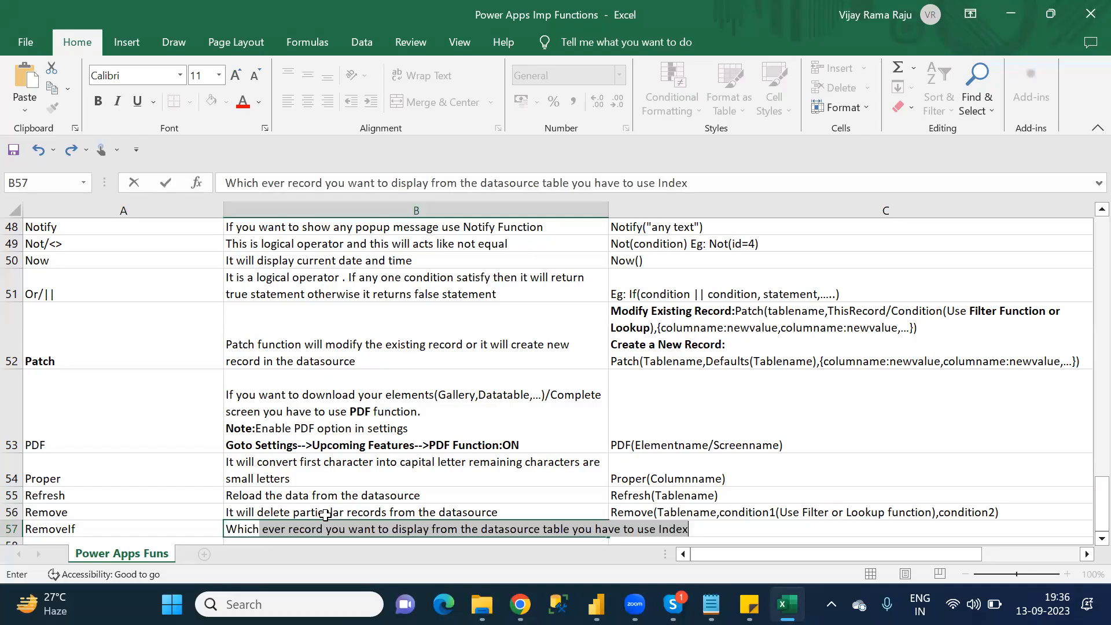
text(ever co)
text(ntio)
key(BackSpace)
key(BackSpace)
text(di)
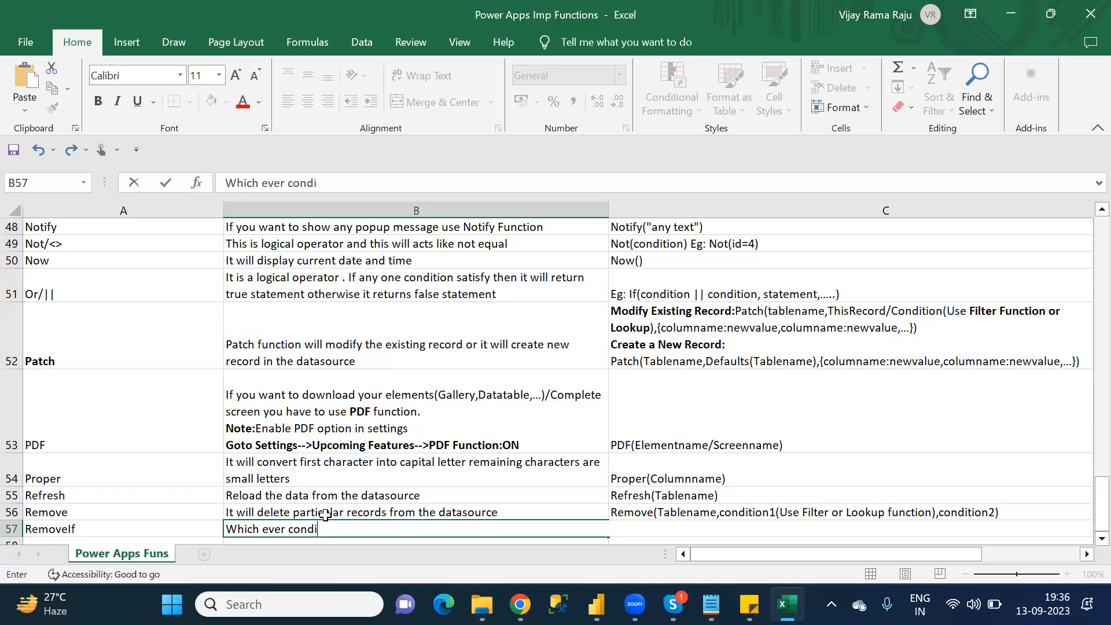
text(tion is satids)
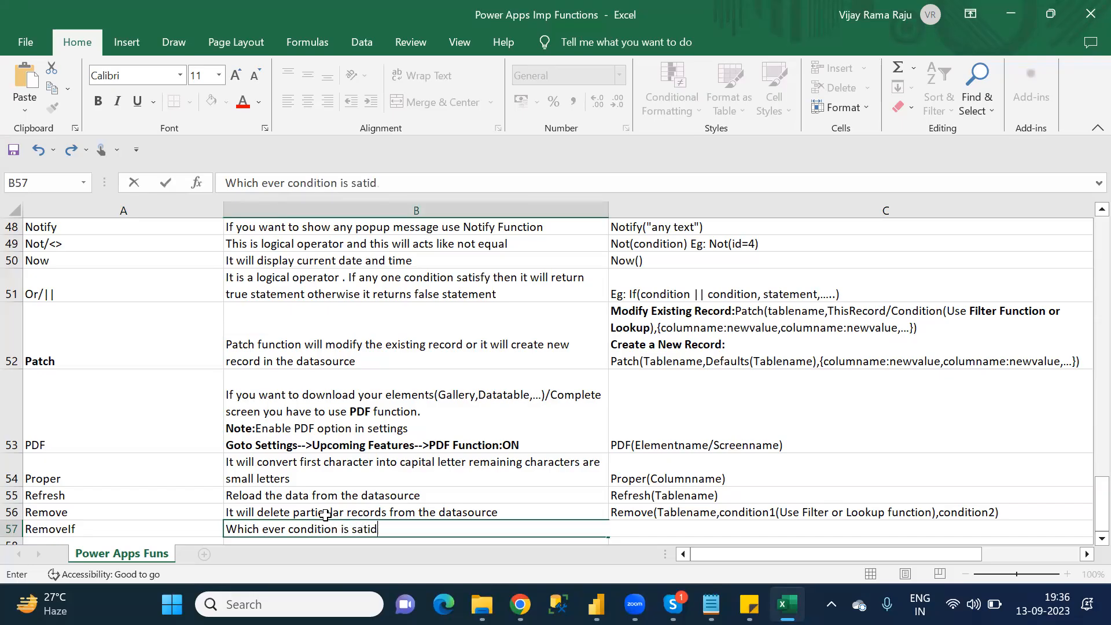
key(BackSpace)
key(BackSpace)
text(sfied those re)
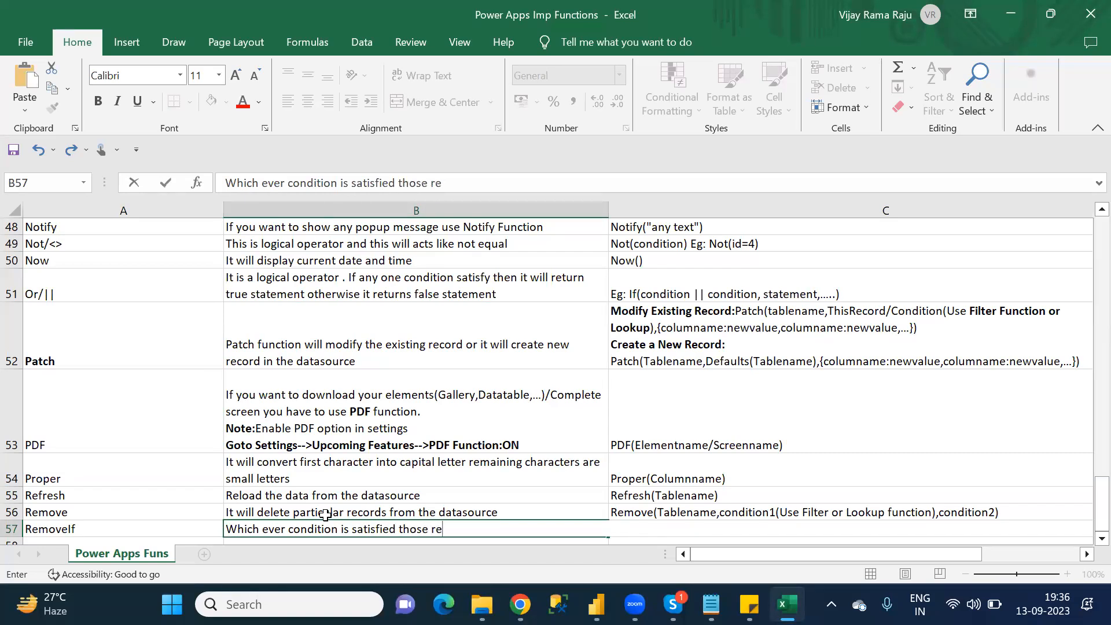
text(lated records)
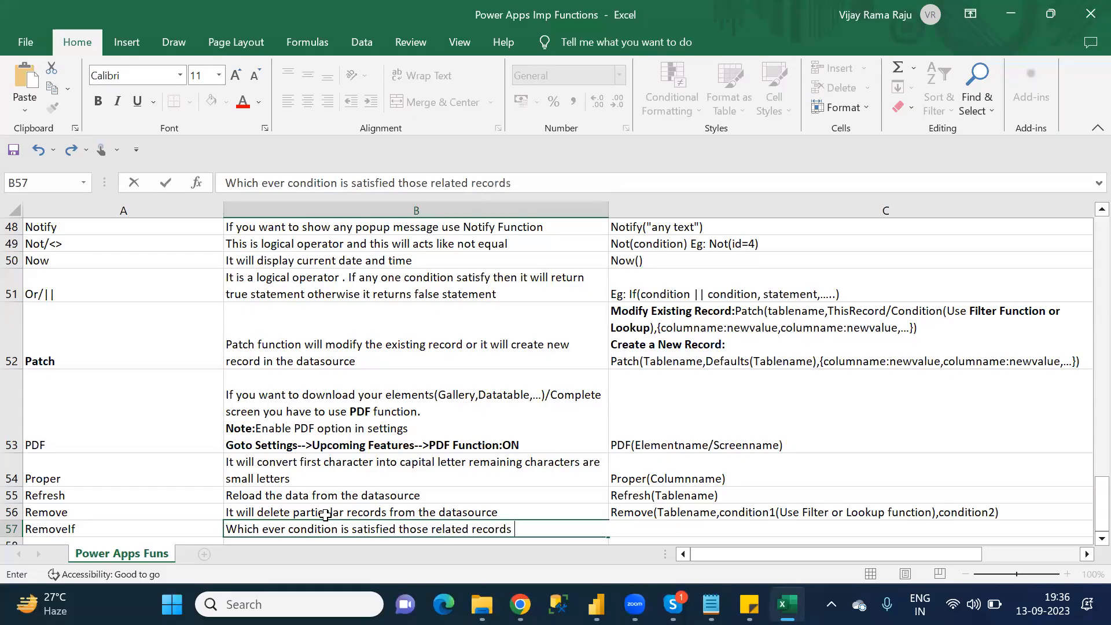
text( only it will removed)
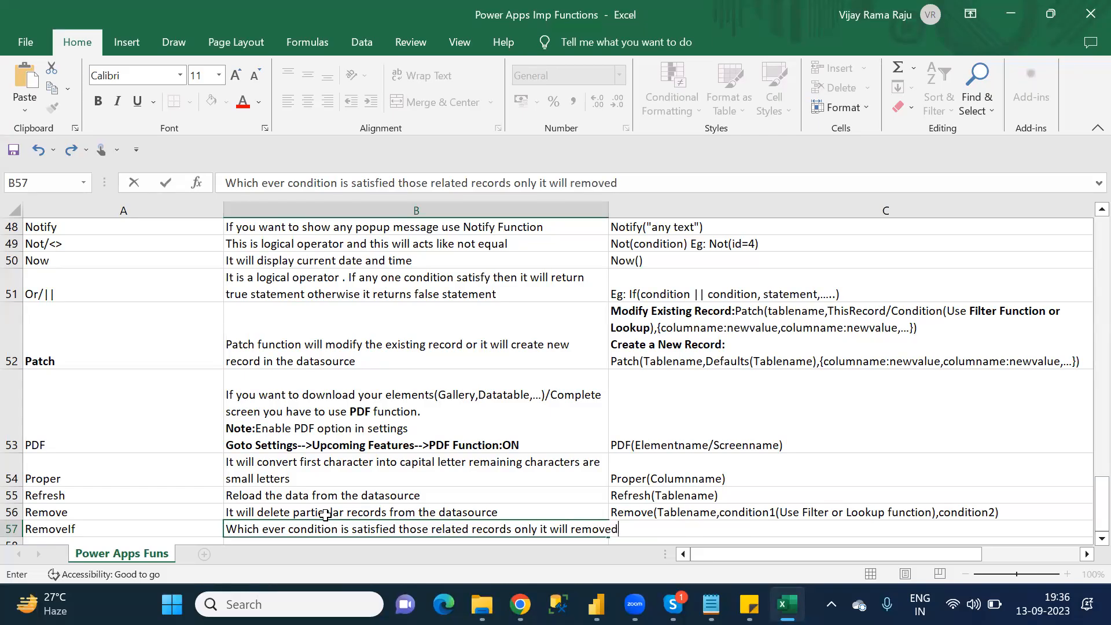
key(Tab)
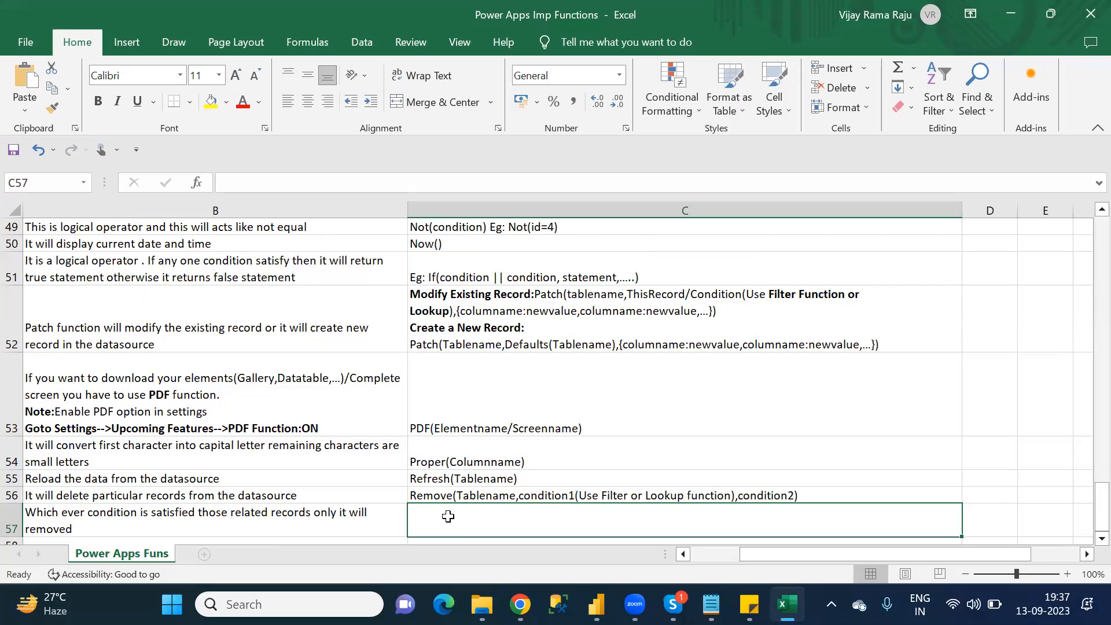
- Begin the RemoveIf syntax in C57 with "RemoveIf(tablename,Condition("
text(Remove)
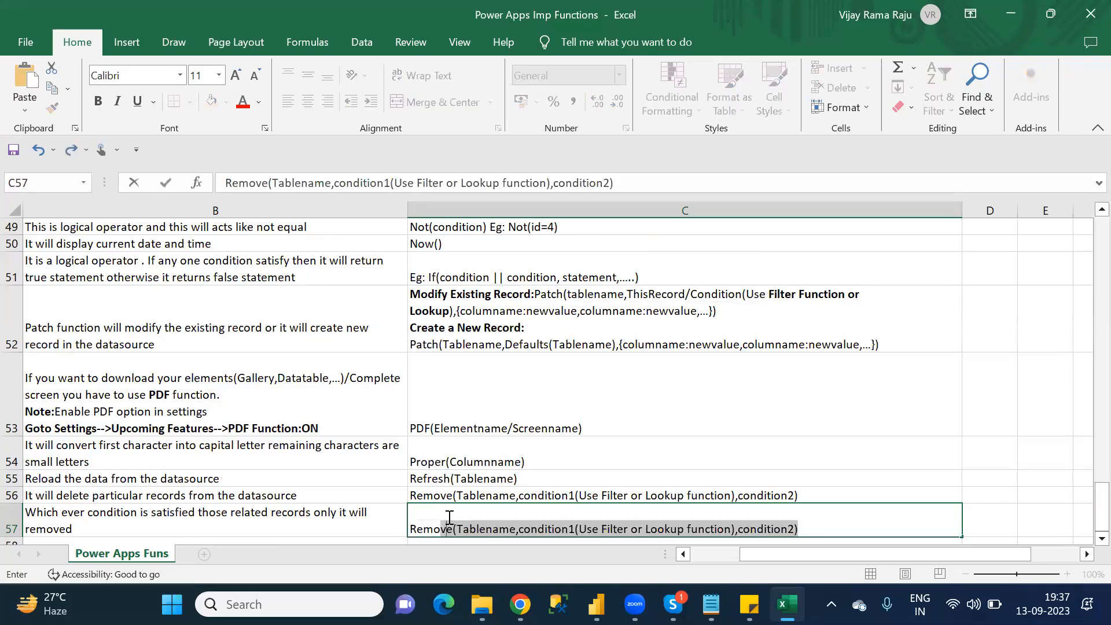
text(If)
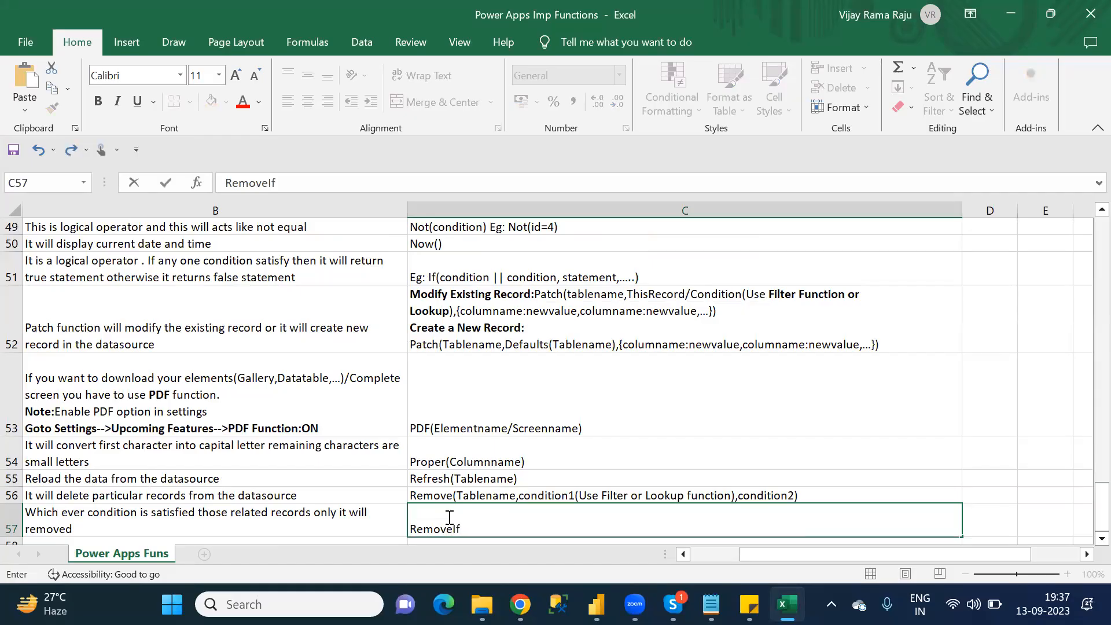
text((tablename,Co)
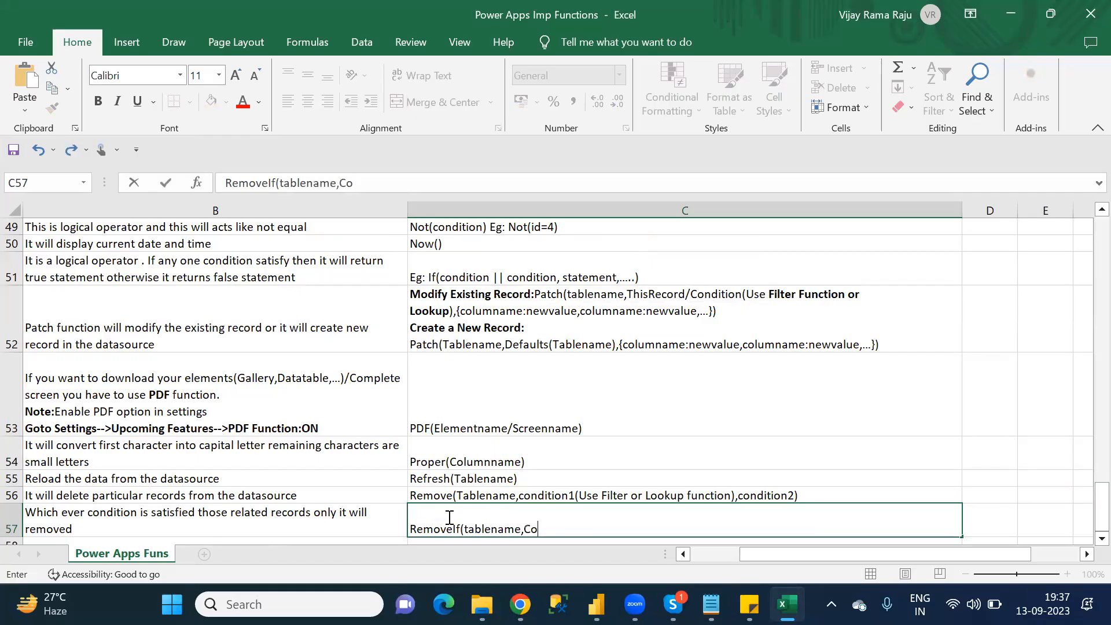
text(ndition)
text(()
text(Colum)
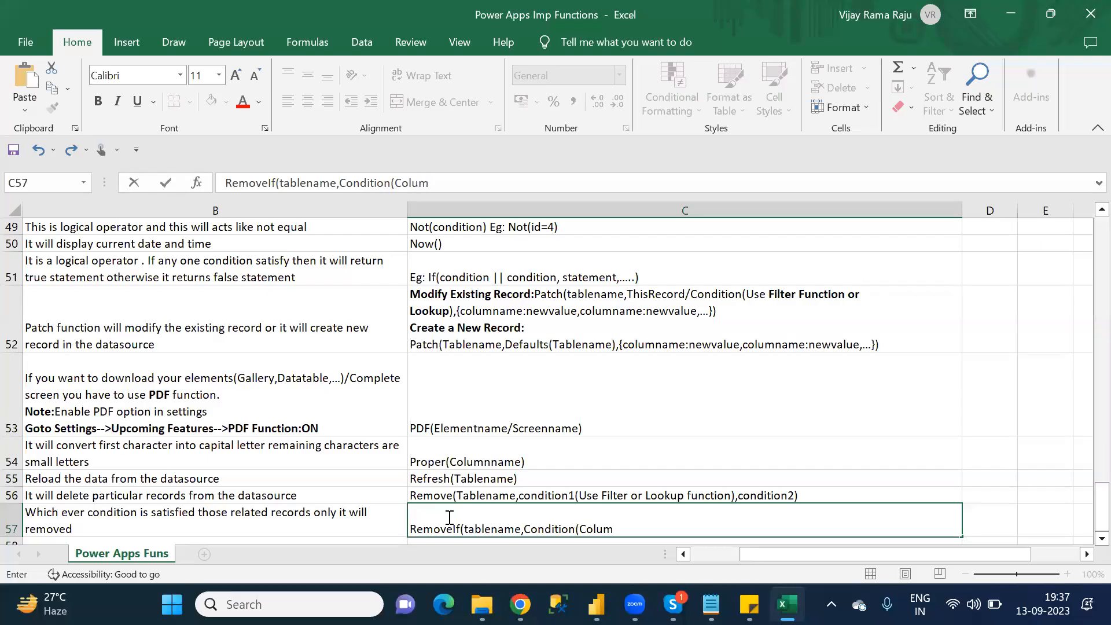
text(nname)
text(=)
key(BackSpace)
key(BackSpace)
key(BackSpace)
key(BackSpace)
key(BackSpace)
key(BackSpace)
key(BackSpace)
key(BackSpace)
key(BackSpace)
key(BackSpace)
- Complete C57 as "RemoveIf(tablename,Condition(Eg:Id=4))" and go to the start of the next row
text(Eg:id)
key(BackSpace)
key(BackSpace)
text(Id=4)))
key(Return)
key(Home)
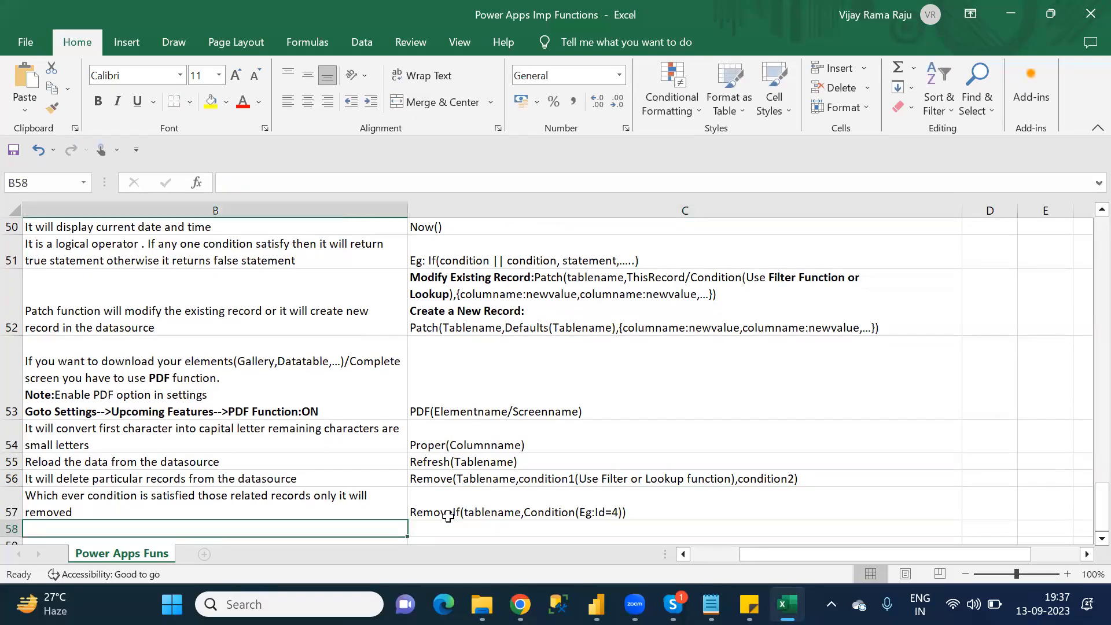
- Switch to the Notepad function list and look up which R category function follows RemoveIf
key(alt+Tab)
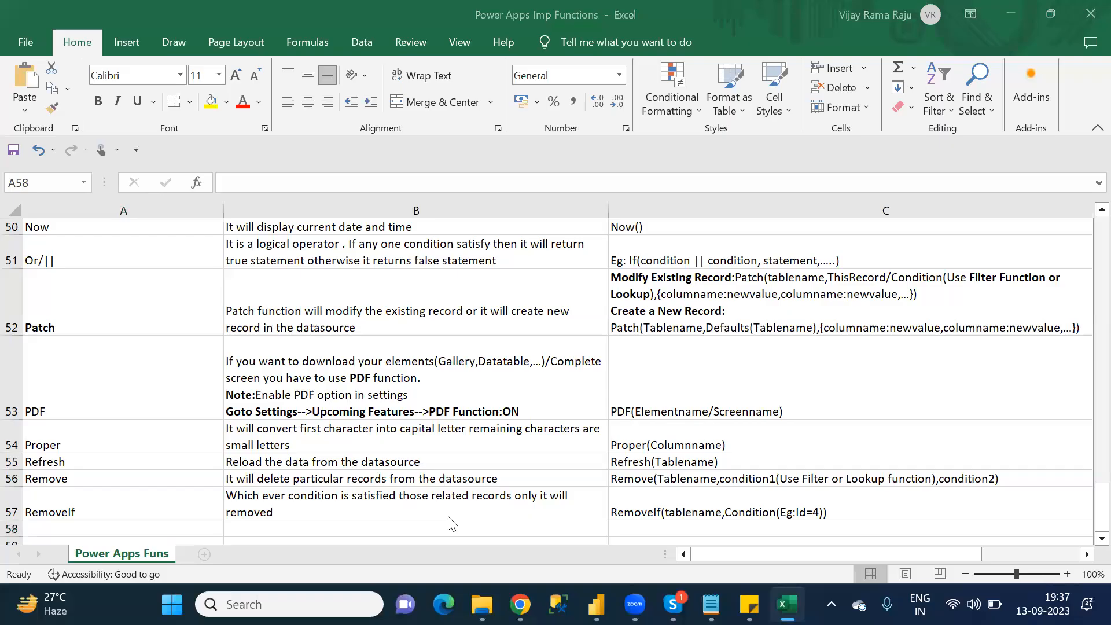
key(alt+Tab)
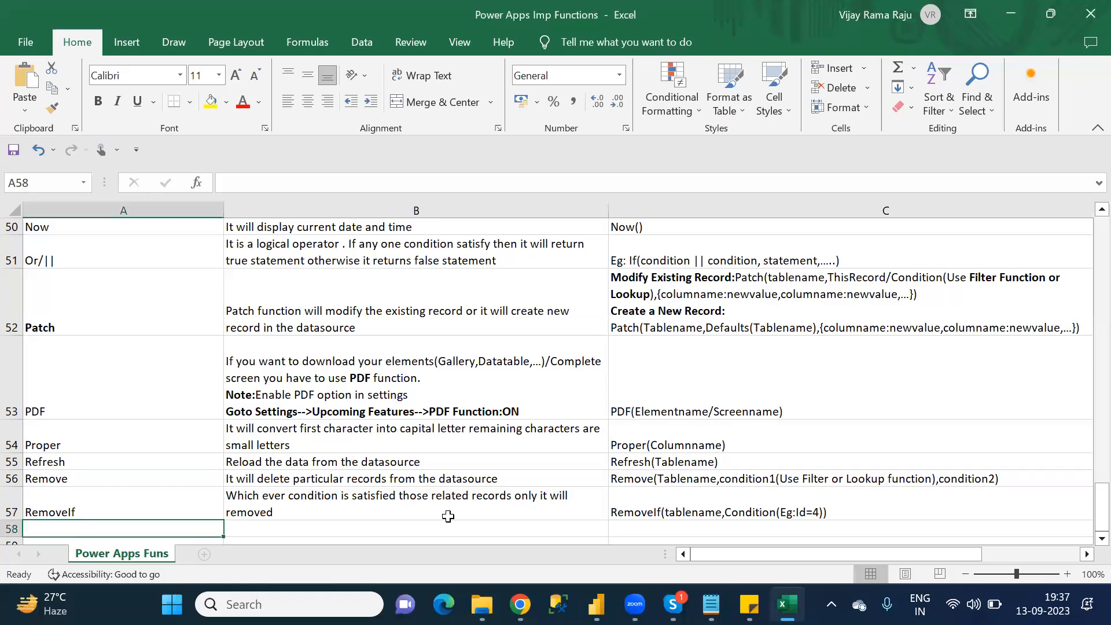
key(alt+Tab)
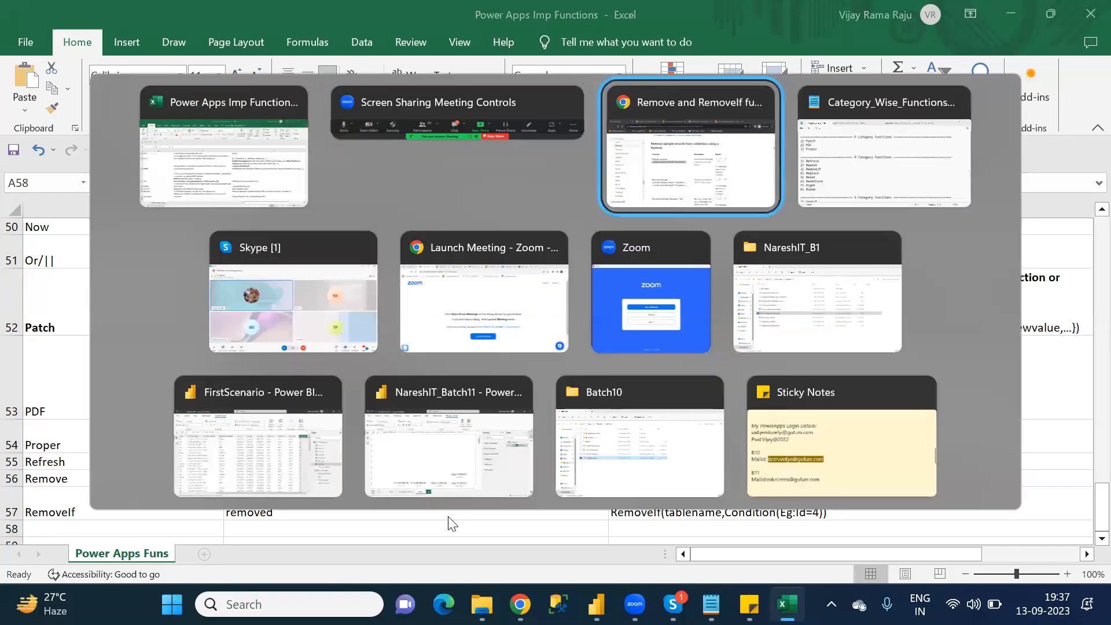
key(alt+Tab)
key(alt+Tab)
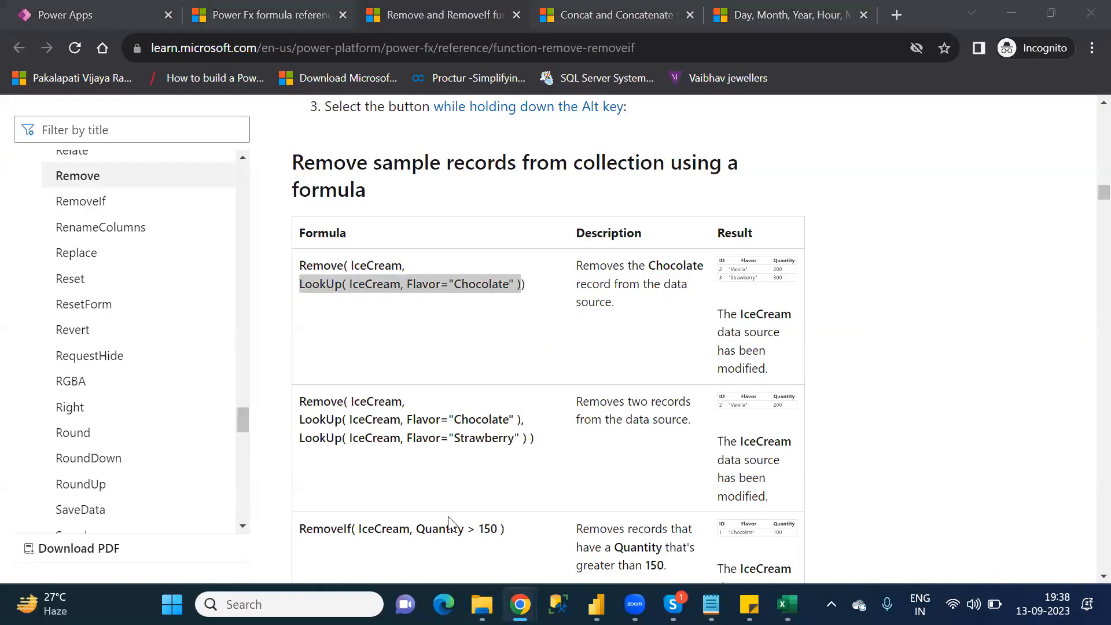
key(alt+Tab)
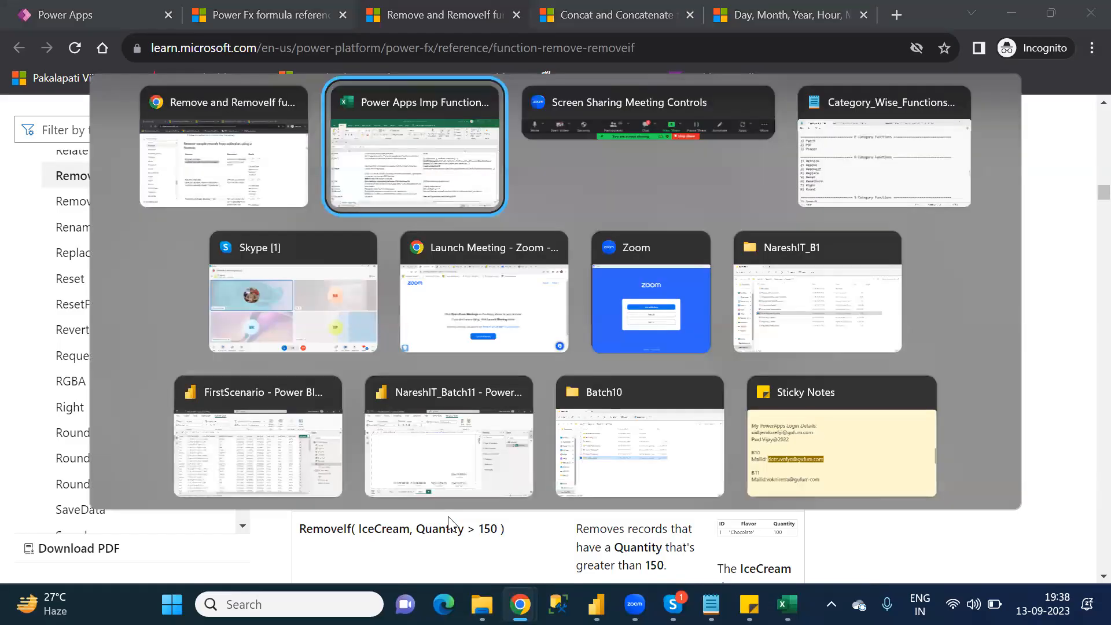
key(alt+Tab)
key(alt+Tab)
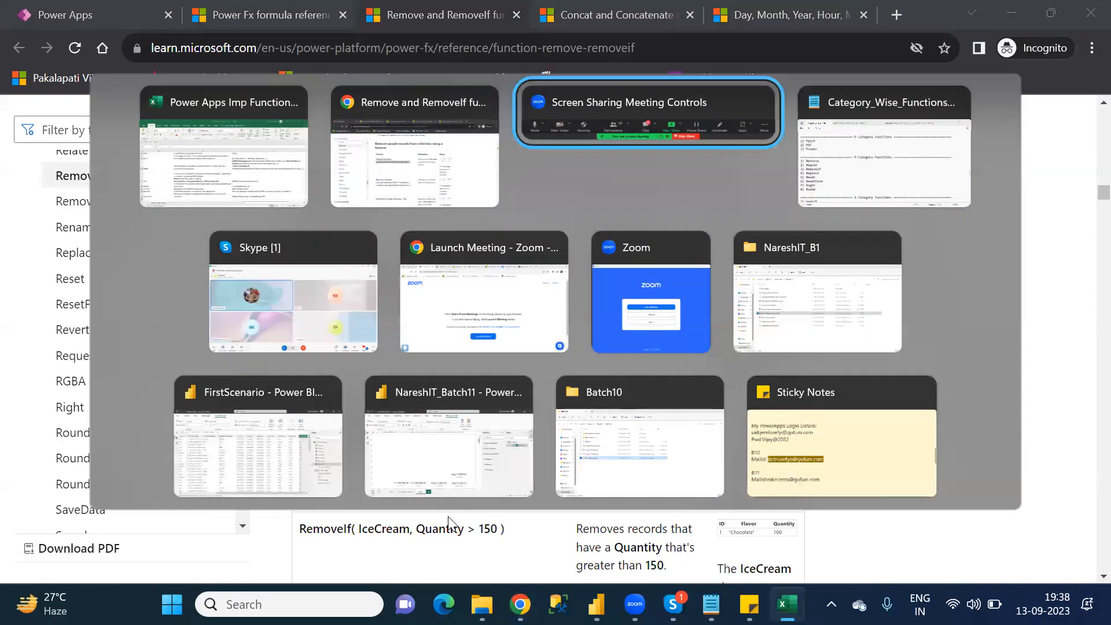
key(alt+Tab)
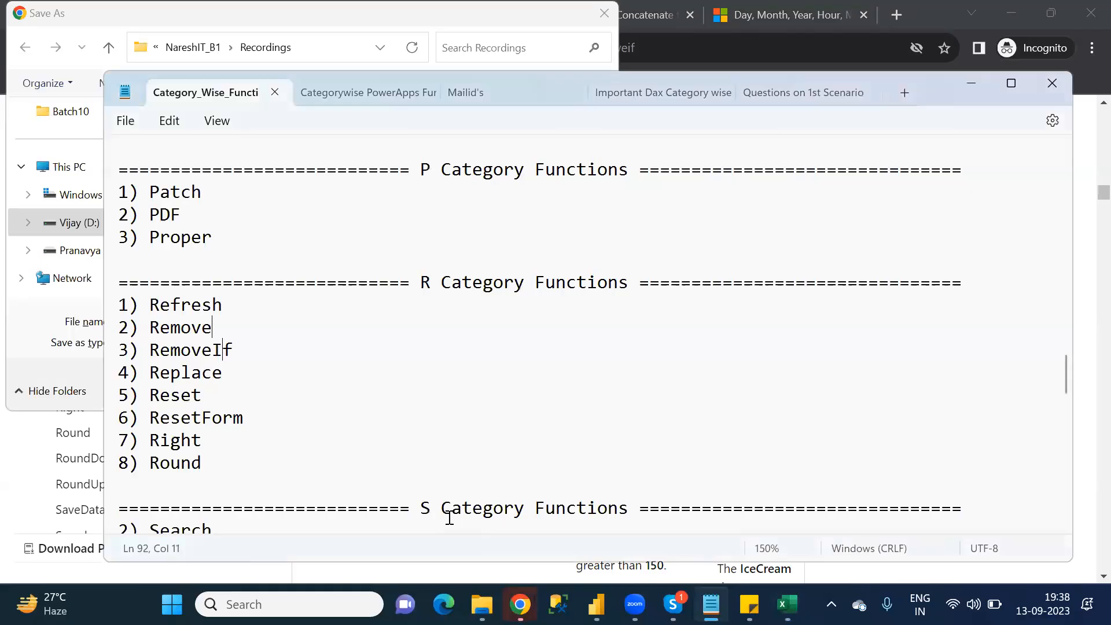
key(Down)
- Back in Excel, enter "Replace" as the next function name in A58
key(alt+Tab)
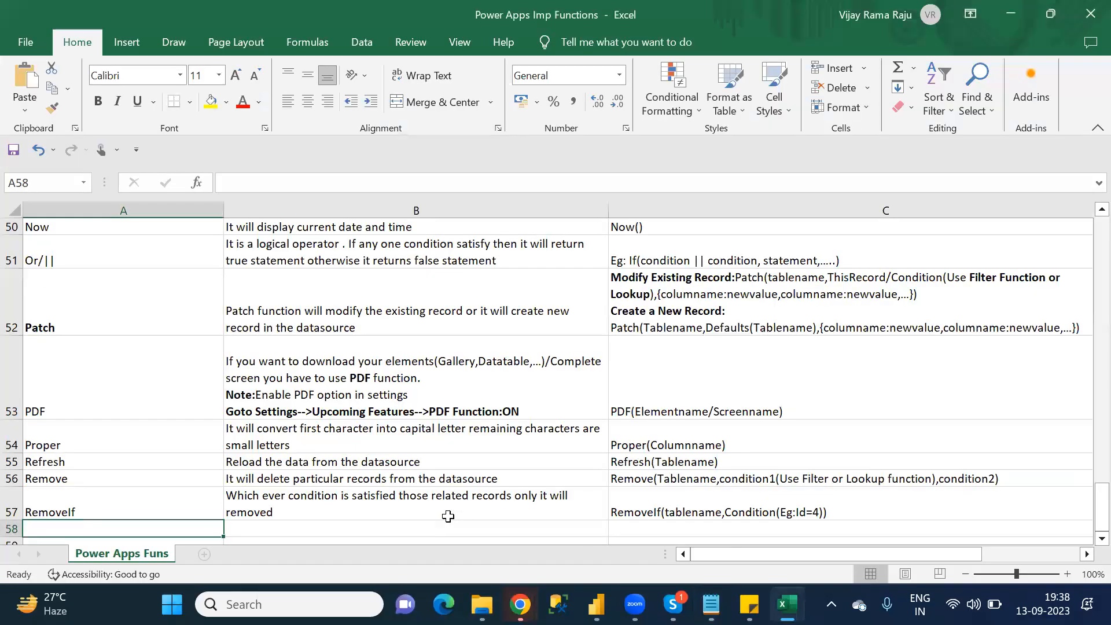
text(Replace)
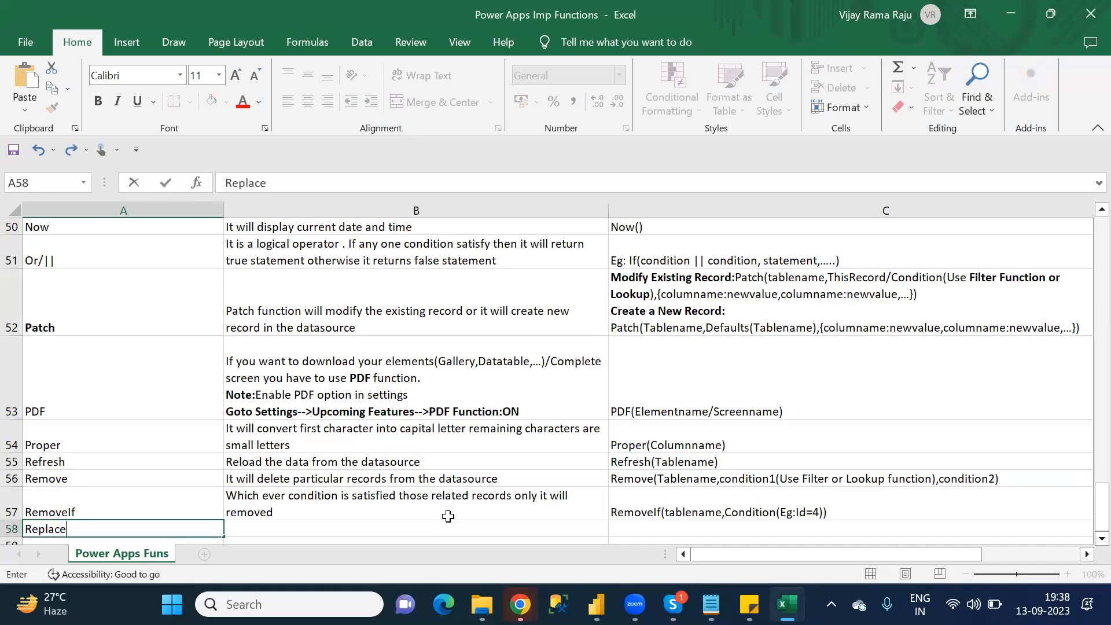
key(Tab)
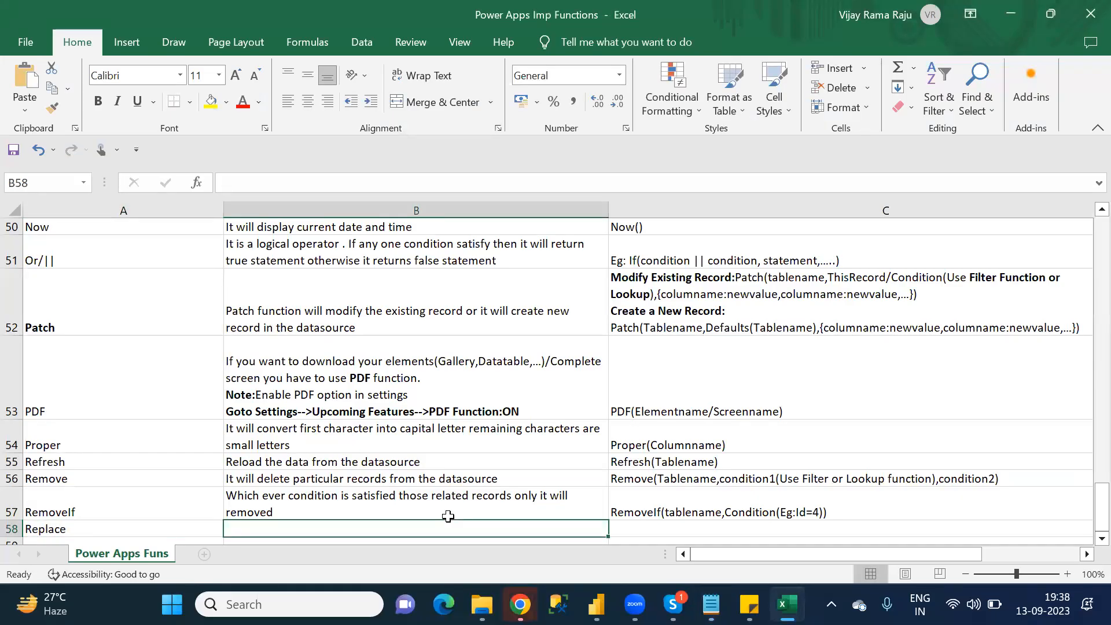
- Describe Replace in B58 as "It will replace with existing value"
text(It w)
key(BackSpace)
key(BackSpace)
key(BackSpace)
key(BackSpace)
text(It will)
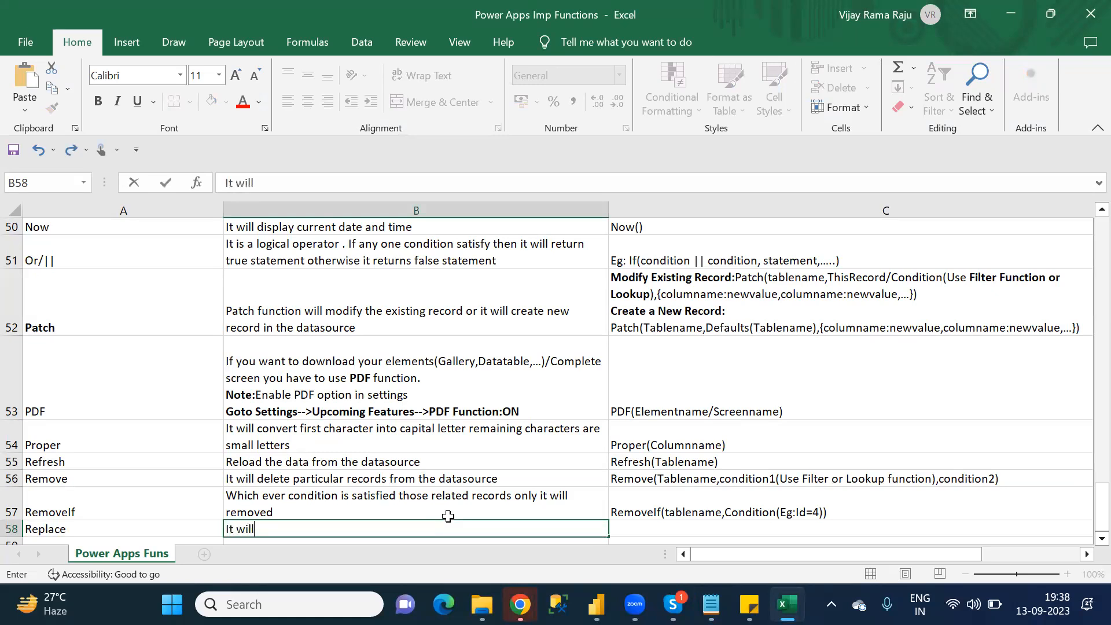
text( r)
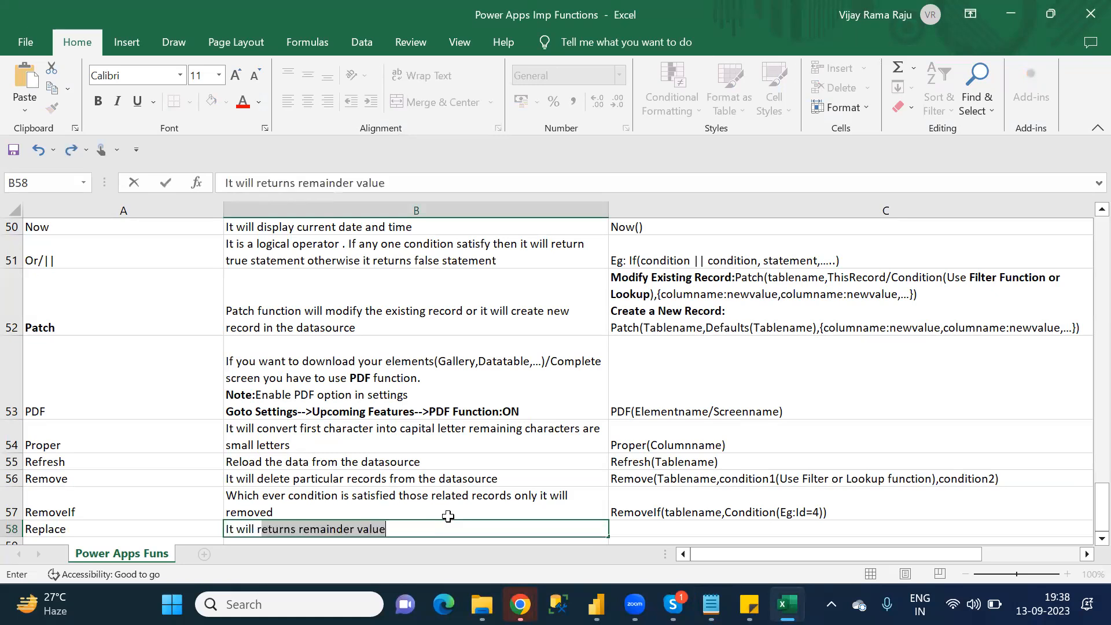
text(eplace w)
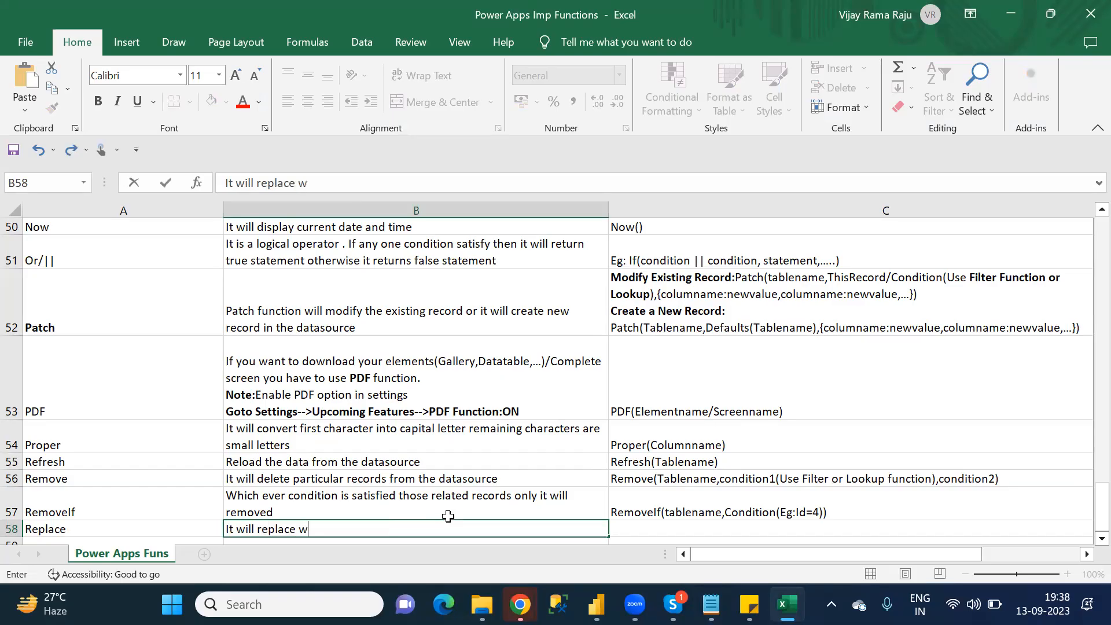
text(ith existing)
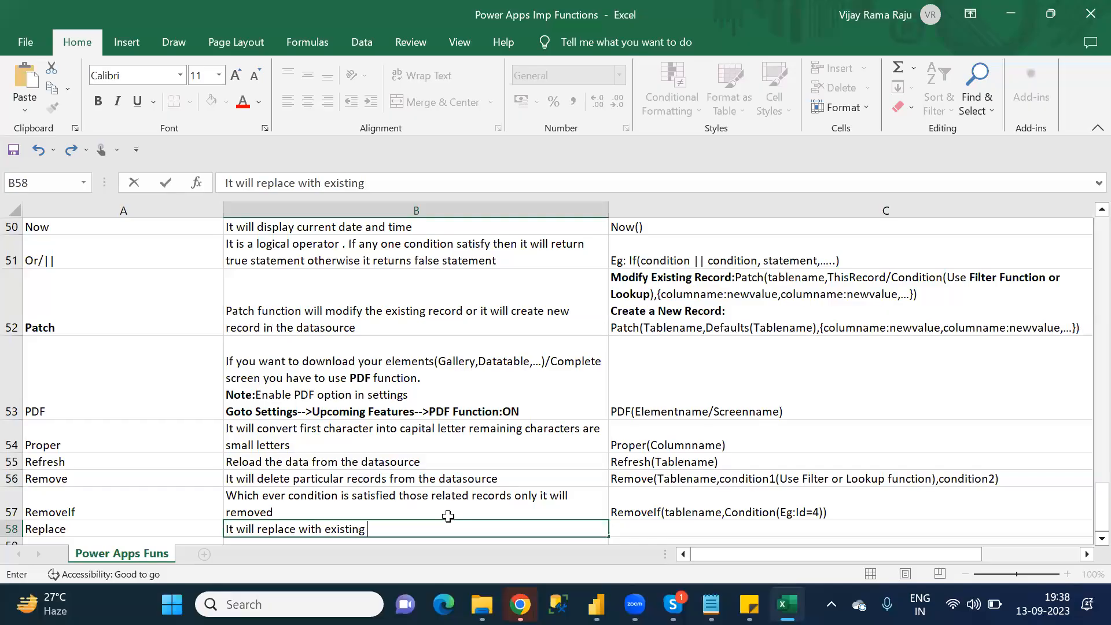
text( value)
key(Tab)
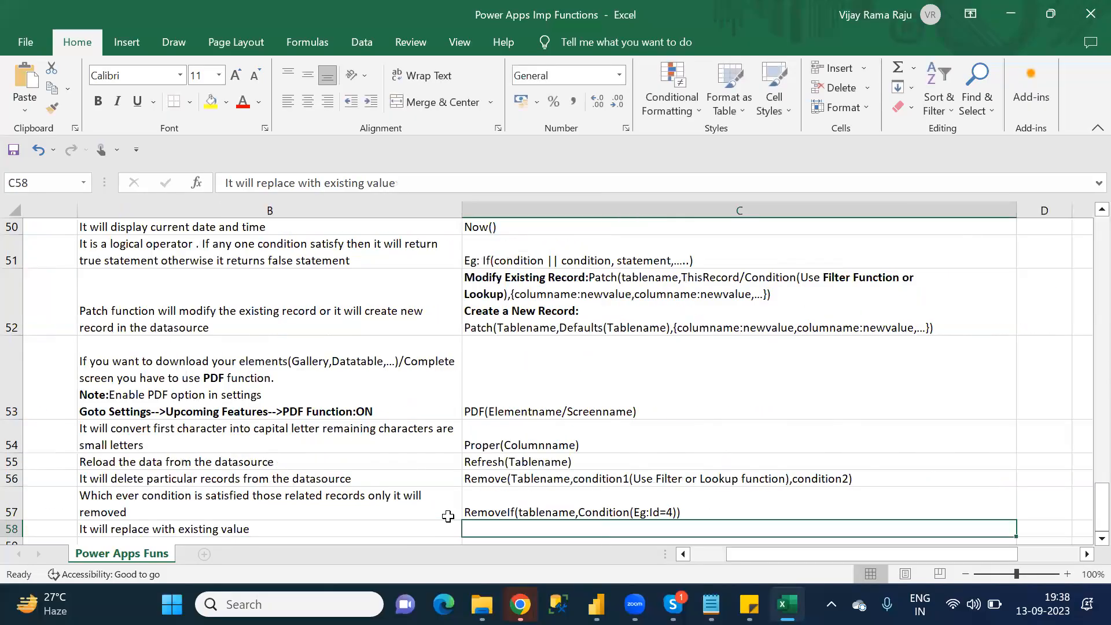
- Begin the Replace syntax in C58 with "Replace(Columname"
text(Replace)
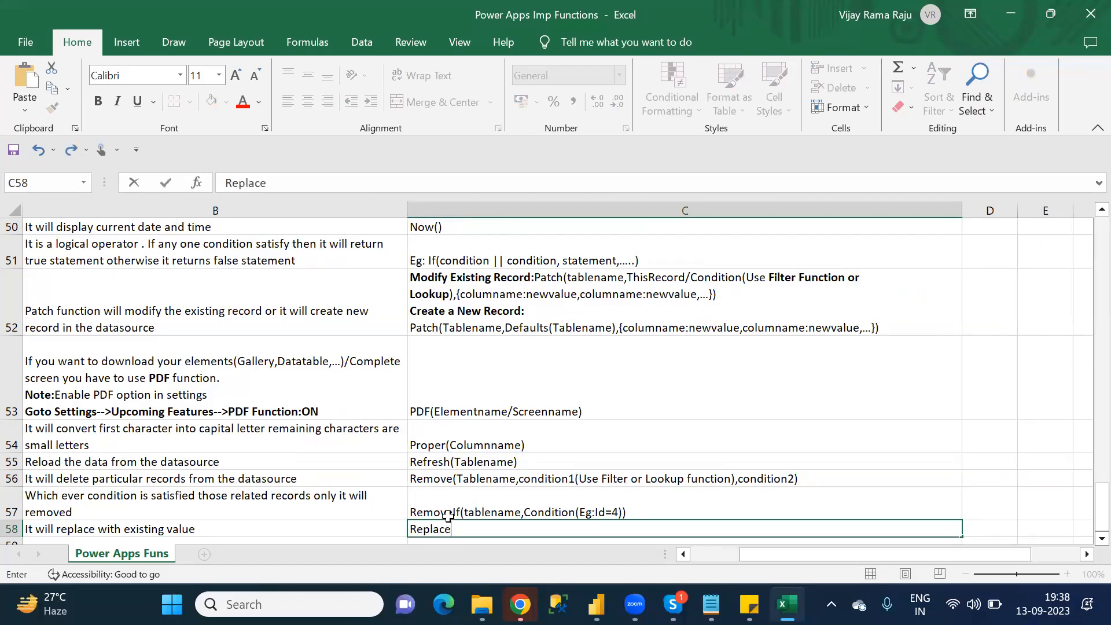
text((Colu)
text(nam)
key(BackSpace)
key(BackSpace)
key(BackSpace)
text(mname)
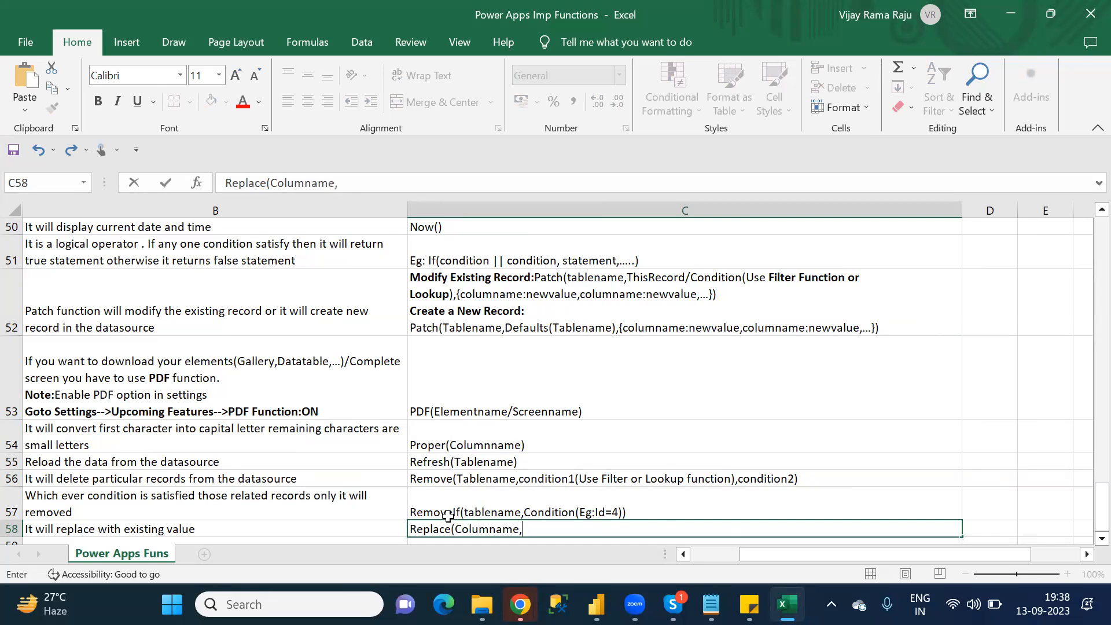
- Complete C58 as "Replace(Columname,Startposition,No of characters,New value)" and go to the start of row 59
text(,Startpoi)
key(BackSpace)
text(sition)
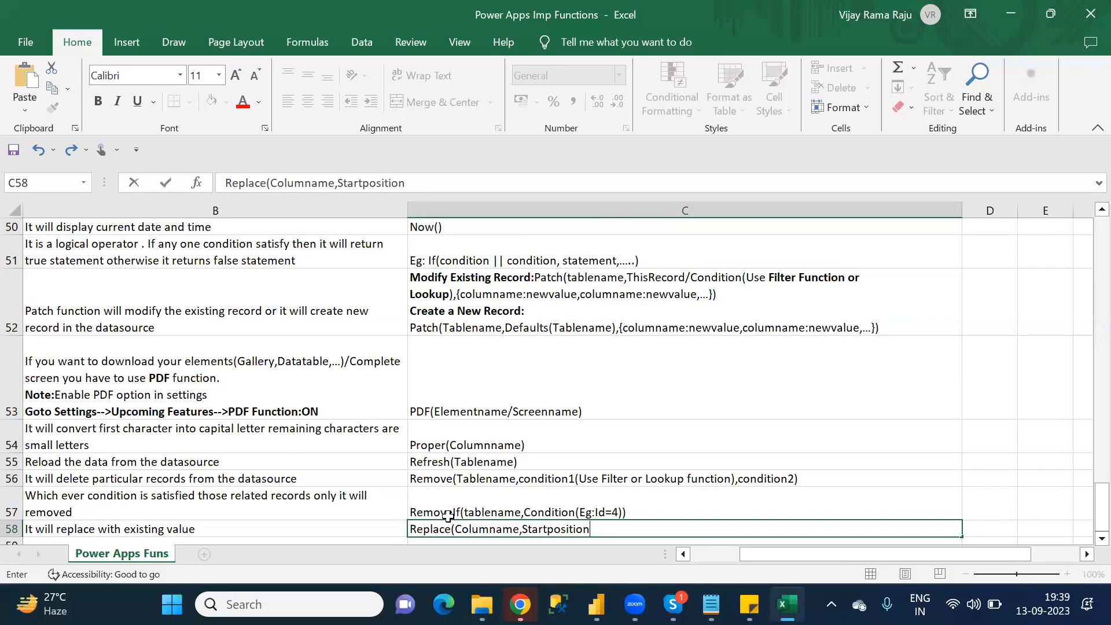
text(,No of characters)
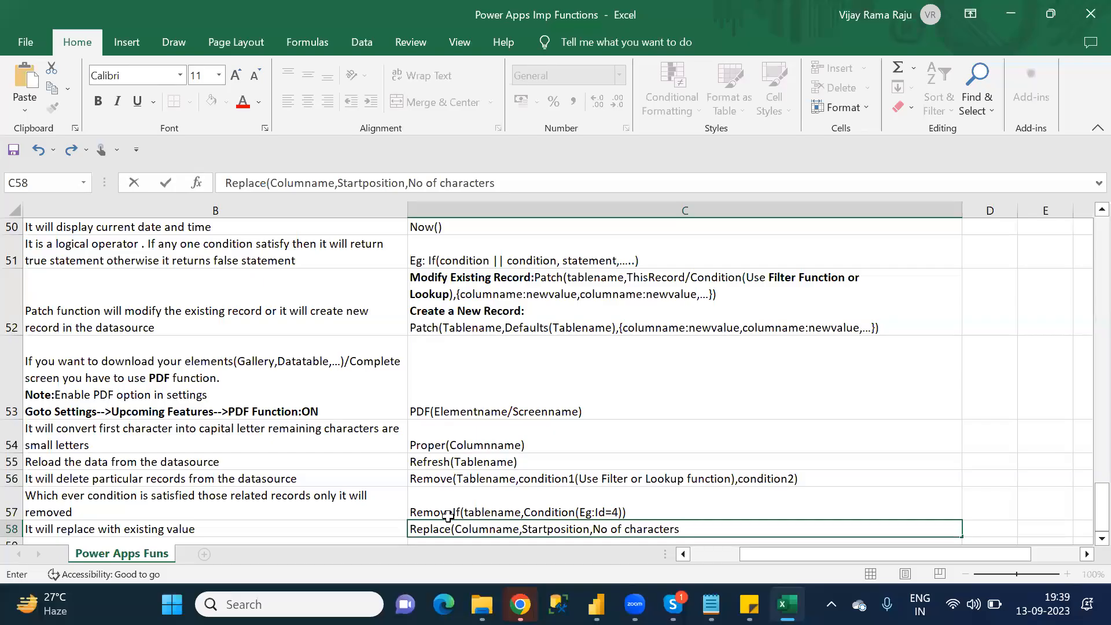
text(,New value))
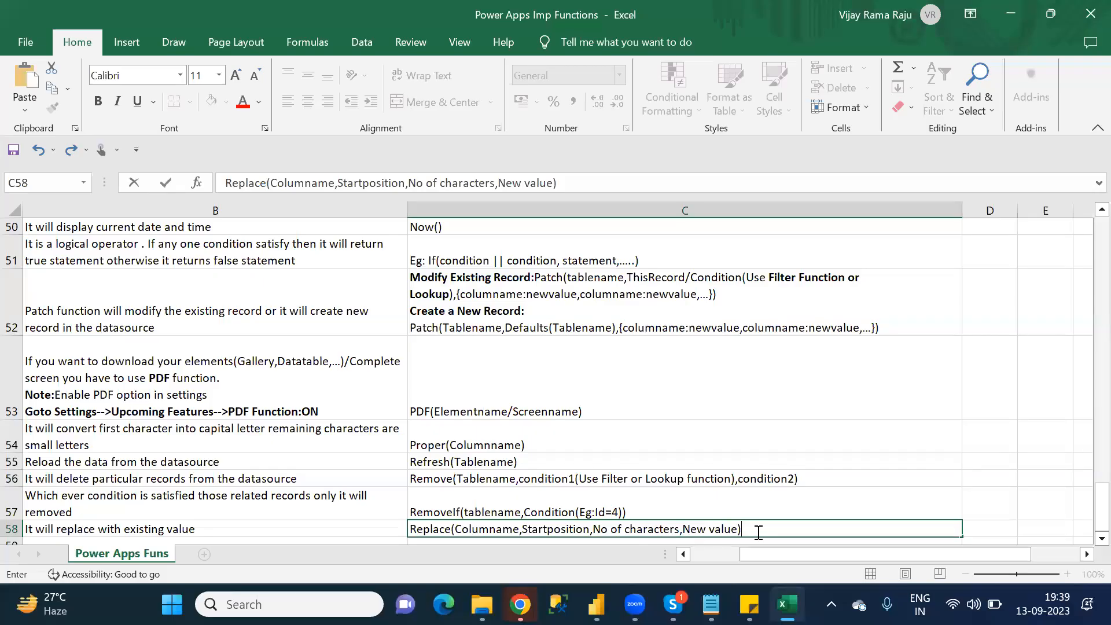
key(Return)
key(Home)
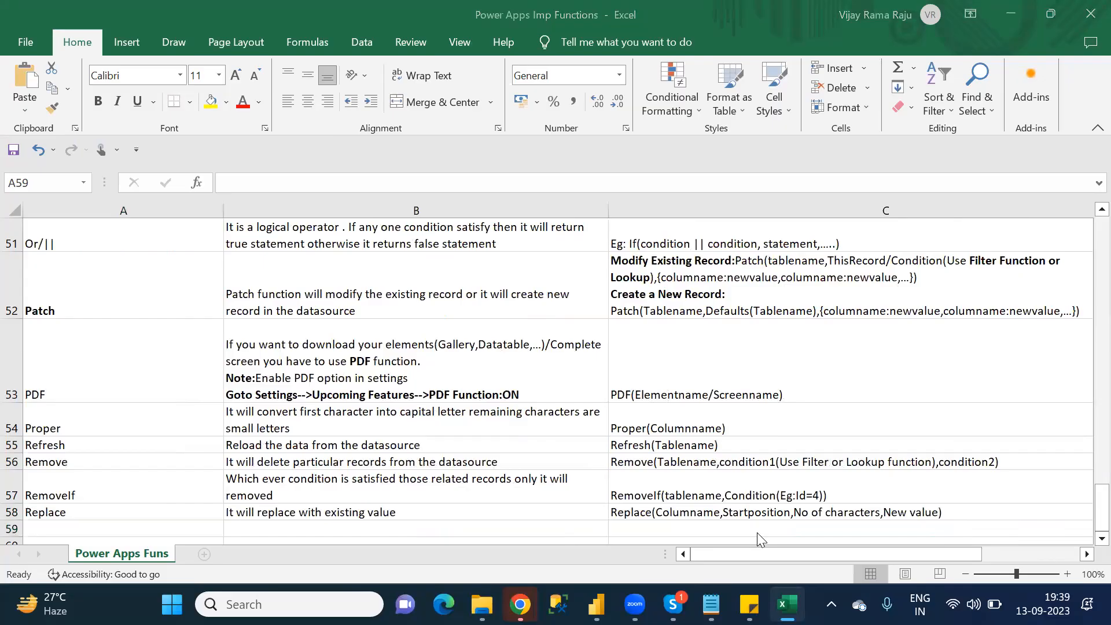
- Check the Notepad function list for the function that follows Replace and return to Excel
key(alt+Tab)
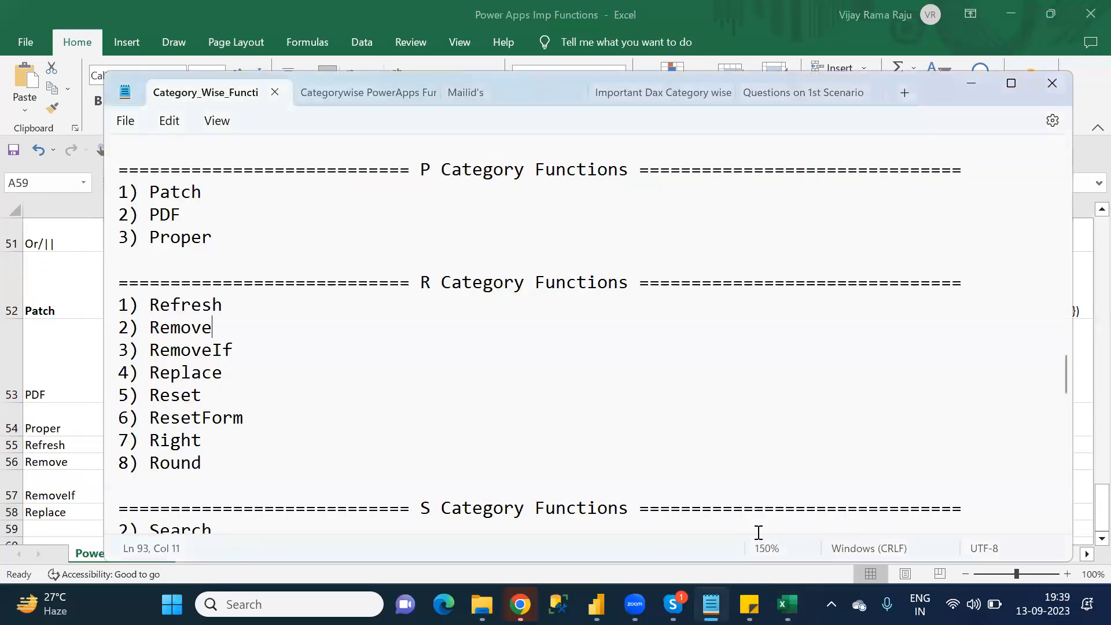
key(alt+Tab)
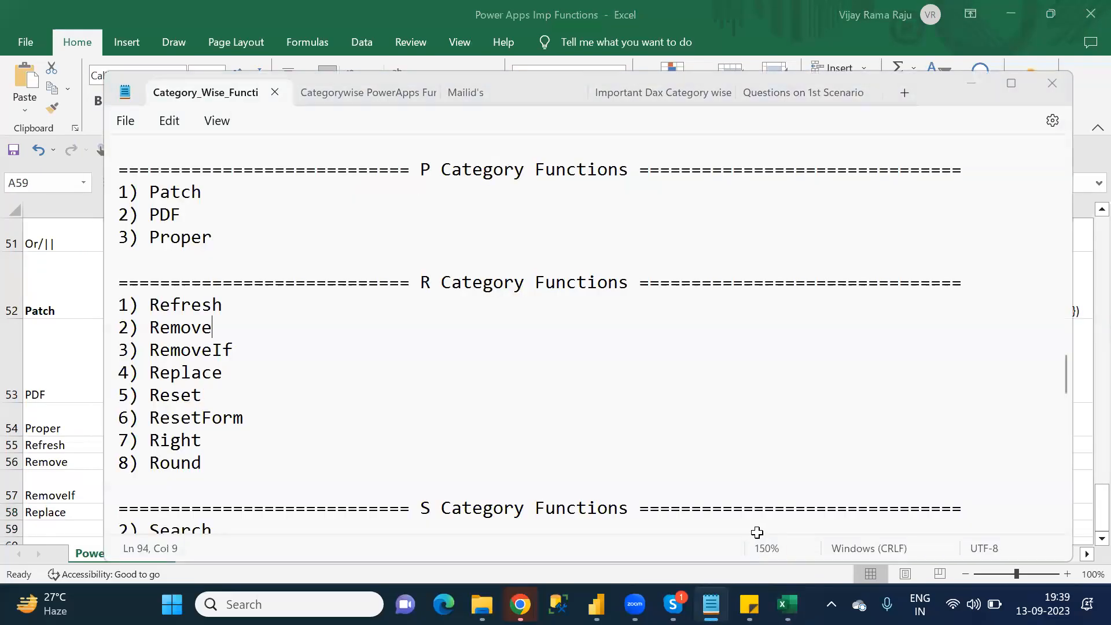
key(alt+Tab)
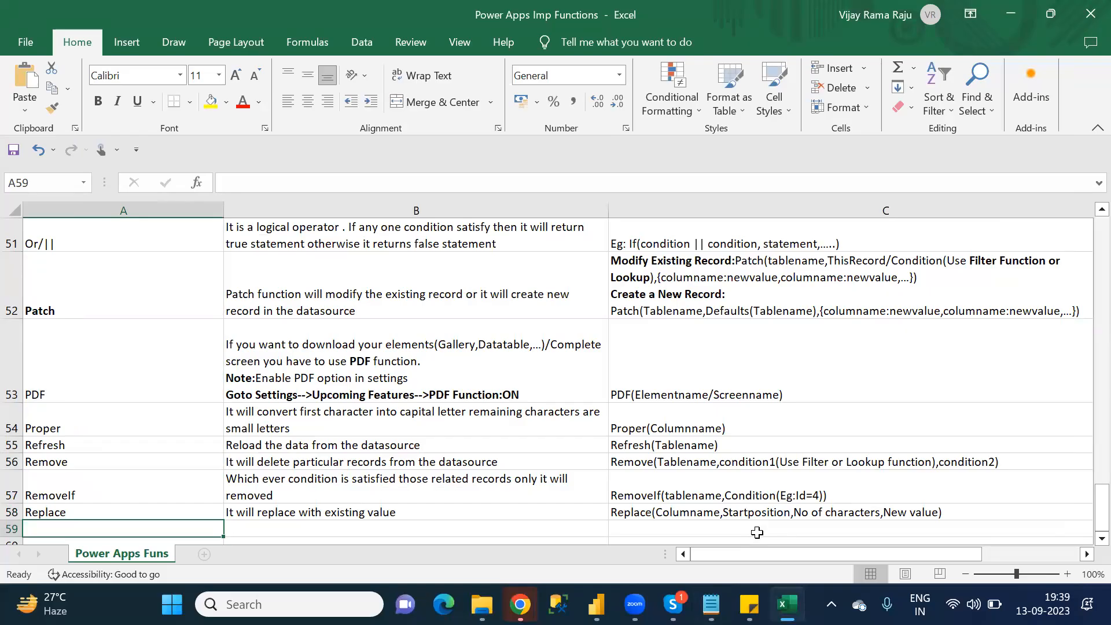
- Add a Reset entry in A59 with the description "Always it will shows previous value" in B59
text(Reset)
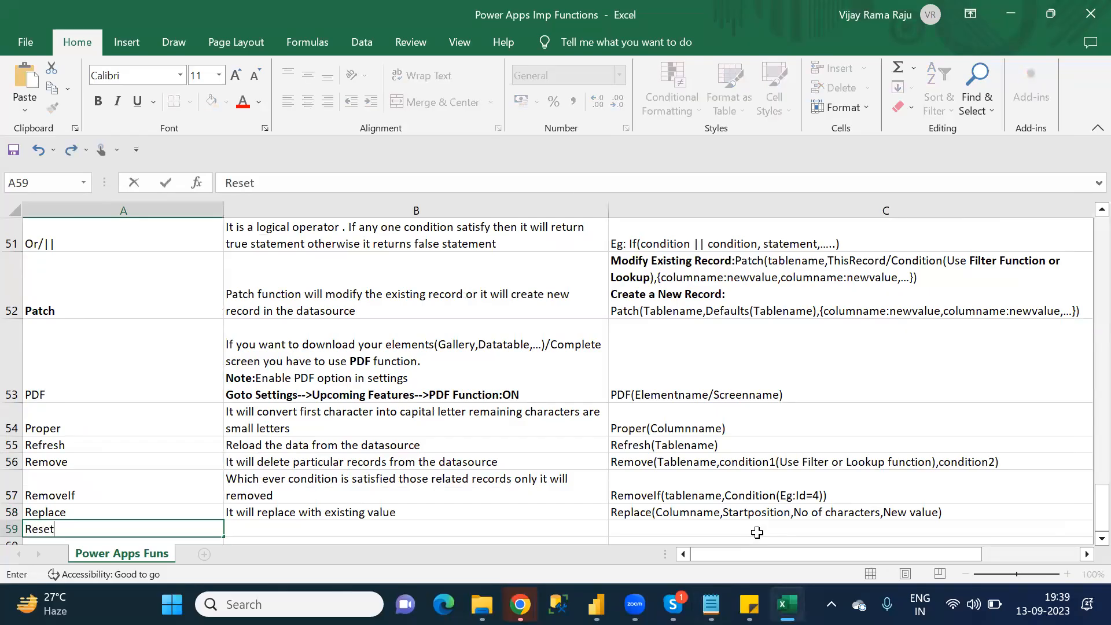
key(Tab)
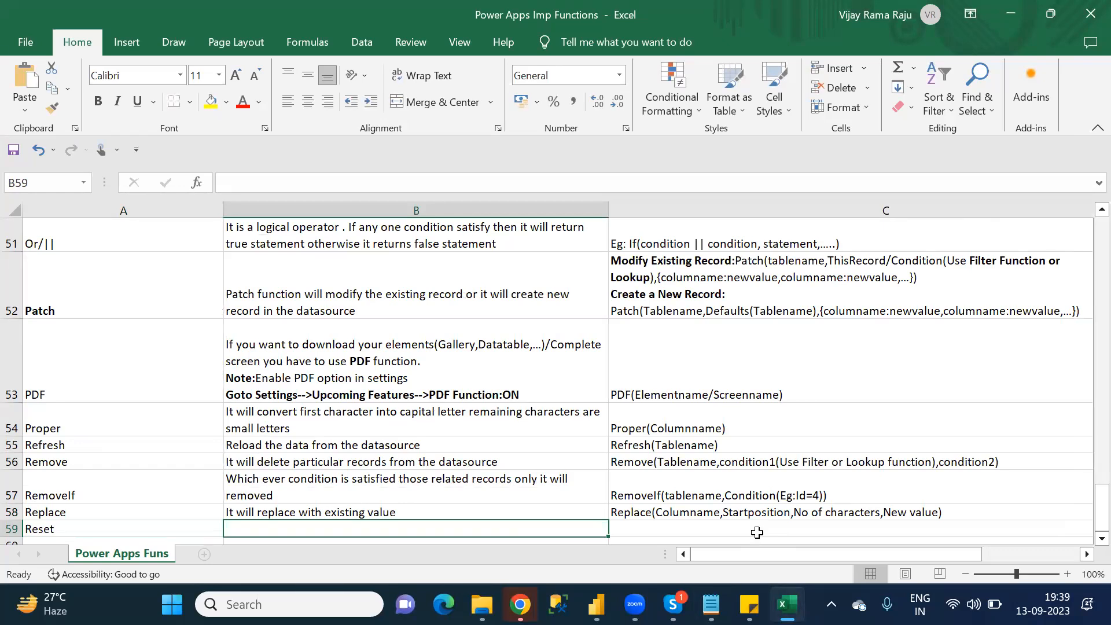
text(A)
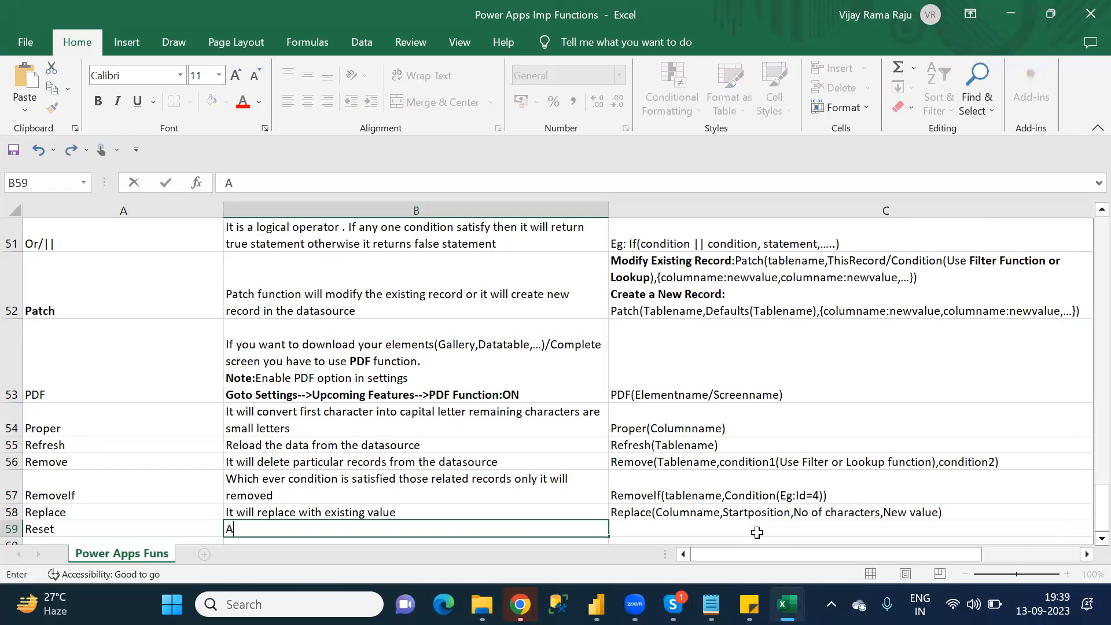
text(lways it will)
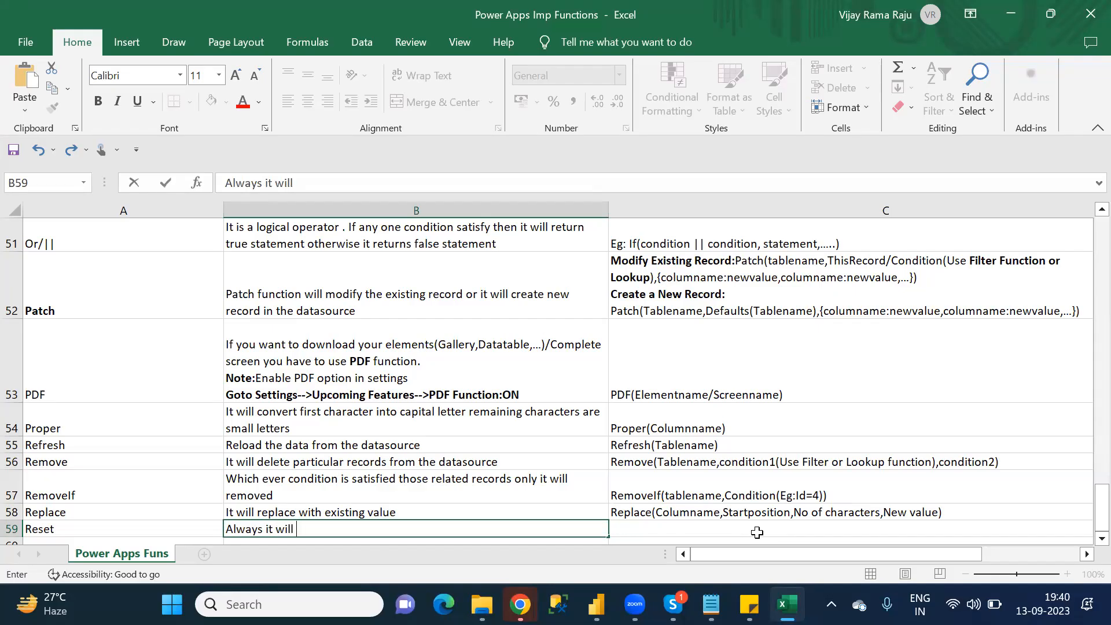
text( shows previo)
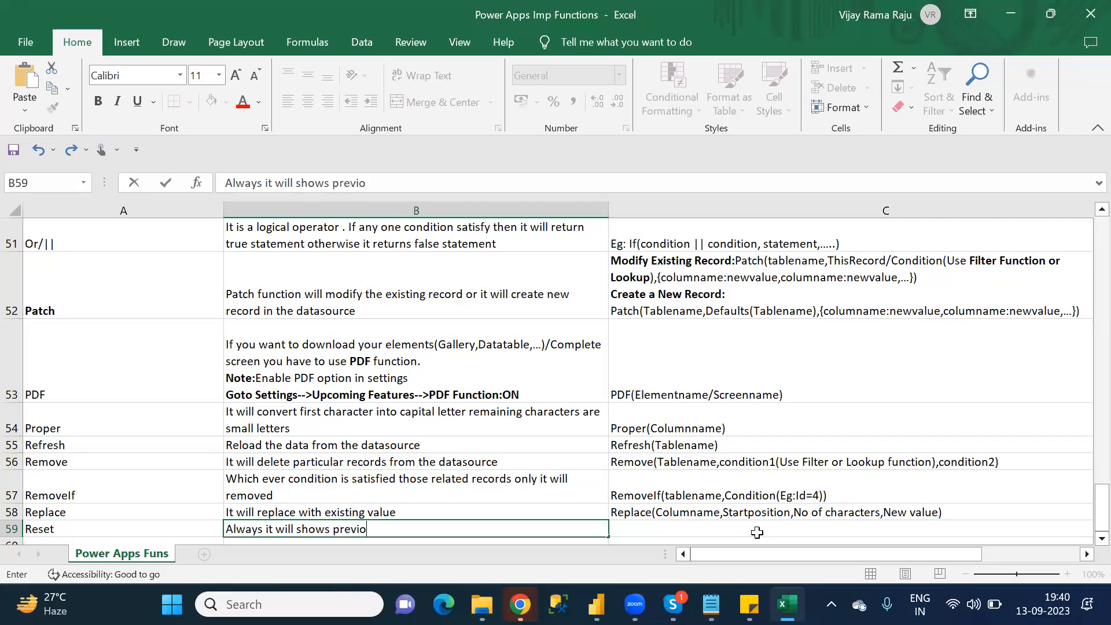
text(us values)
key(BackSpace)
key(Tab)
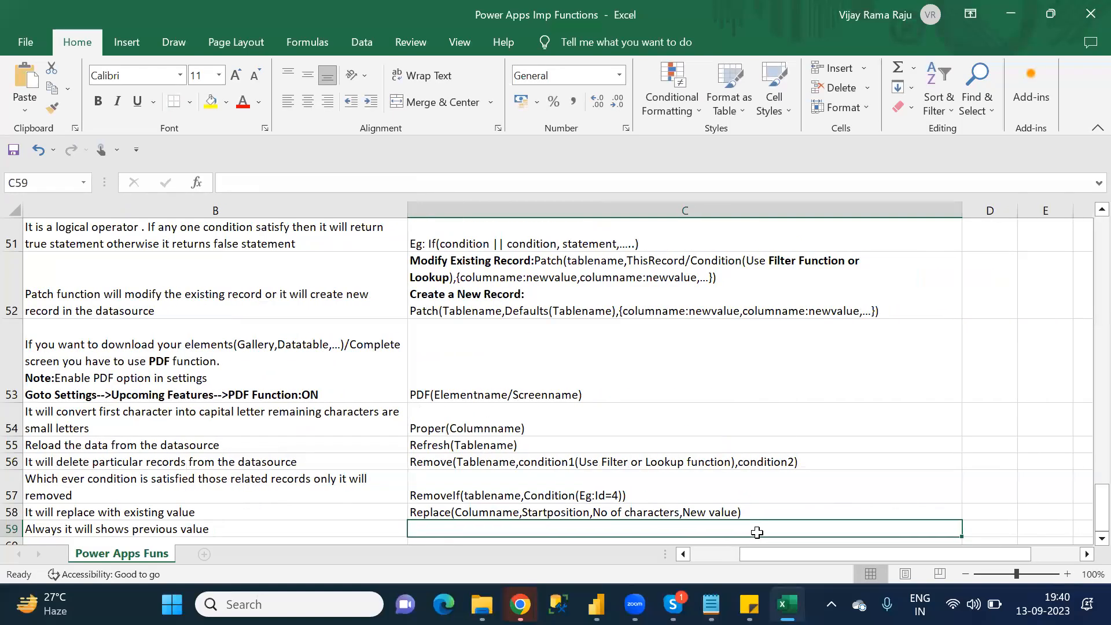
key(Left)
key(Left)
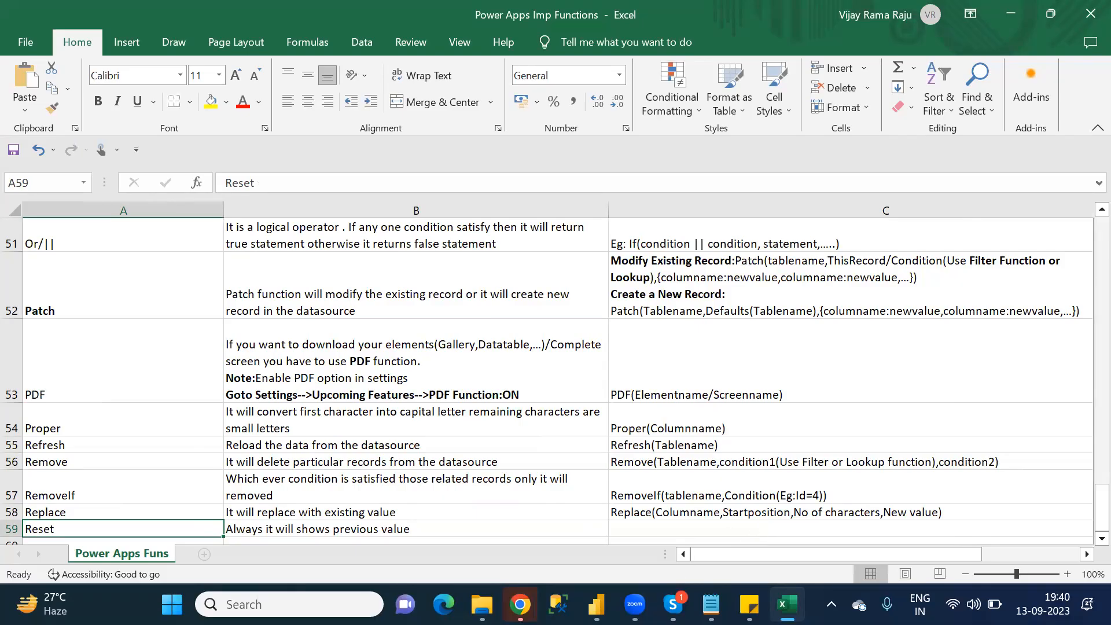
- Switch to Power Apps in Chrome, cancelling the pending page save, and open the S_Category screen of the app
mouse_move(520, 604)
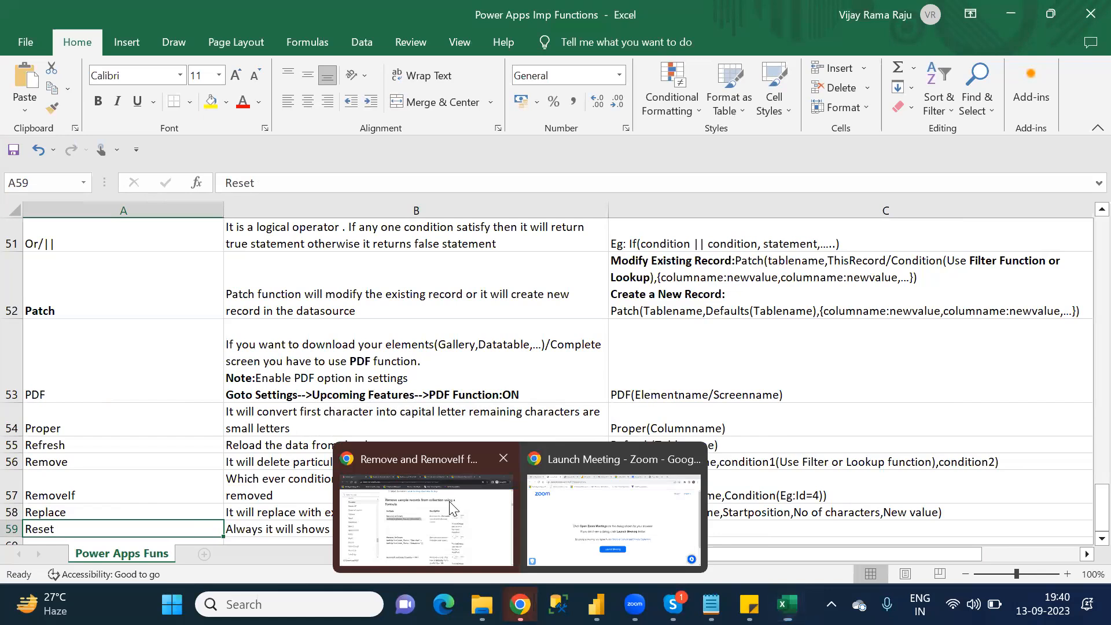
click(450, 508)
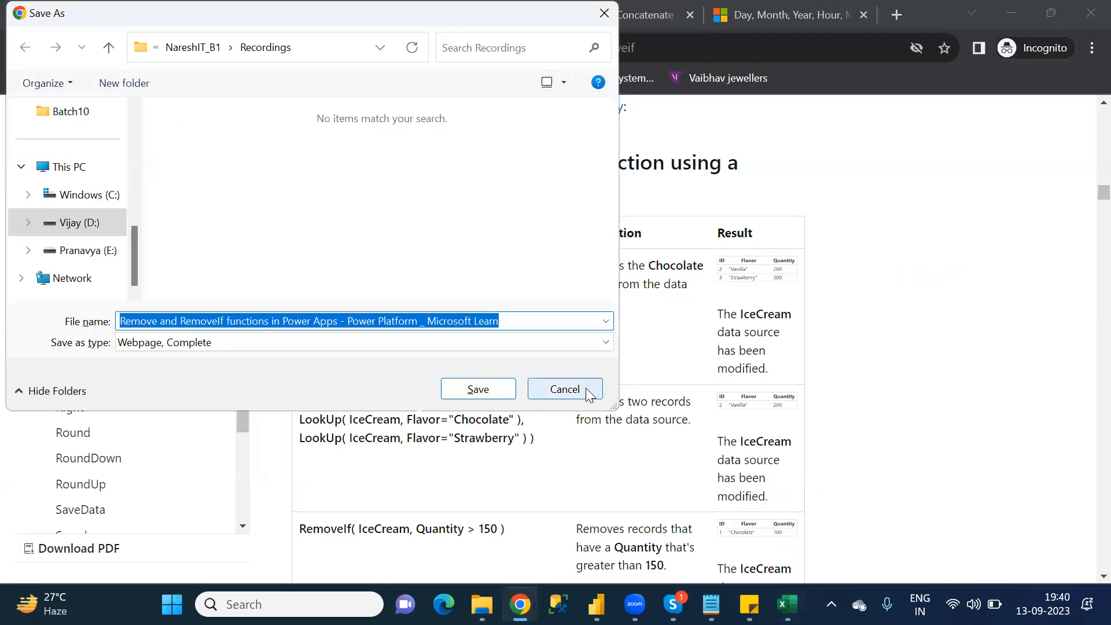
click(586, 388)
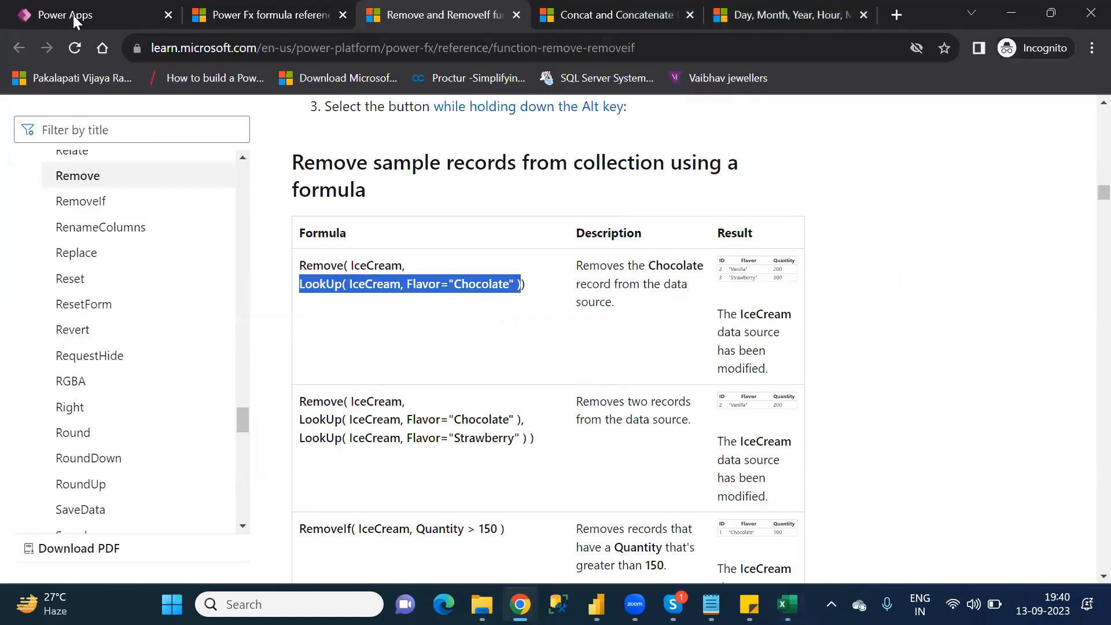
click(73, 15)
click(958, 213)
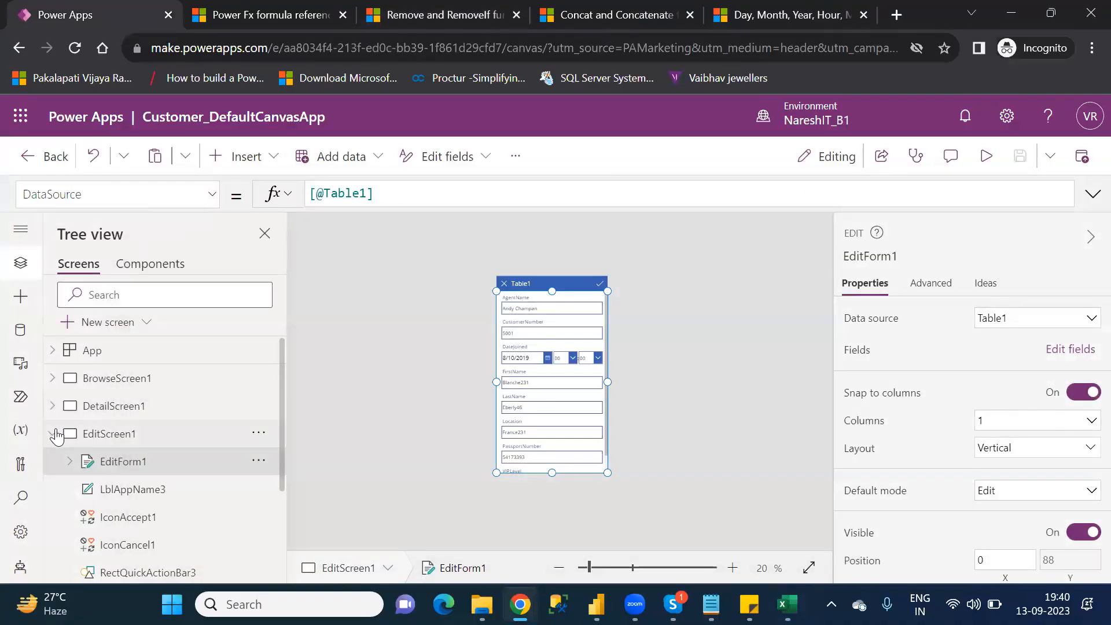
click(55, 434)
click(115, 462)
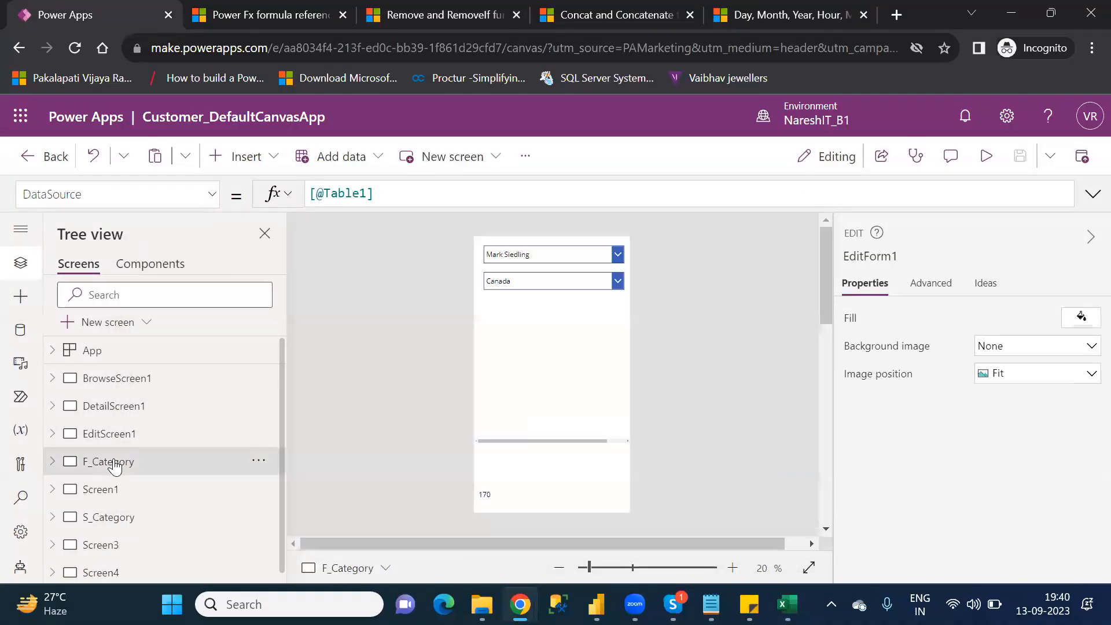
click(115, 519)
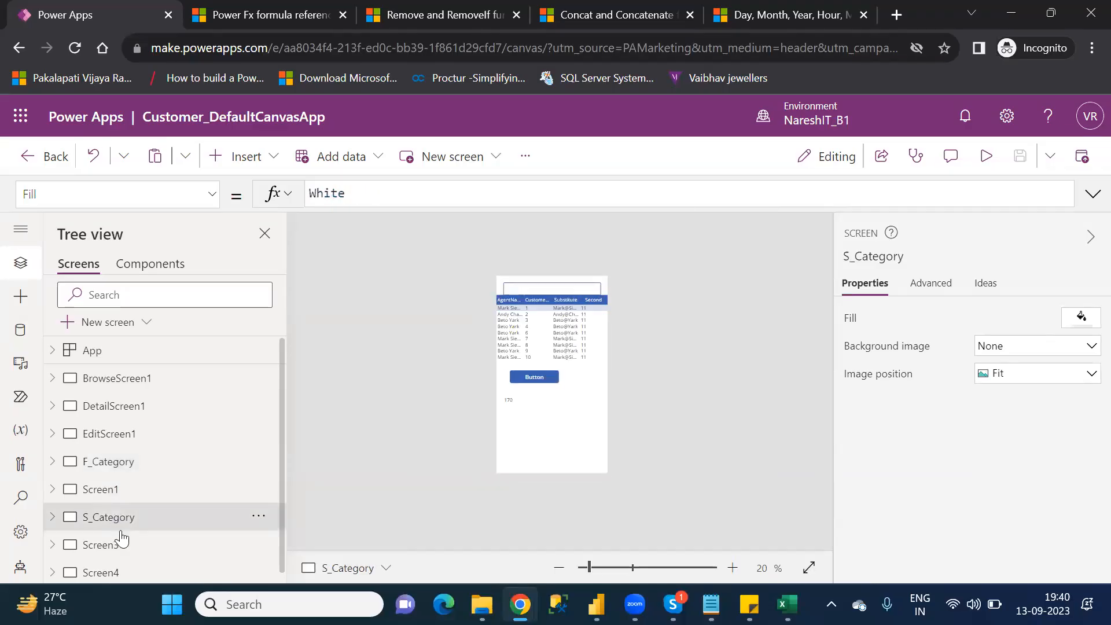
- Preview the S_Category screen, enter "kdsjlkajfkldja" in its text box, and close the preview
click(986, 167)
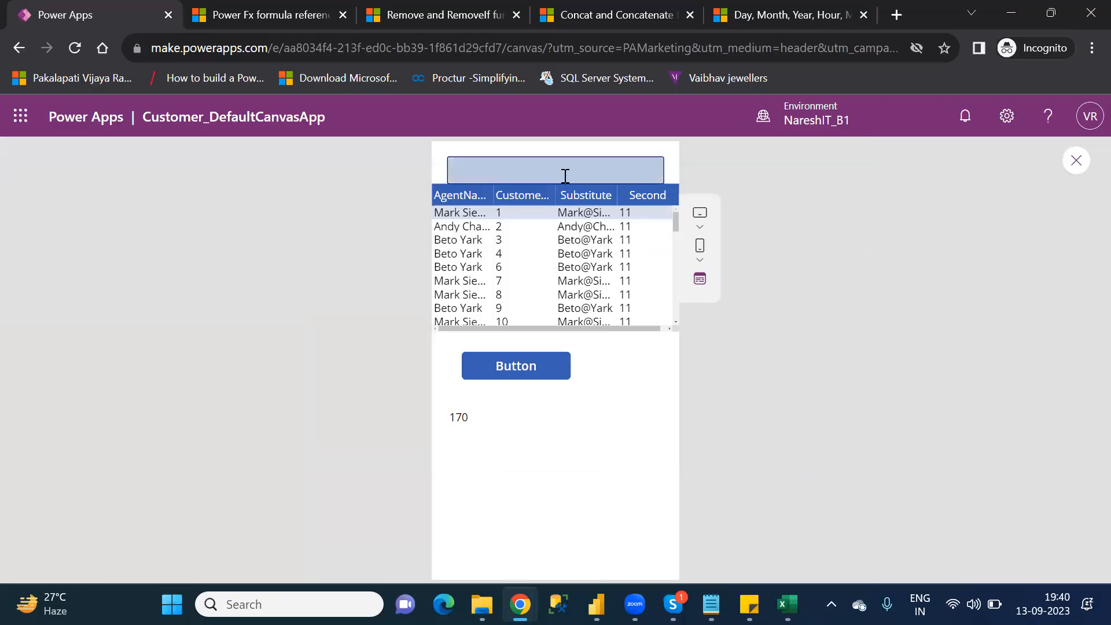
click(565, 175)
text(kdsjlkajfkldja)
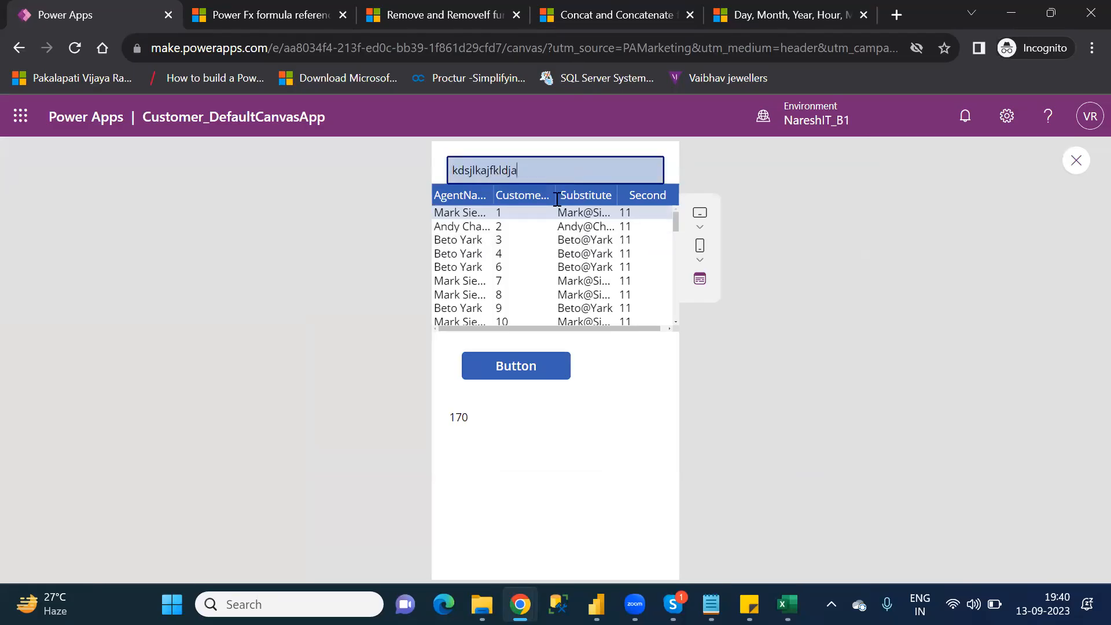
click(641, 369)
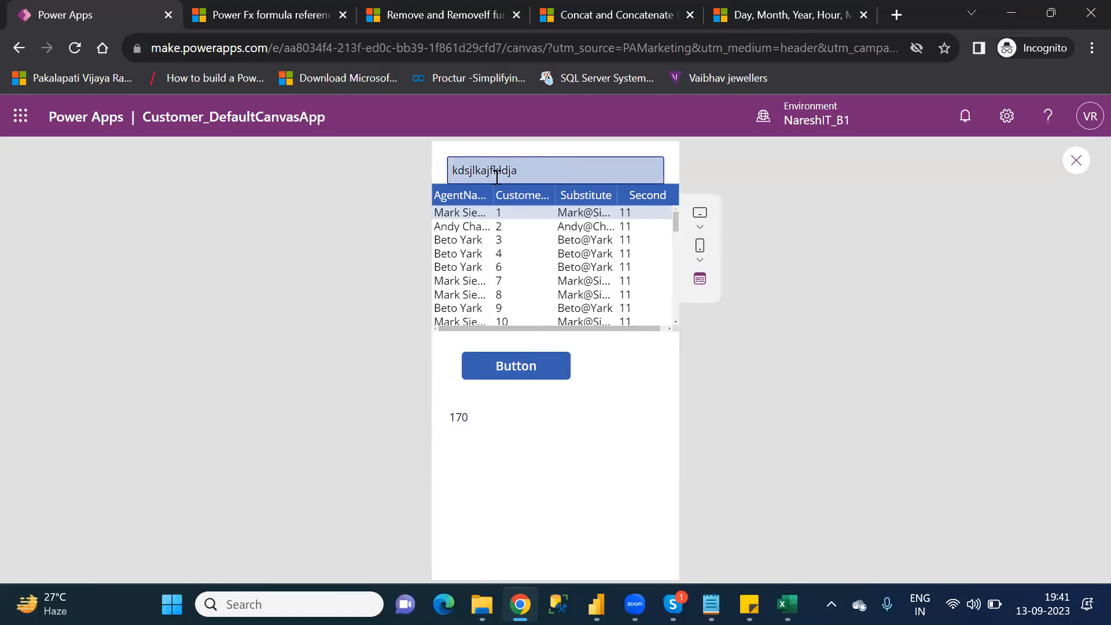
drag(522, 170, 450, 170)
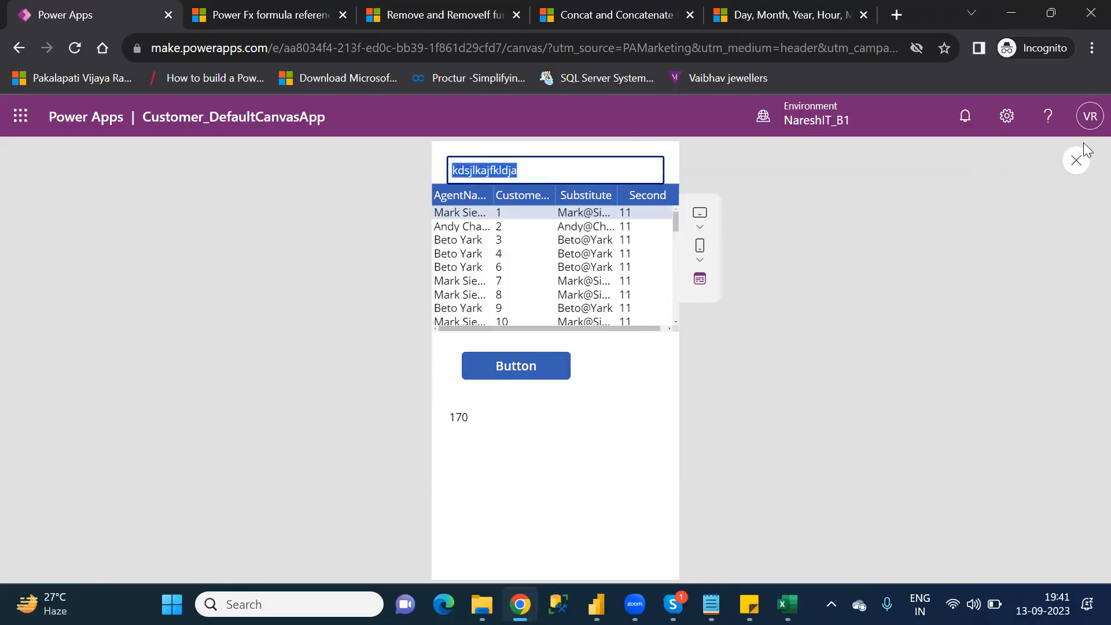
click(1077, 162)
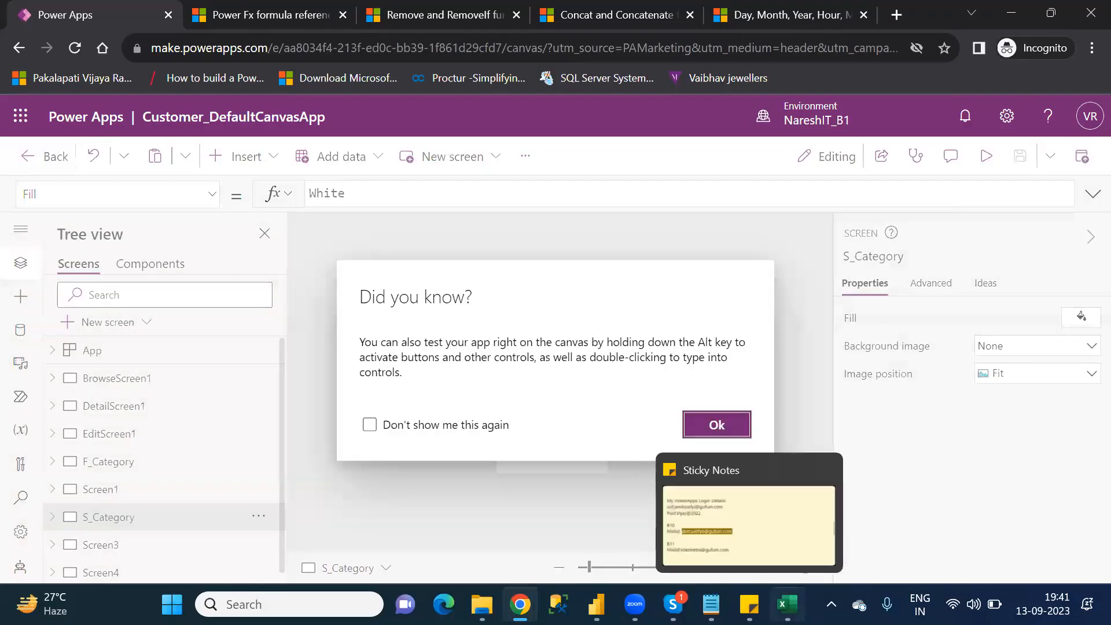
- Switch back to the Excel function list and begin the Reset syntax in C59 with "Reset("
click(787, 604)
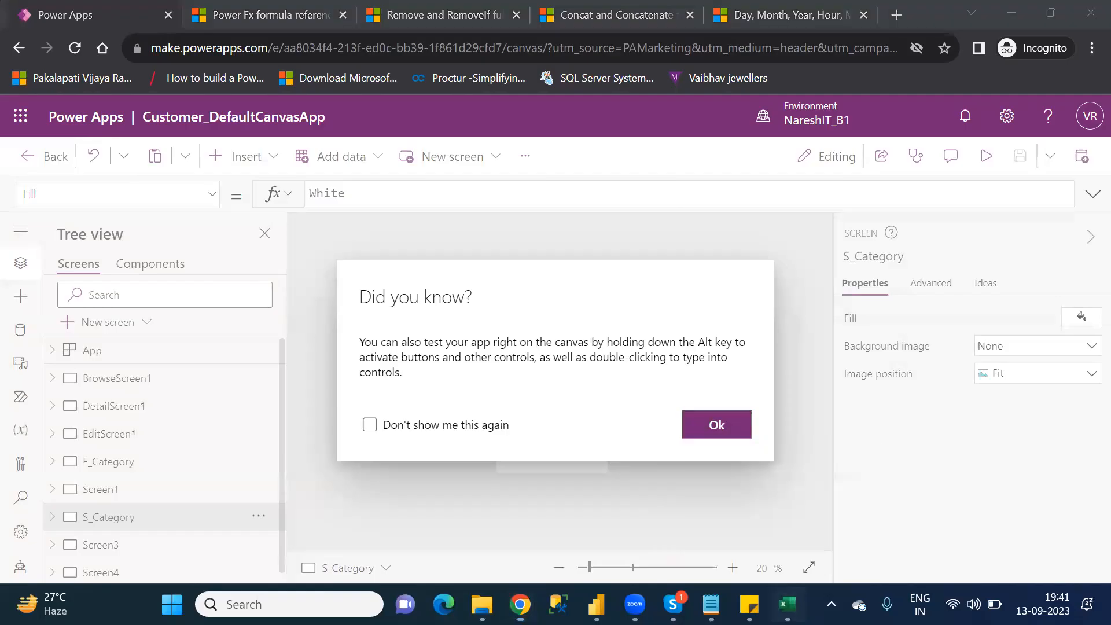
click(639, 529)
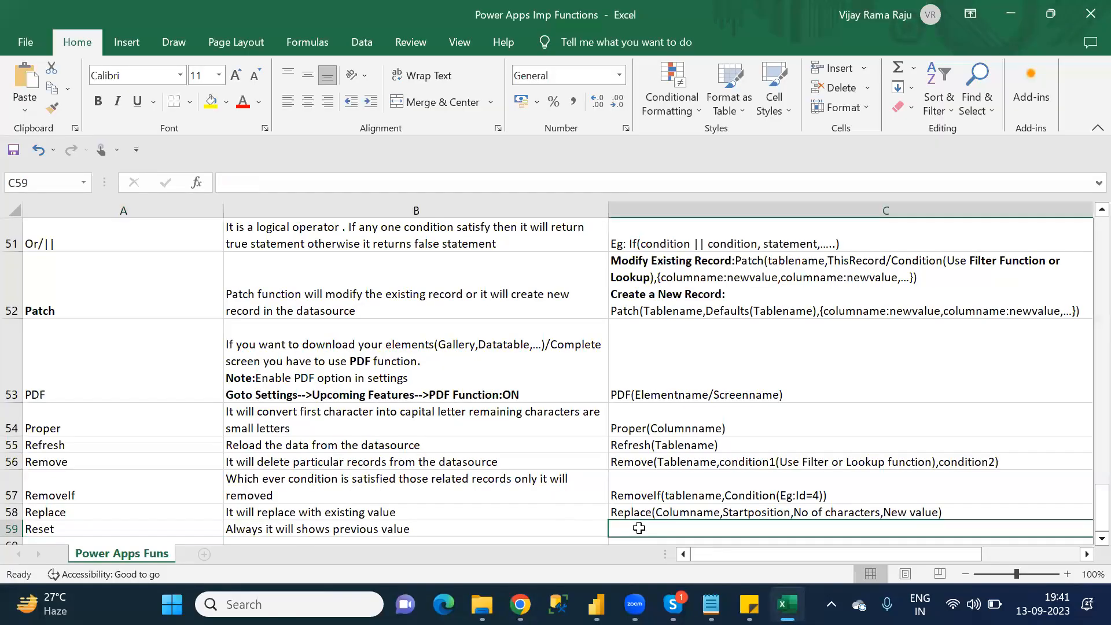
scroll(638, 528, right, 2)
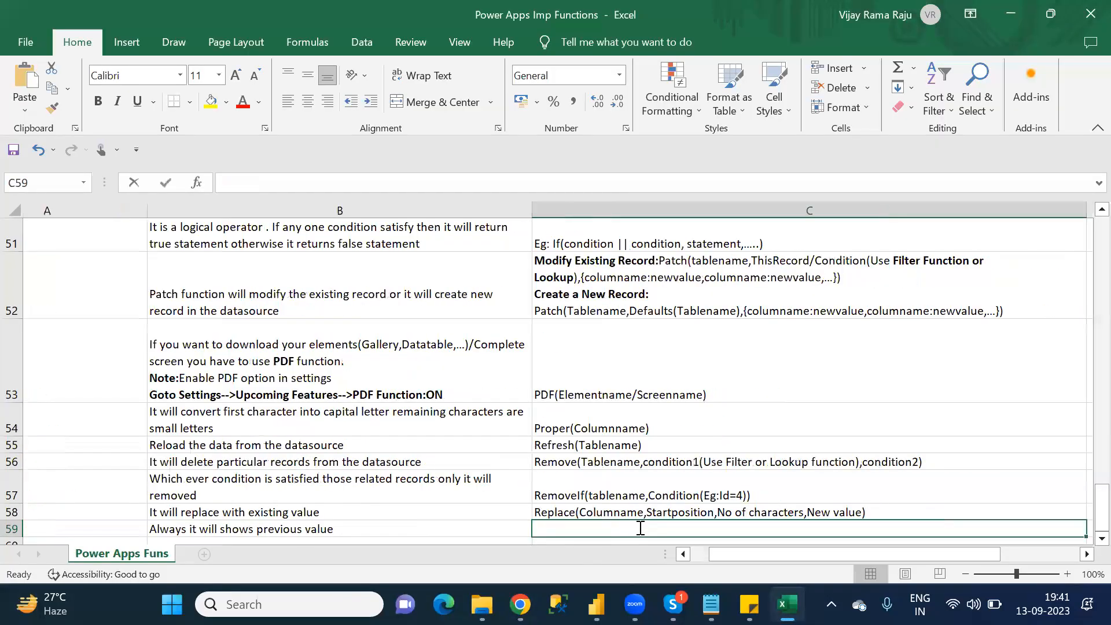
text(Reset()
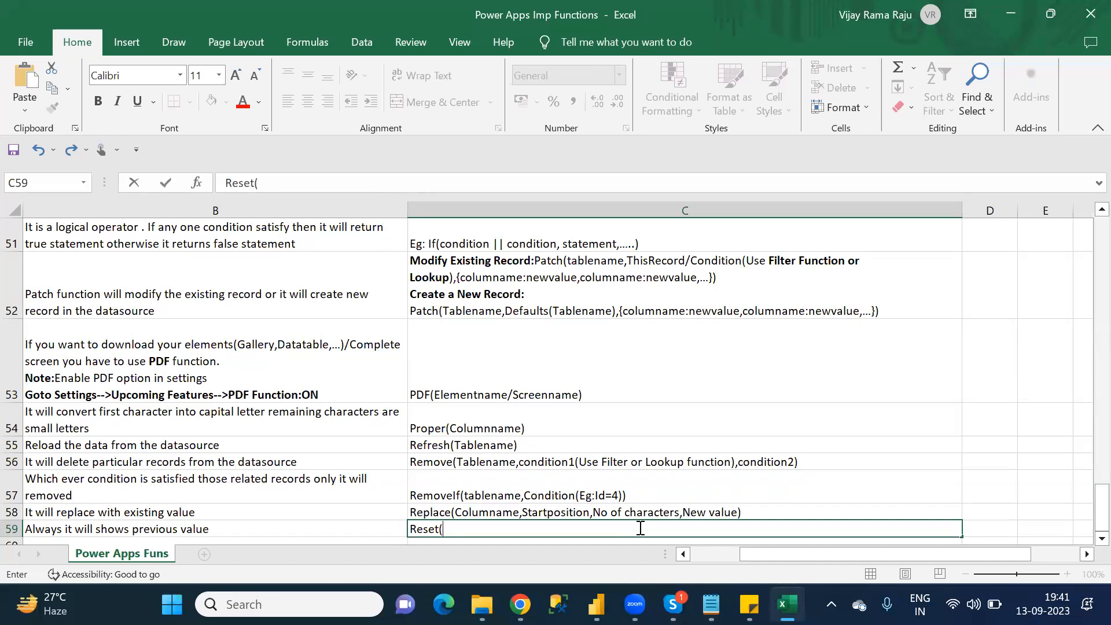
- Switch to Power Apps, dismiss the tip, and locate the S_Category screen's text input among its elements
key(alt+Tab)
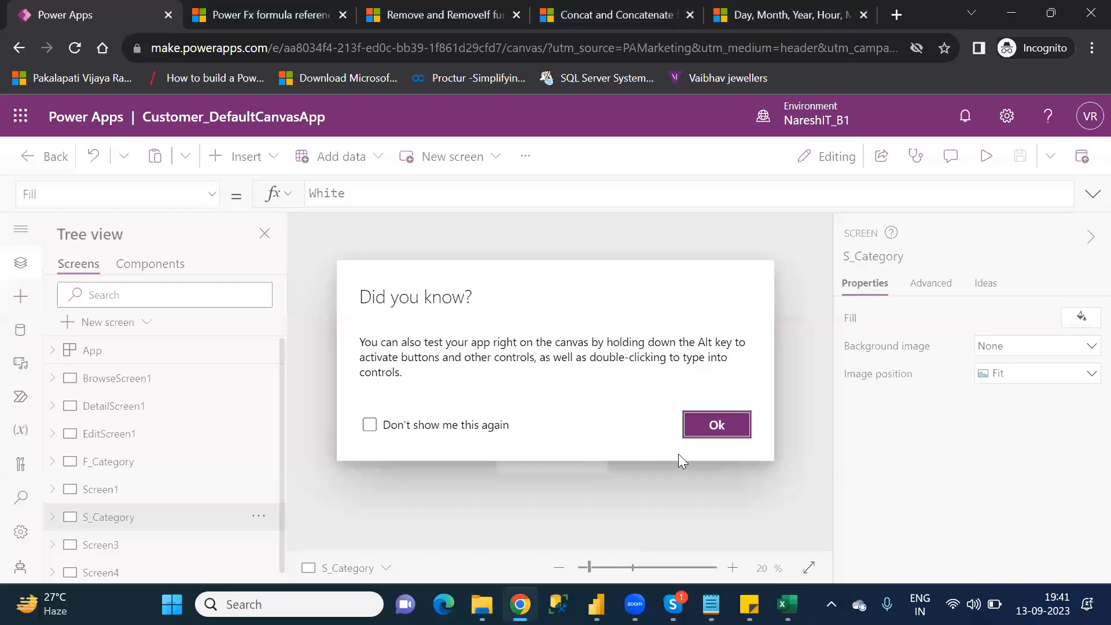
click(716, 425)
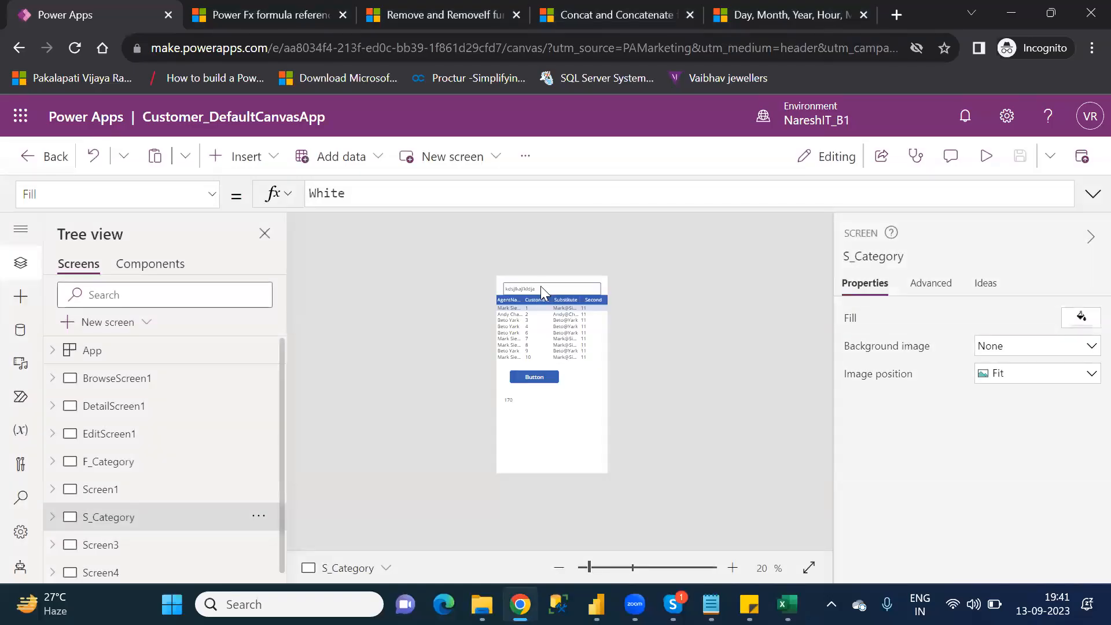
click(539, 286)
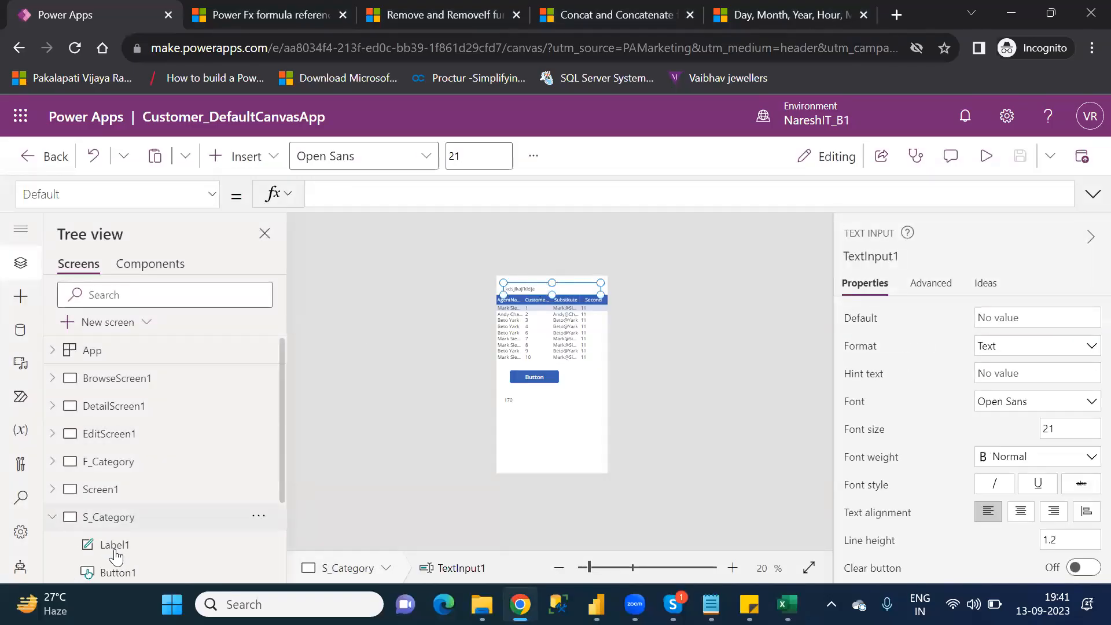
drag(281, 486, 281, 549)
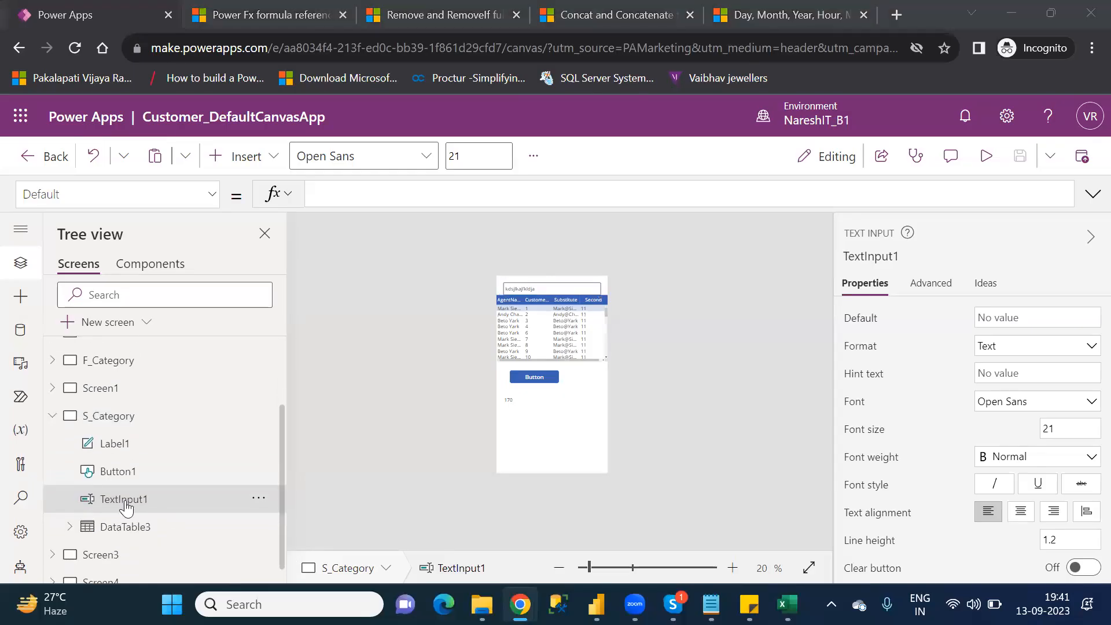
- Complete the syntax in Excel cell C59 as "Reset(elementname)", checking the insertable element types in Power Apps along the way
key(alt+Tab)
text(elementname)
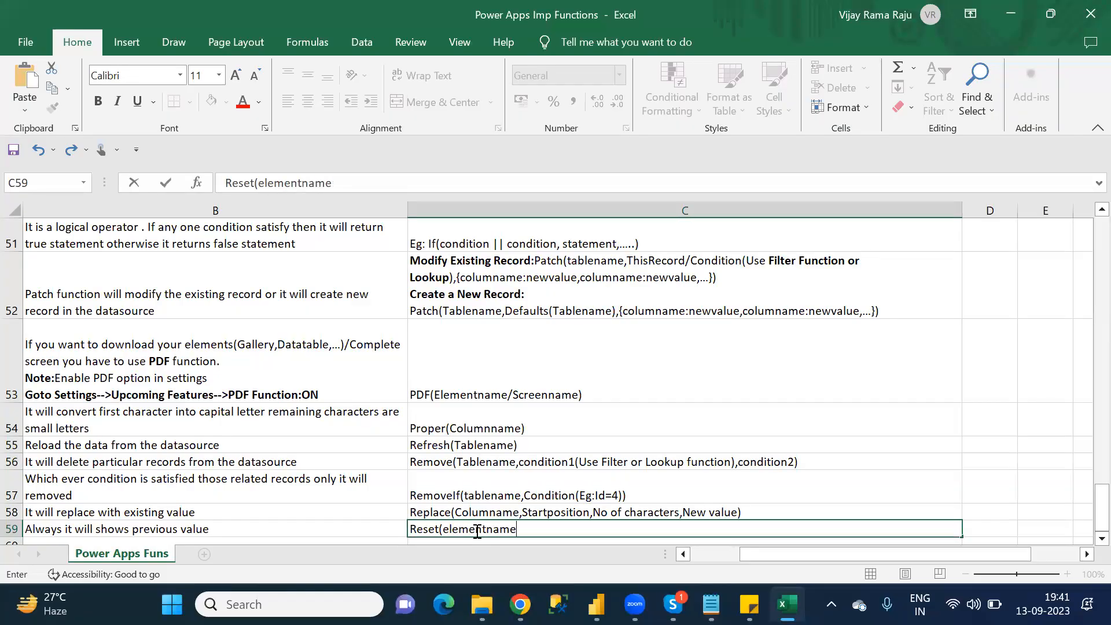
key(alt+Tab)
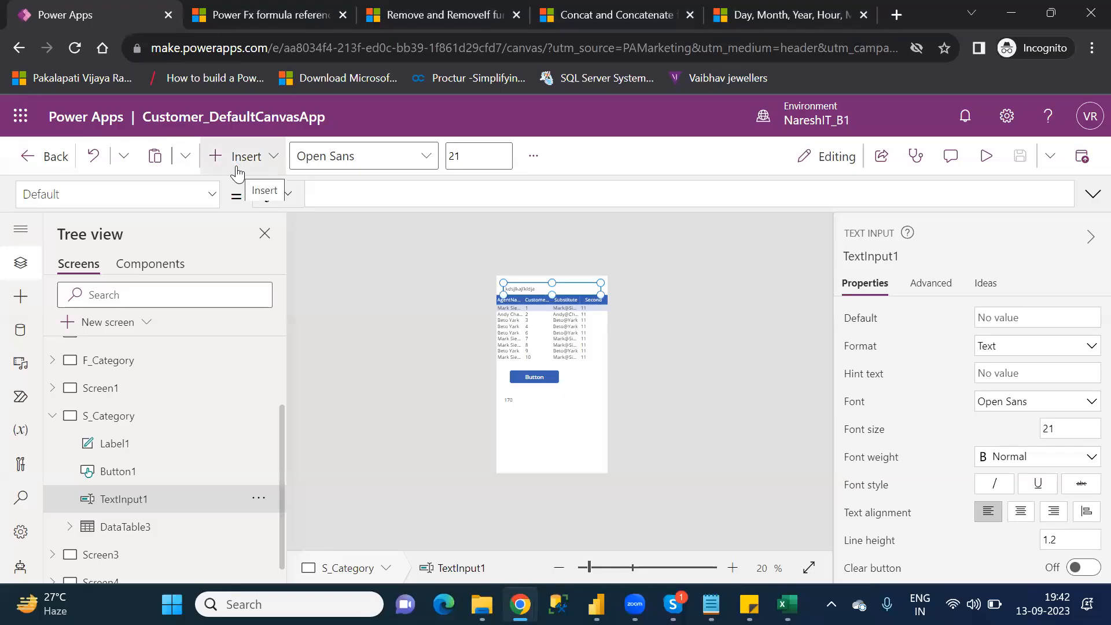
click(237, 163)
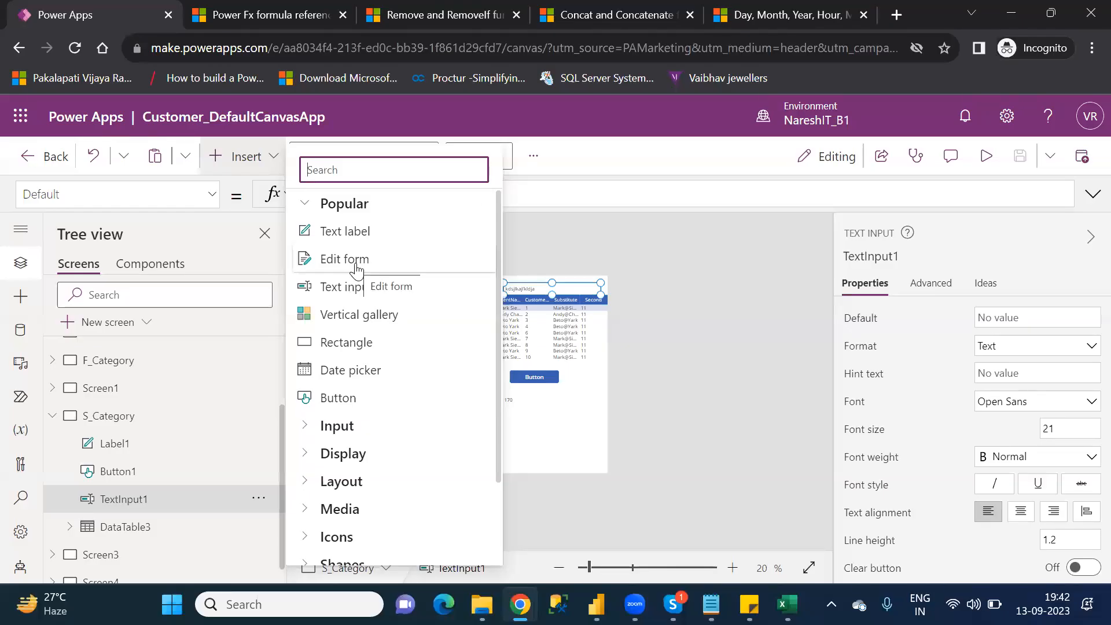
click(787, 604)
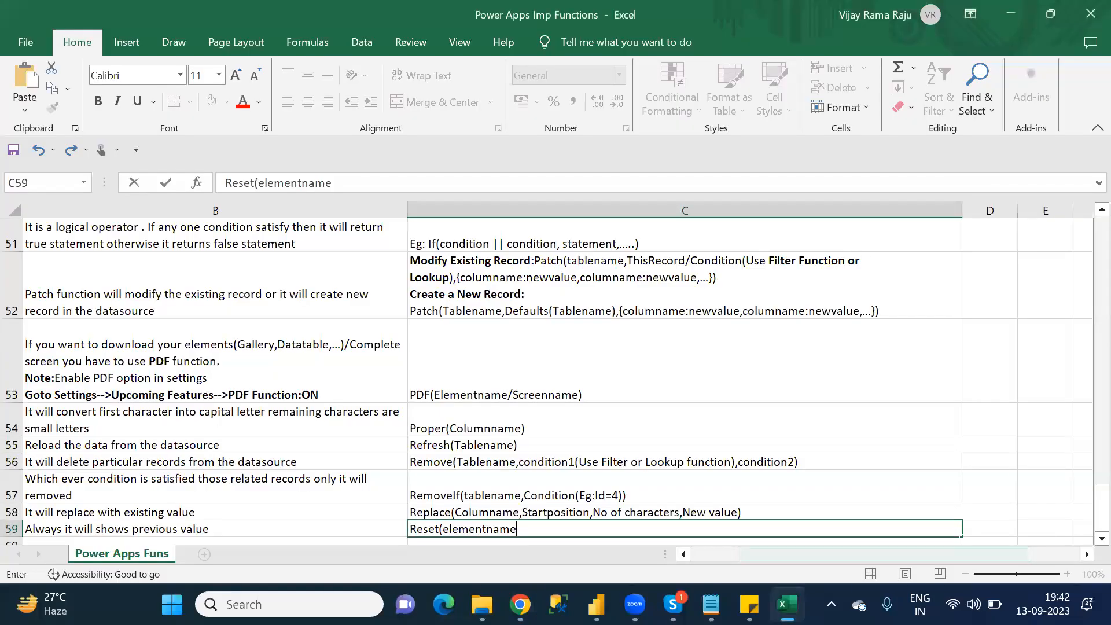
text())
key(Return)
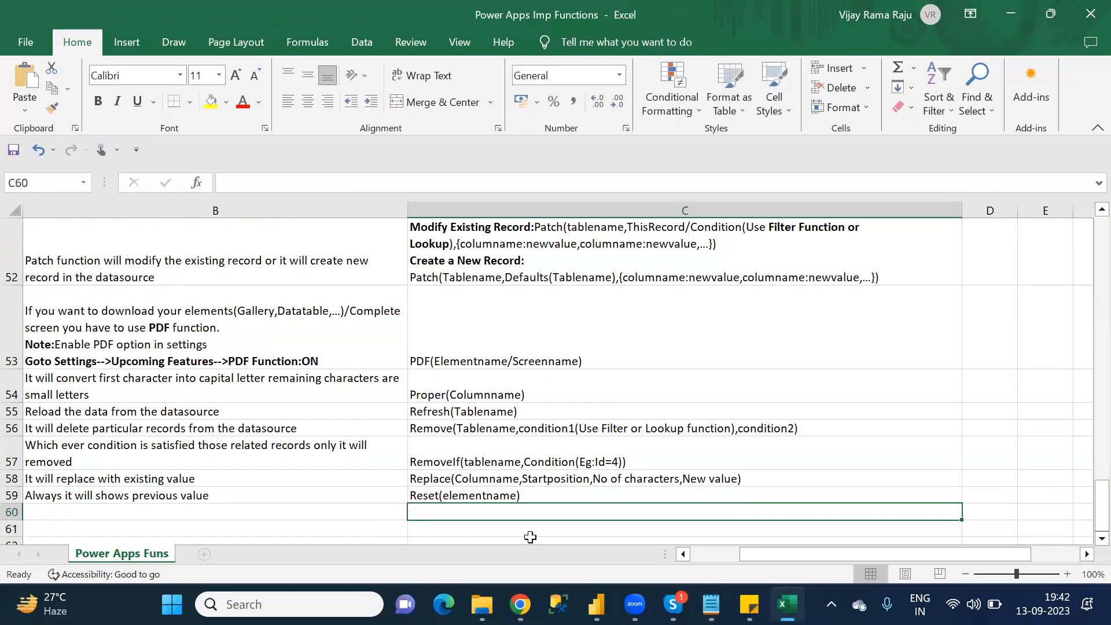
- Add ResetForm as the function name in cell A60, directly below Reset
key(Left)
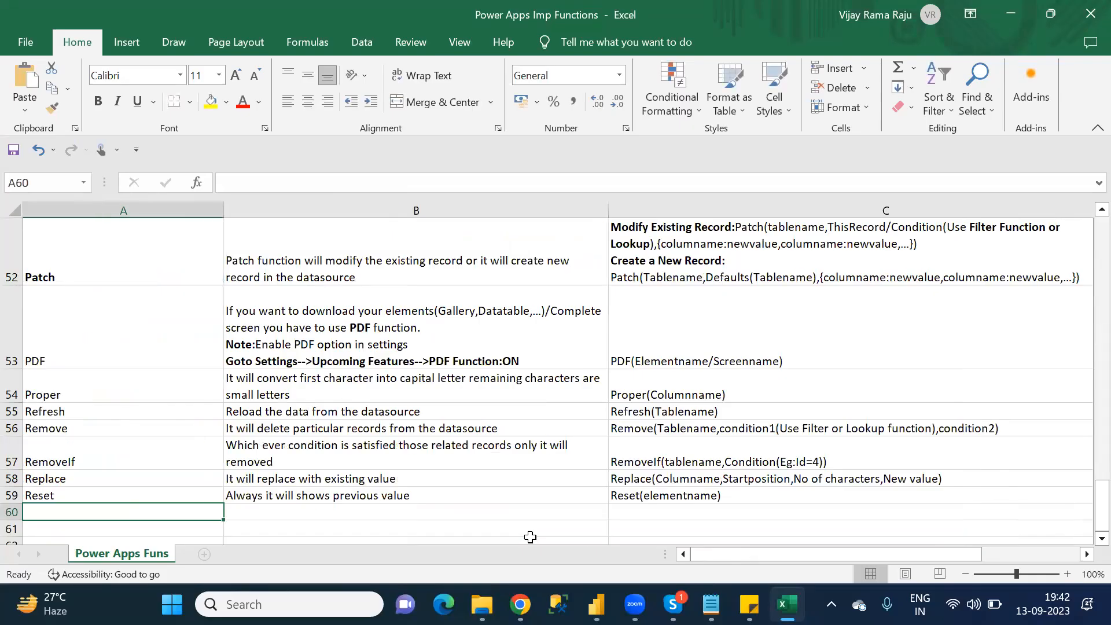
click(63, 495)
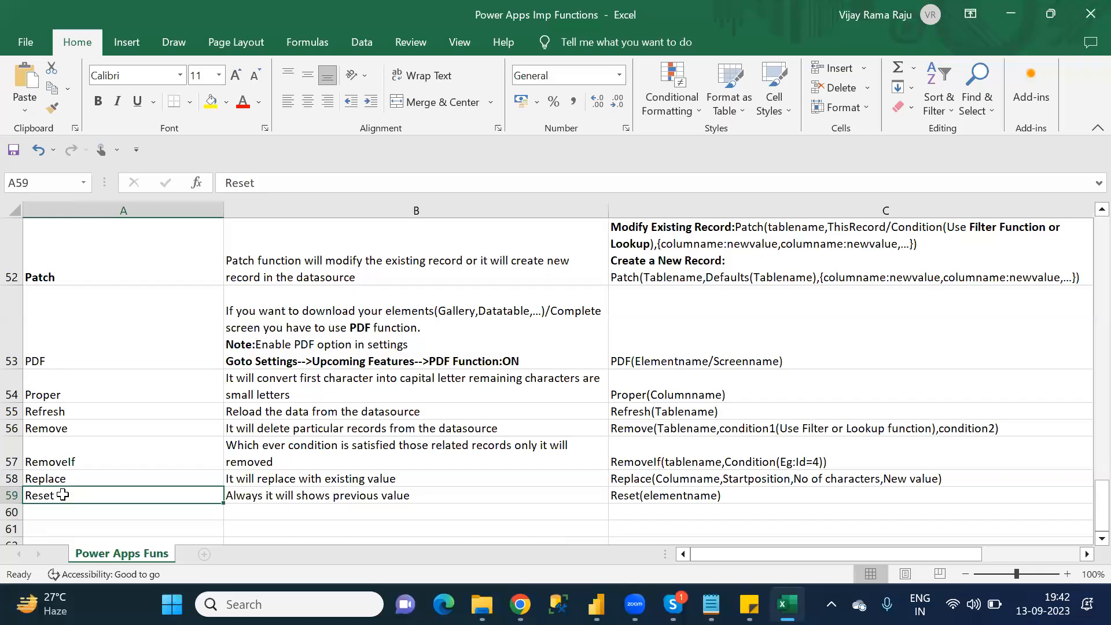
key(Down)
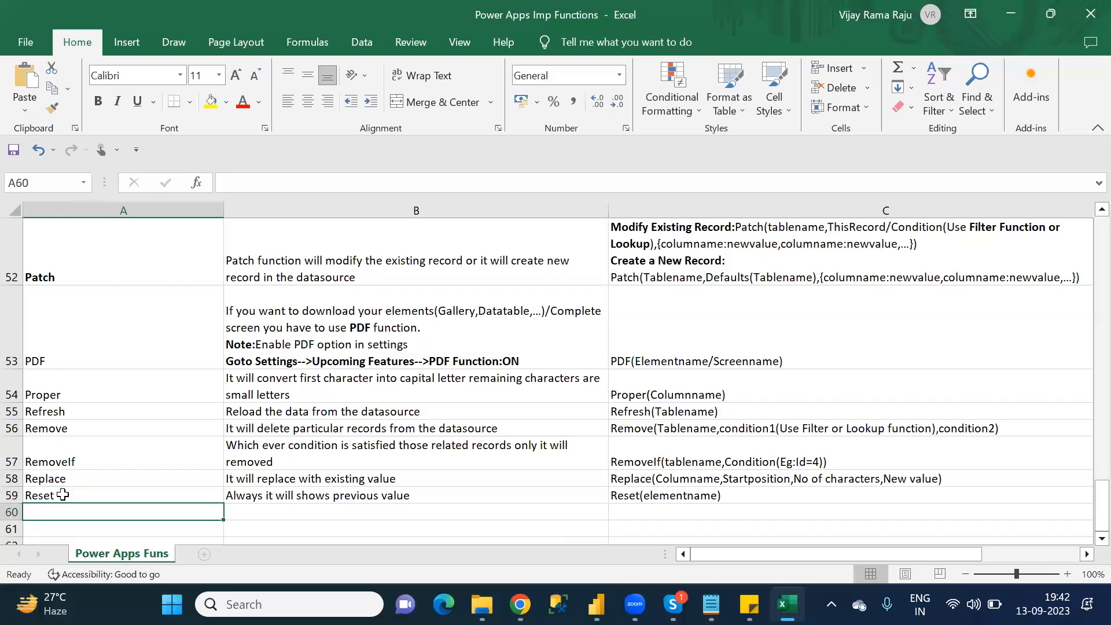
text(Reset)
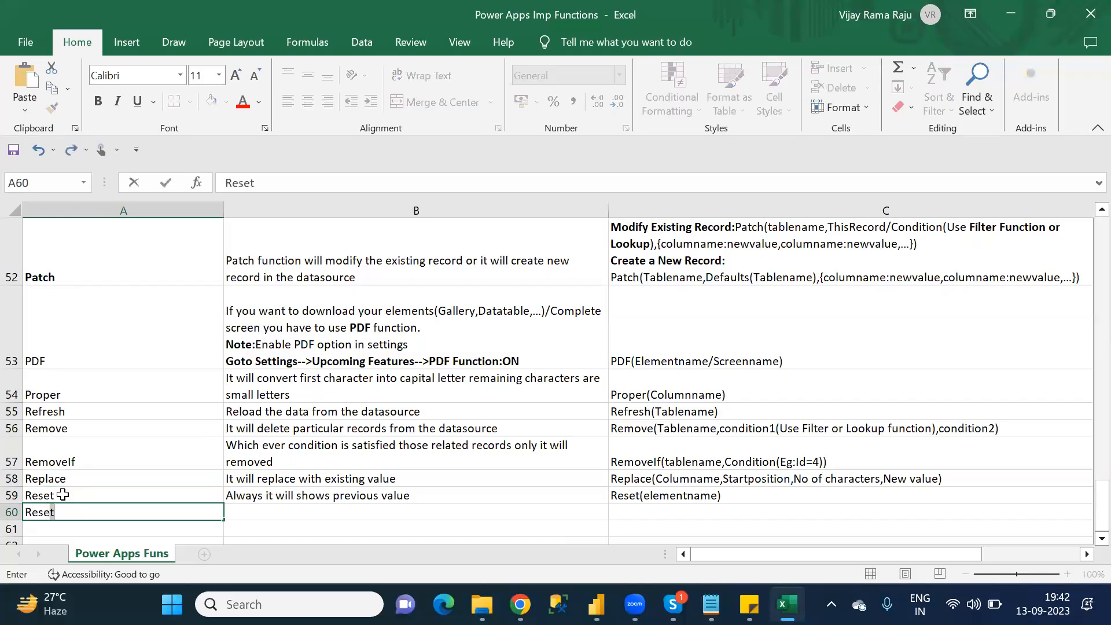
text(Form)
key(Tab)
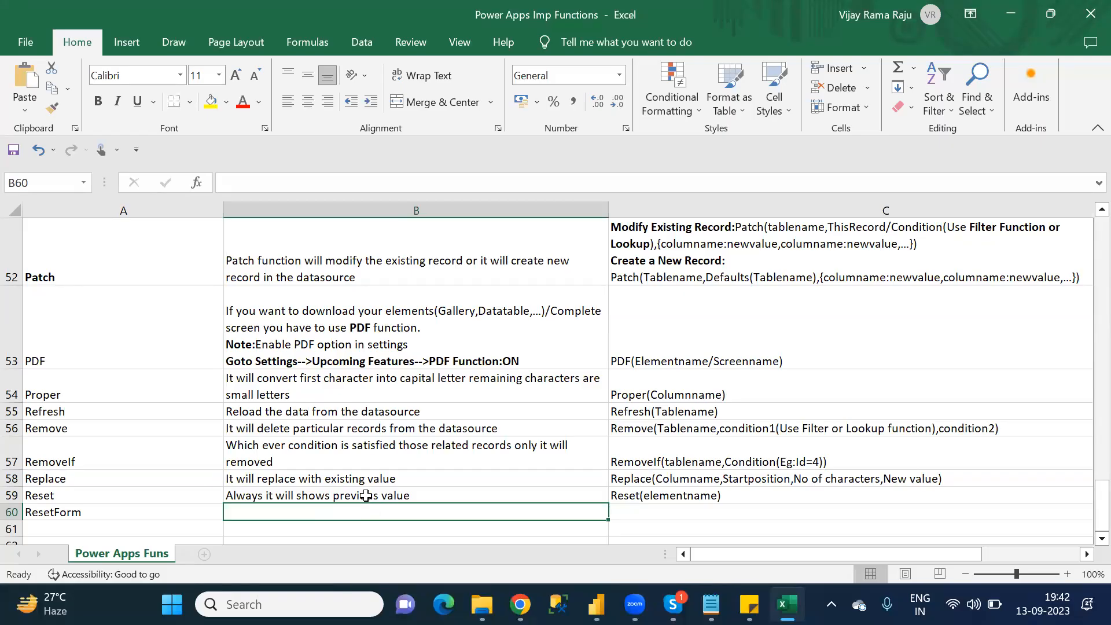
- Extend the Reset description in B59 with "for any element"
click(445, 492)
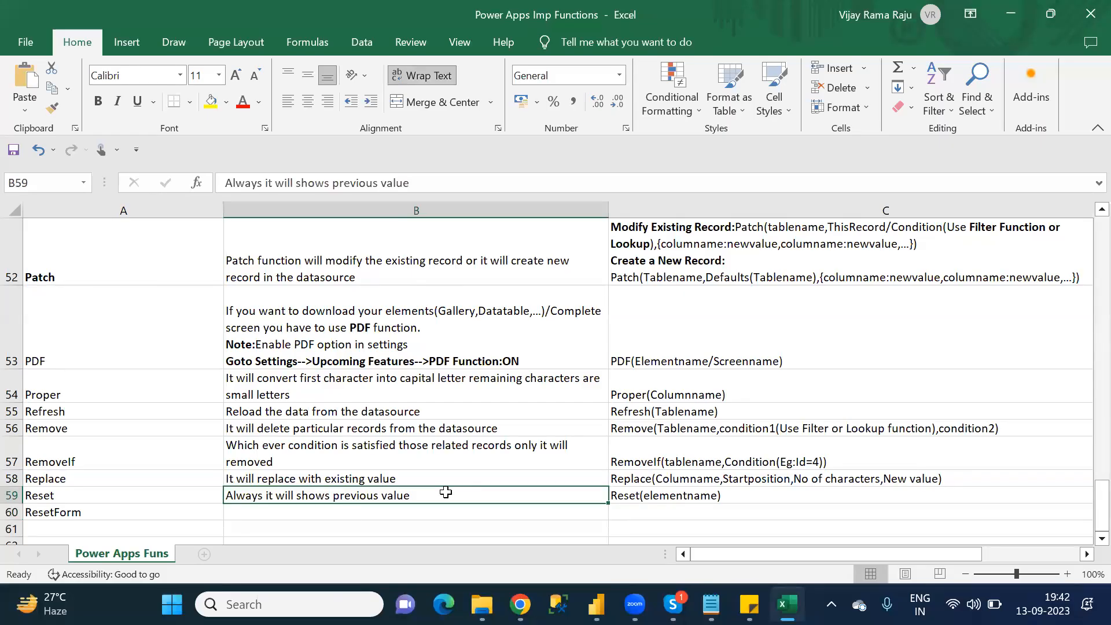
click(434, 181)
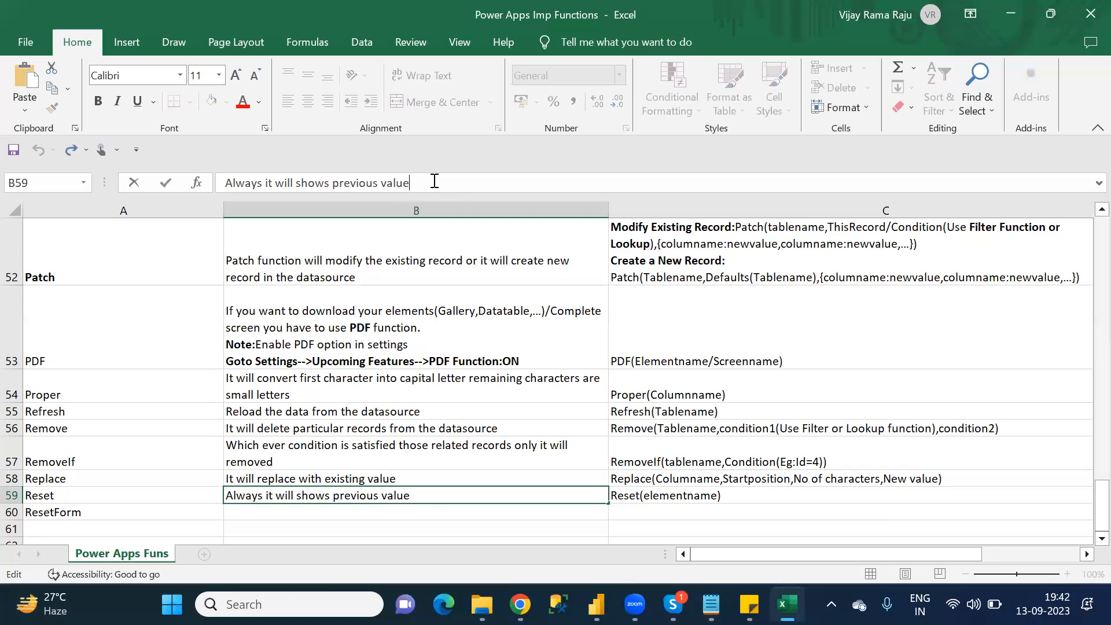
text(for any element)
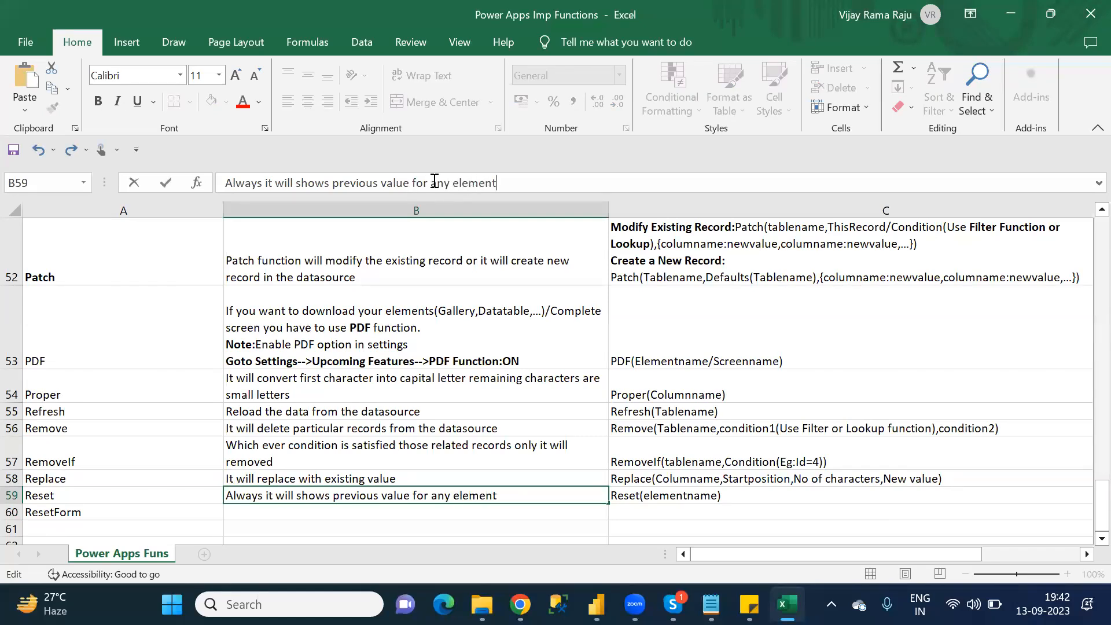
- Describe ResetForm in B60 as "Always it will shows previous value for Form element"
click(252, 506)
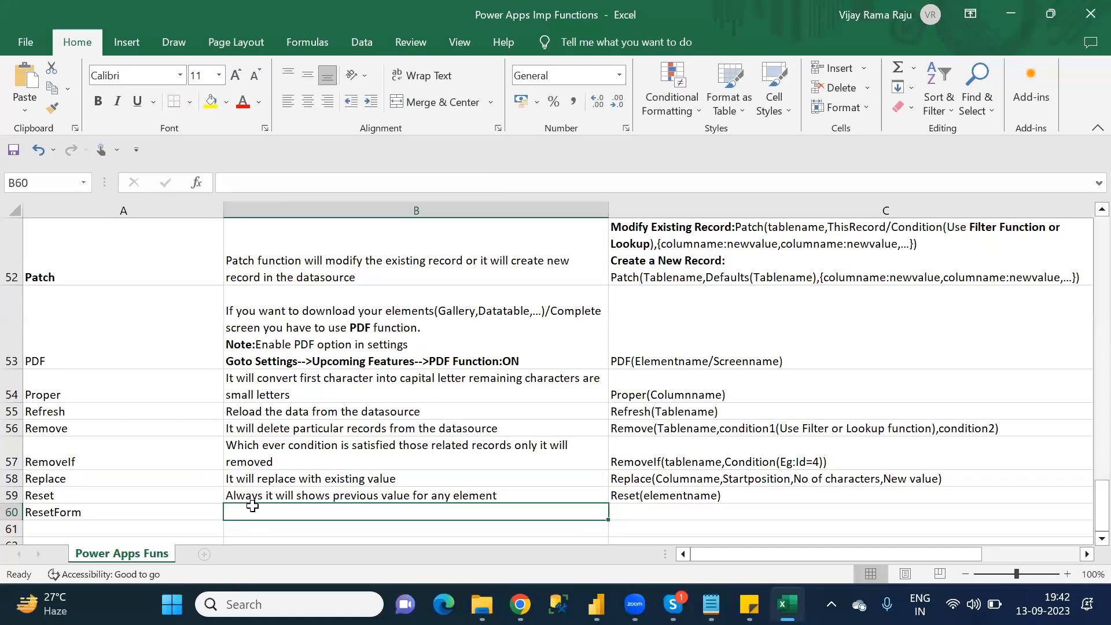
text(Always it will shows previous value for )
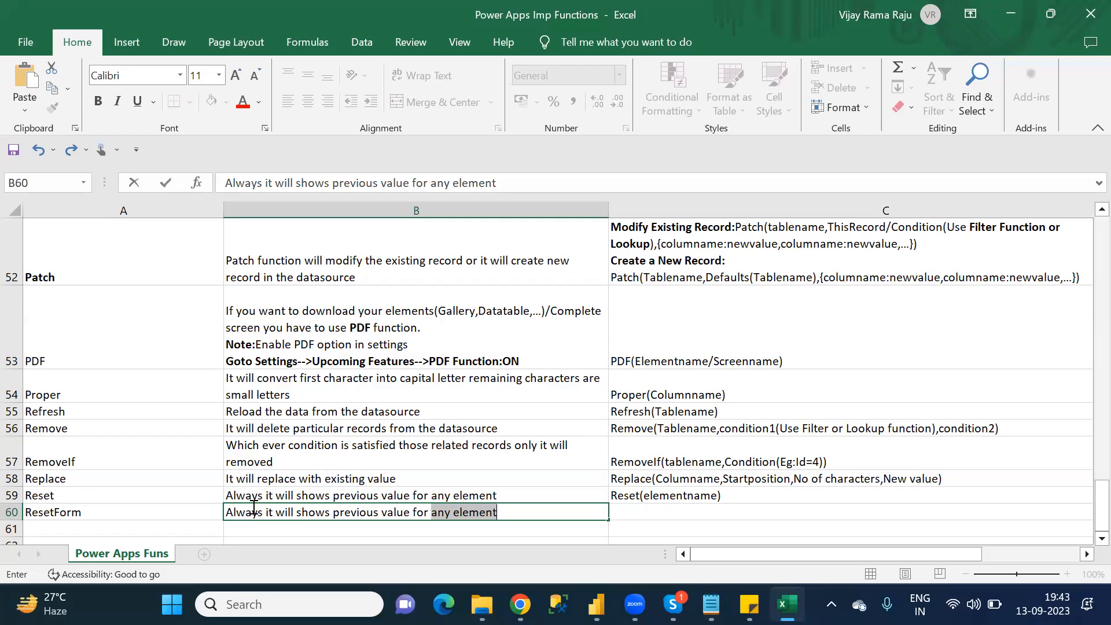
text(Form element)
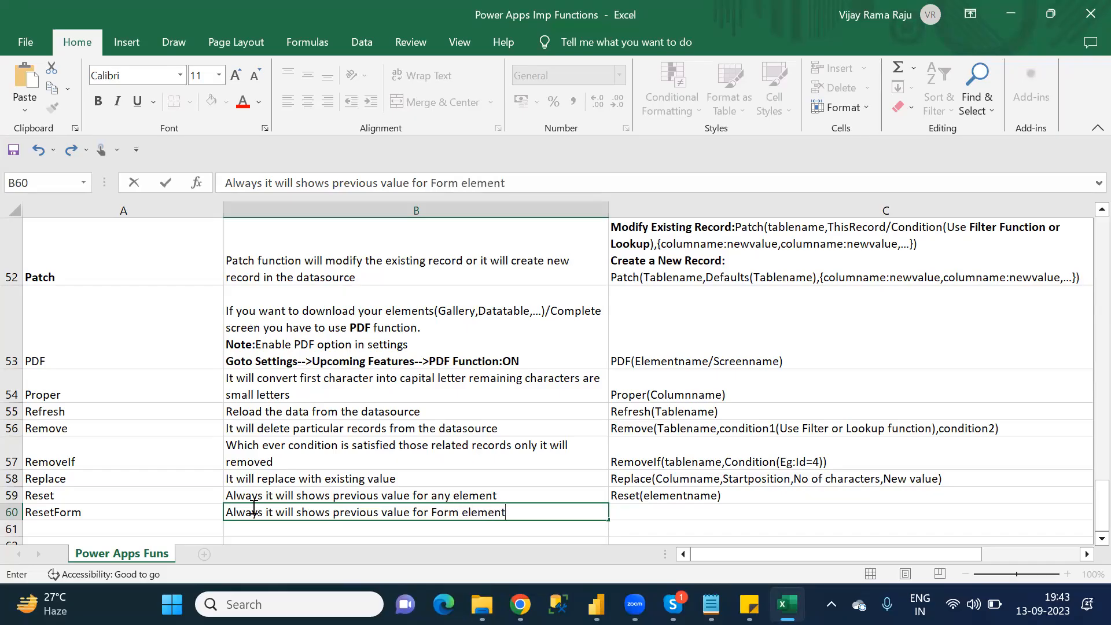
- Enter the ResetForm syntax "ResetForm(FormName)" in C60 and move to the empty cell A61
click(640, 514)
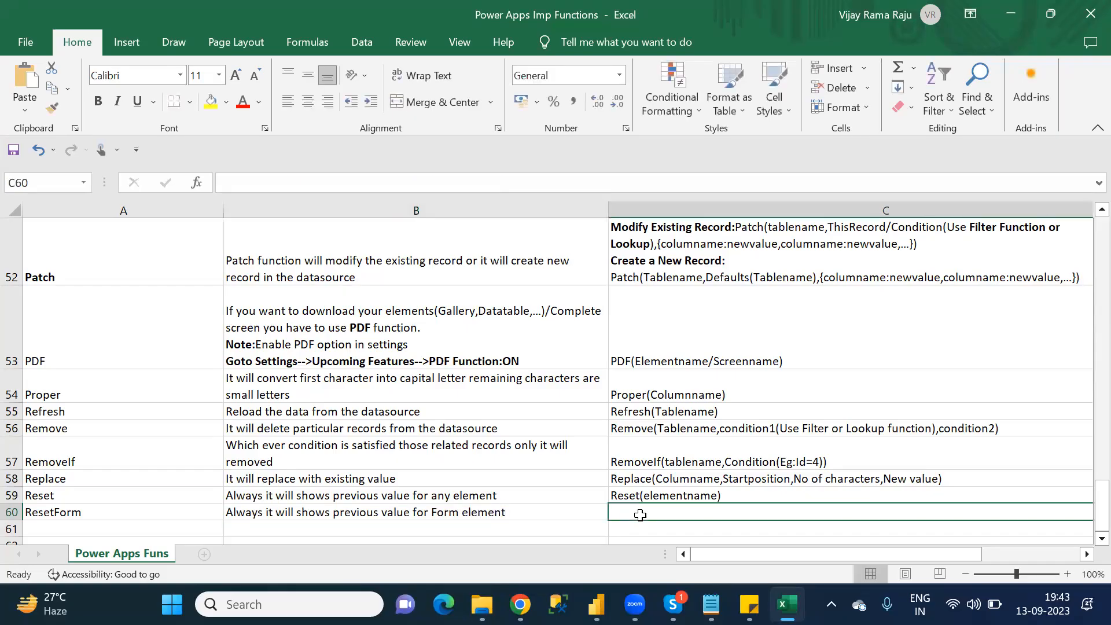
scroll(640, 514, right, 2)
text(Reset)
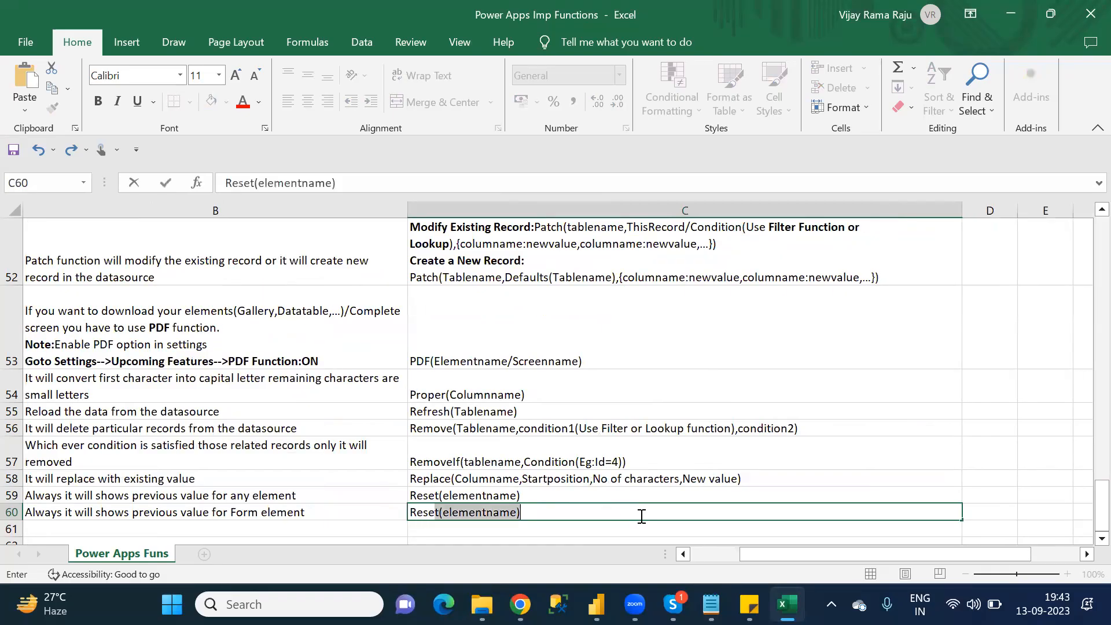
text(()
text(Fo)
text(rm)
text(()
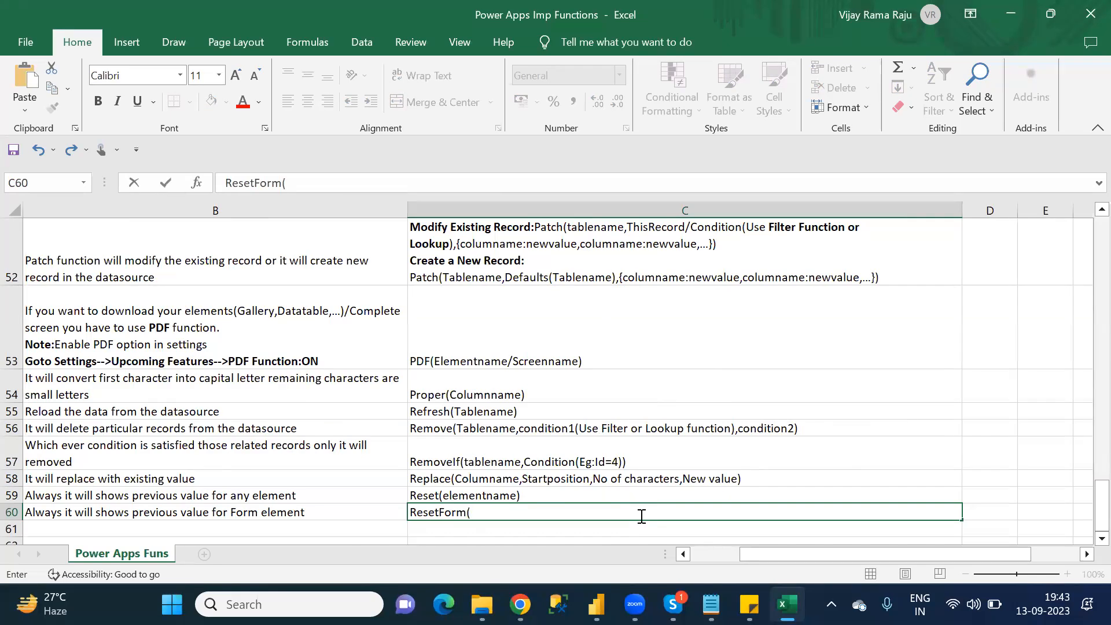
text(FormName)
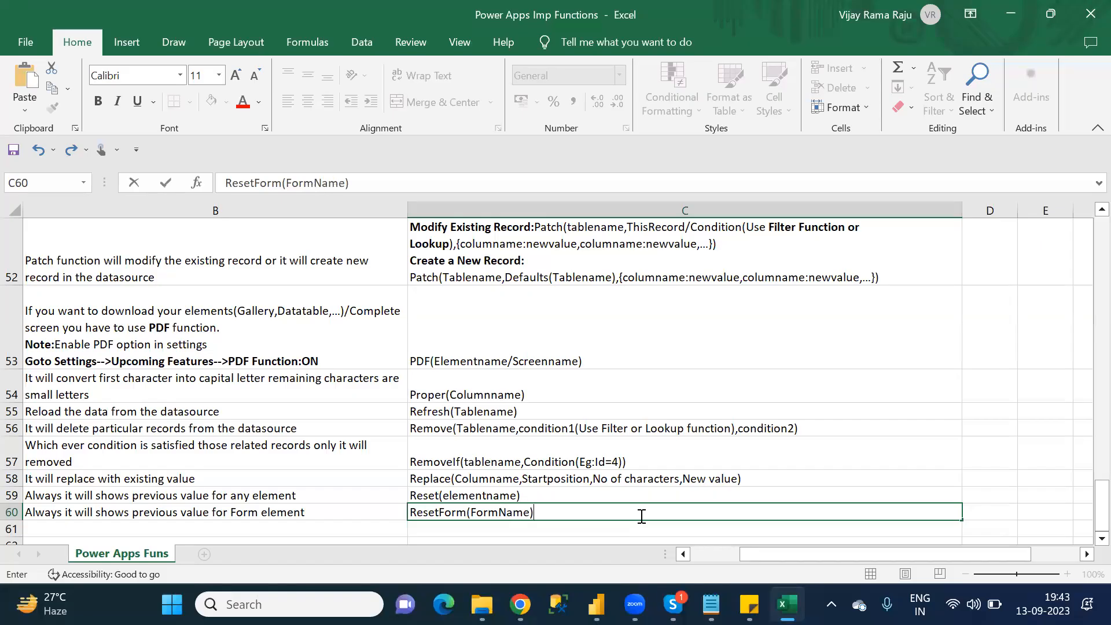
text())
key(Return)
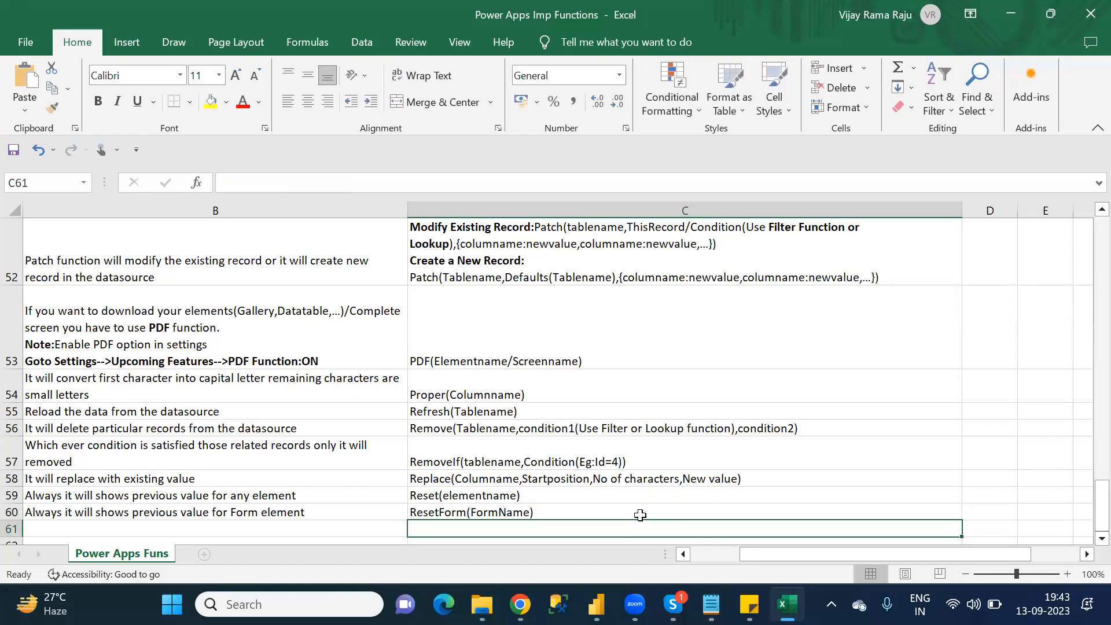
key(Down)
key(Left)
key(Left)
key(Up)
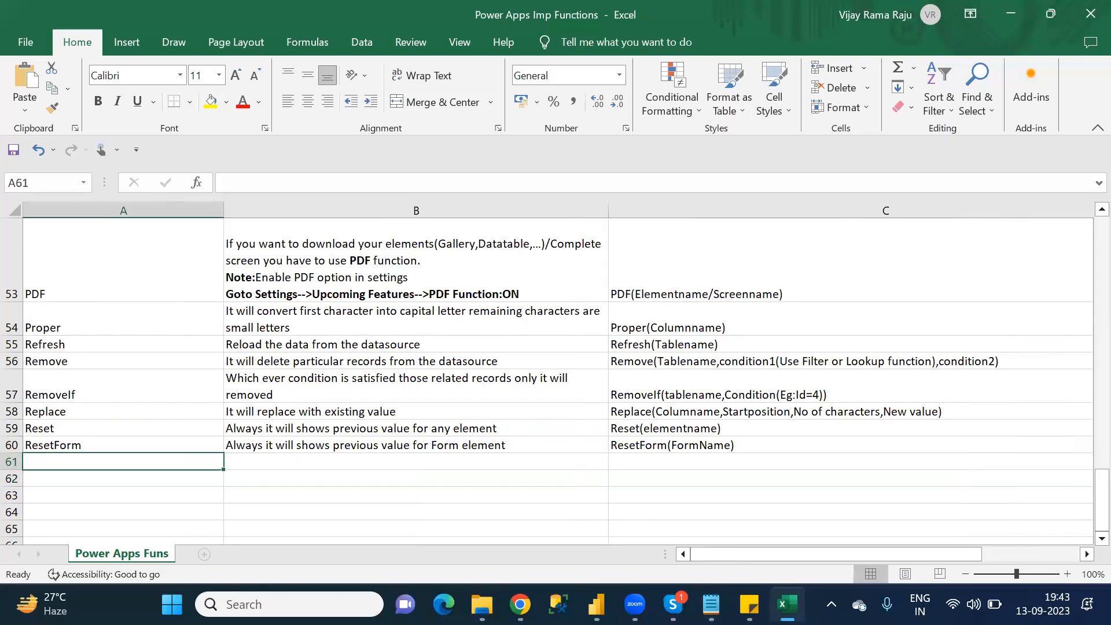
- Switch to Chrome and close the documentation pages for Remove and RemoveIf and for Concat and Concatenate
mouse_move(520, 604)
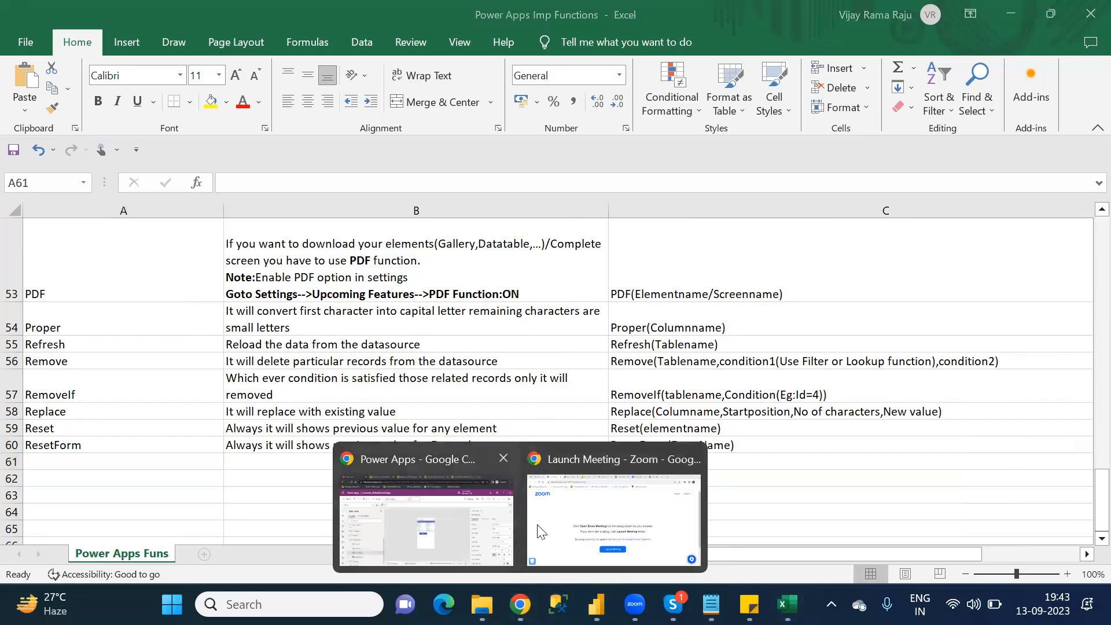
click(444, 473)
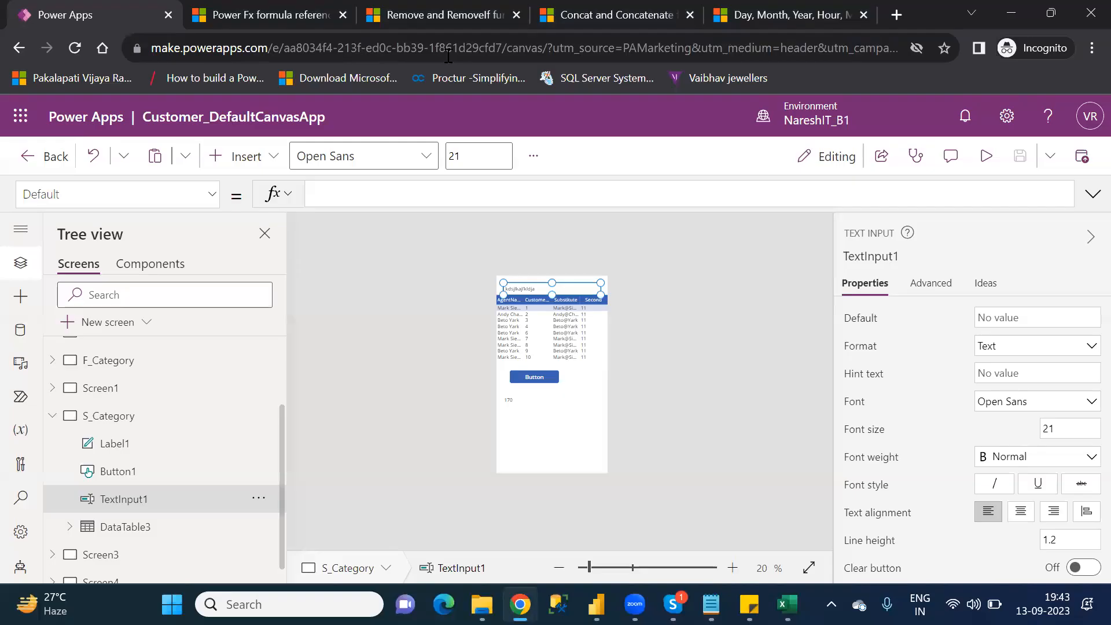
click(440, 15)
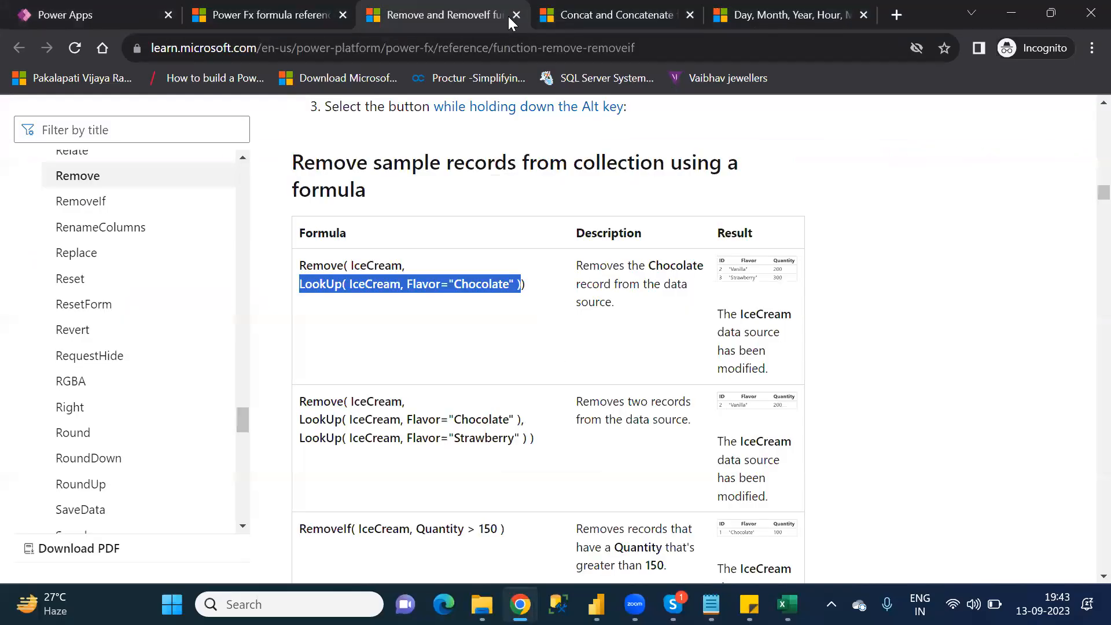
click(516, 16)
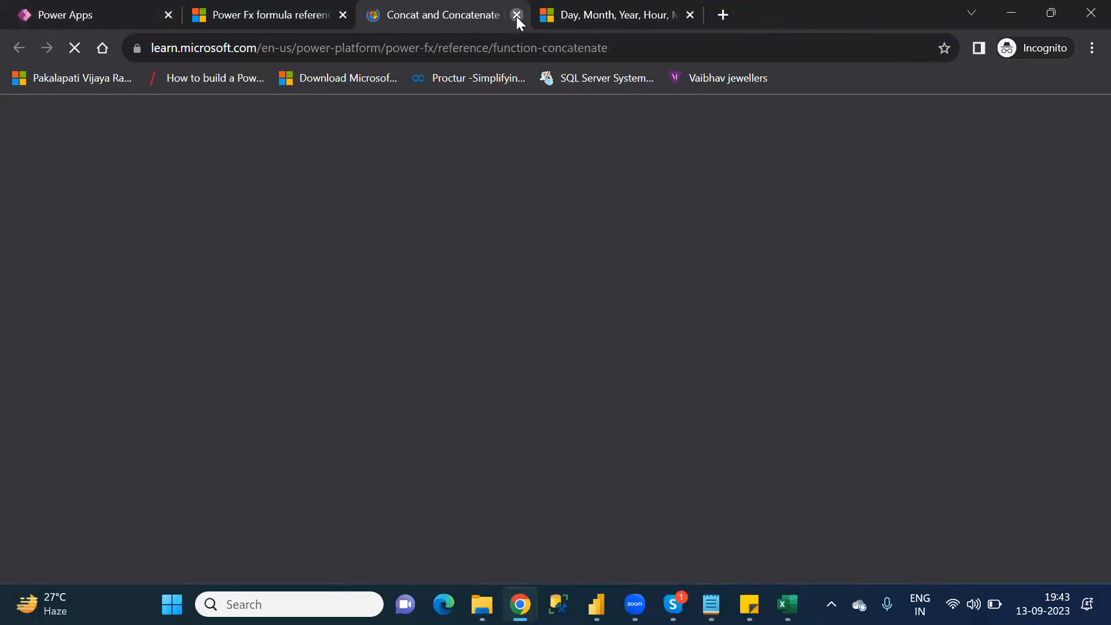
click(516, 16)
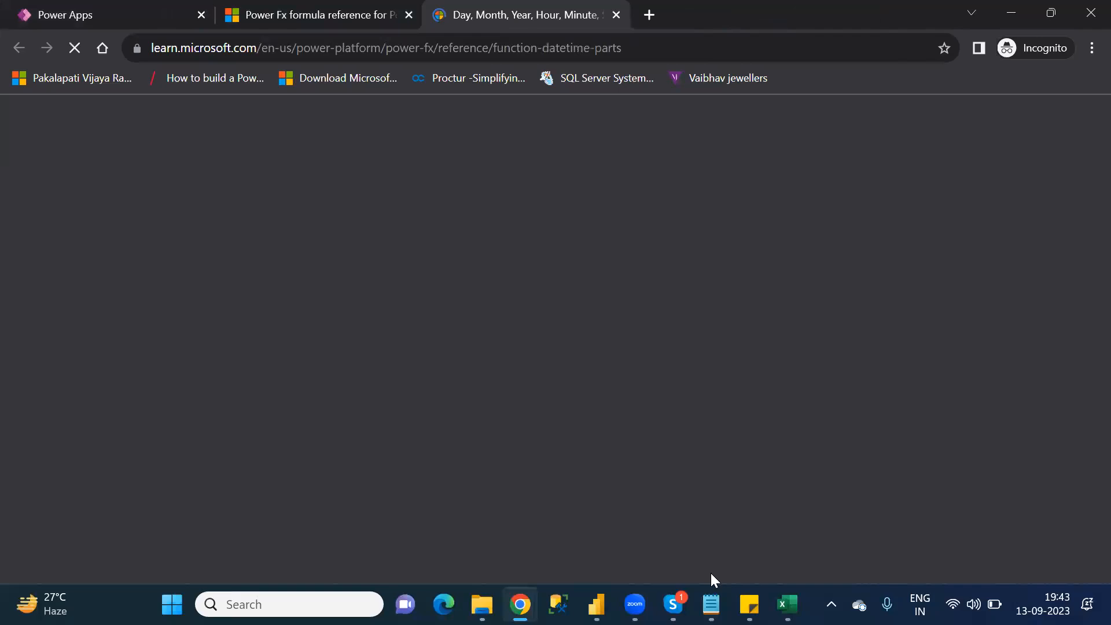
- Check the R Category Functions list in Notepad against the Excel sheet for the functions that follow ResetForm
click(711, 604)
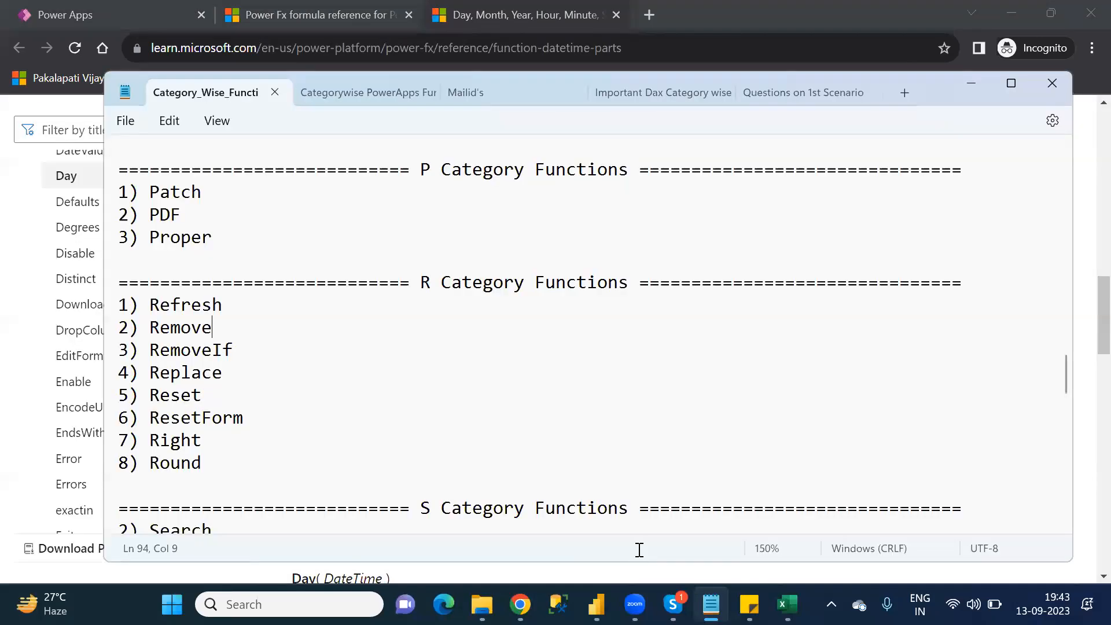
click(192, 438)
double_click(192, 439)
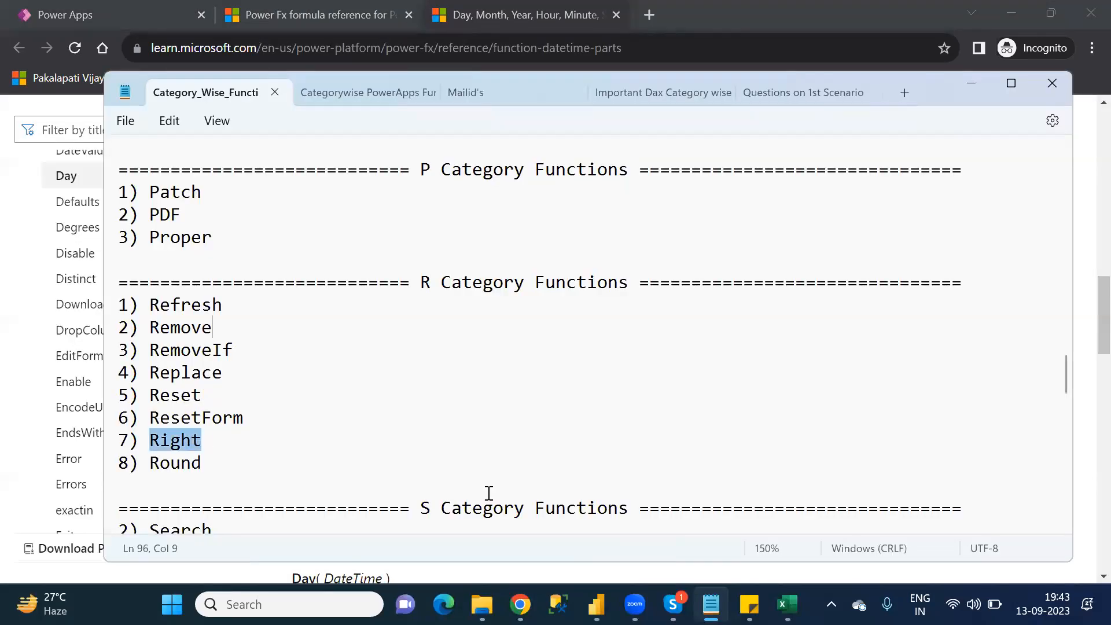
click(787, 603)
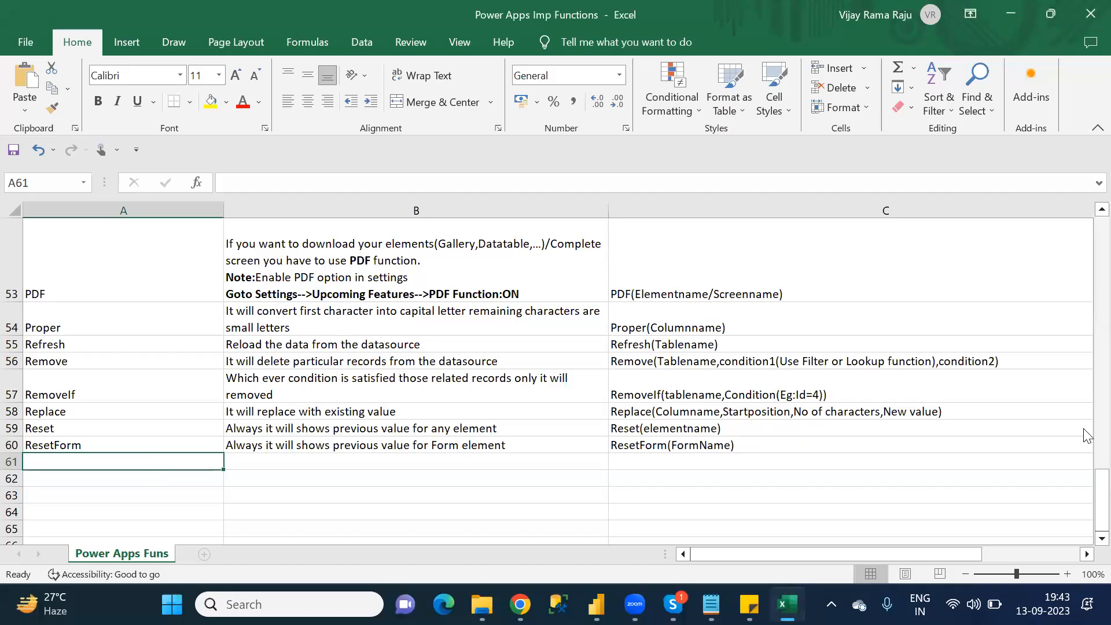
drag(1085, 479, 1086, 516)
mouse_move(786, 604)
click(710, 604)
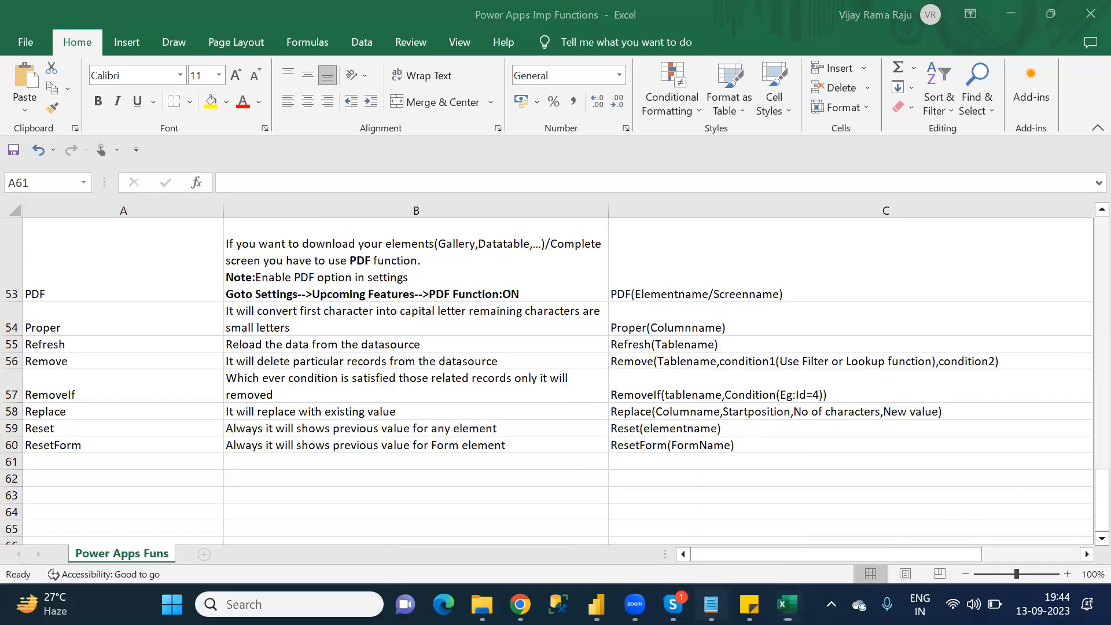
- Return to the Excel function list and enter Round as the function name in A61
key(alt+Tab)
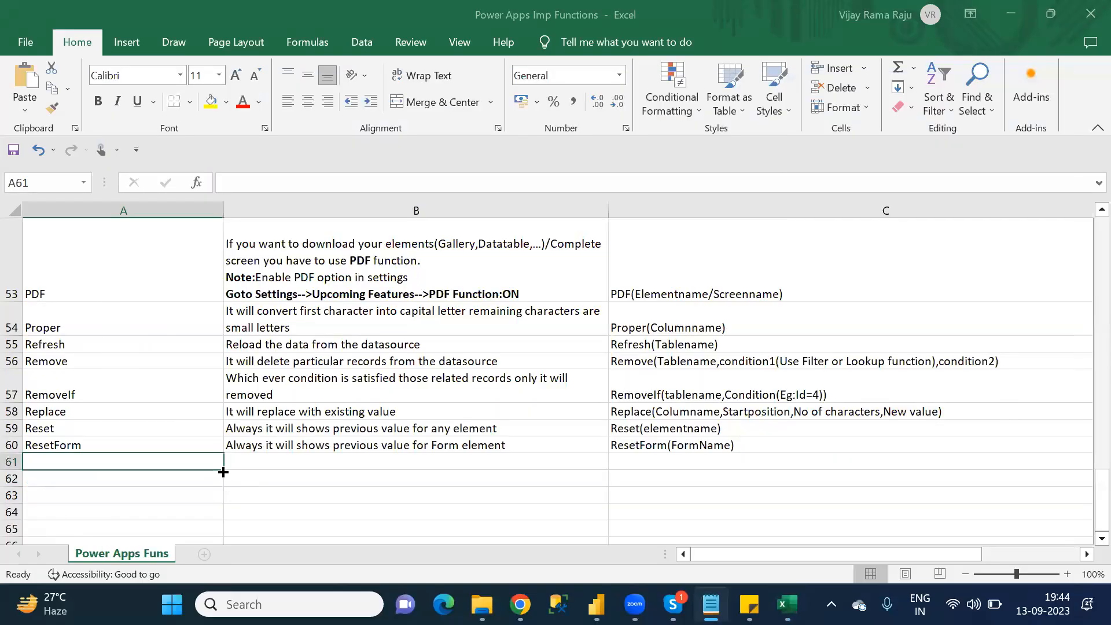
text(Round)
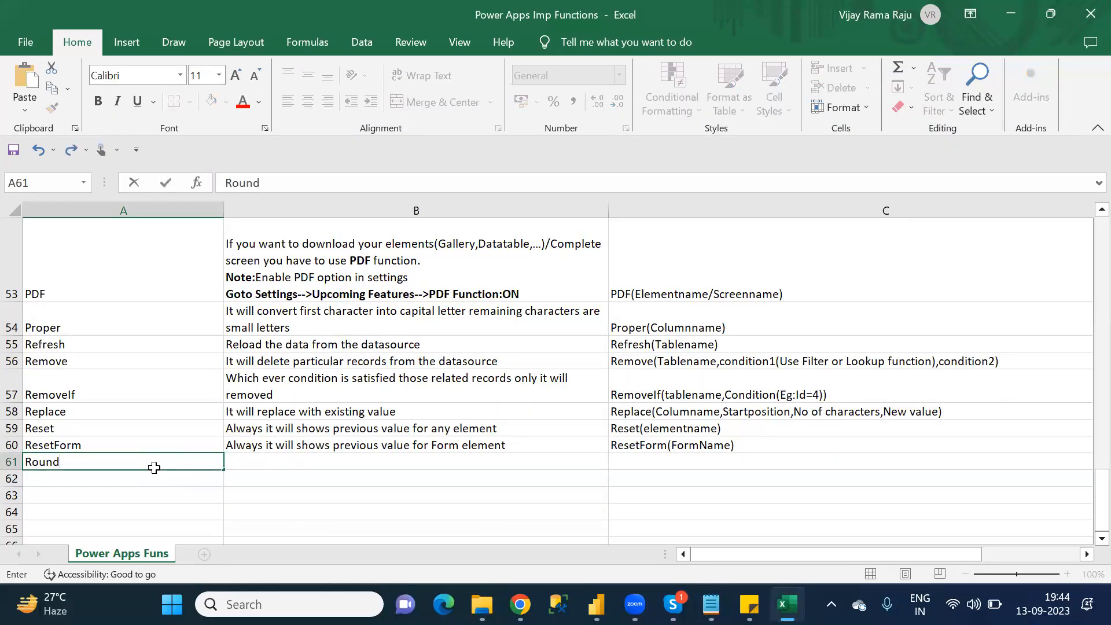
key(Tab)
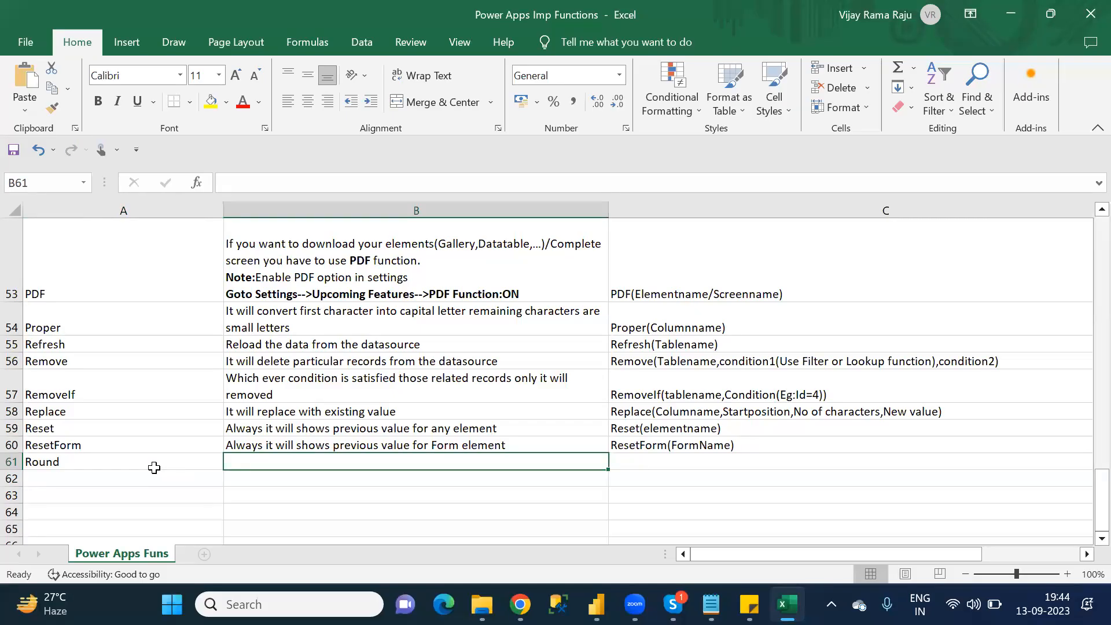
text(This fun)
text(c)
key(BackSpace)
key(BackSpace)
key(BackSpace)
key(BackSpace)
key(BackSpace)
key(BackSpace)
key(BackSpace)
key(BackSpace)
key(BackSpace)
key(BackSpace)
- Write the Round description "It will round the decimal values" in B61
text(It will the decimal values)
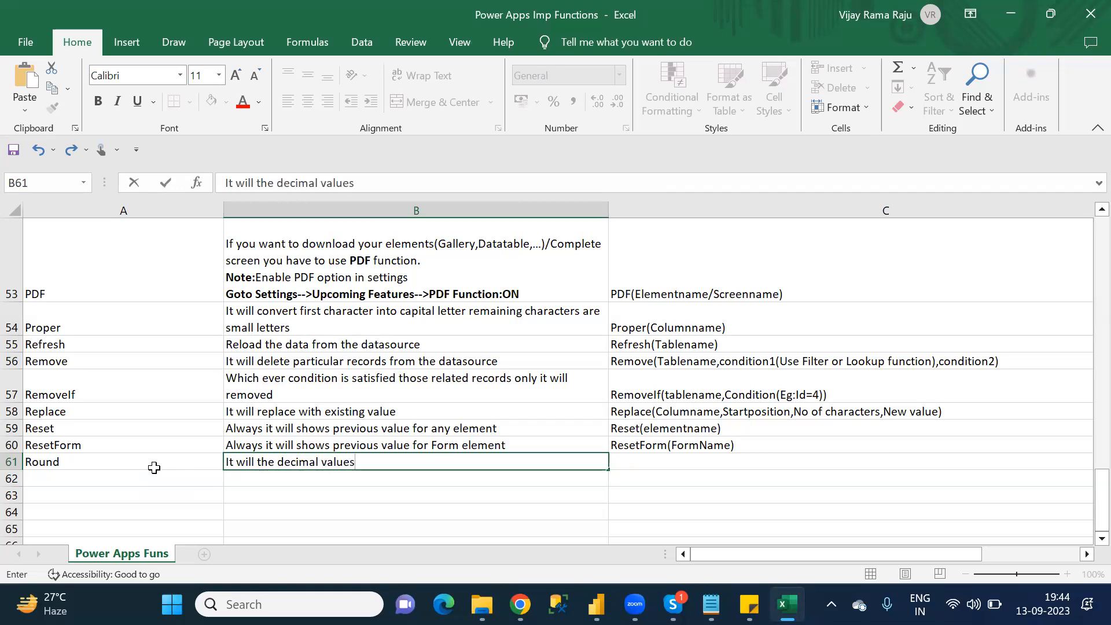
click(257, 461)
text(round t)
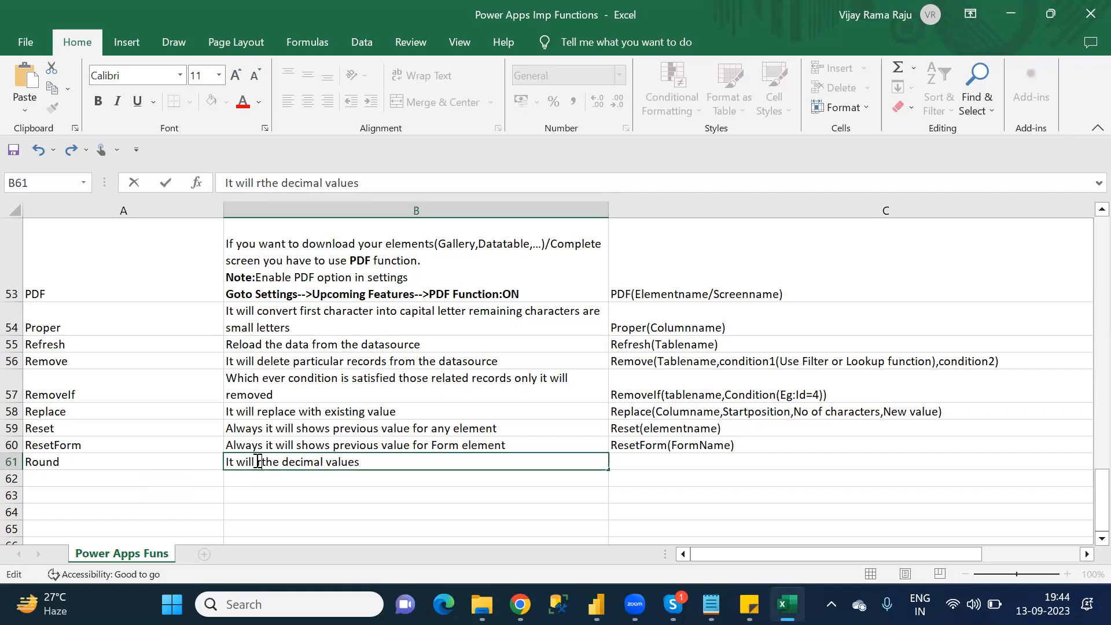
key(BackSpace)
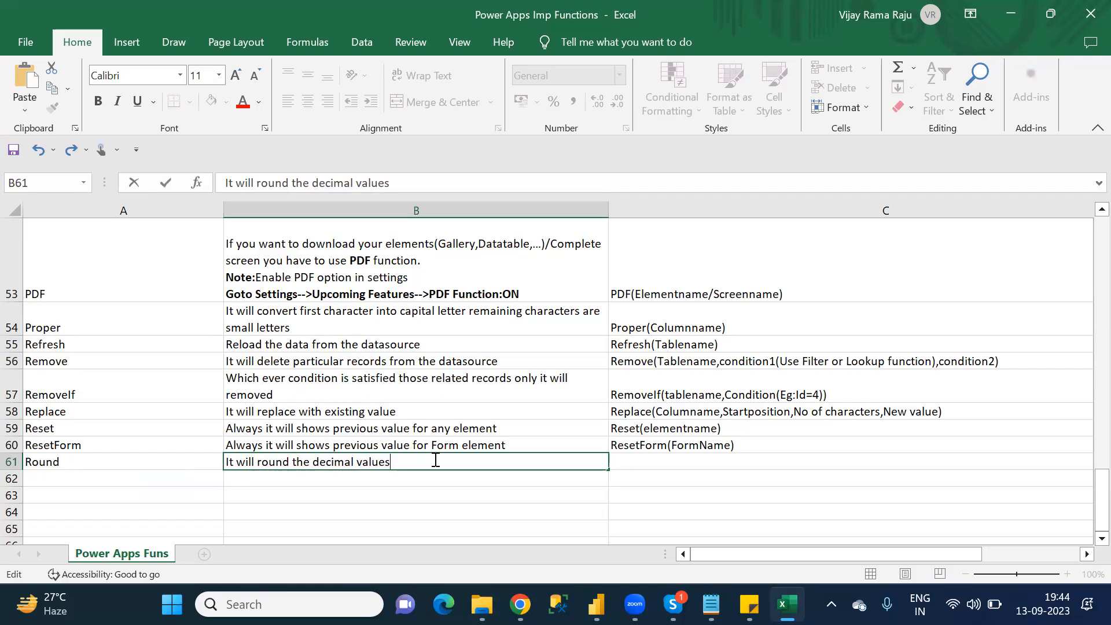
- Append ". This function is applied for only Decimal Columns" to the Round description in B61
text(.)
text(This function is applied )
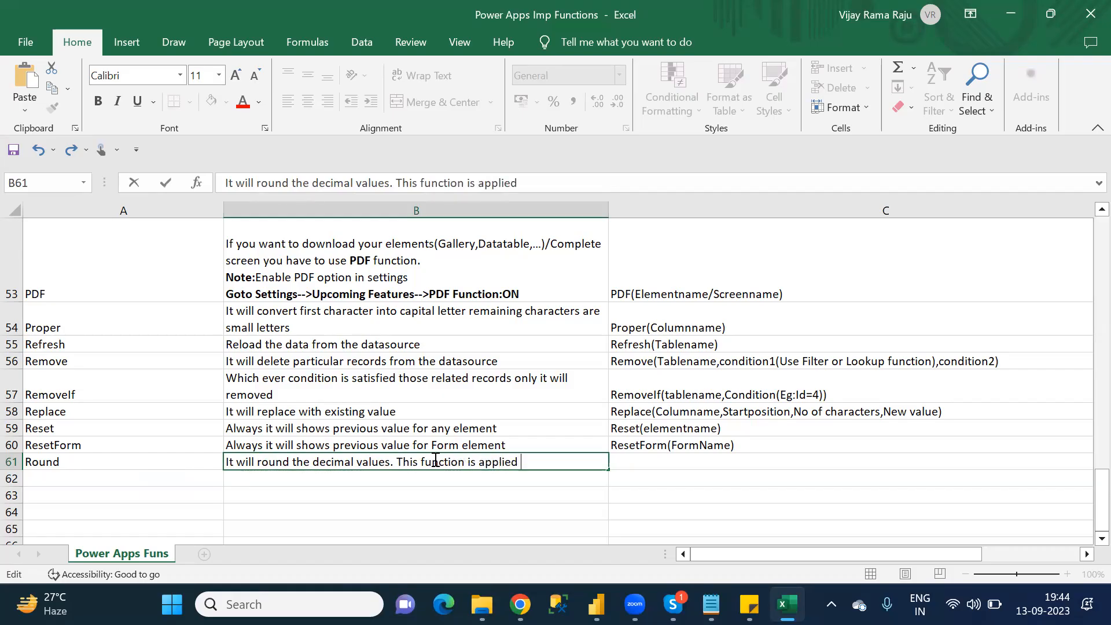
text(for only)
text( Dec)
text(imal)
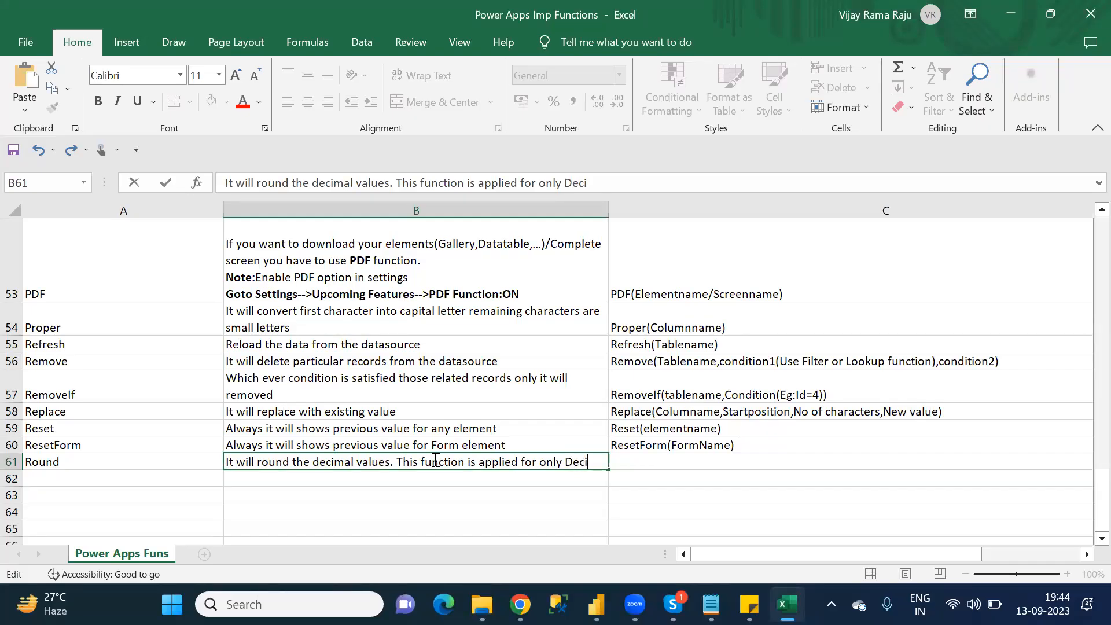
text( COlu)
key(BackSpace)
key(BackSpace)
key(BackSpace)
text(olumns)
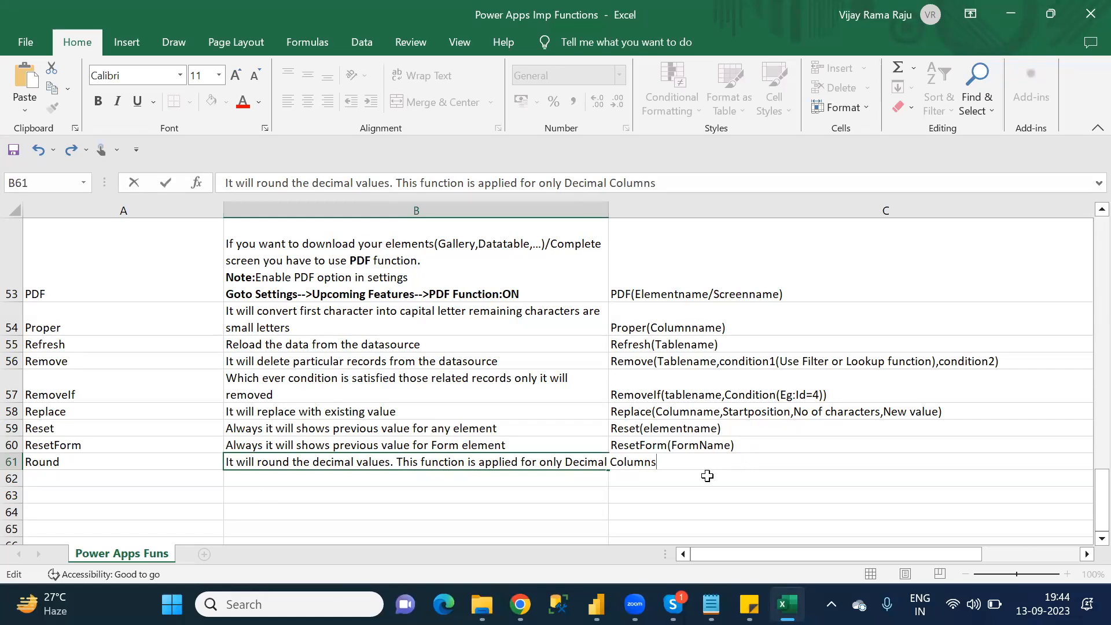
- Enter the Round syntax "Round(Columnname)" in C61 and move to the function name cell A62
drag(707, 475, 655, 470)
click(655, 470)
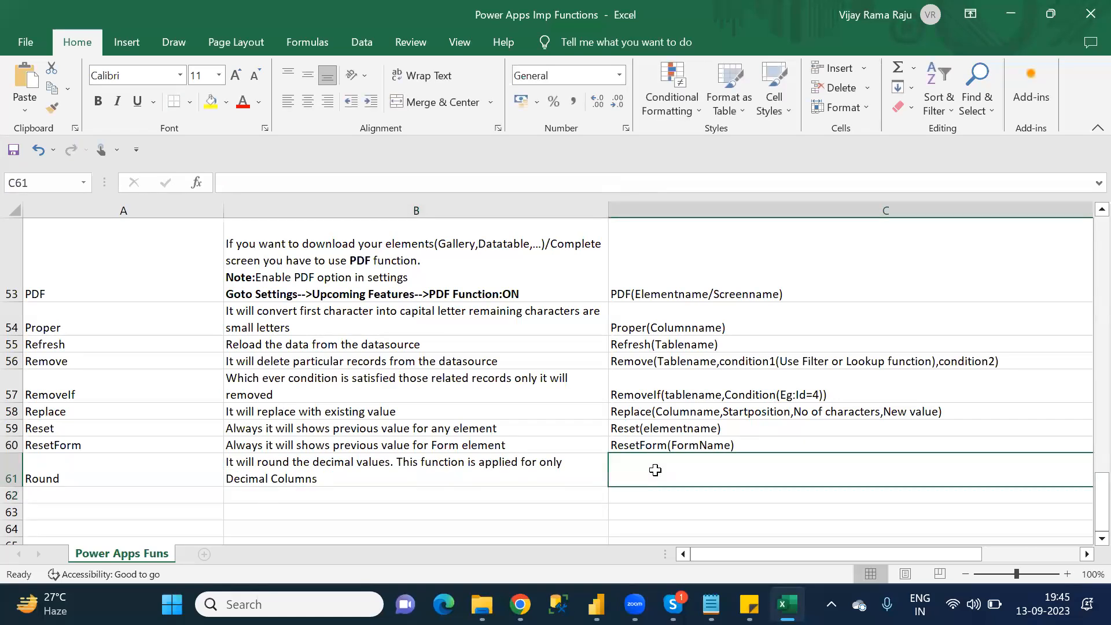
text(Round)
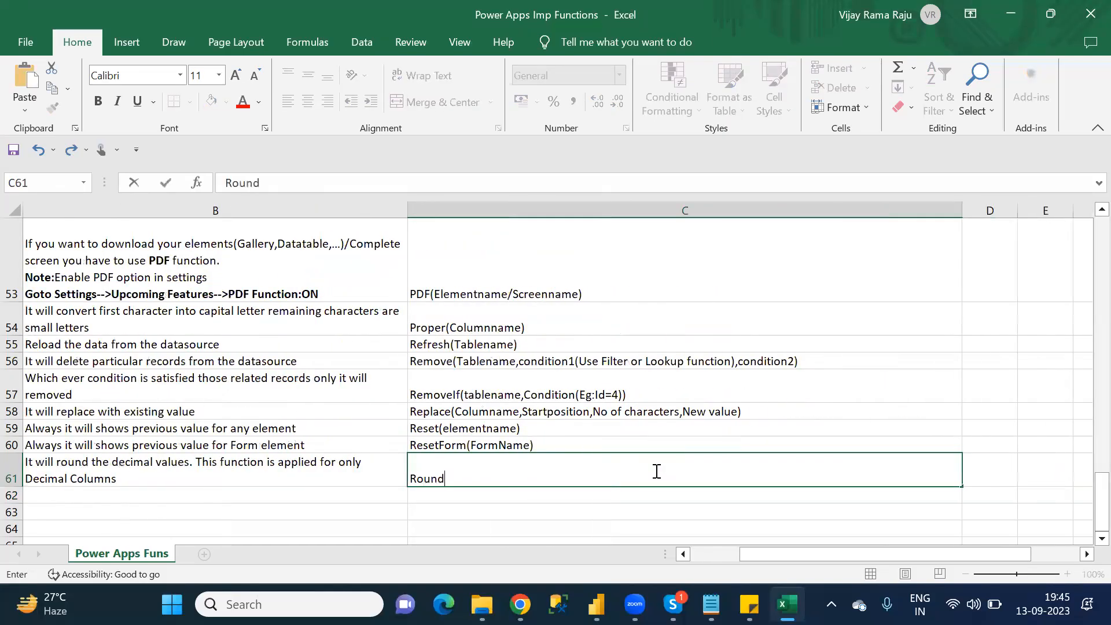
text((Colu)
key(BackSpace)
key(BackSpace)
key(BackSpace)
text(olumnname))
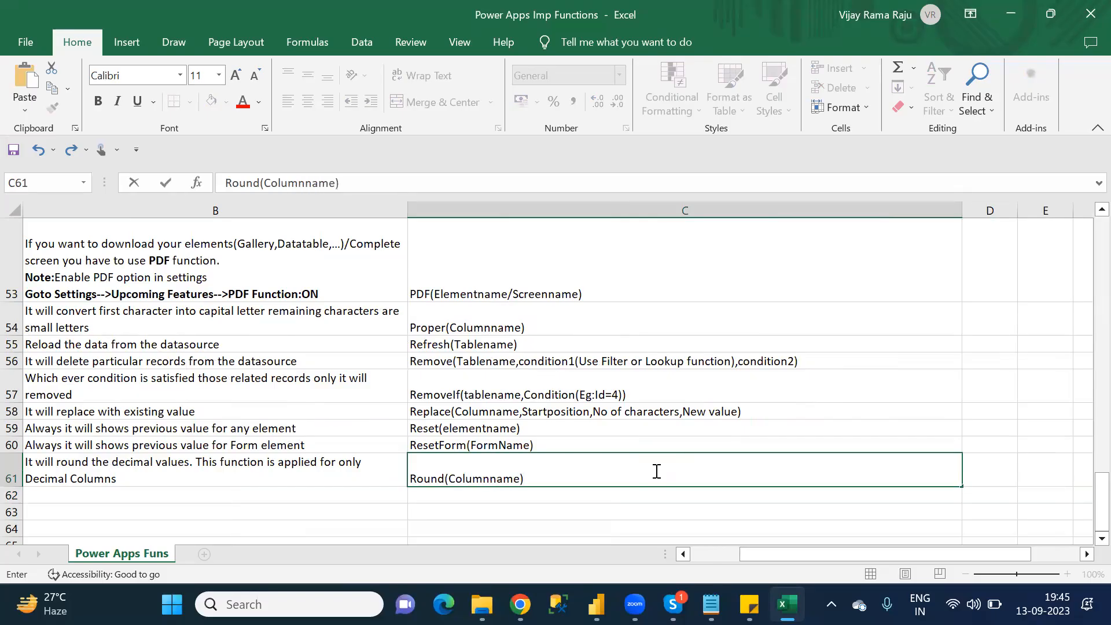
key(Return)
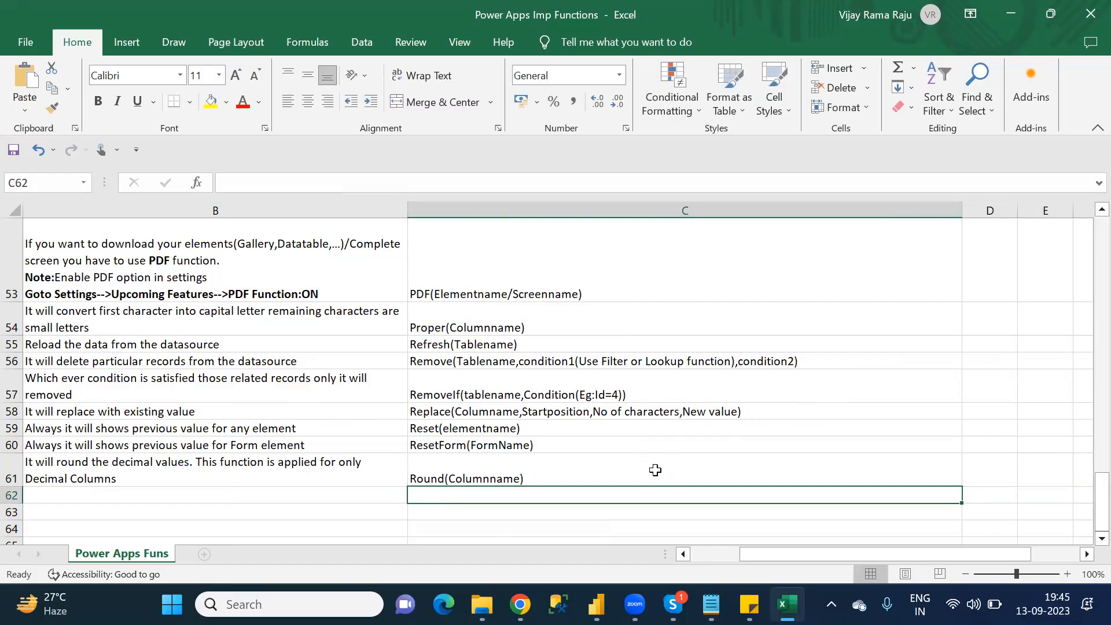
key(Left)
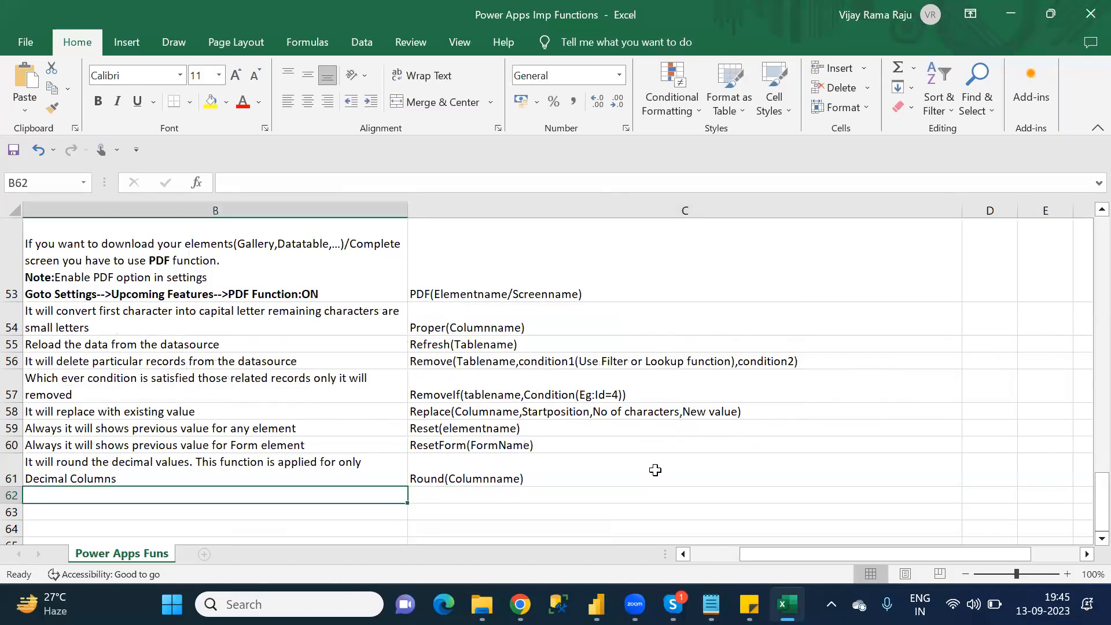
key(Left)
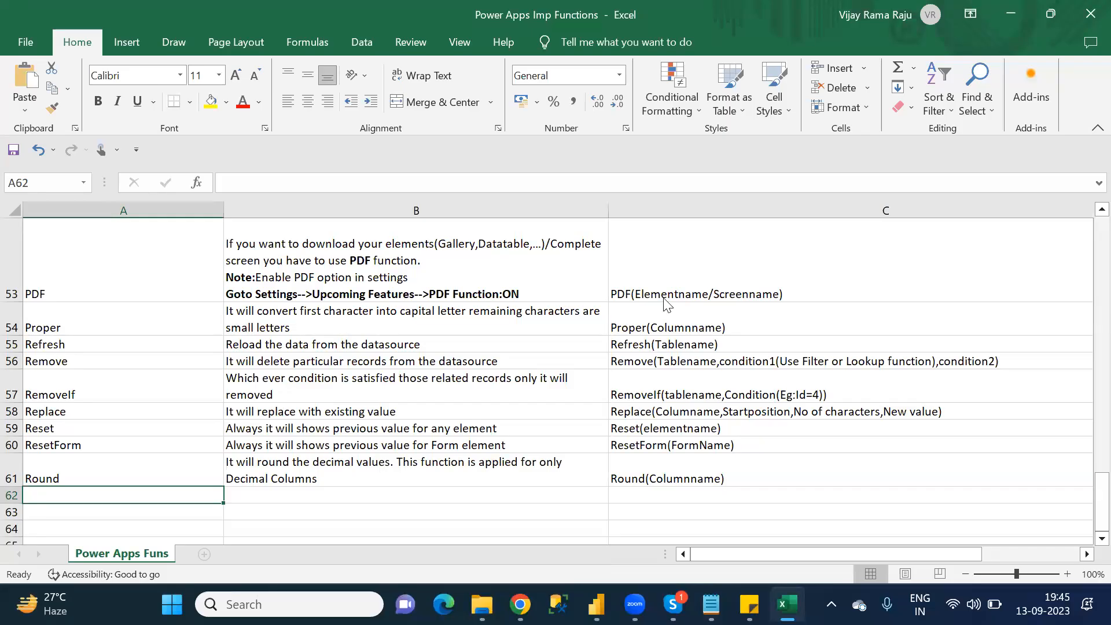
- Switch to Notepad and check the S Category Functions list for the functions to document after Round
click(681, 254)
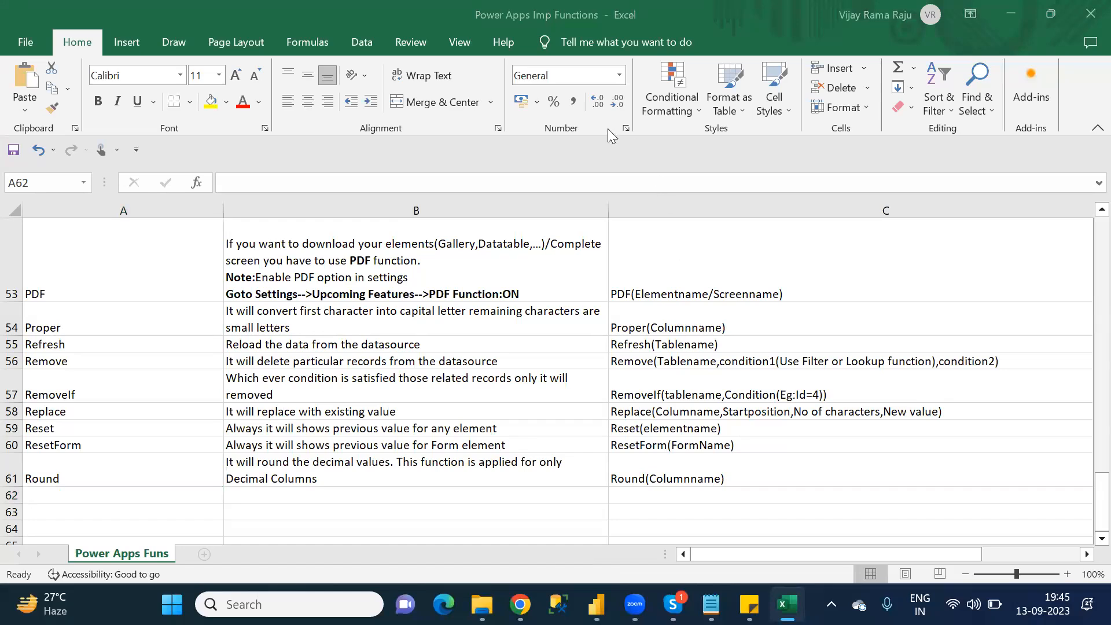
click(151, 495)
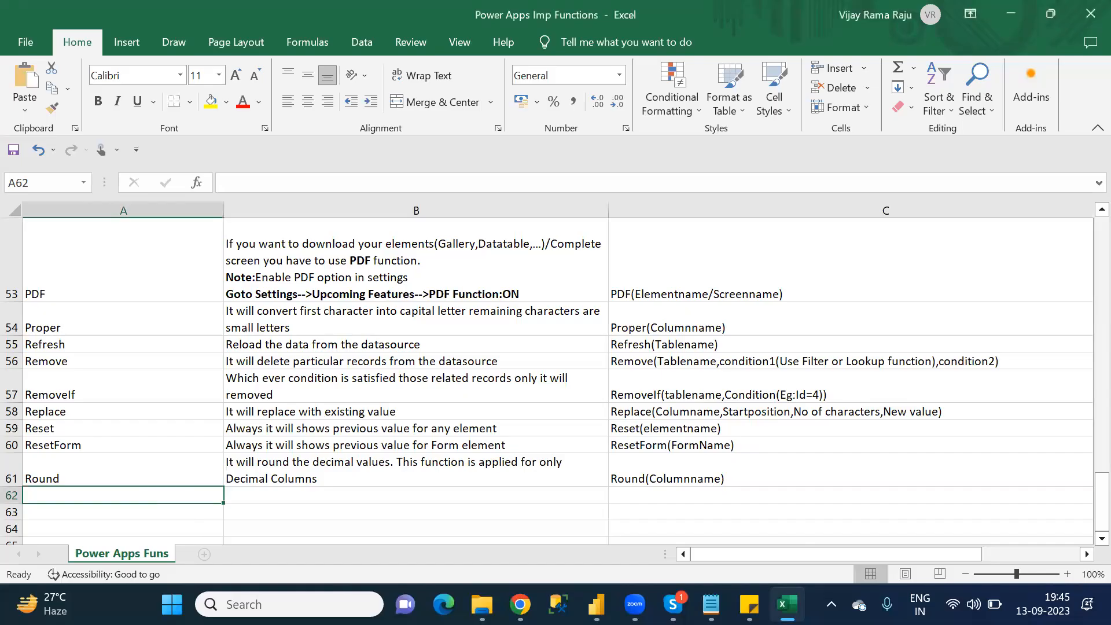
click(710, 604)
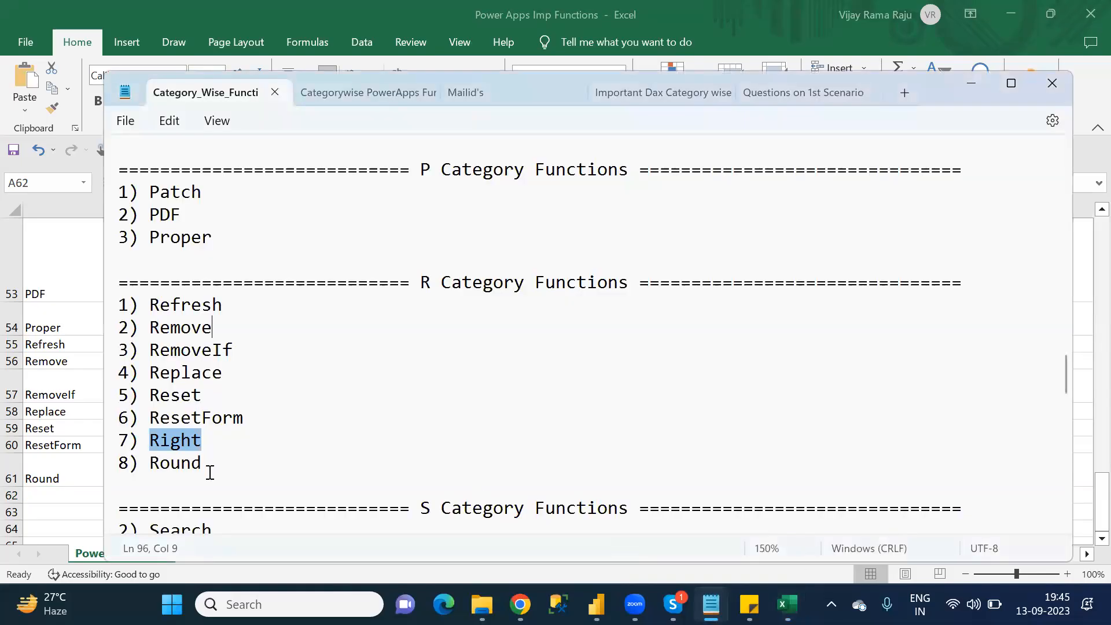
click(209, 470)
key(Down)
key(Down)
key(Down)
key(Down)
key(Down)
key(Down)
key(Down)
key(Down)
key(Down)
key(Down)
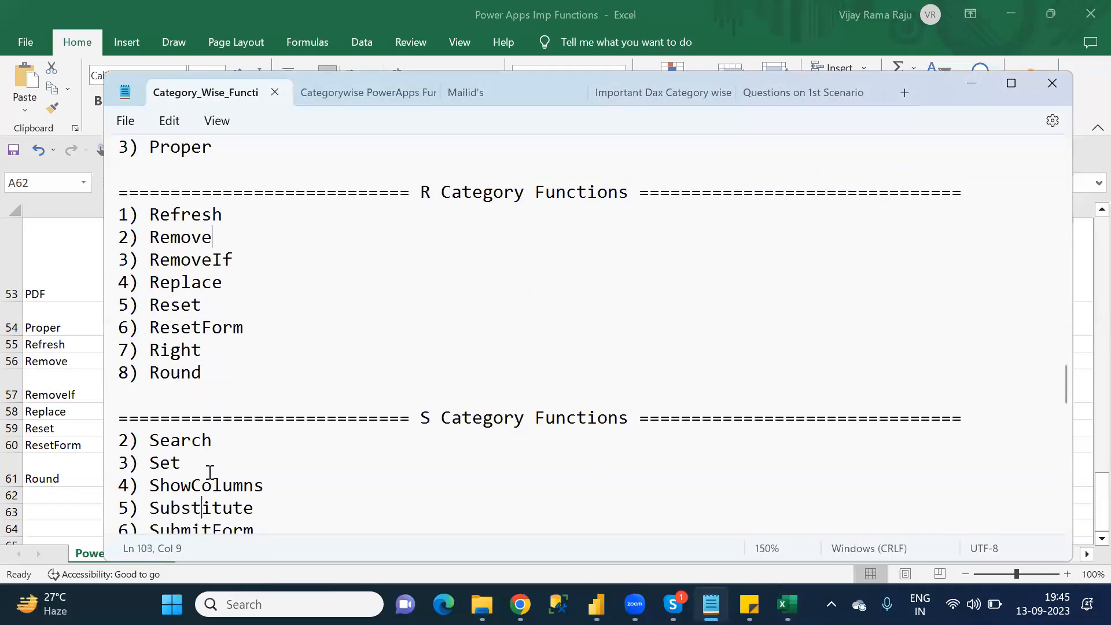
key(Down)
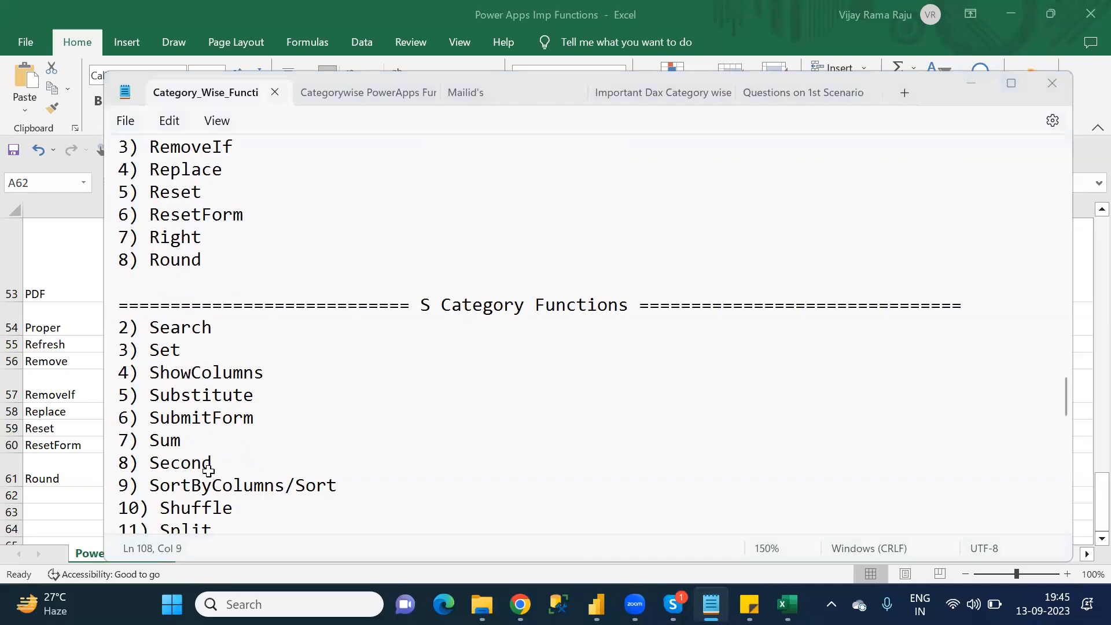
- Return to the Excel function list and enter Search as the function name in A62
click(95, 494)
text(Se)
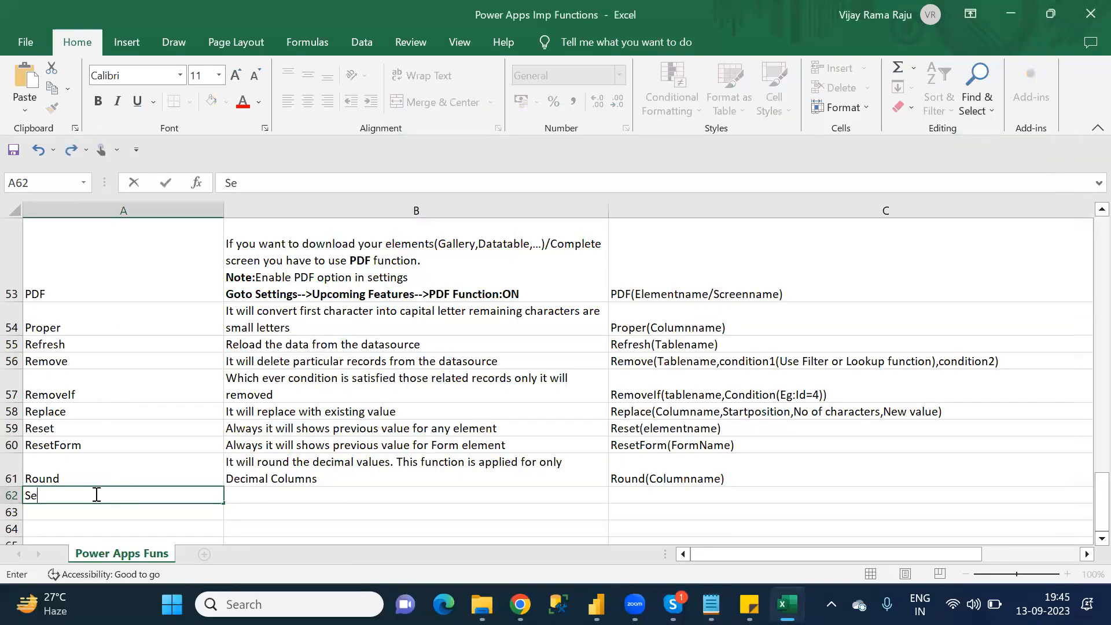
text(arch)
key(Tab)
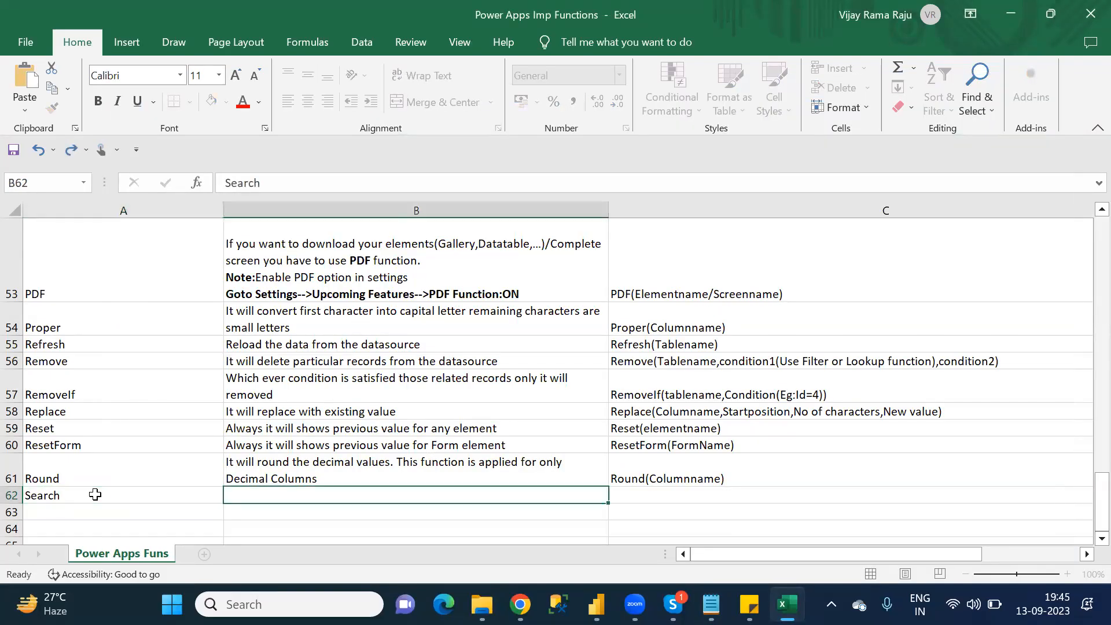
- Write the Search description "It will returns the position of a character" in B62
text(It w)
key(BackSpace)
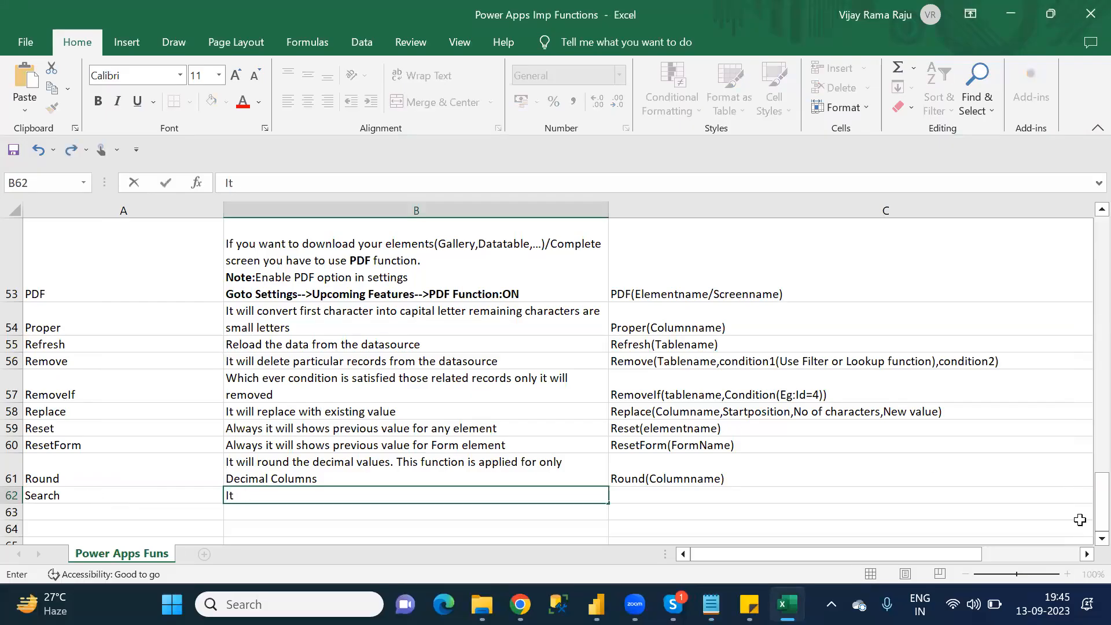
drag(1087, 509, 1085, 544)
text(will return s the )
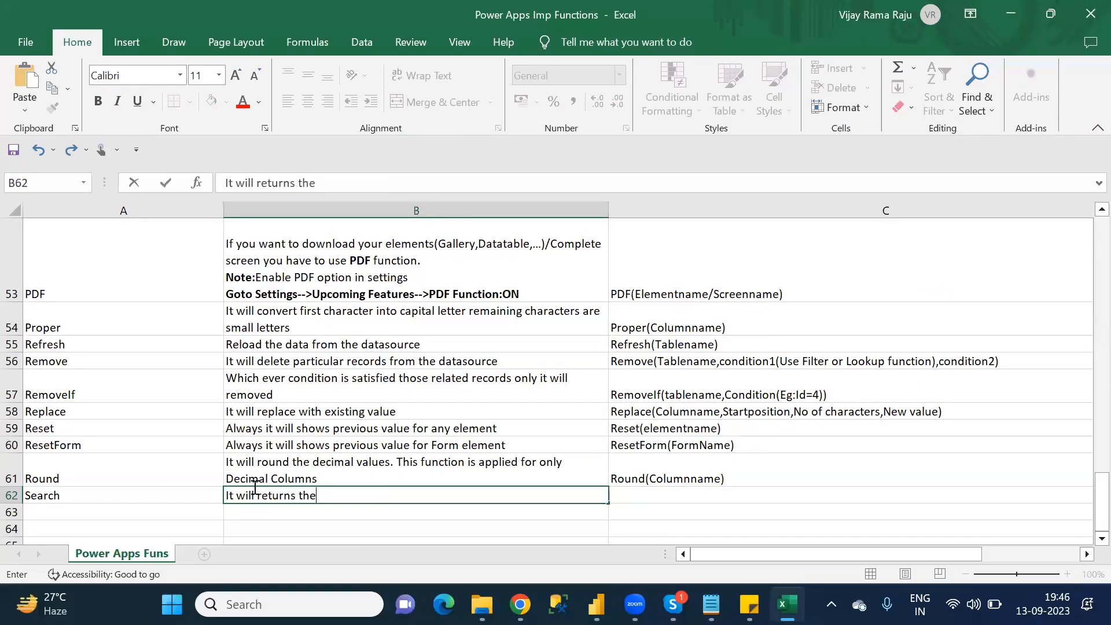
text(p)
text(is)
key(BackSpace)
key(BackSpace)
text(ost)
key(BackSpace)
text(ition of )
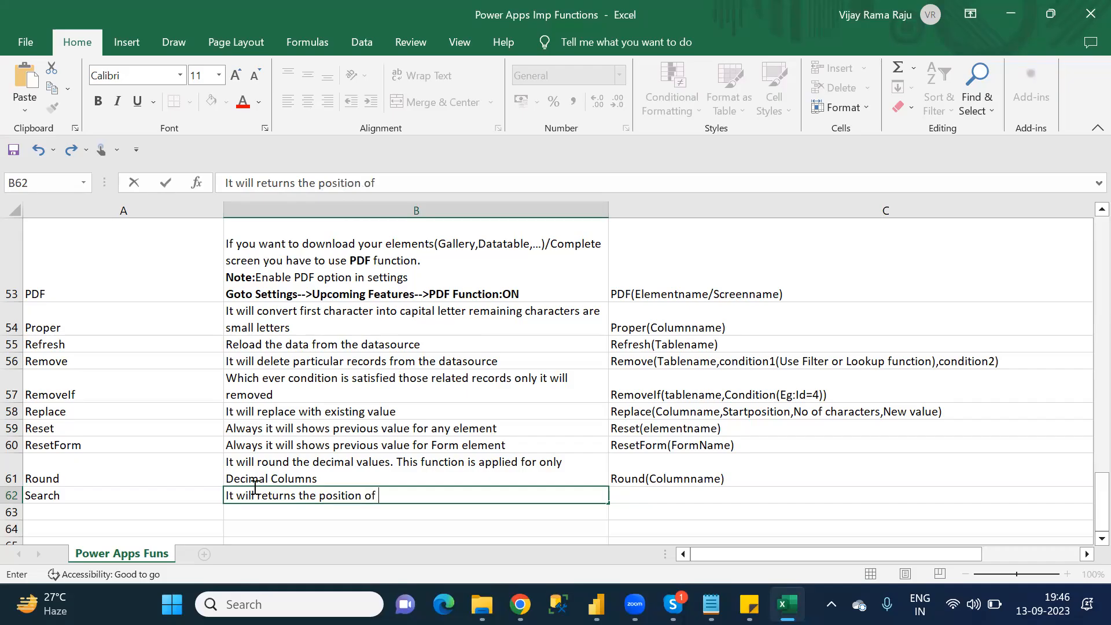
text(a character)
key(Tab)
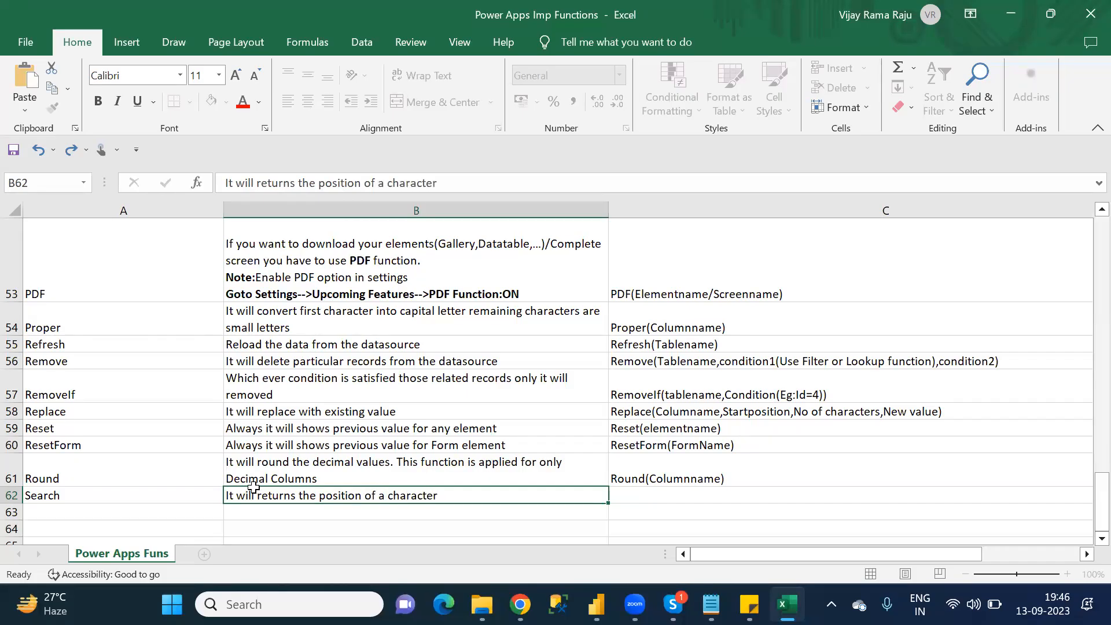
- Enter the Search syntax Search("Findvalue",Columnname,1) in C62
click(251, 185)
text(Sea)
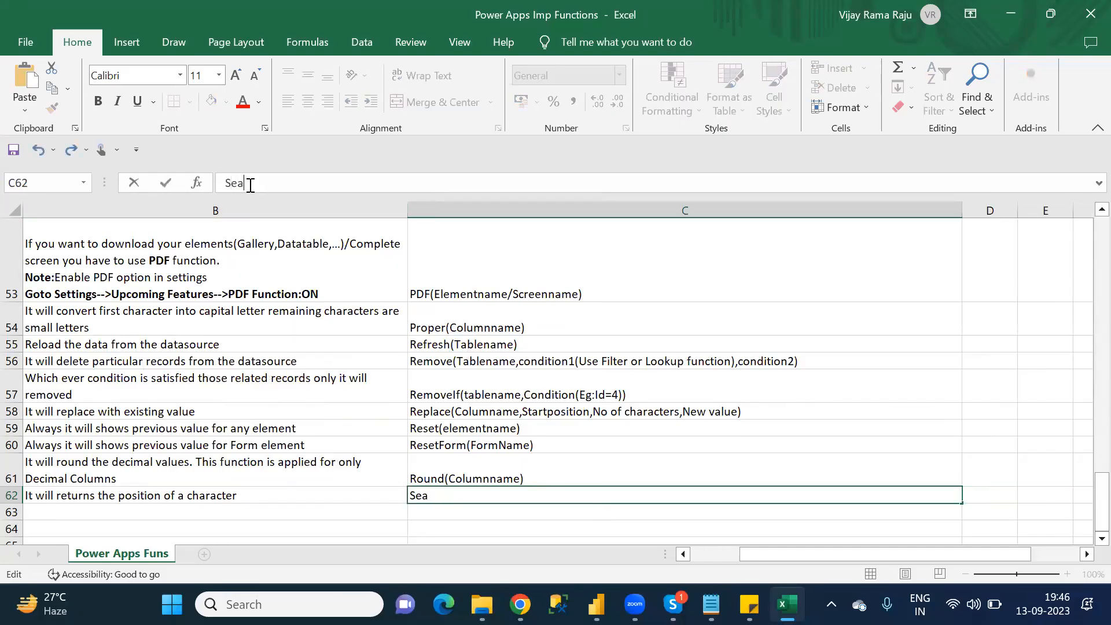
text(rch()
text("")
text(Fi)
text(ndvalue)
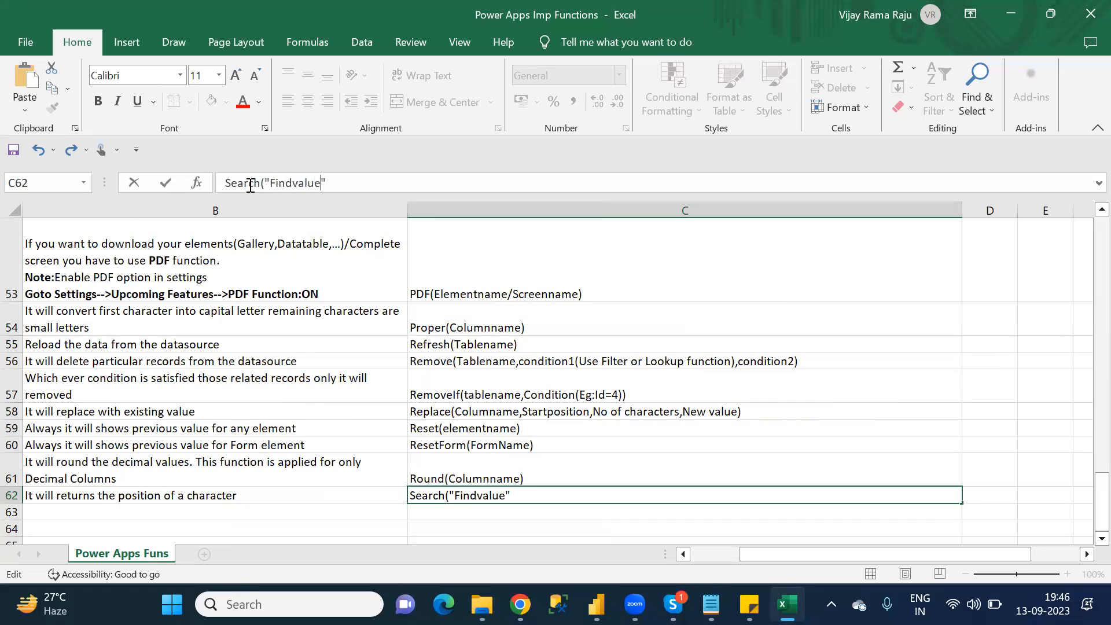
text(,Columnname,)
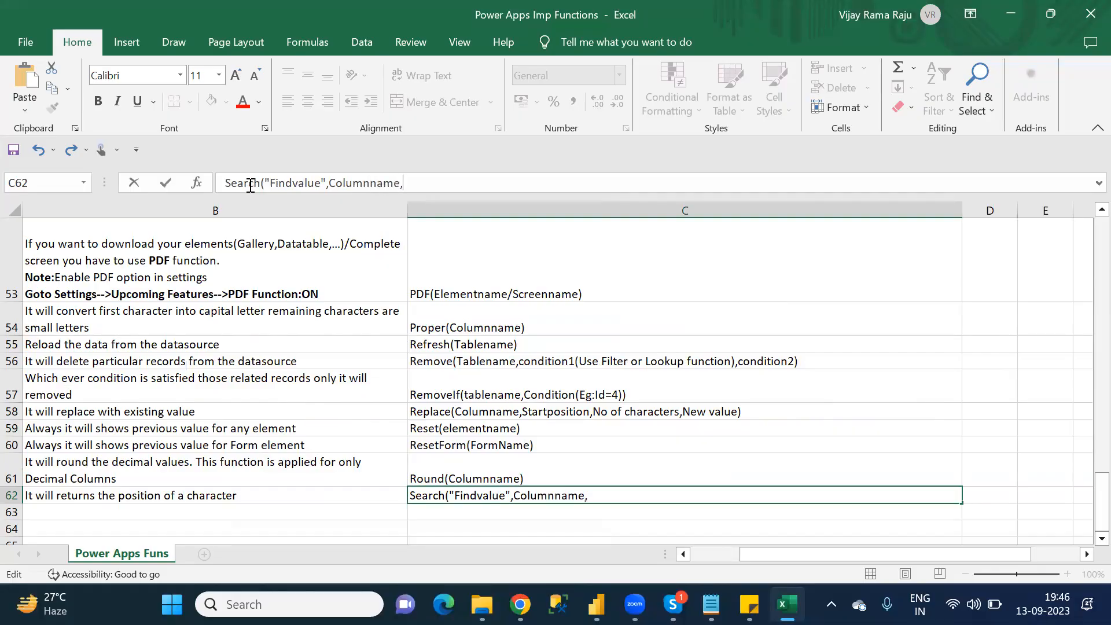
text(1))
click(246, 518)
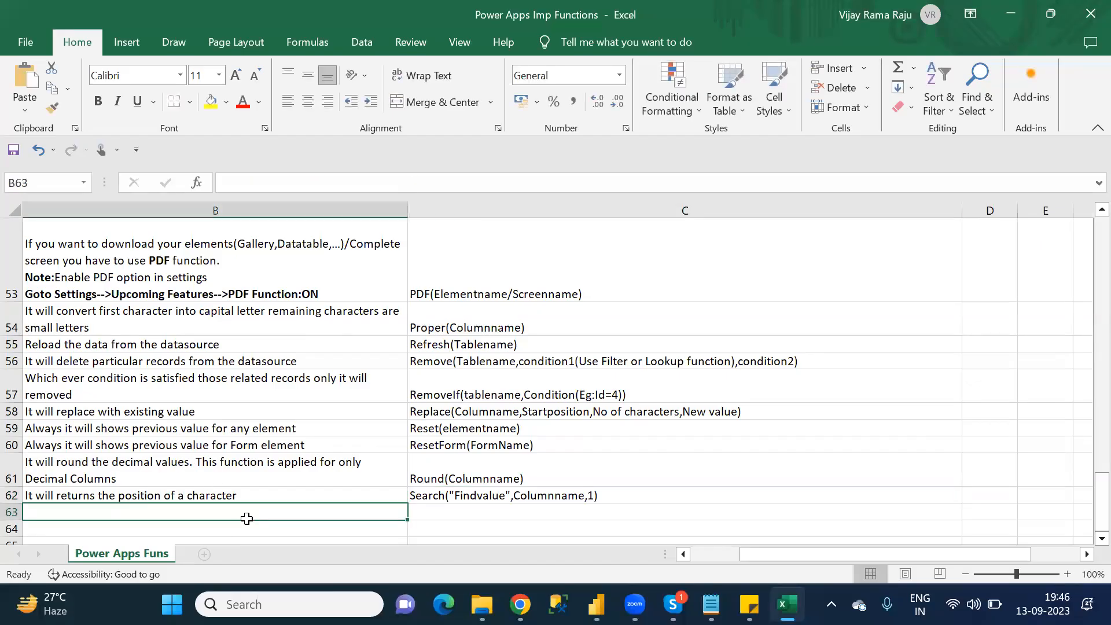
- Select the Set entry after Search in Notepad's S Category Functions list and return to the Excel sheet
key(Left)
key(alt+Tab)
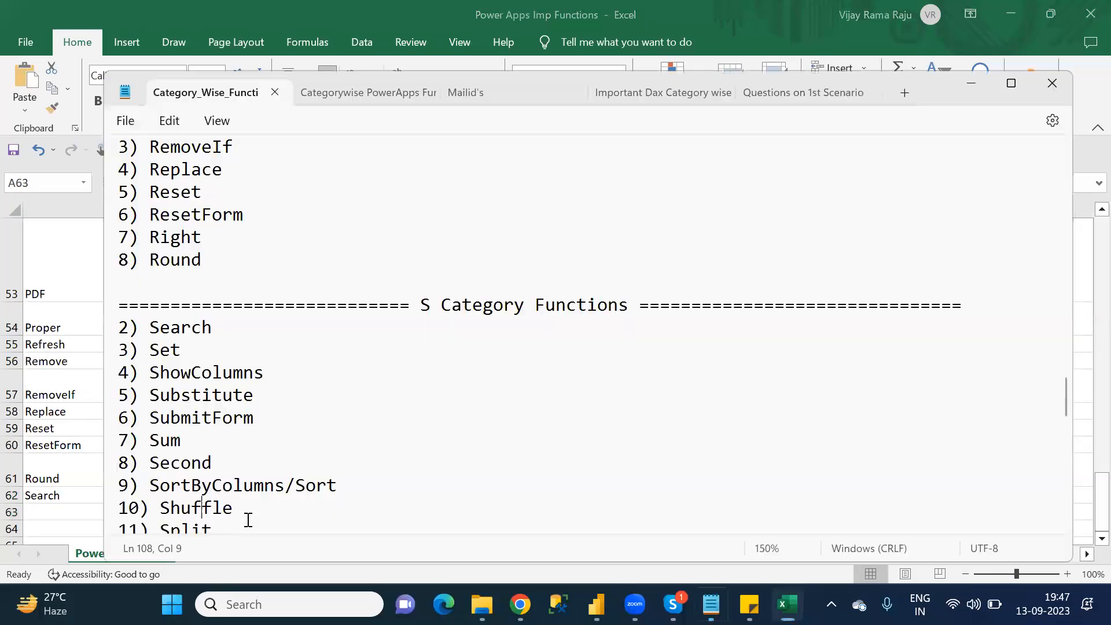
double_click(173, 349)
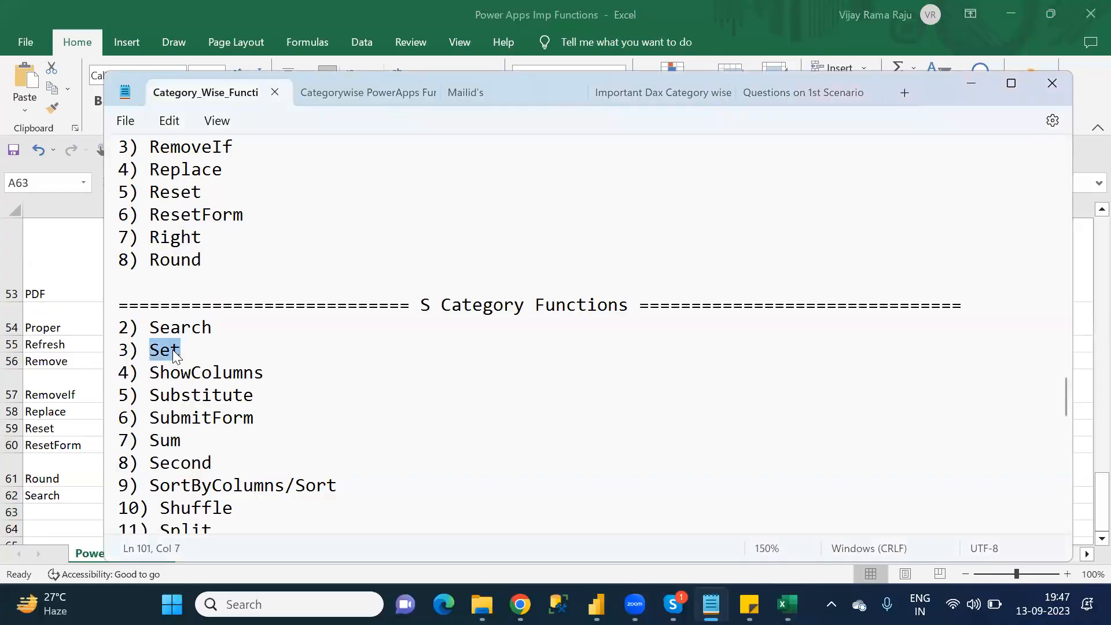
key(alt+Tab)
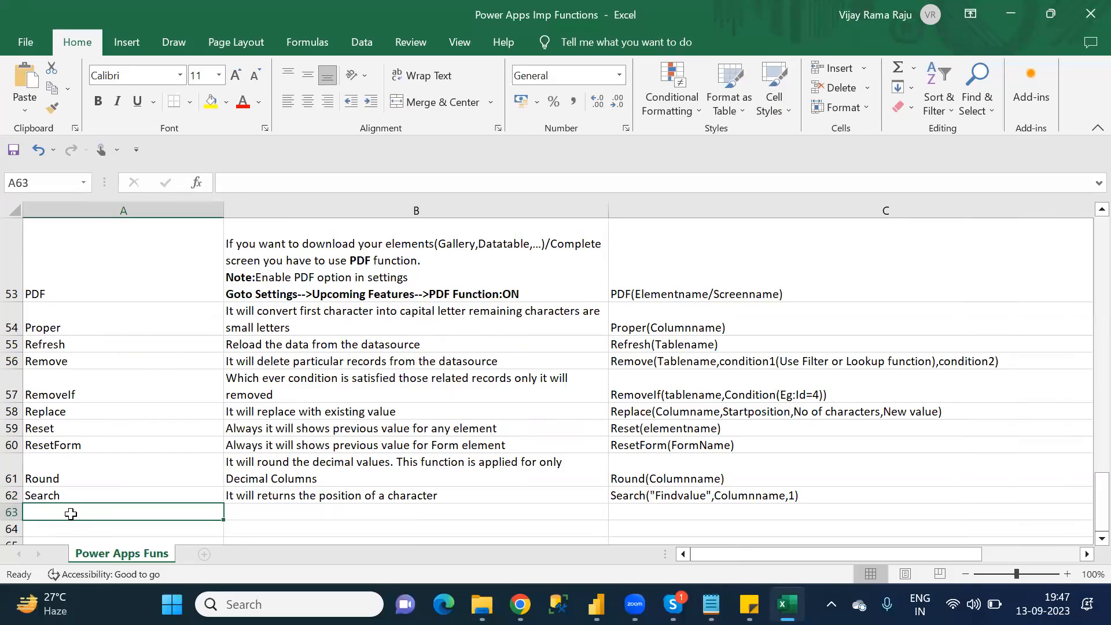
text(S)
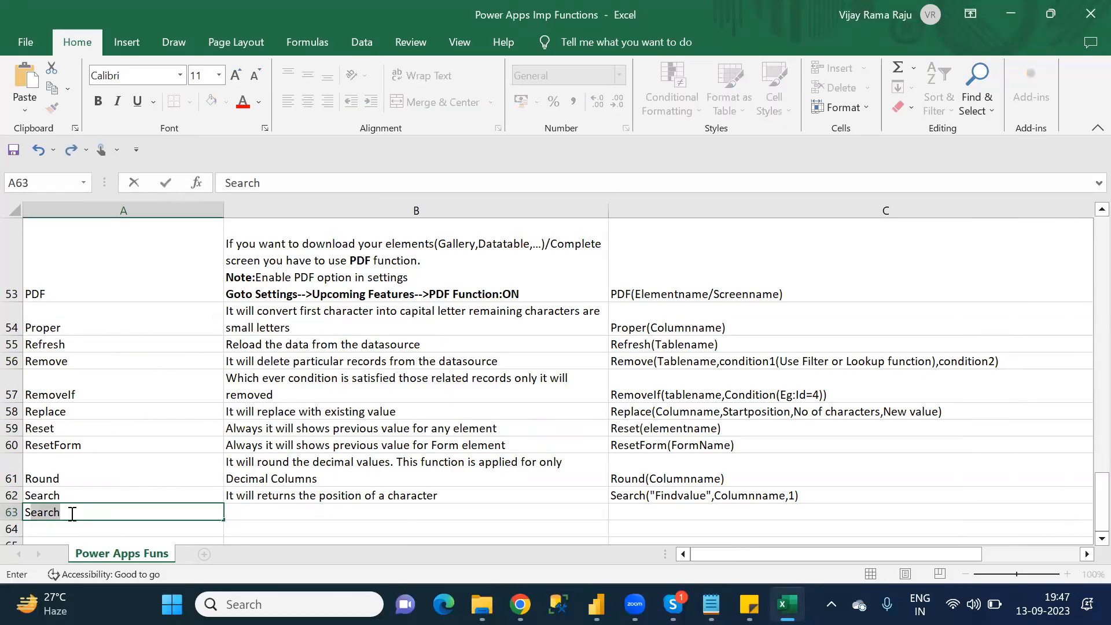
key(BackSpace)
key(BackSpace)
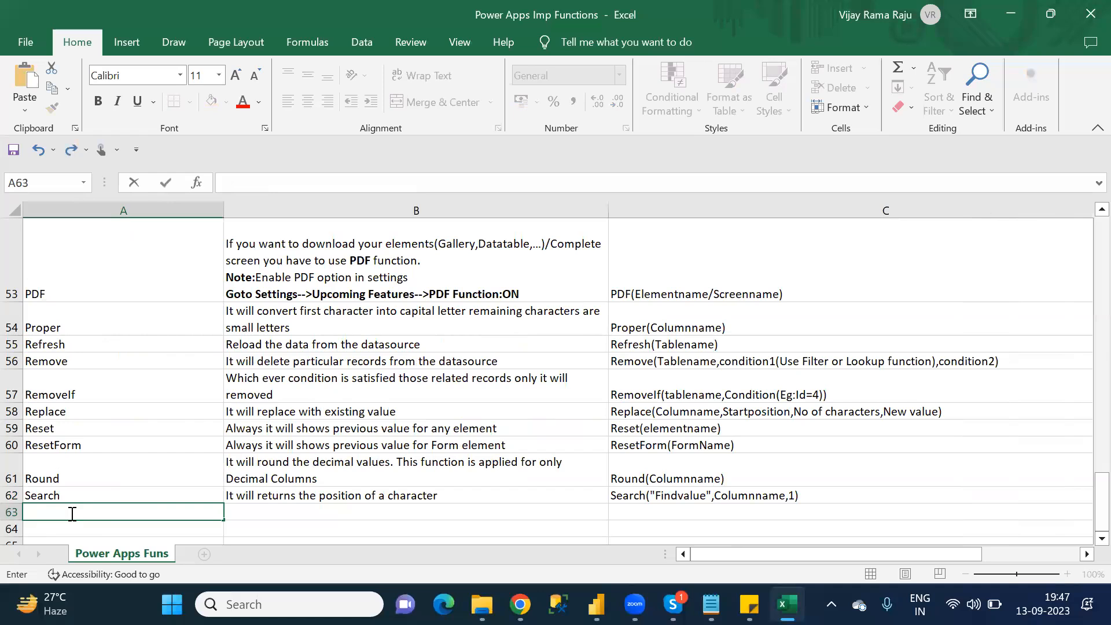
click(133, 483)
click(133, 496)
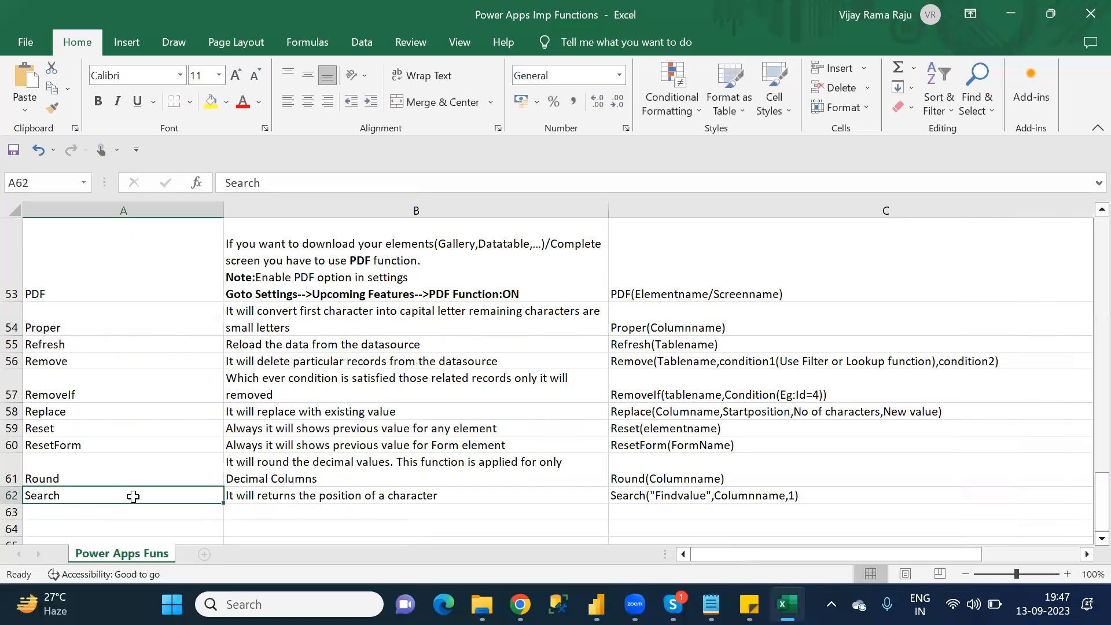
- Switch to Notepad and delete the "3) Set" line from the S Category Functions list
key(alt+Tab)
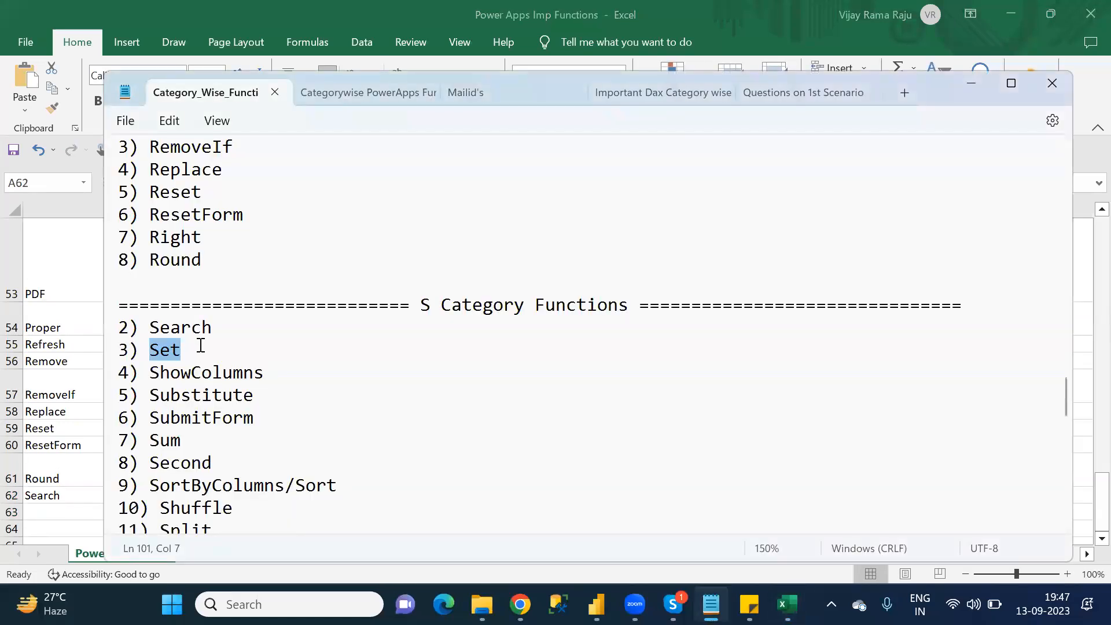
key(BackSpace)
key(BackSpace)
key(BackSpace)
key(BackSpace)
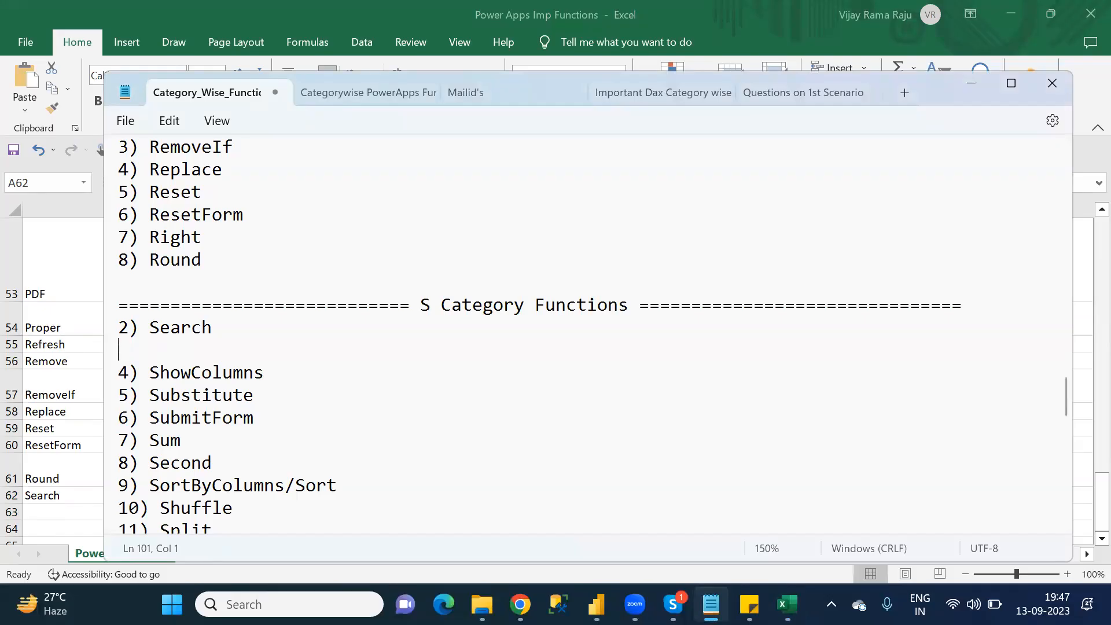
key(BackSpace)
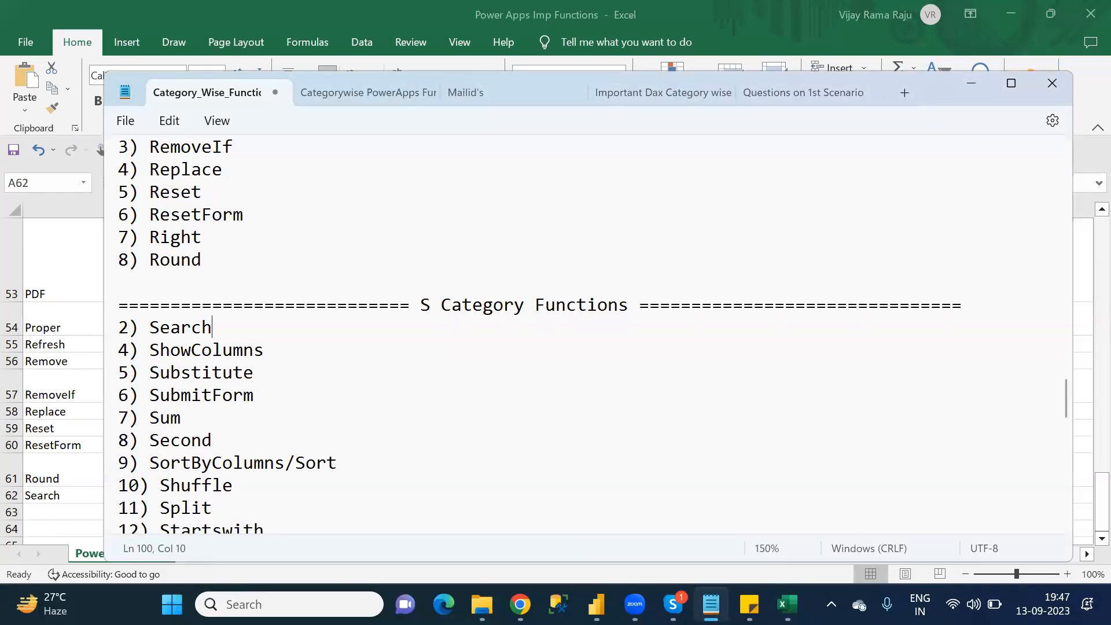
- Copy the name ShowColumns from the Notepad list into A63 of the Excel sheet
double_click(232, 351)
key(ctrl+c)
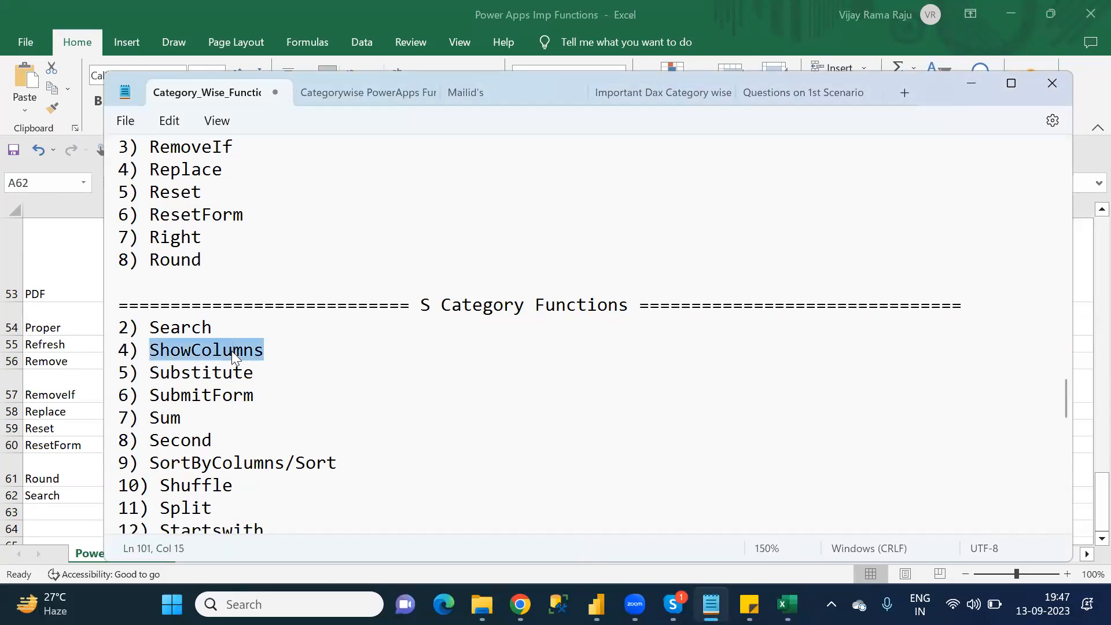
click(65, 512)
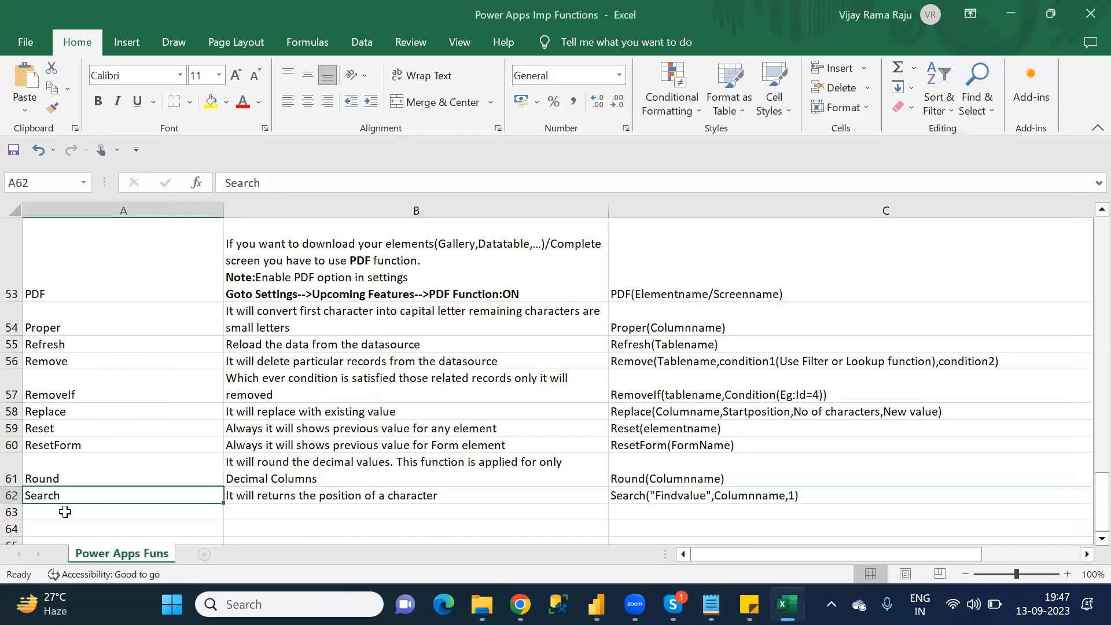
key(ctrl+v)
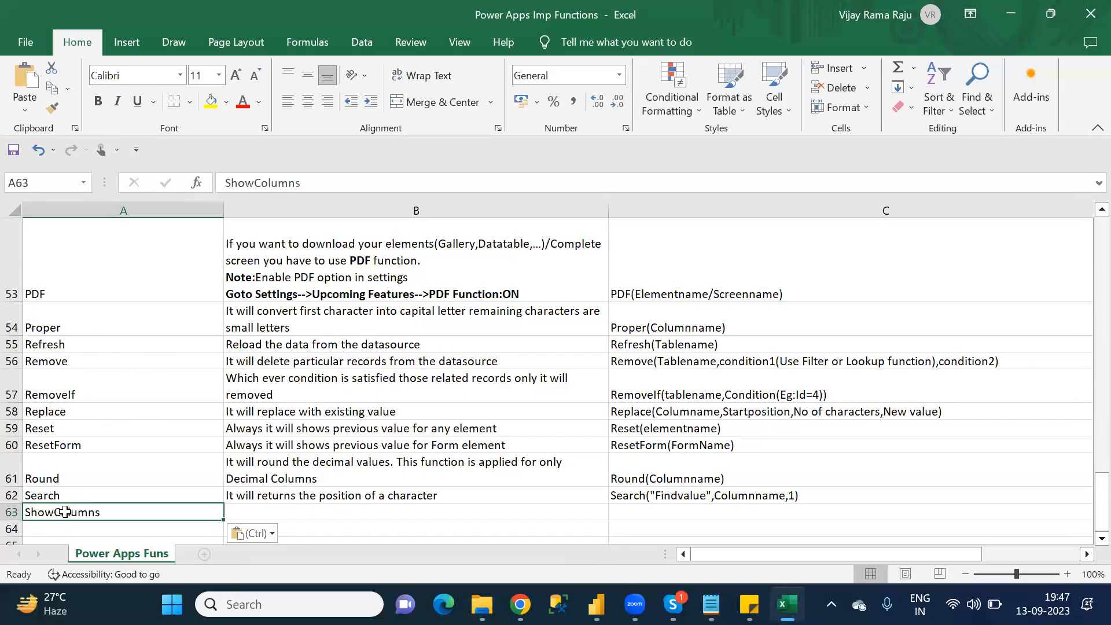
- Enter the description "From the existing table if you want to take few of the columns then you have use Showcolumns function" in B63
click(254, 508)
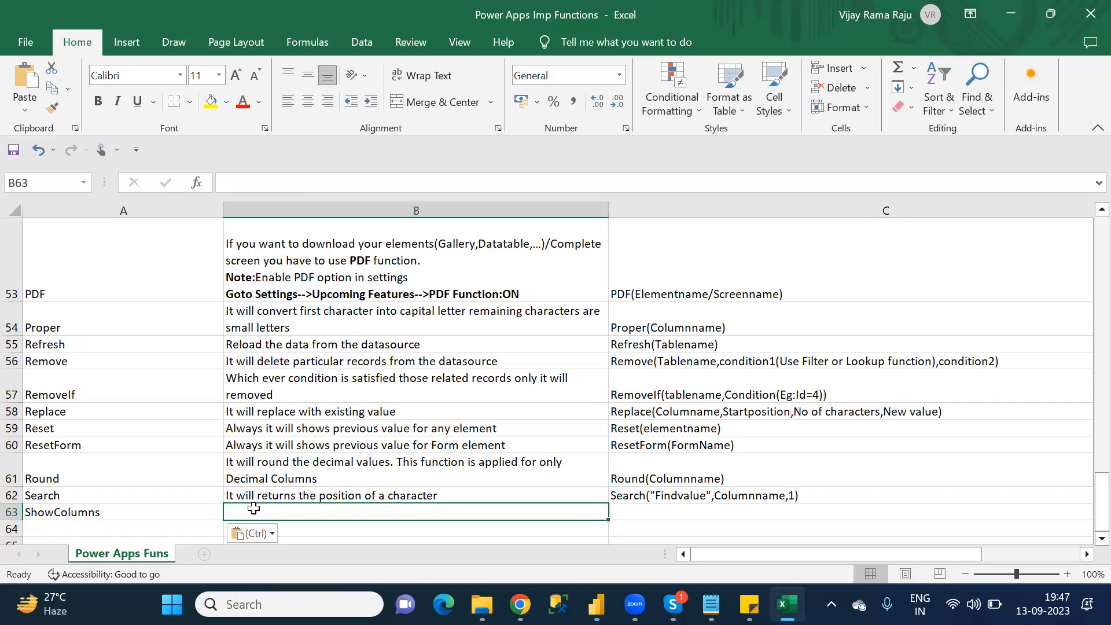
text(From the )
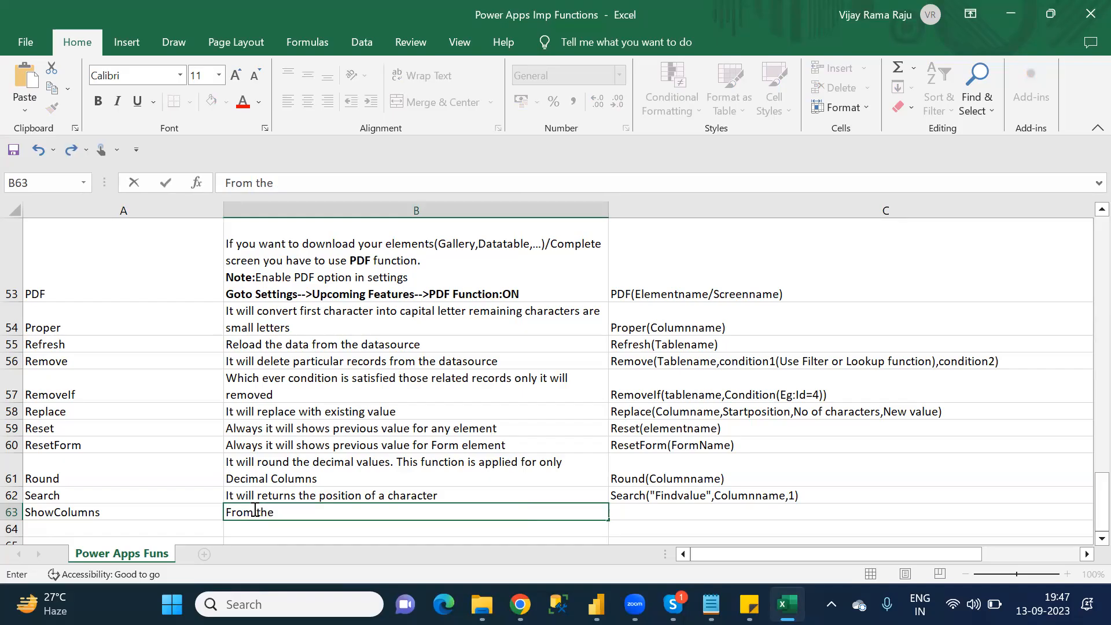
text(existing table if you want to take fe)
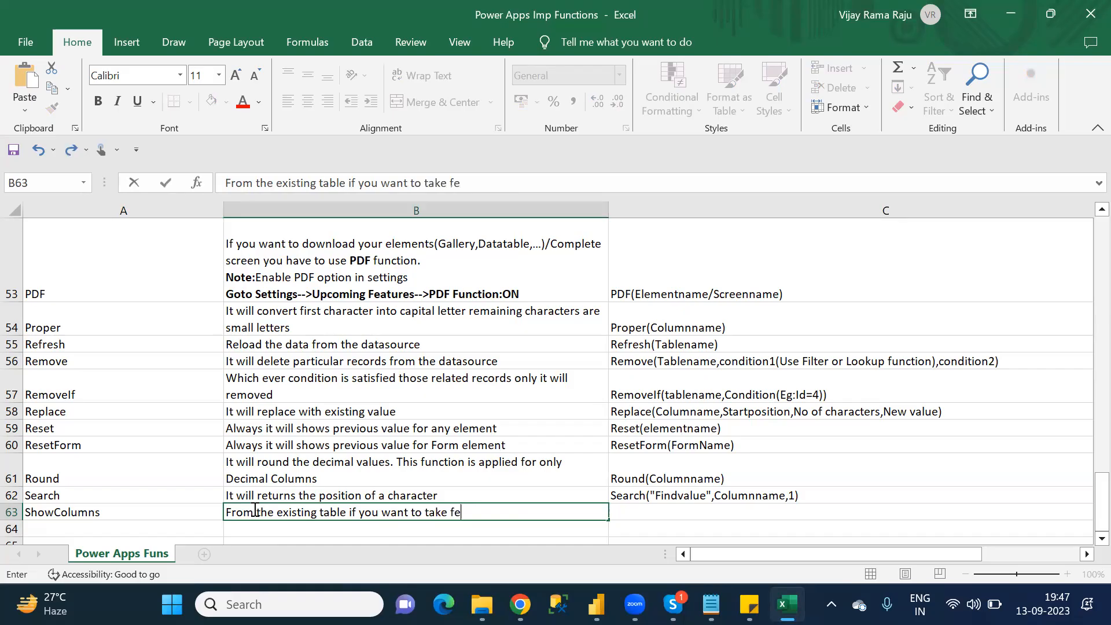
text(w of the column)
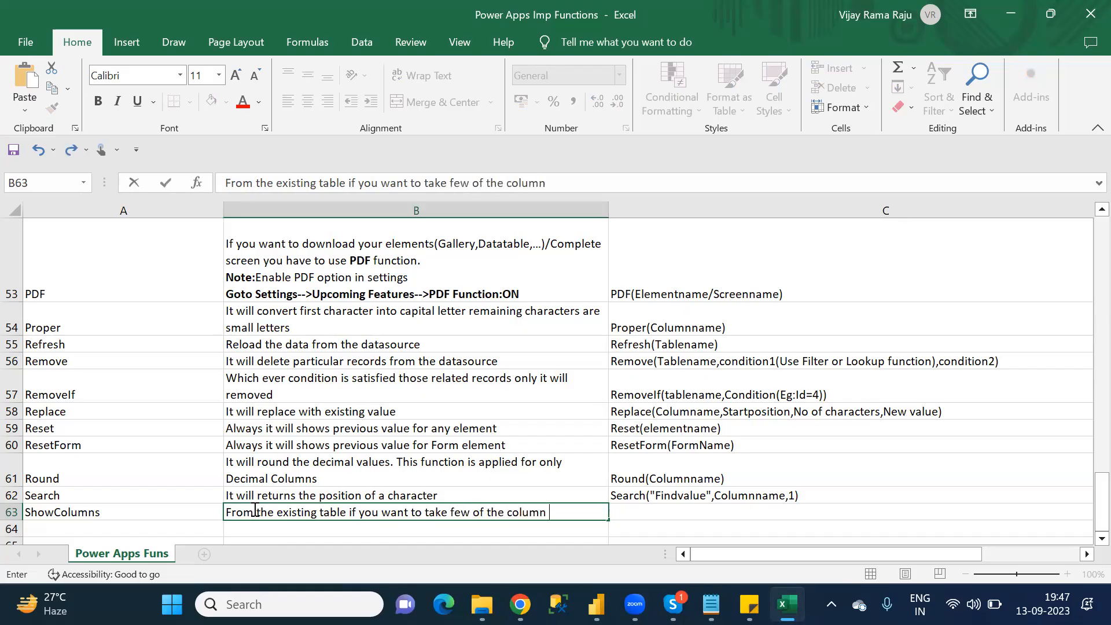
text(s then you have u)
key(BackSpace)
text(se)
text(SH)
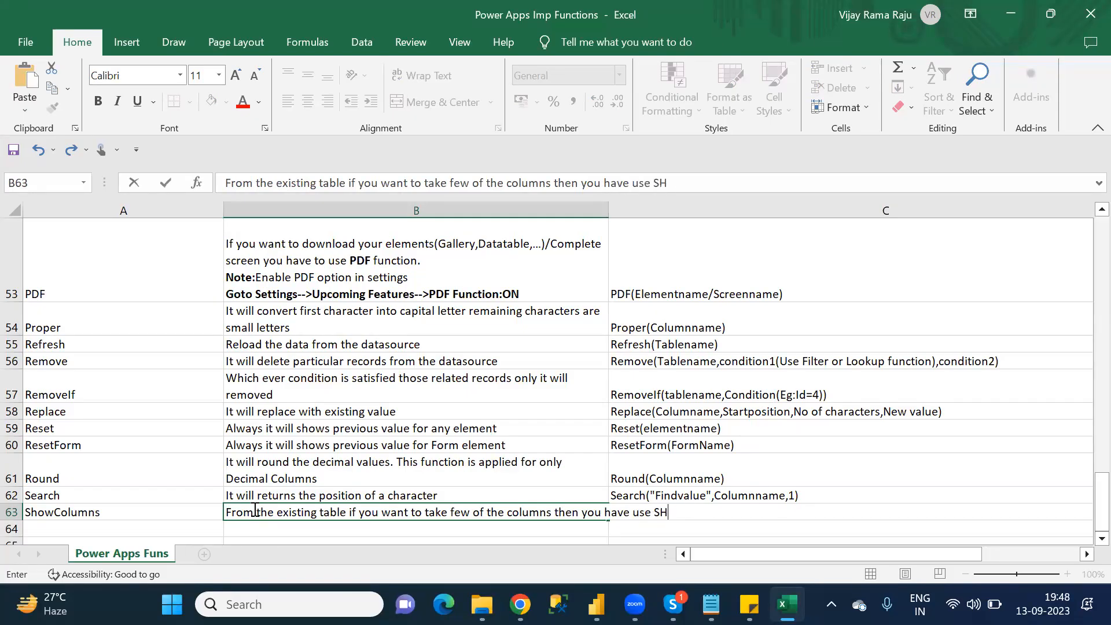
key(BackSpace)
text(howcolumns function)
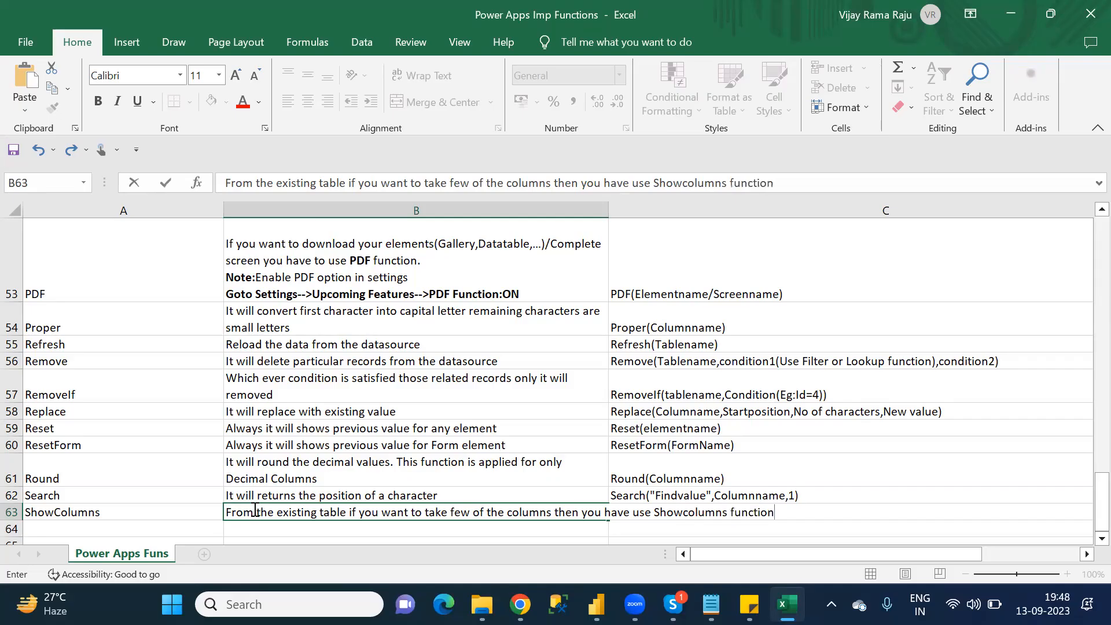
key(Return)
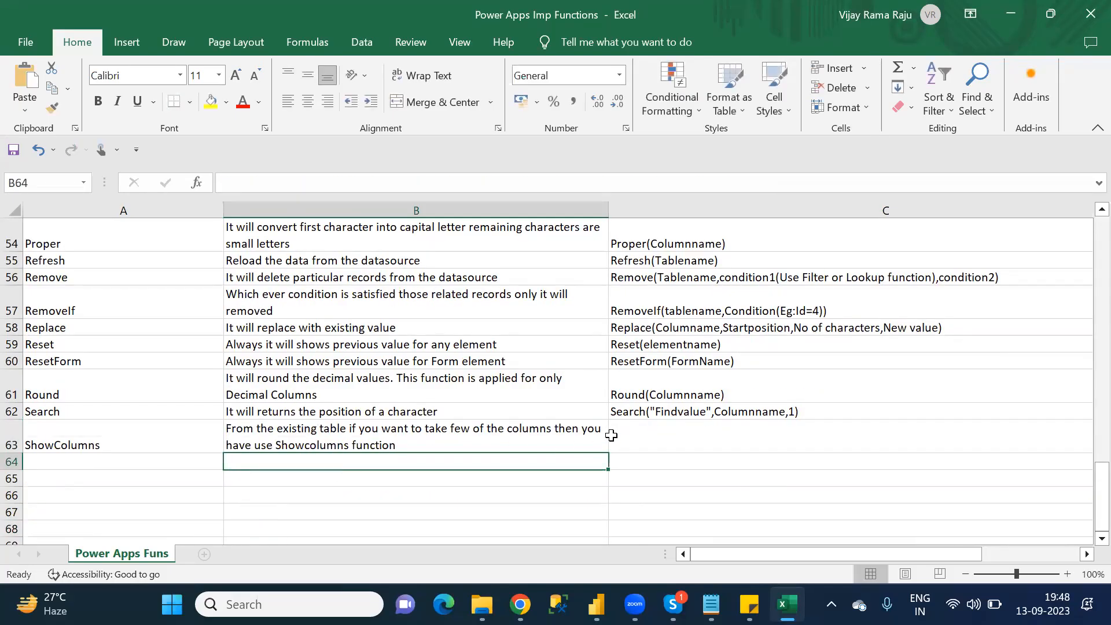
- Begin the ShowColumns syntax in C63 with ShowColumns(Tablename,""
click(631, 438)
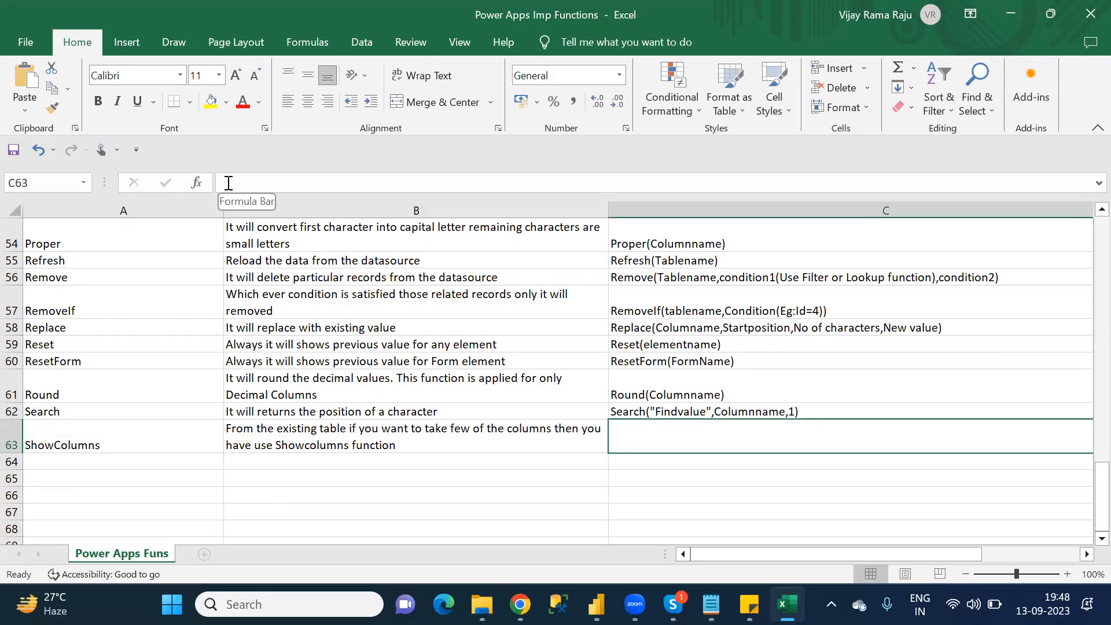
text(Show)
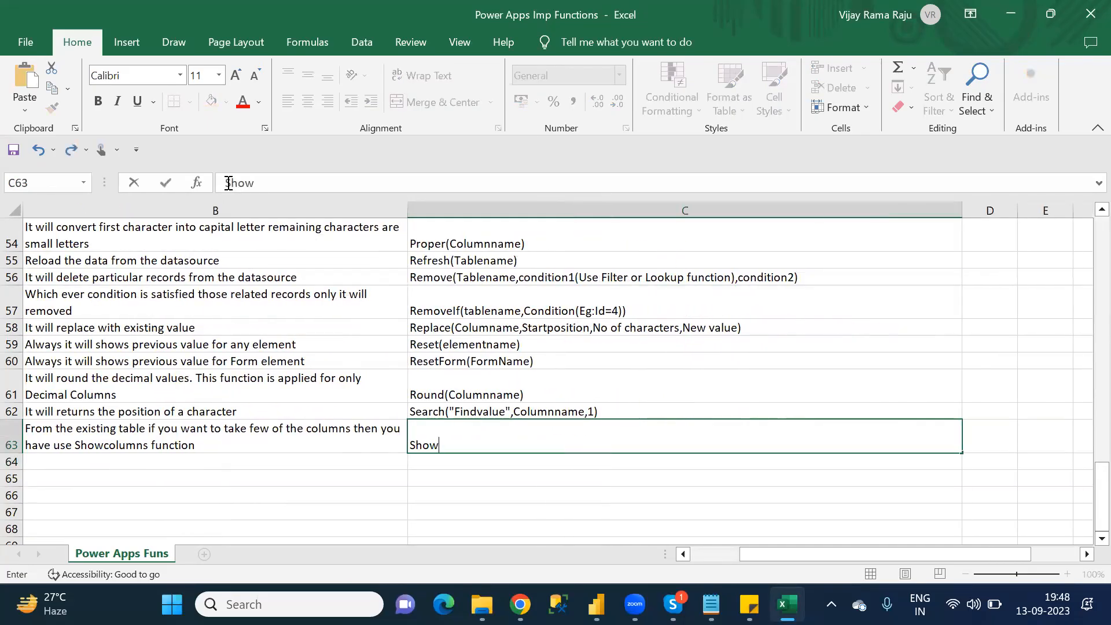
text(Columns(Tablename,)
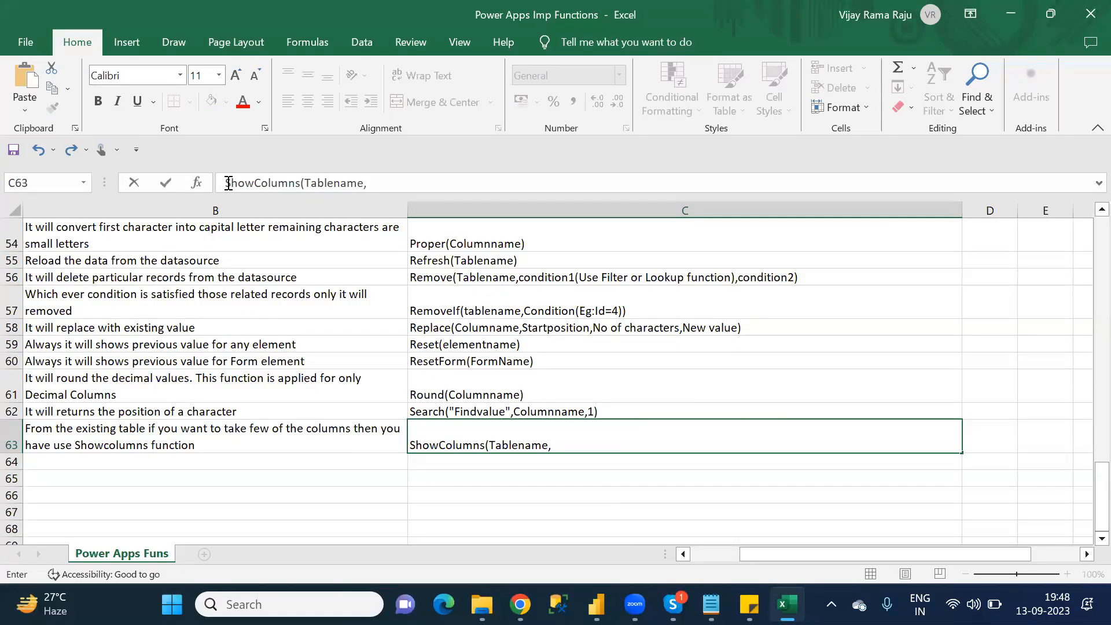
text(Newco)
key(BackSpace)
key(BackSpace)
key(BackSpace)
key(BackSpace)
key(BackSpace)
text("")
key(Left)
text(Ne)
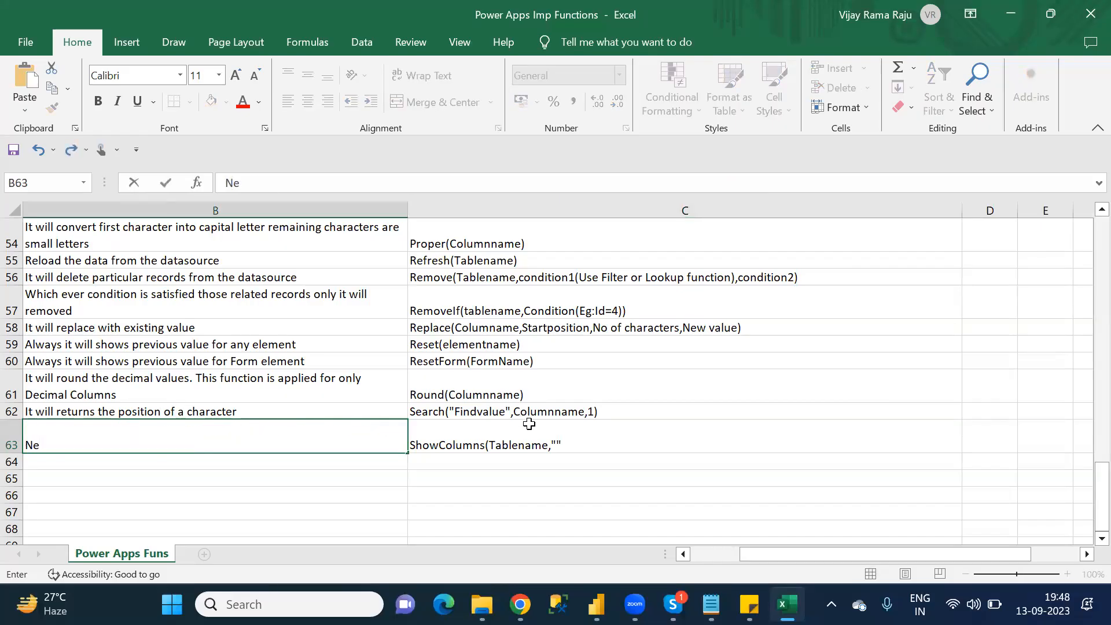
key(ctrl+z)
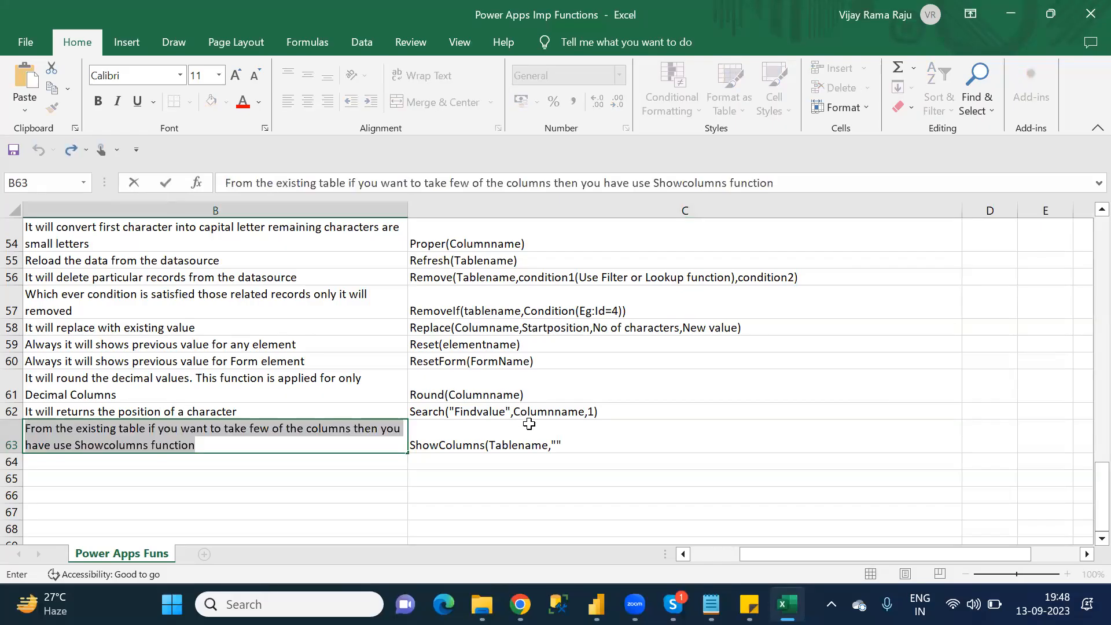
click(529, 424)
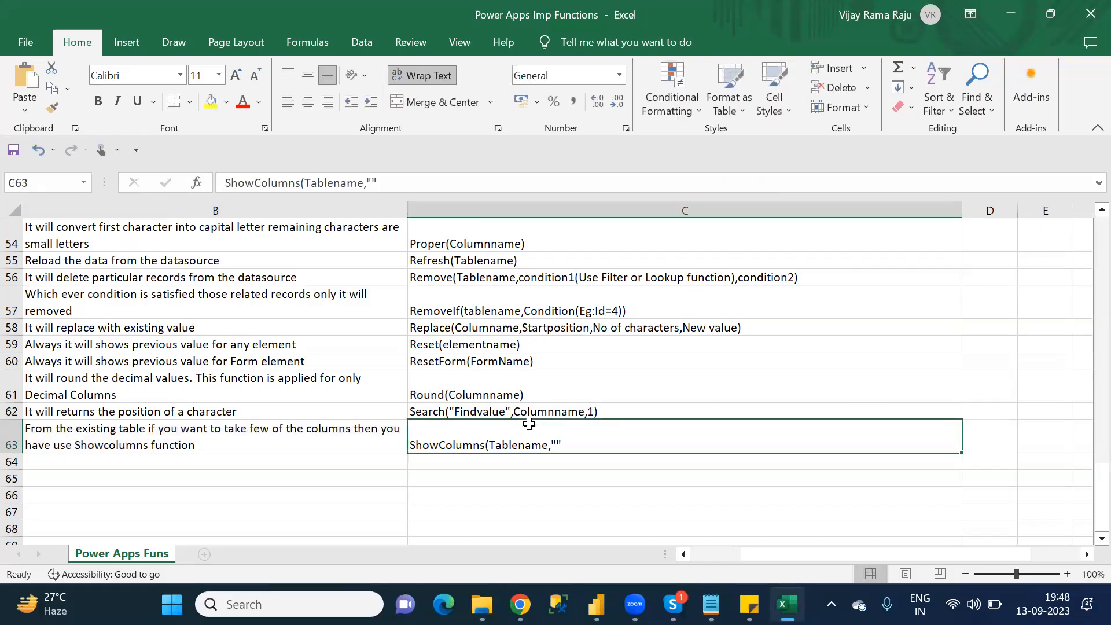
- Extend the syntax in C63 with NewColumnname inside the quotes, followed by ,columnname,
click(373, 182)
text(New)
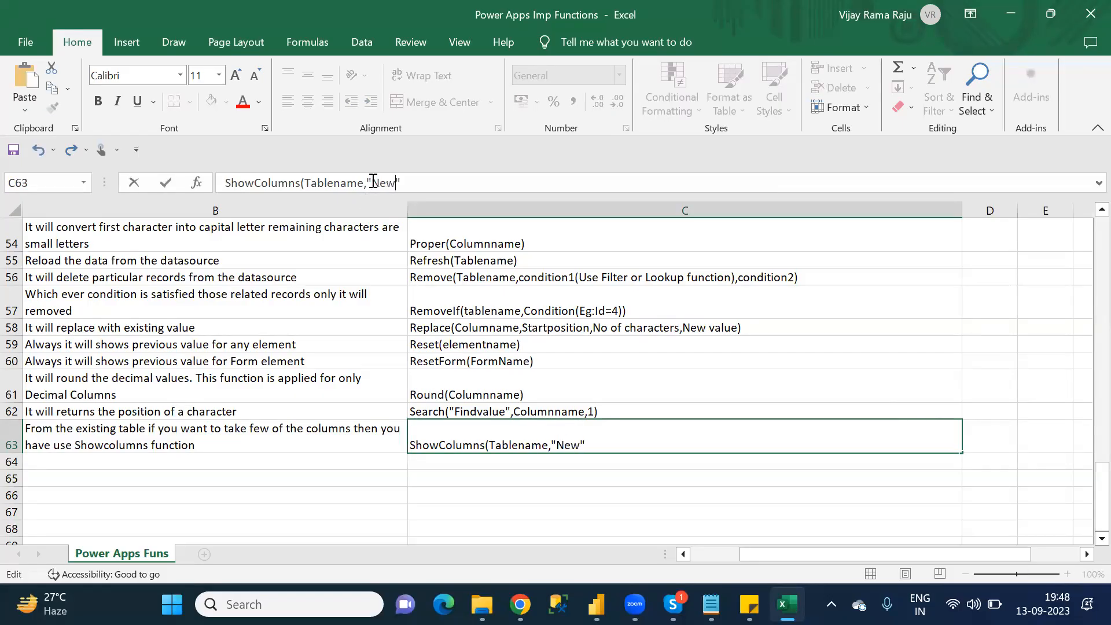
text(Columnname)
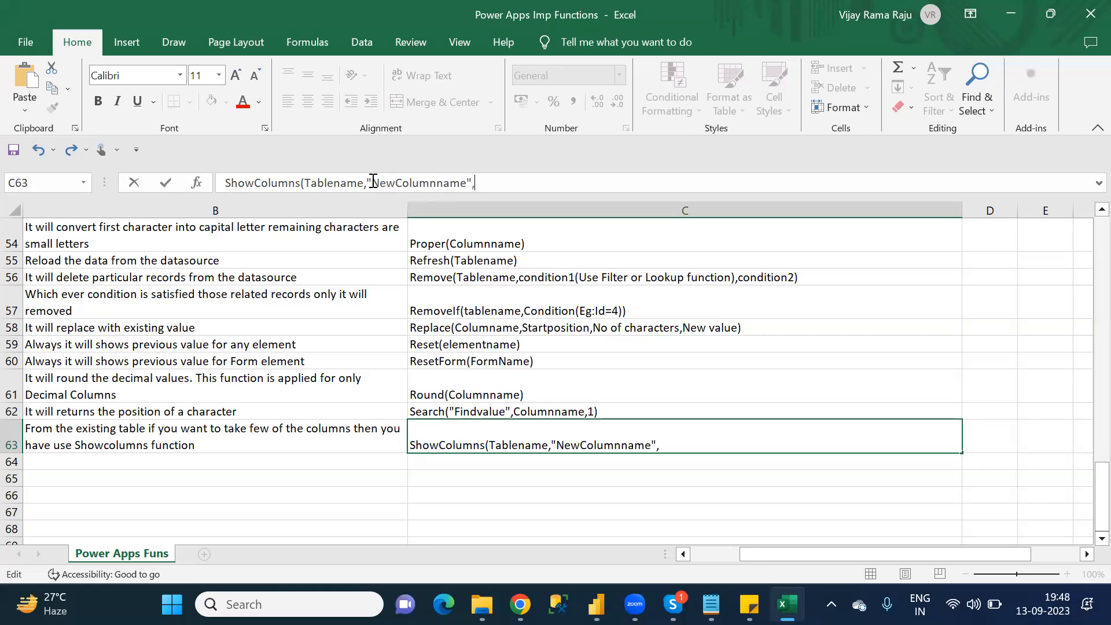
text(",Exit)
key(BackSpace)
key(BackSpace)
key(BackSpace)
drag(373, 183, 469, 182)
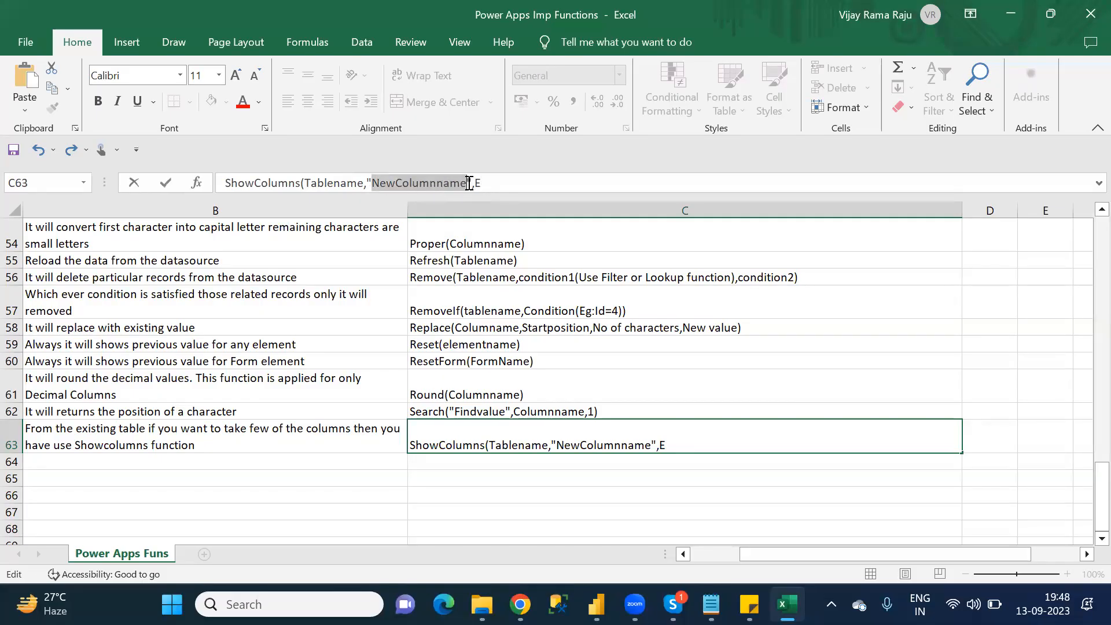
double_click(334, 183)
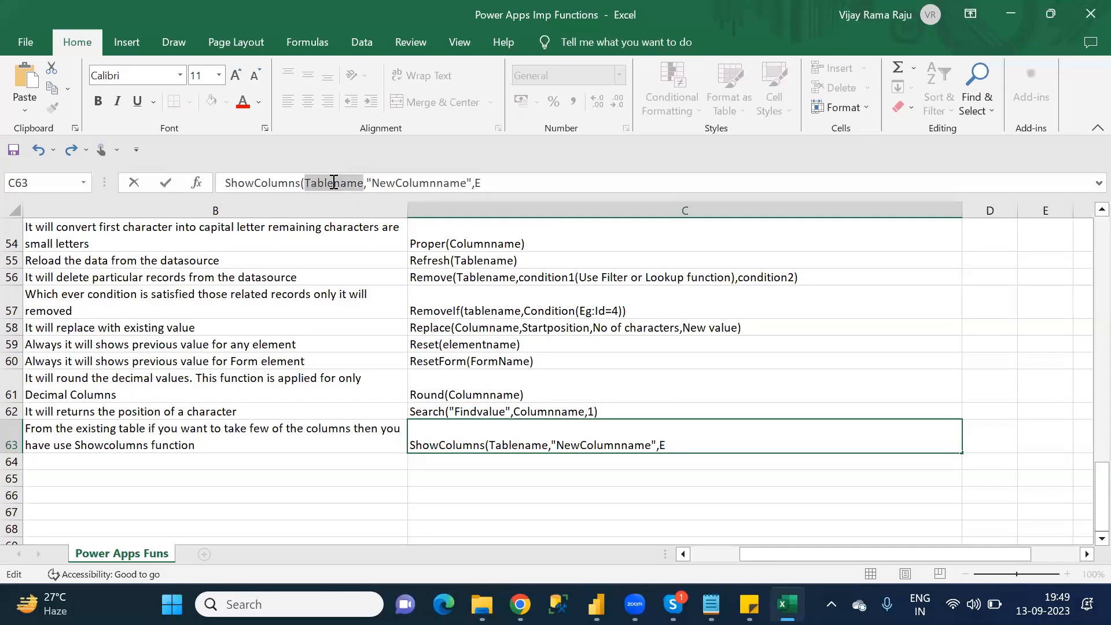
click(487, 182)
key(BackSpace)
text(columnname,)
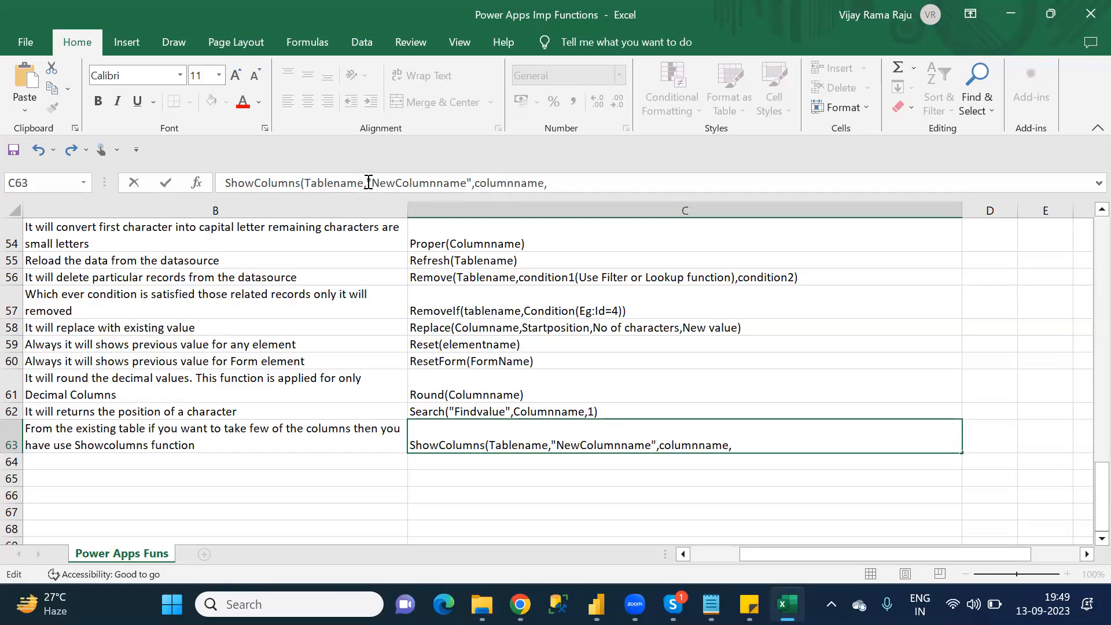
- Repeat the "NewColumnname",columnname pair at the end of the C63 syntax and finish it with ,...)
drag(369, 183, 564, 181)
key(ctrl+c)
click(564, 183)
key(ctrl+v)
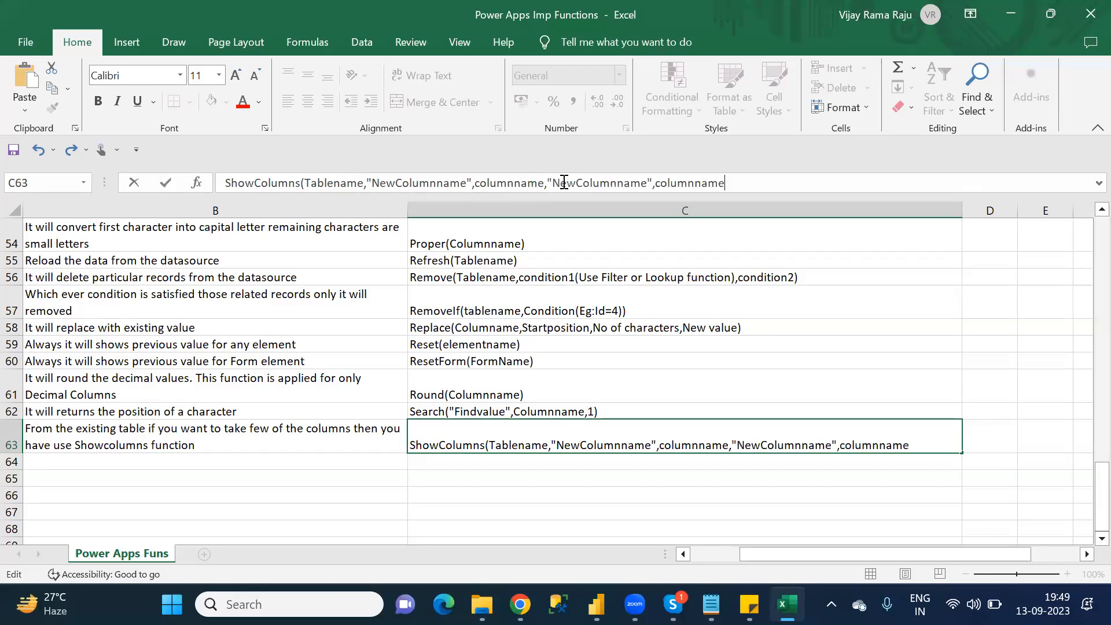
text(,...))
key(Return)
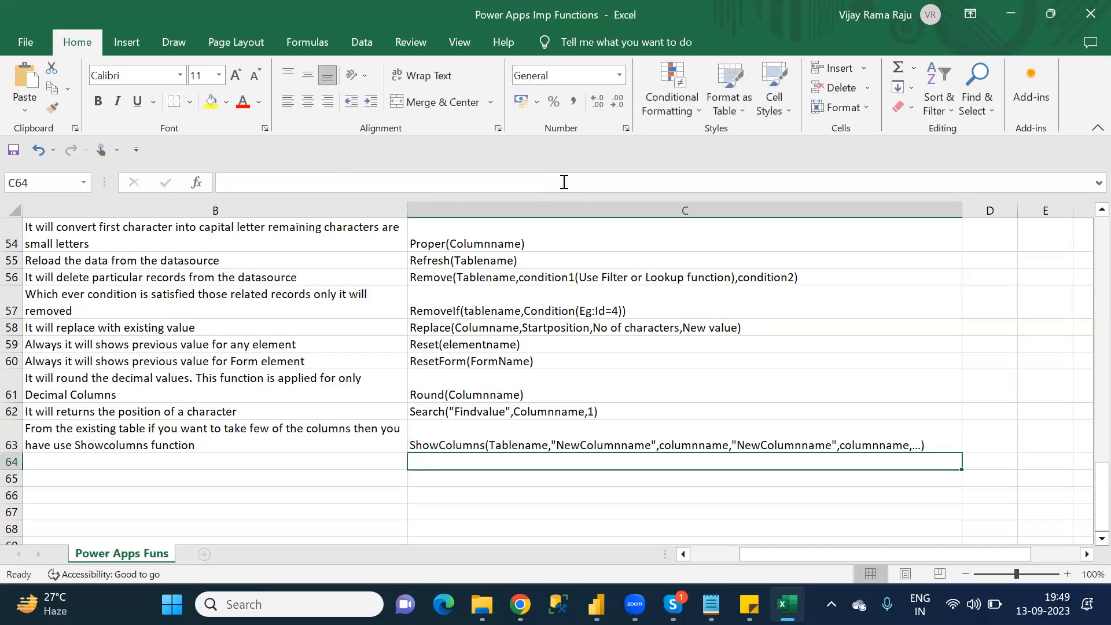
- Select Substitute after ShowColumns in Notepad's S Category Functions list, then enter Substitute in A64 of the Excel sheet
key(Left)
key(Left)
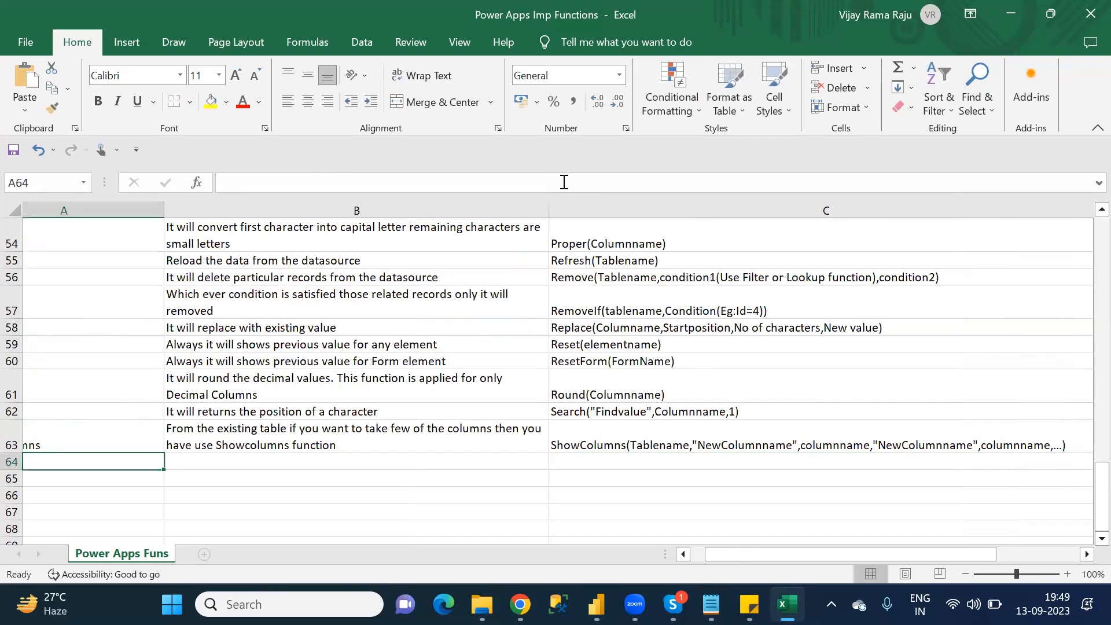
key(alt+Tab)
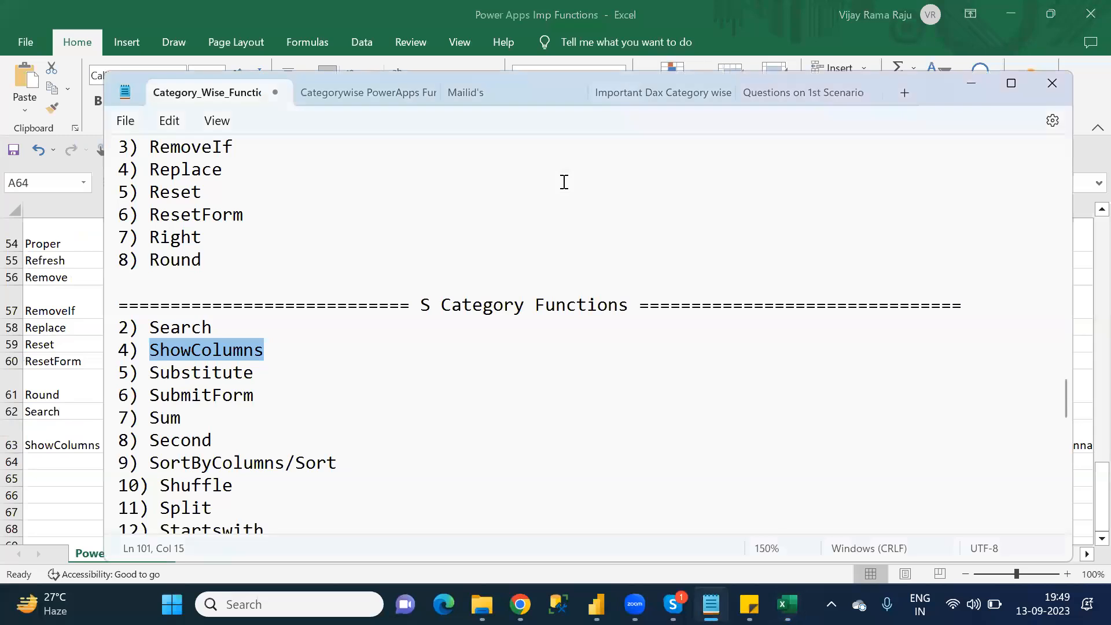
key(Down)
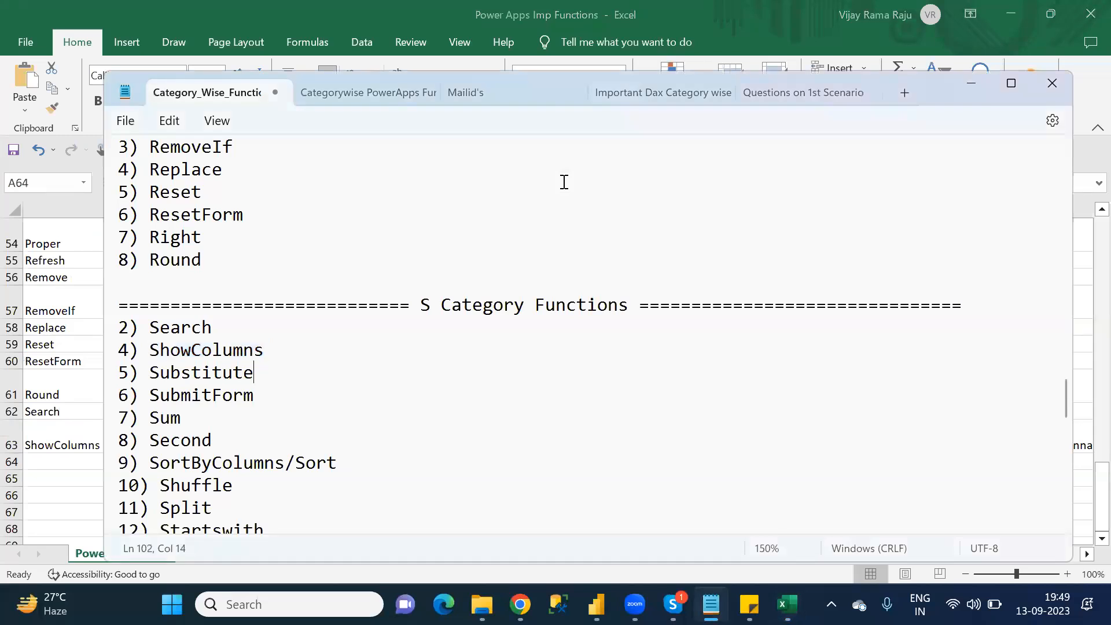
double_click(227, 377)
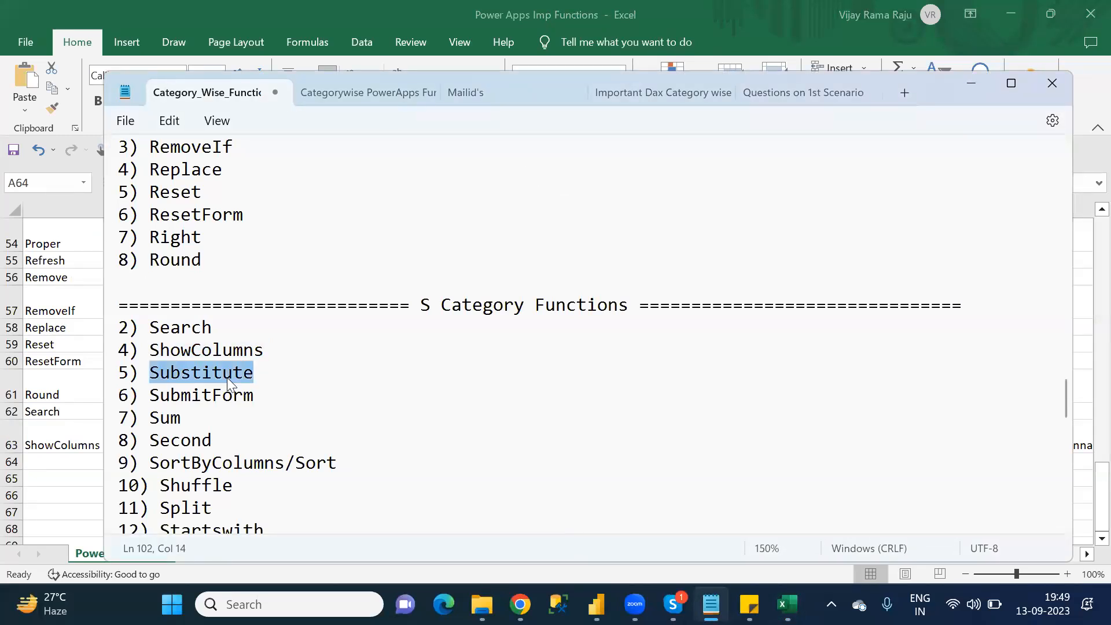
key(alt+Tab)
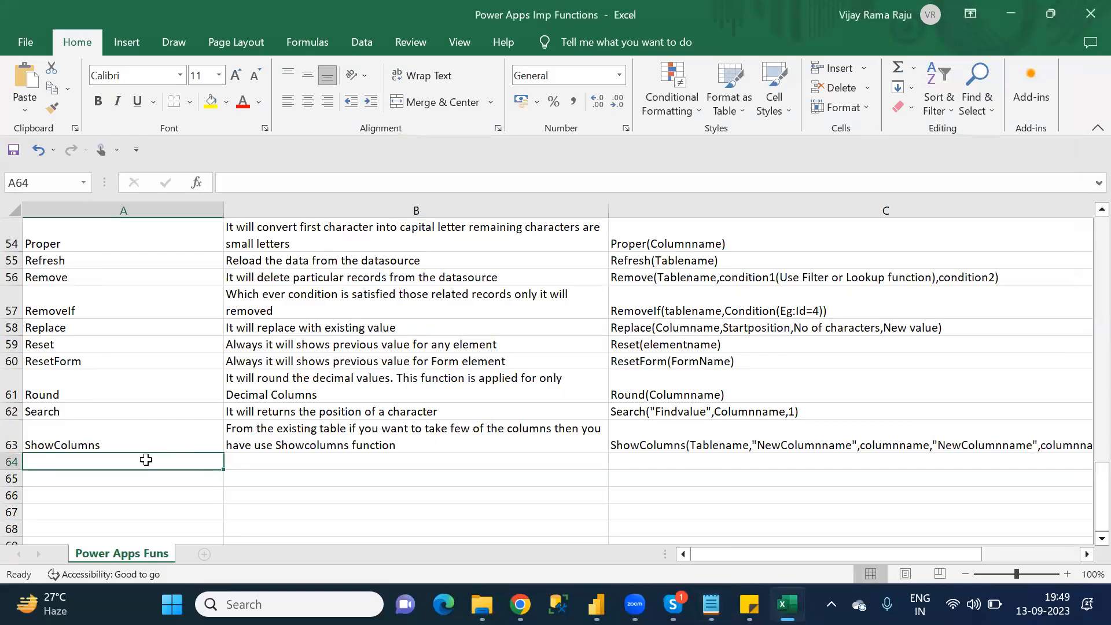
text(Su)
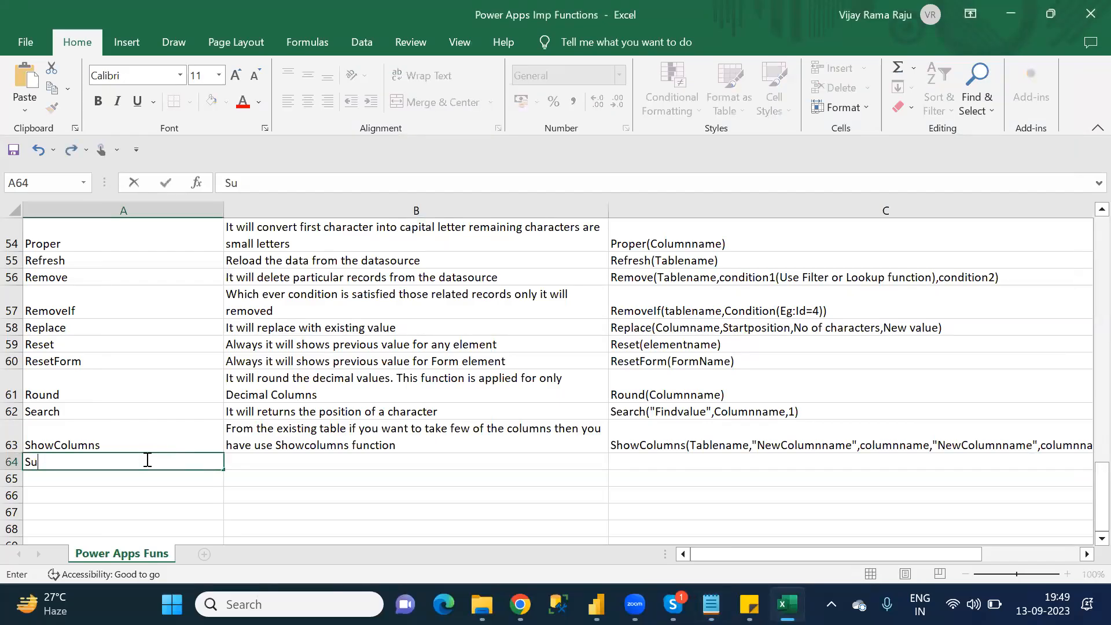
text(bstitute)
key(Tab)
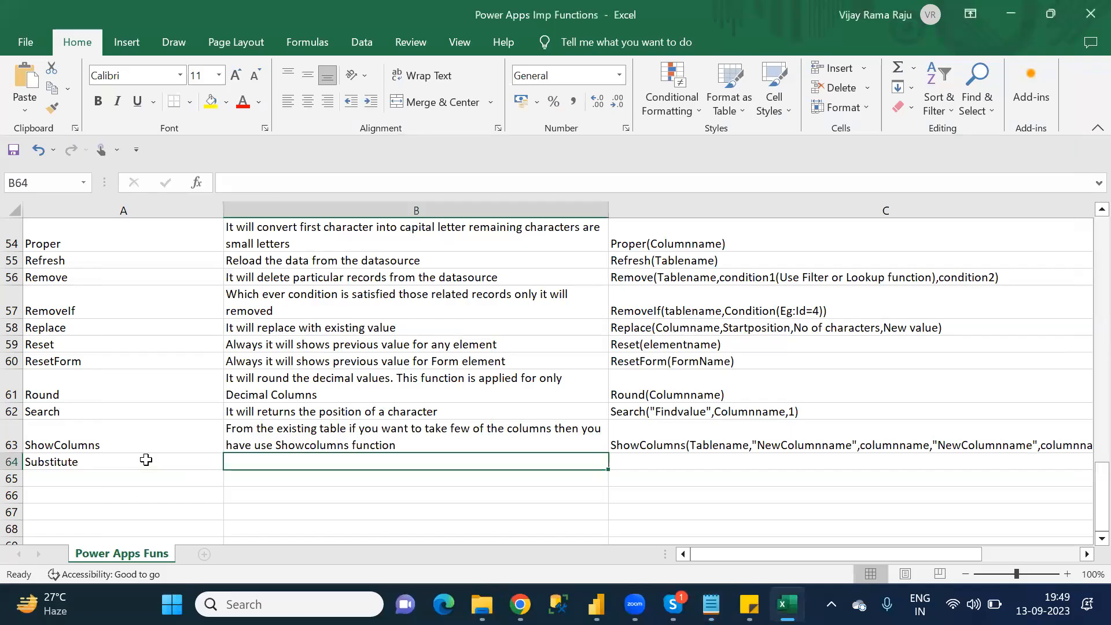
- Copy the Replace description "It will replace with existing value" from B58 into B64
click(301, 328)
key(ctrl+c)
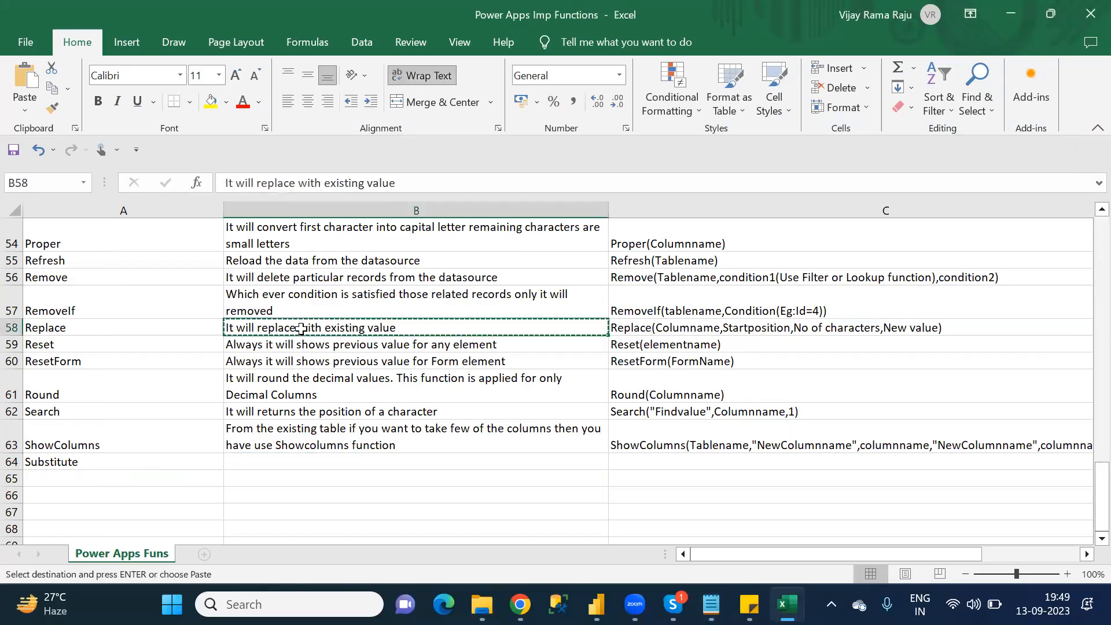
click(297, 461)
key(ctrl+v)
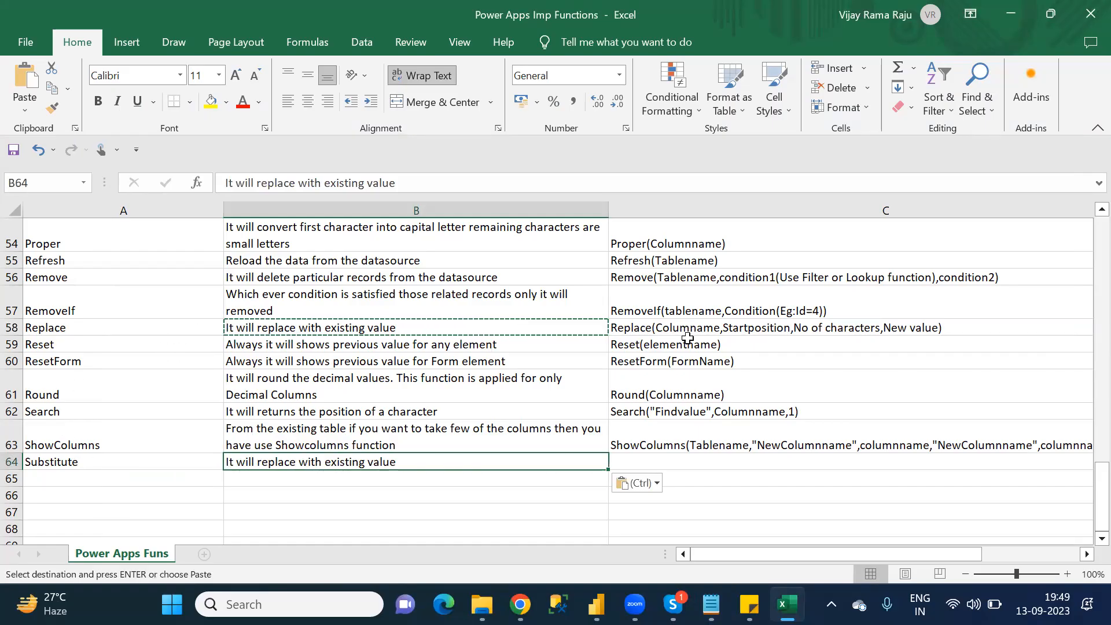
- Enter the syntax Substitute(Columnname,oldvalue,newvalue) in C64
click(659, 457)
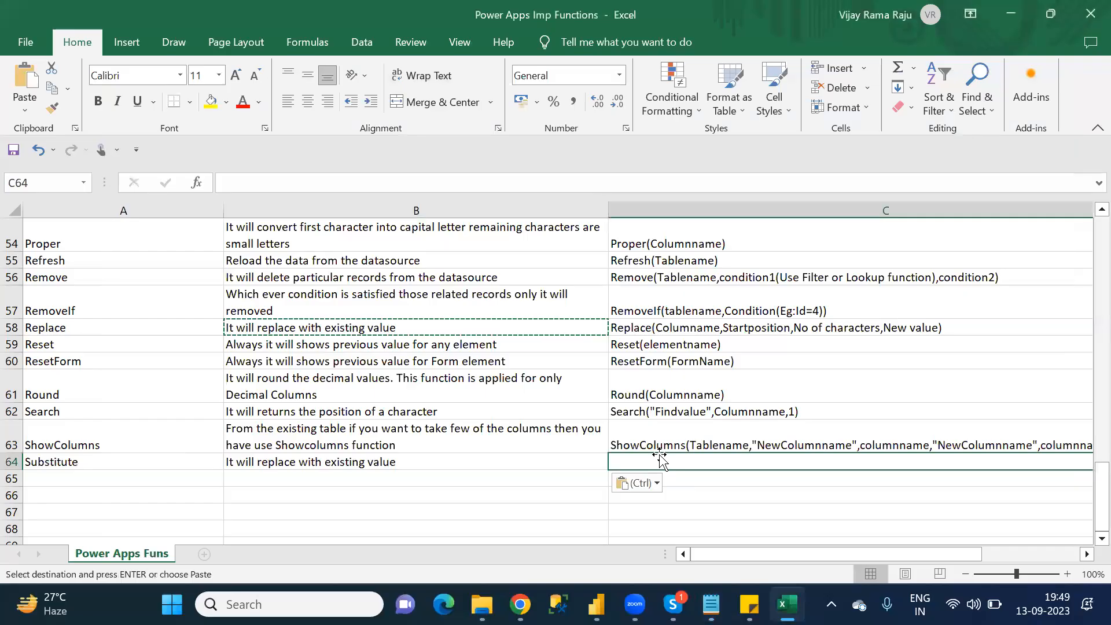
scroll(659, 457, right, 2)
text(Subs)
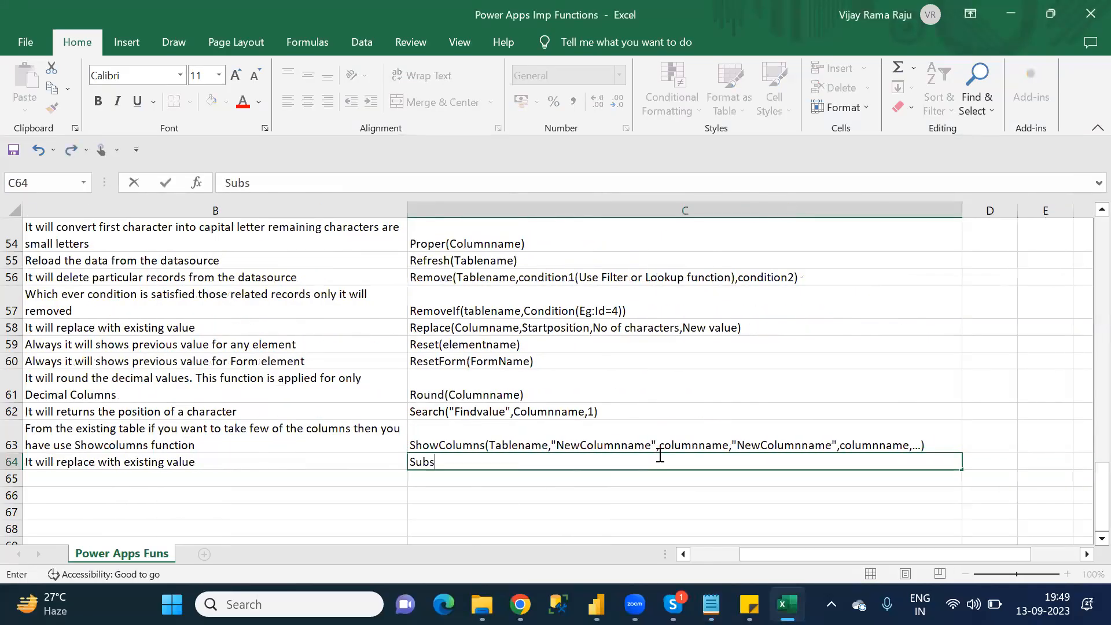
text(titute(Columnname,)
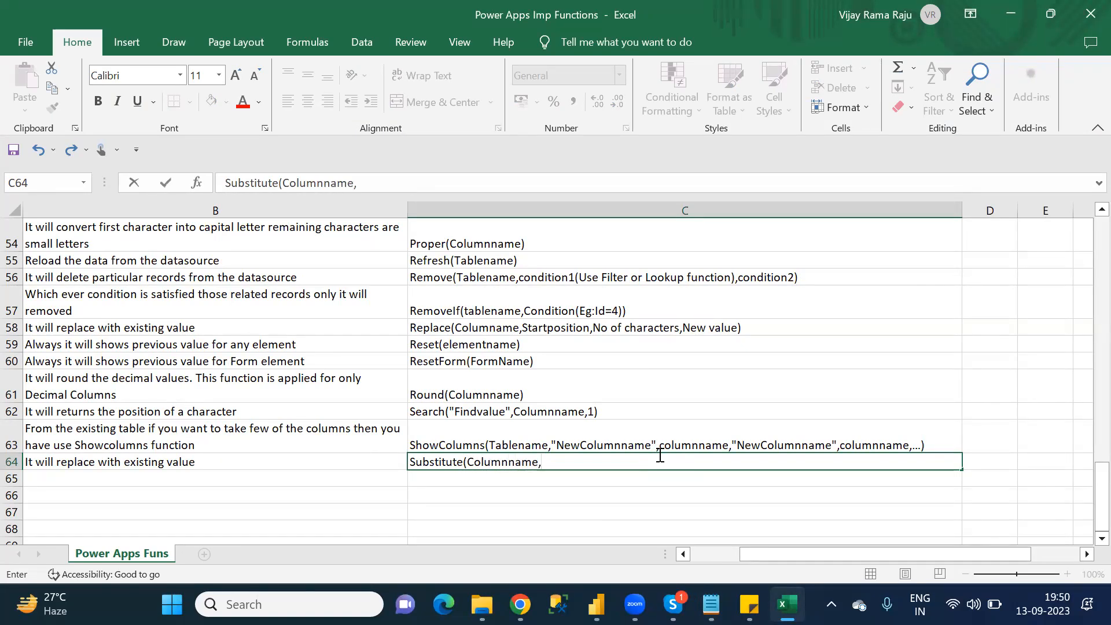
text(oldvalue,newvalue))
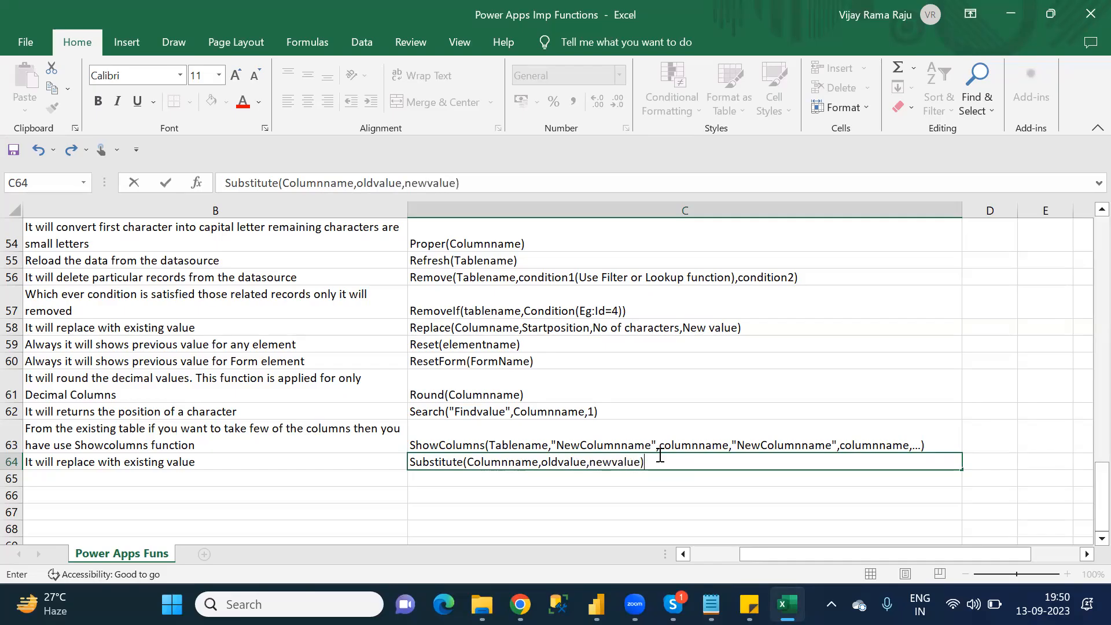
key(Return)
- Copy SubmitForm from Notepad's S Category Functions list into A65 of the Excel sheet
key(Left)
key(Left)
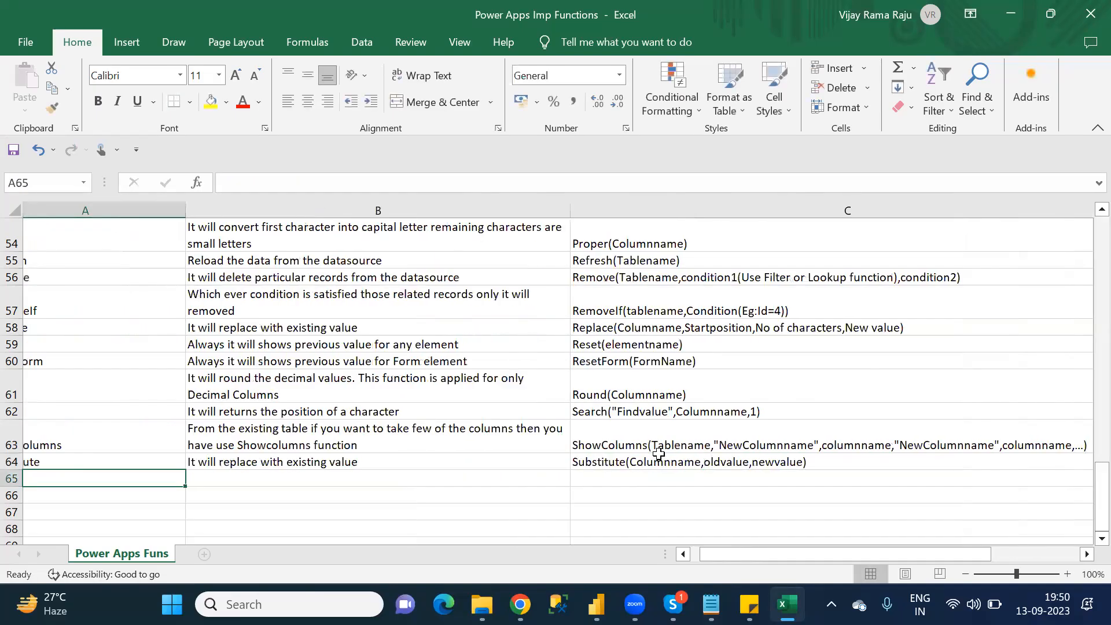
key(alt+Tab)
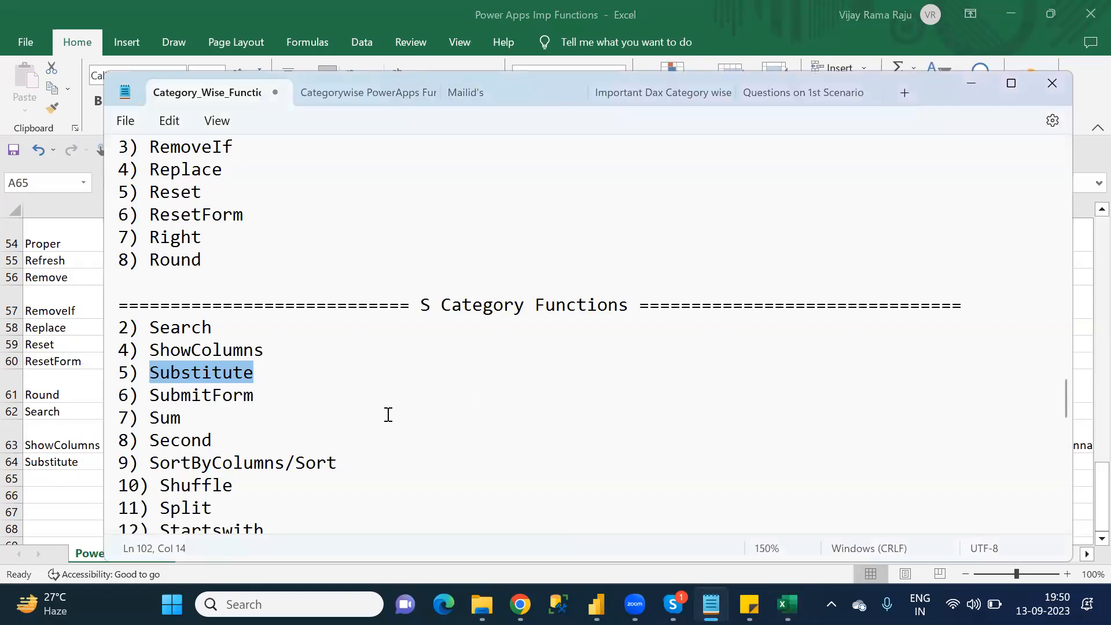
key(alt+Tab)
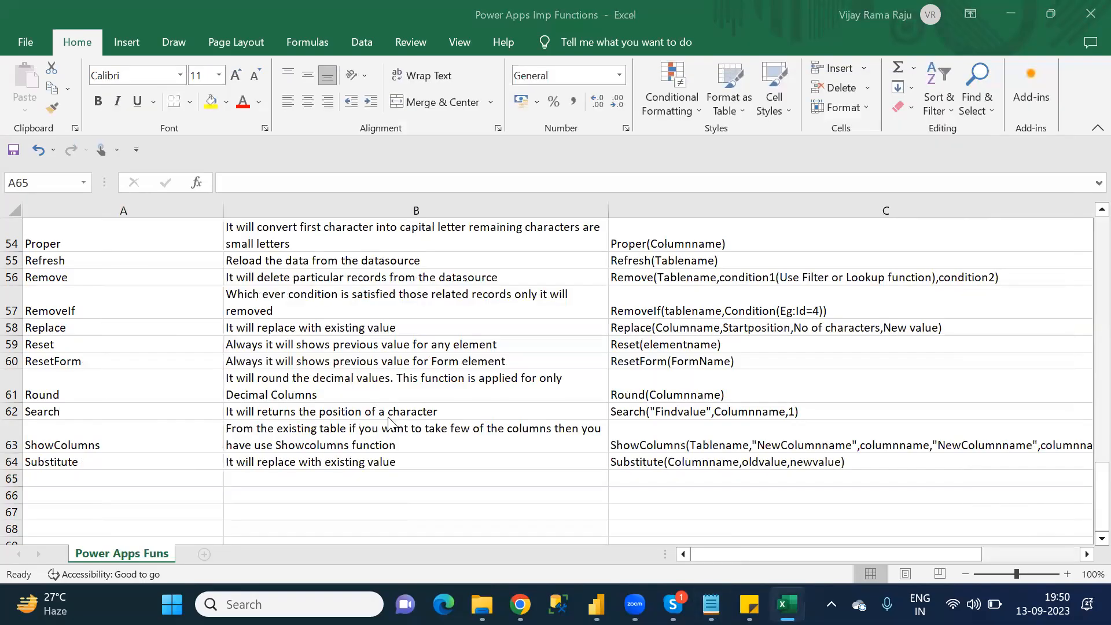
key(alt+Tab)
double_click(239, 398)
key(ctrl+c)
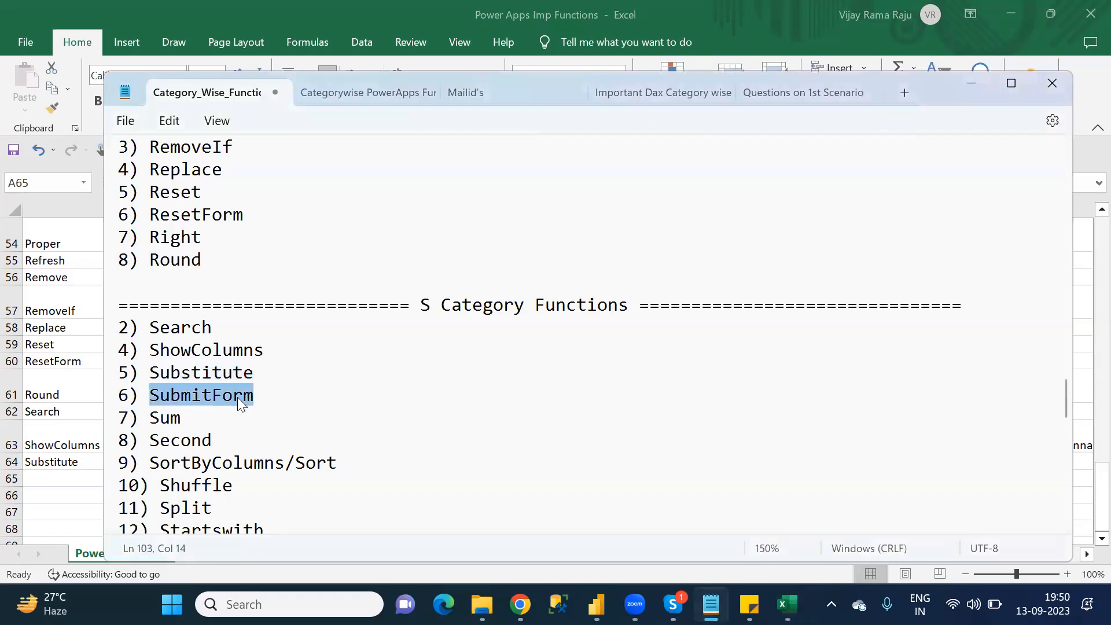
key(alt+Tab)
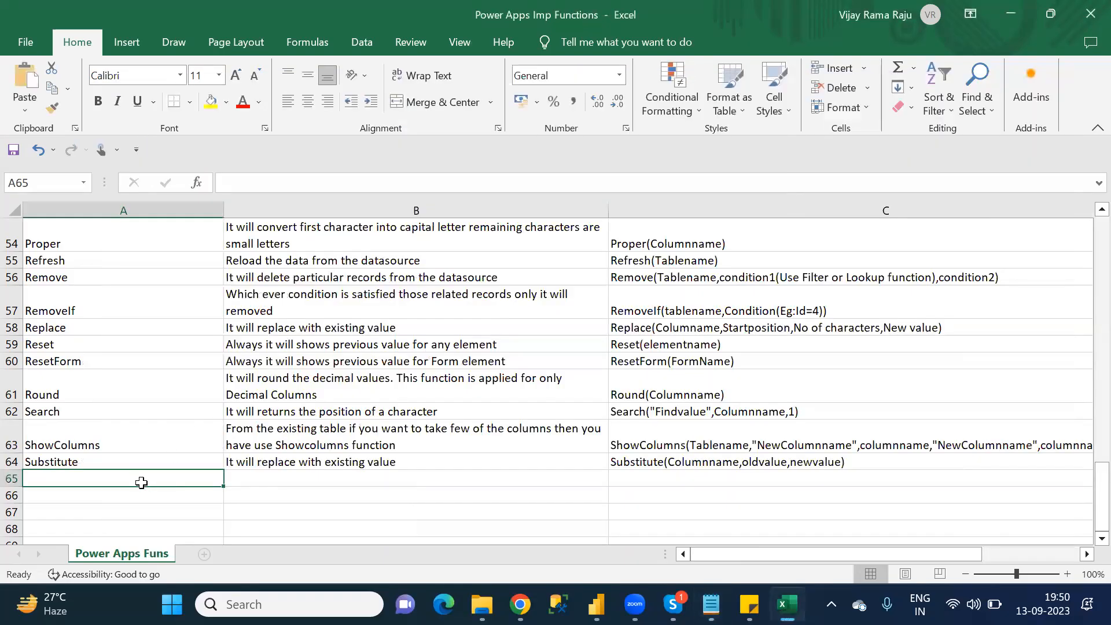
key(ctrl+v)
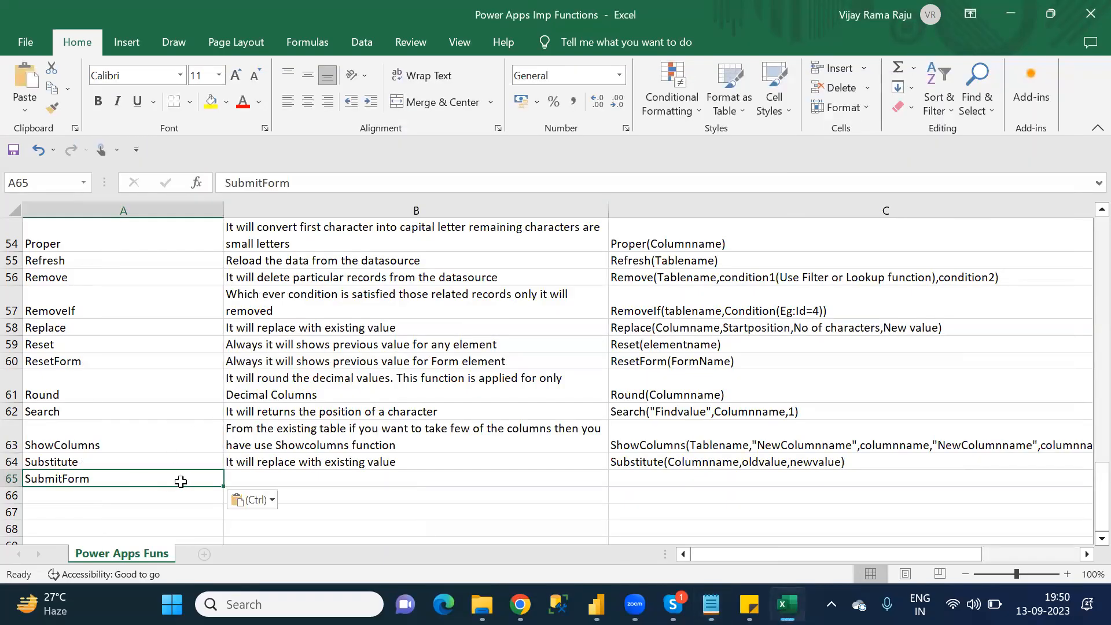
- Enter the SubmitForm description "This function will update the records in the datasource as well as in the Canvas App" in B65
click(271, 481)
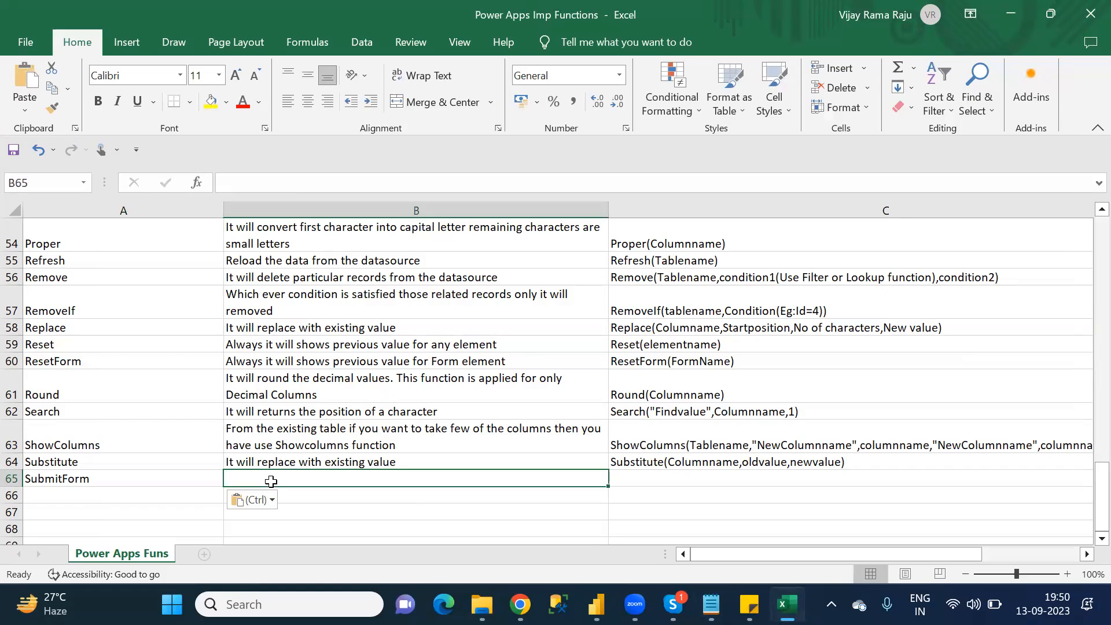
text(I)
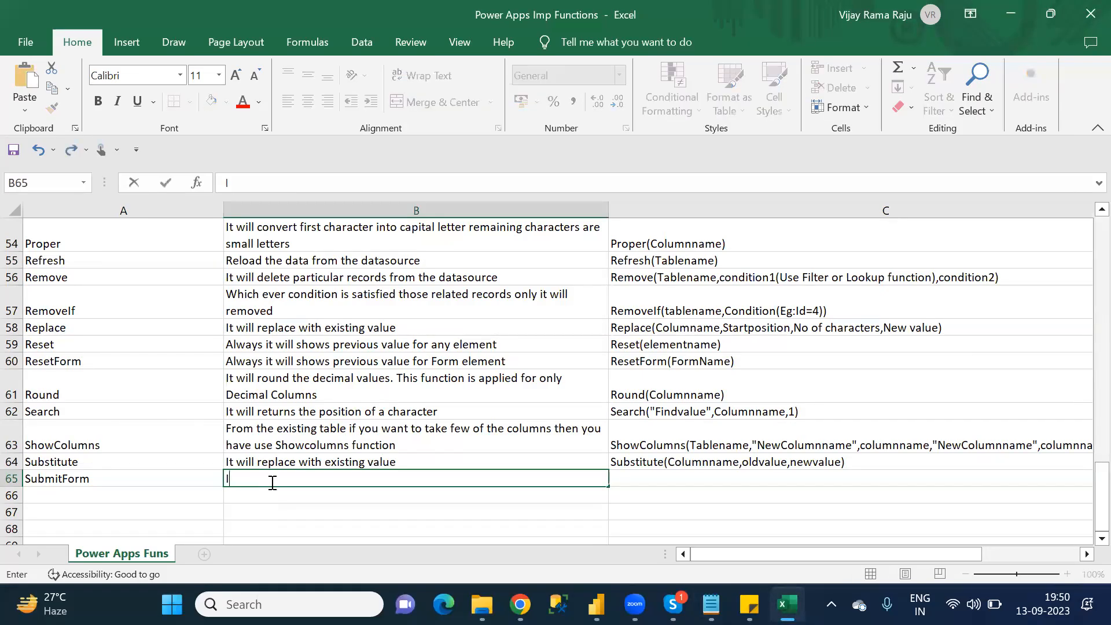
text(t will)
key(BackSpace)
key(BackSpace)
key(BackSpace)
key(BackSpace)
key(BackSpace)
key(BackSpace)
key(BackSpace)
text(This function)
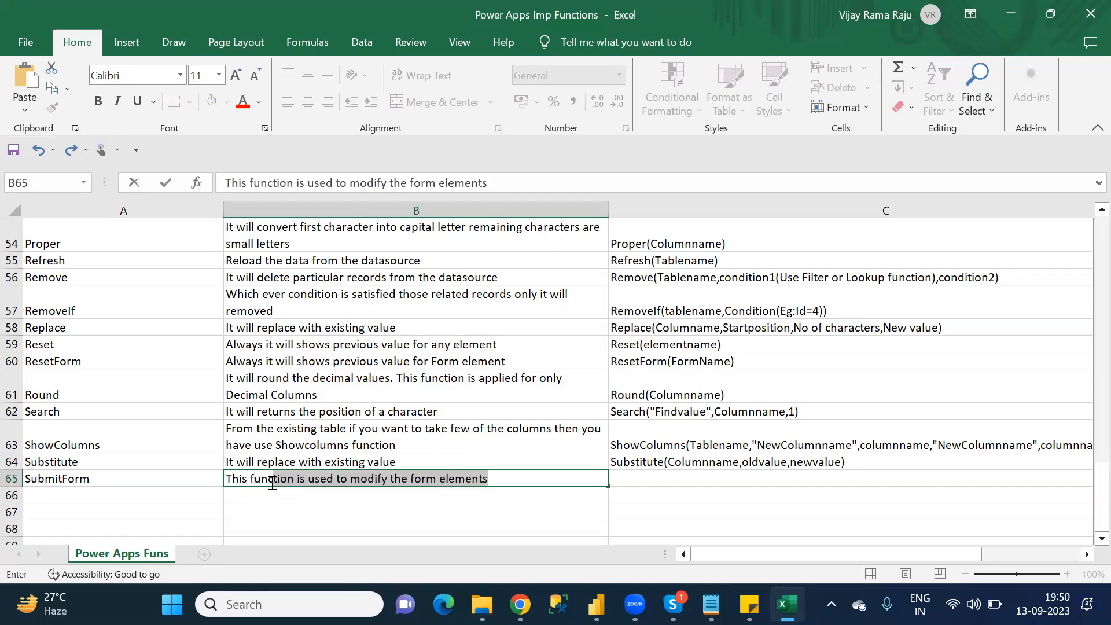
text( will )
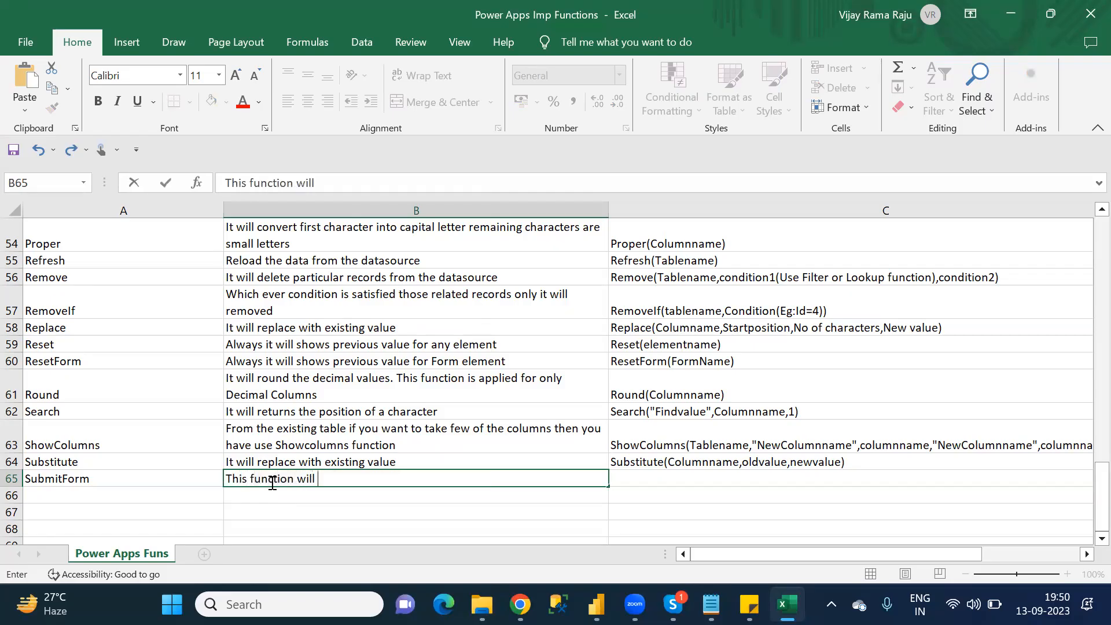
text(update the)
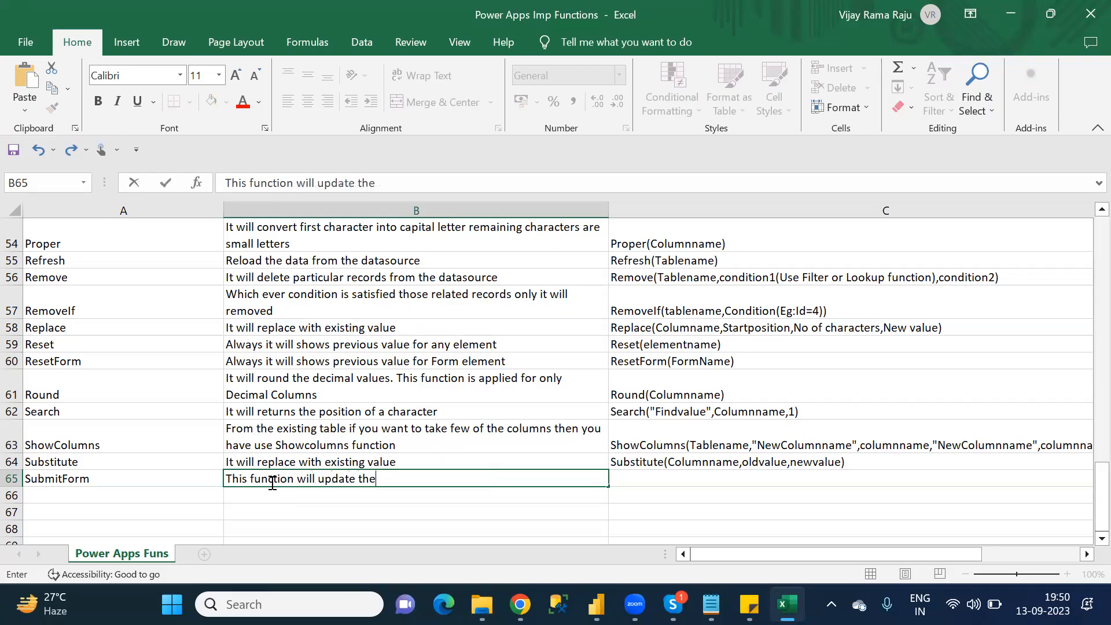
text( records in the dataso)
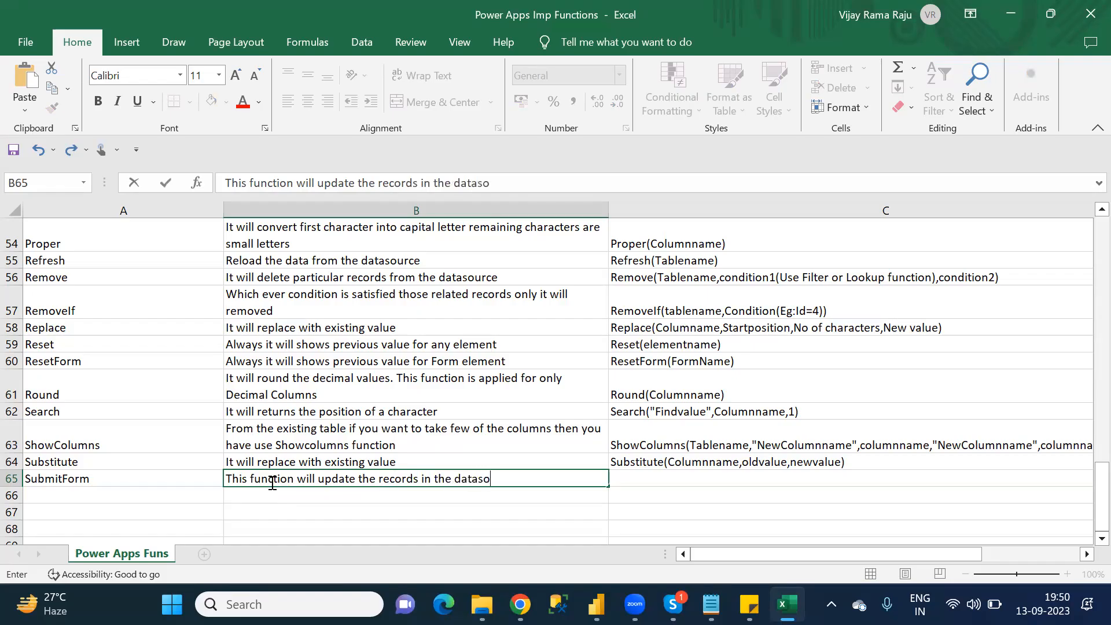
text(urce as well )
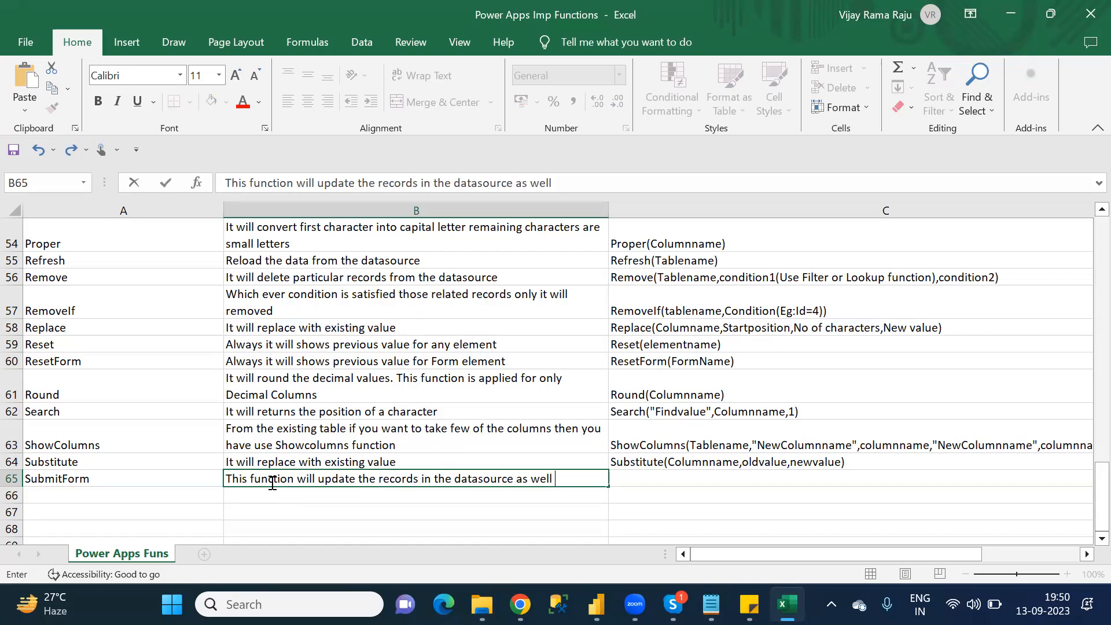
text(as in teh as in the a)
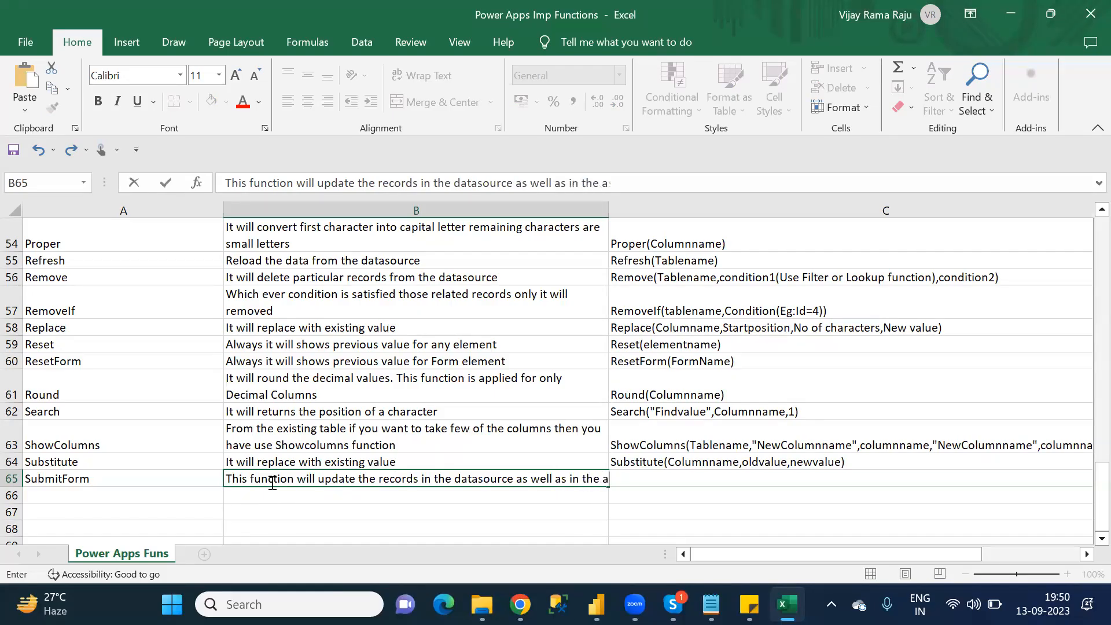
key(BackSpace)
text(Canvas App)
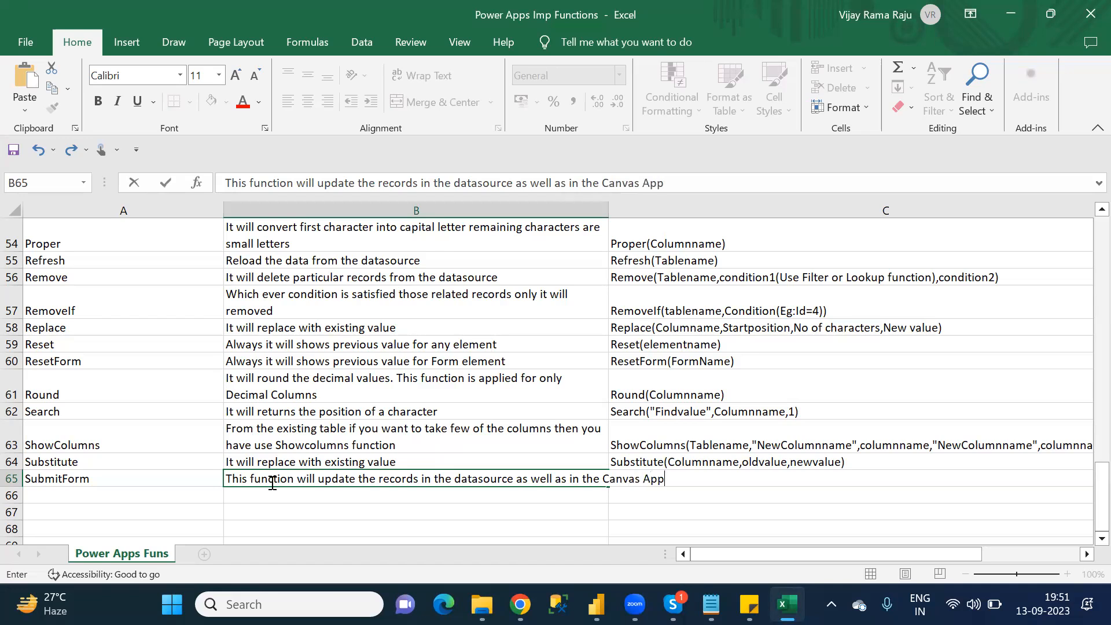
key(Tab)
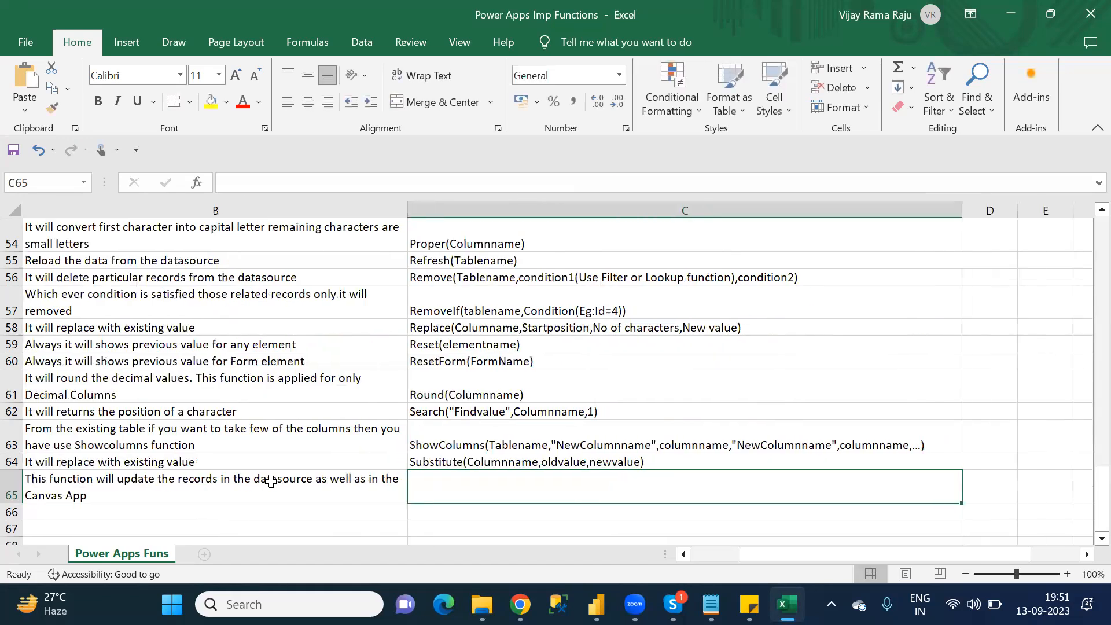
text(Sub)
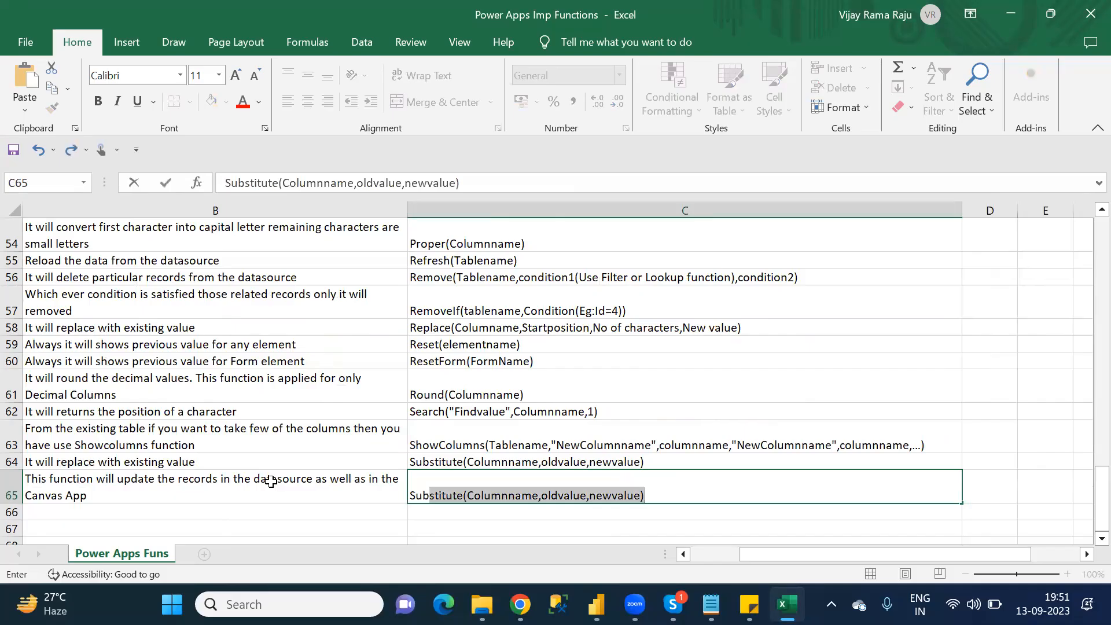
text(mit)
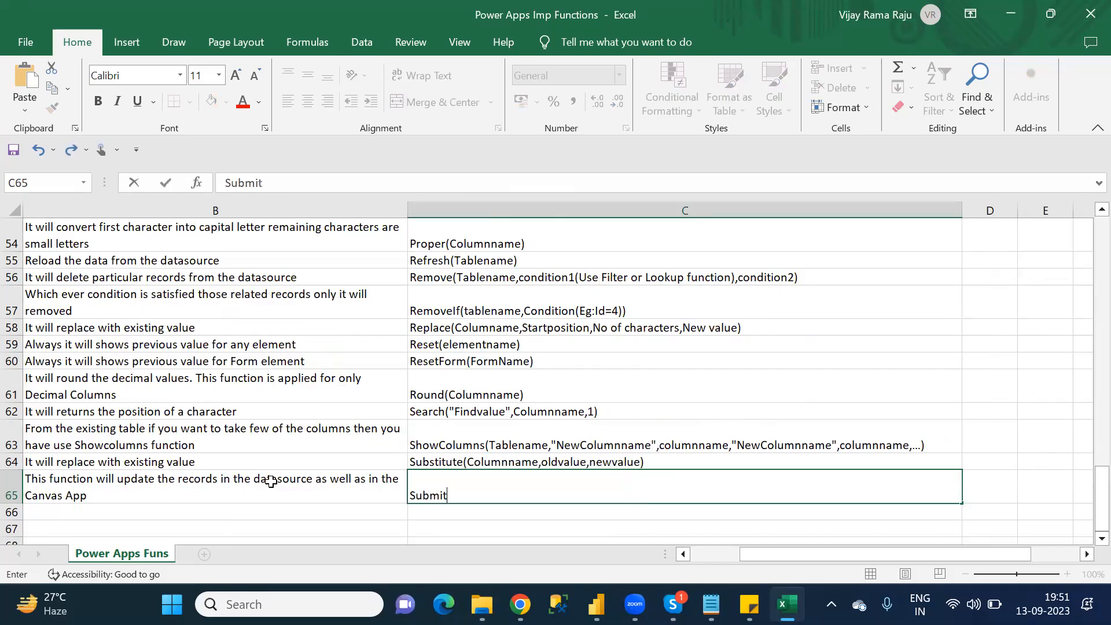
click(270, 481)
key(Left)
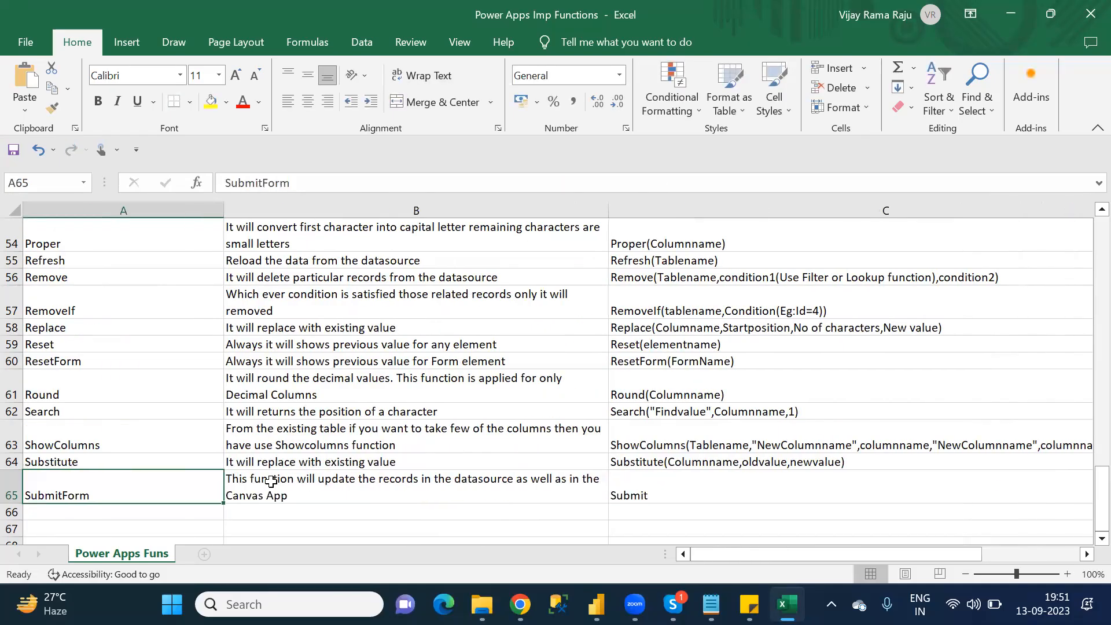
key(Right)
key(Right)
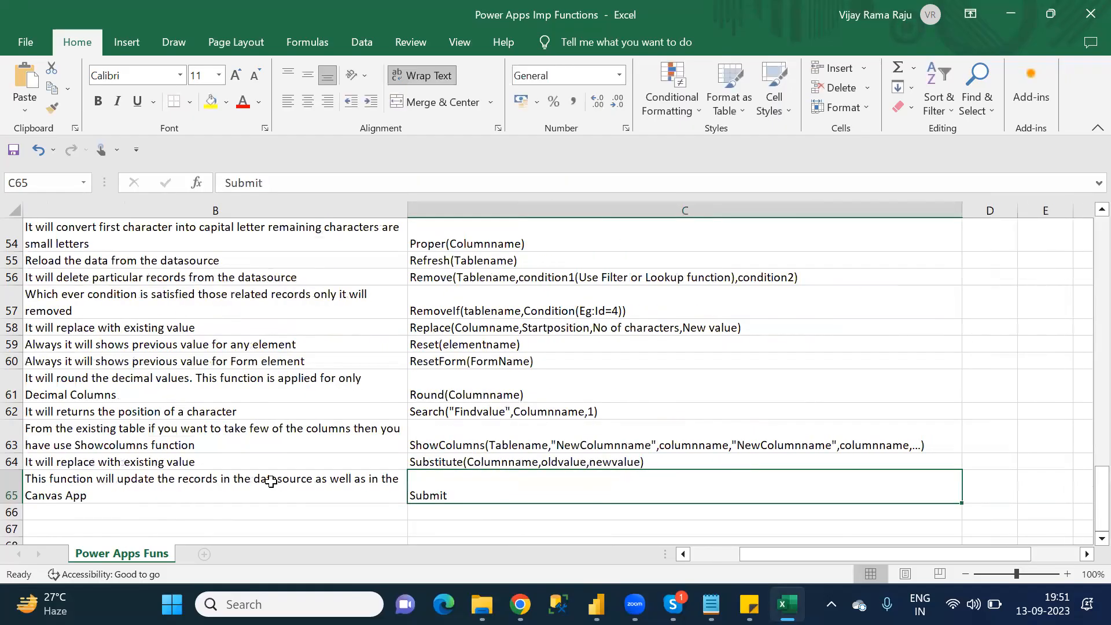
text(s)
key(BackSpace)
key(BackSpace)
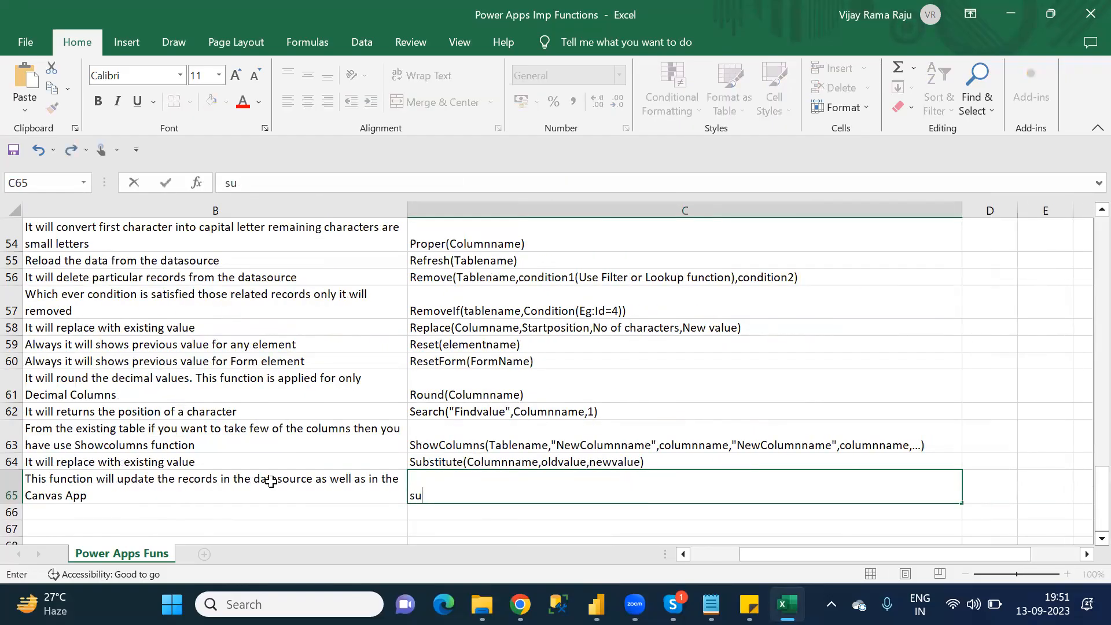
- Enter the syntax SubmitForm(Formname) in C65
text(Submit)
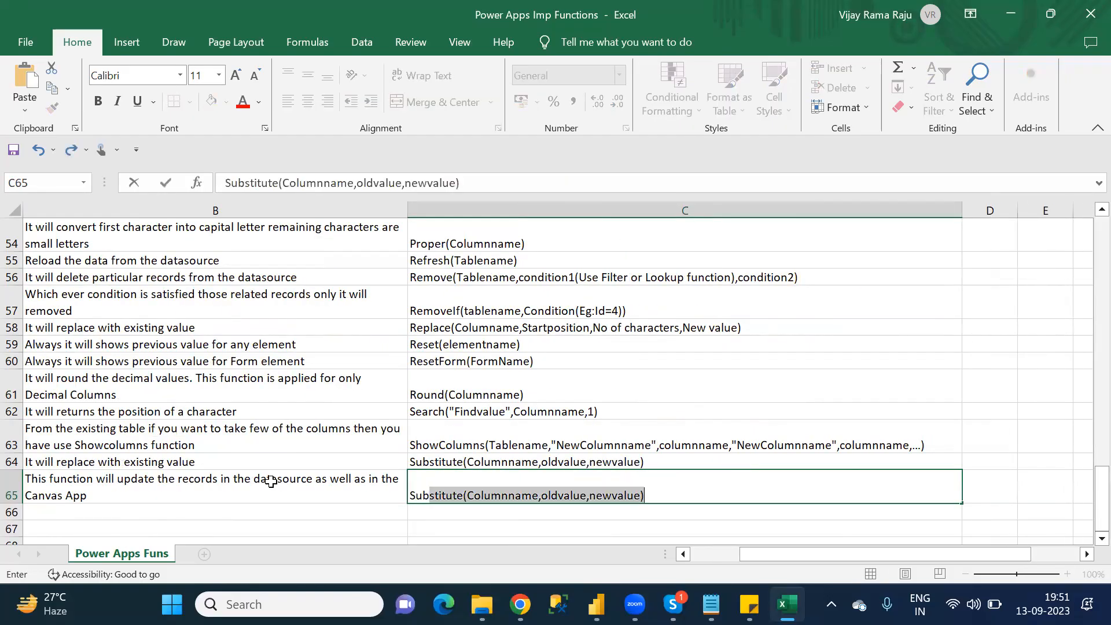
text(F)
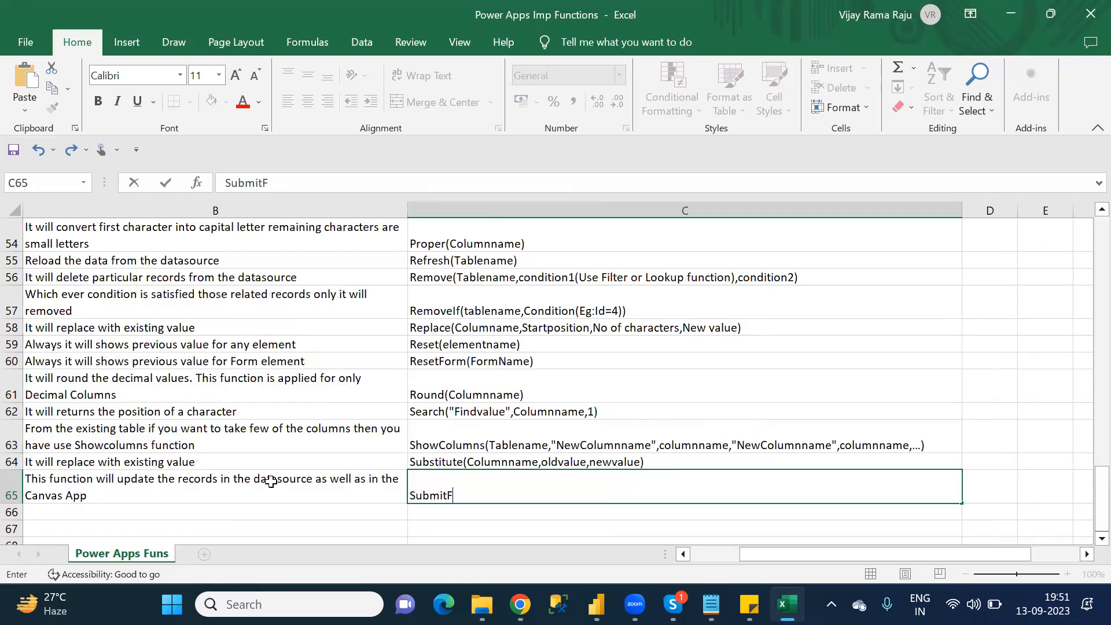
text(orm()
text(Formna)
text(m)
key(BackSpace)
text(name)
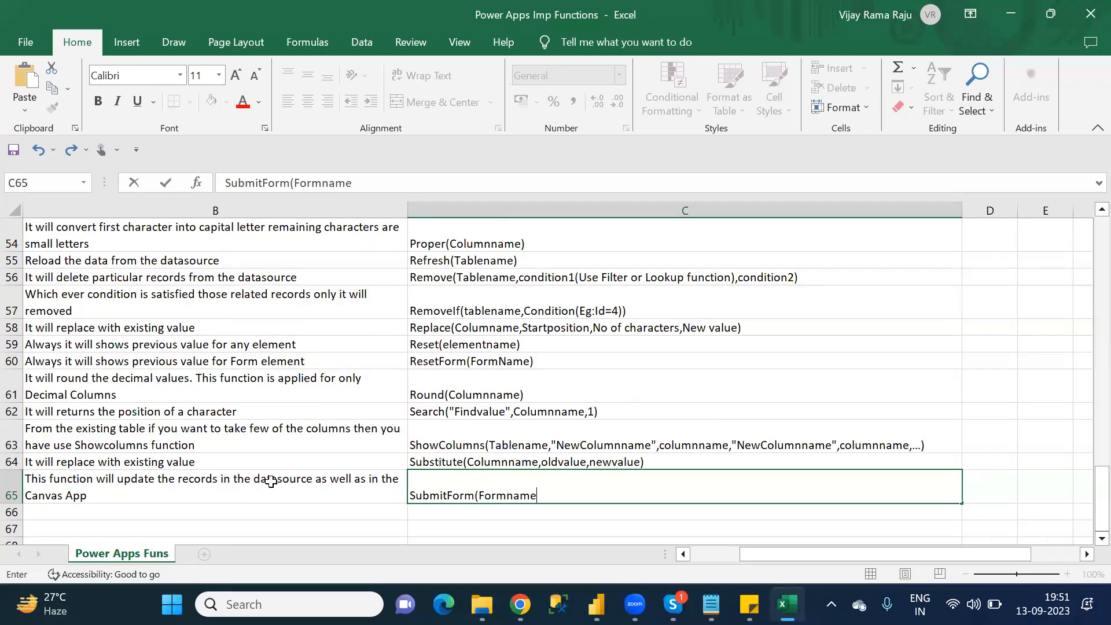
text())
key(Return)
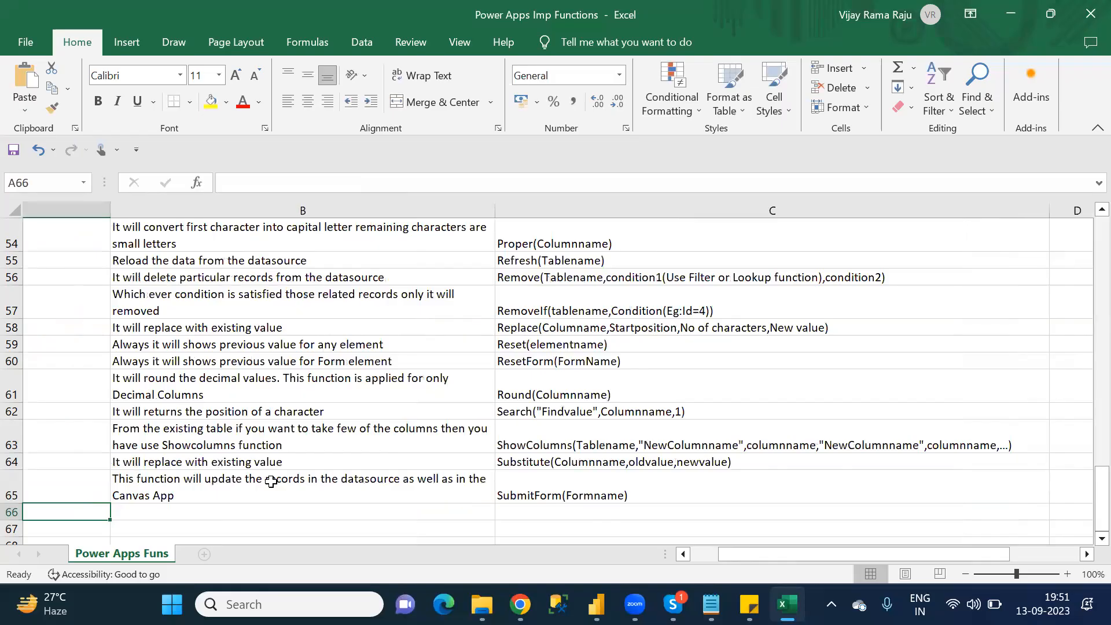
- Check the function after SubmitForm in Notepad's S Category Functions list and enter Sum in A66 of the Excel sheet
key(Left)
key(alt+Tab)
key(Down)
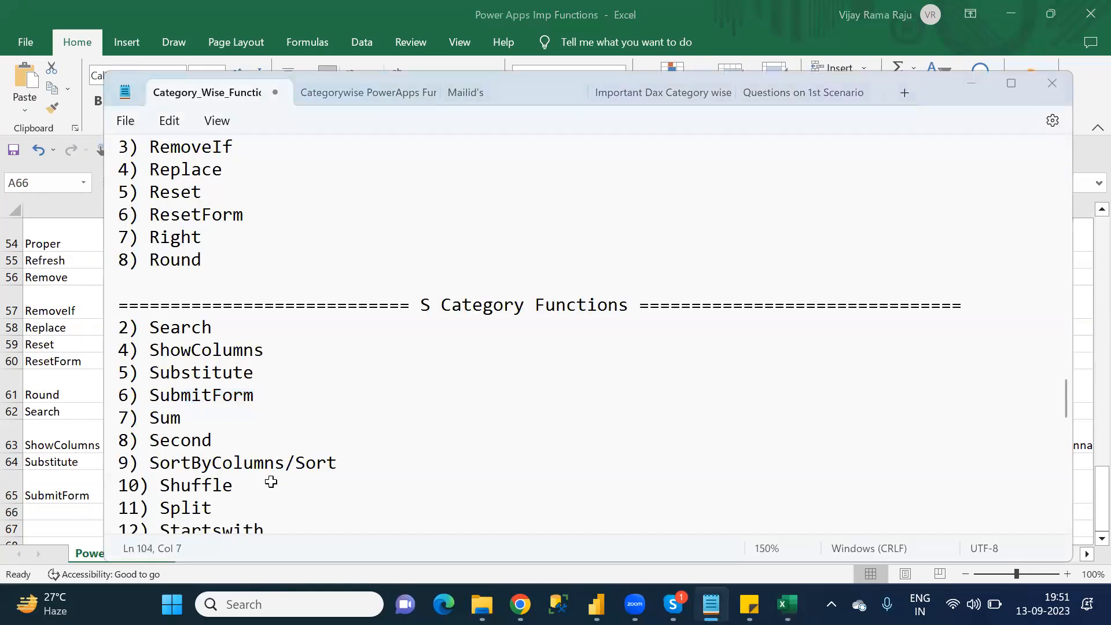
key(alt+Tab)
text(Sum)
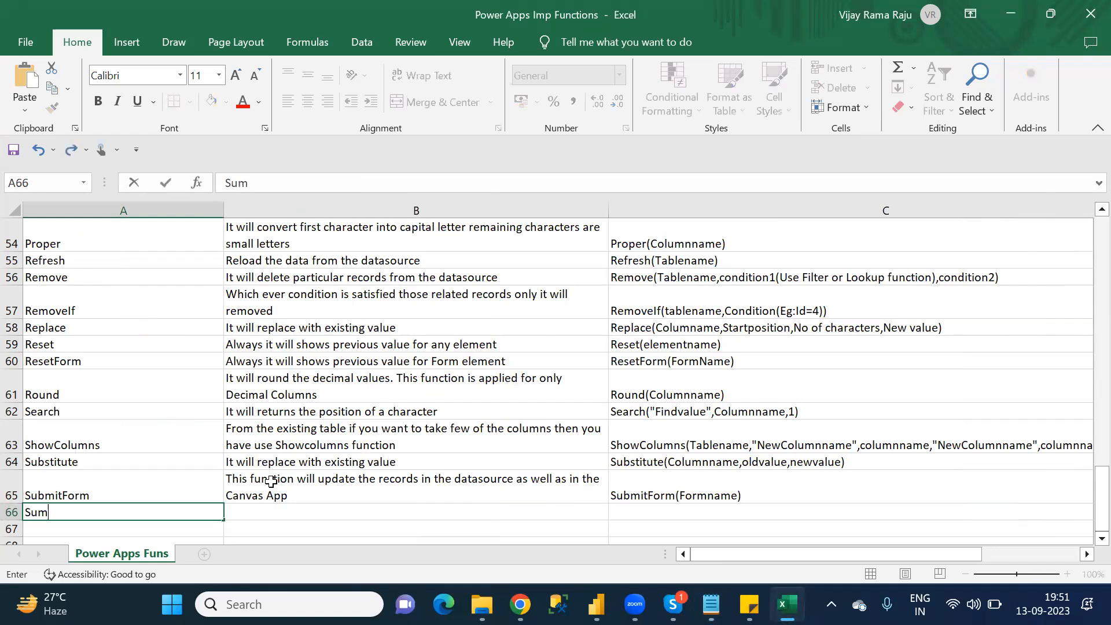
key(Tab)
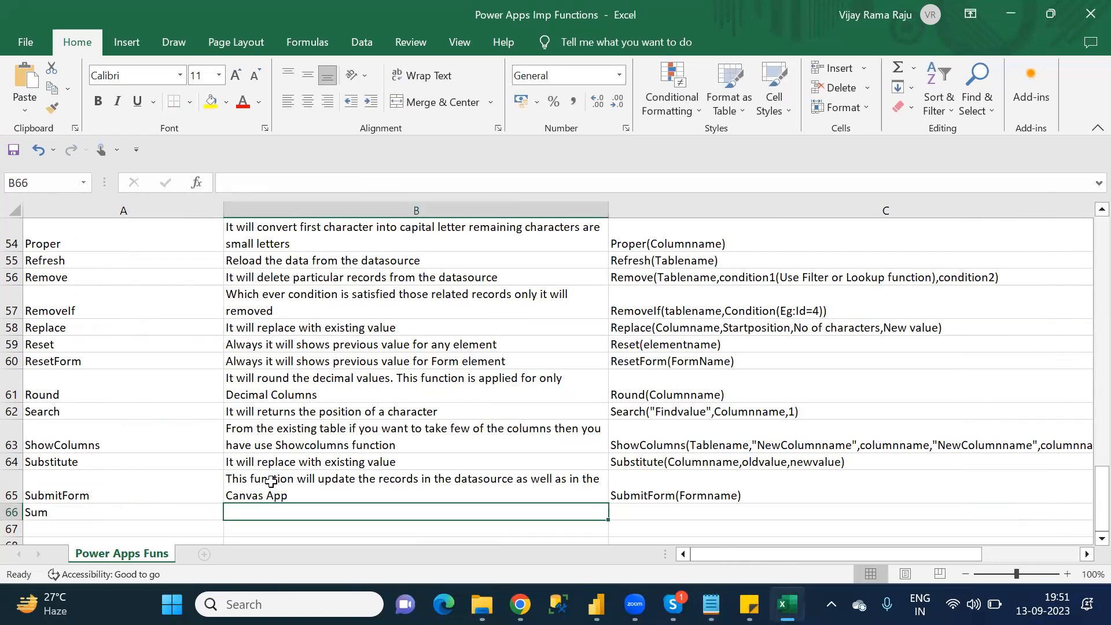
- Enter the Sum description "It will calculate the total value of a column" in B66
text(It will calculate)
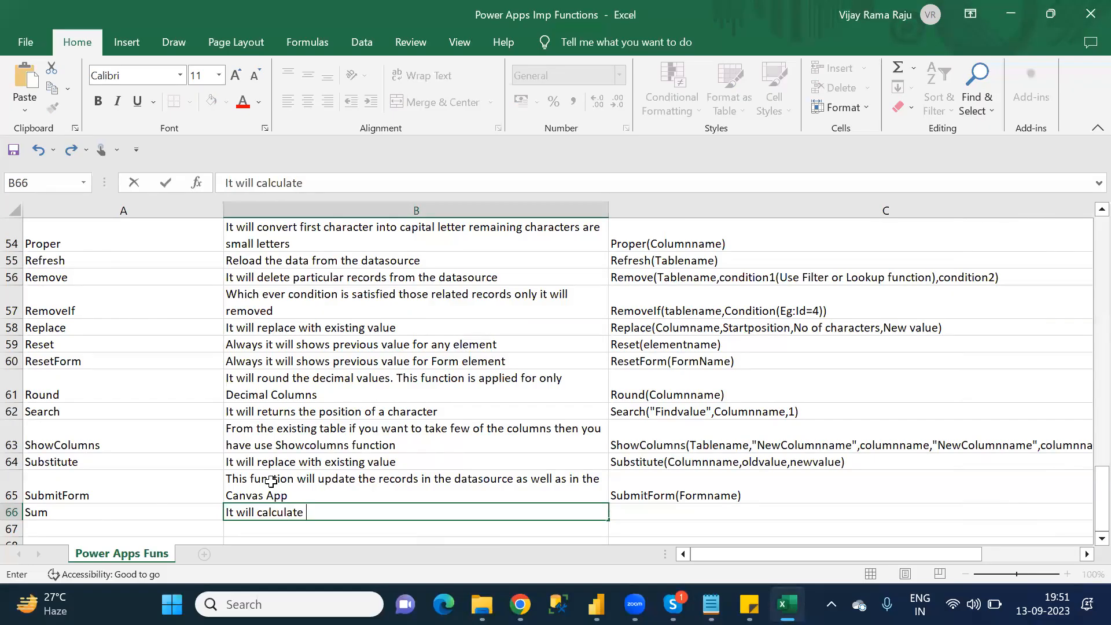
text( the total value)
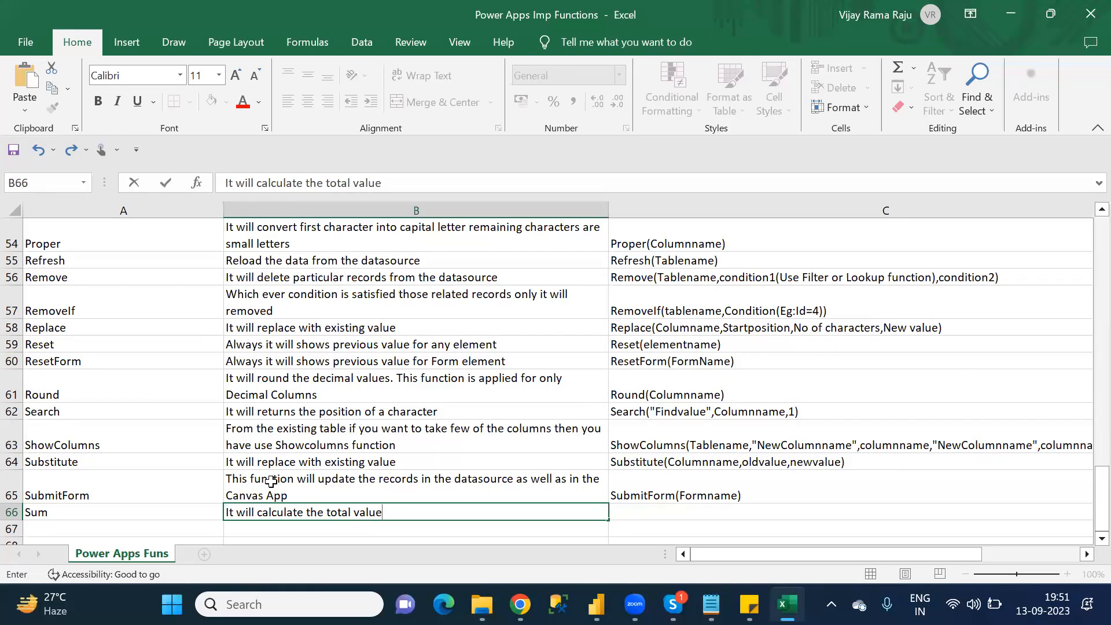
text( of a c)
key(BackSpace)
key(BackSpace)
key(BackSpace)
key(BackSpace)
text(aco)
key(BackSpace)
key(BackSpace)
text(column)
key(Tab)
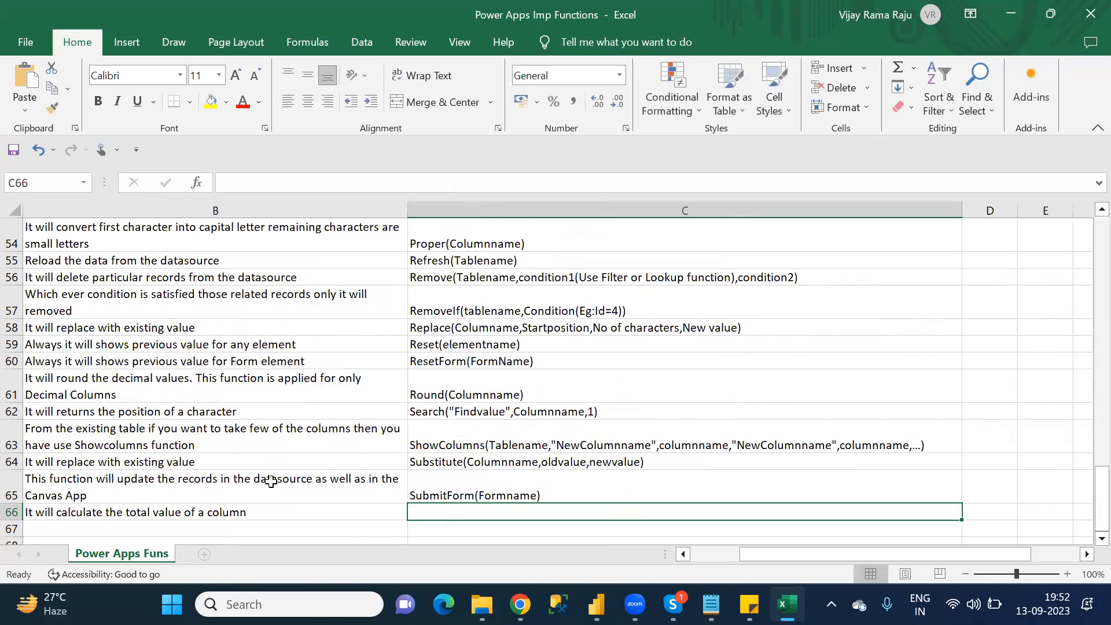
- Enter the syntax Sum(Tablename,Numeric/Decimal columnname) in C66
text(Sum(Tabl)
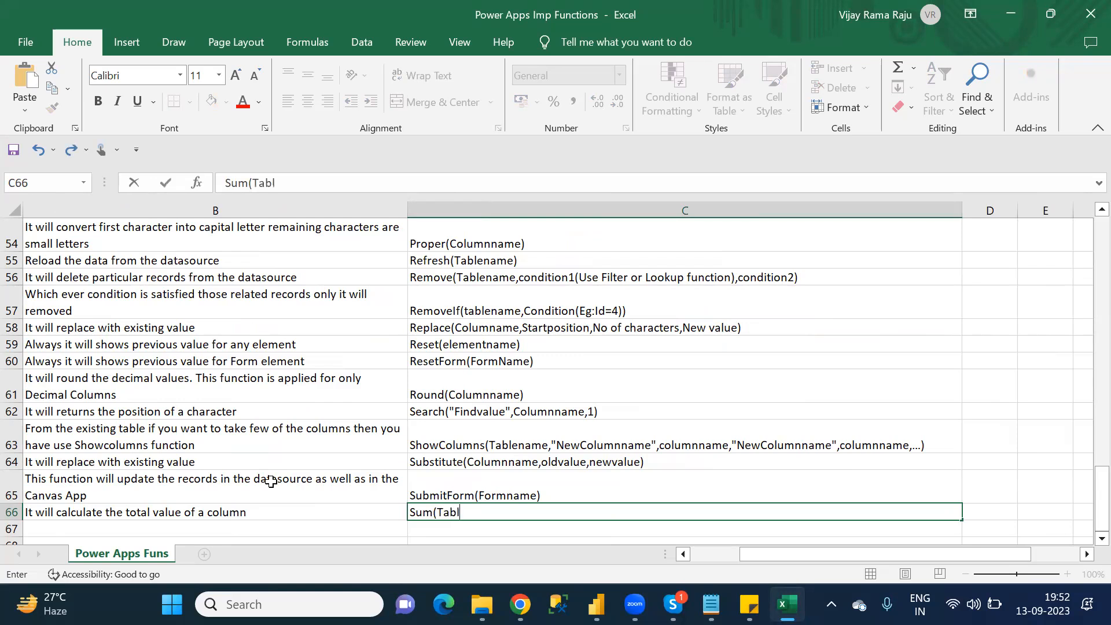
text(ename,Num)
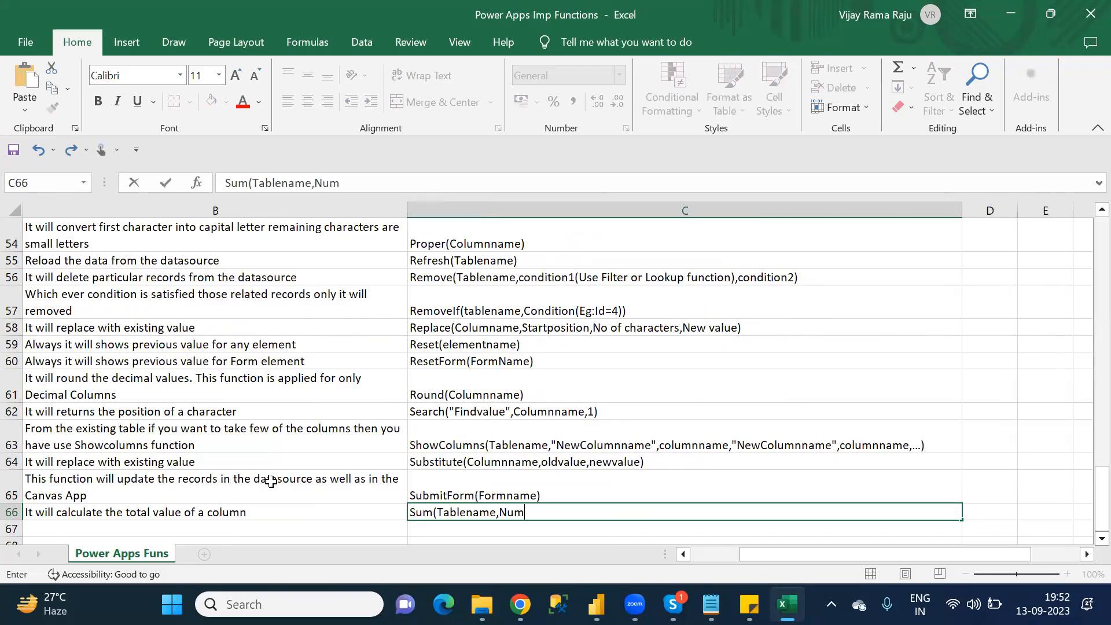
text(eric/Decimal co)
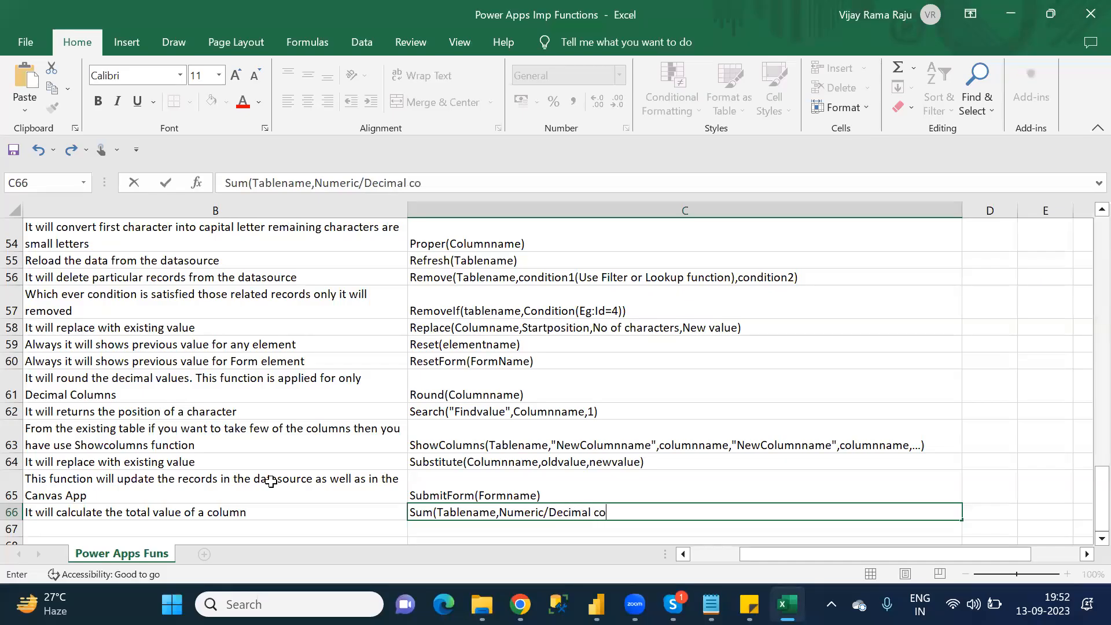
text(lumnname))
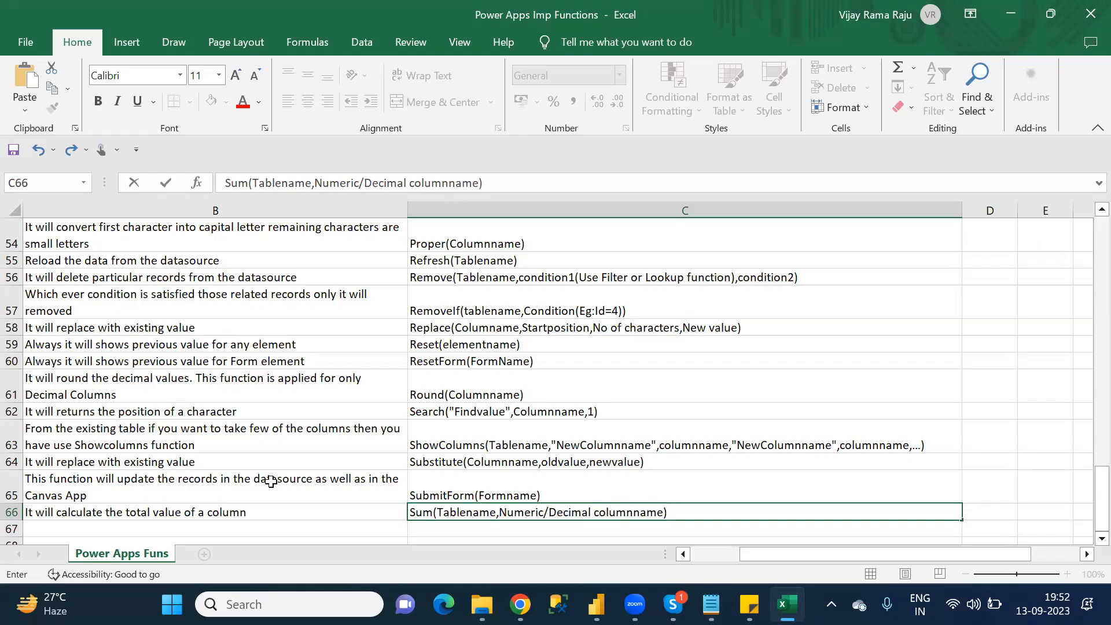
- Check the function after Sum in Notepad's S Category Functions list and enter Second in A67 of the Excel sheet
key(Return)
key(Left)
key(Left)
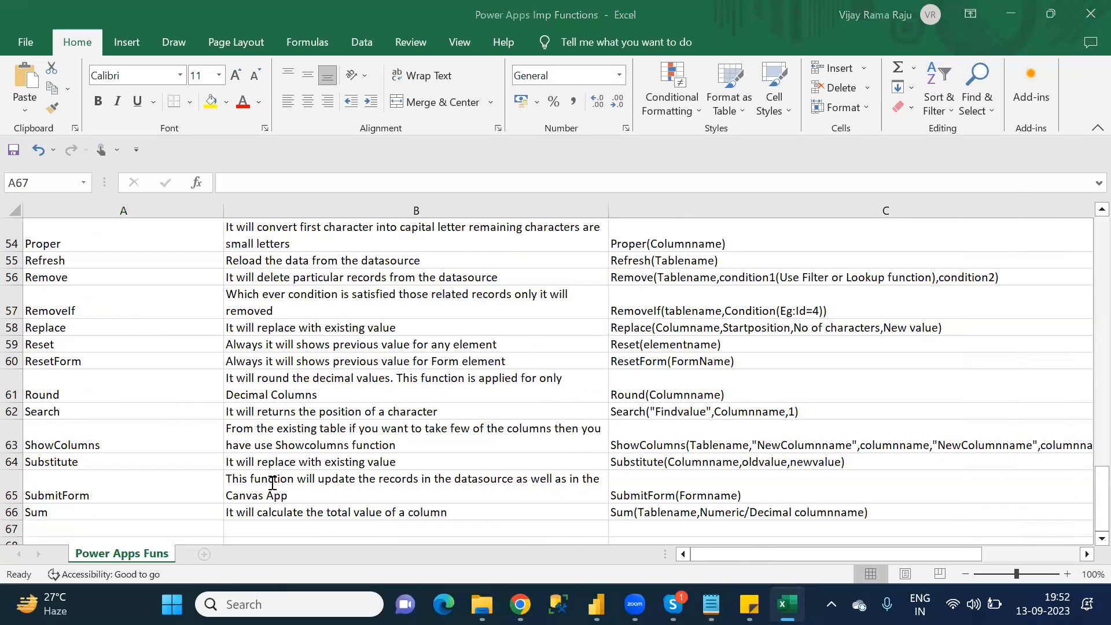
key(alt+Tab)
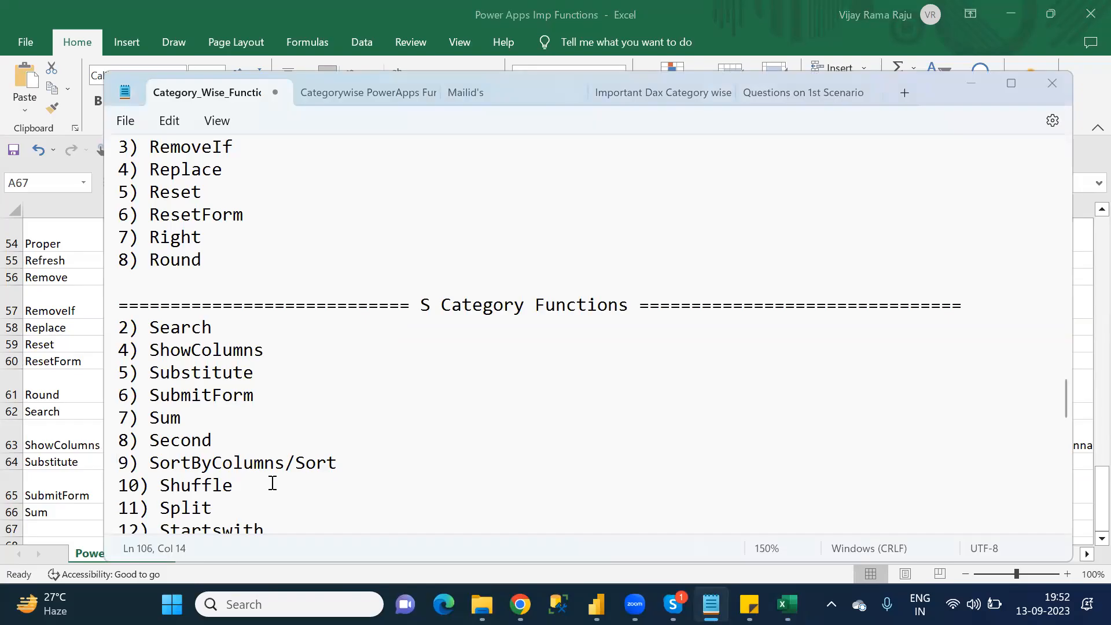
key(alt+Tab)
text(Second)
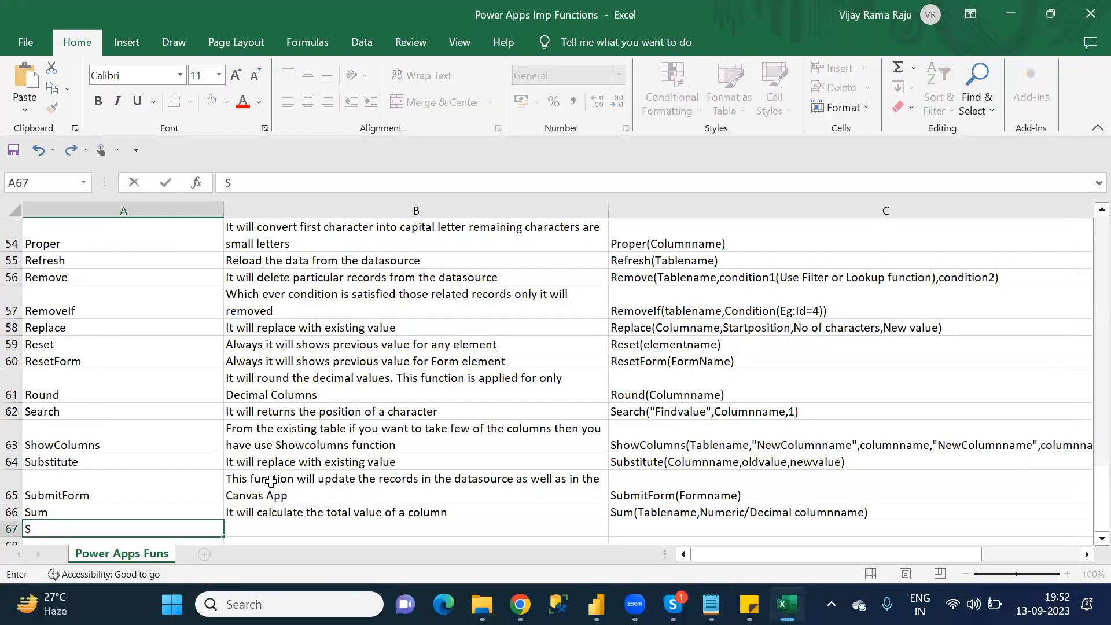
key(Tab)
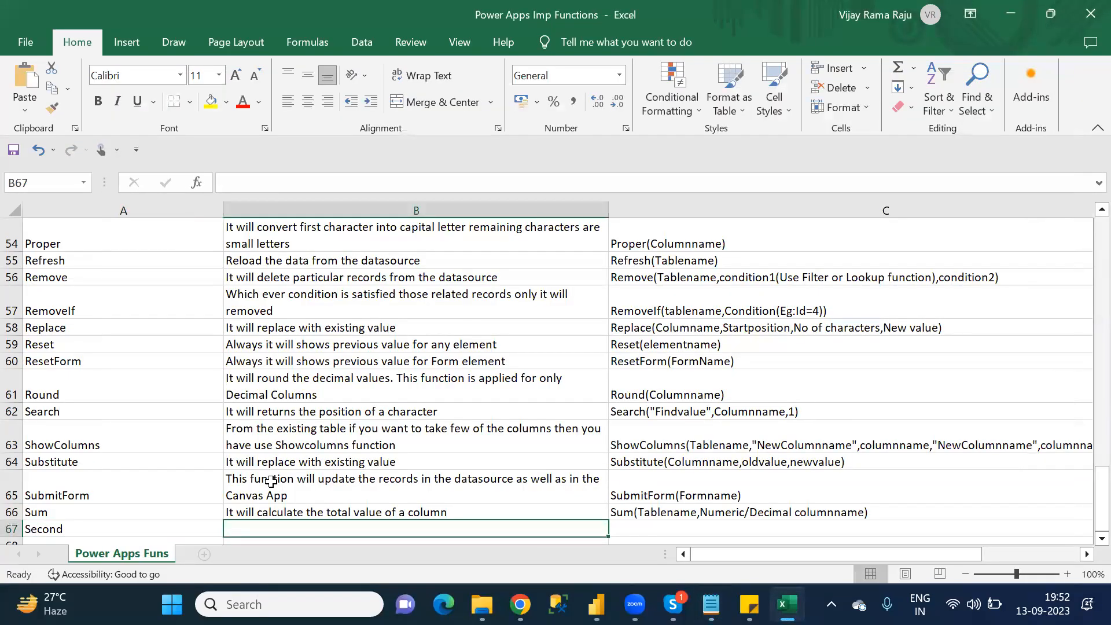
- Enter the Second description "It will extract second from datetime column" in B67
text(It w)
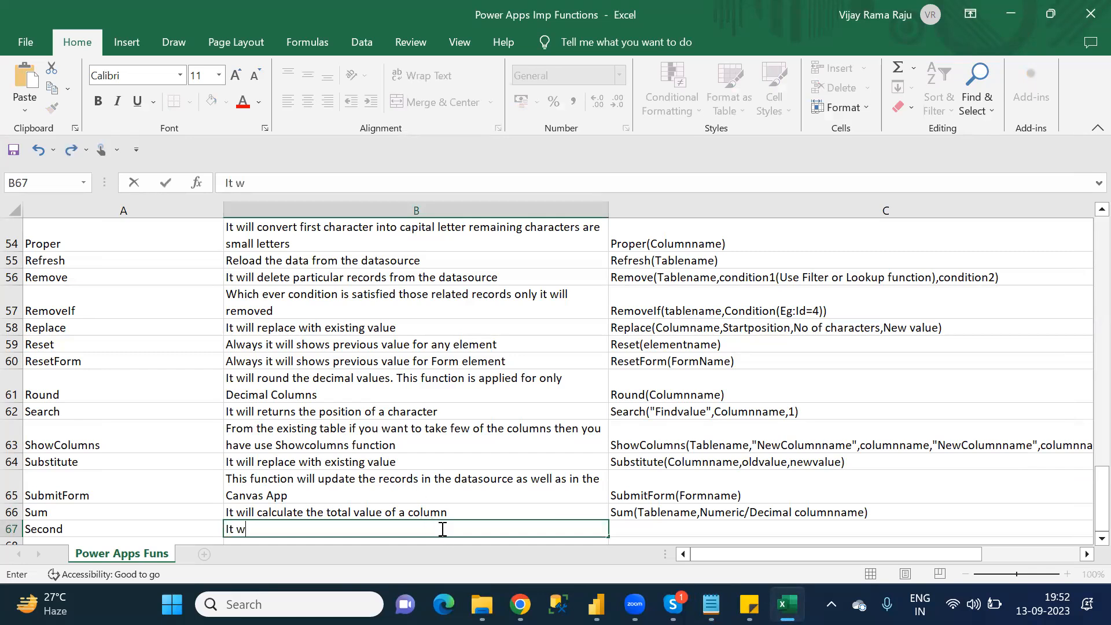
text(ill extract secor)
key(BackSpace)
text(nds f)
key(BackSpace)
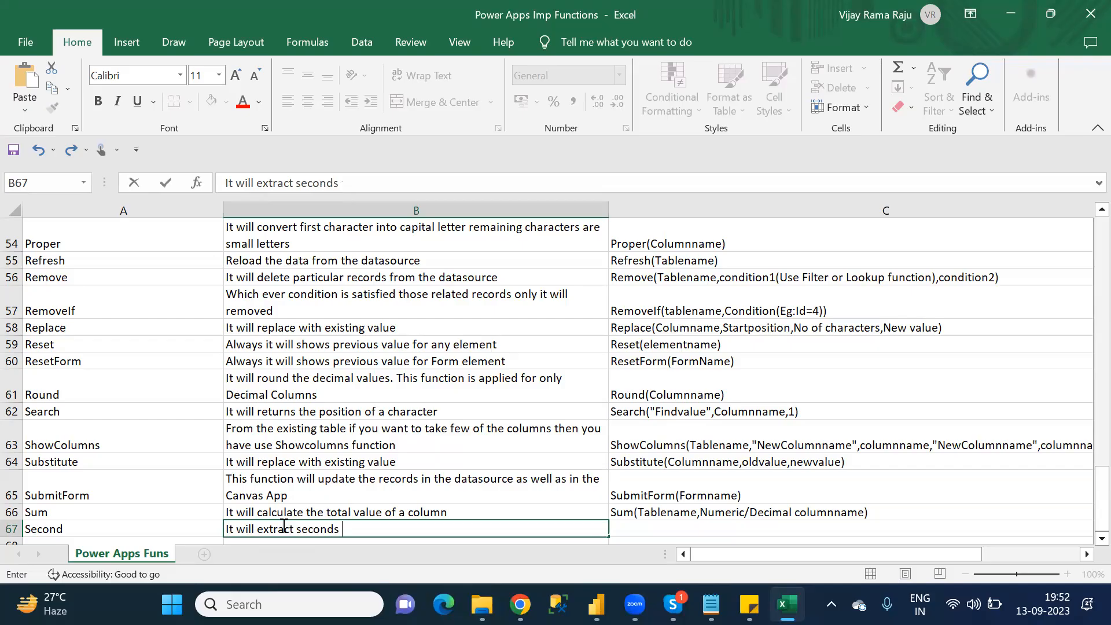
text(from date)
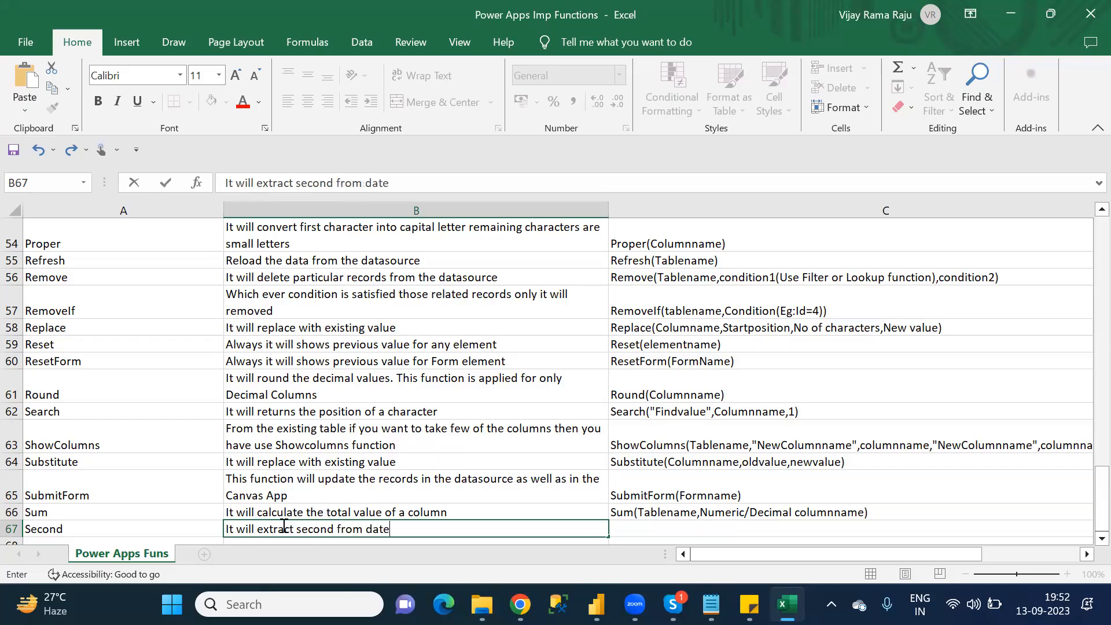
text(time coli)
key(BackSpace)
text(umn)
key(Tab)
- Enter the syntax Second(DatetimeColumnname) in C67
text(S)
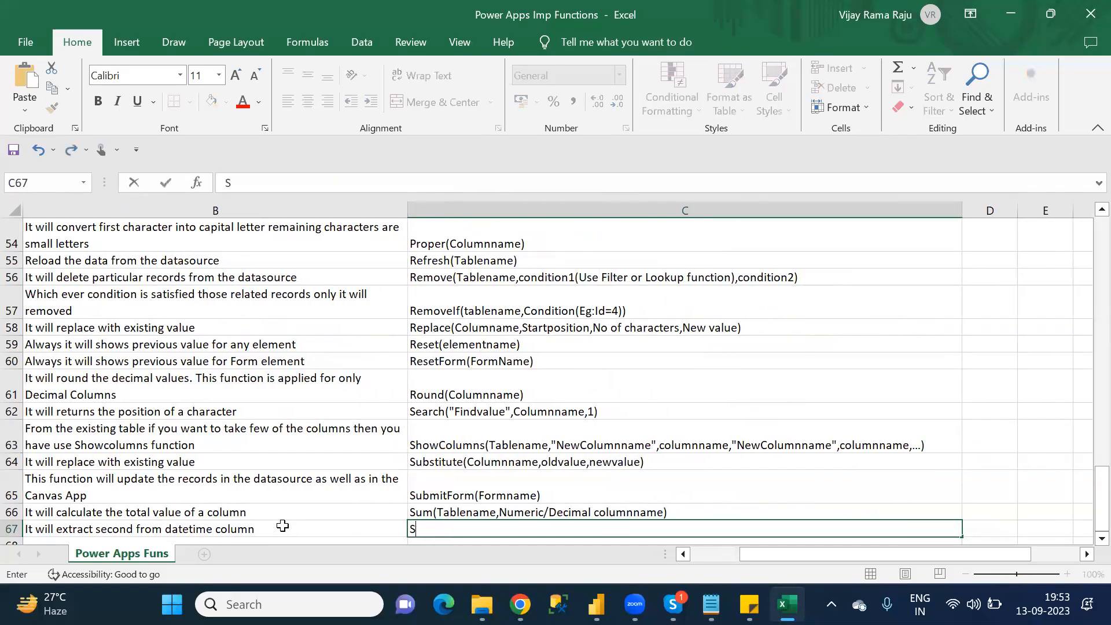
text(econd(Datetime)
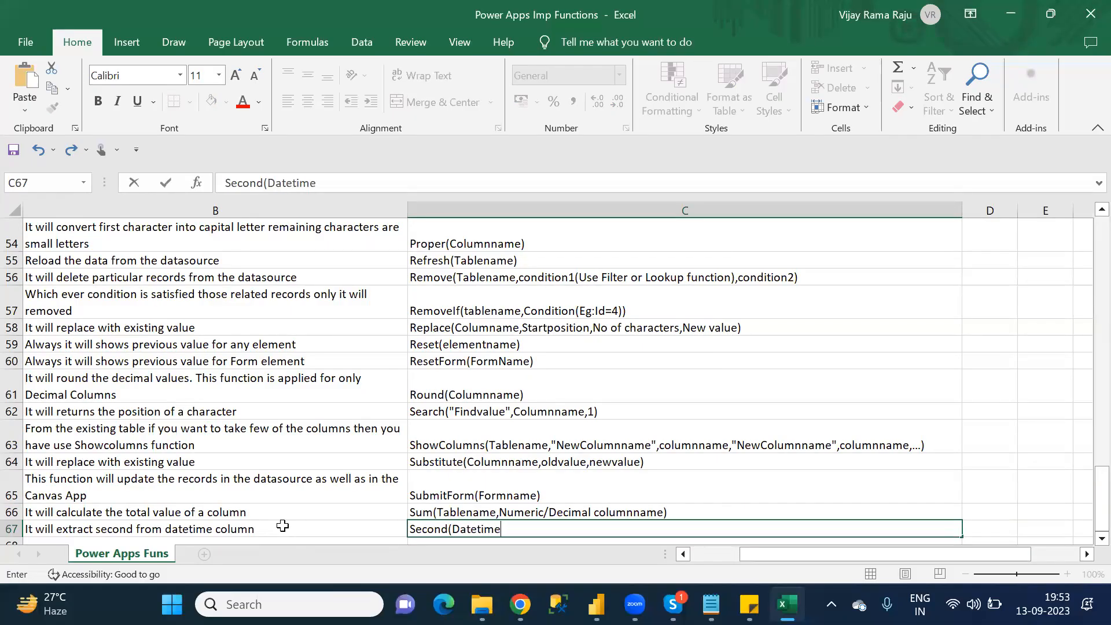
text(Columnname))
key(Return)
key(Return)
key(Left)
key(Left)
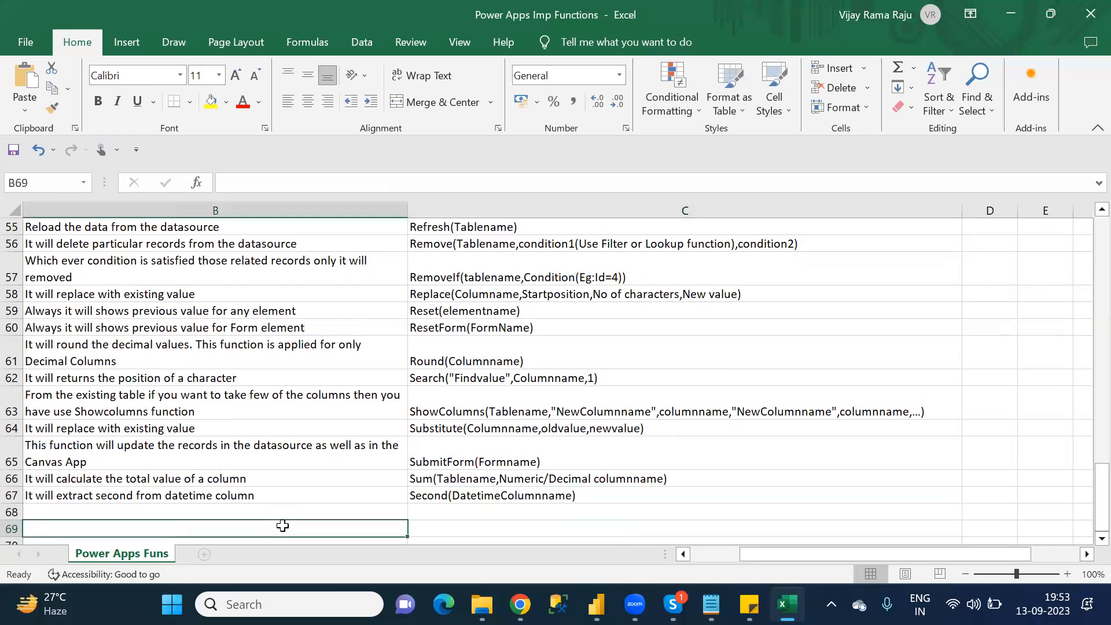
key(Up)
- Review the remaining entries of the S Category Functions list in Notepad and return to A68 of the Excel sheet
key(alt+Tab)
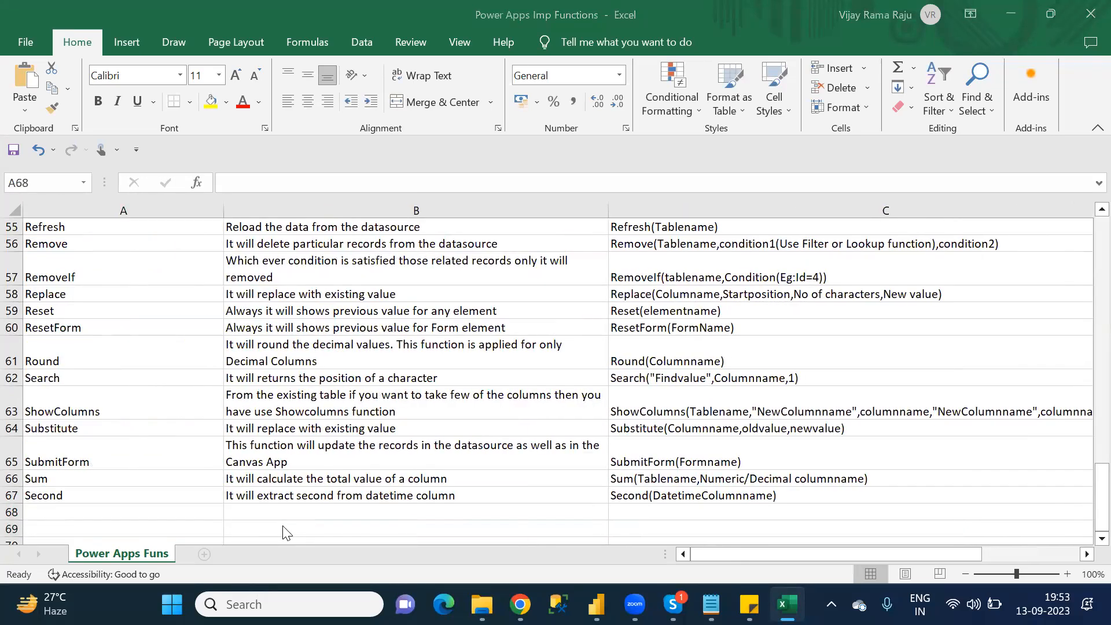
key(alt+Tab)
key(alt+Tab)
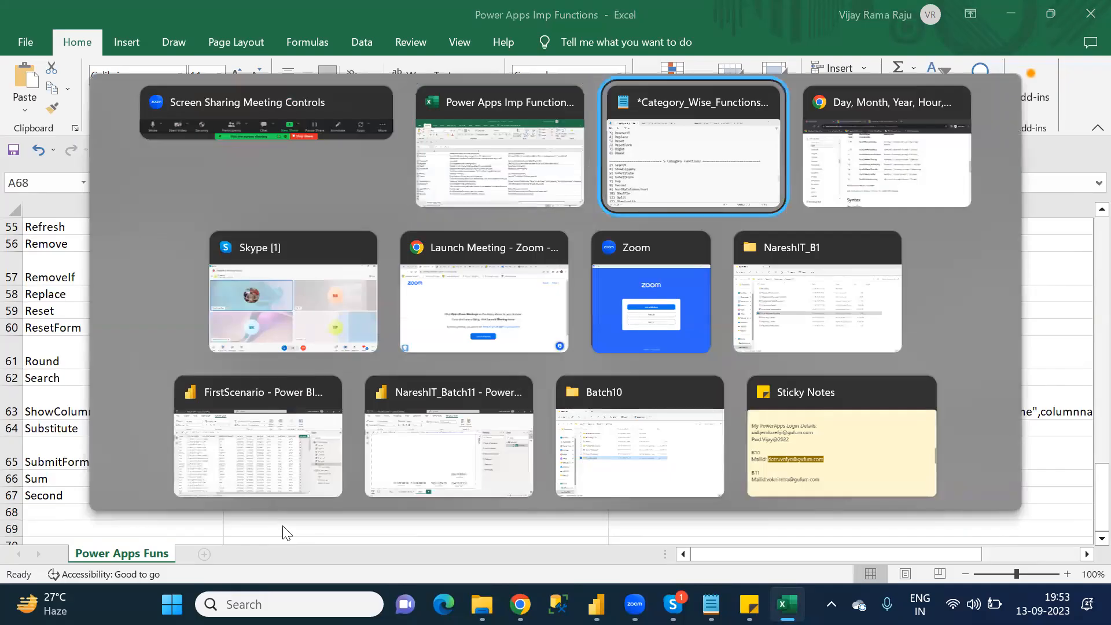
key(Down)
key(Down)
key(Down)
key(Down)
key(Down)
key(Down)
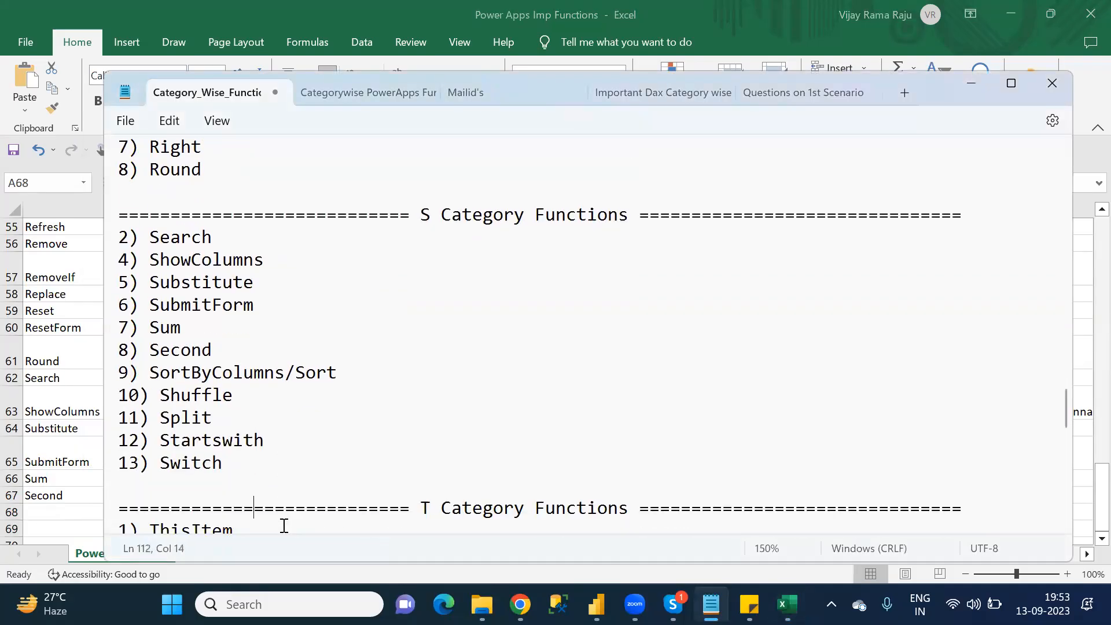
key(alt+Tab)
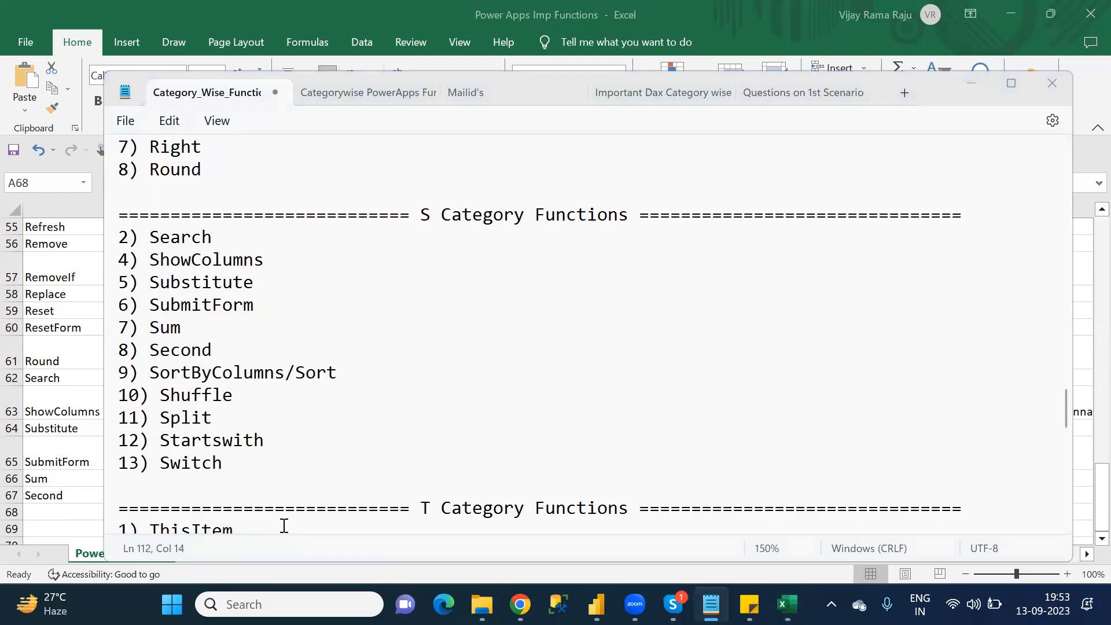
click(41, 508)
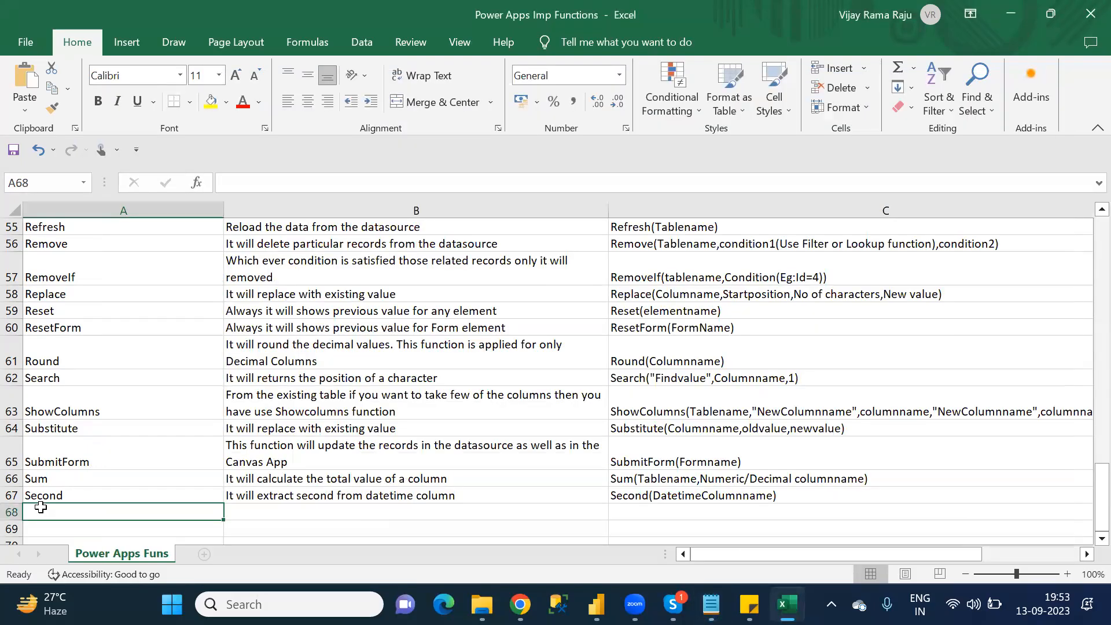
- Copy SortByColumns/Sort from Notepad's S Category Functions list into A68 of the Excel sheet
key(alt+Tab)
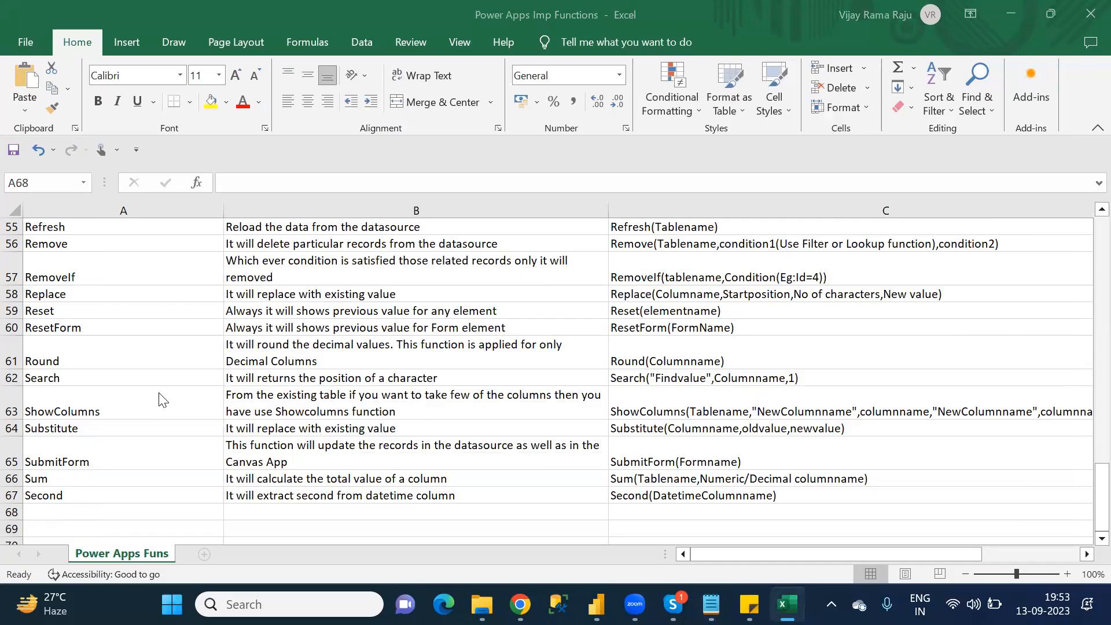
key(alt+Tab)
drag(353, 376, 151, 379)
key(ctrl+c)
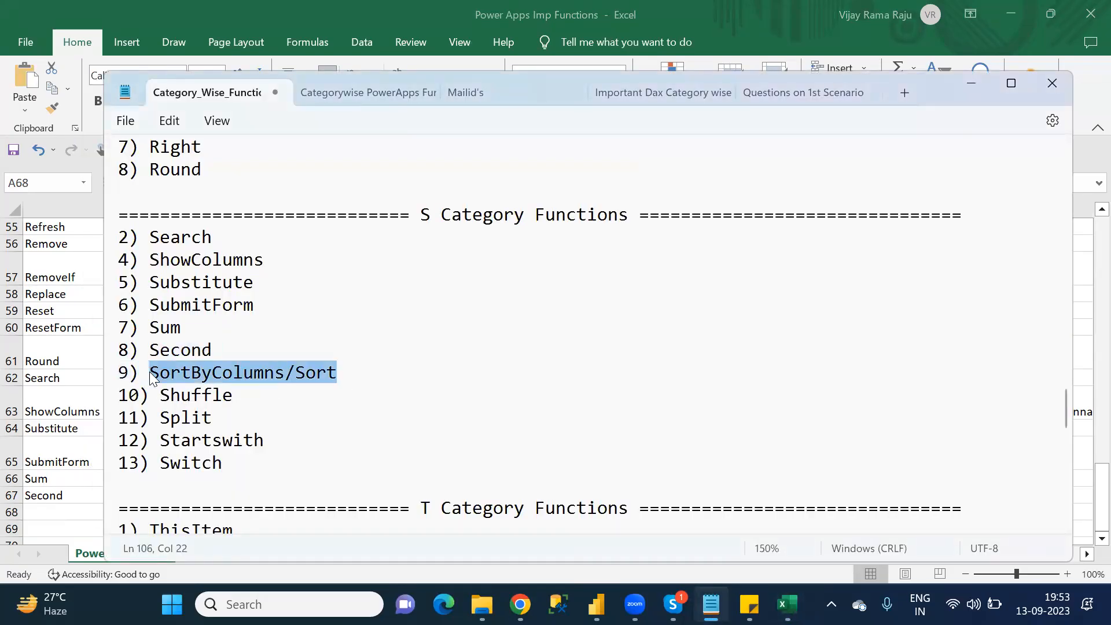
click(50, 514)
click(51, 514)
key(ctrl+v)
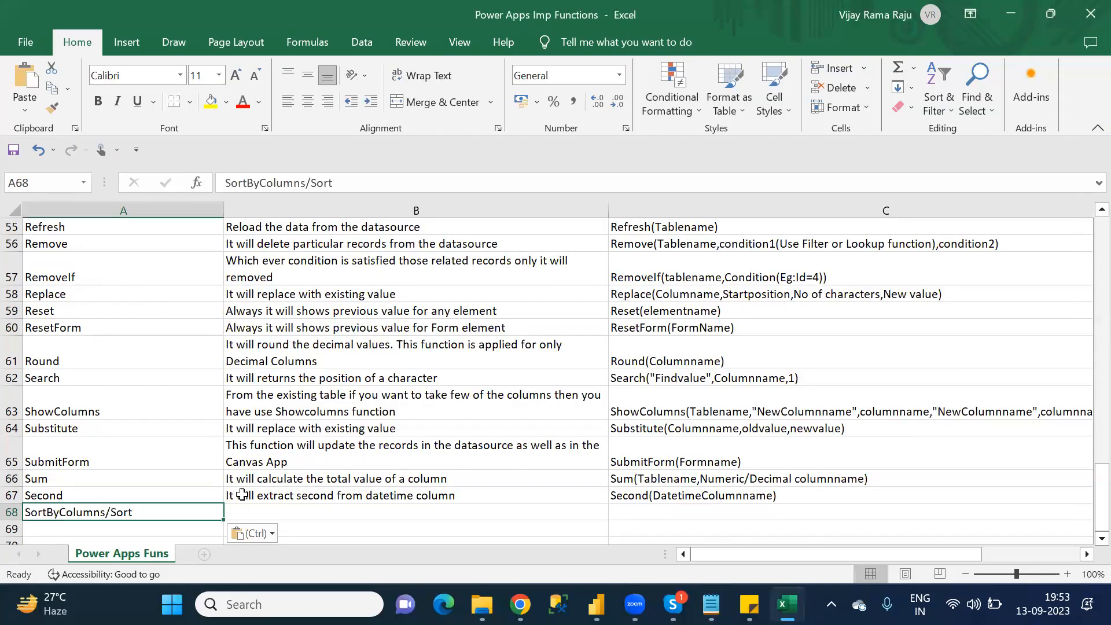
- Enter the SortByColumns/Sort description "It will sort the column values either in ascending or descending order" in B68
click(301, 507)
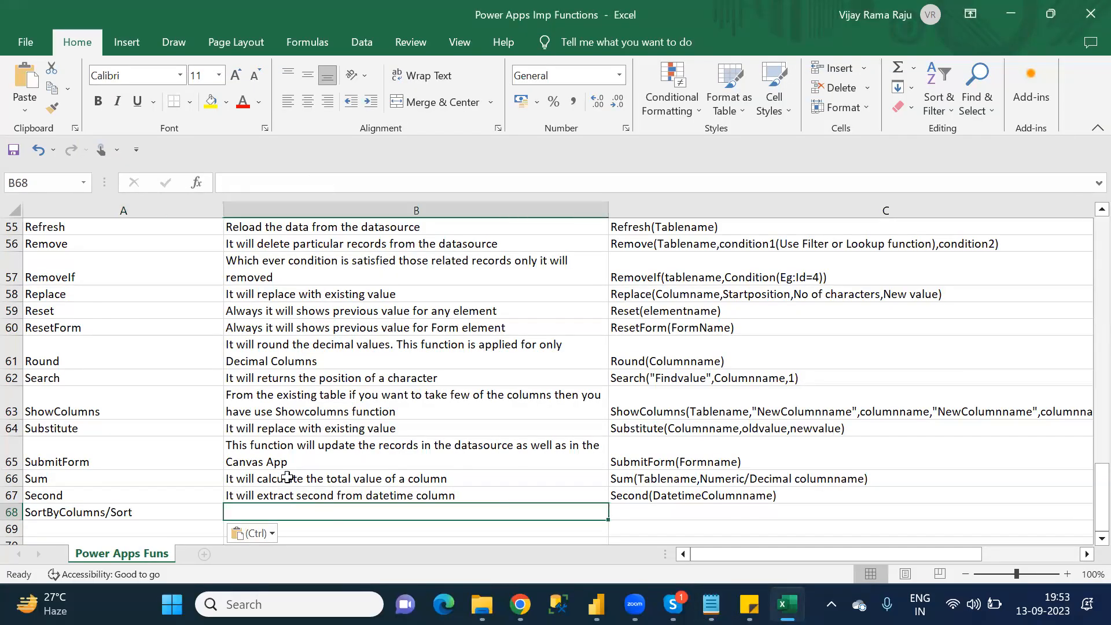
text(I)
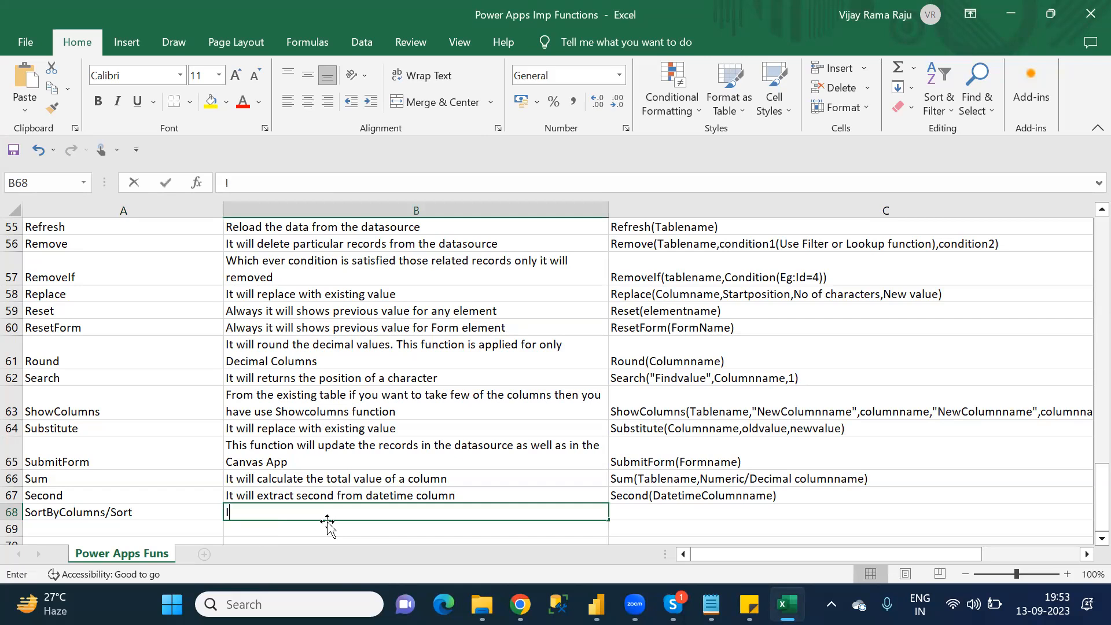
text(t will )
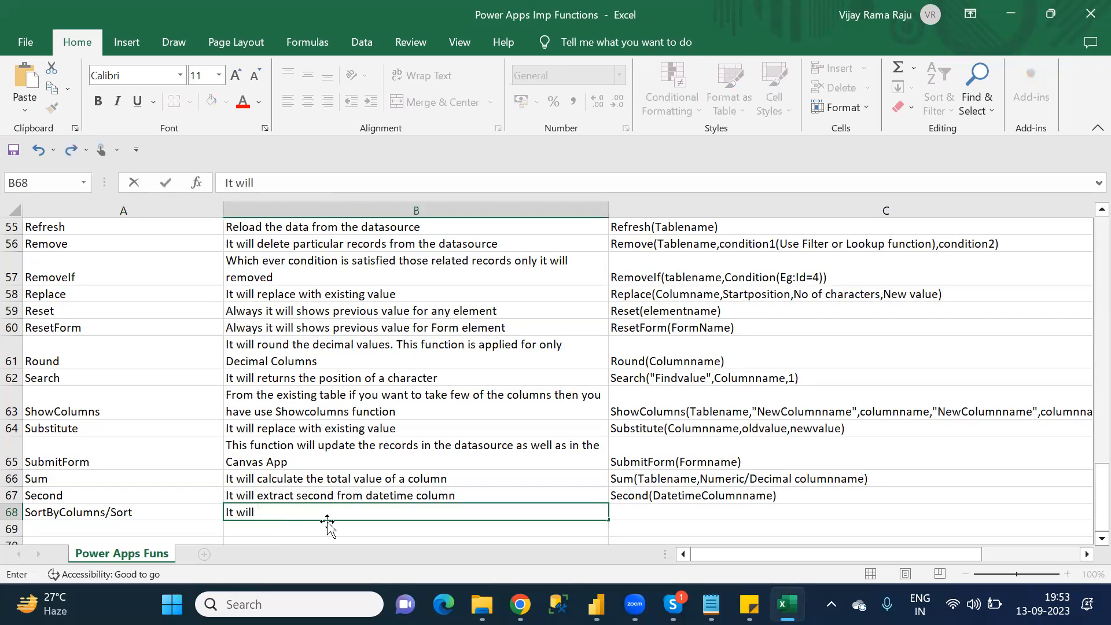
text(so)
text(rt the columna)
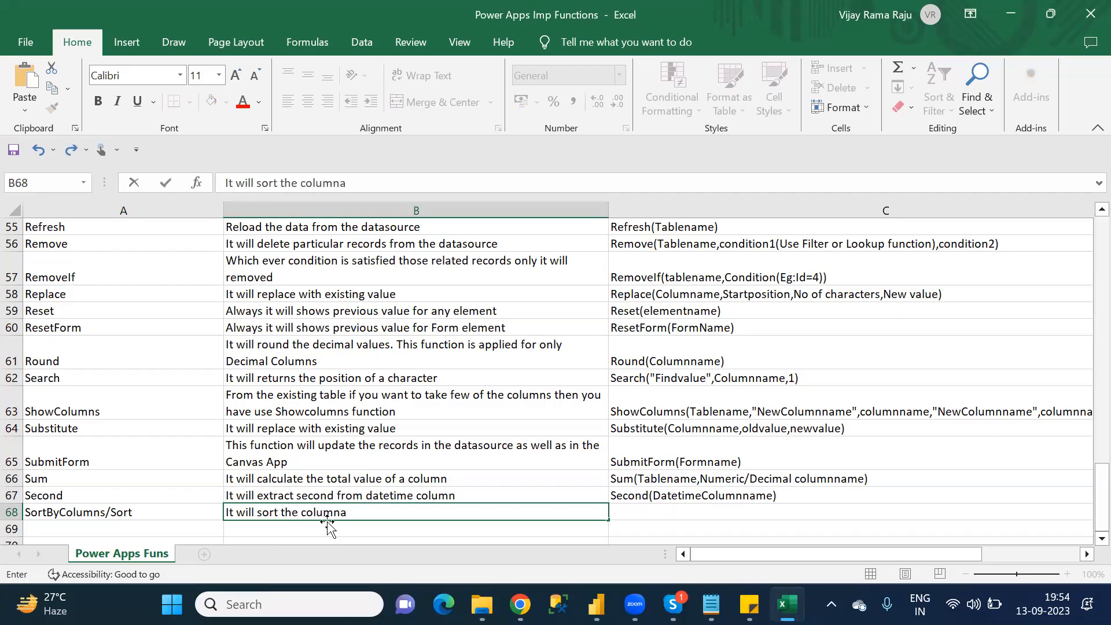
key(BackSpace)
text(values either in as)
key(BackSpace)
text(ascending o)
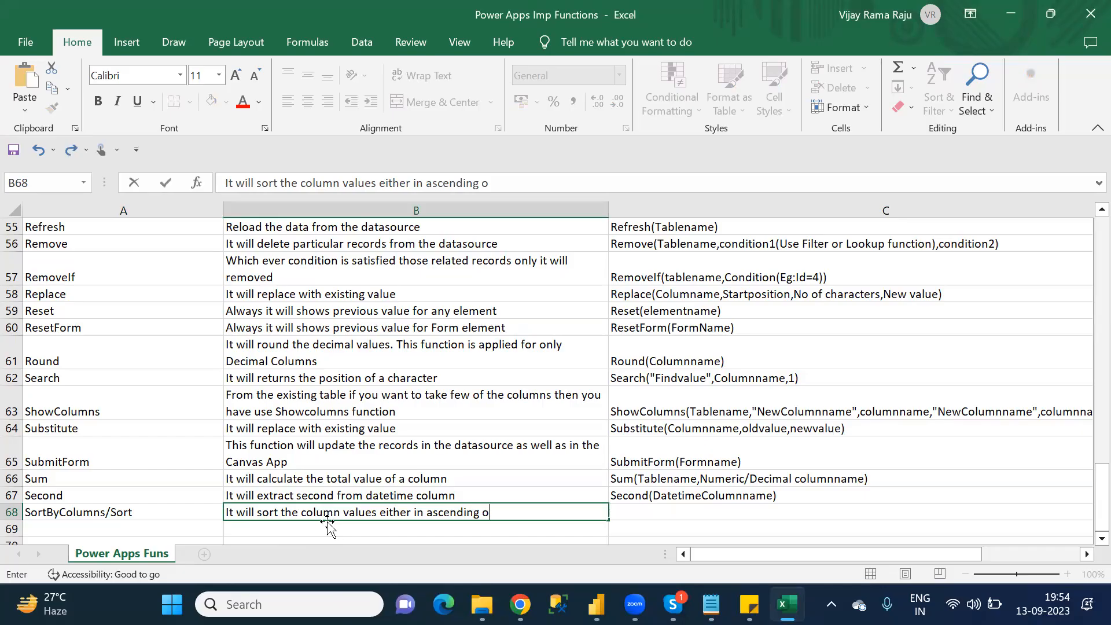
text(r des)
text(cending o)
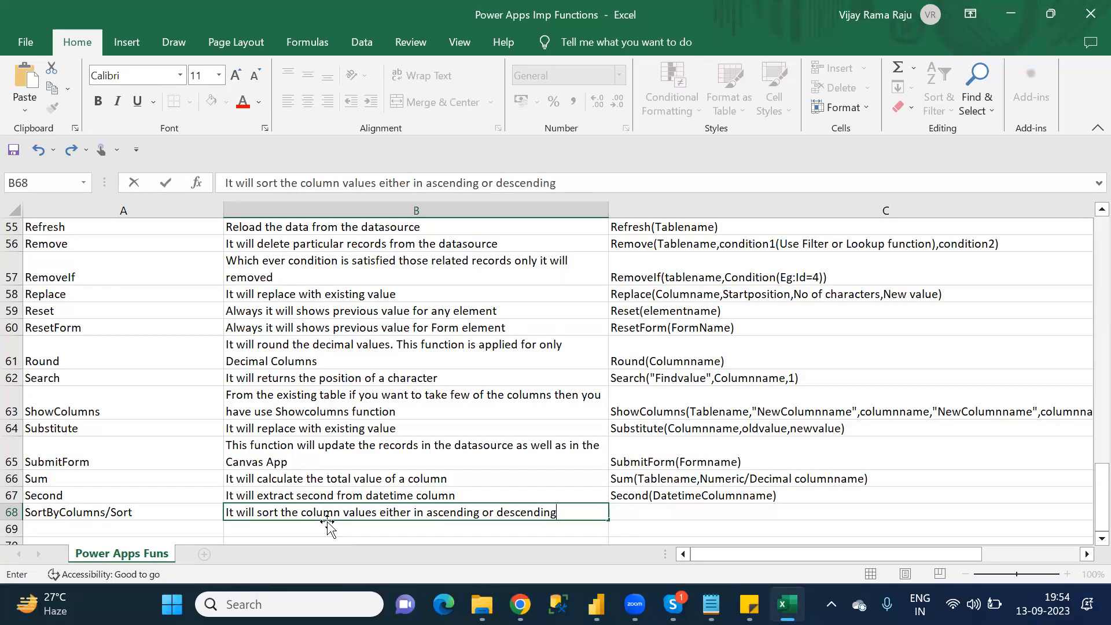
text(rder)
key(Tab)
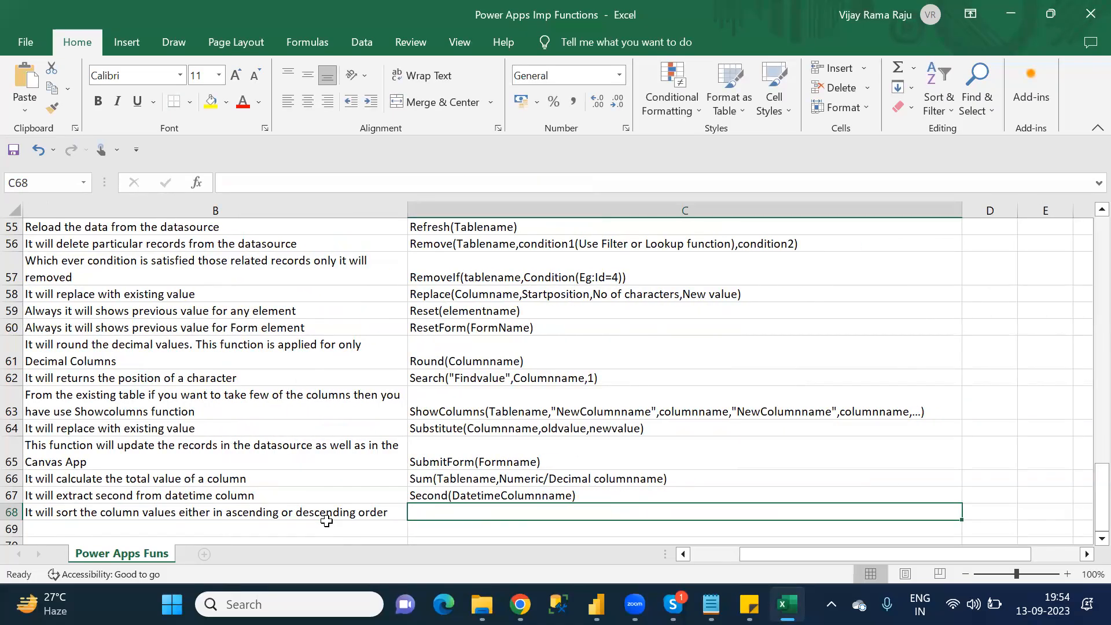
- Write the opening part of the syntax, SortyByColumns(Tablename,Col1,Asc/Desc, in C68
text(S)
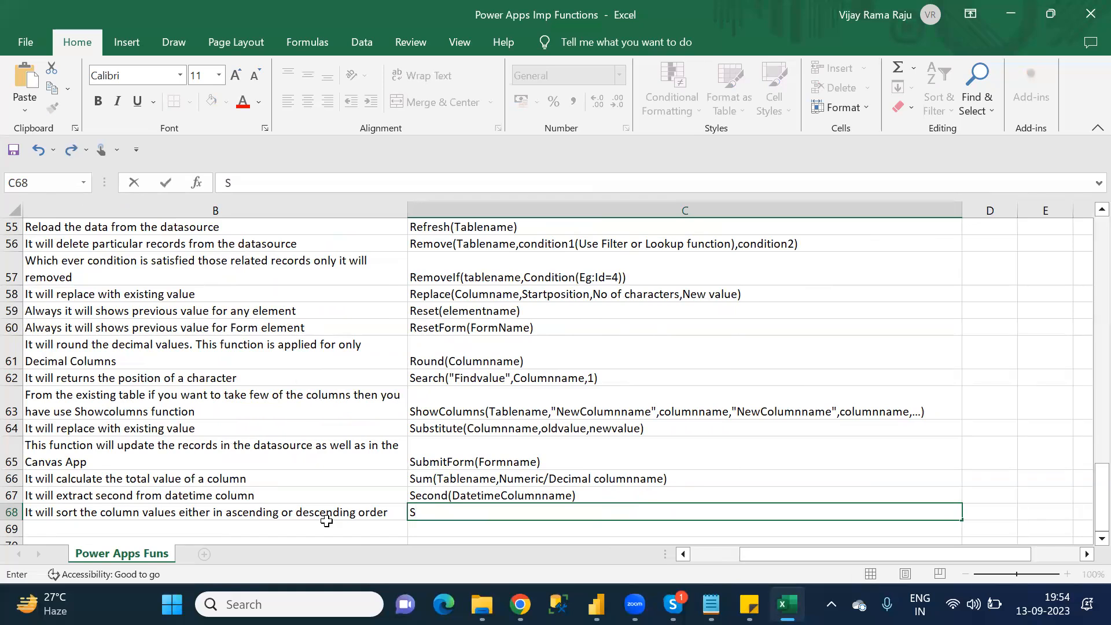
text(ortyByColumns)
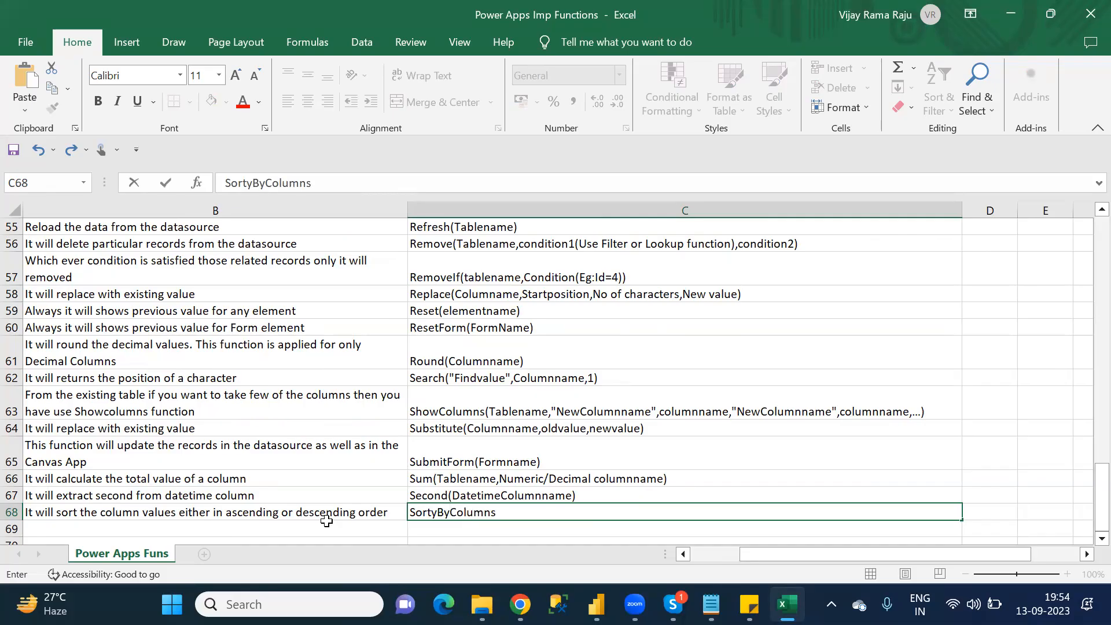
text(()
text(ablename)
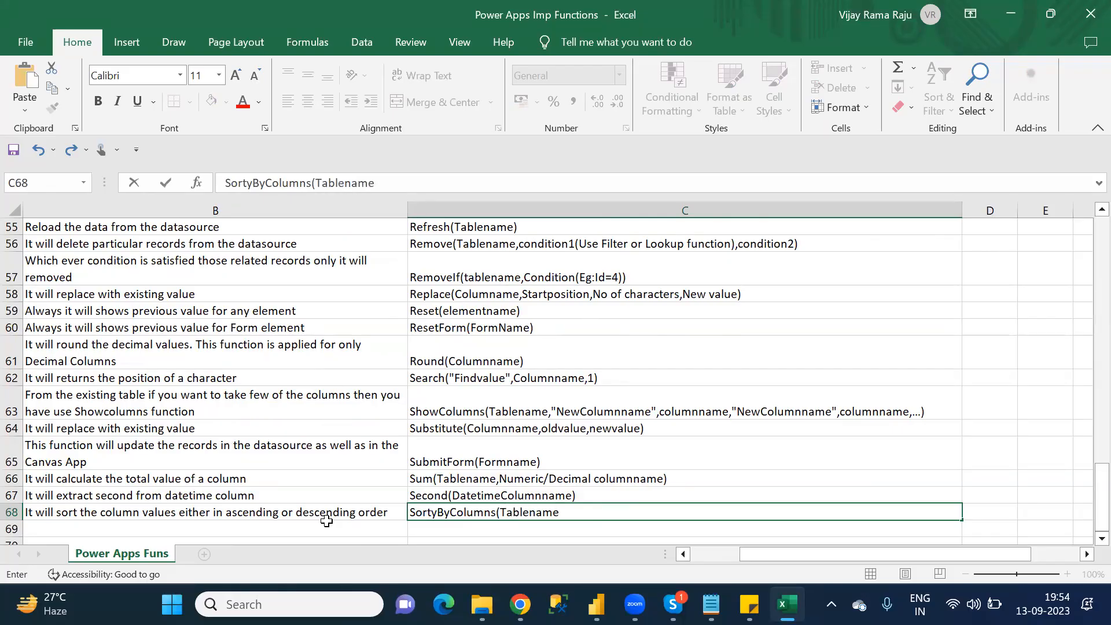
text(,)
text(Col1)
text(,co)
key(BackSpace)
key(BackSpace)
key(BackSpace)
key(BackSpace)
text(,Asc/Desc)
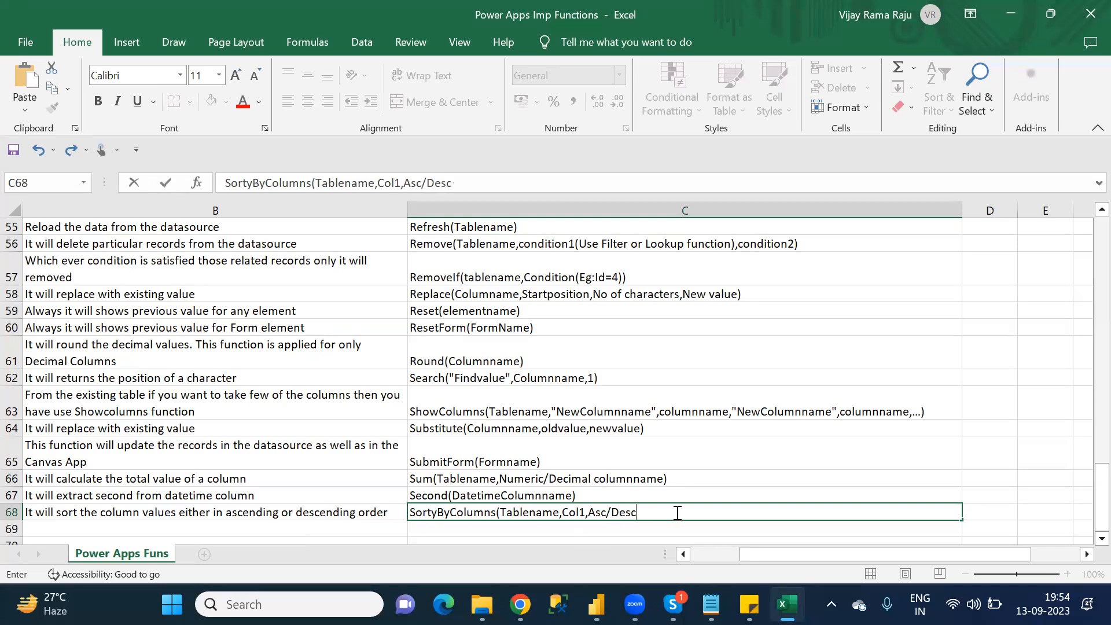
- Append a copy of Col1,Asc/Desc to the C68 syntax and close it with ,...)
drag(636, 509, 563, 507)
key(ctrl+c)
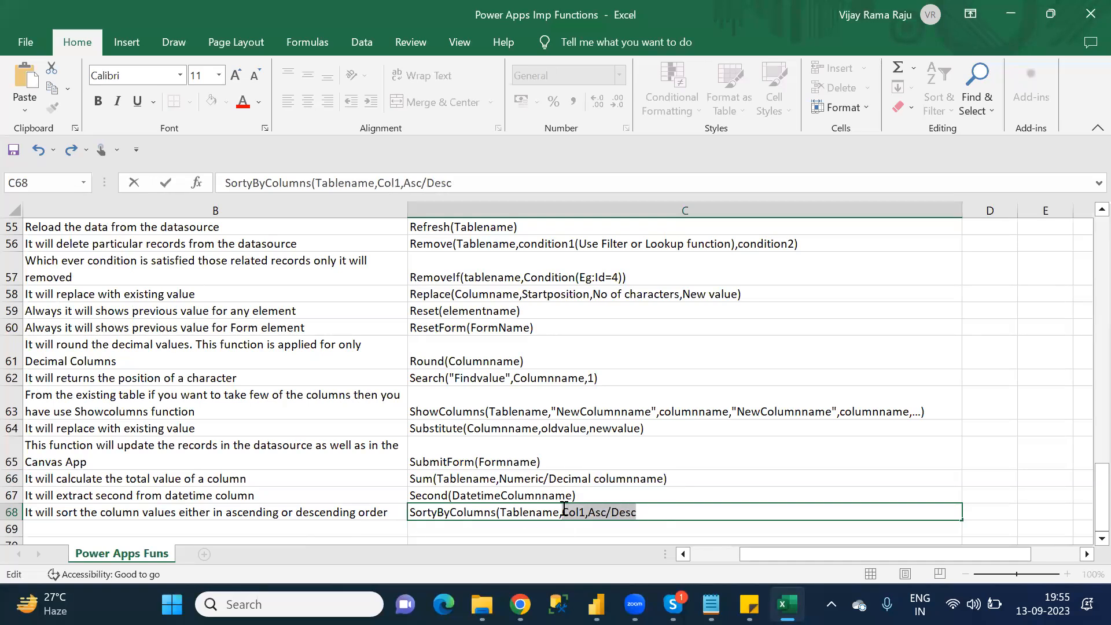
click(653, 517)
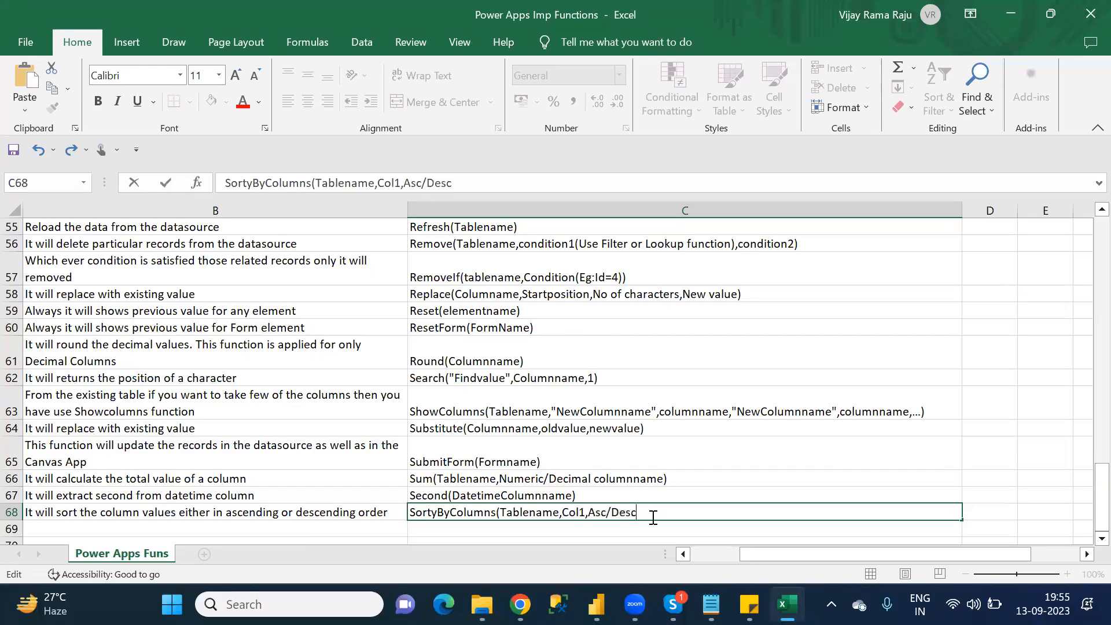
text(,)
key(ctrl+v)
text(,...))
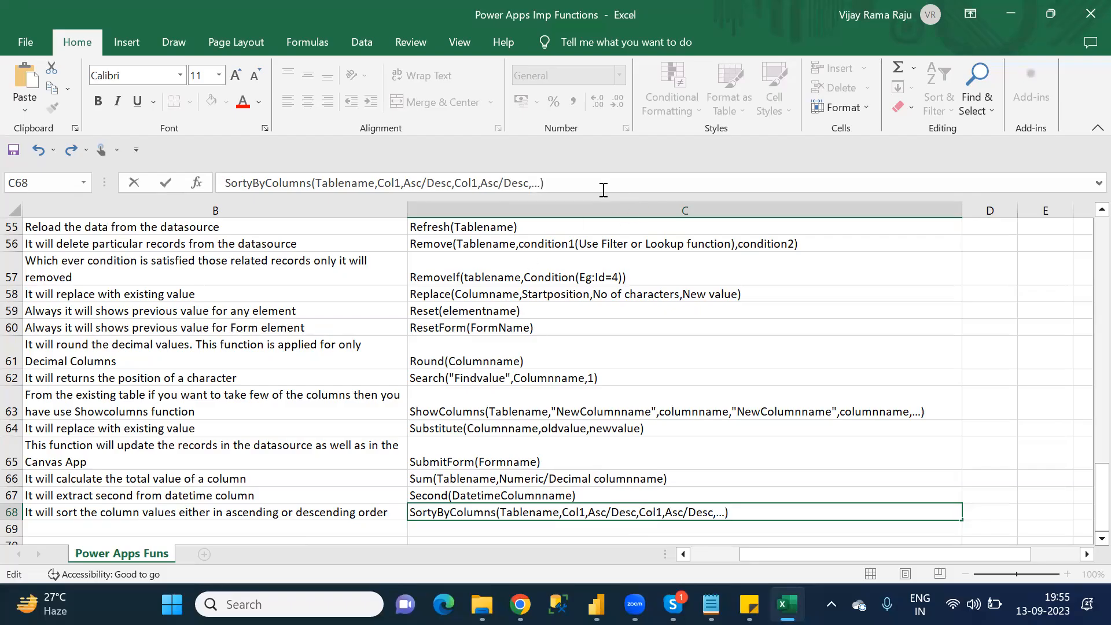
- Add a second line to the C68 syntax reading Sort(Tablename,Columname,Asc/Desc)
key(Return)
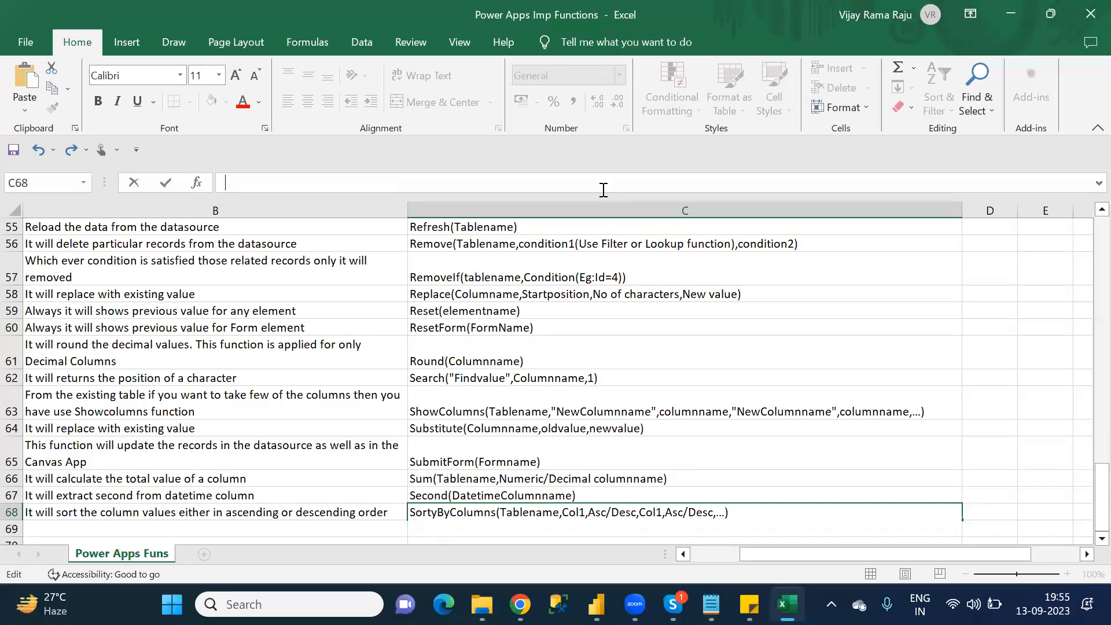
text(Sort(Tablename)
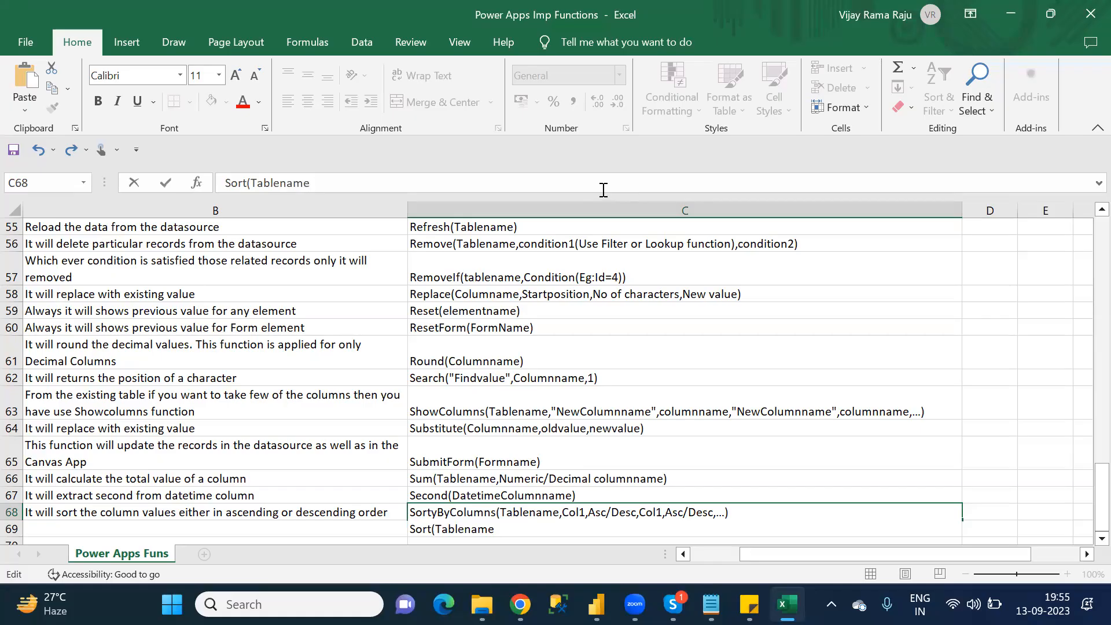
text(,Columname)
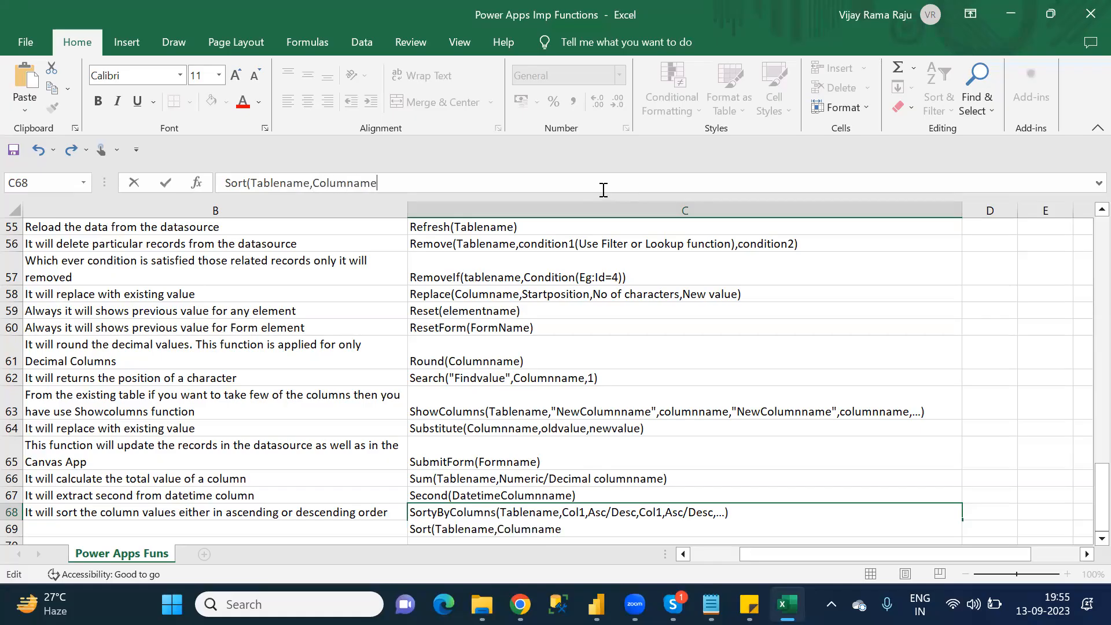
text(,as)
key(BackSpace)
key(BackSpace)
text(Asc/Desc))
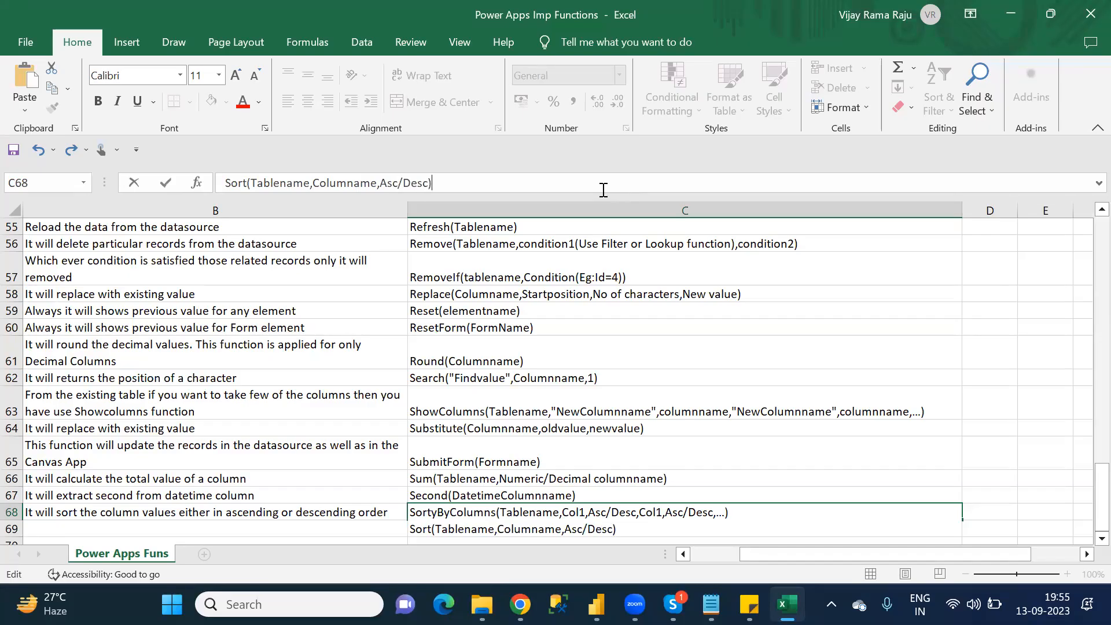
click(363, 516)
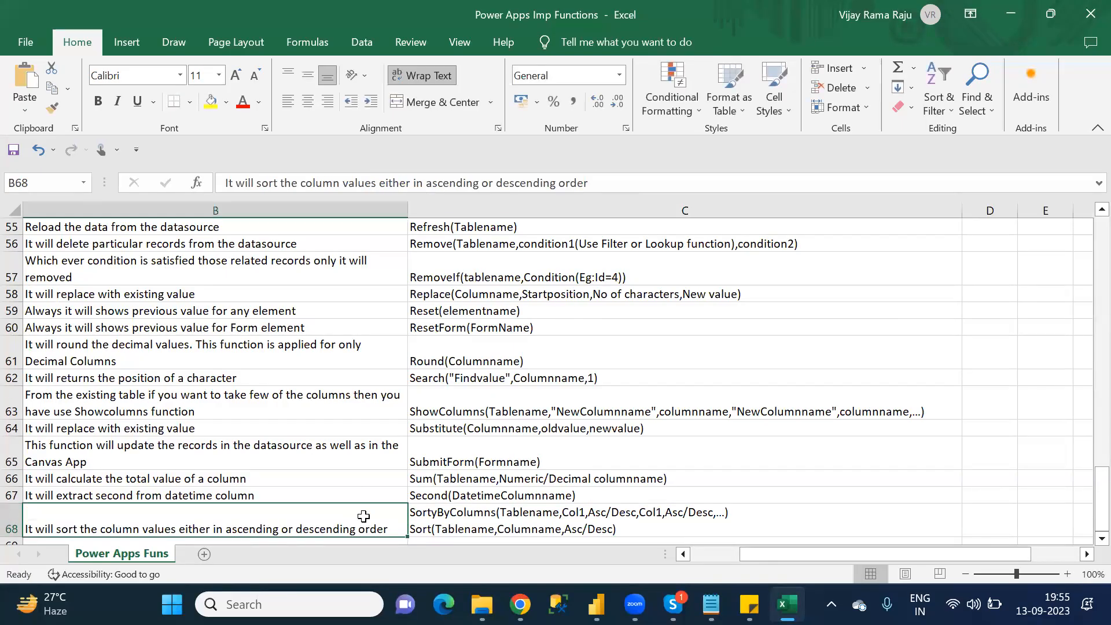
- Check Notepad's S Category Functions list for the next entry and enter Shuffle as the function name in A69 of the Excel sheet
key(Return)
key(Left)
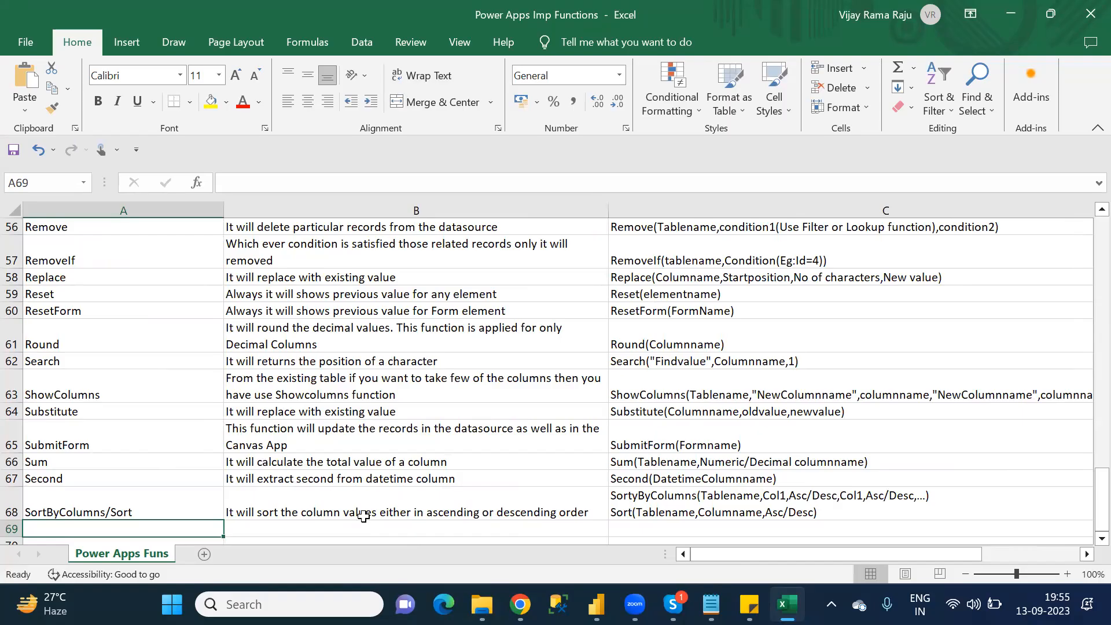
key(alt+Tab)
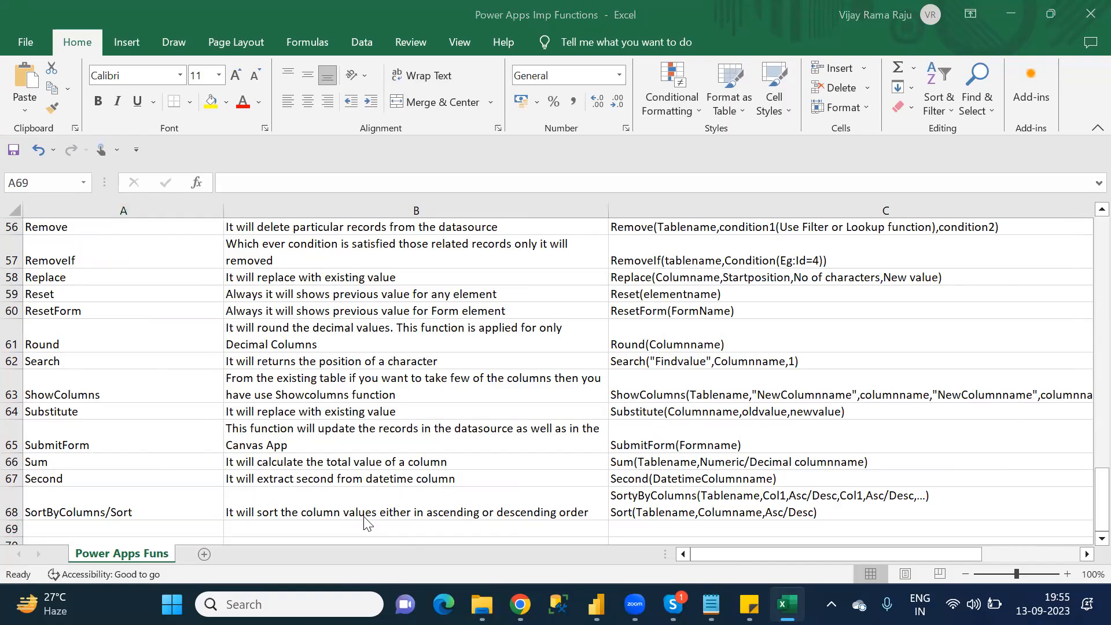
key(alt+Tab)
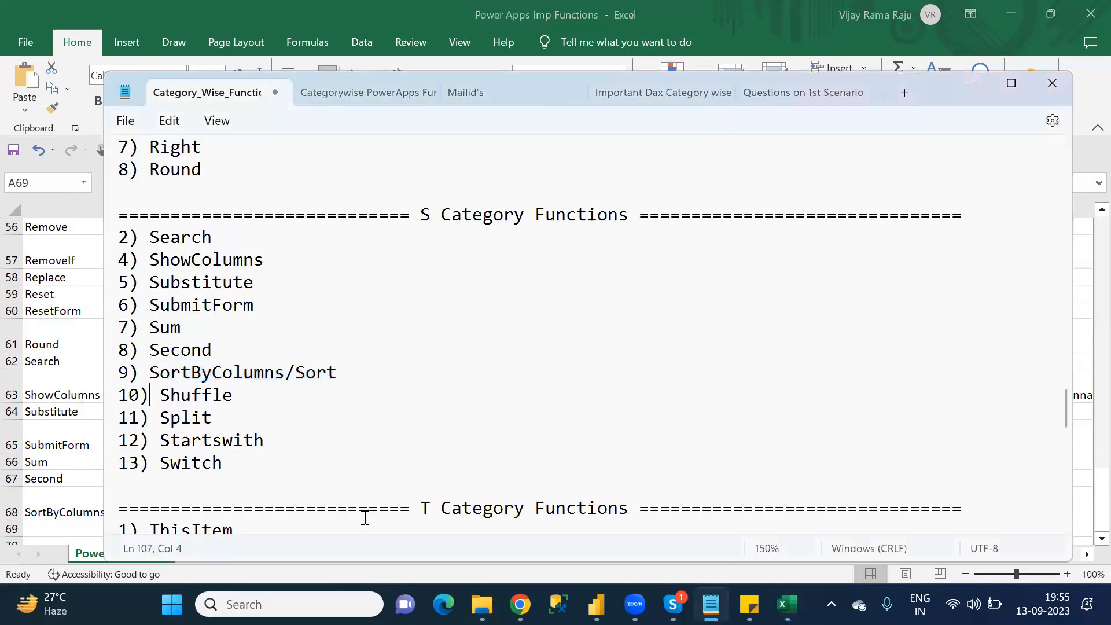
key(Delete)
key(alt+Tab)
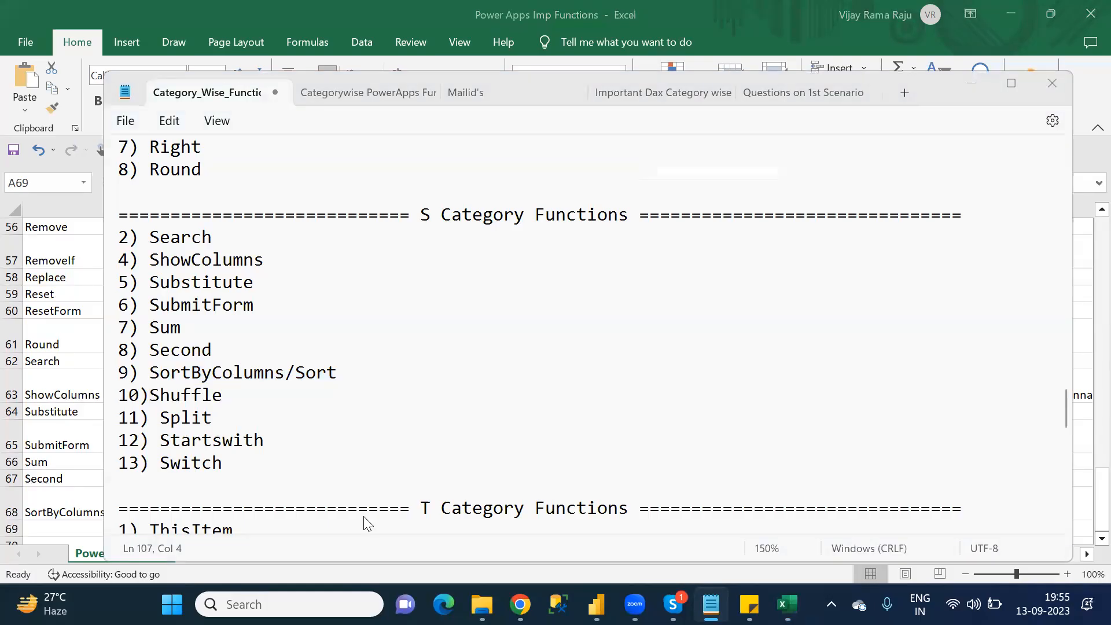
click(81, 530)
text(Shuffl)
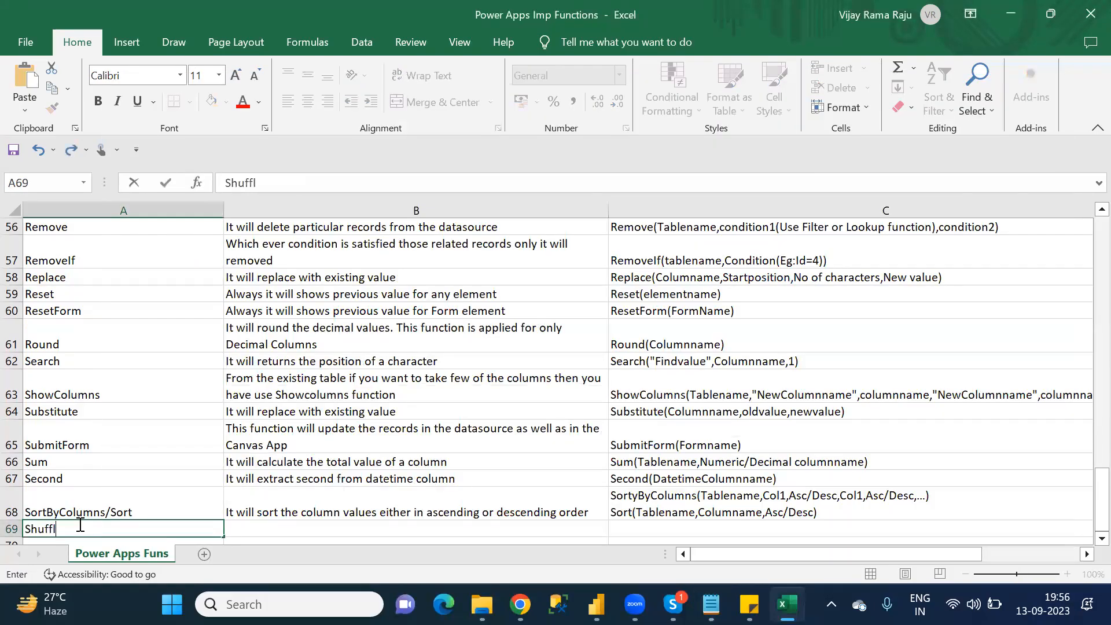
text(e)
key(Tab)
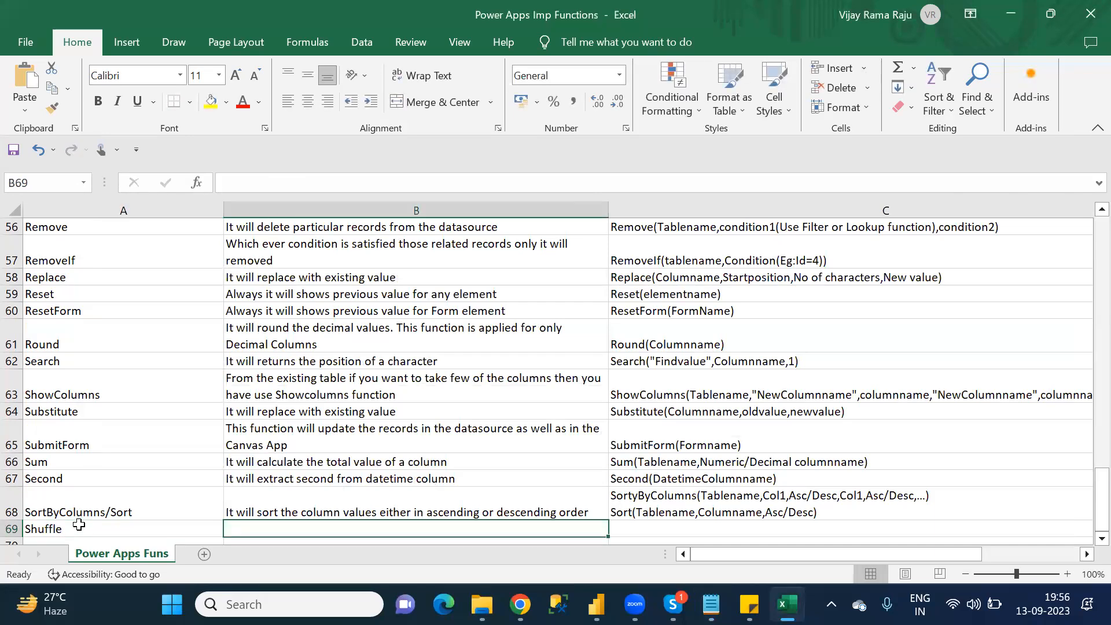
- Enter the Shuffle description "It will jumble the records in a table" in B69
text(It will jumble)
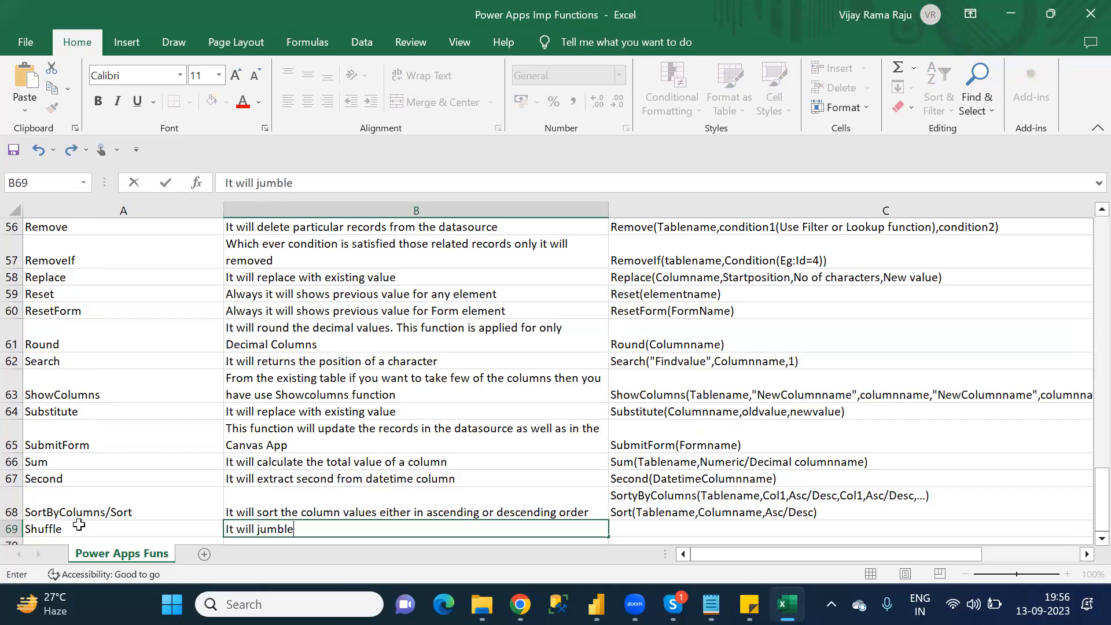
text( the records in )
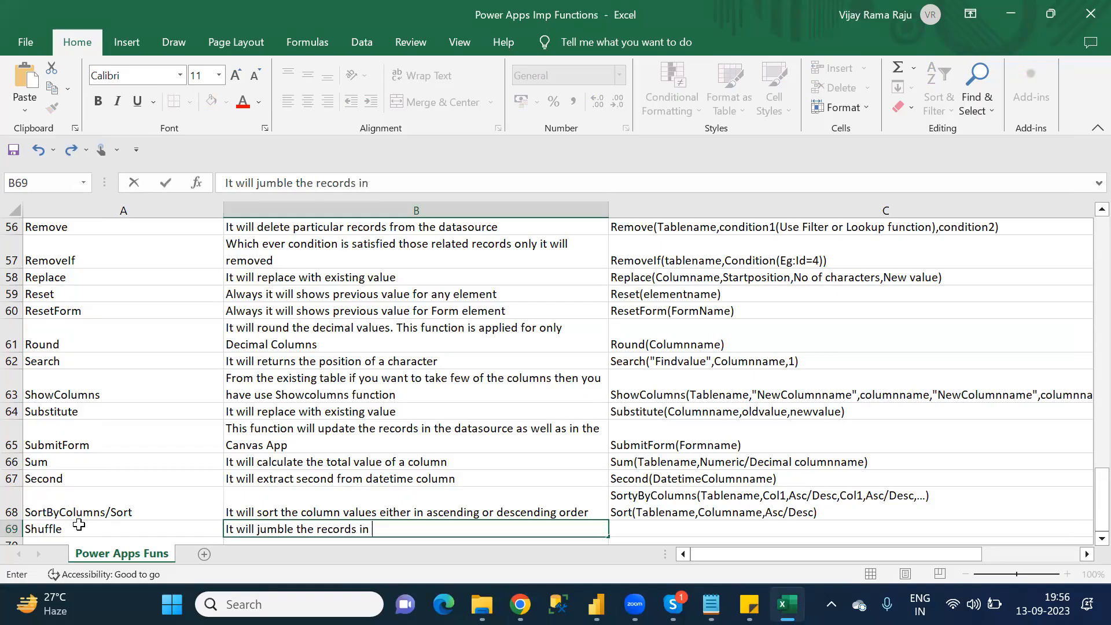
text(a table)
- Enter the syntax Shuffle(Tablename) in C69
click(644, 535)
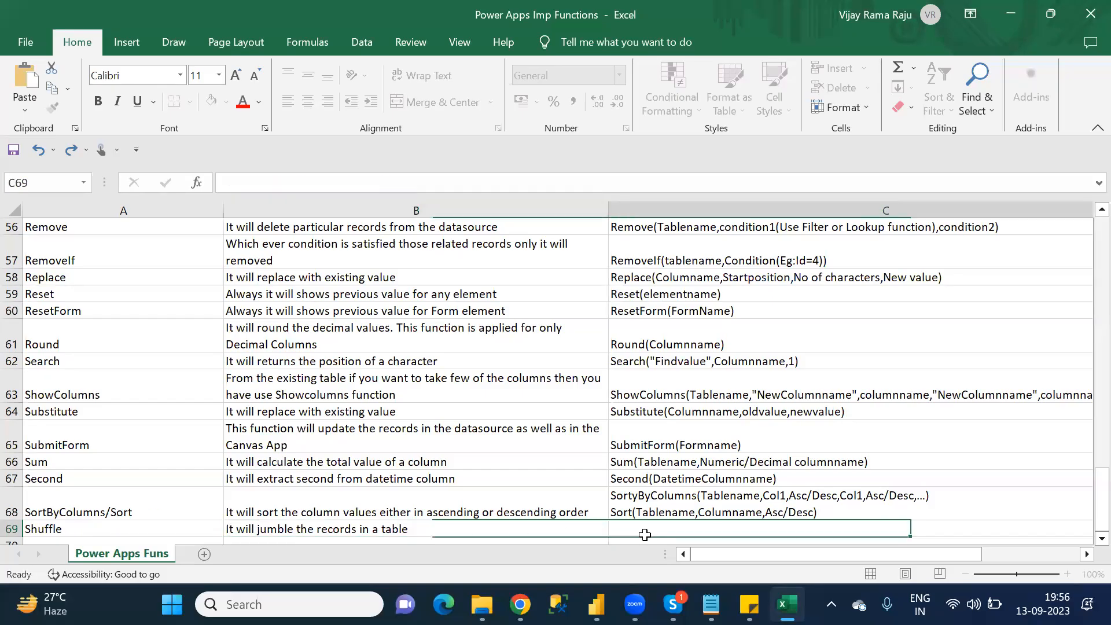
scroll(234, 178, right, 2)
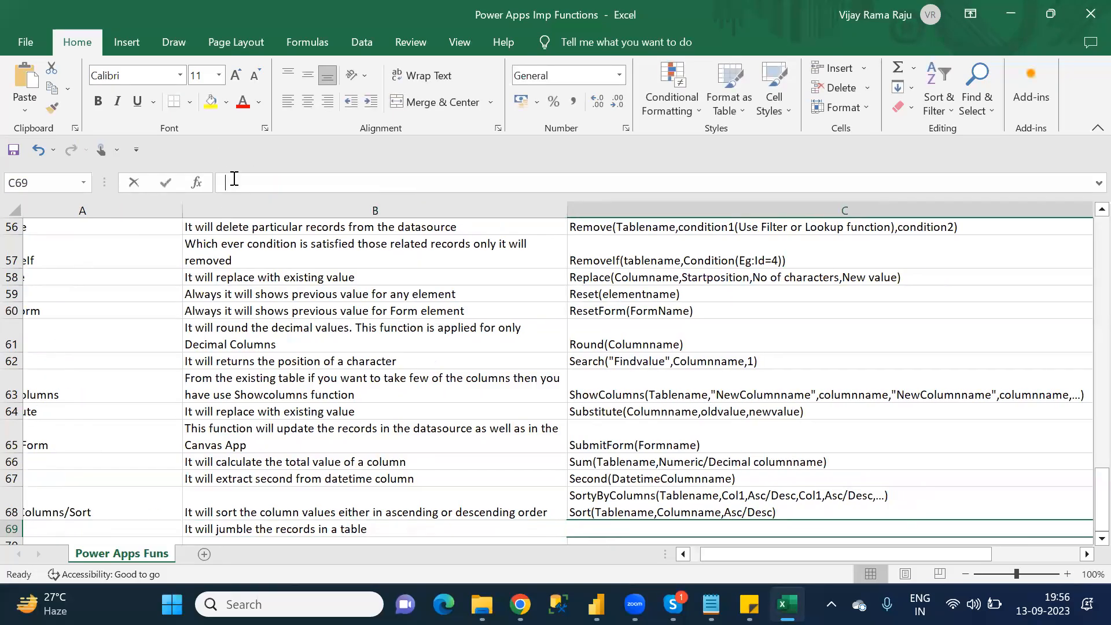
text(Shuffle()
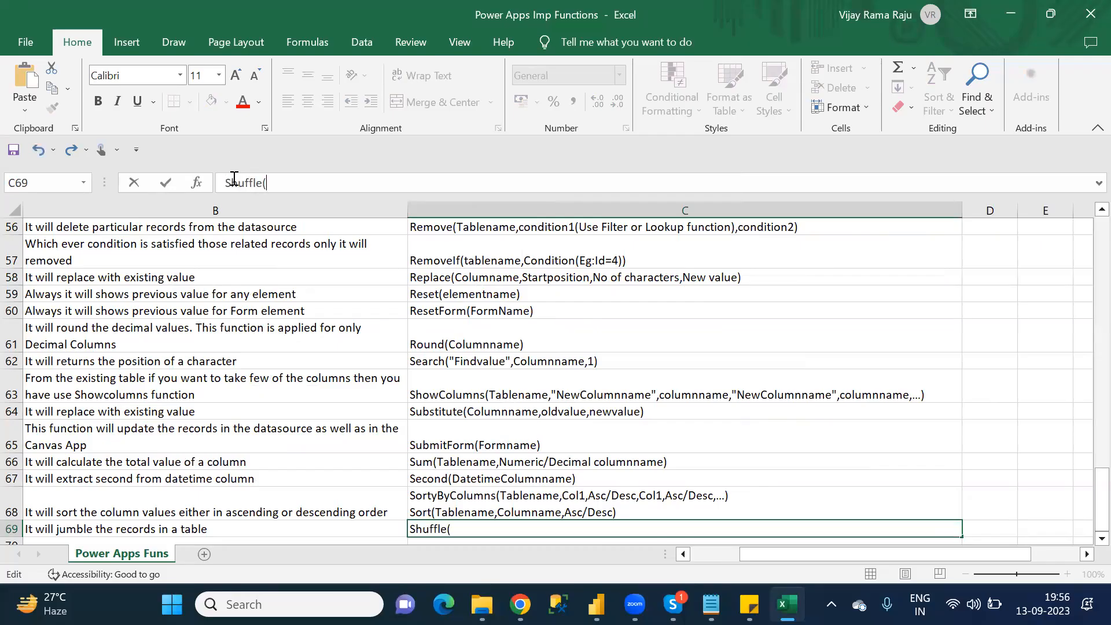
text(Tablename))
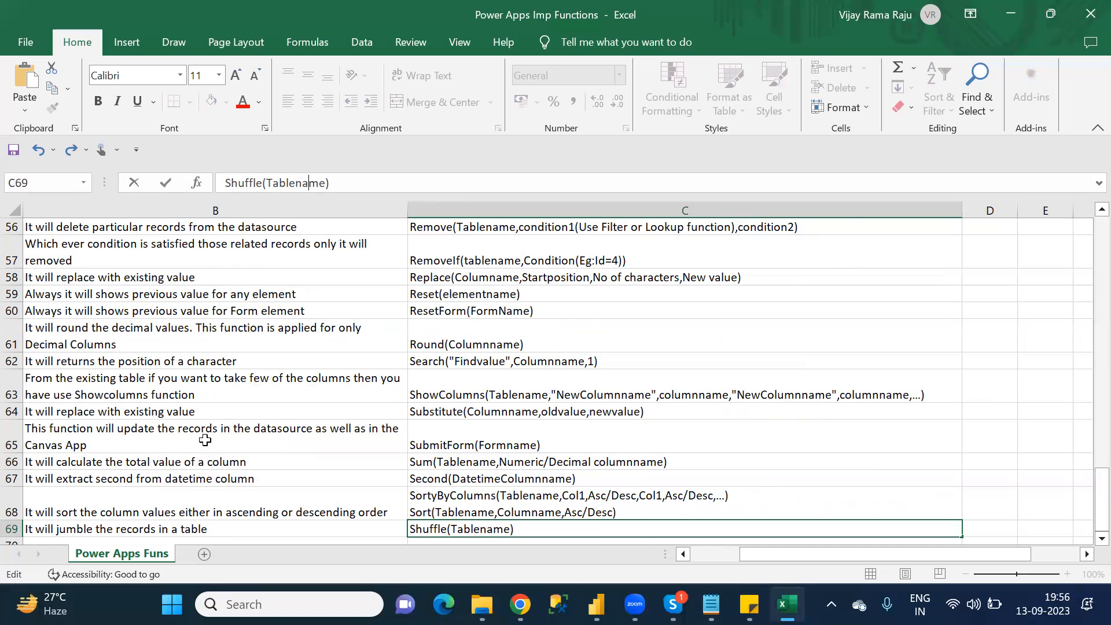
click(270, 528)
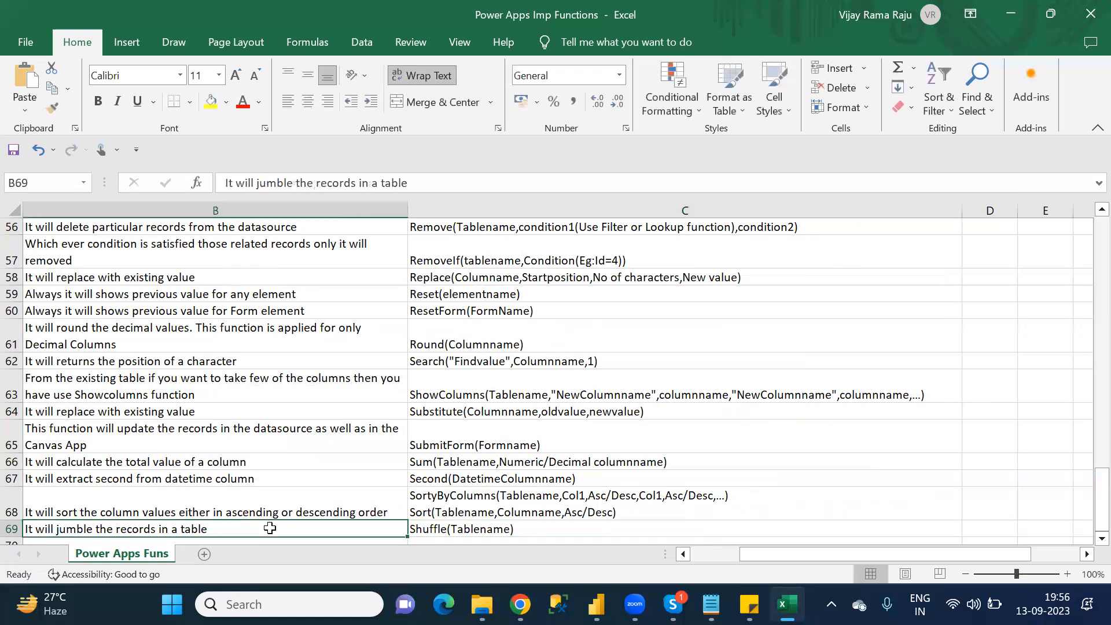
- Switch to Notepad and restore the space before Shuffle in item 10 of the S Category Functions list
key(Return)
key(Left)
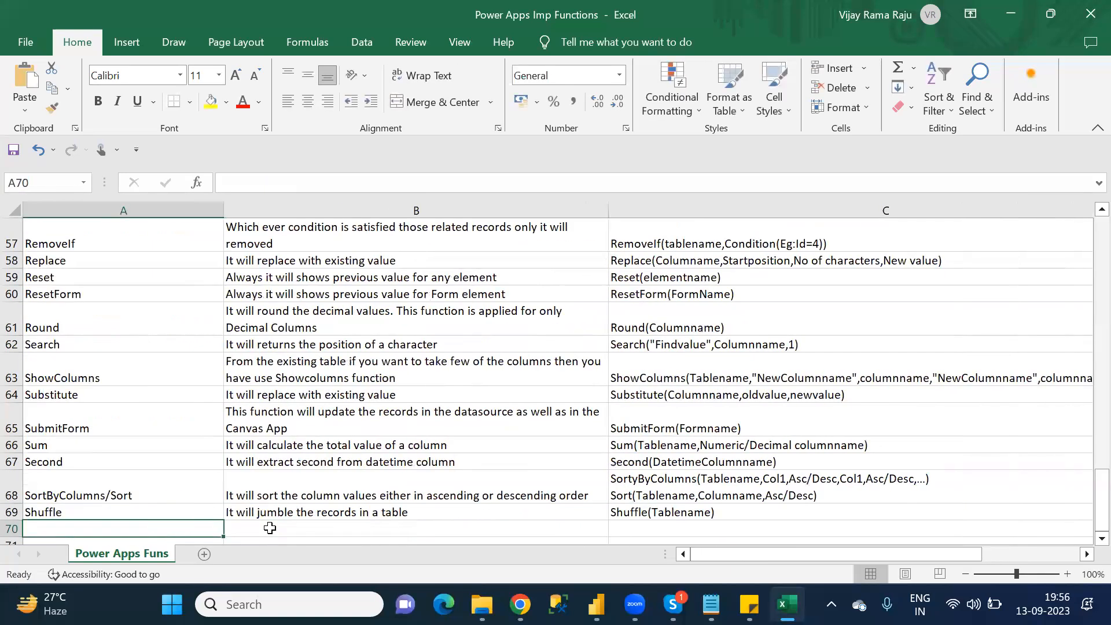
key(alt+Tab)
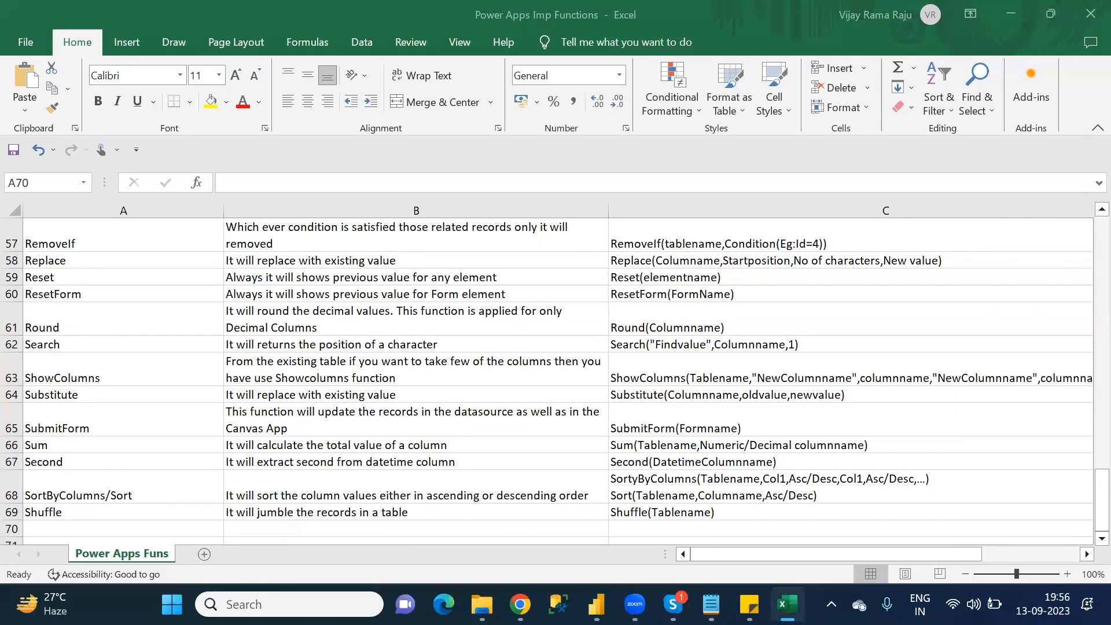
key(alt+Tab)
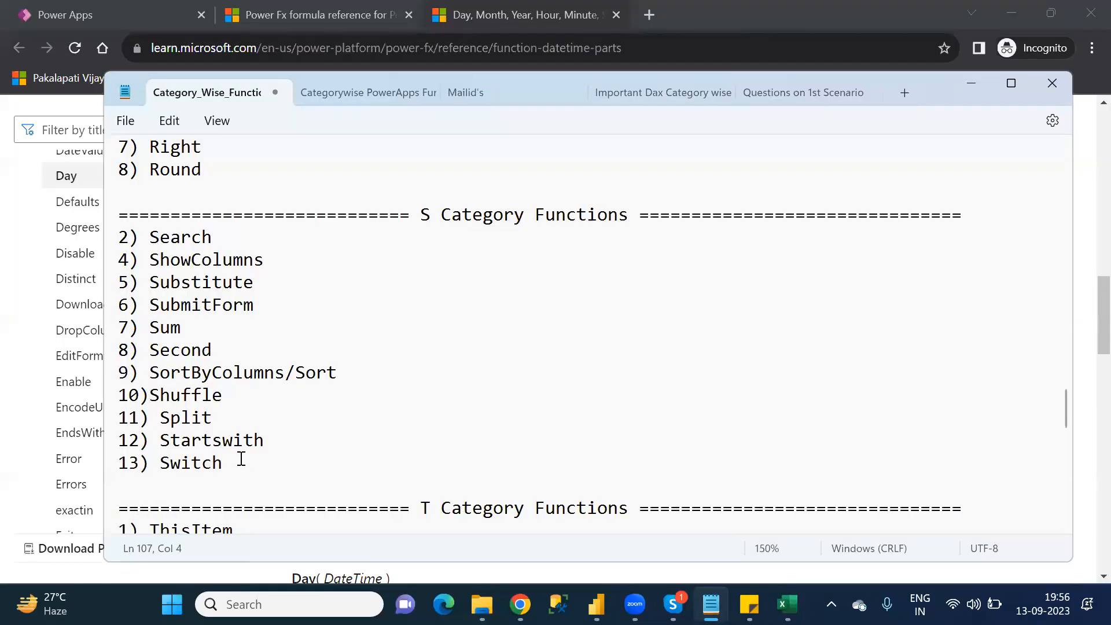
click(149, 396)
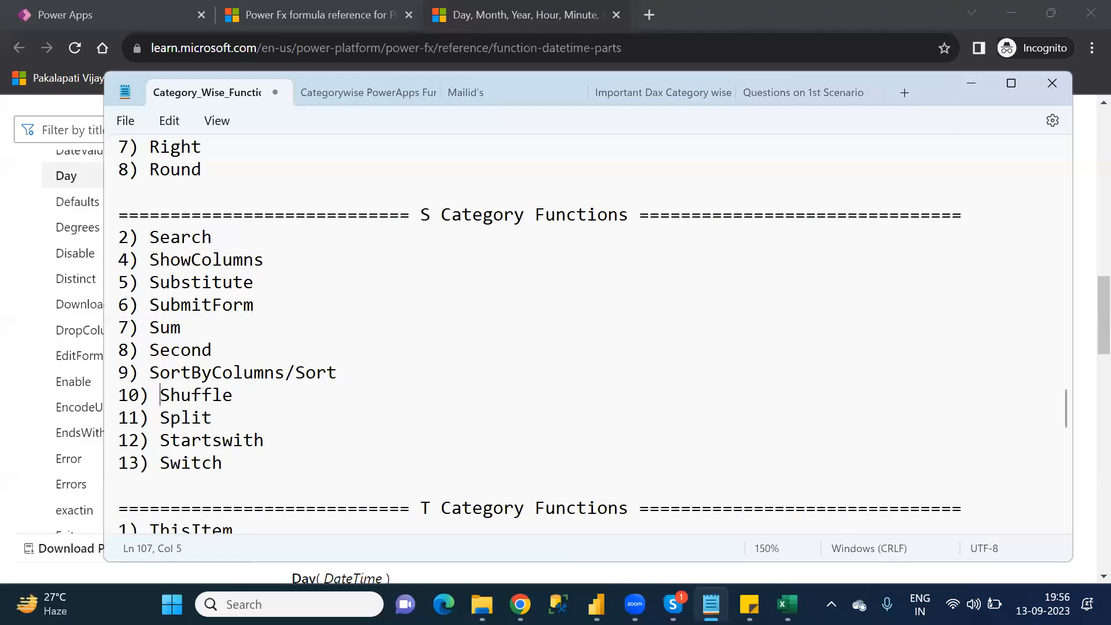
- Copy the function name Split from the Notepad list into A70 of the Excel sheet
double_click(198, 417)
key(ctrl+c)
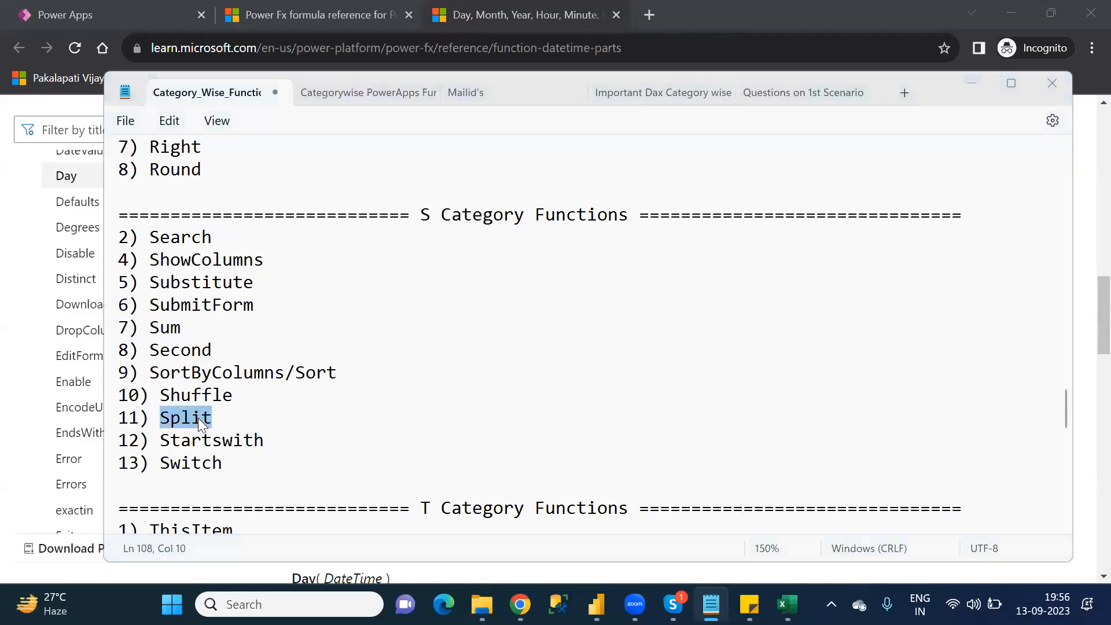
key(alt+Tab)
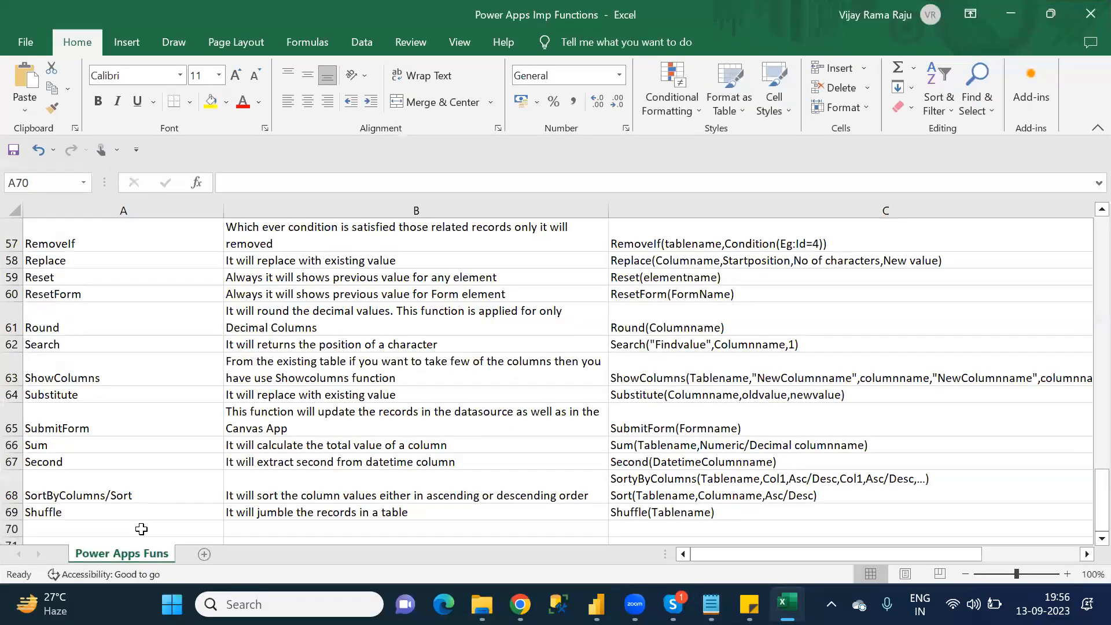
click(141, 529)
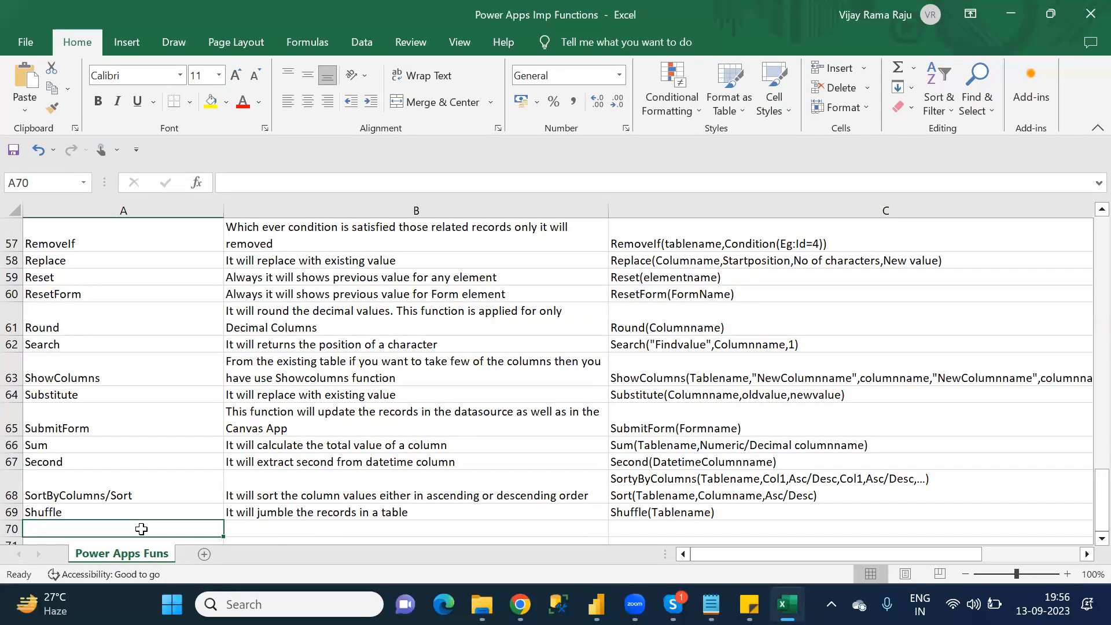
key(ctrl+v)
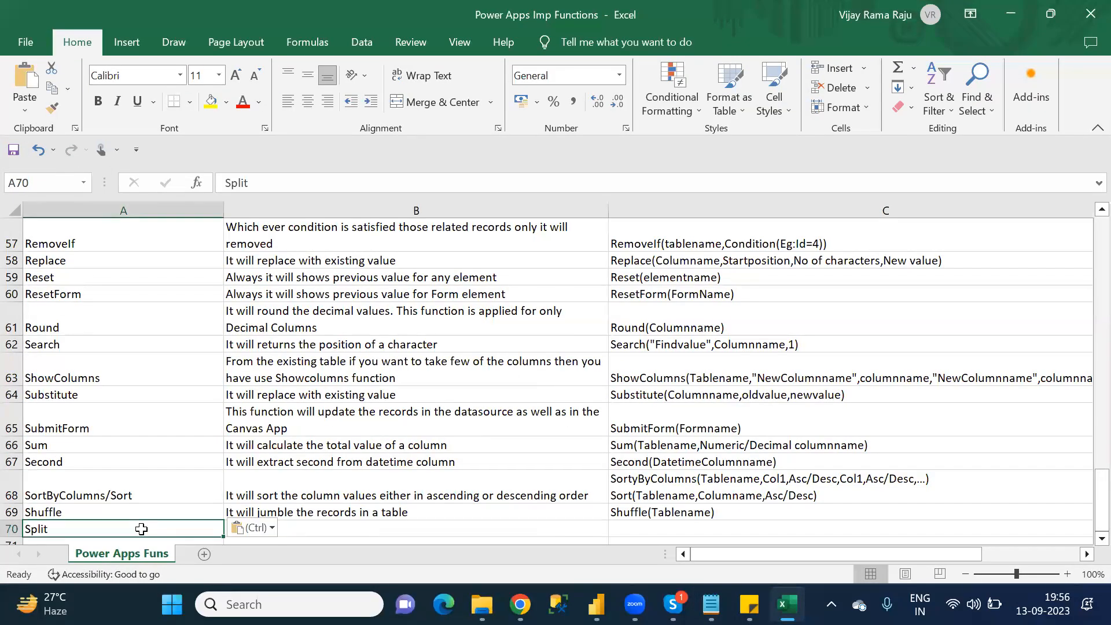
- Enter the Split description "if you want to split the values into multiple rows" in B70
click(348, 526)
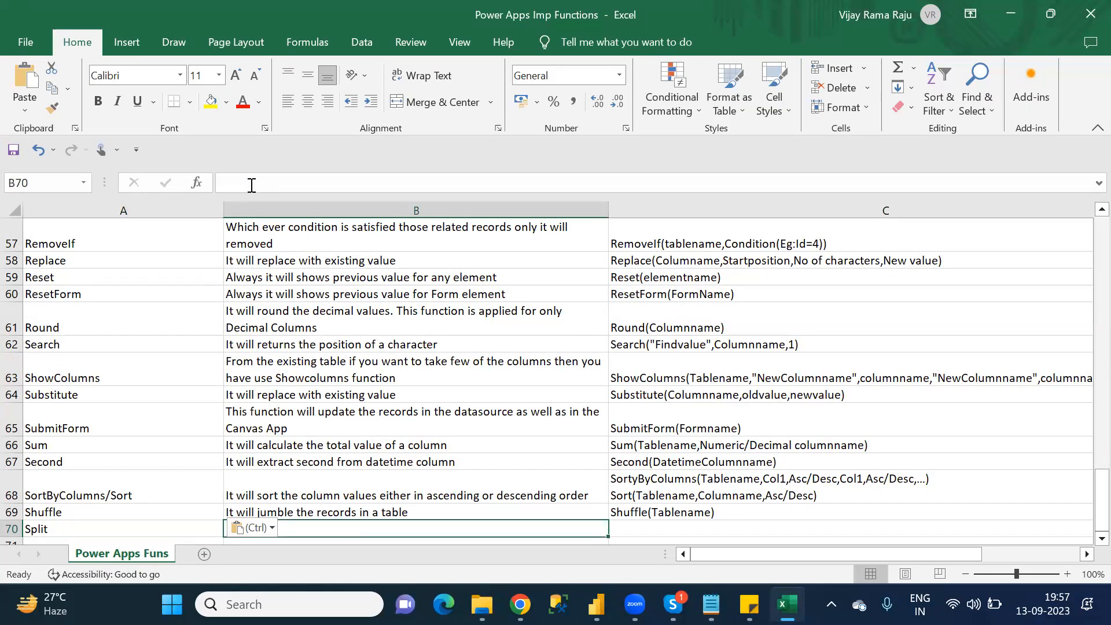
text(if you )
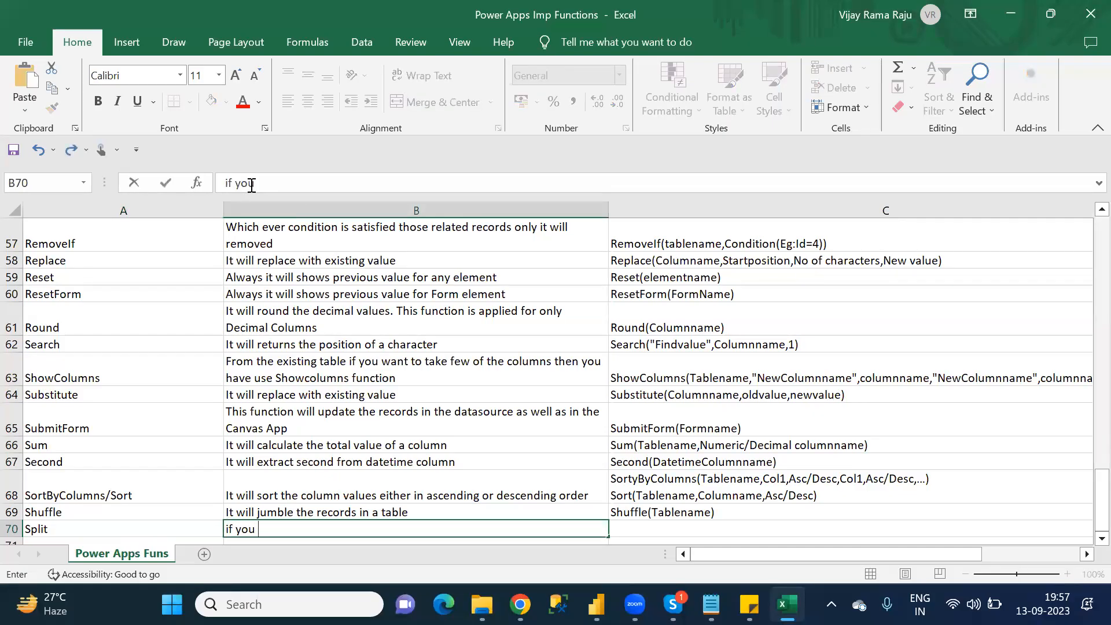
text(want to spli)
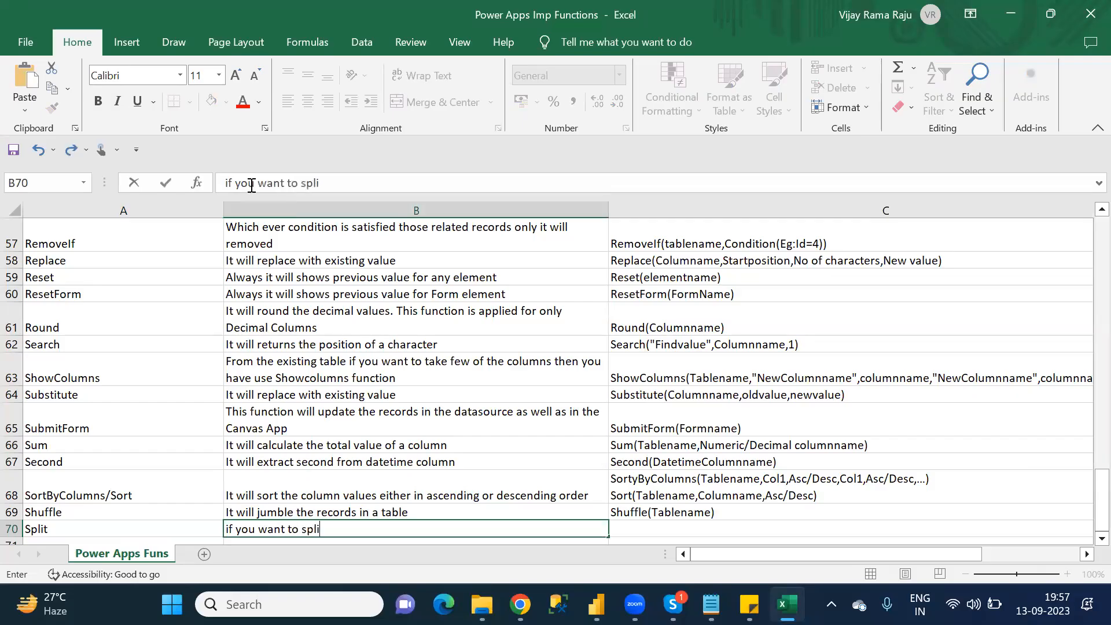
text(t)
text(the values in)
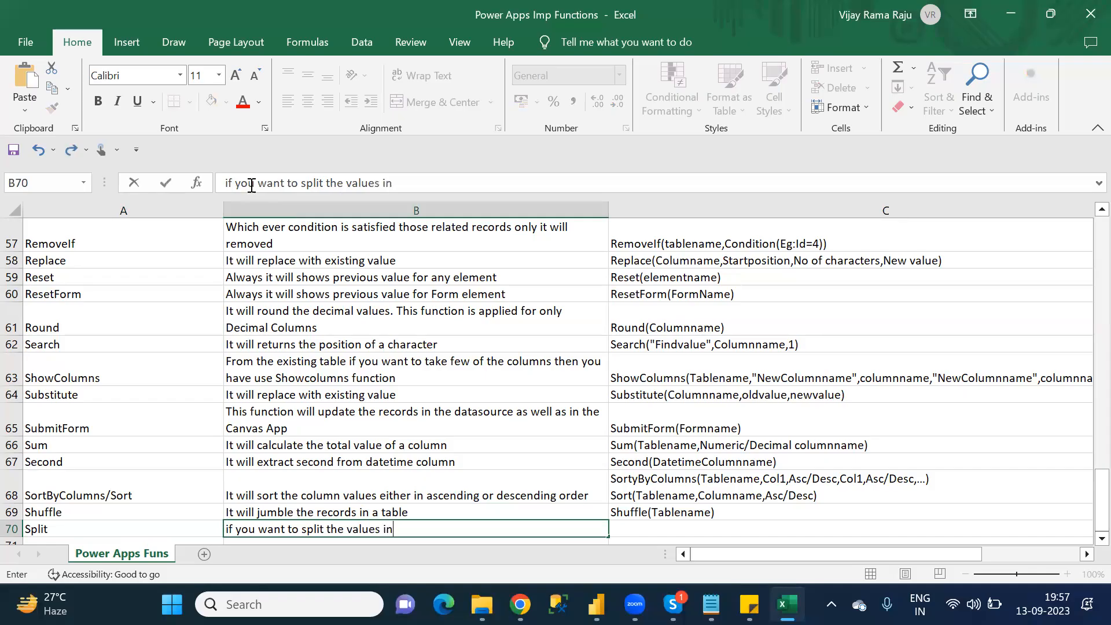
text(to multiple rows)
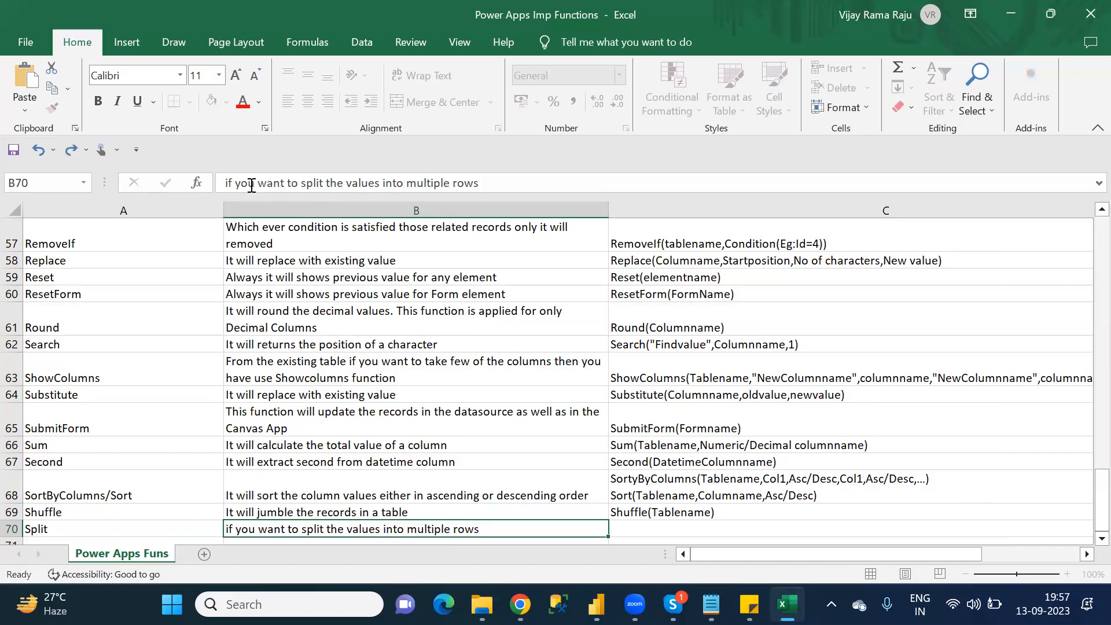
- Enter the Split syntax Split("value1,value2,value3,....") in C70
key(Tab)
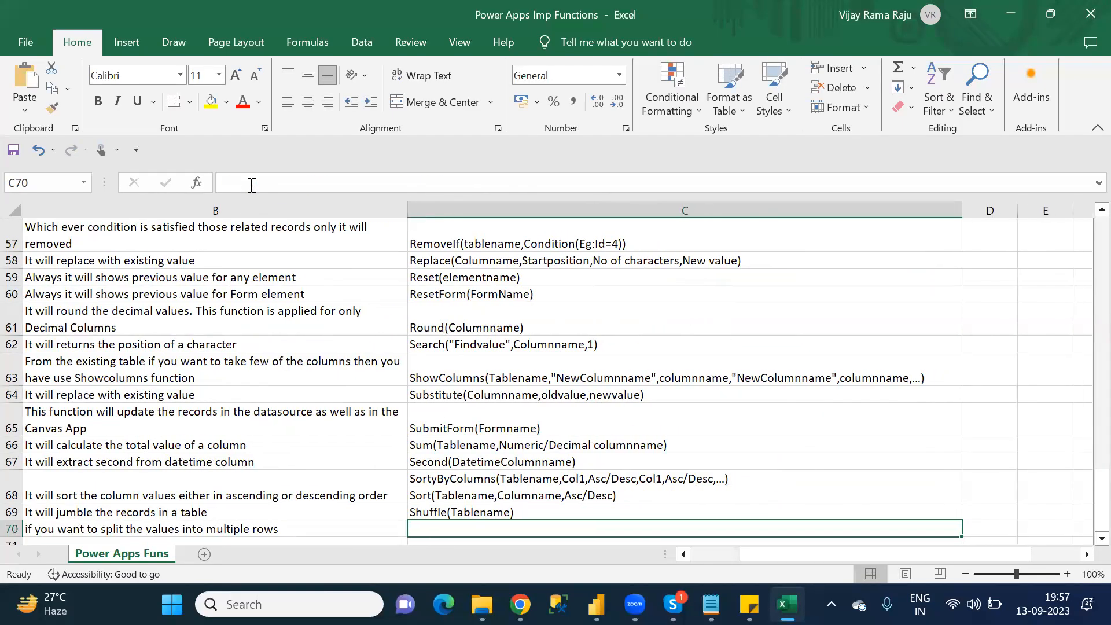
text(Spl)
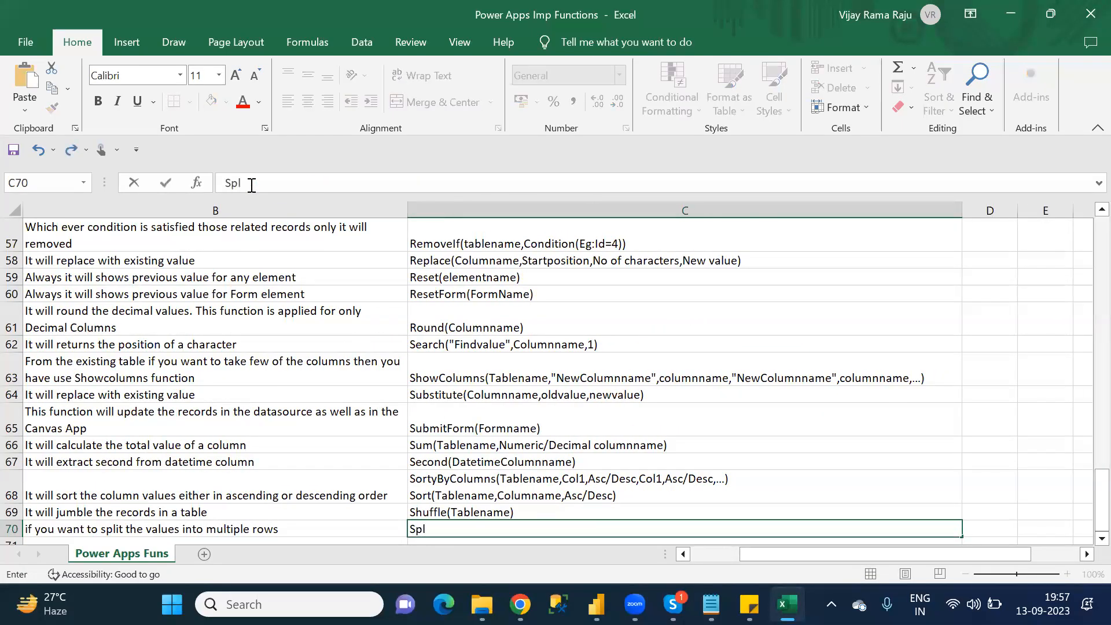
key(BackSpace)
text(lit("")
key(Left)
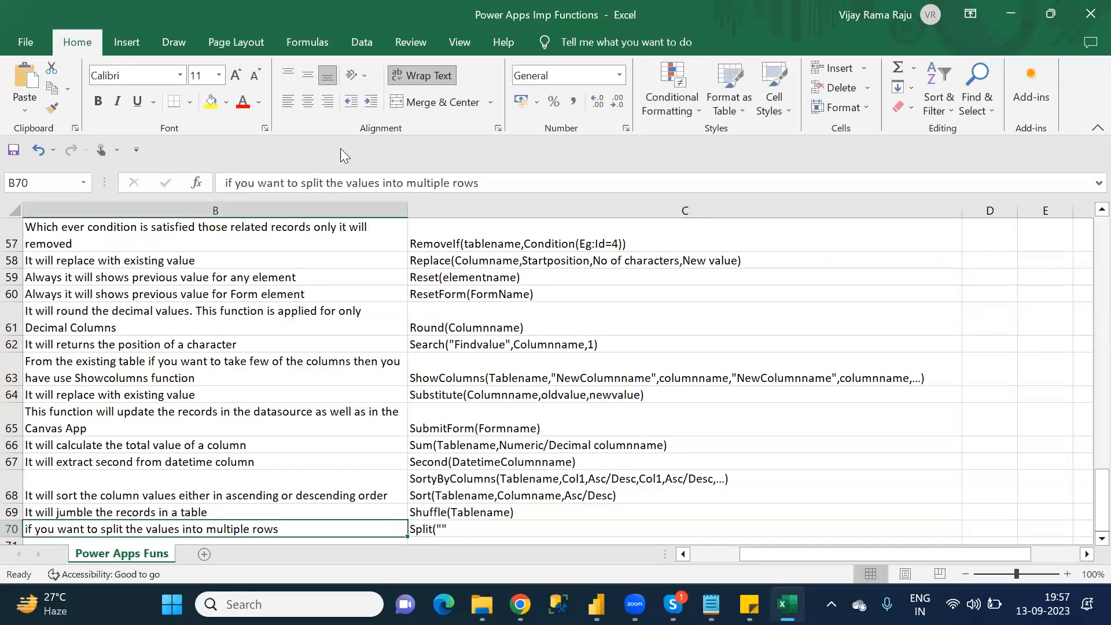
click(453, 526)
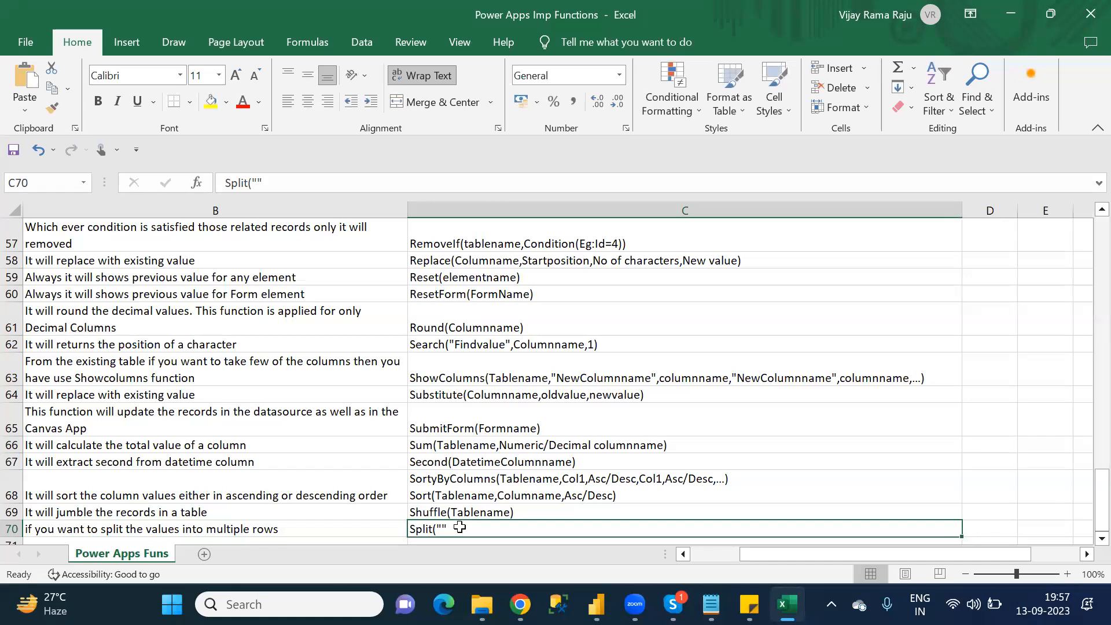
click(278, 182)
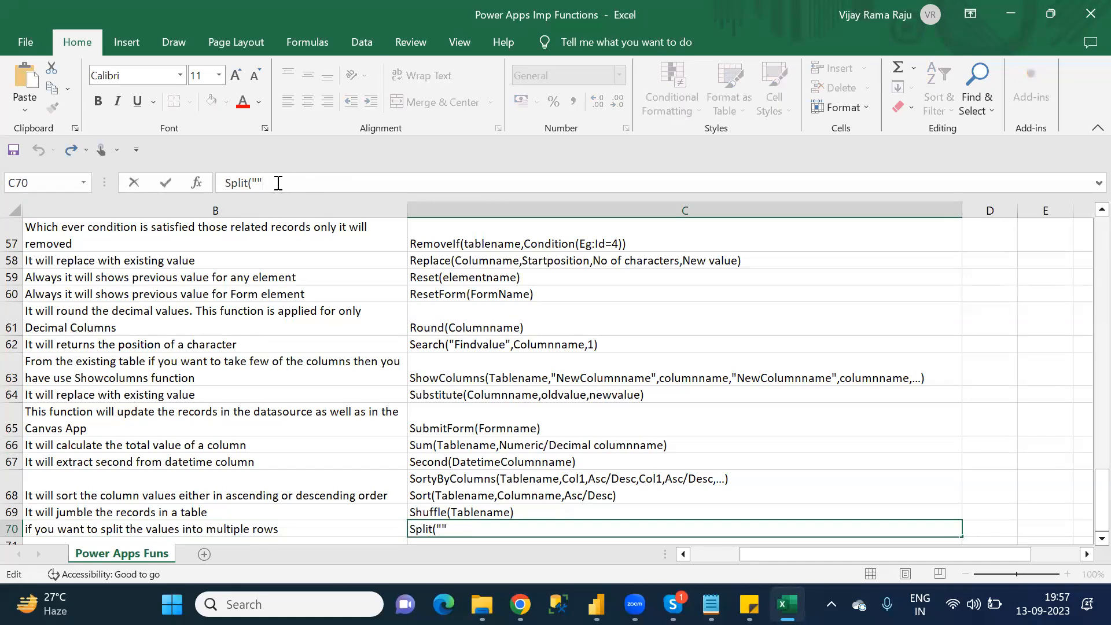
text())
text(value)
text(1,)
text(value)
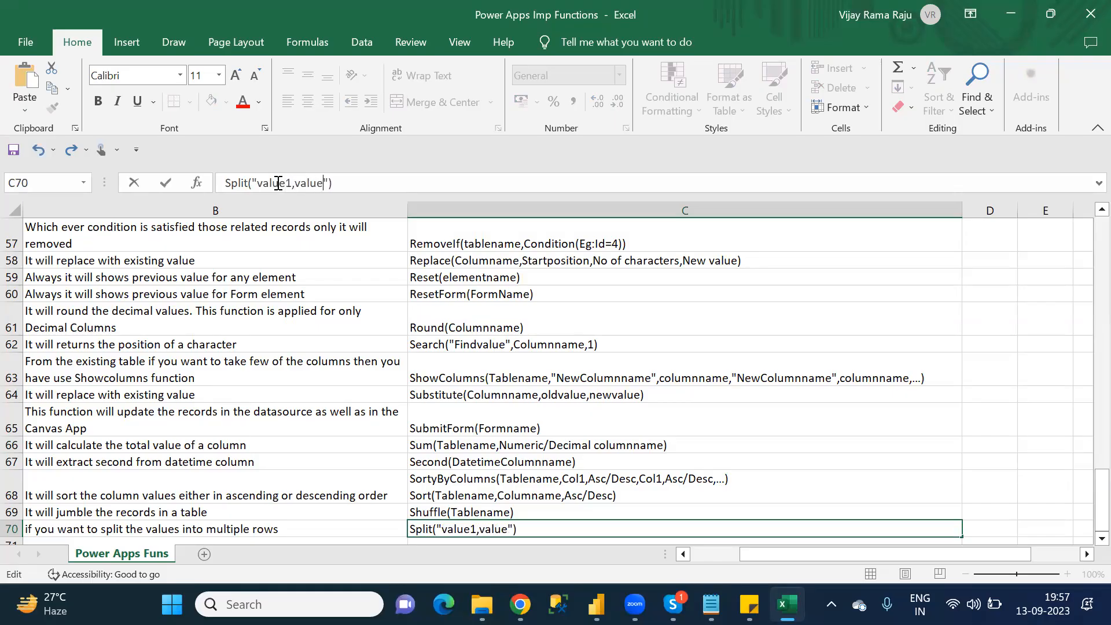
text(2,value3)
text(,....)
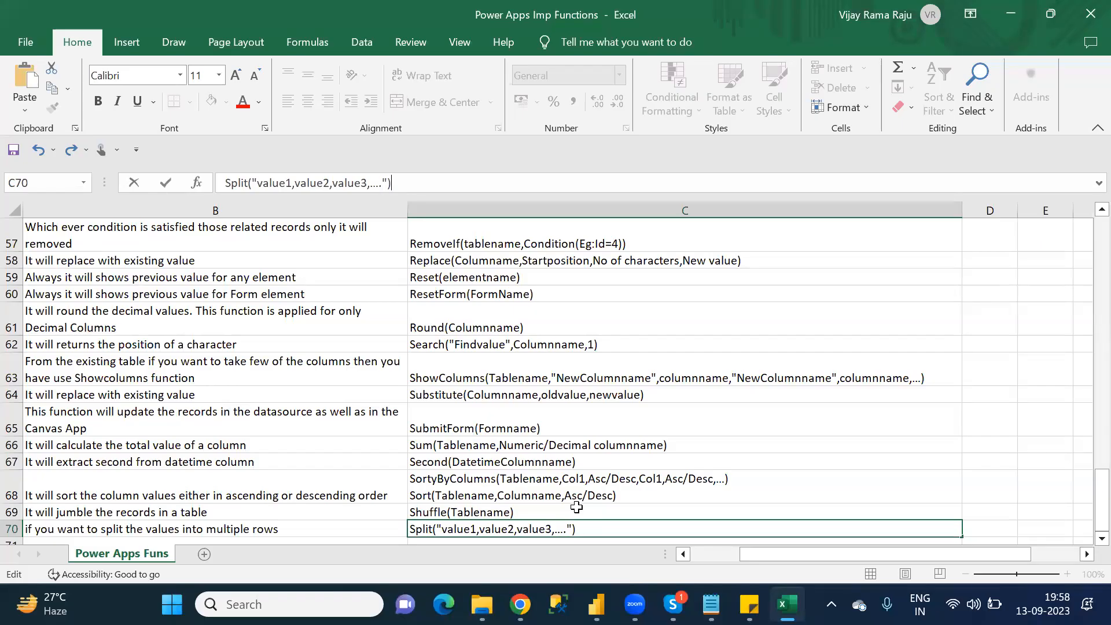
click(362, 528)
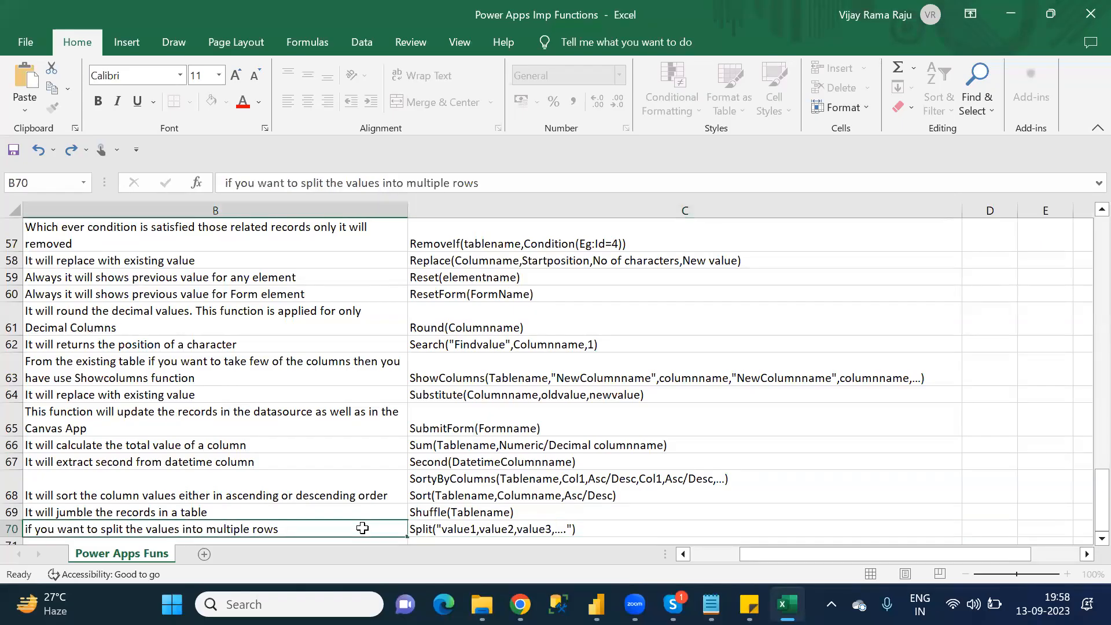
- Check the Notepad list for the function after Split and enter its name, Startswith, in A71 of the Excel sheet
key(Left)
key(Down)
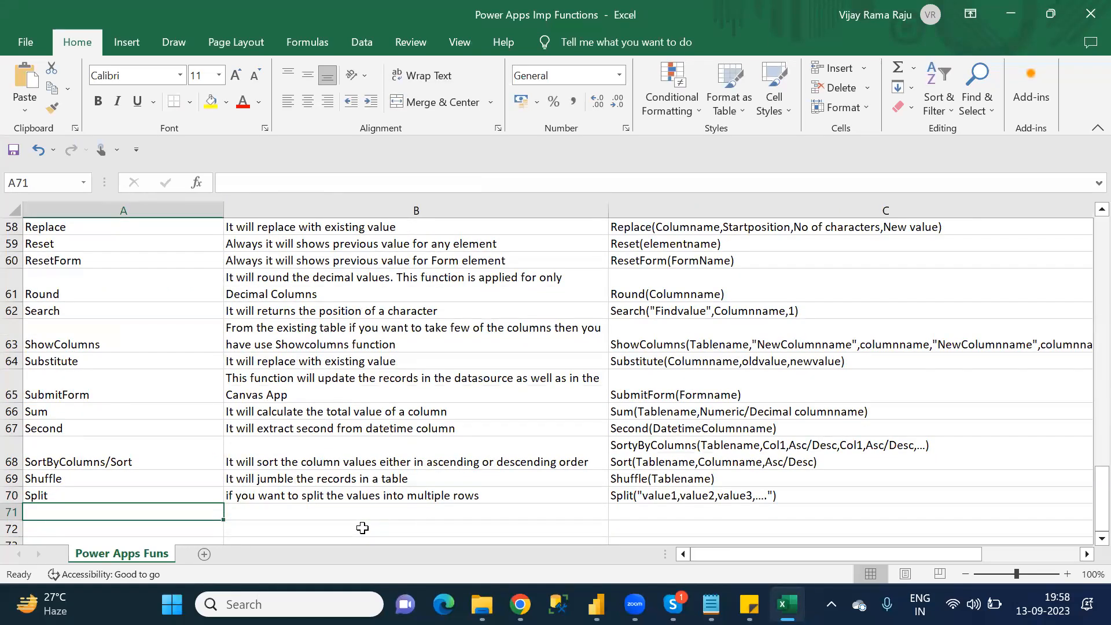
key(alt+Tab)
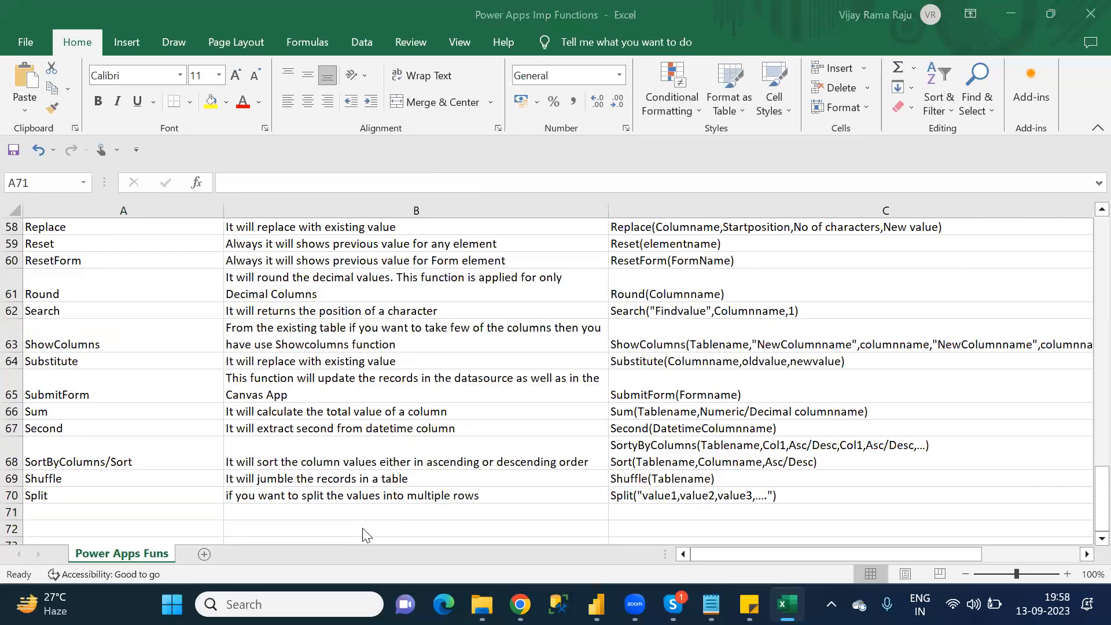
key(alt+Tab)
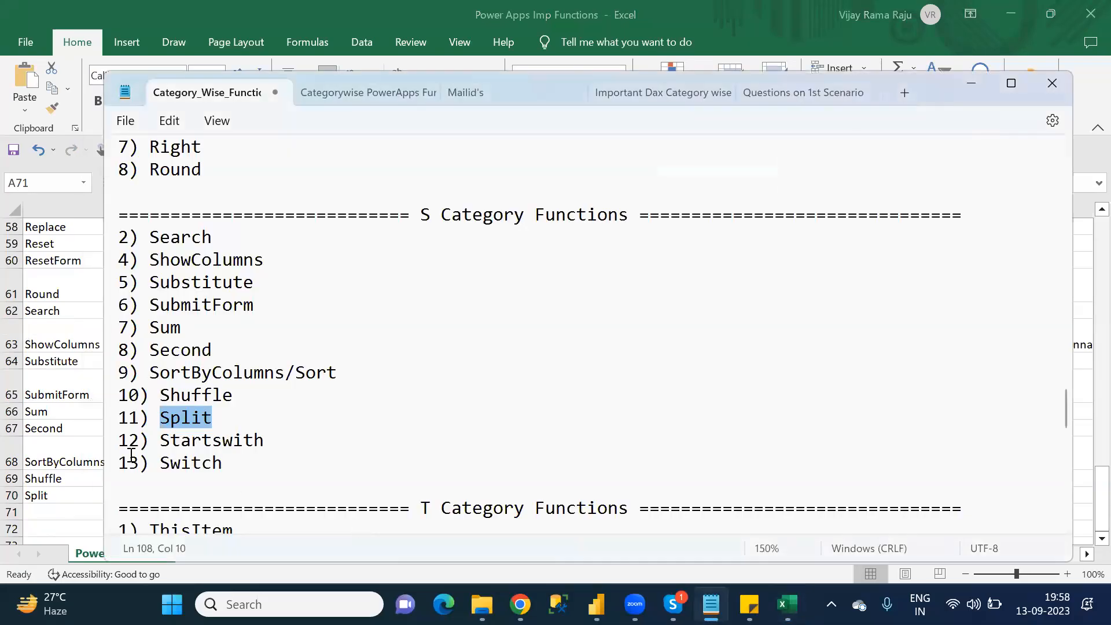
click(38, 512)
text(S)
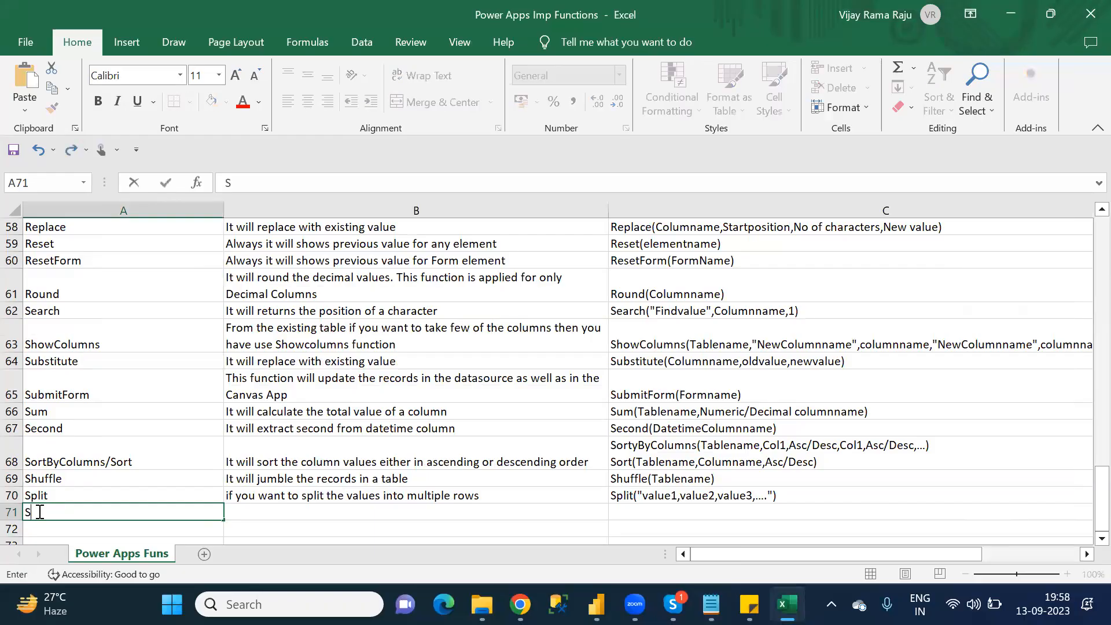
text(tartswith)
key(Tab)
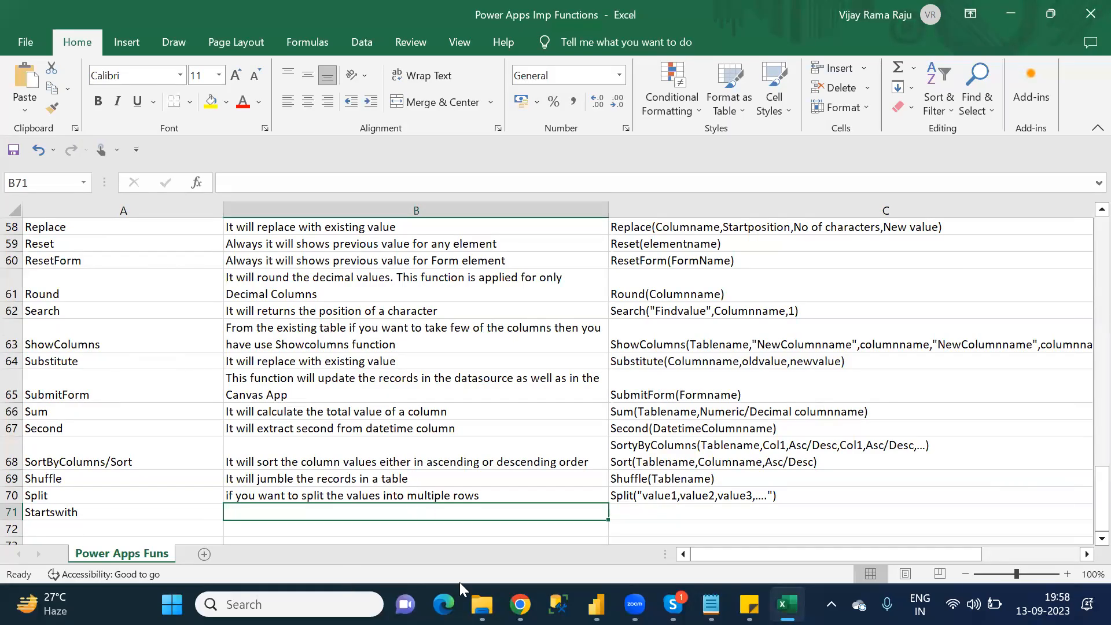
- Switch to Chrome and open the StartsWith page from the Power Fx formula reference in a new tab
mouse_move(520, 604)
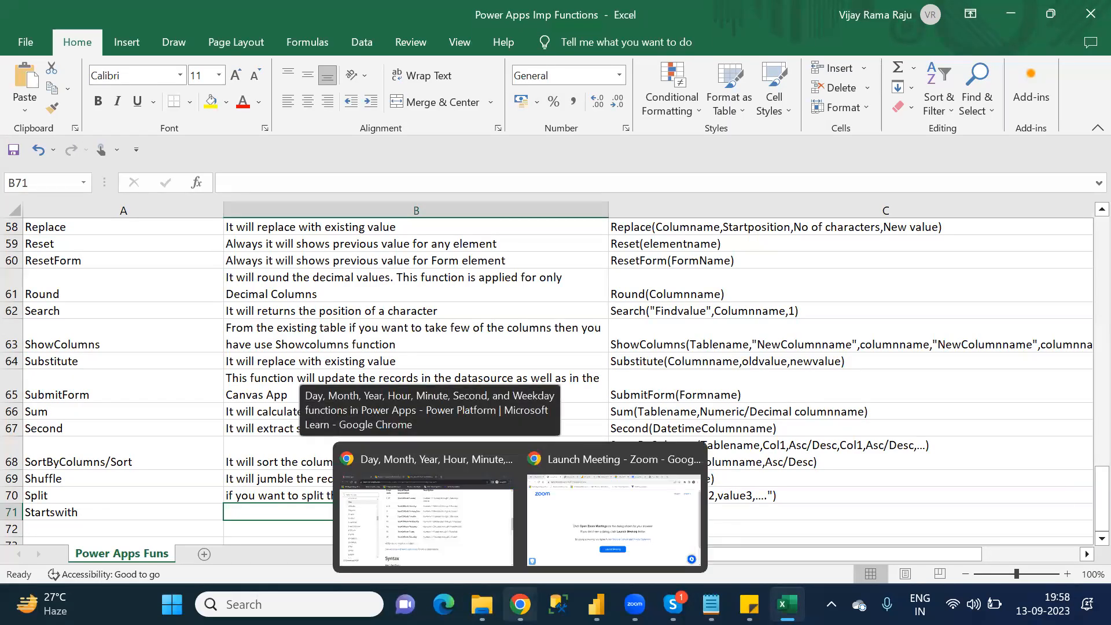
click(463, 554)
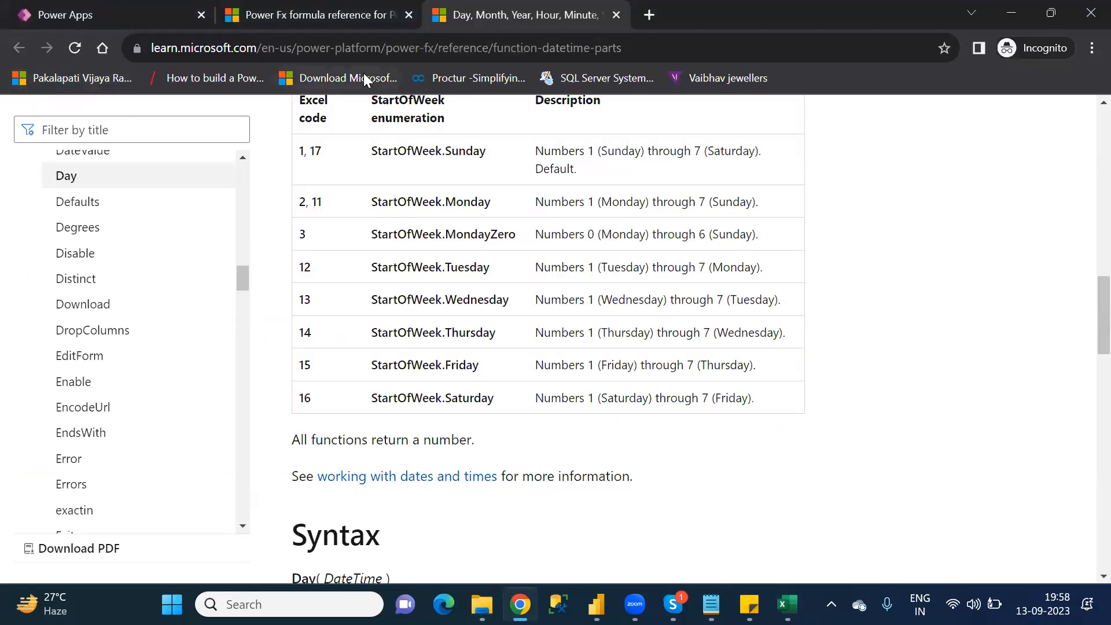
click(283, 15)
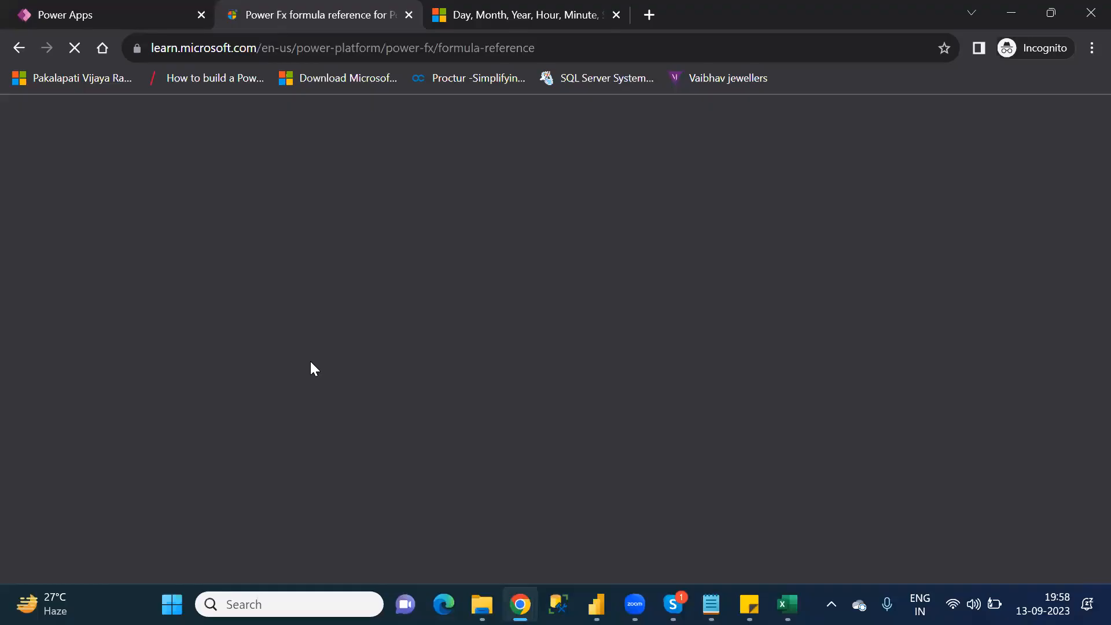
scroll(313, 367, down, 10)
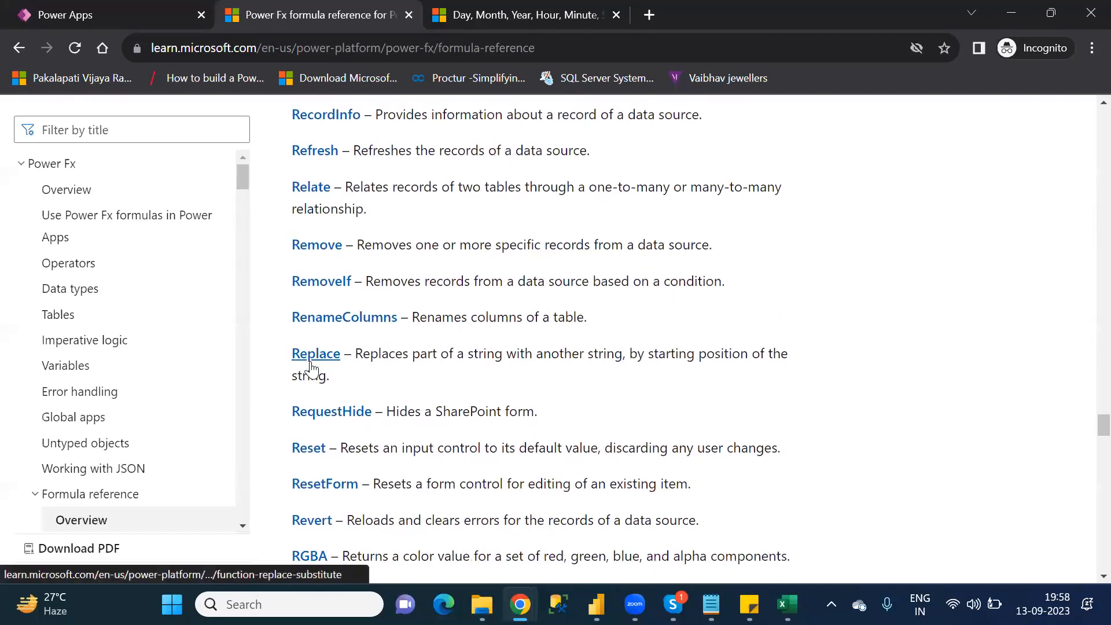
scroll(311, 367, down, 5)
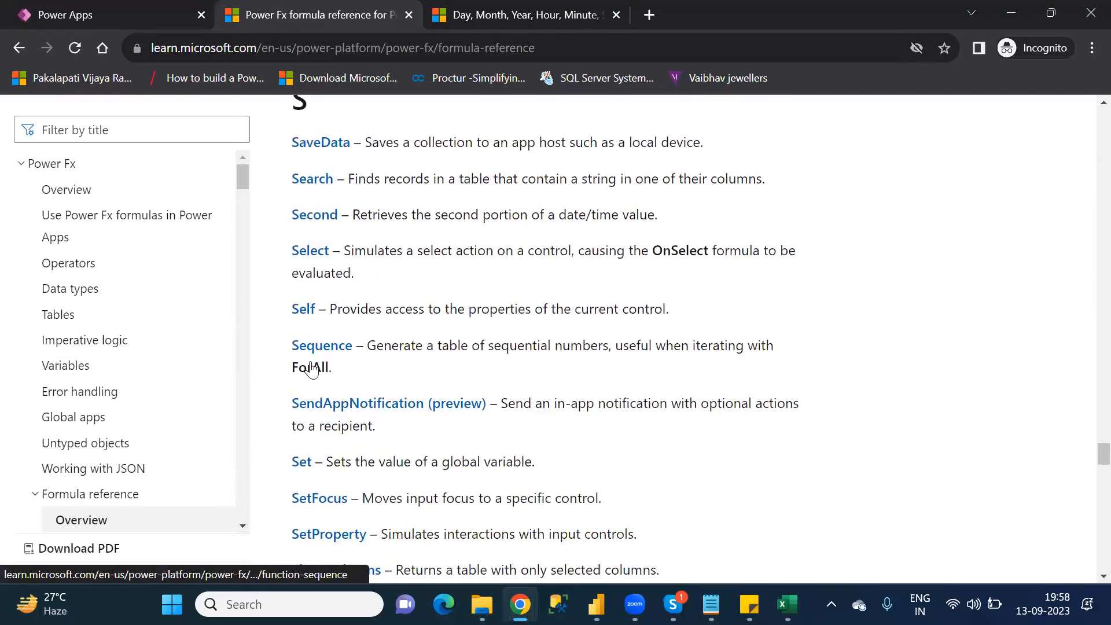
scroll(311, 368, down, 5)
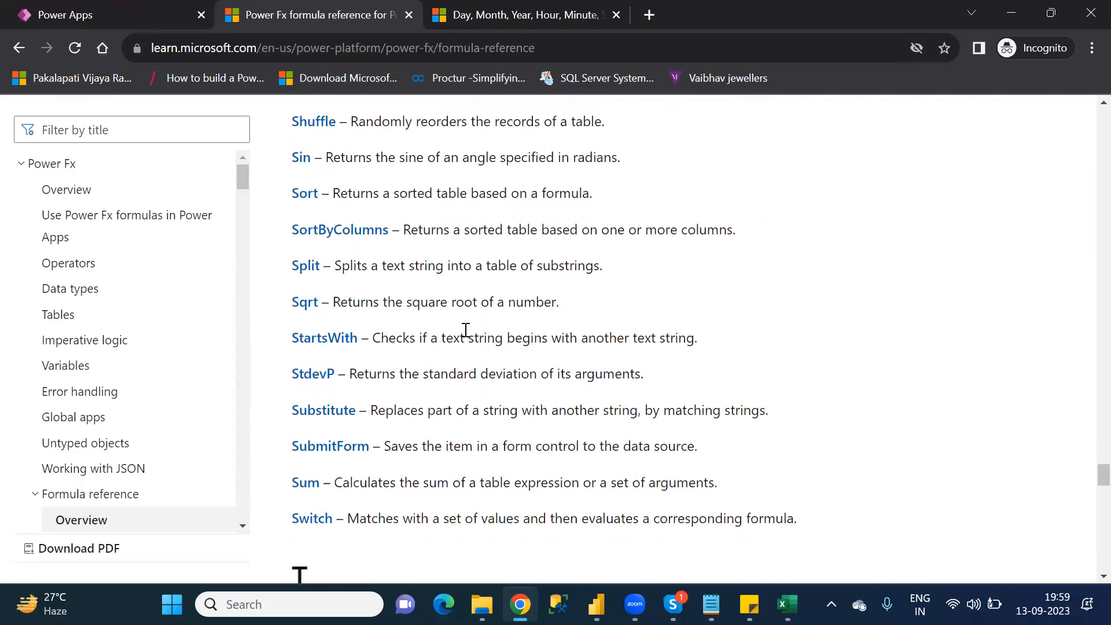
middle_click(333, 341)
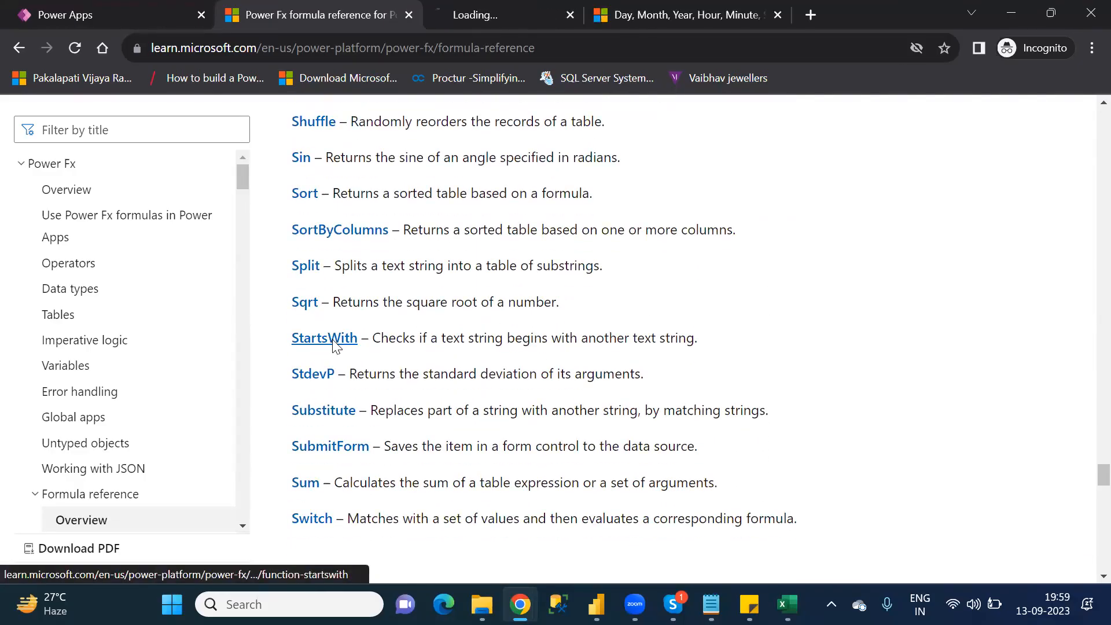
click(489, 19)
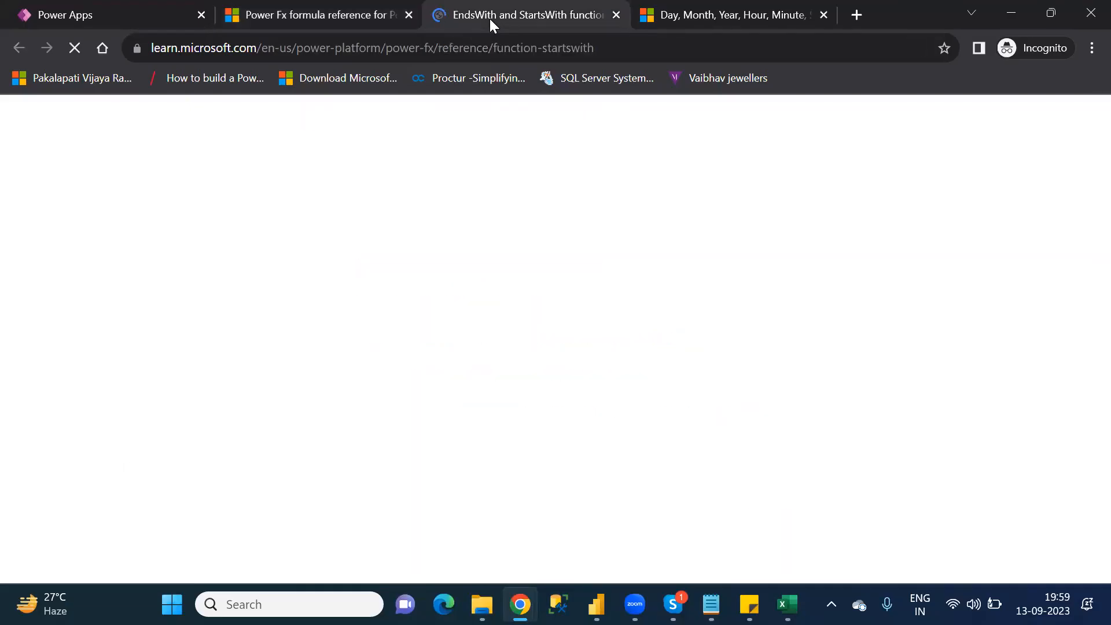
- Examine the StartsWith syntax and the examples table on the EndsWith and StartsWith reference page
key(Down)
key(Down)
key(Down)
key(Down)
key(Down)
key(Down)
key(Down)
key(Down)
key(Down)
key(Down)
key(Down)
key(Down)
key(Down)
key(Down)
key(Down)
key(Down)
key(Down)
key(Down)
key(Down)
key(Down)
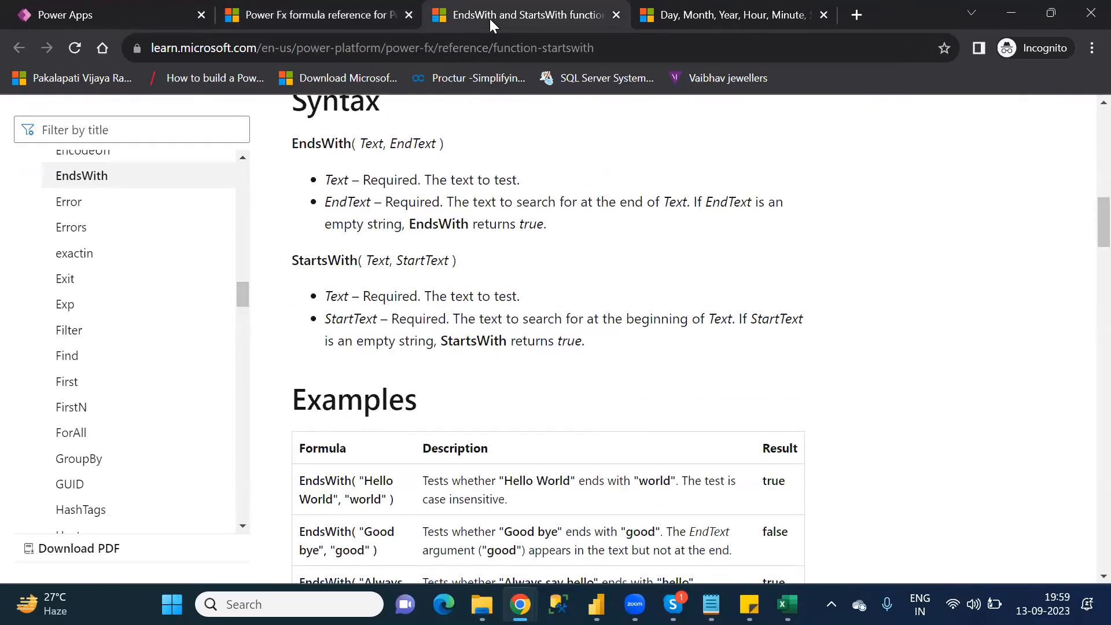
key(Down)
key(Down)
key(Down)
key(Down)
key(Down)
key(Down)
key(Down)
key(Down)
key(Down)
key(Down)
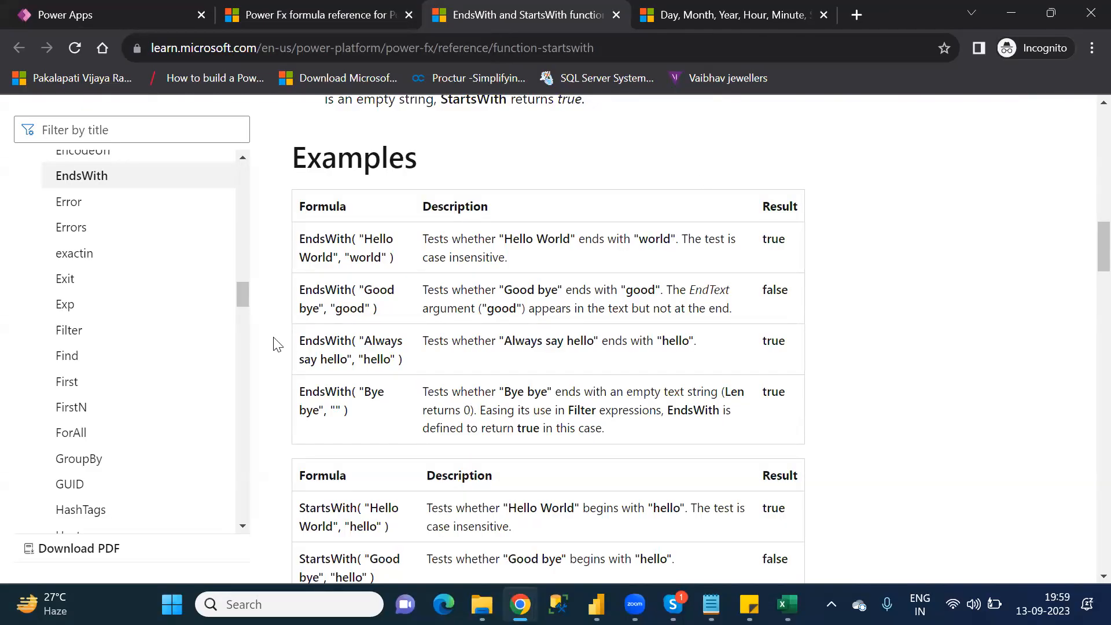
scroll(277, 344, down, 3)
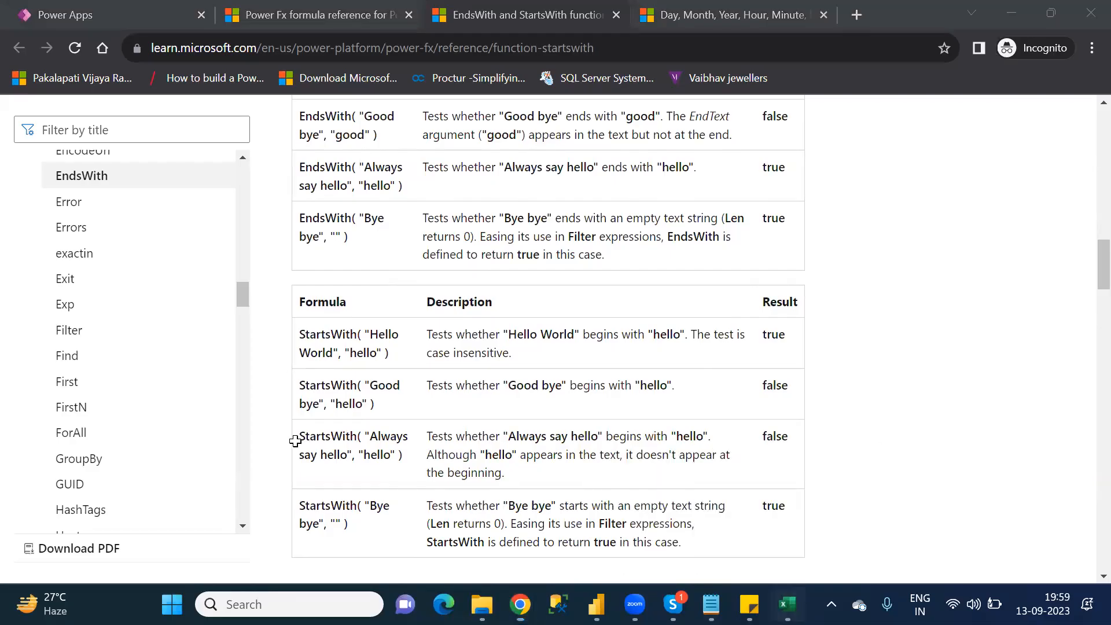
- In Excel's B71, enter "What ever value you find that value is there or not it will check. If it is there return true other wise return false"
key(alt+Tab)
click(290, 510)
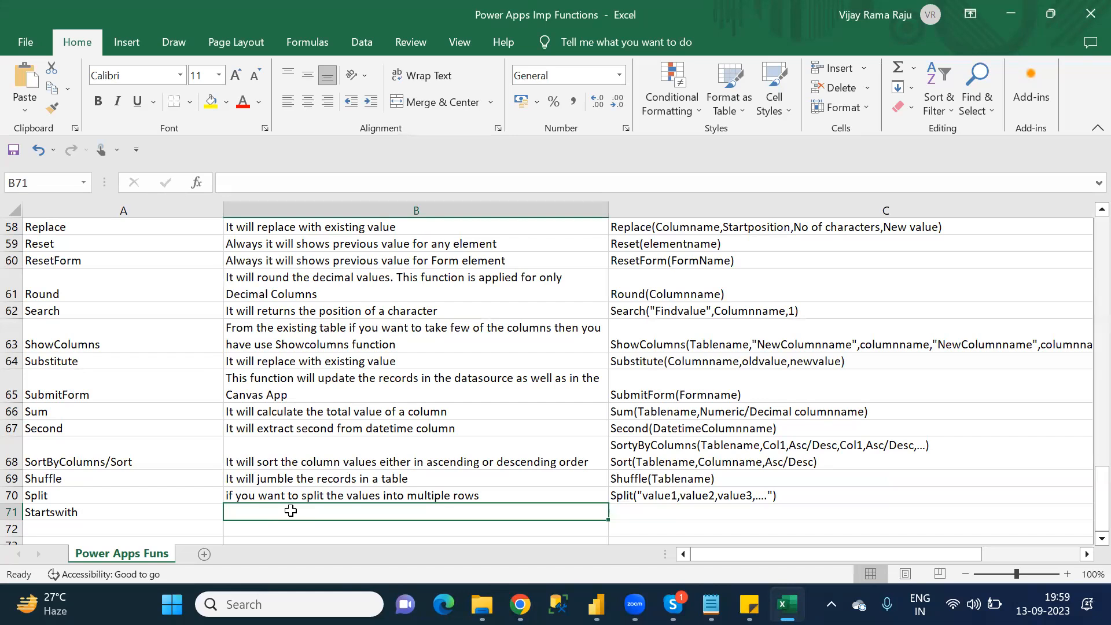
text(What e)
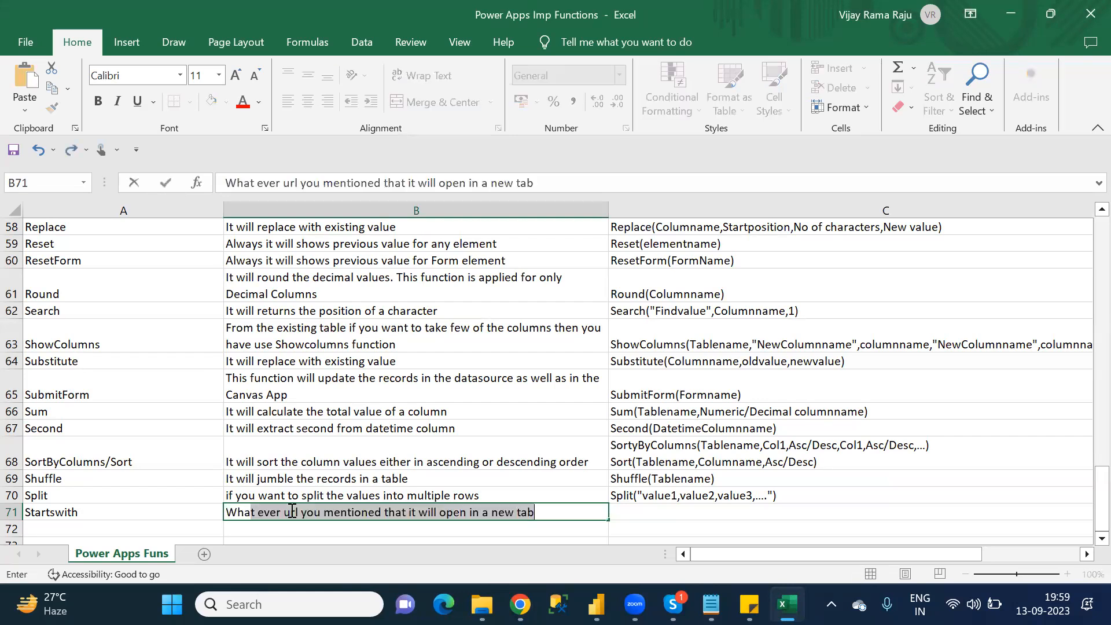
text(ver valu)
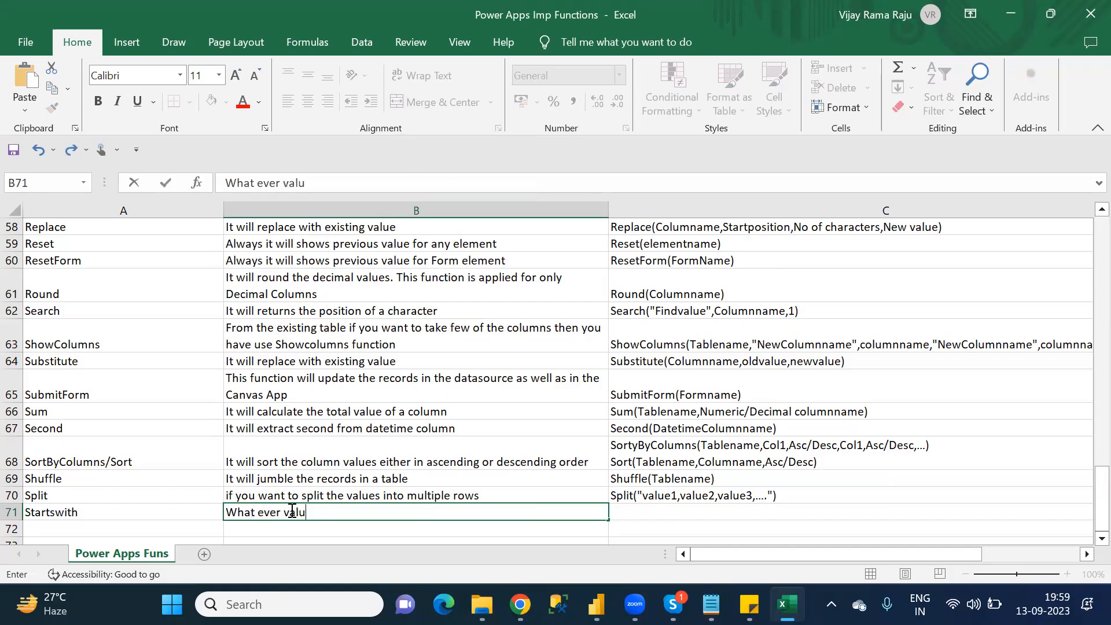
text(e you filnd that value)
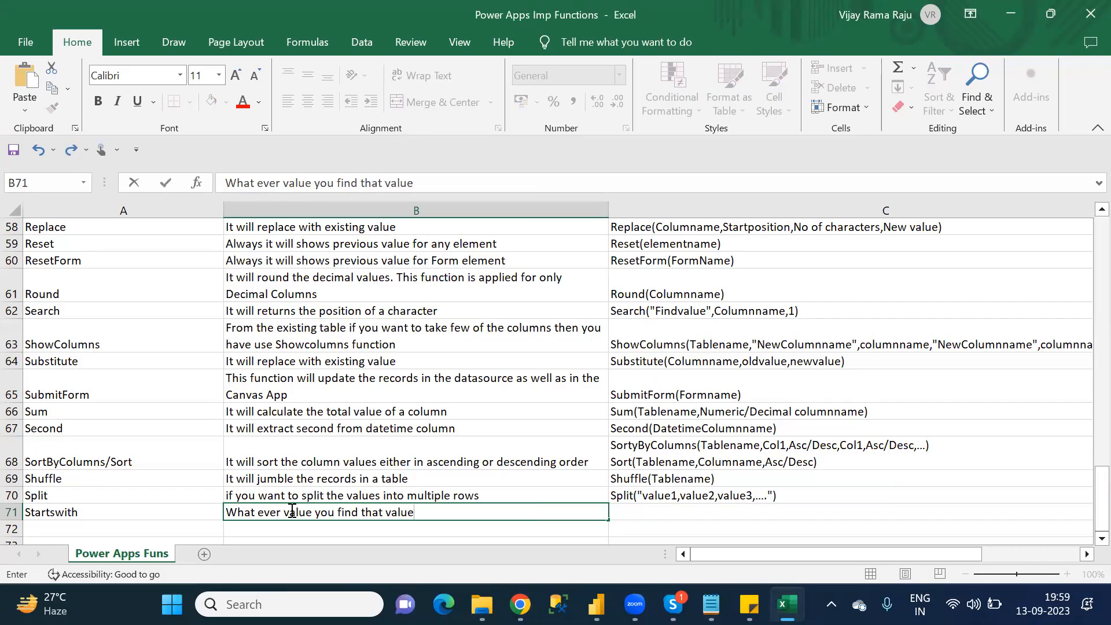
text( is there or not it )
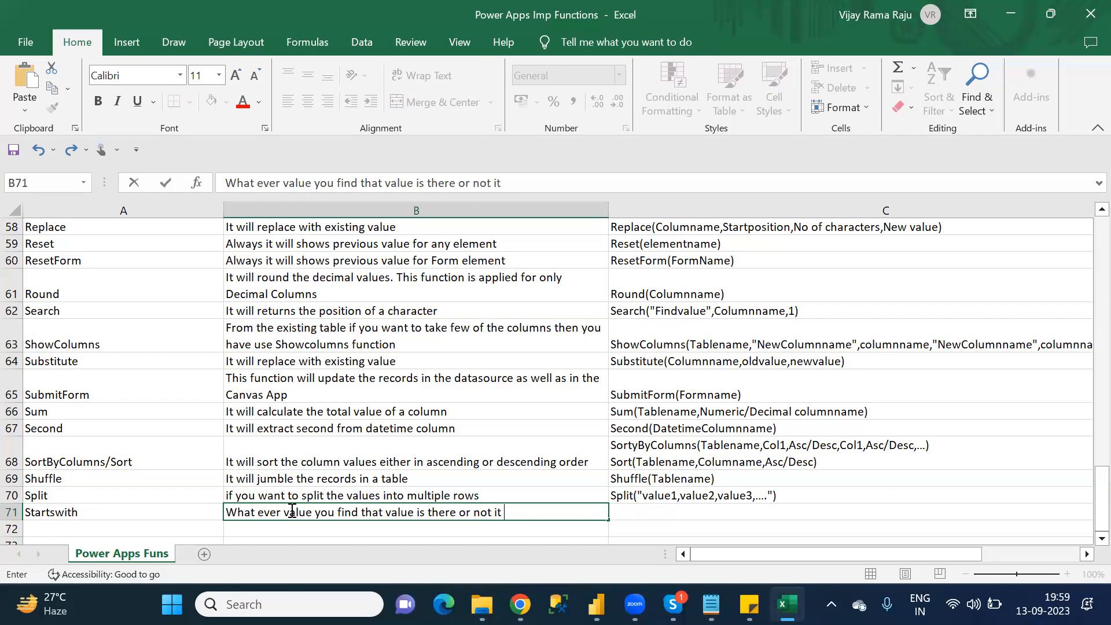
text(will check)
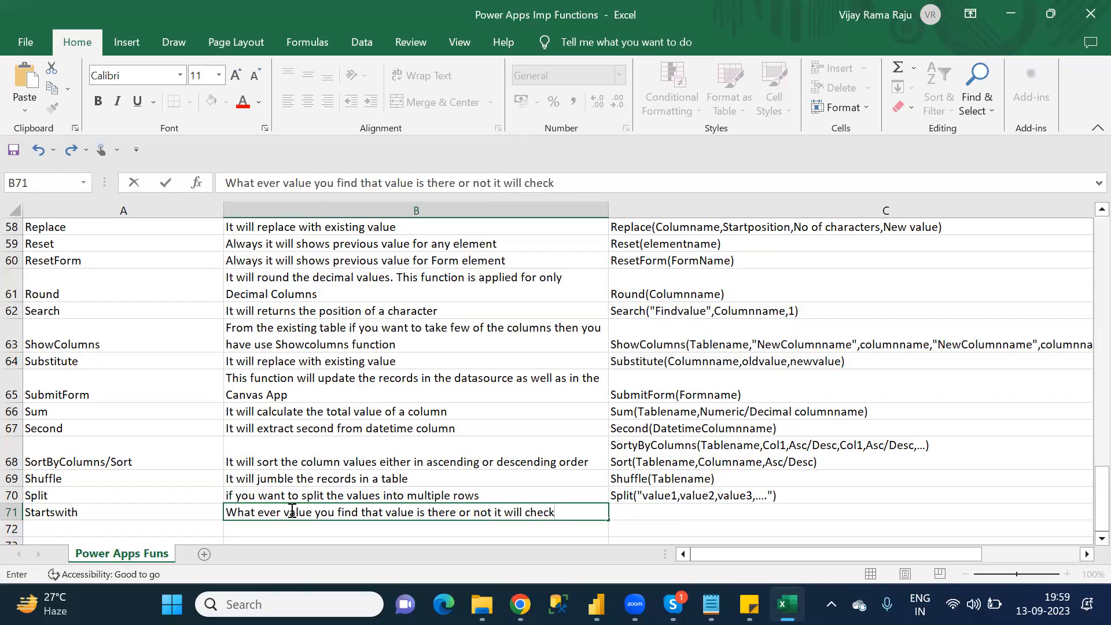
text(. If it is there)
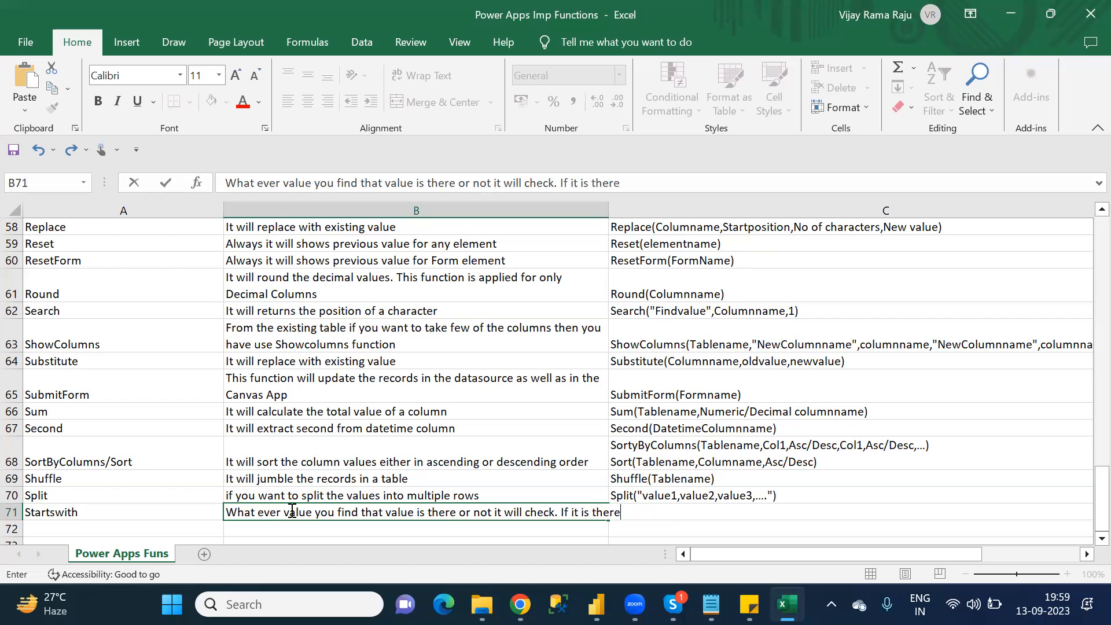
text( return true o)
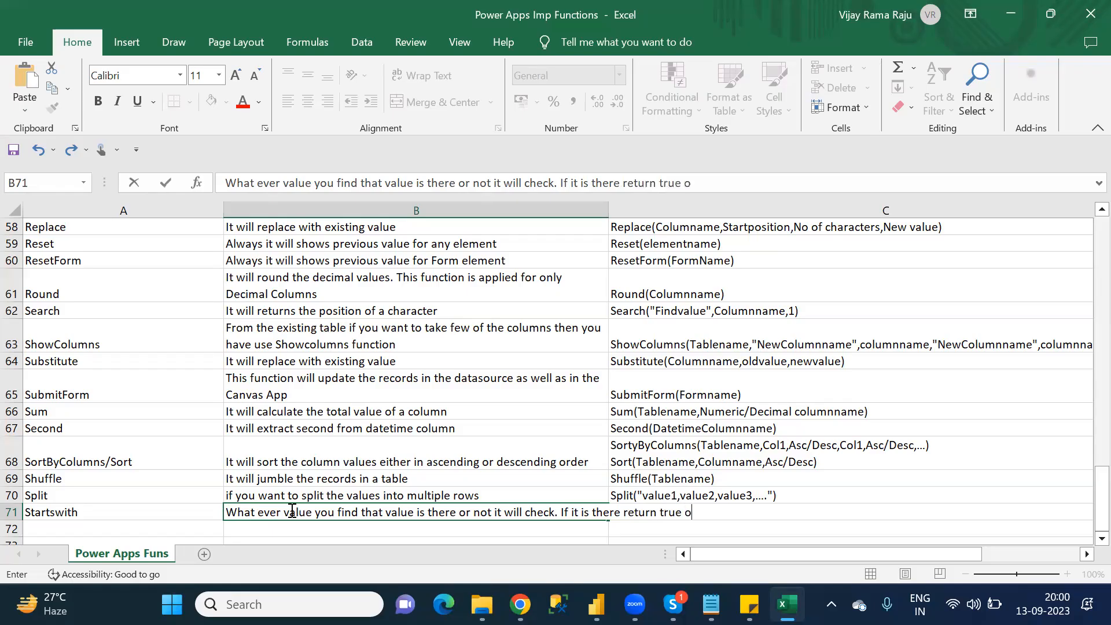
text(ther wise return )
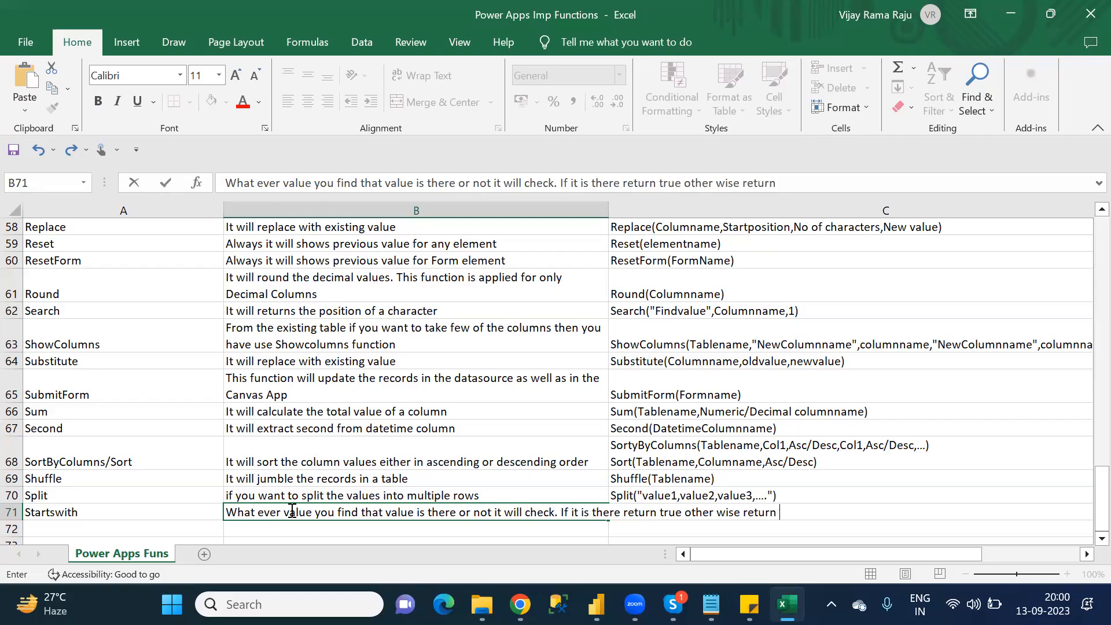
text(false)
key(Return)
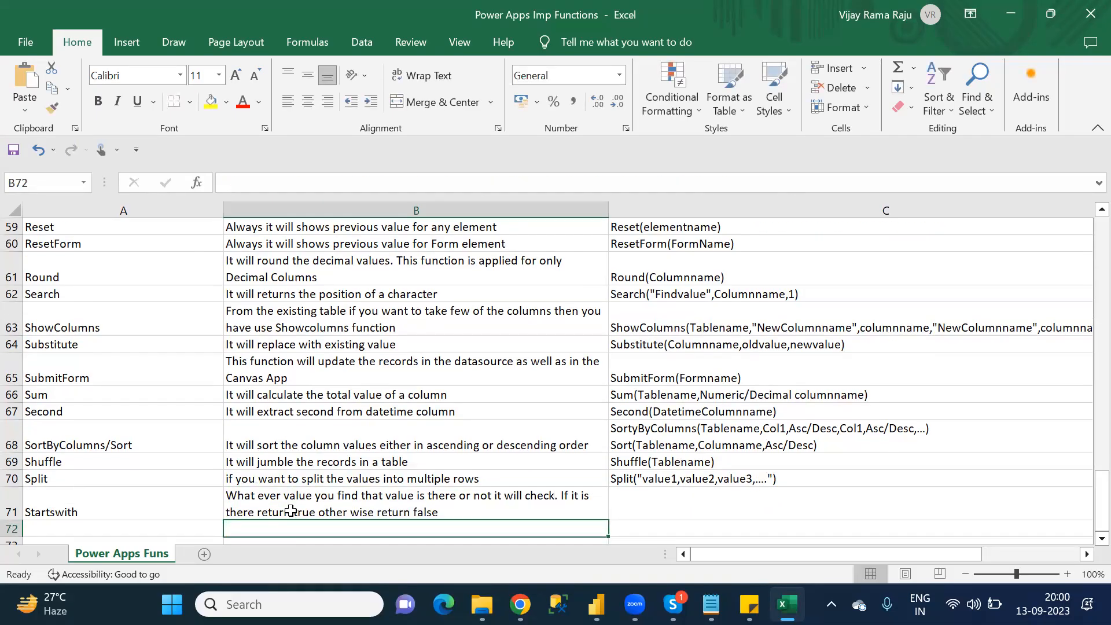
click(650, 497)
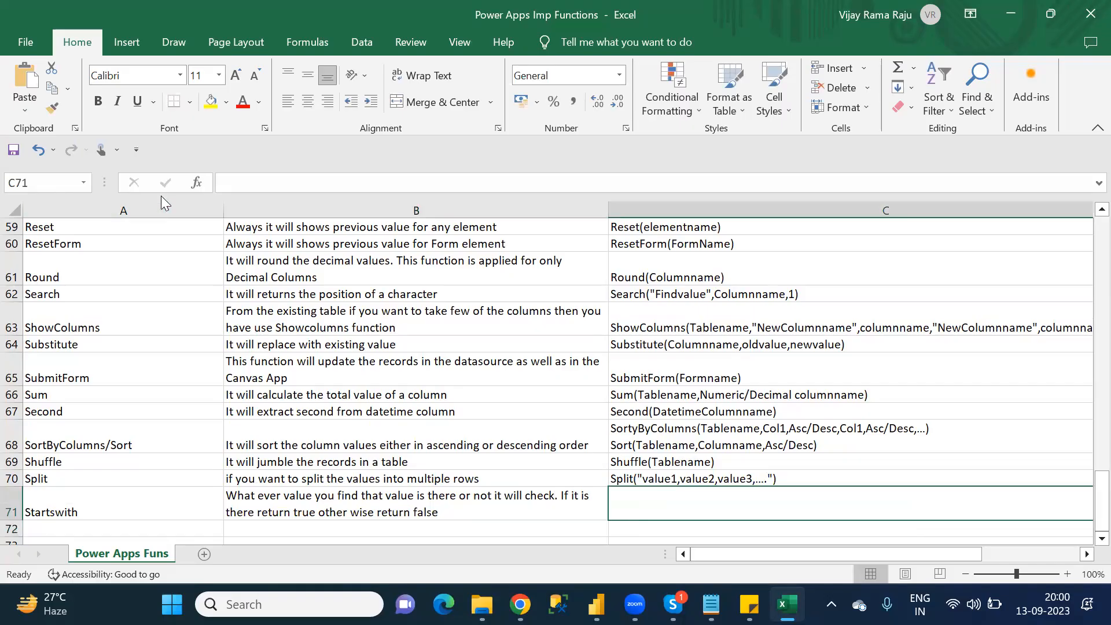
- Enter the syntax "StartsWith(Columnname,Findvalue)" in C71 of the Excel sheet
click(234, 184)
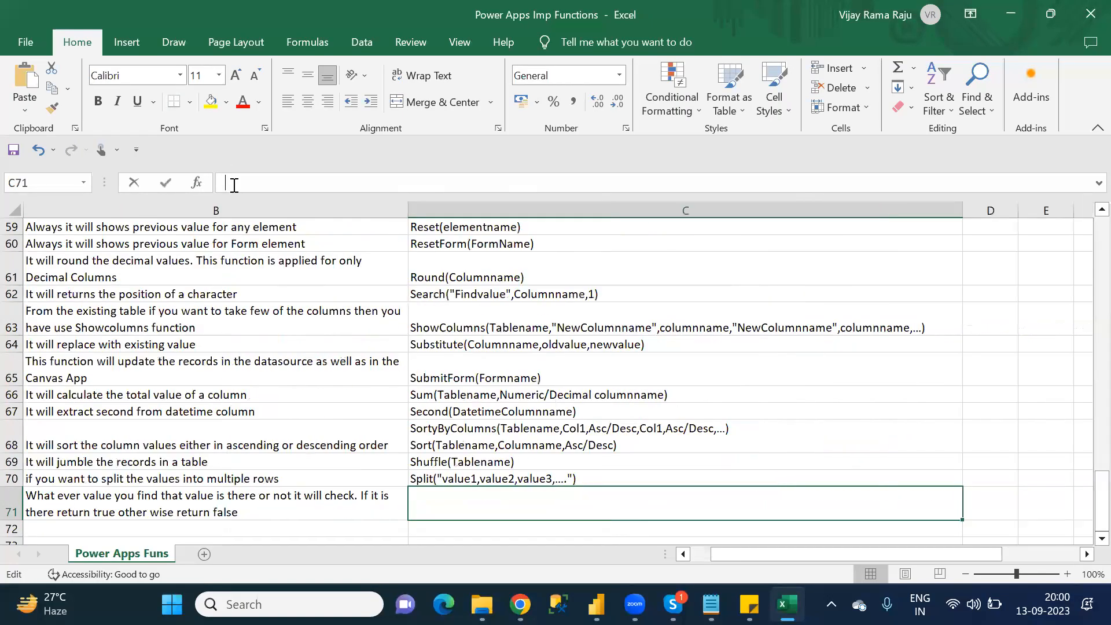
text(Star)
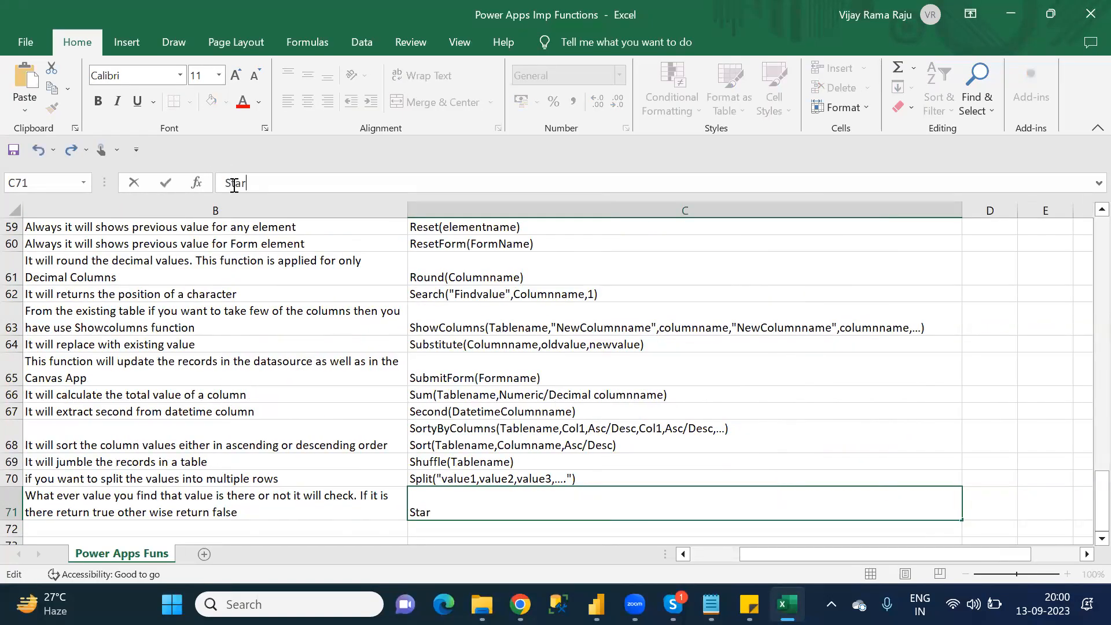
text(tsWith(Colum)
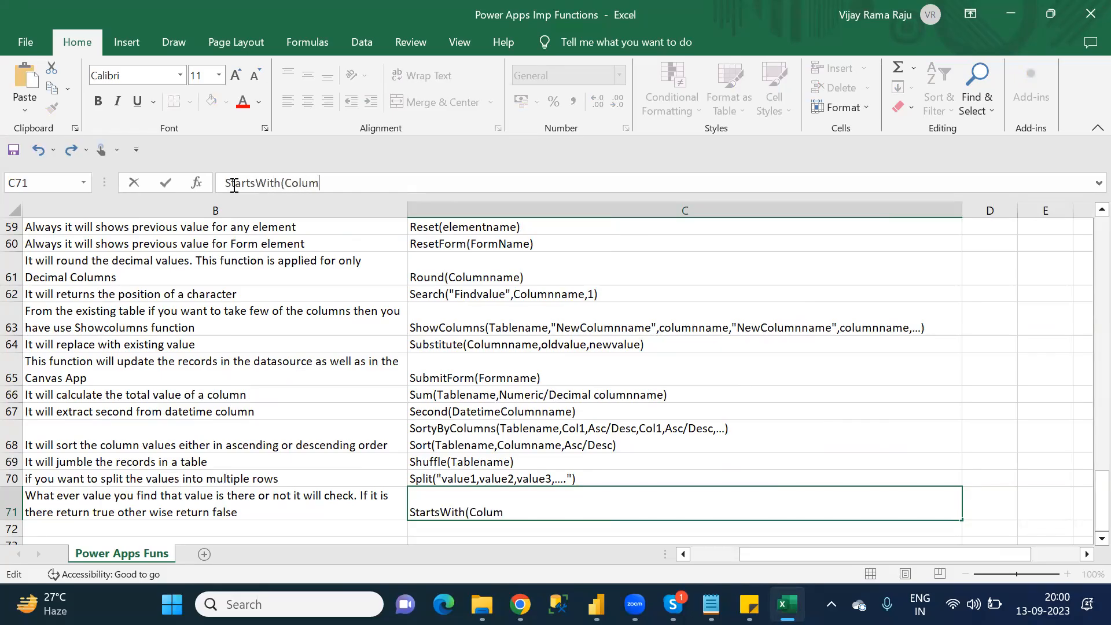
text(name,Findvalue))
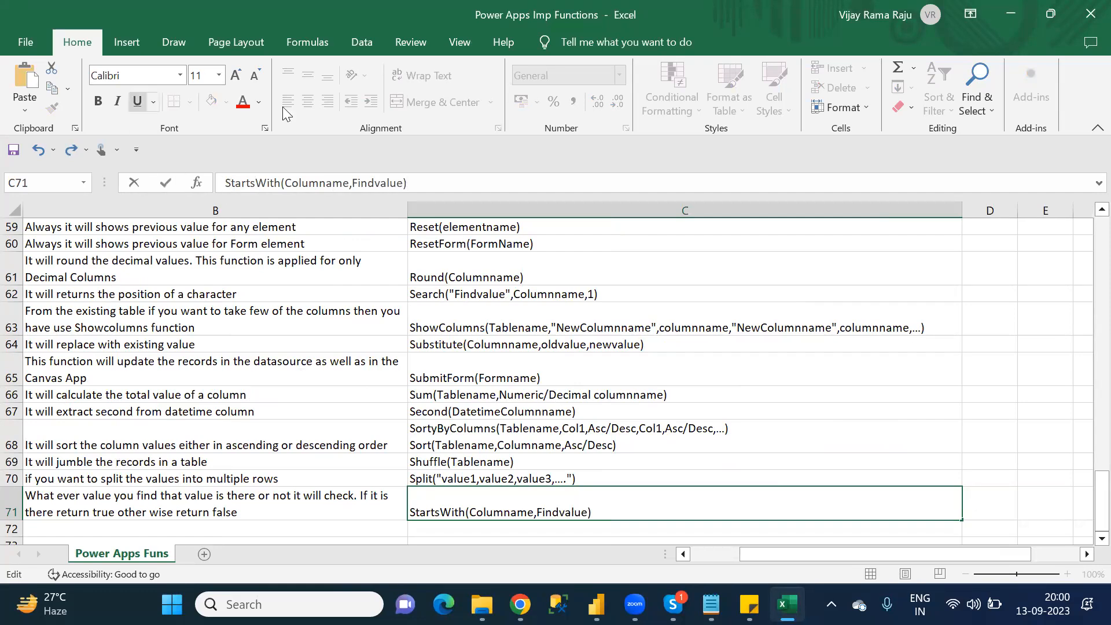
double_click(366, 184)
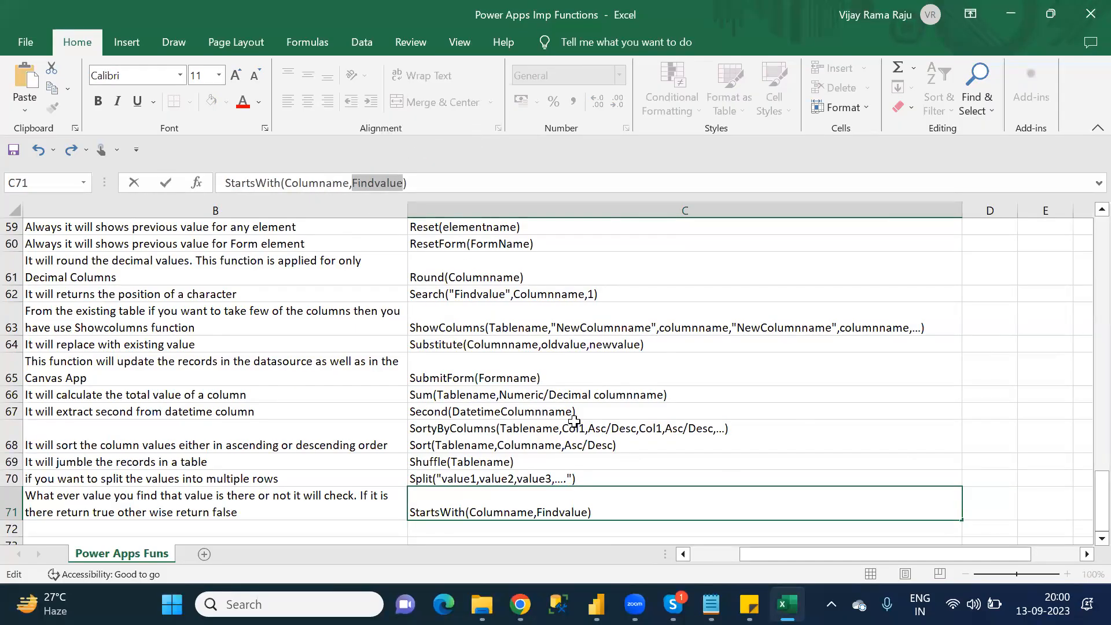
key(Right)
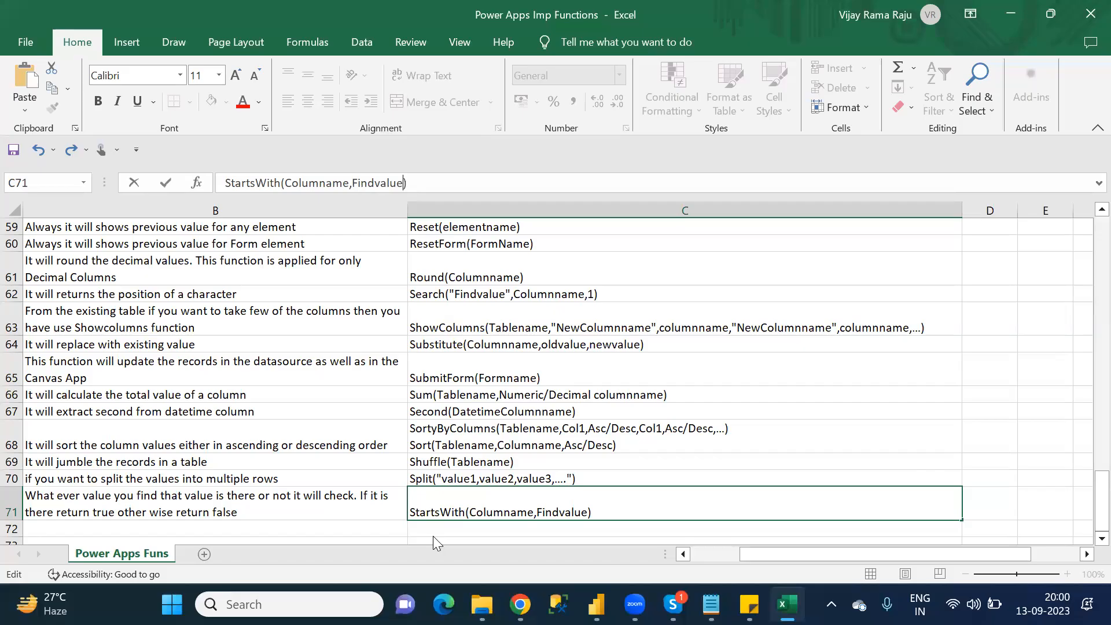
key(Return)
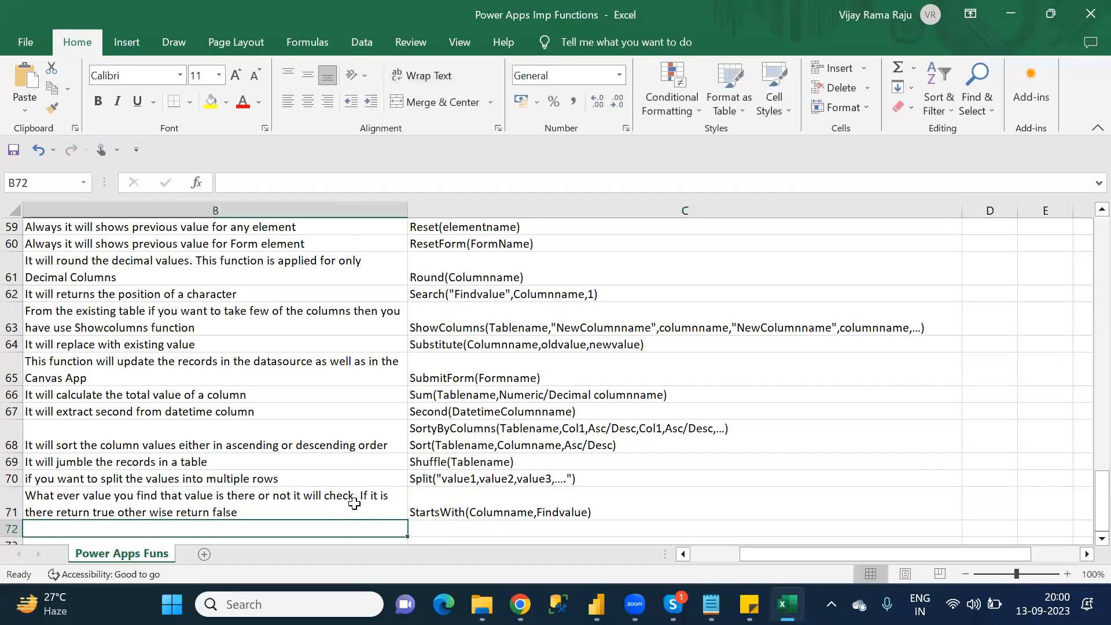
- Check which function follows Startswith in the Notepad list, and return to the Excel sheet to look over the rows already filled
key(Left)
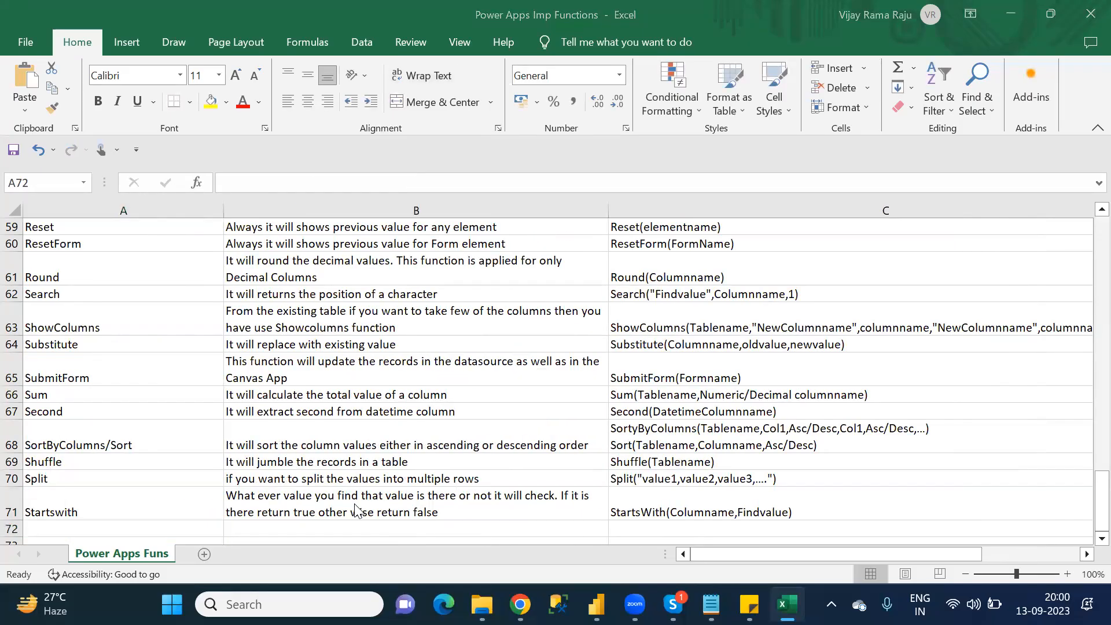
key(alt+Tab)
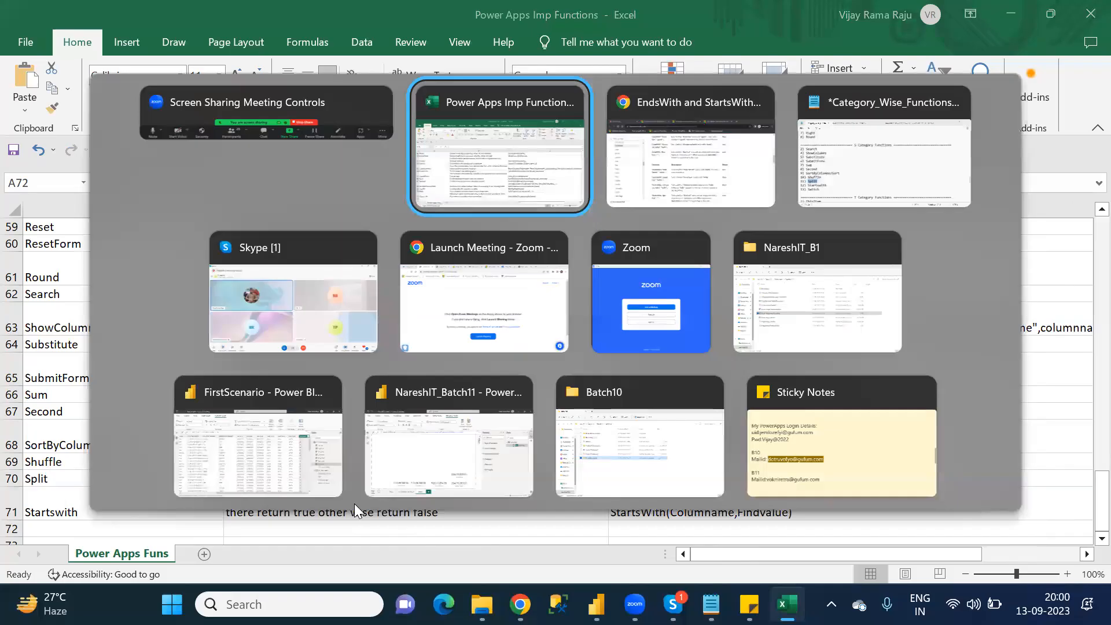
key(alt+Tab)
key(alt+Tab)
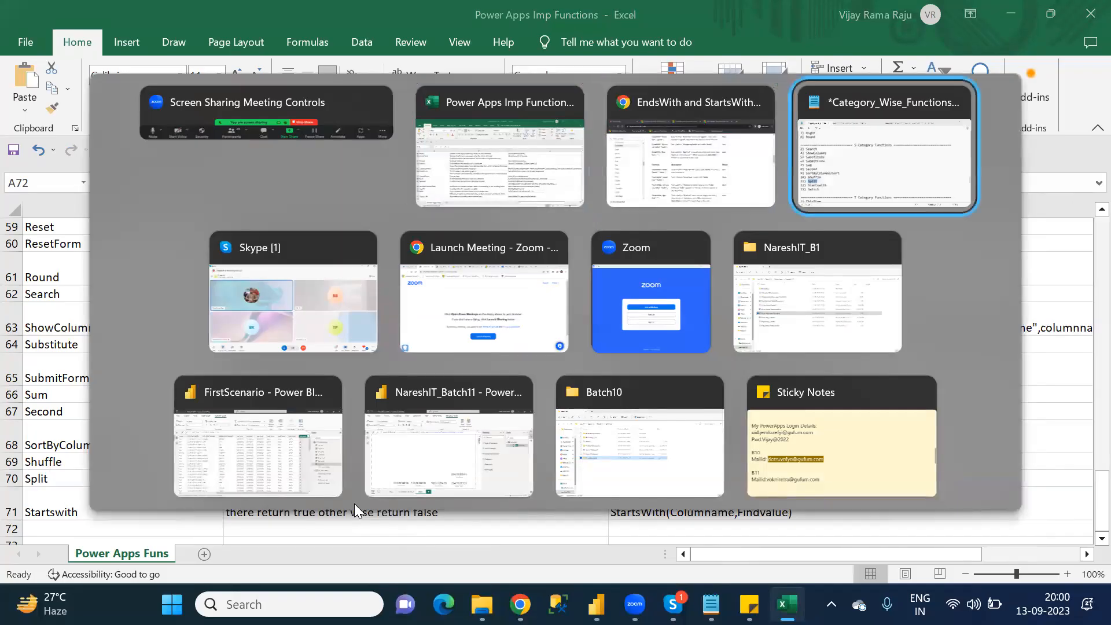
key(Down)
key(Down)
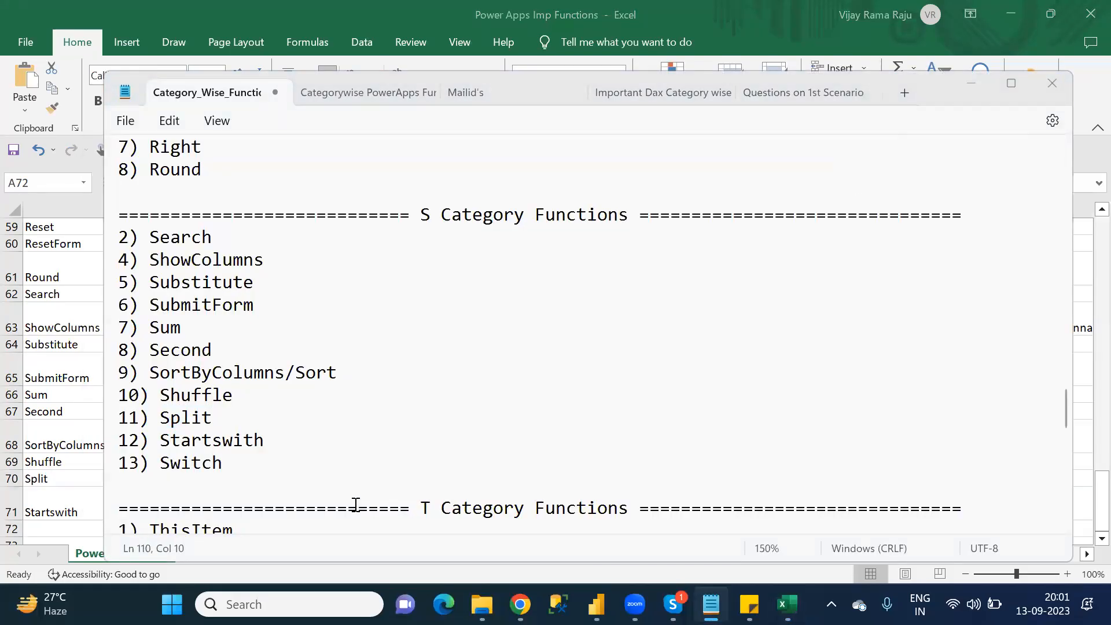
key(alt+Tab)
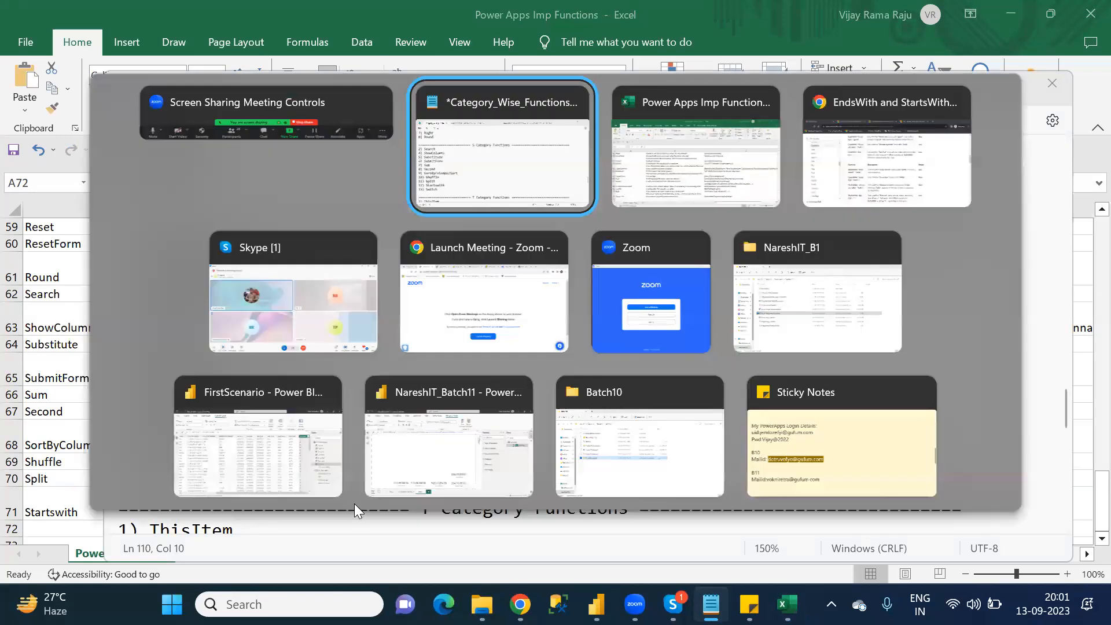
key(alt+Tab)
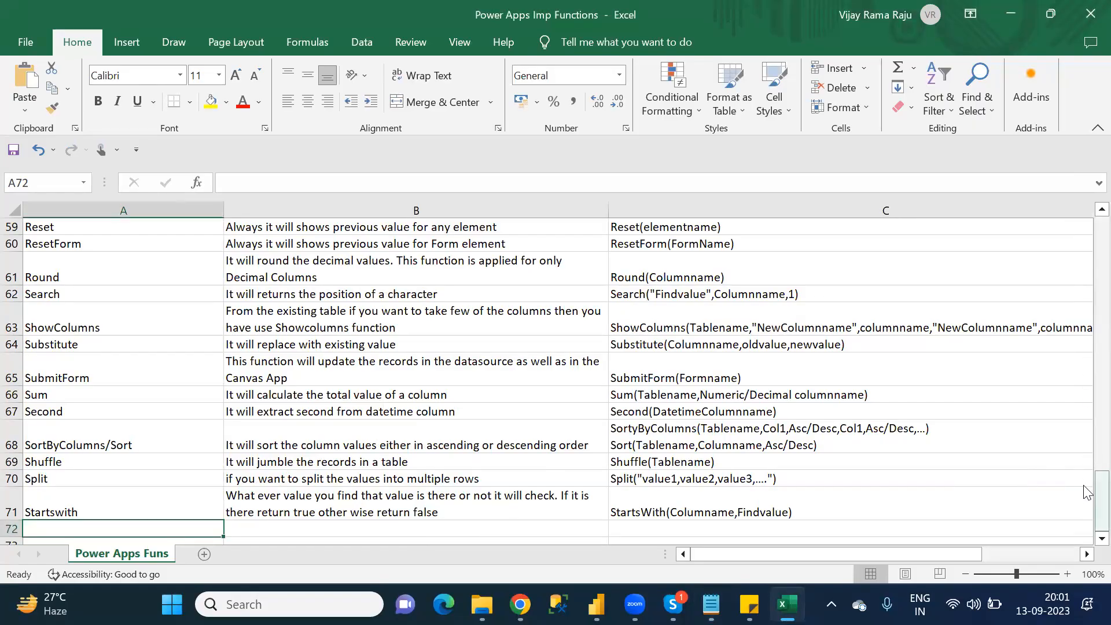
drag(1086, 501, 1086, 428)
drag(1085, 481, 1087, 530)
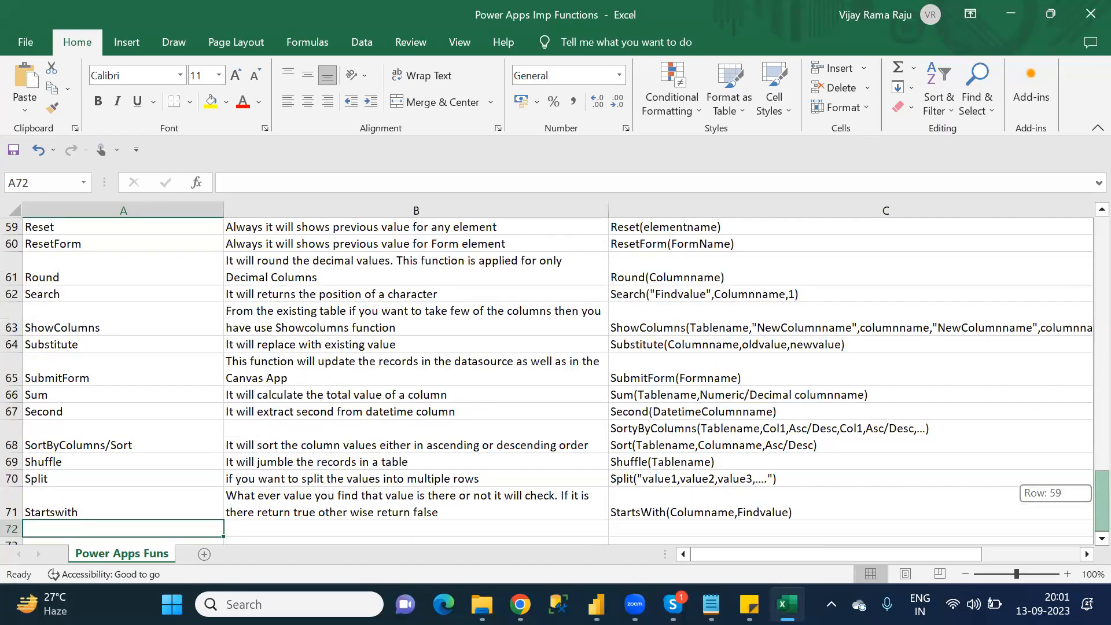
- Switch to the Notepad list and look through the functions under the T Category Functions heading
click(711, 604)
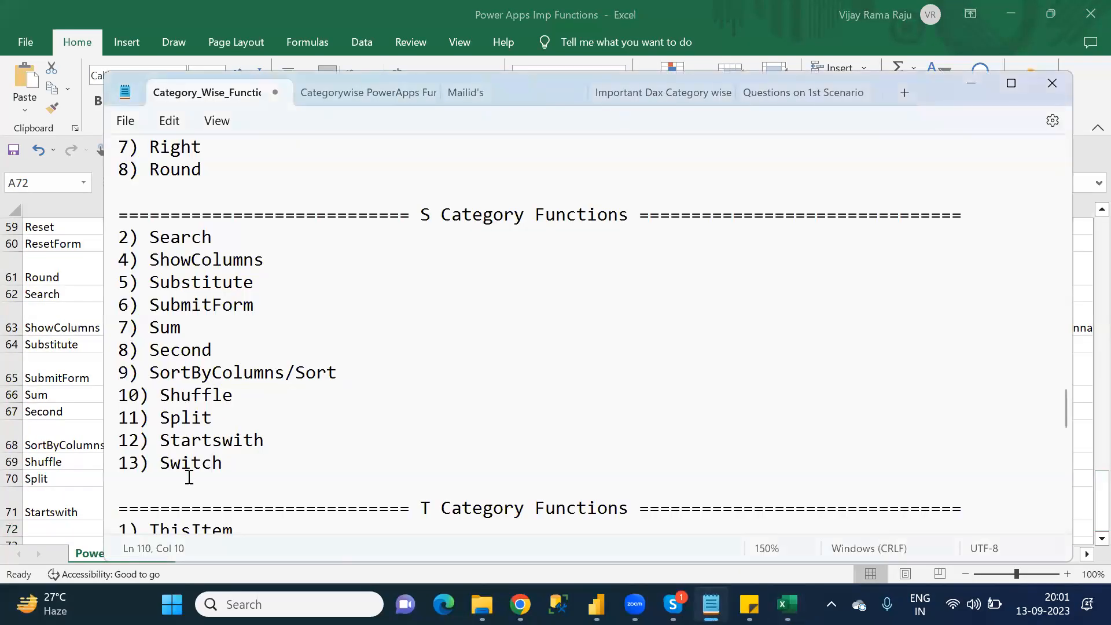
click(226, 504)
key(Down)
key(Down)
key(Down)
key(Down)
key(Down)
key(Down)
key(Down)
key(Down)
key(Down)
key(Down)
key(Down)
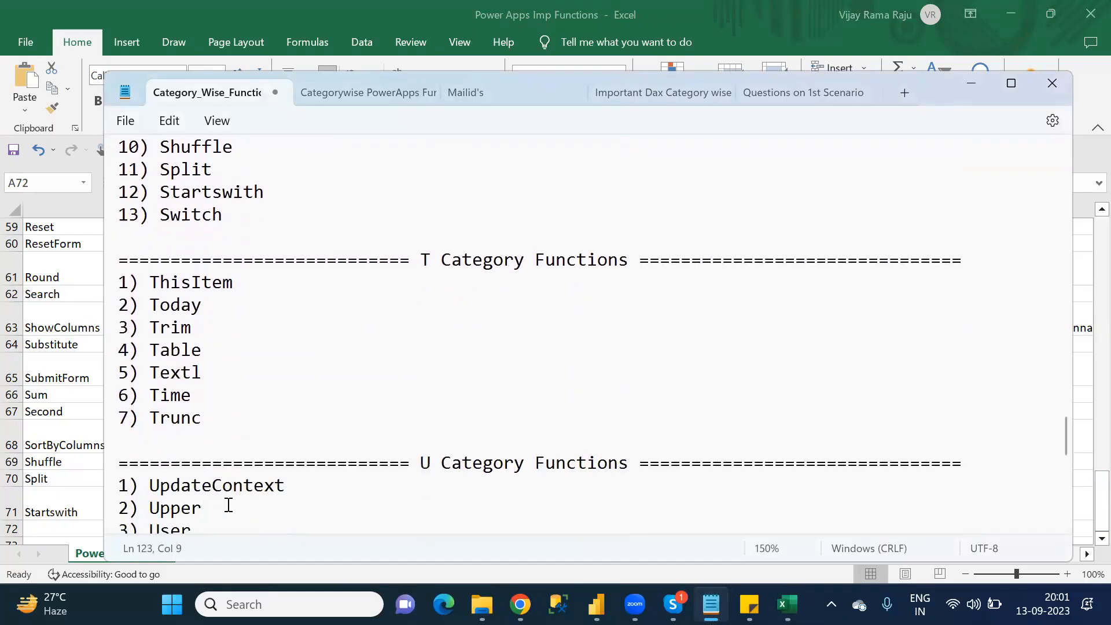
- Enter the first T-category function name, ThisItem, in A72 of the Excel sheet
click(45, 525)
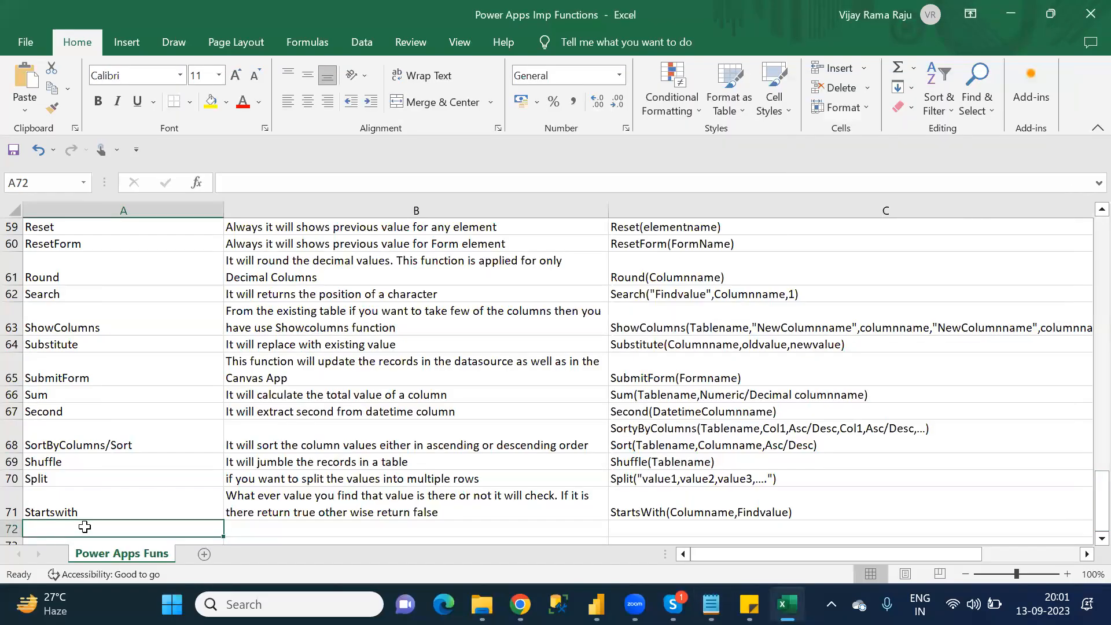
key(alt+Tab)
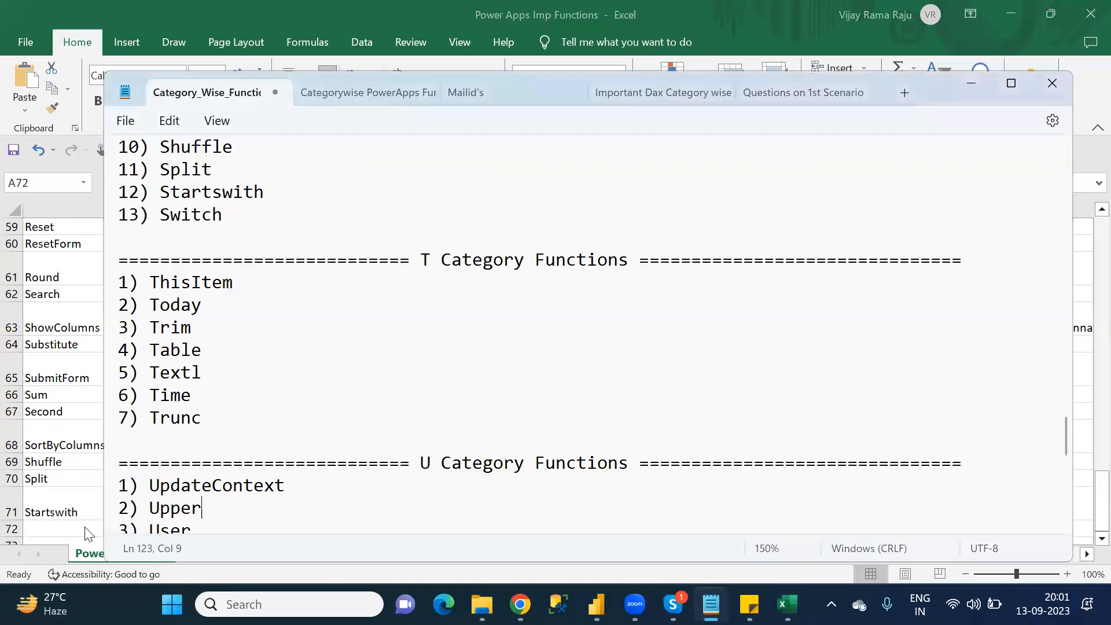
click(85, 526)
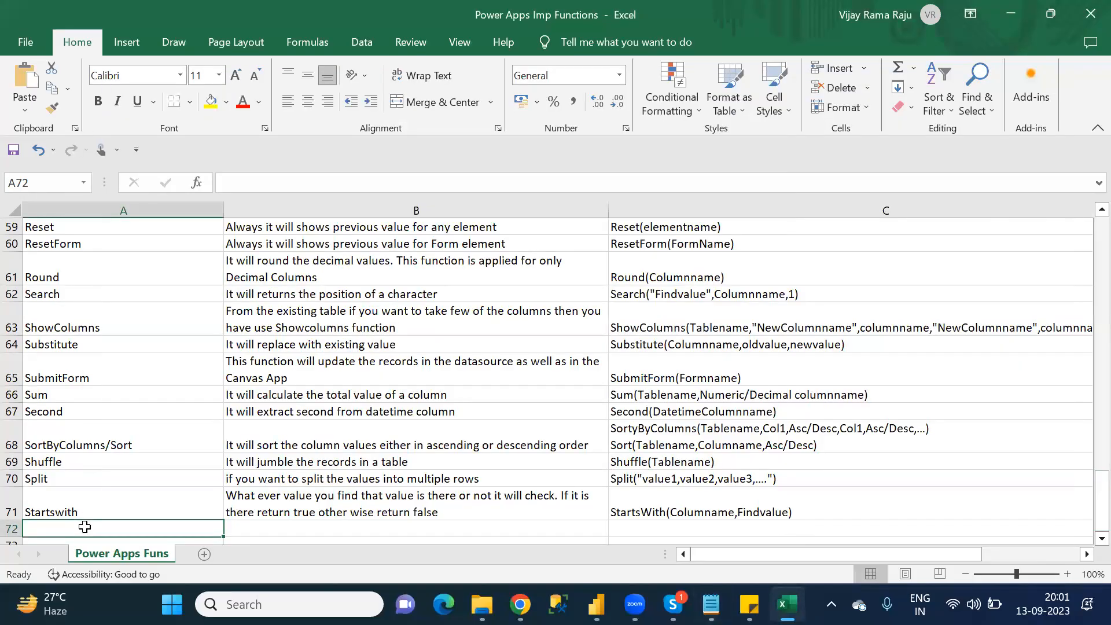
text(TH)
key(BackSpace)
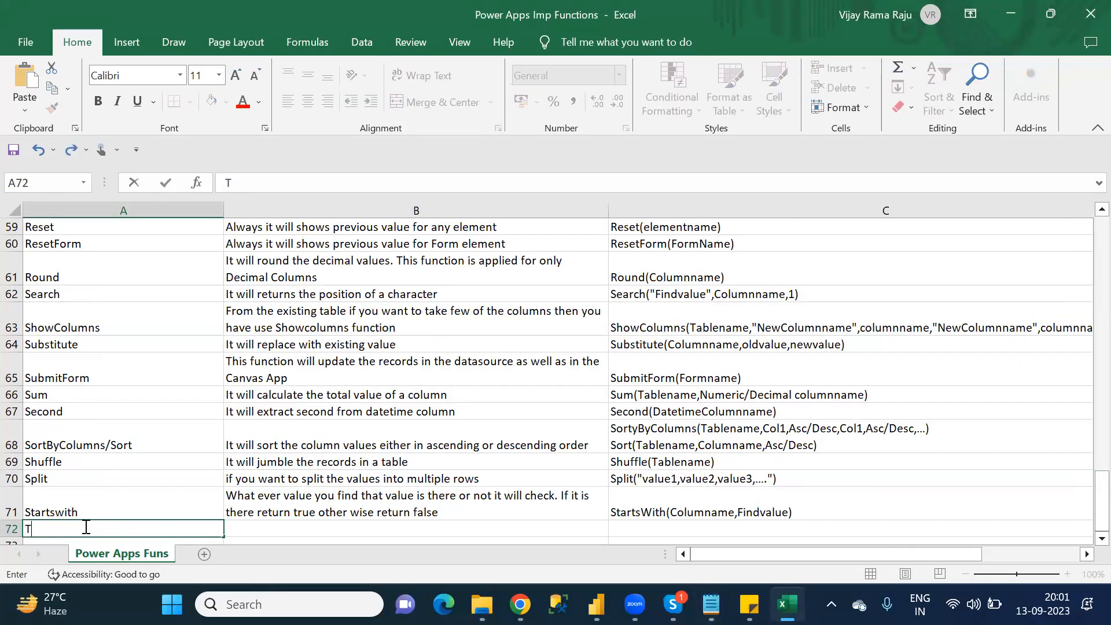
text(hisItem)
key(Tab)
- In B72, enter the description "If you want to call the column in any gallery/Form use ThisItem"
key(alt+Tab)
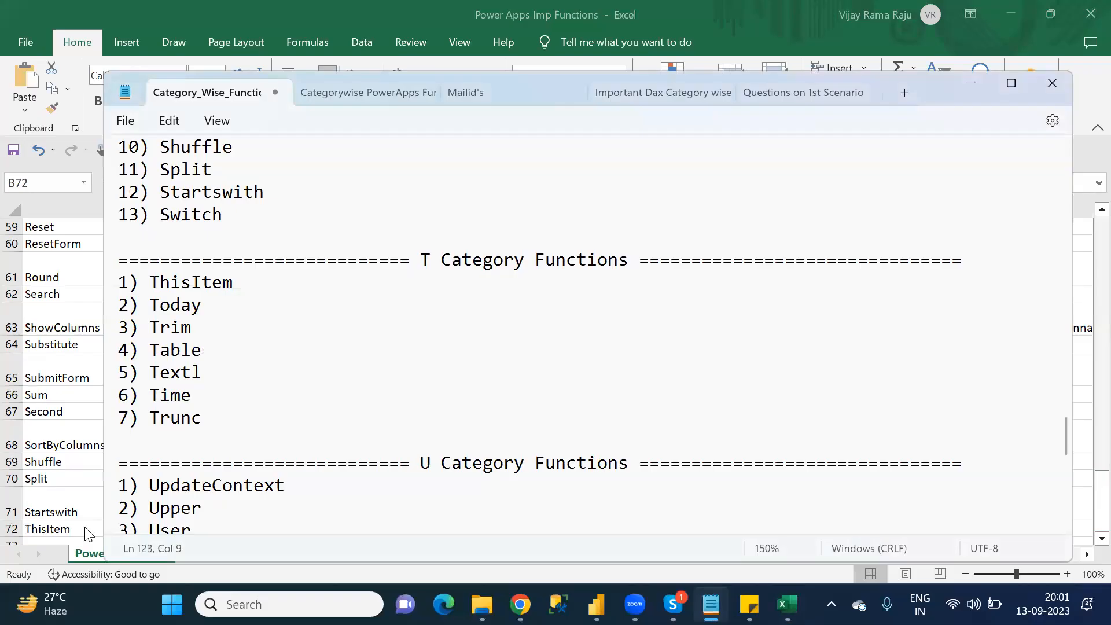
key(alt+Tab)
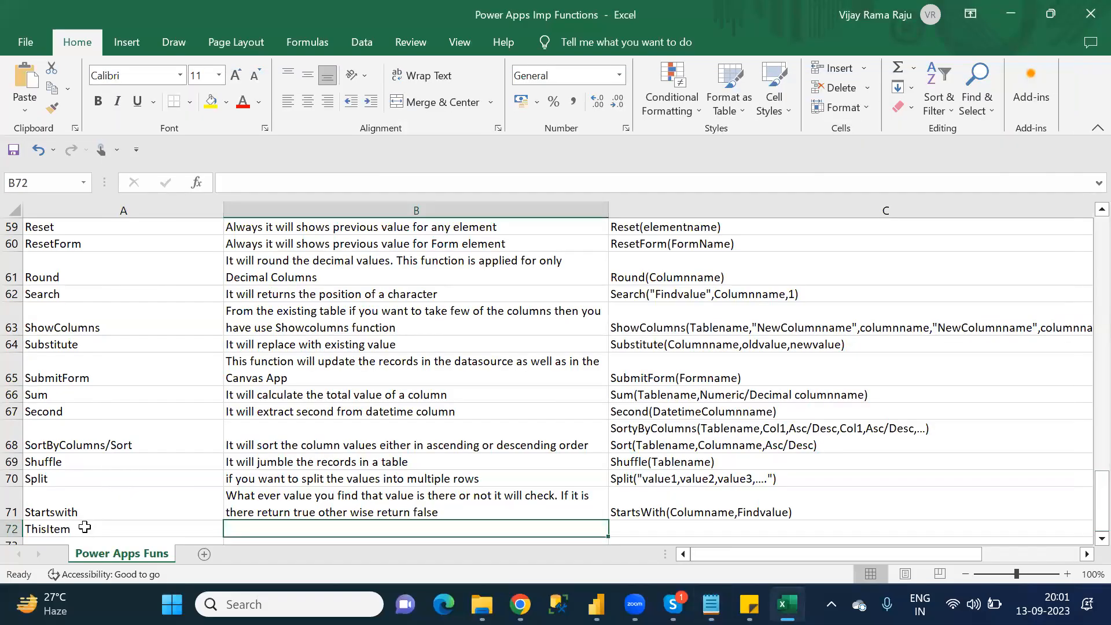
text(If you want to call the column)
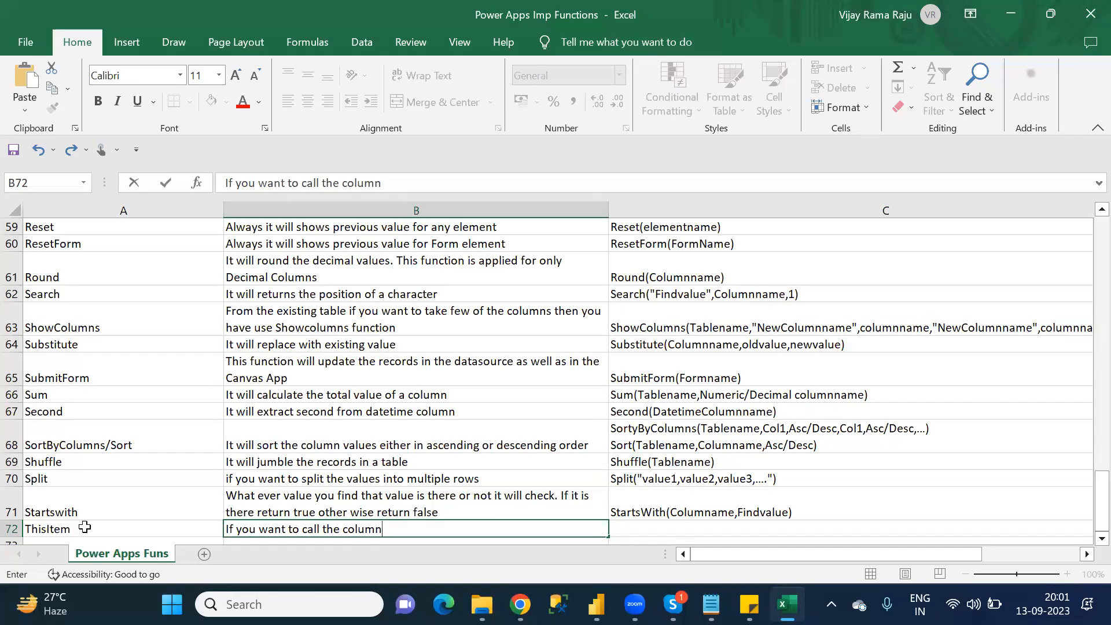
text( in any gallery)
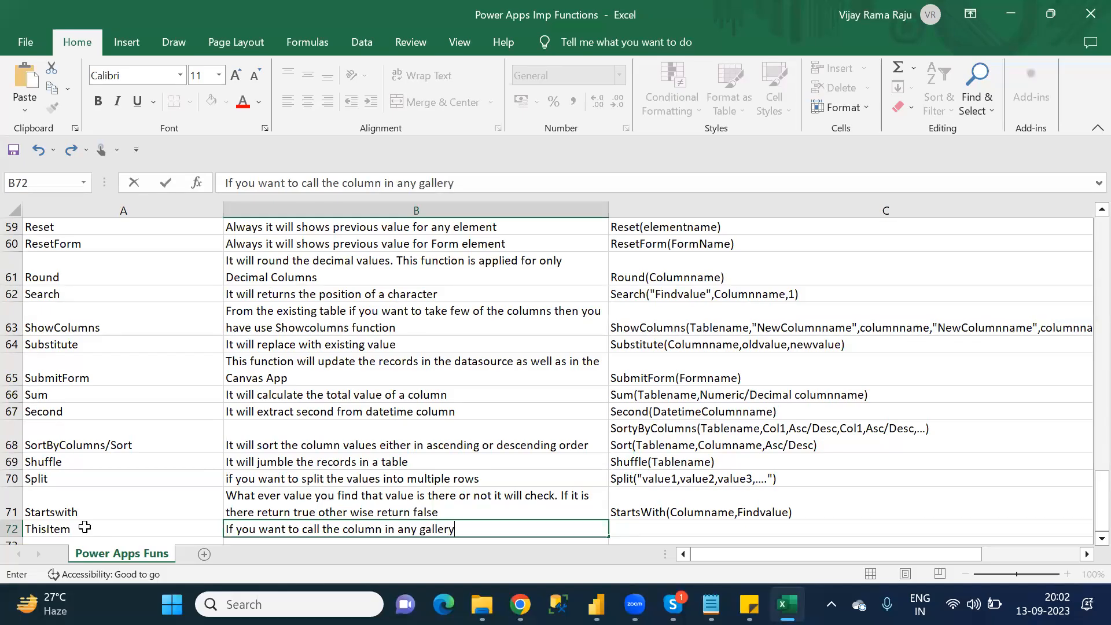
text(/FOrm)
key(BackSpace)
key(BackSpace)
key(BackSpace)
text(orm)
text(use This)
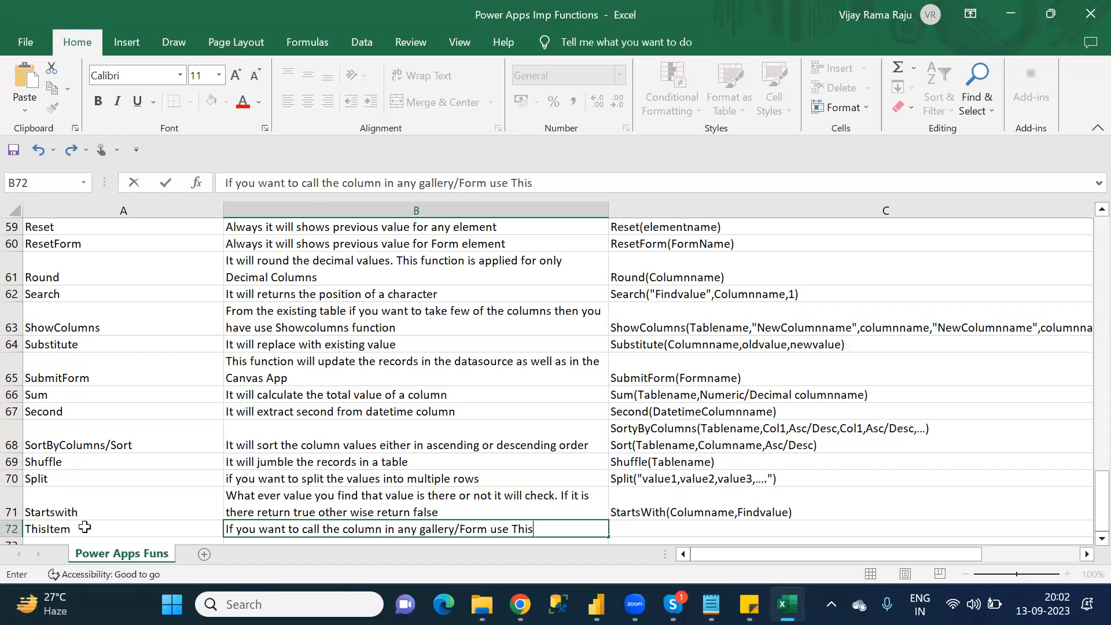
text(Item)
key(Tab)
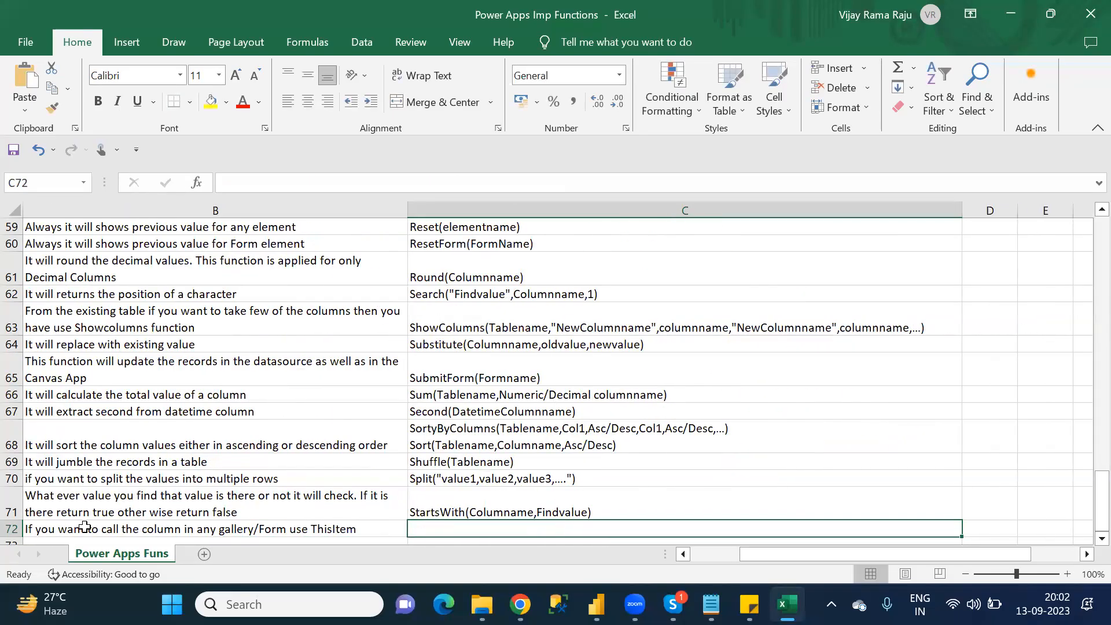
- Enter the syntax "ThisItem.Columnname" in C72 and move to A73 for the next function
text(Thi)
key(BackSpace)
key(BackSpace)
text(hisItem.Co)
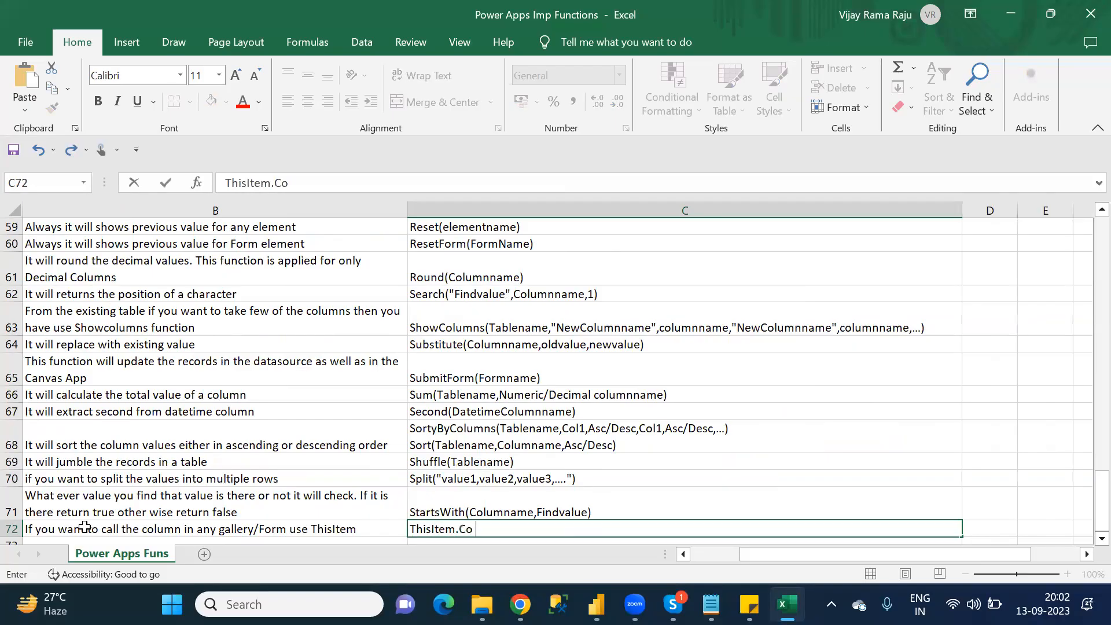
text(lumnname)
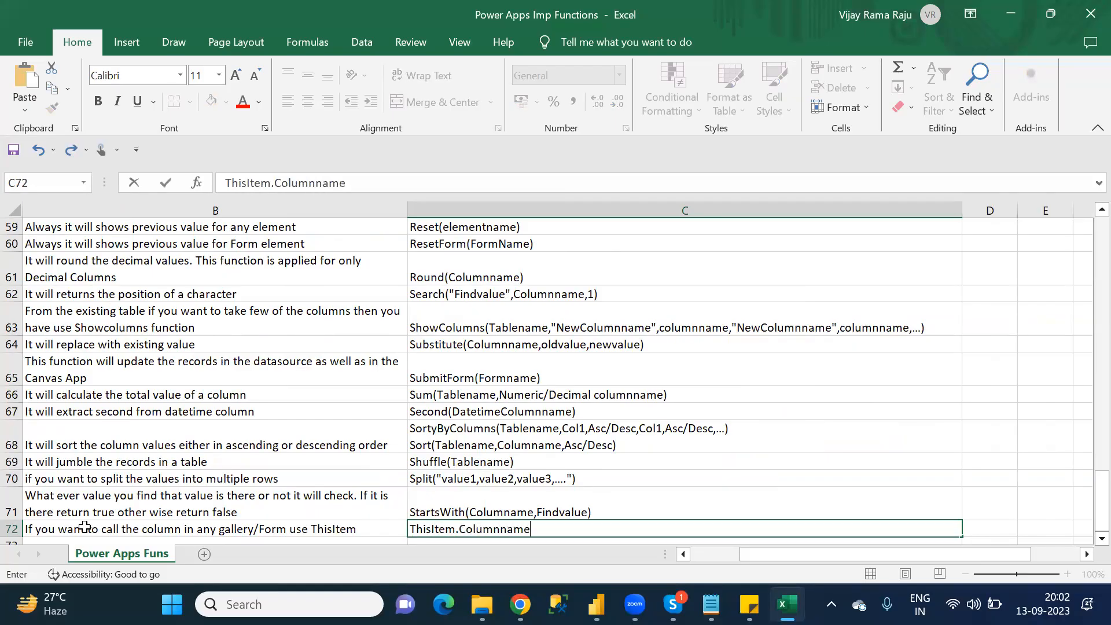
key(Return)
key(Left)
key(Left)
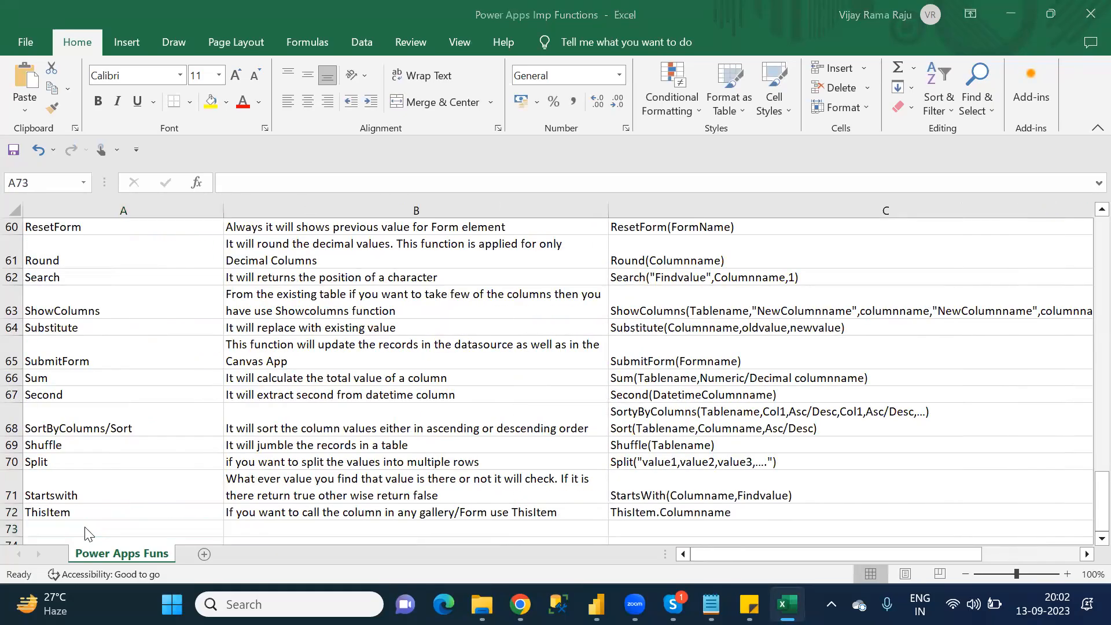
- Examine the T, U and V category functions in the Notepad list and go back to the T category
key(alt+Tab)
key(Up)
key(Up)
key(Up)
key(Up)
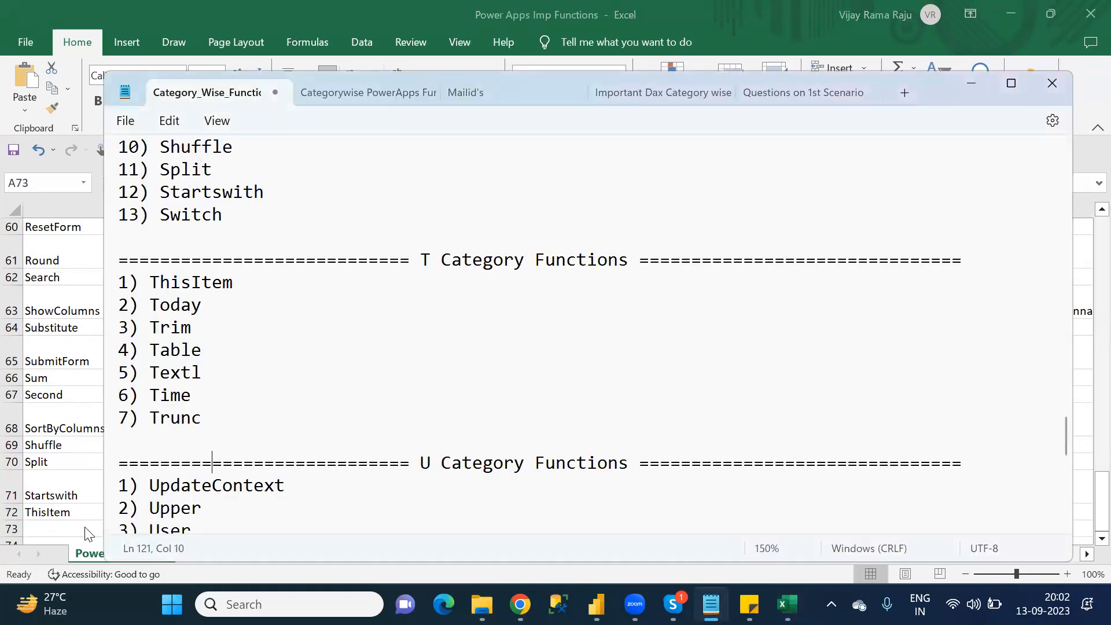
key(Down)
key(Down)
key(Down)
key(Down)
key(Down)
key(Down)
key(Down)
key(Down)
key(Down)
key(Down)
key(Down)
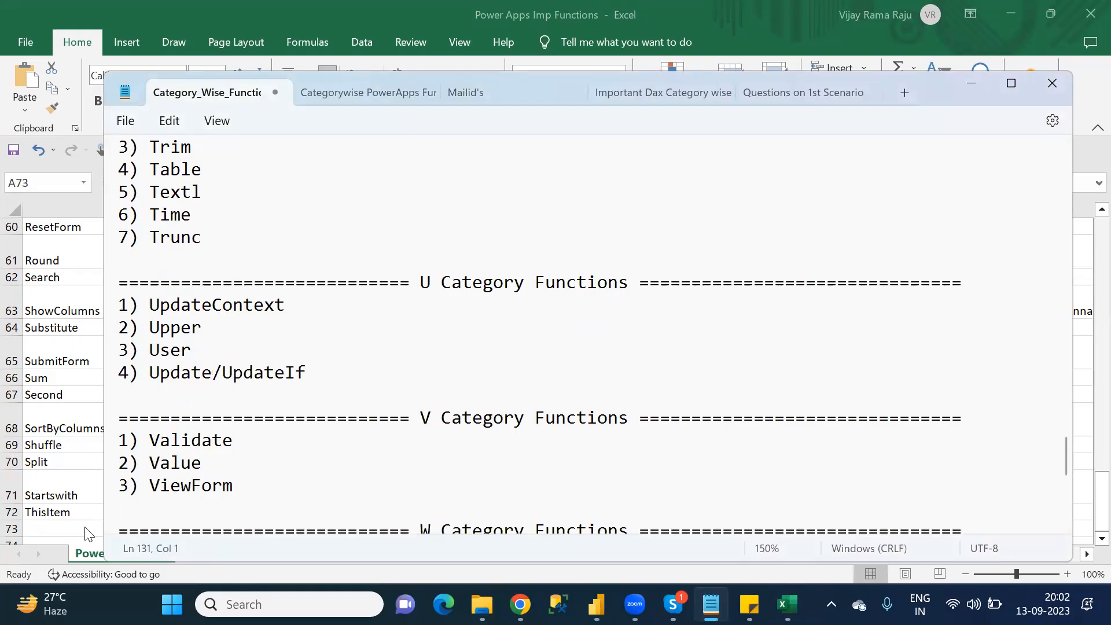
key(Up)
key(Up)
key(Up)
key(Up)
key(Up)
key(Up)
key(Up)
key(Up)
key(Up)
key(Up)
key(Up)
key(Up)
key(Up)
key(Up)
key(Up)
key(Up)
key(Up)
key(Up)
key(Up)
key(Up)
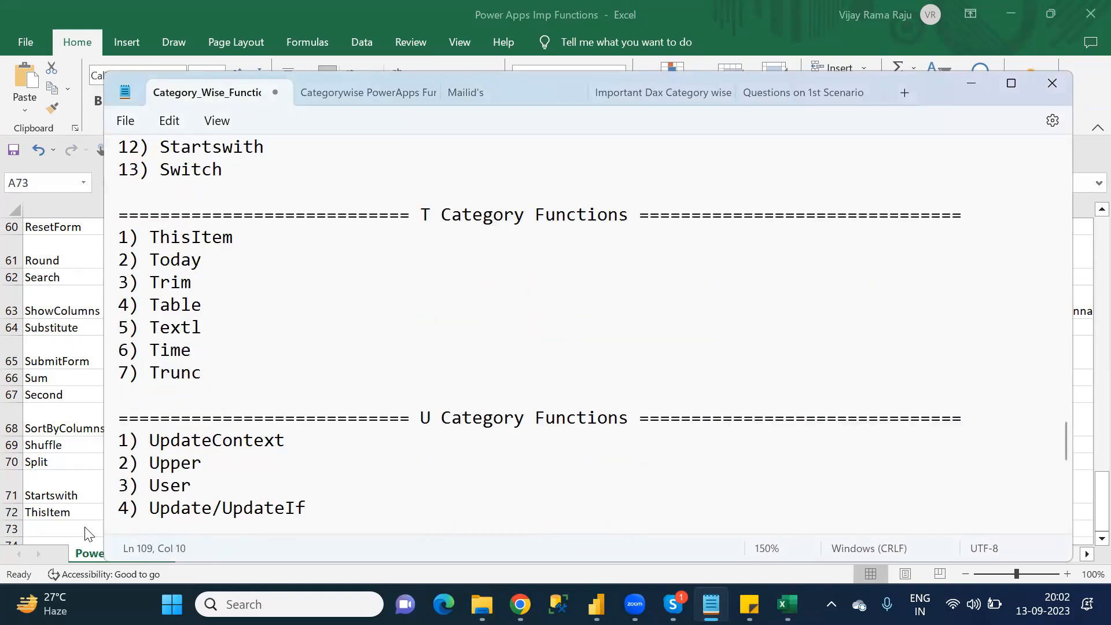
- Copy the function name Today from the Notepad list into A73 of the Excel sheet
double_click(184, 262)
key(Right)
double_click(184, 262)
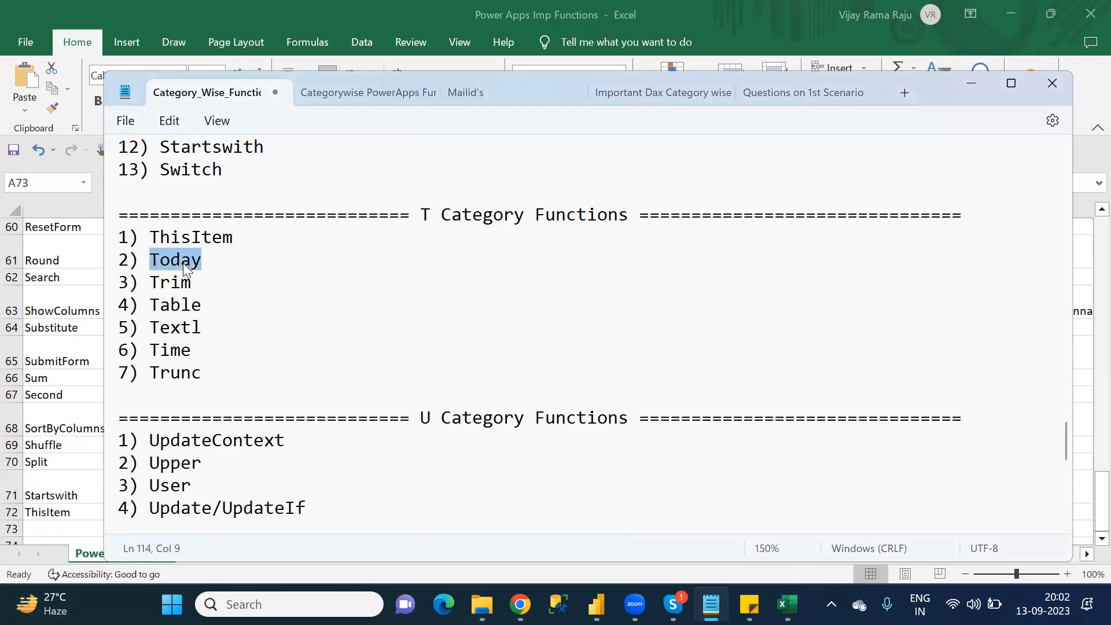
key(ctrl+c)
click(79, 528)
key(ctrl+v)
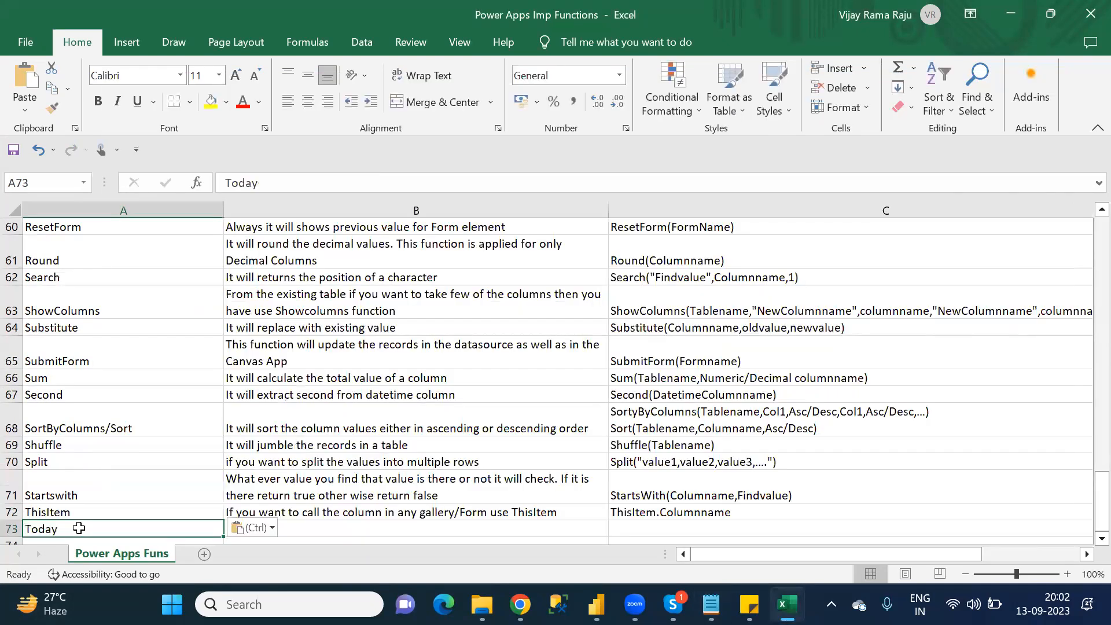
- In B73, enter the description "It will display currect date" for the Today function
key(Right)
text(I)
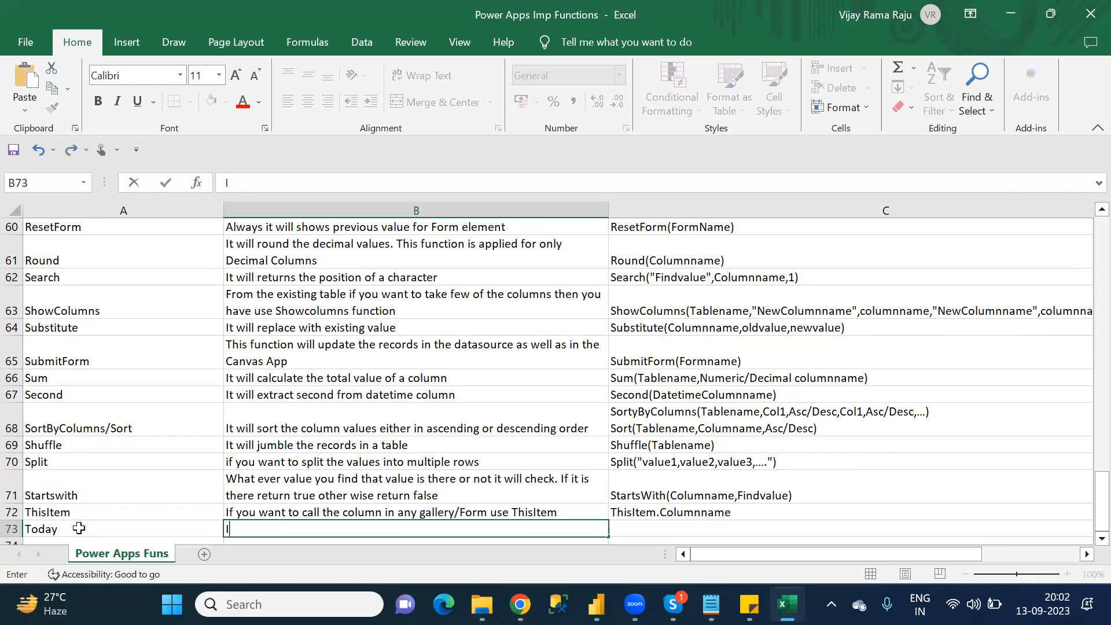
text(t will display cure)
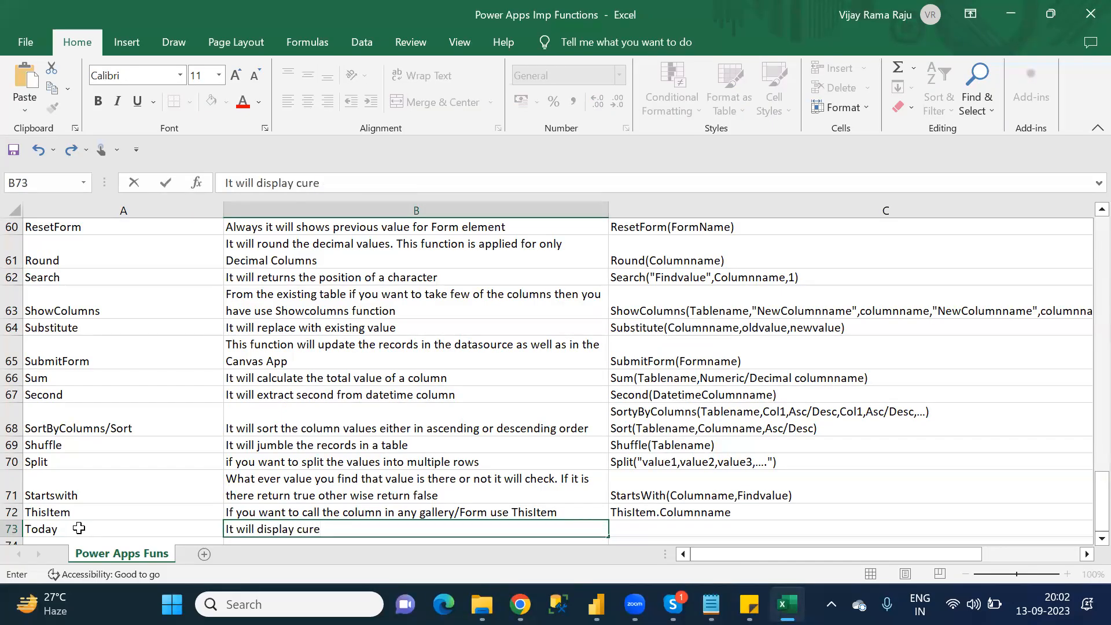
key(BackSpace)
text(rect date)
key(Tab)
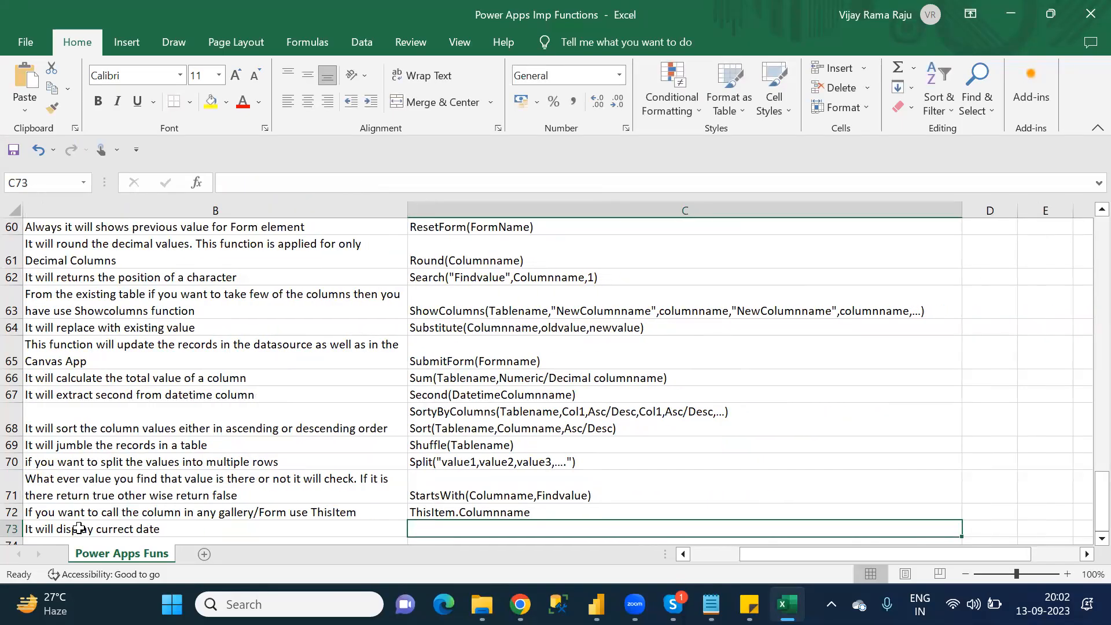
- Enter the syntax "Today()" in C73
text(today)
key(BackSpace)
key(BackSpace)
key(BackSpace)
key(BackSpace)
key(BackSpace)
text(Today)
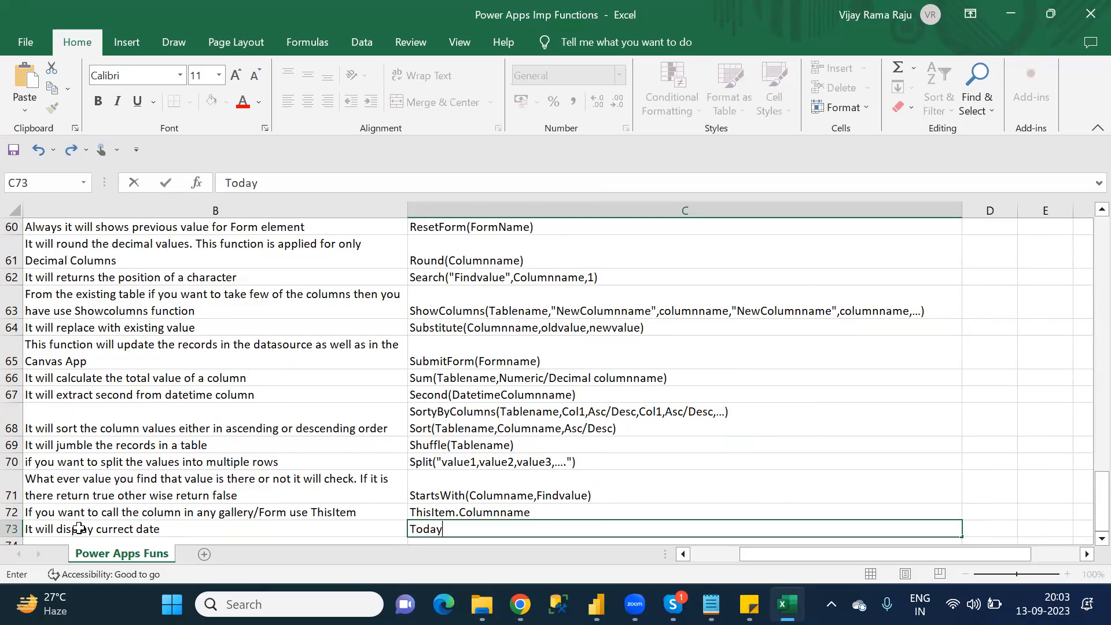
text(())
key(ctrl+Return)
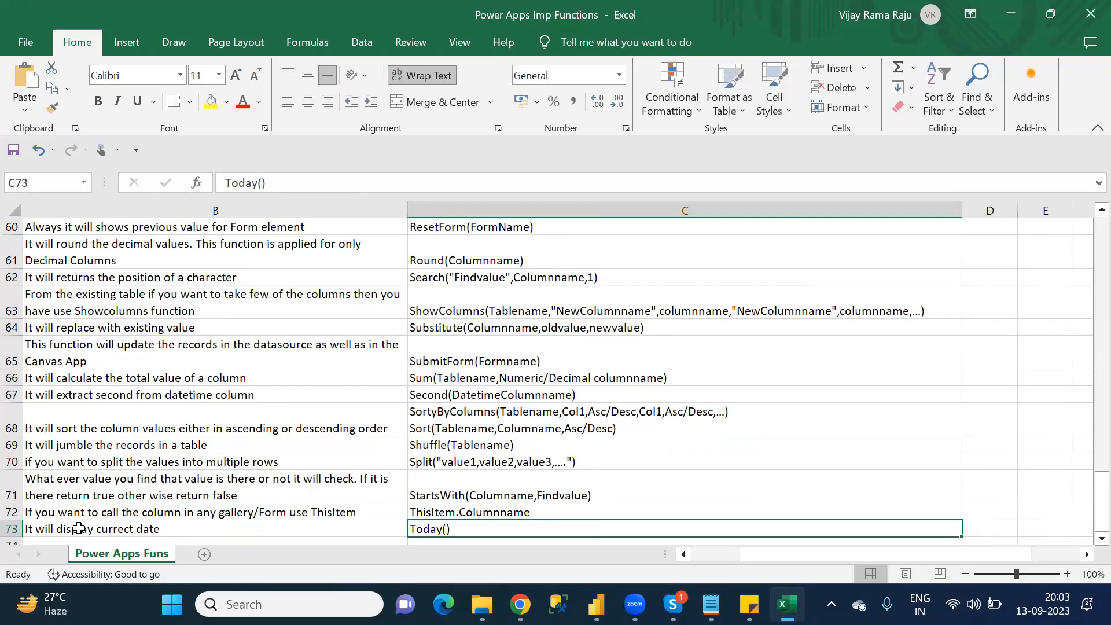
key(Return)
- Check the next T category function in the Notepad list and enter its name, Trim, in A74 of the Excel sheet
click(81, 528)
key(alt+Tab)
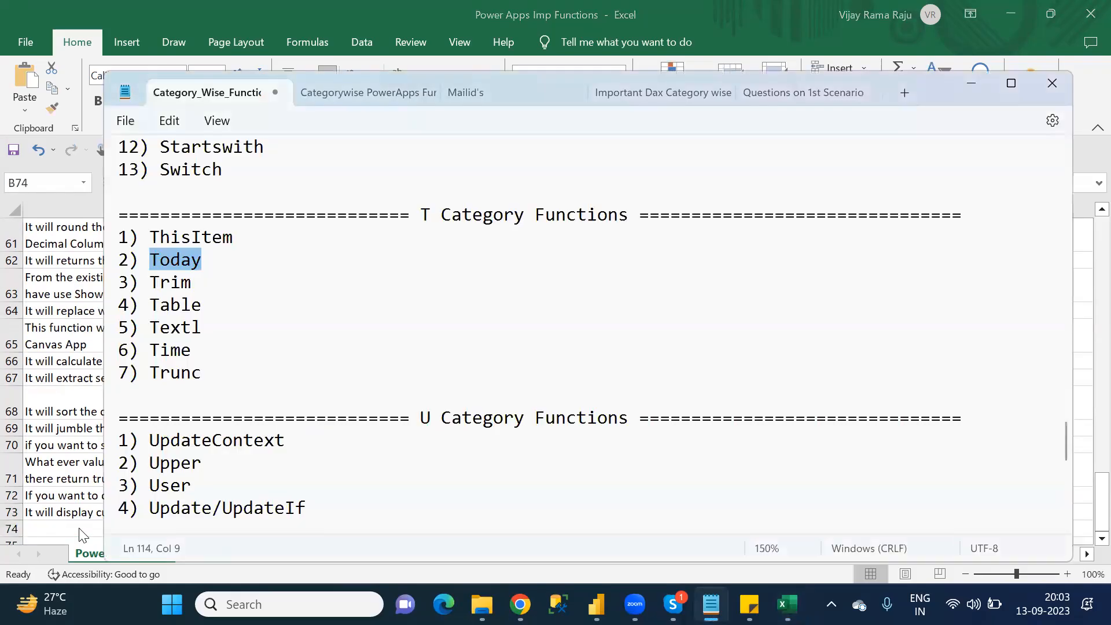
click(80, 529)
key(Left)
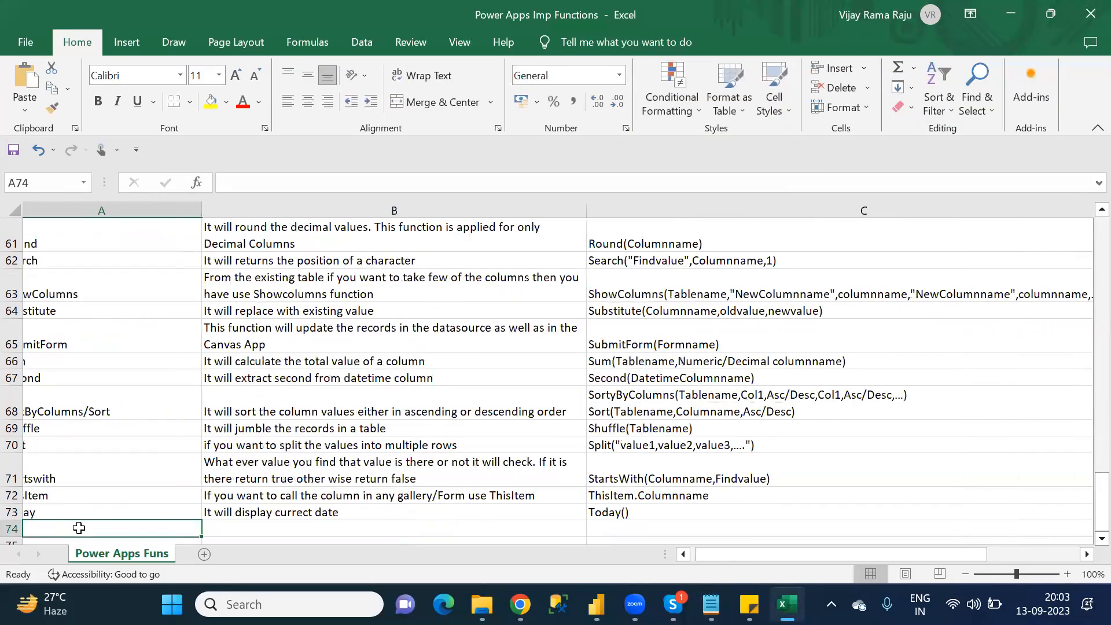
text(Trim)
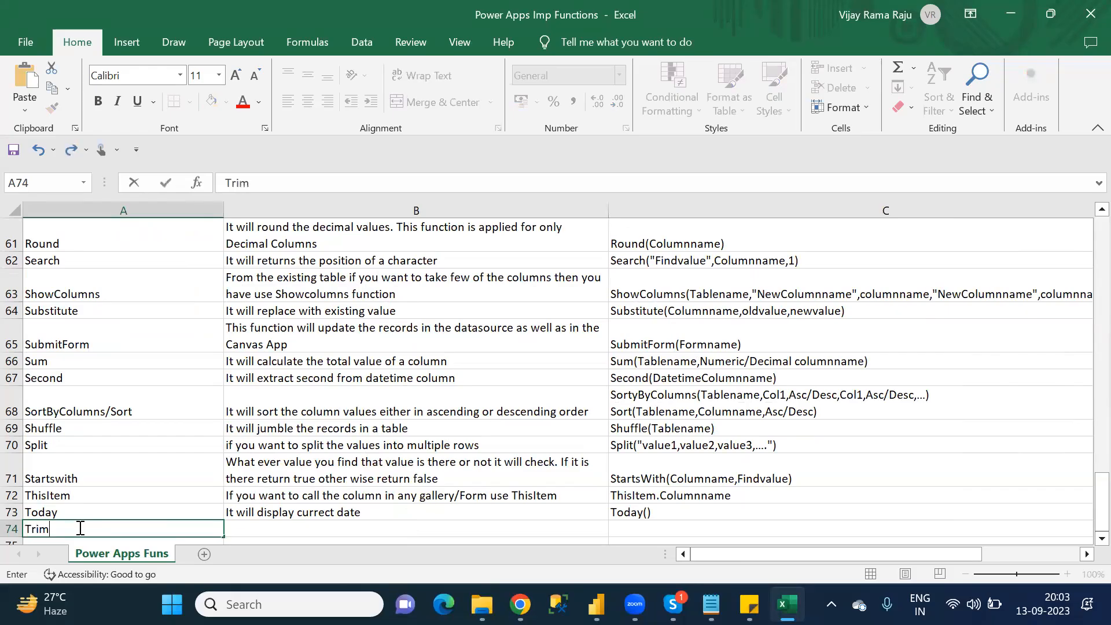
- In B74, enter the description "Removing spaces from column" for the Trim function
key(Tab)
text(Remvo)
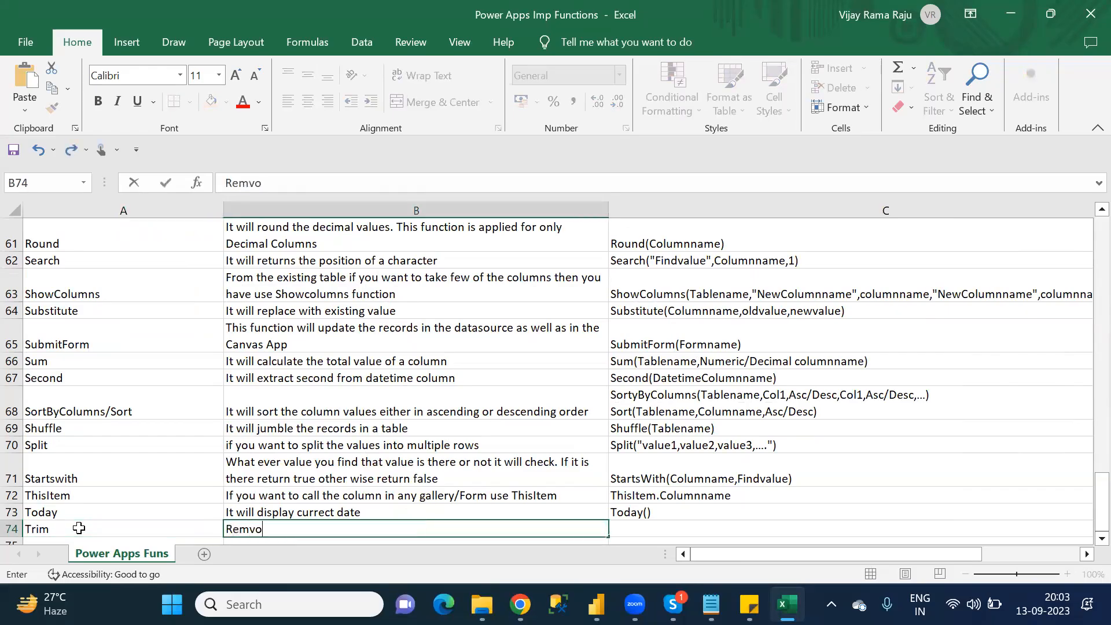
key(BackSpace)
key(BackSpace)
text(oving spaces fro)
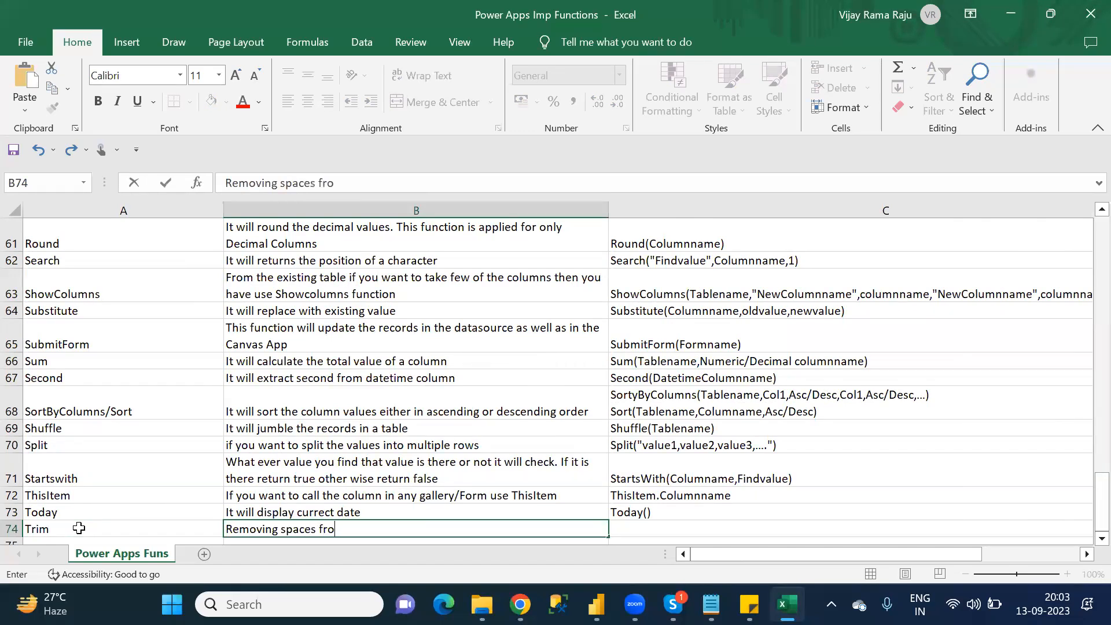
text(m column)
key(Tab)
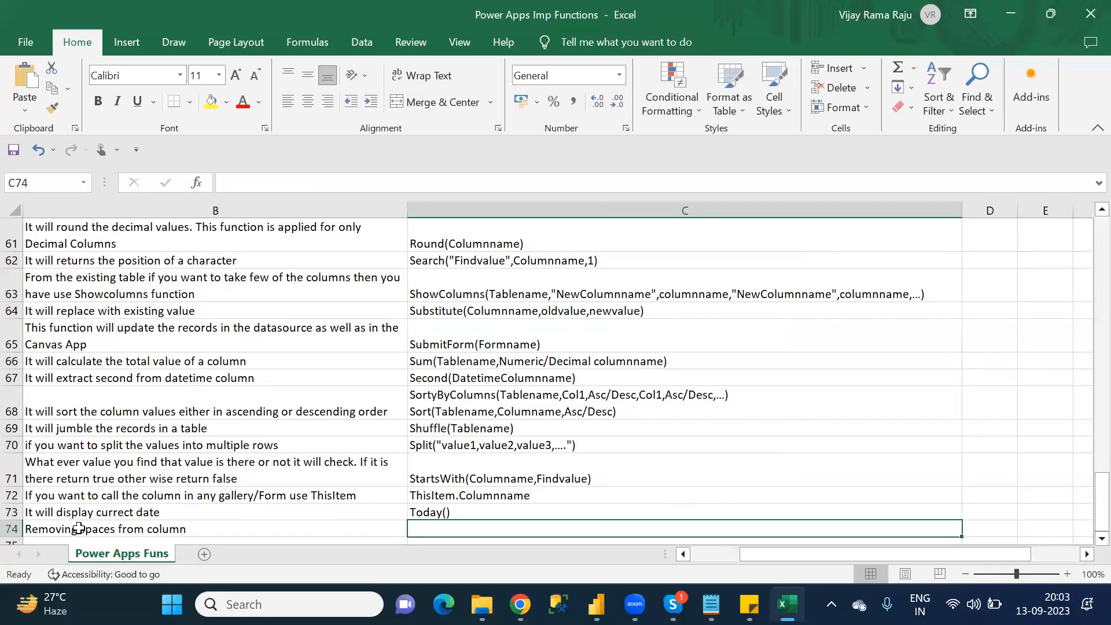
- Enter the syntax "Trim(Columnname)" in C74 and move to A75 for the next function
text(Trim(Column)
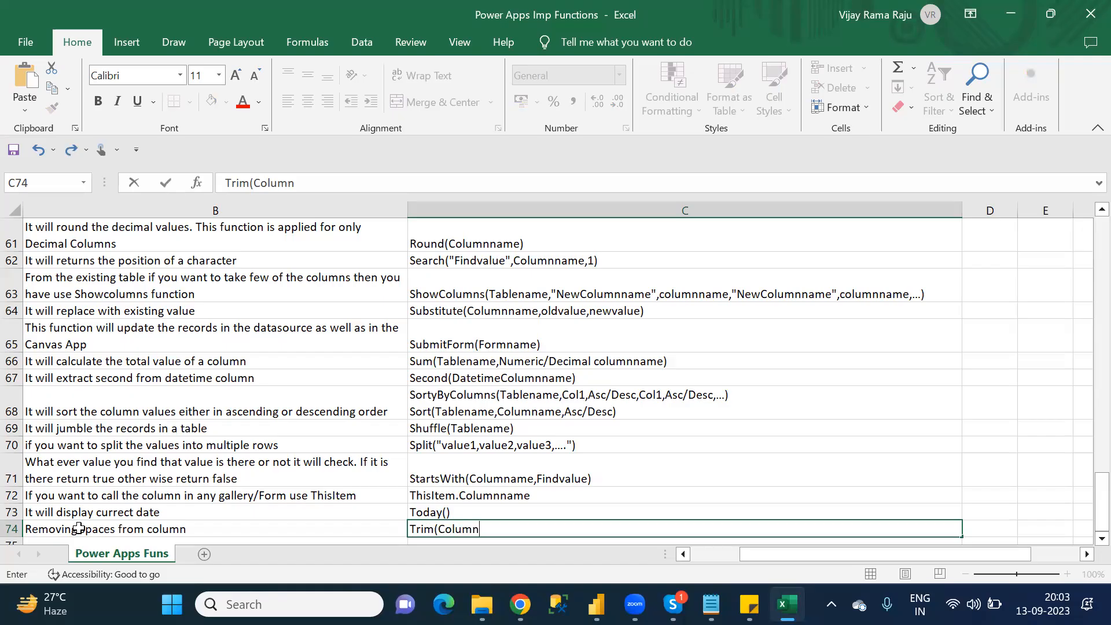
text(name))
key(Left)
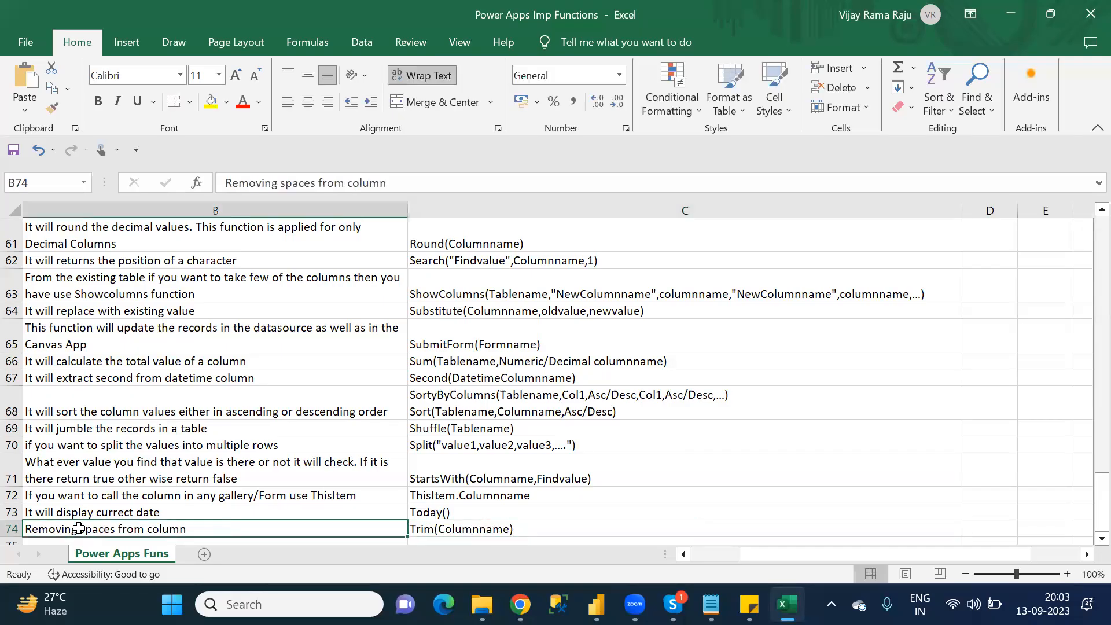
key(Left)
key(Down)
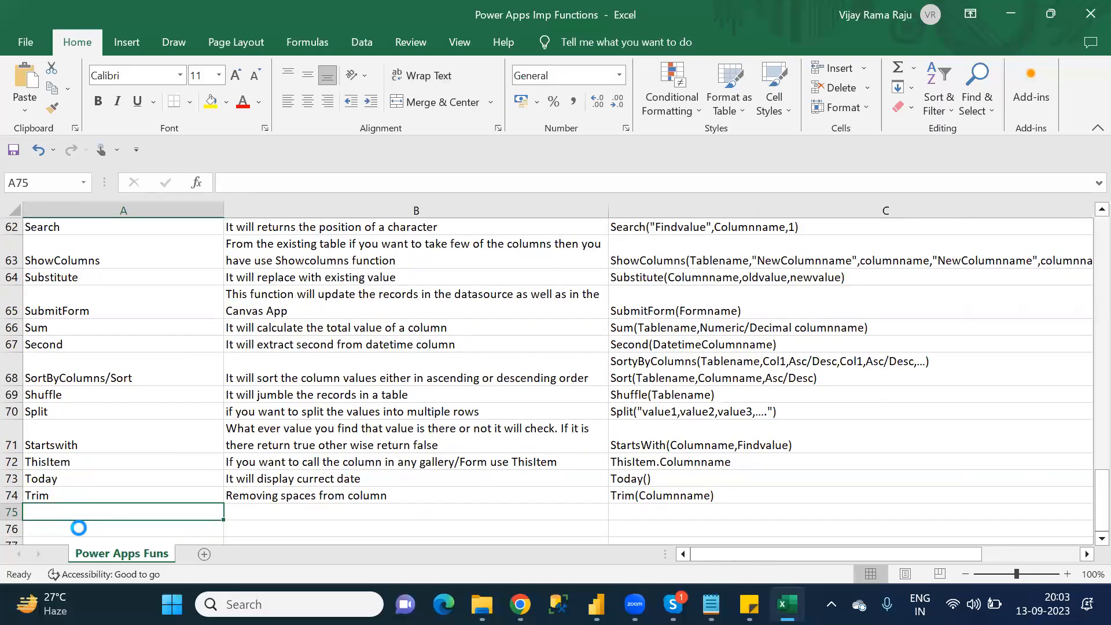
- Look up the function after Trim in the Notepad list and enter its name, Table, in A75 of the Excel sheet
key(alt+Tab)
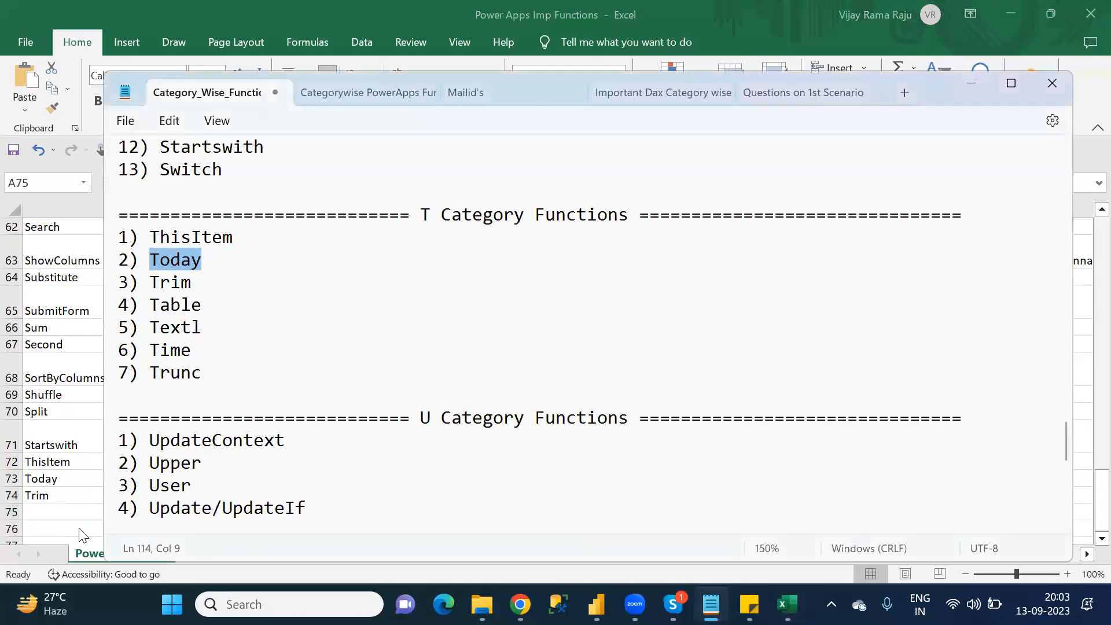
key(Down)
key(alt+Tab)
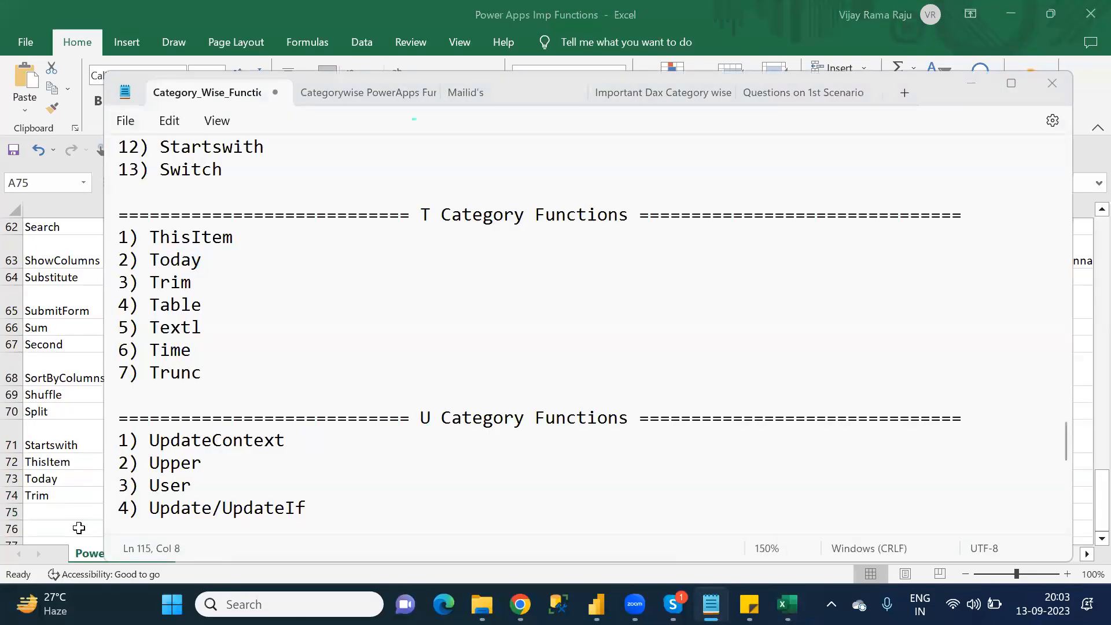
text(Table)
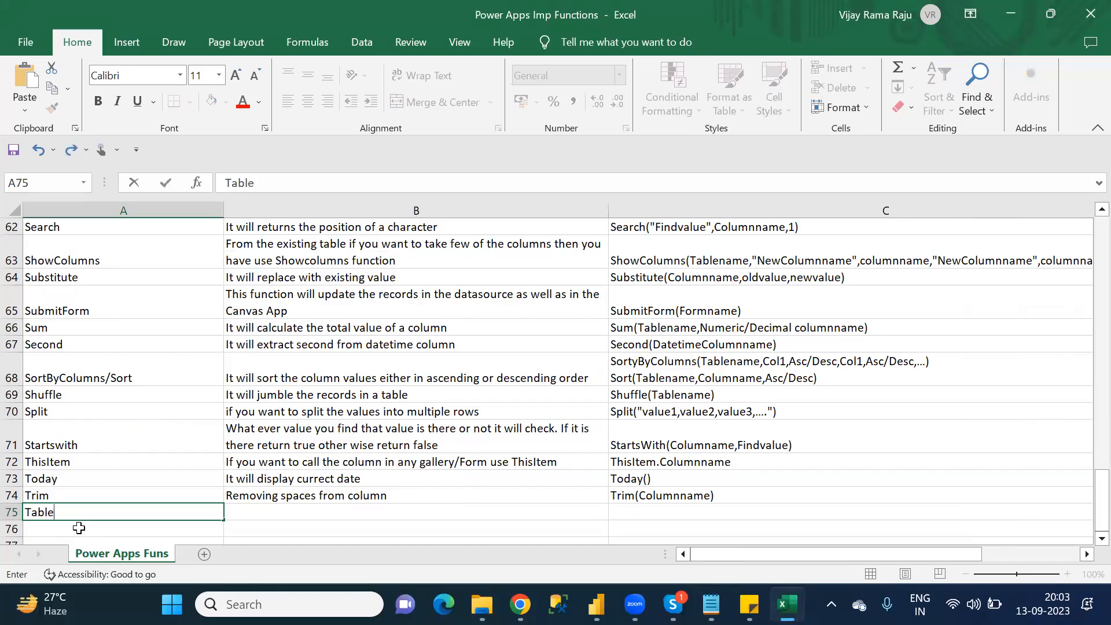
key(Tab)
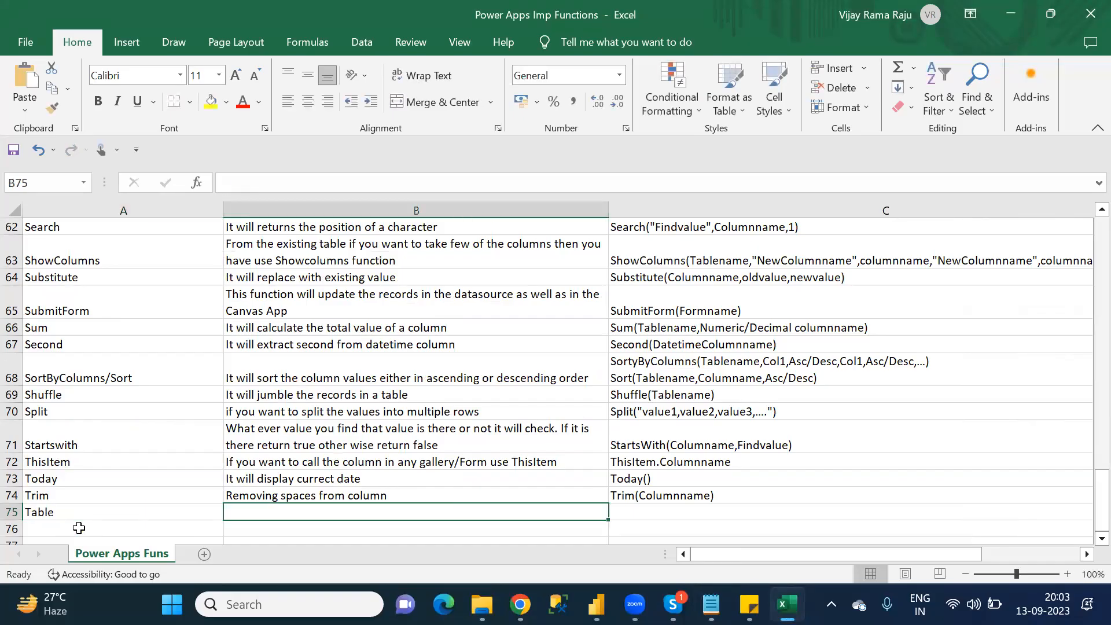
- In B75, enter the description "If you want to create Temporary table use Table function"
text(If you wna)
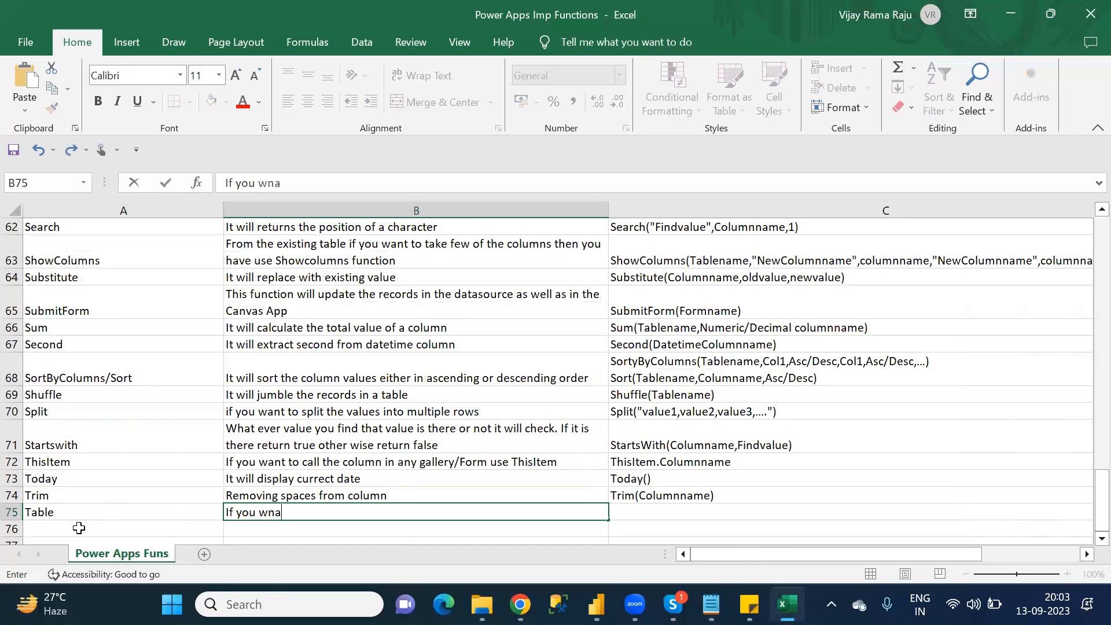
key(BackSpace)
key(BackSpace)
text(ant to create )
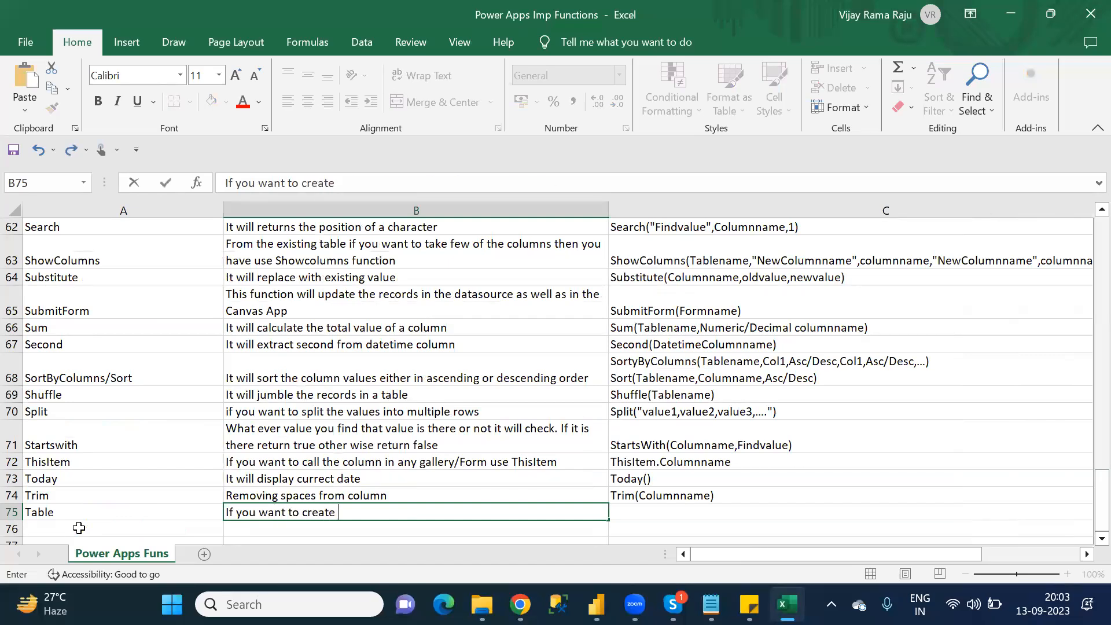
text(Temporary table)
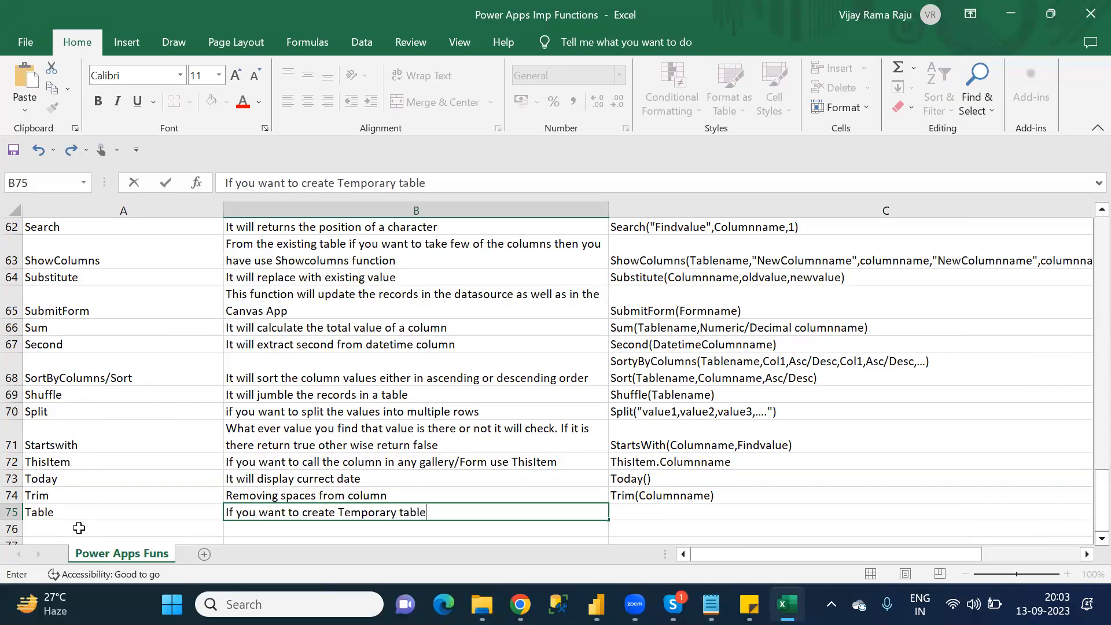
text( use Table function)
key(ctrl+Return)
key(Tab)
- Write the syntax "Table(Columnname:value,Columnname:value,...)" in C75, copying the Columnname:value pair for the second argument
text(Tab)
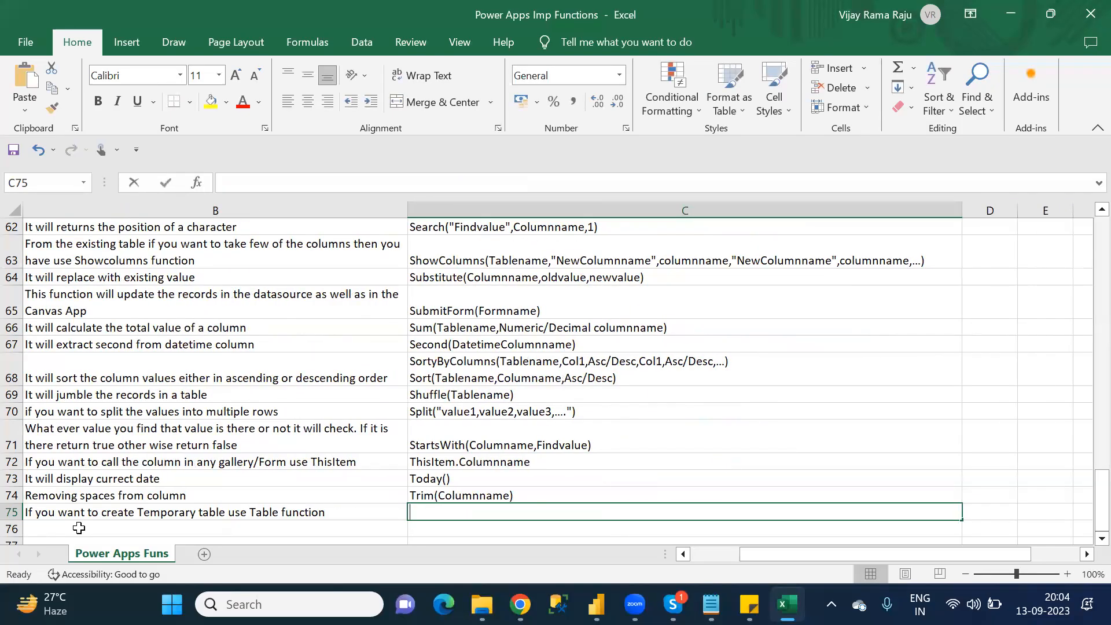
text(le(Columnname)
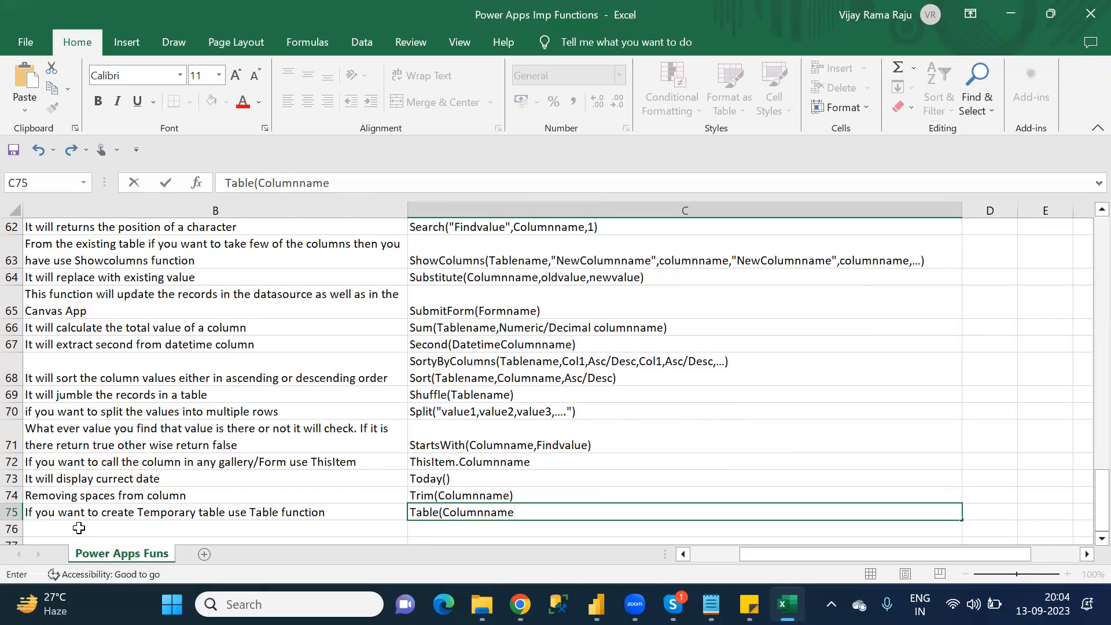
text(:value)
text(,)
drag(546, 512, 446, 512)
key(ctrl+c)
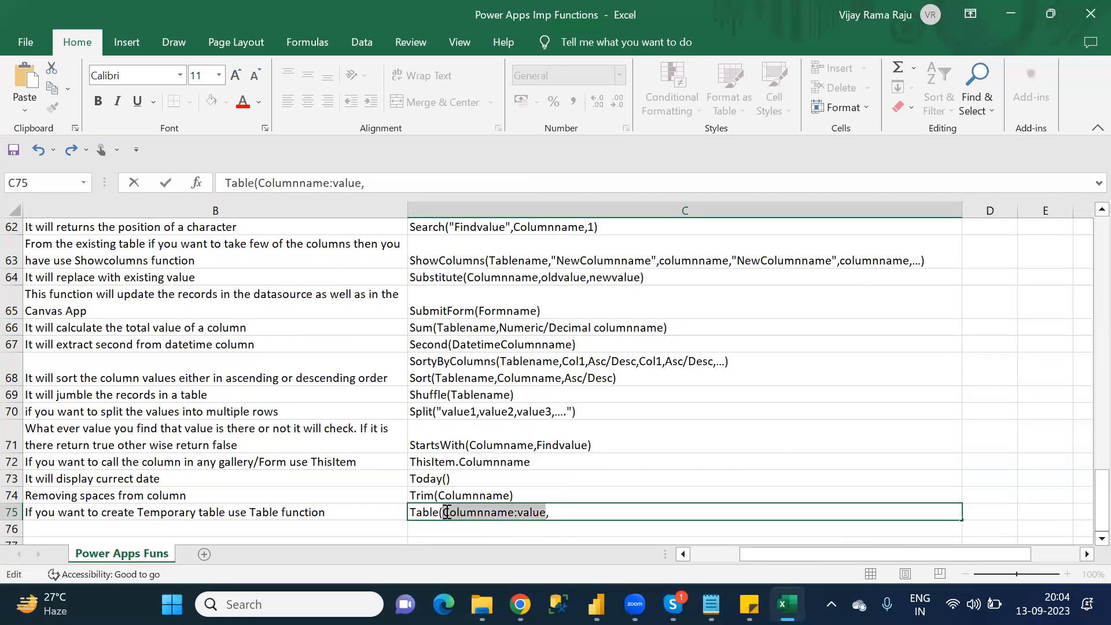
click(564, 511)
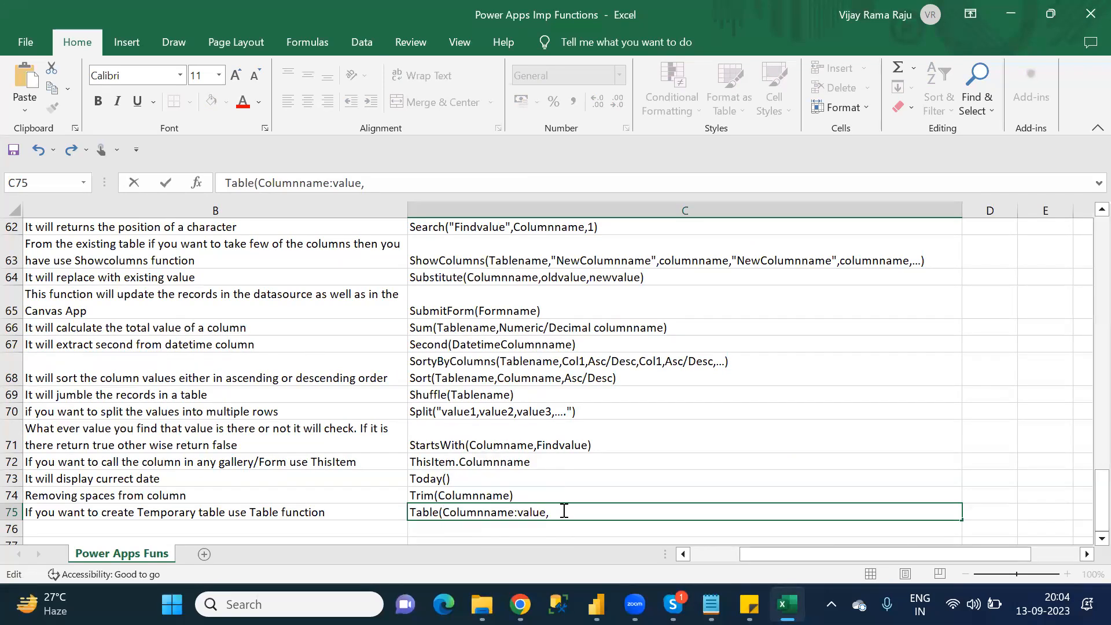
key(ctrl+v)
text(,)
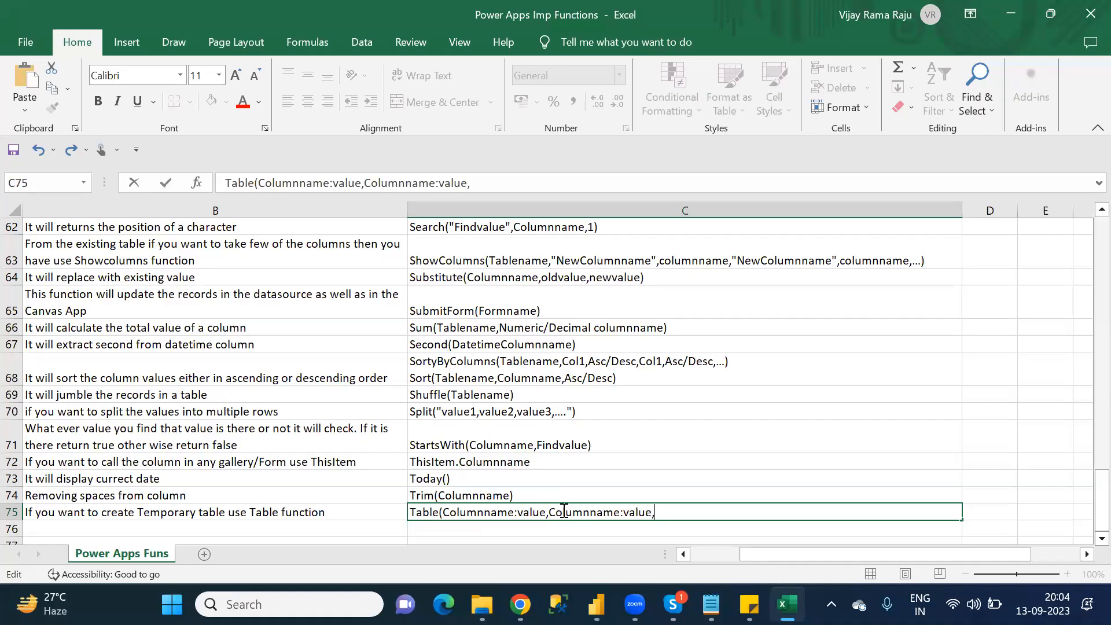
text(...))
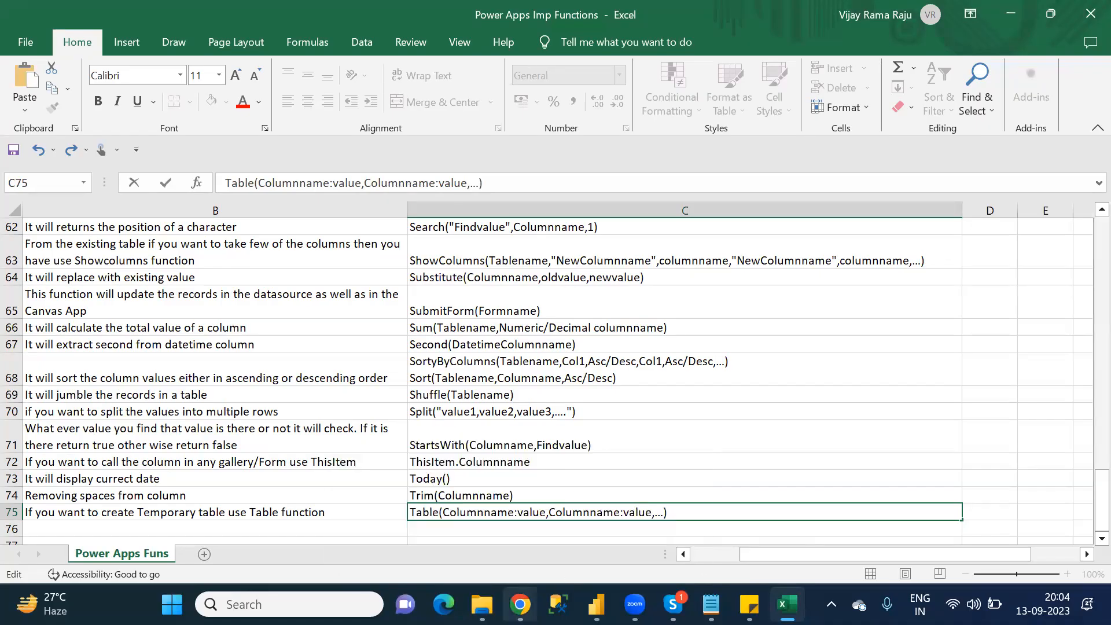
- Switch to Chrome and open the Table function's page from the T section of the Power Fx formula reference
mouse_move(520, 604)
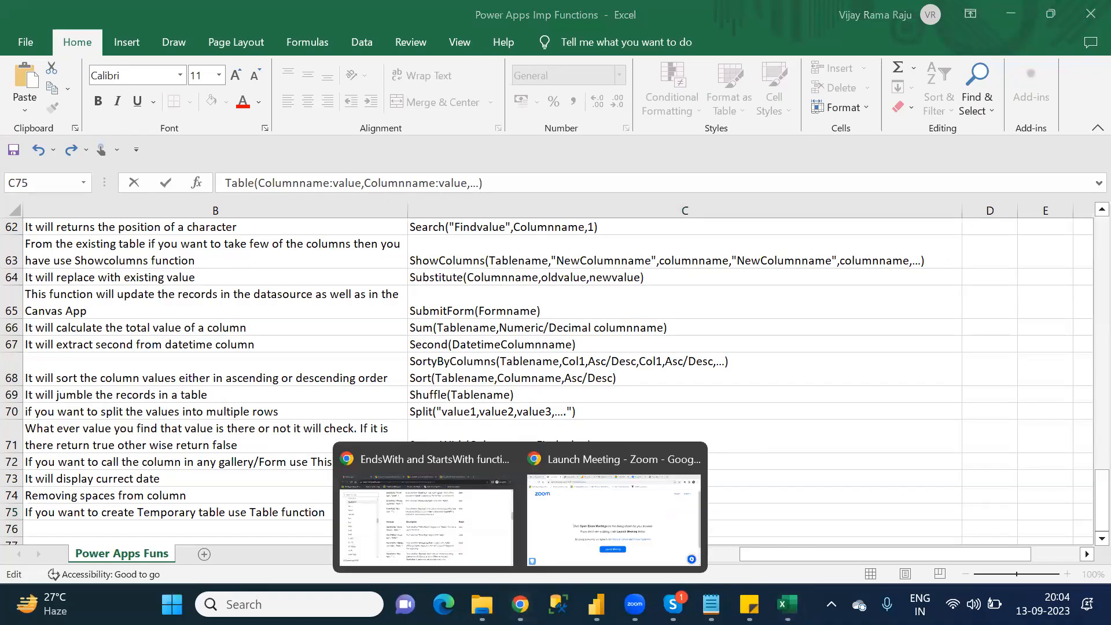
click(479, 556)
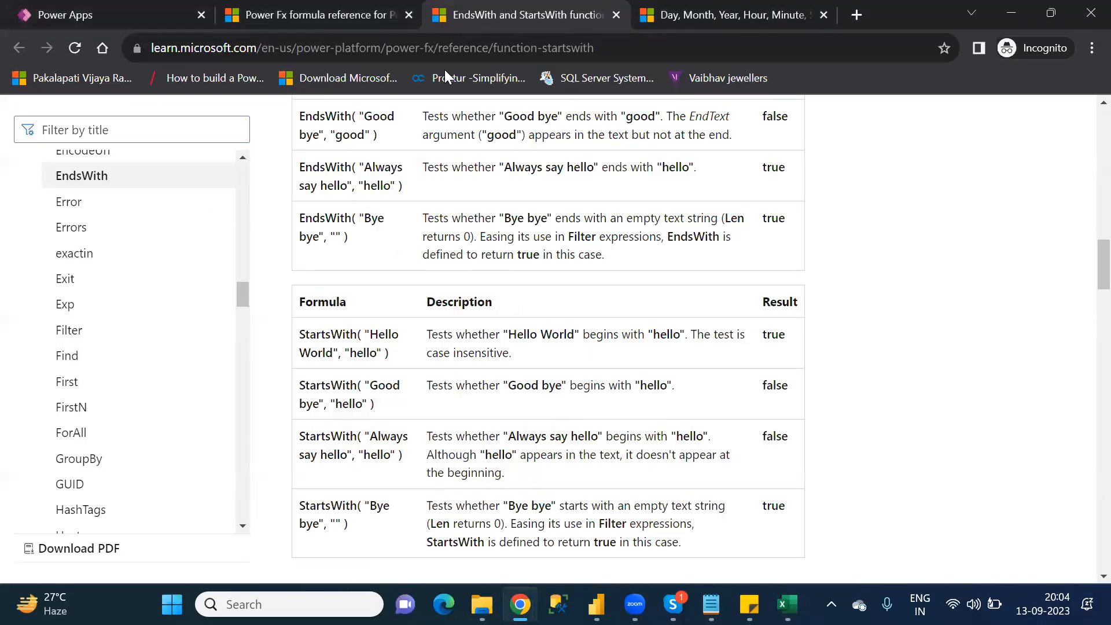
click(315, 8)
scroll(606, 161, down, 6)
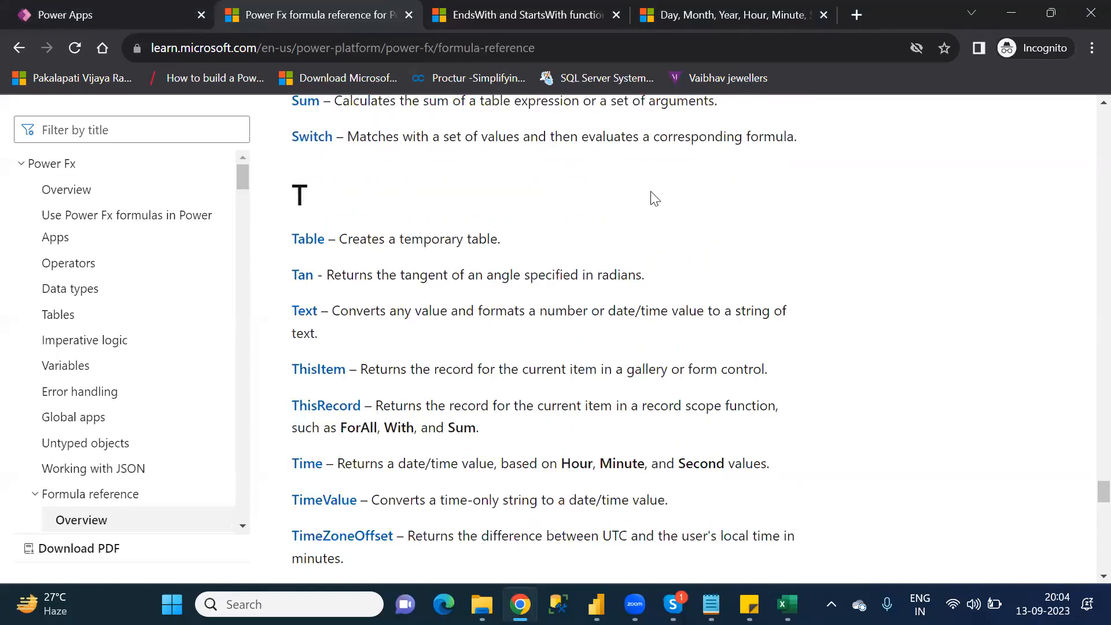
middle_click(314, 246)
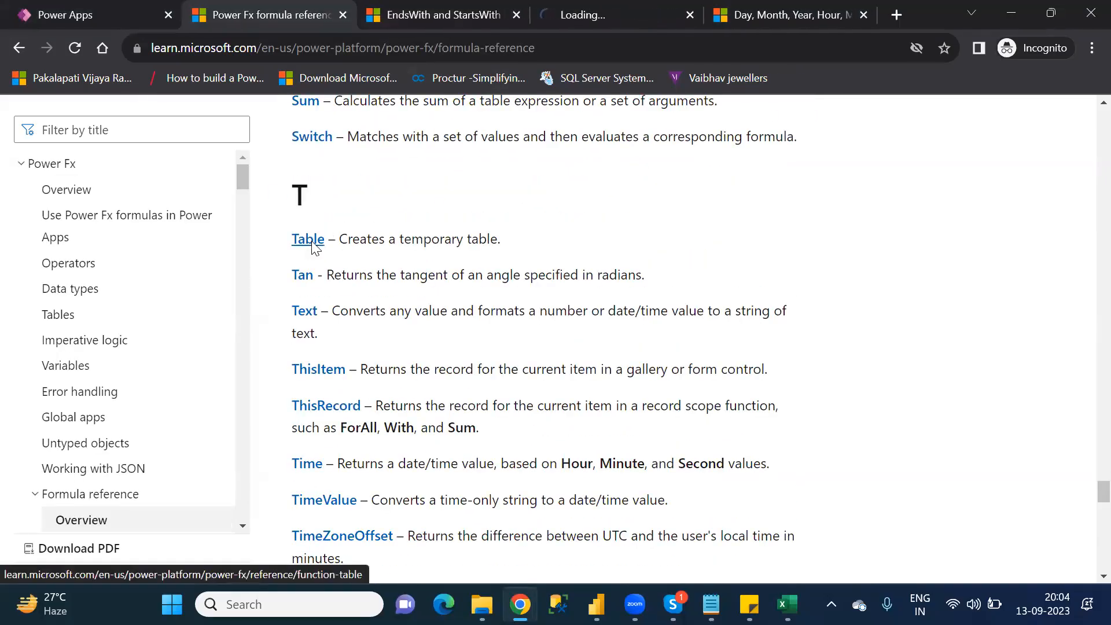
click(609, 20)
- Examine the Table function's syntax and examples on the reference page, and return to the Excel sheet
key(Down)
key(Down)
key(Down)
key(Down)
key(Down)
key(Down)
key(Down)
key(Down)
key(Down)
key(Down)
key(Down)
key(Down)
key(Down)
key(Down)
key(Down)
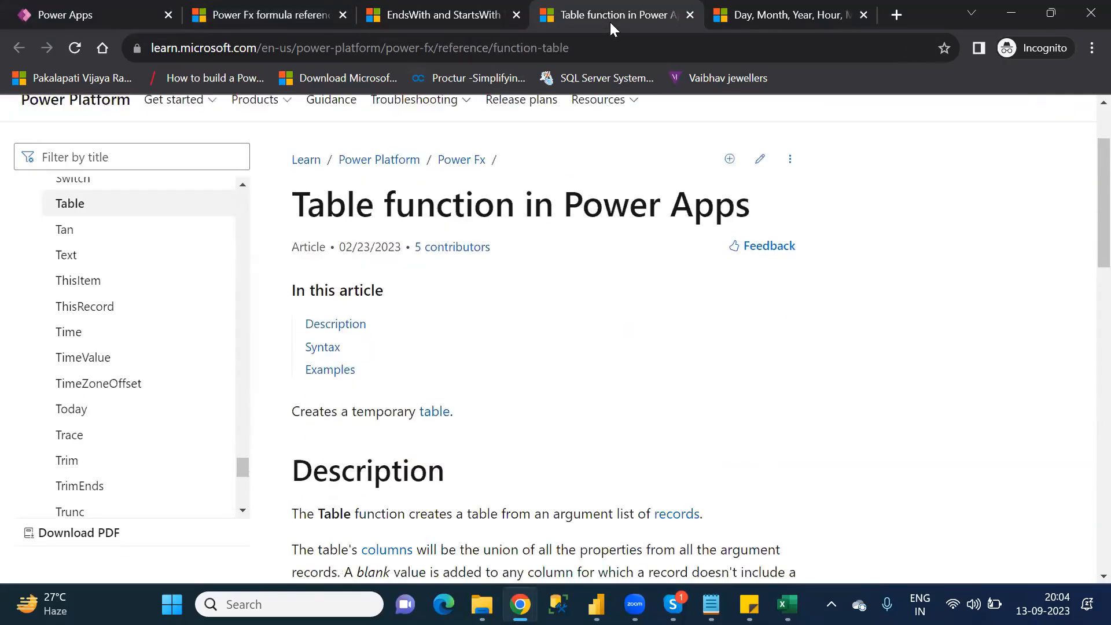
key(Down)
key(Down)
key(Down)
key(Down)
key(Down)
key(Down)
key(Down)
key(Down)
key(Down)
key(Down)
key(Down)
key(Down)
key(Down)
key(Down)
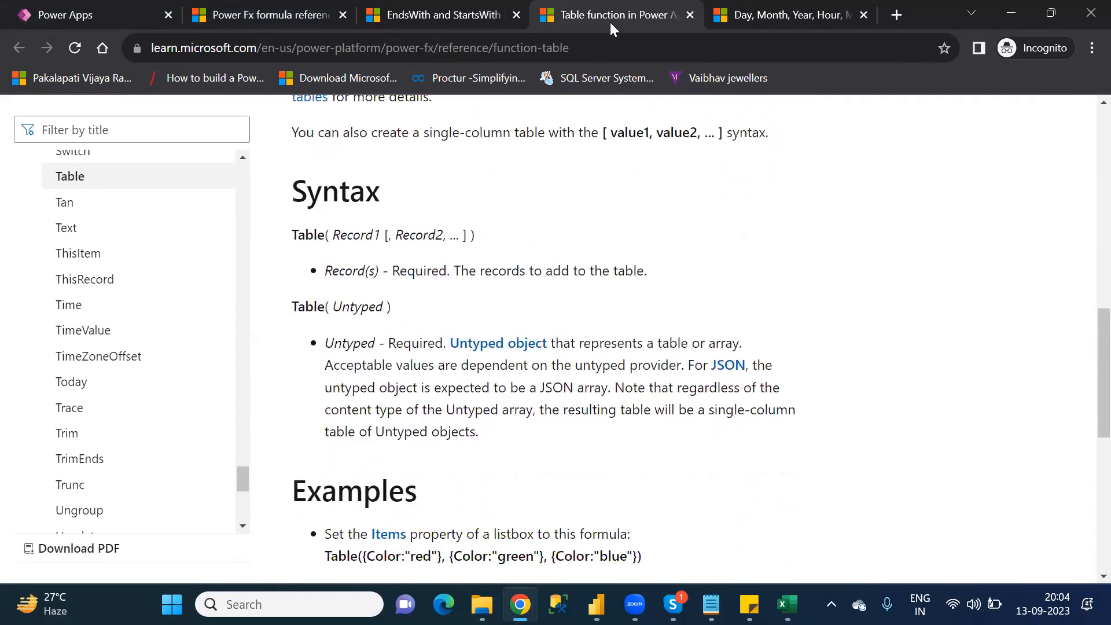
key(Down)
key(Down)
key(Down)
key(Down)
key(Down)
key(Down)
key(Down)
key(Down)
key(Up)
key(Up)
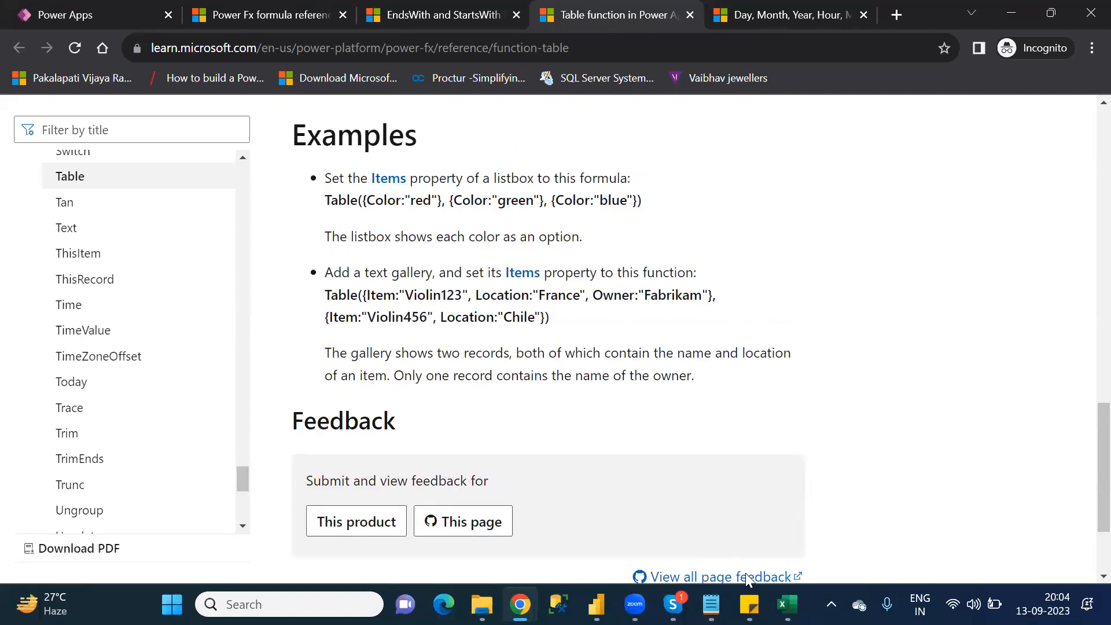
click(787, 603)
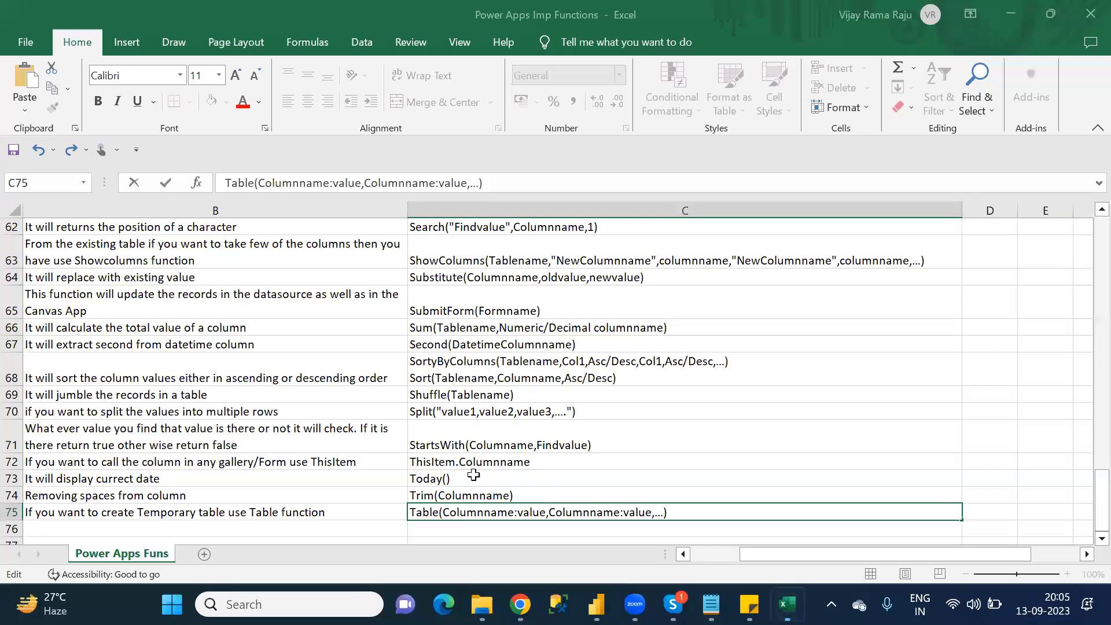
- In C75, enclose the two Columnname:value pairs of the Table syntax in curly braces
click(444, 512)
text({)
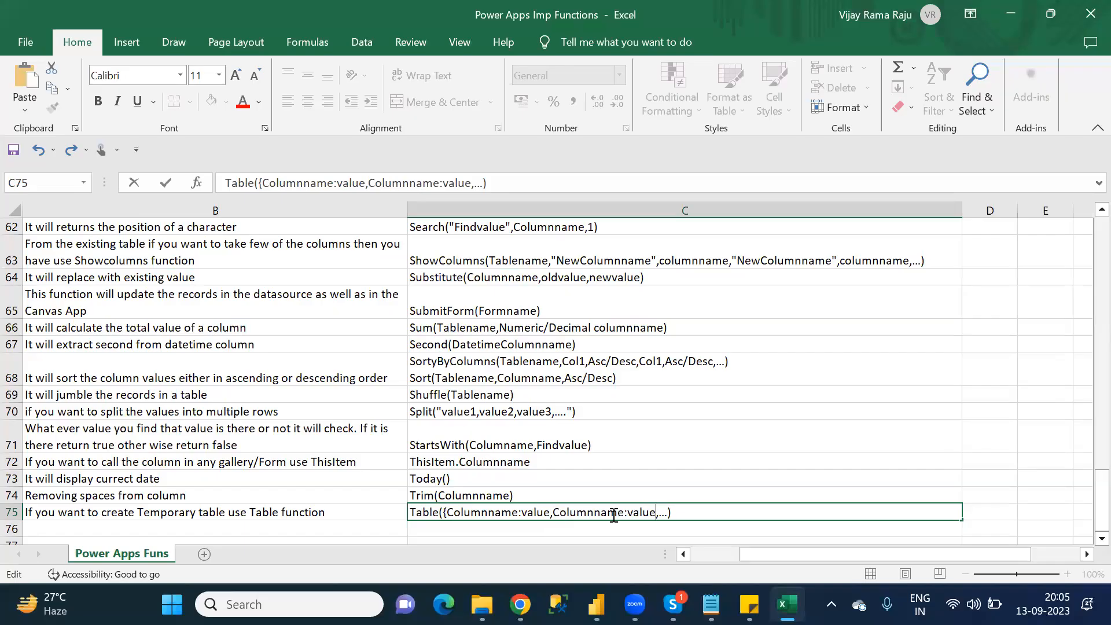
text(})
key(Right)
- Copy the braced record in C75 as a second argument, making the syntax "Table({Columnname:value,Columnname:value},{Columnname:value,Columnname:value},...)"
drag(658, 513, 441, 514)
key(ctrl+c)
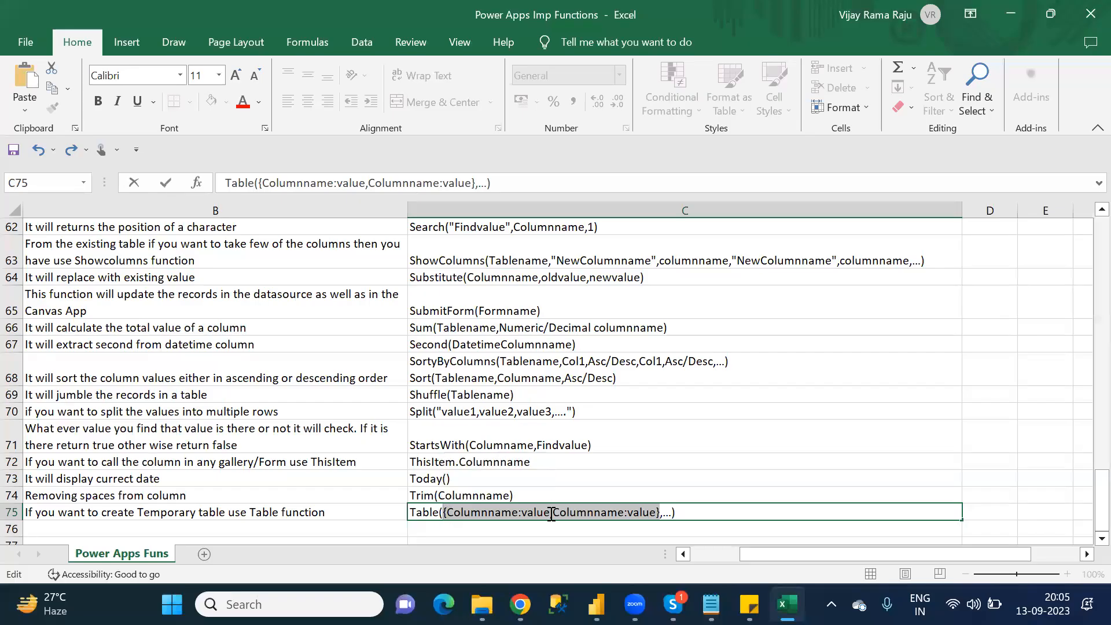
click(664, 514)
key(ctrl+v)
text(,)
key(ctrl+Return)
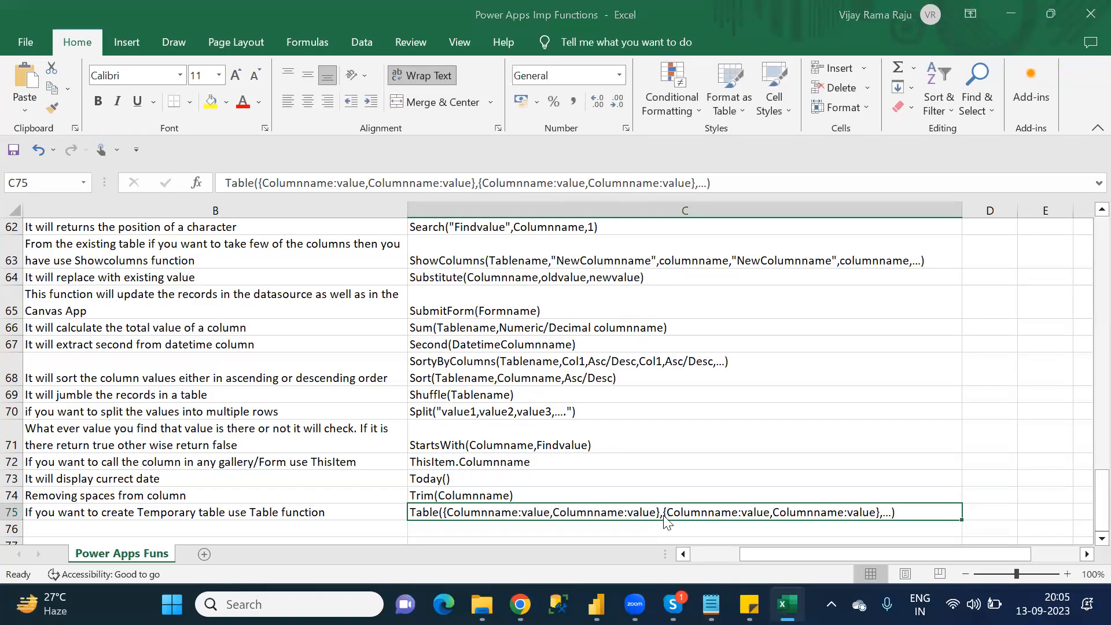
- Switch to the function list in Notepad and correct "Textl" to "Text" under T Category Functions
key(alt+Tab)
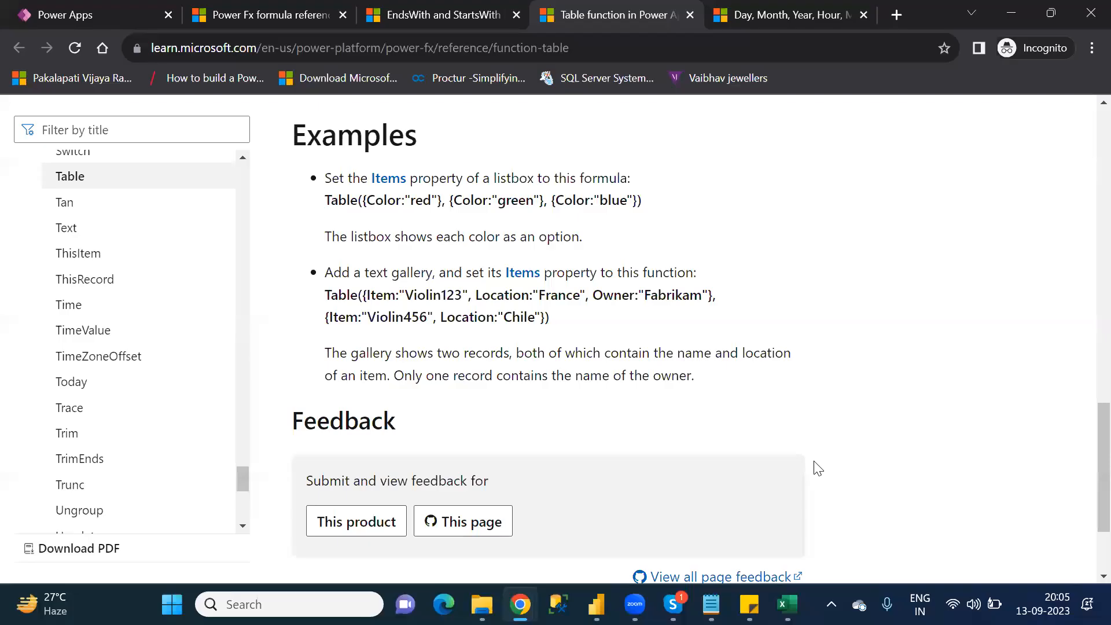
click(711, 604)
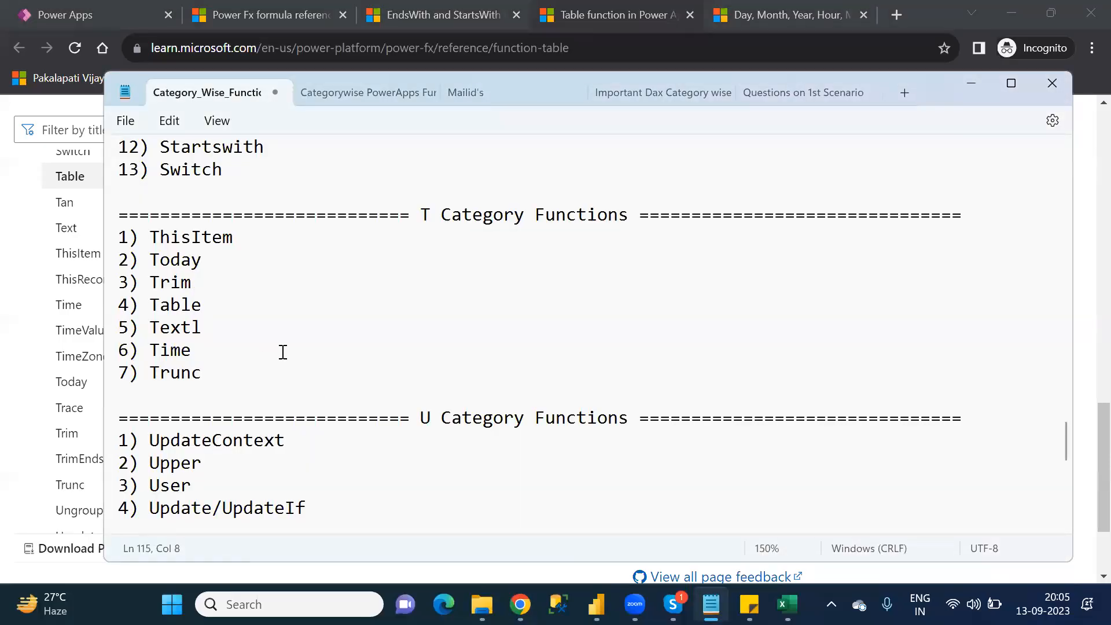
click(261, 337)
key(BackSpace)
- Check the Text function's description in the T section of the Power Fx formula reference in Chrome, and return to the Excel sheet
click(283, 14)
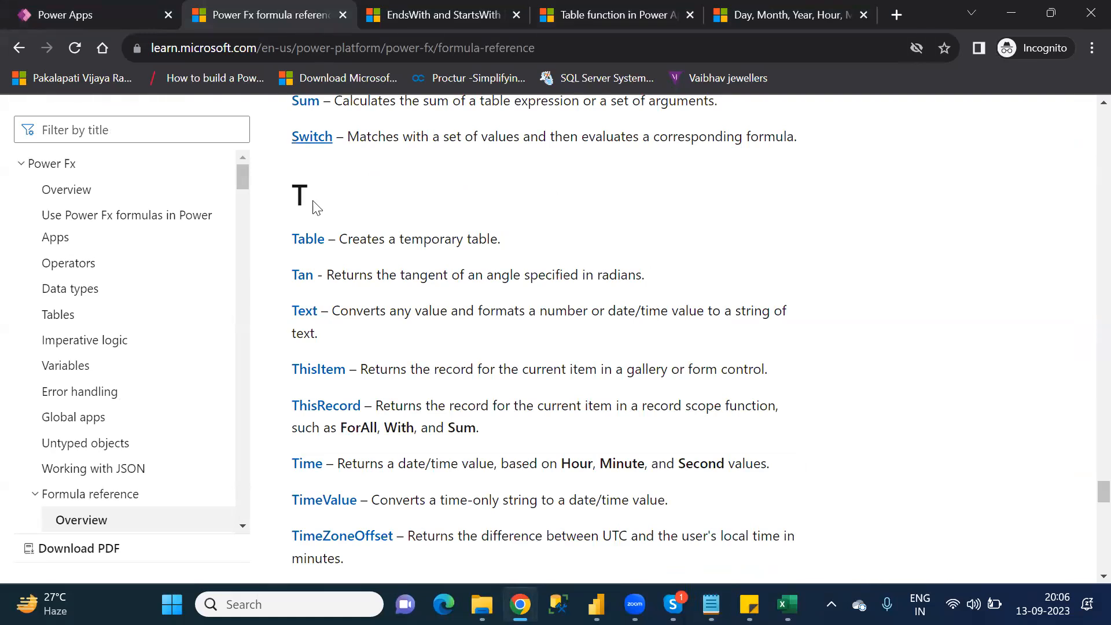
key(super+shift+s)
key(alt+Tab)
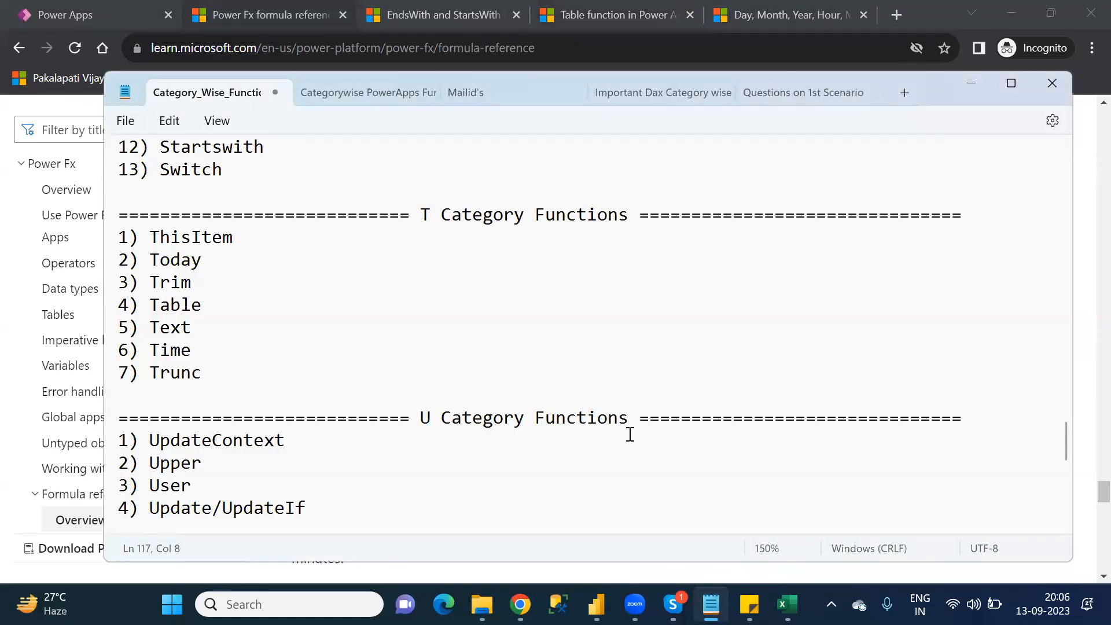
mouse_move(786, 604)
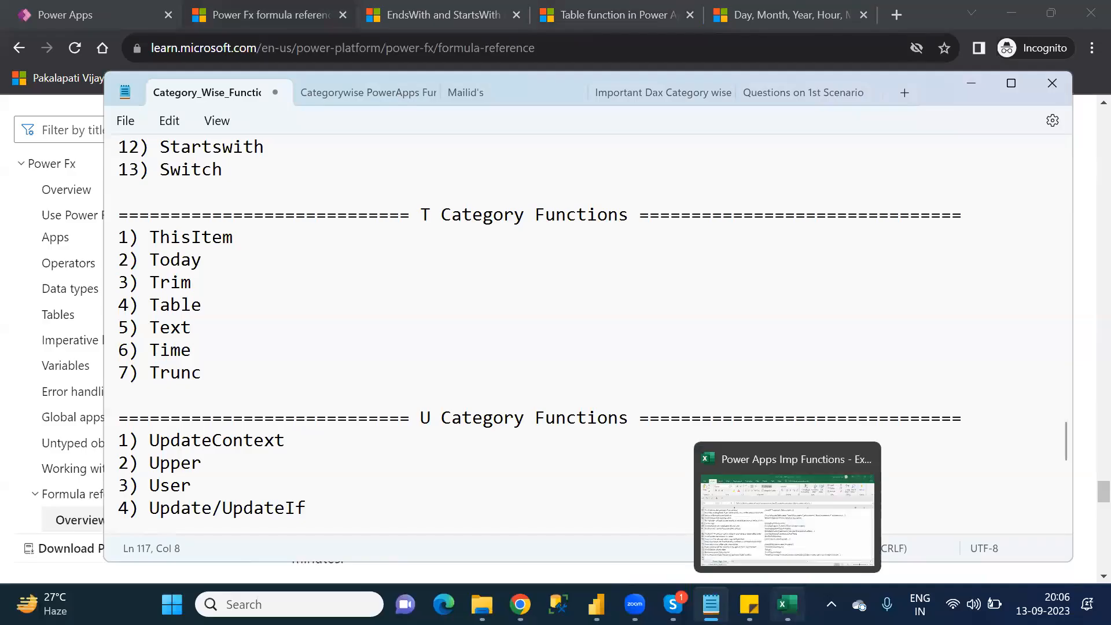
click(787, 509)
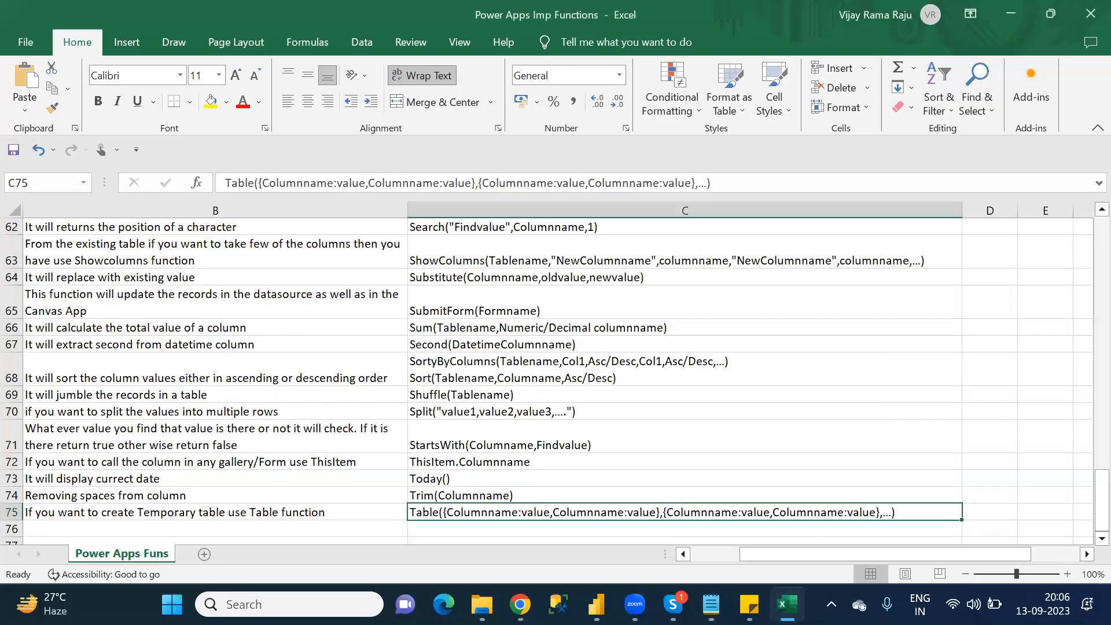
- Enter the function name "Text" in A76, below Table
click(191, 514)
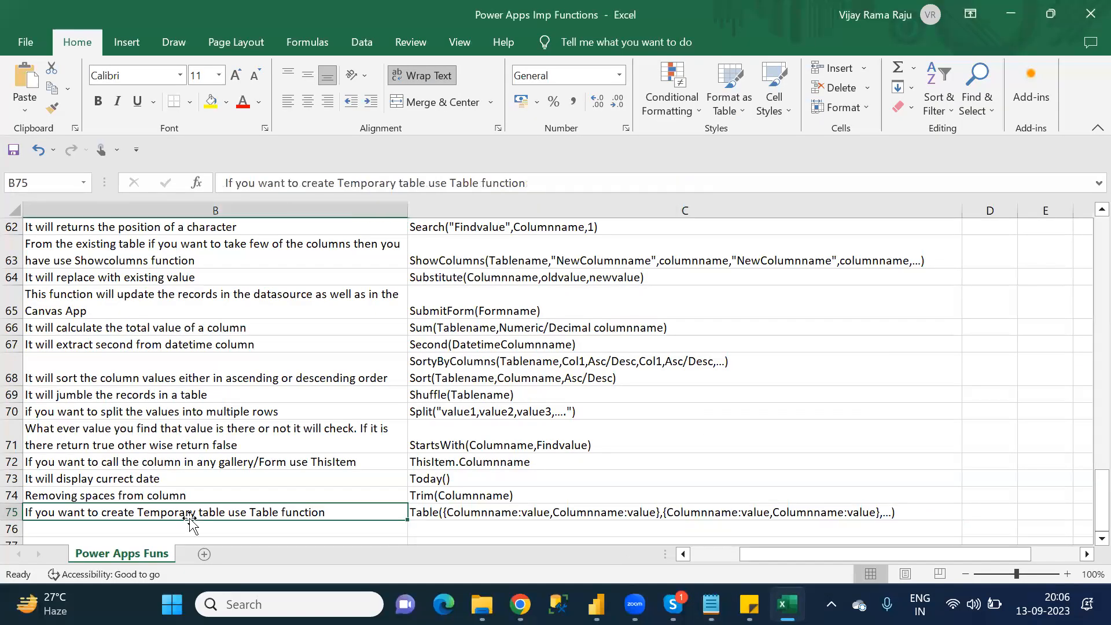
key(Down)
key(Left)
text(Text)
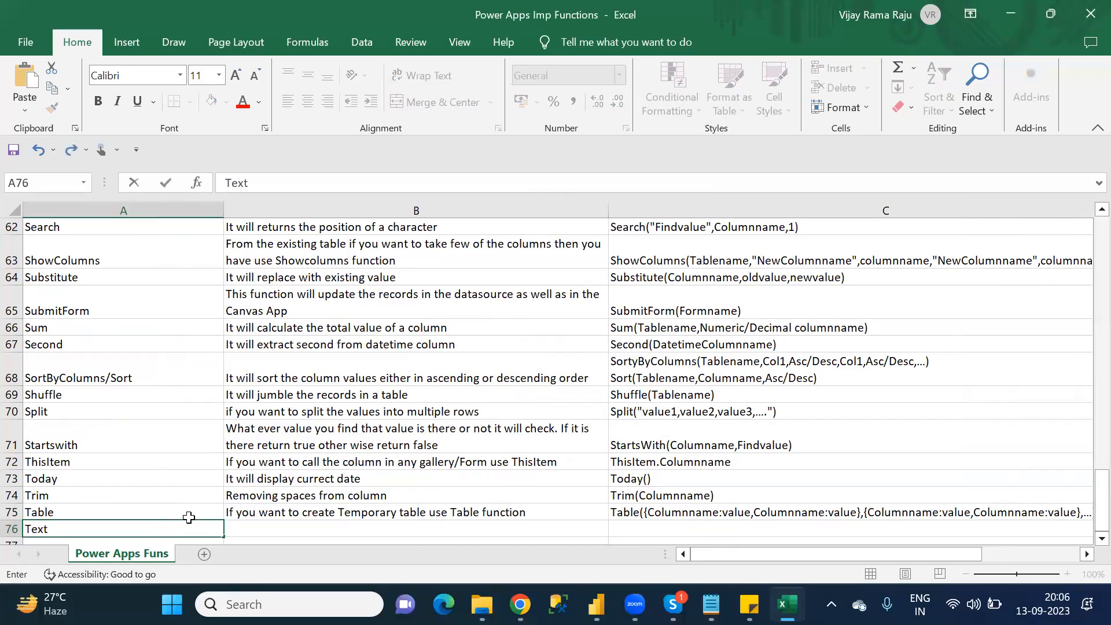
- In B76, enter the description "It will convert from character datatype to Number or date values"
key(Tab)
text(It)
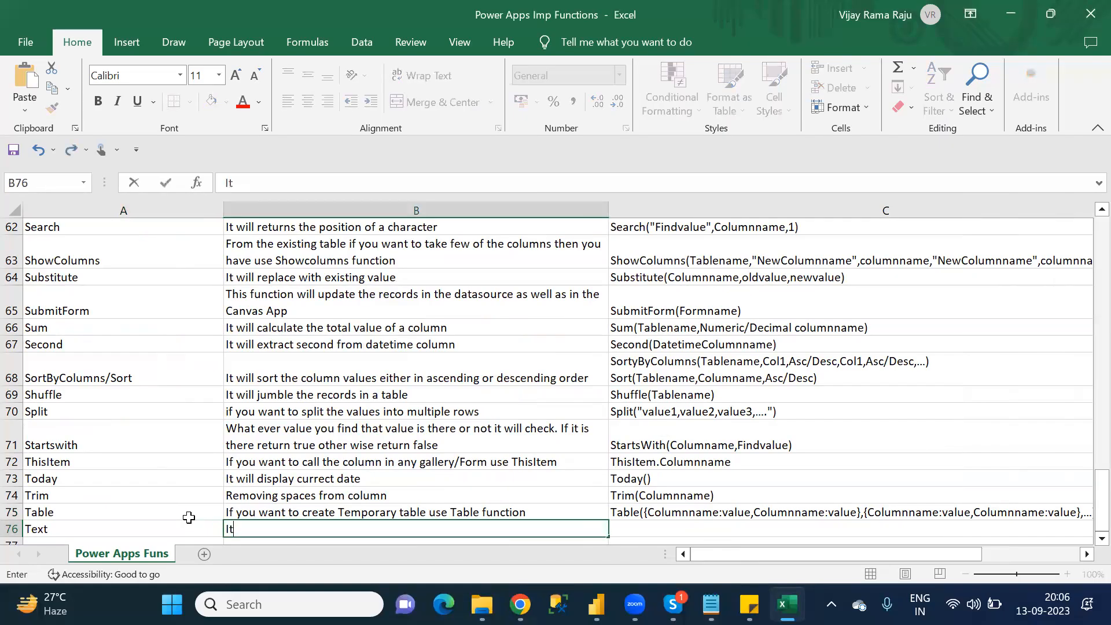
text( will convert )
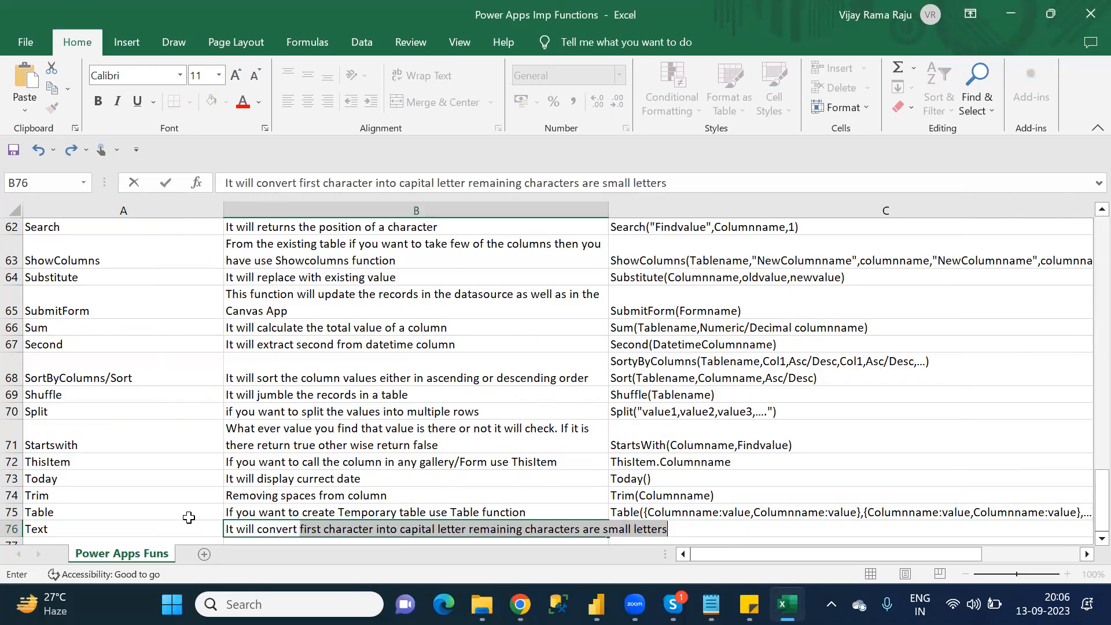
text(t)
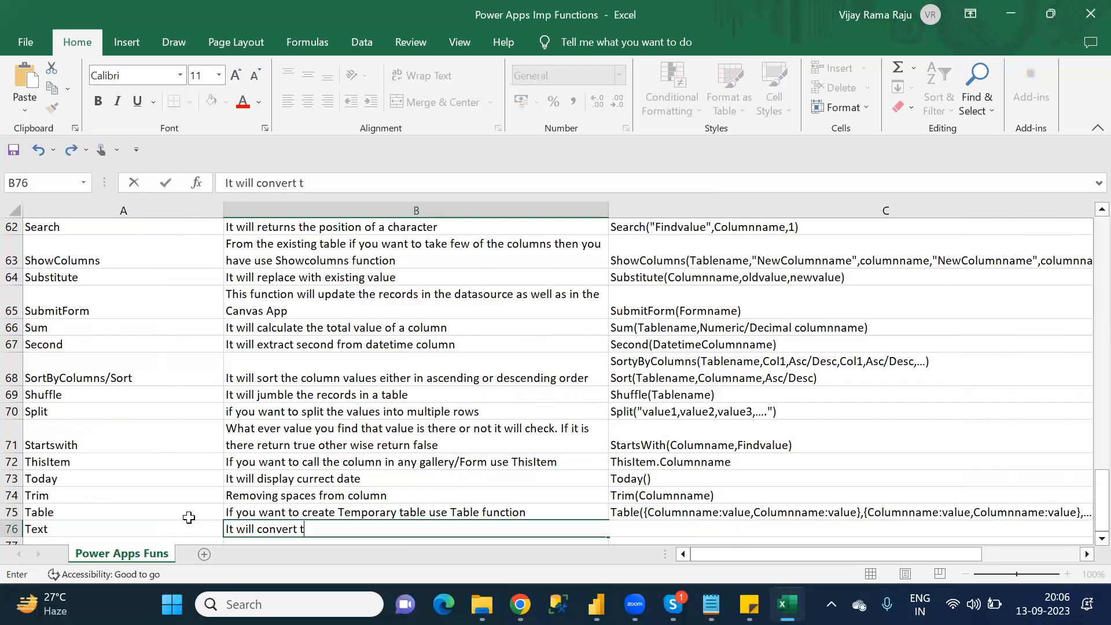
key(BackSpace)
text(from)
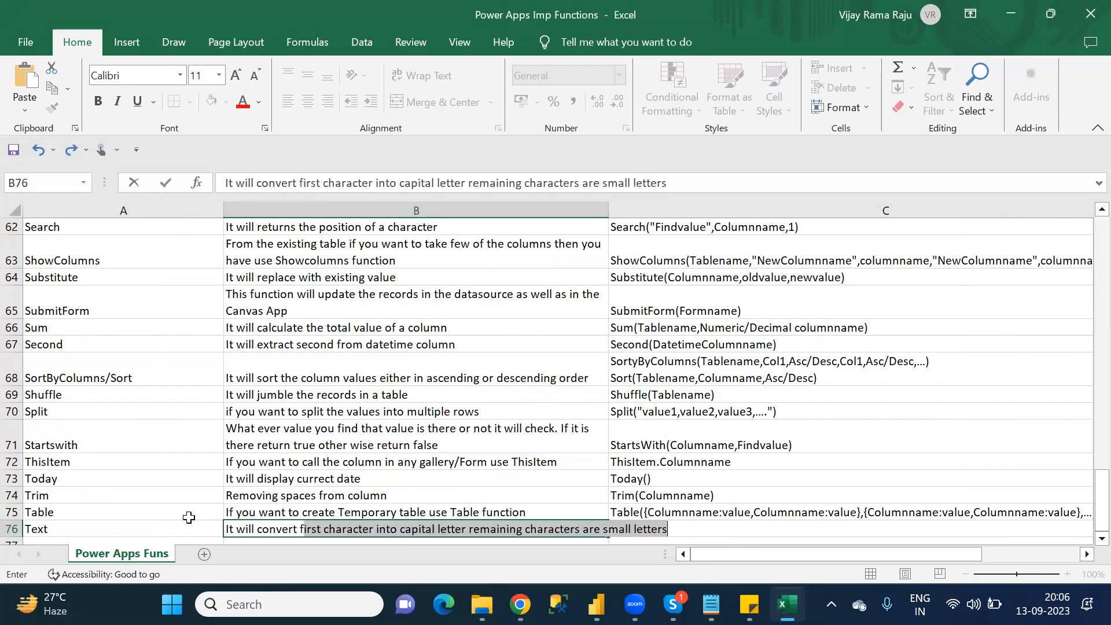
text( text)
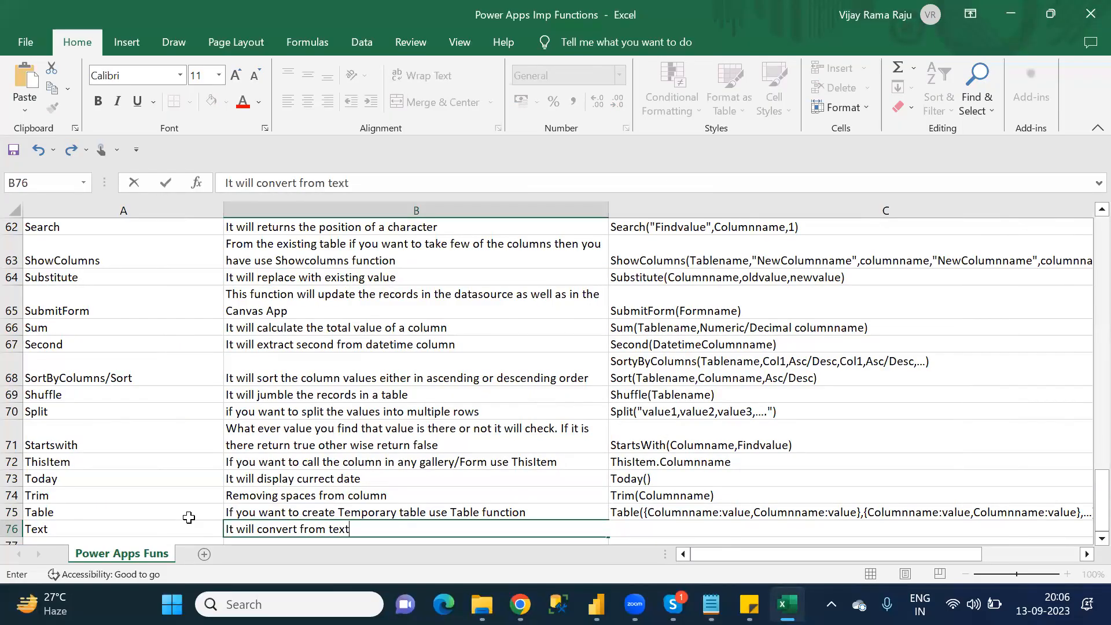
key(BackSpace)
key(BackSpace)
key(BackSpace)
key(BackSpace)
text(character datatype )
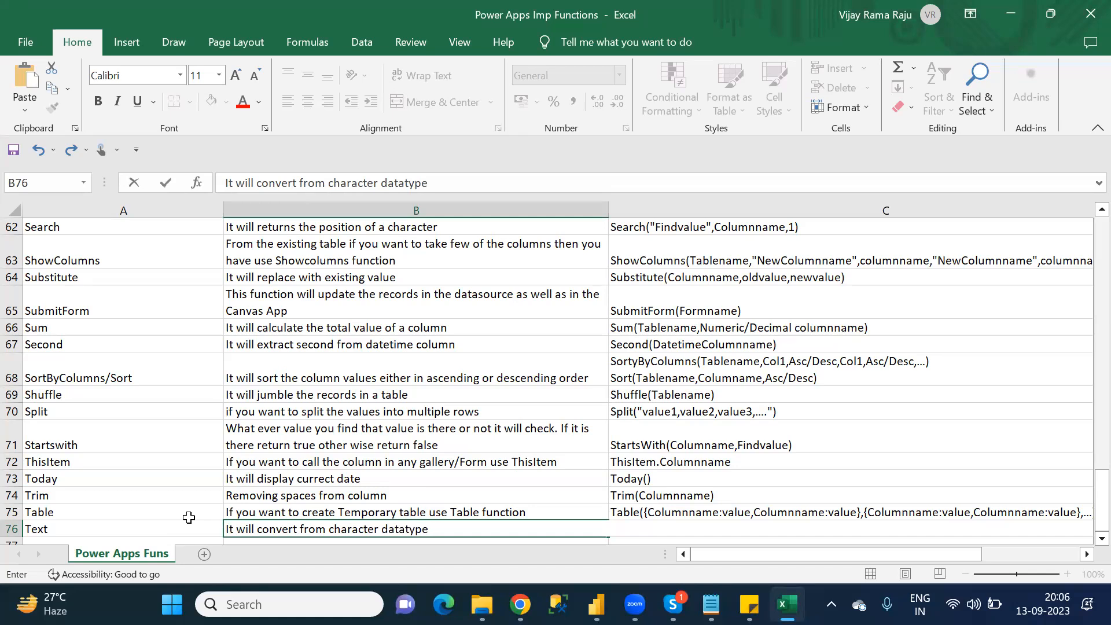
text(to)
key(alt+Tab)
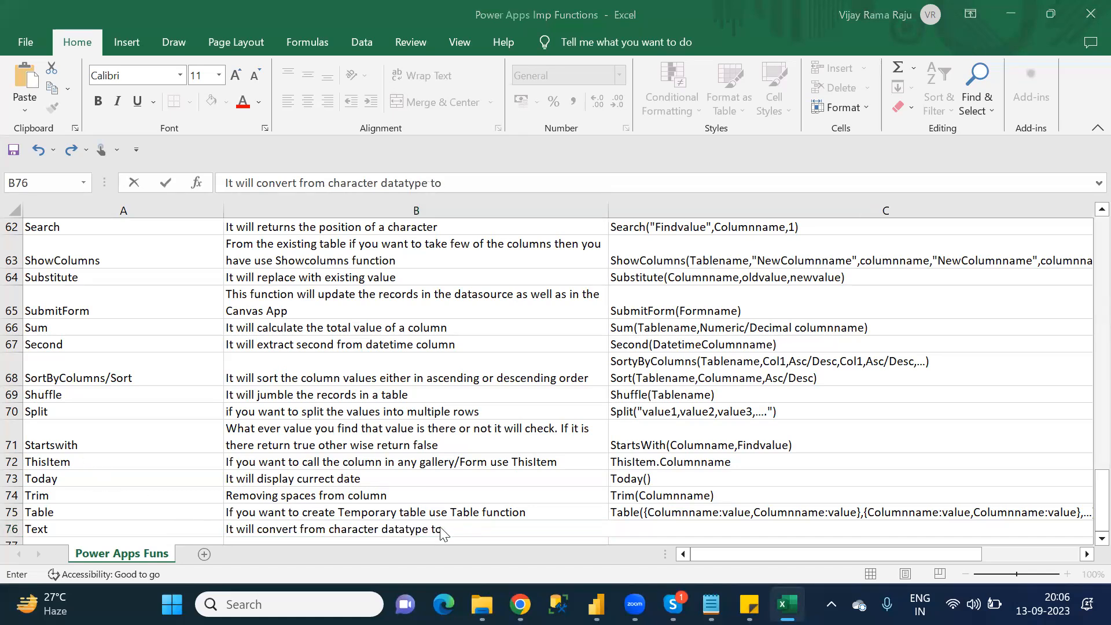
click(477, 528)
text(Nume)
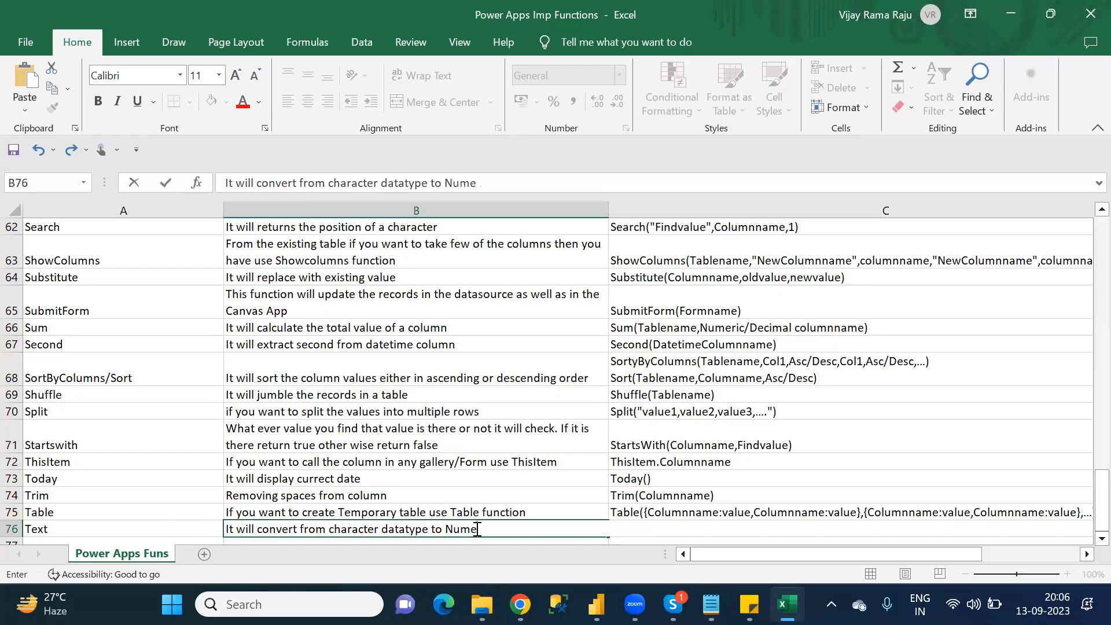
key(BackSpace)
text(ber or date values)
key(ctrl+Return)
- Enter the syntax "Text(Columnname)" in C76
key(Right)
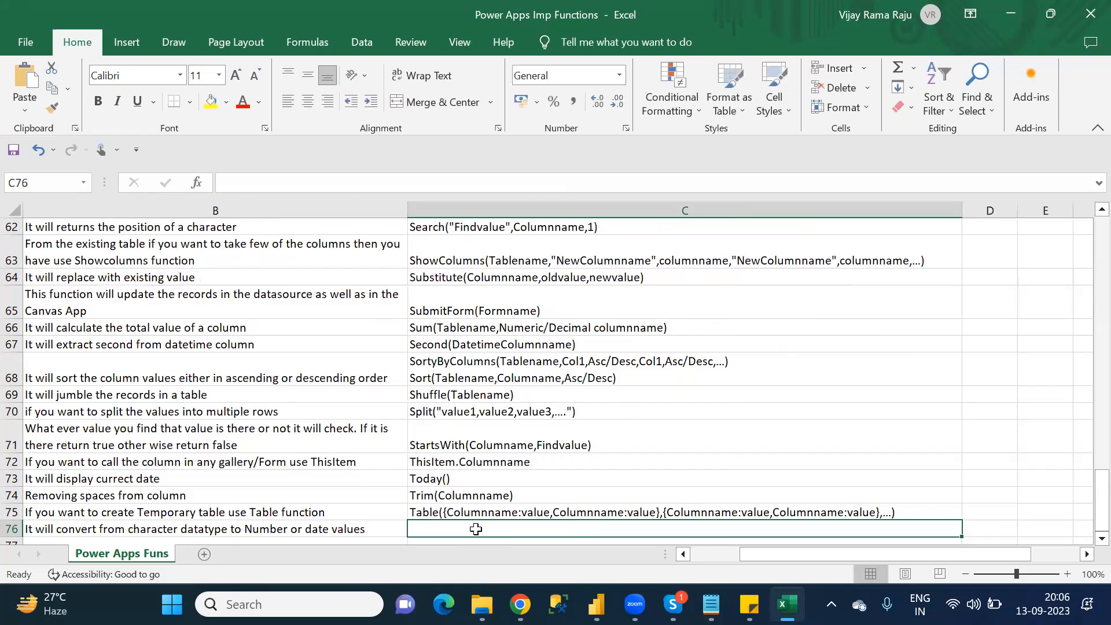
text(Te)
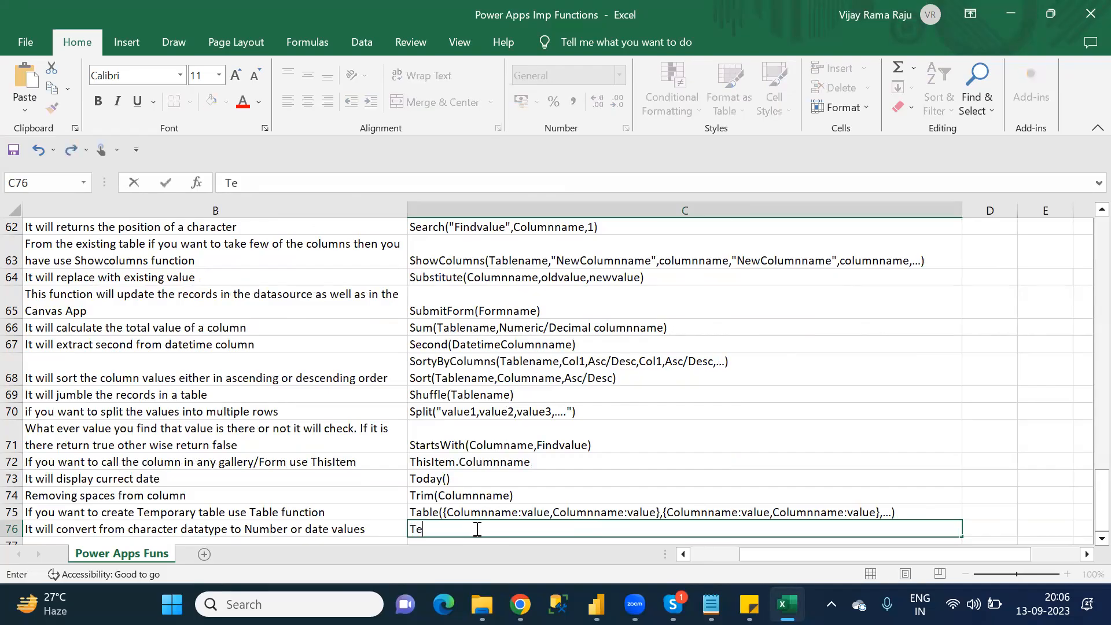
text(xt(Columnname))
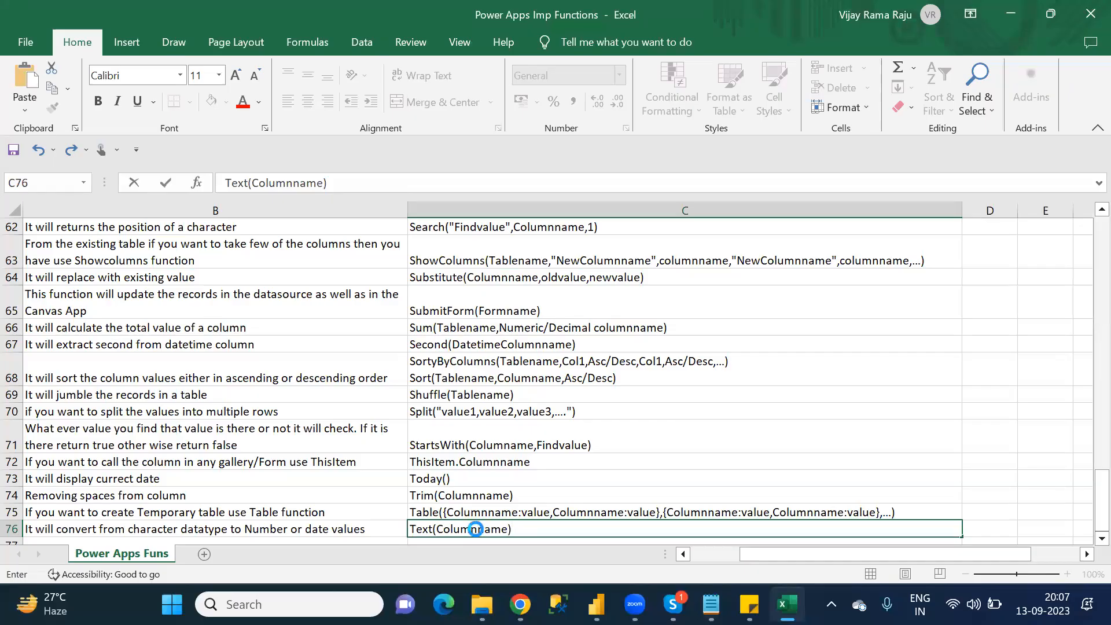
key(Return)
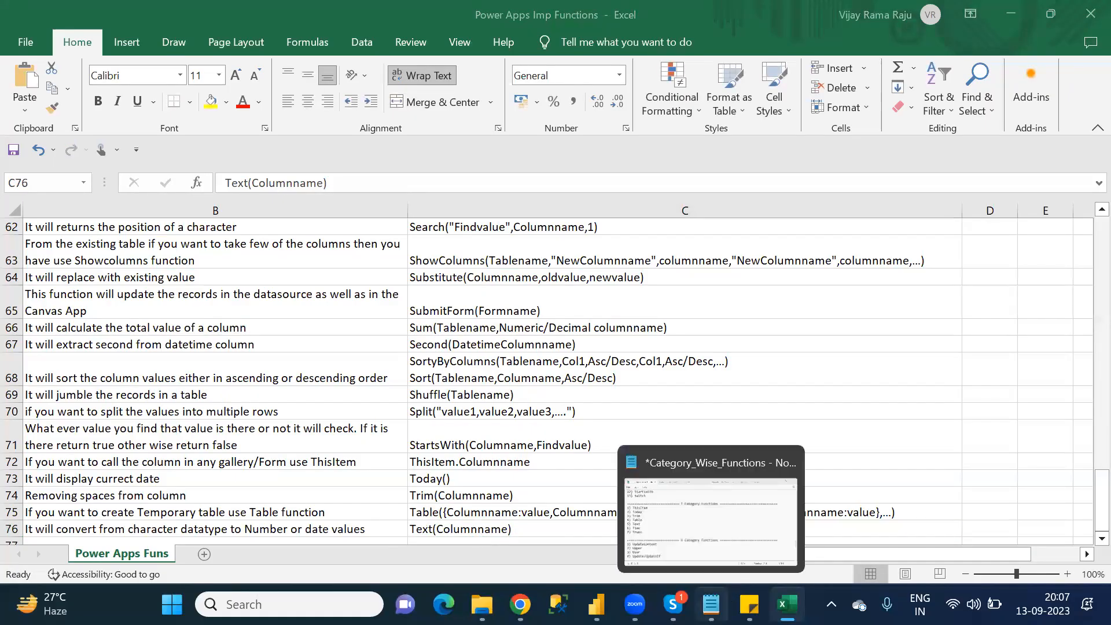
- Compare the T category list in Notepad with the function names in column A of the Excel sheet
click(711, 604)
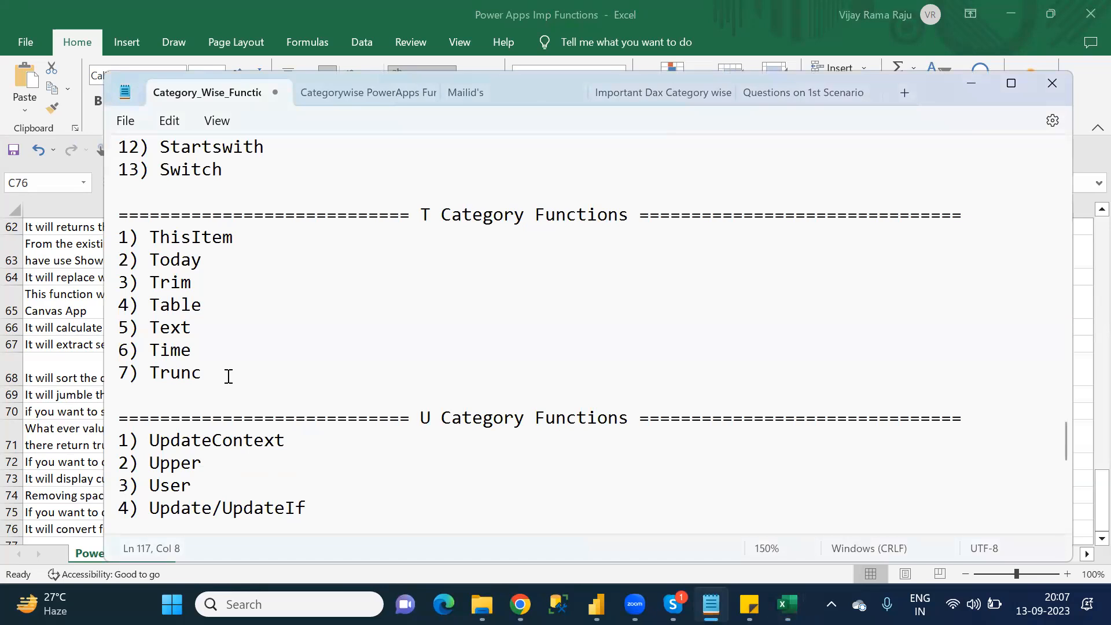
key(alt+Tab)
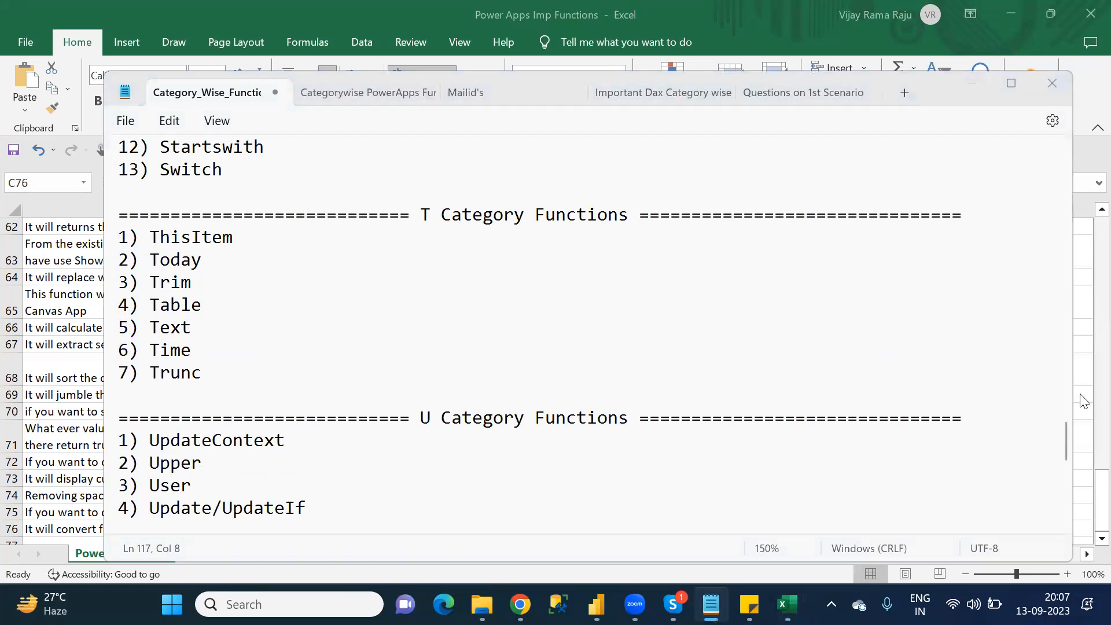
key(alt+Tab)
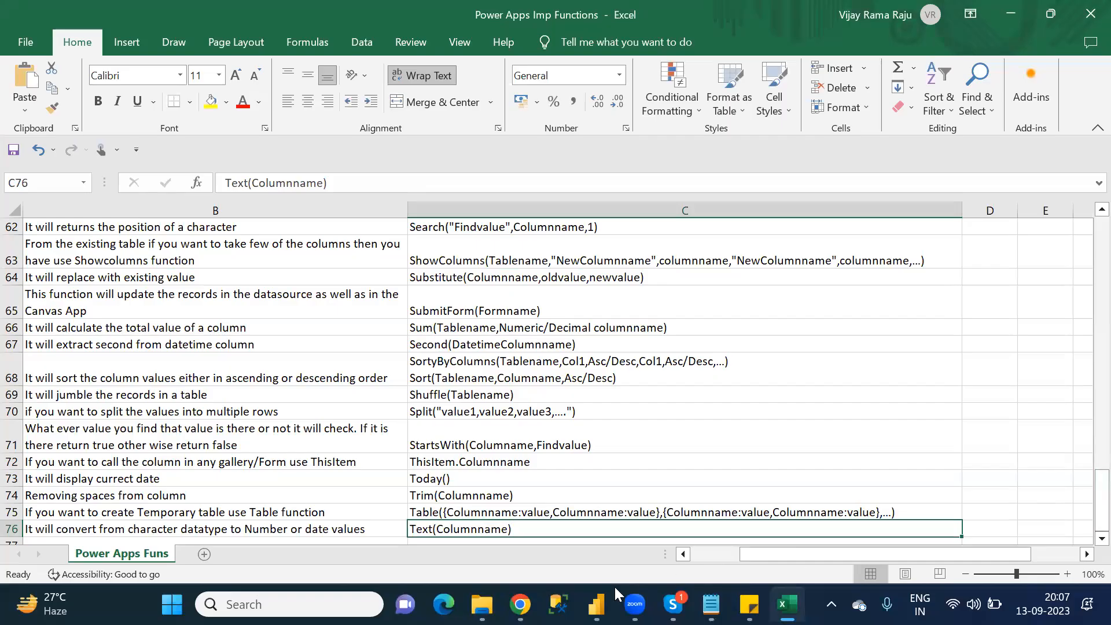
click(703, 556)
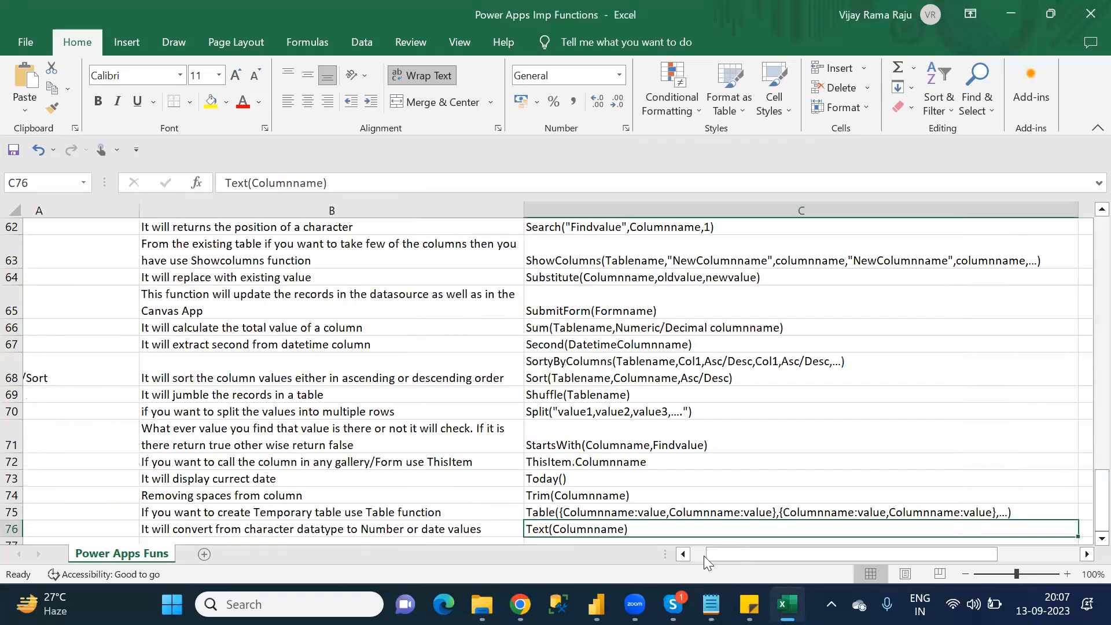
drag(1085, 505, 941, 579)
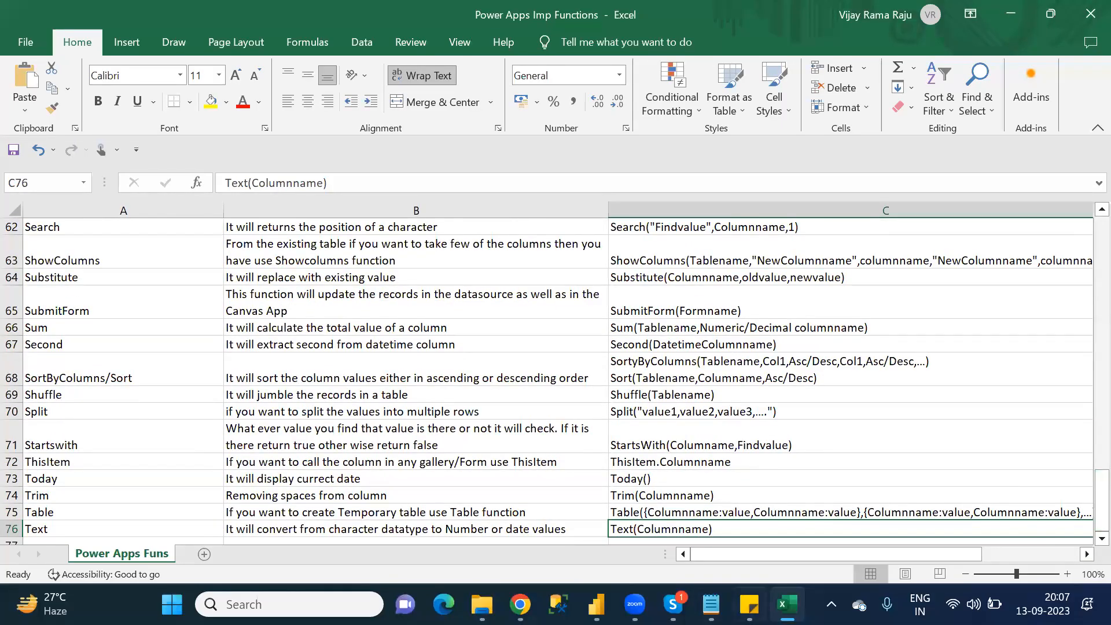
- Switch to Notepad and examine the remaining function lists for the U, V, W and Y categories
click(710, 604)
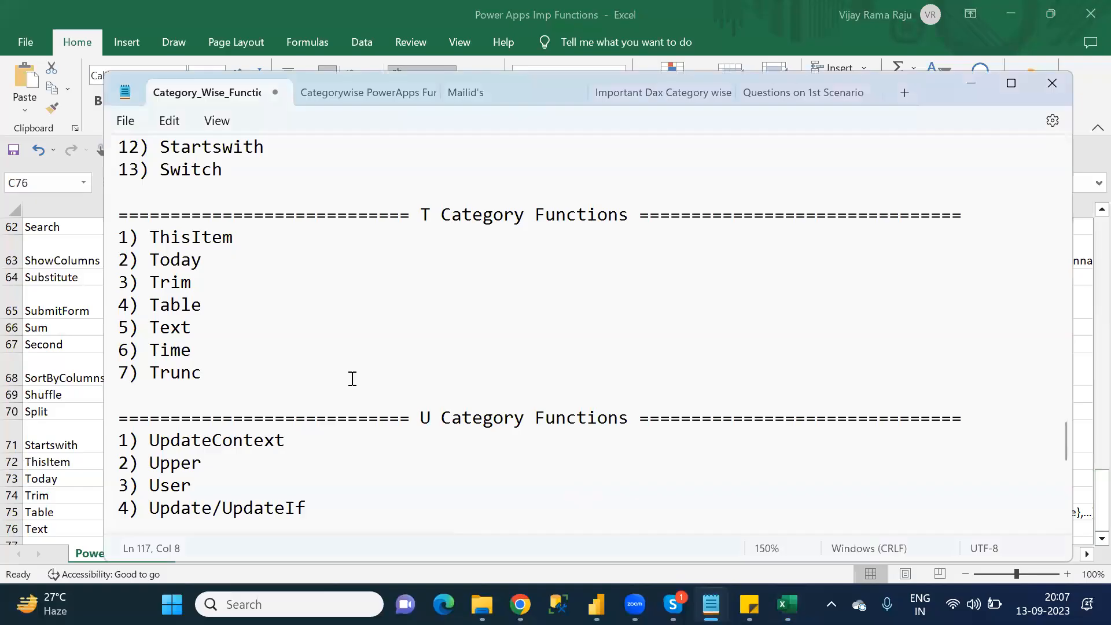
click(313, 440)
key(Down)
key(Down)
key(Down)
key(Down)
key(Down)
key(Down)
key(Down)
key(Down)
key(Down)
key(Down)
key(Down)
key(Down)
key(Down)
key(Down)
key(Down)
key(Down)
key(Down)
key(Down)
key(Down)
key(Down)
key(Down)
key(Down)
key(Down)
key(Down)
key(Up)
key(Up)
key(Up)
key(Up)
key(Up)
key(Up)
key(Up)
key(Up)
key(Up)
key(Up)
key(Up)
key(Up)
key(Up)
key(Up)
key(Up)
key(Up)
key(Up)
key(Up)
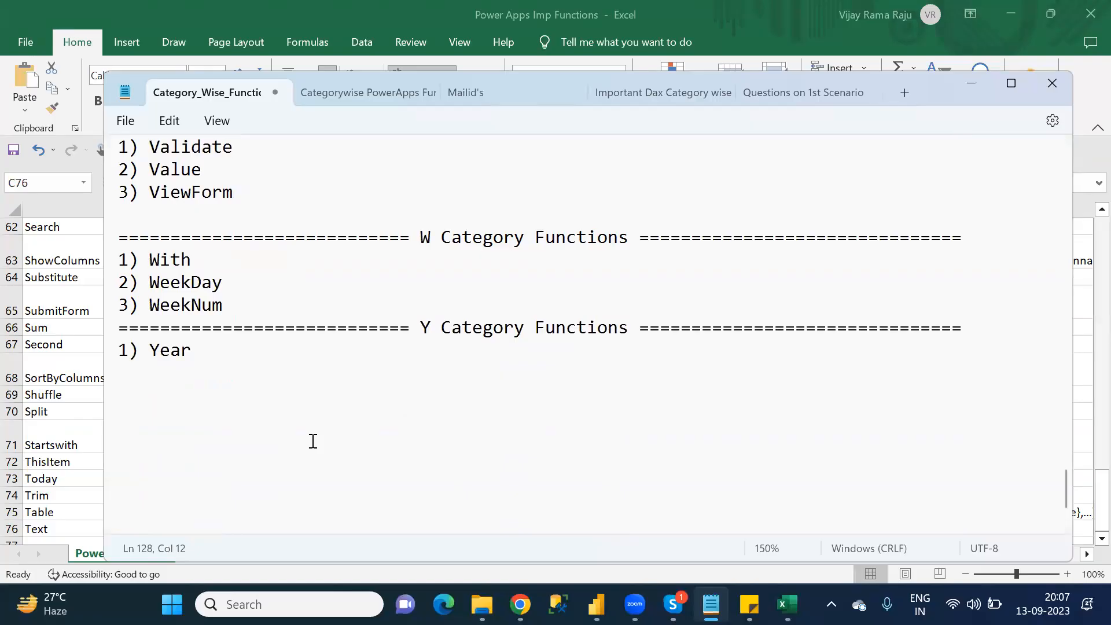
key(Up)
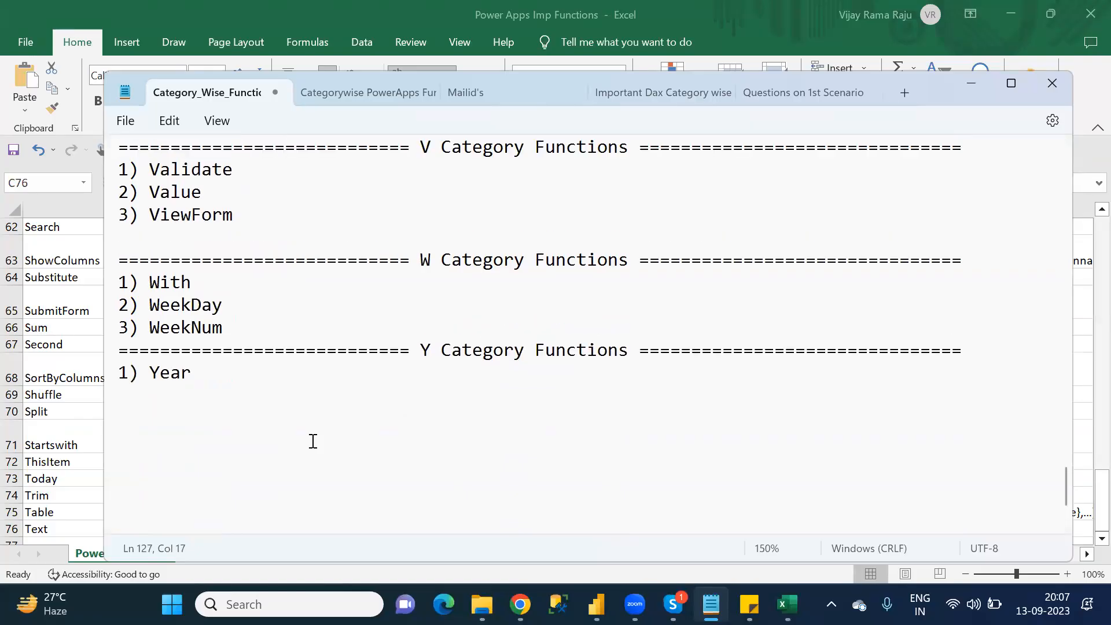